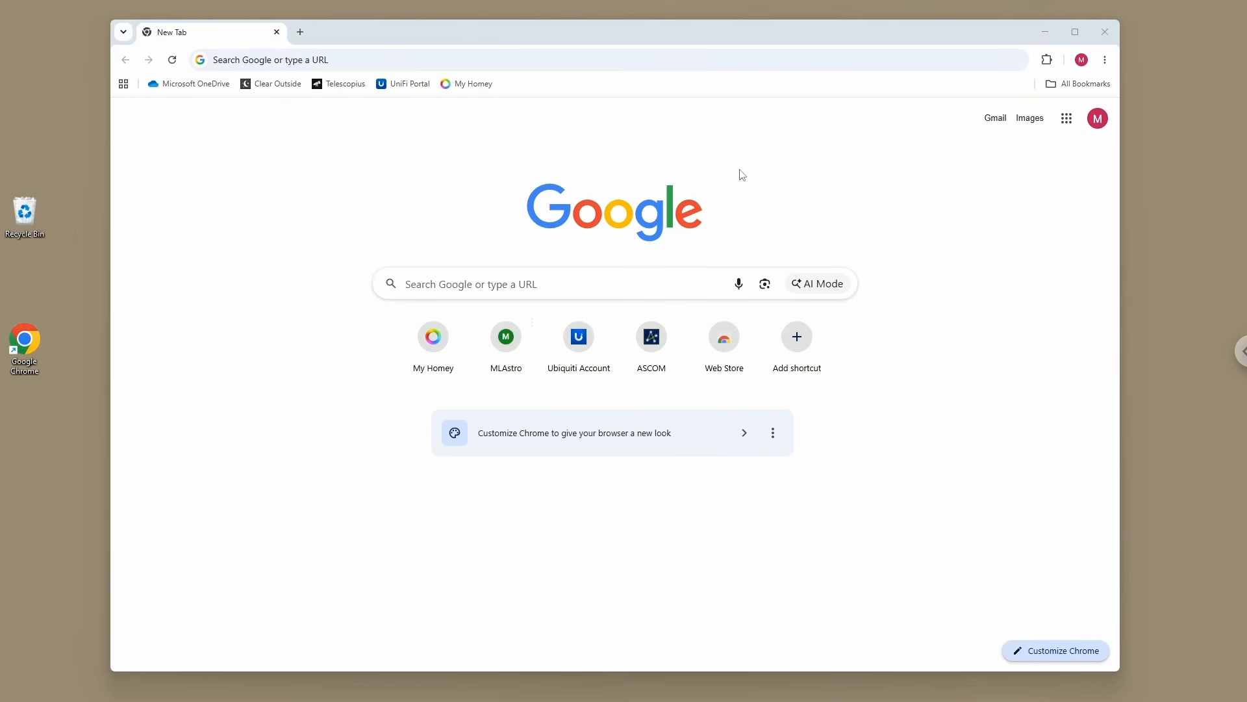
Step: Open the ASCOM - Standards for Astronomy bookmark from the Drivers folder and download ASCOM Platform 7.1.3
{"action": "left_click", "coordinate": [1075, 84]}
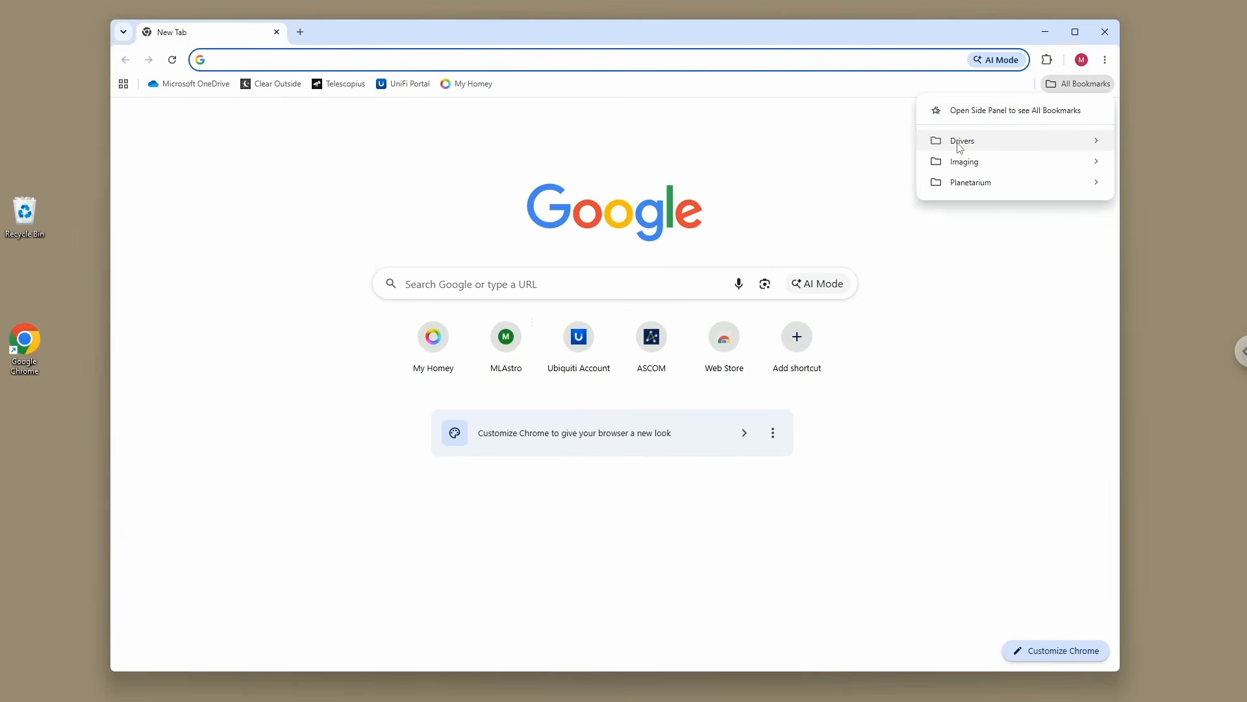
{"action": "mouse_move", "coordinate": [960, 147]}
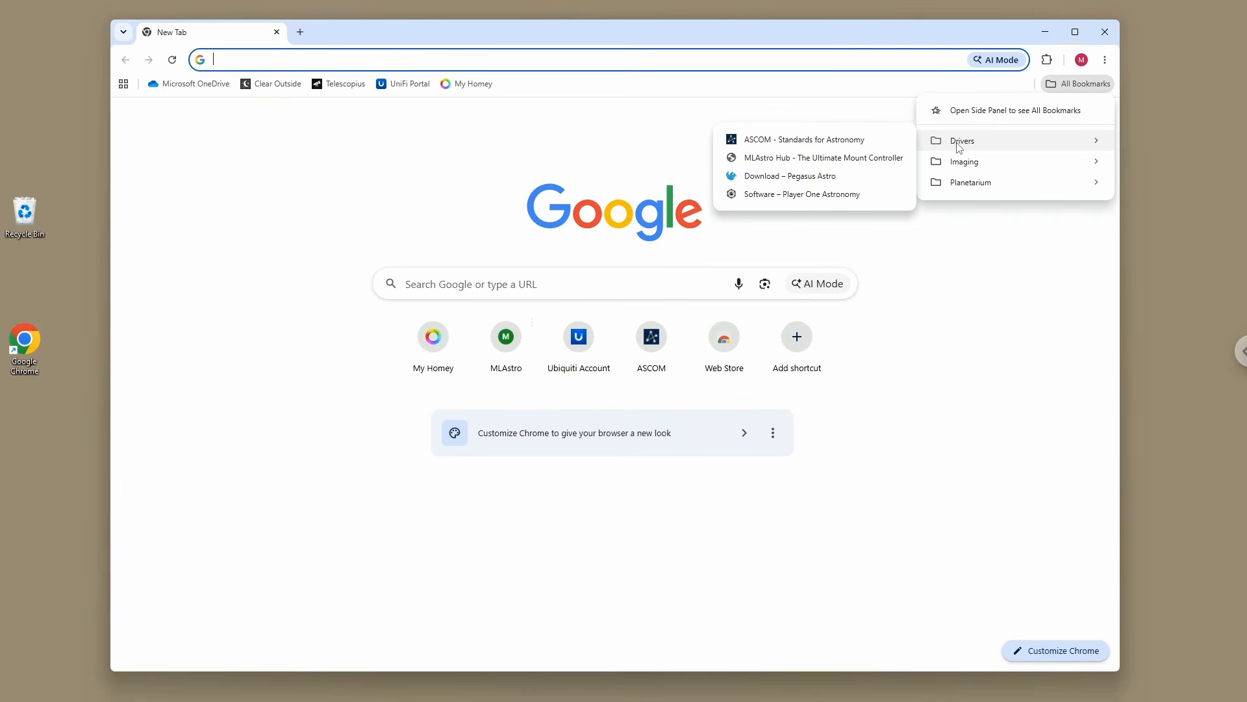
{"action": "left_click", "coordinate": [766, 140]}
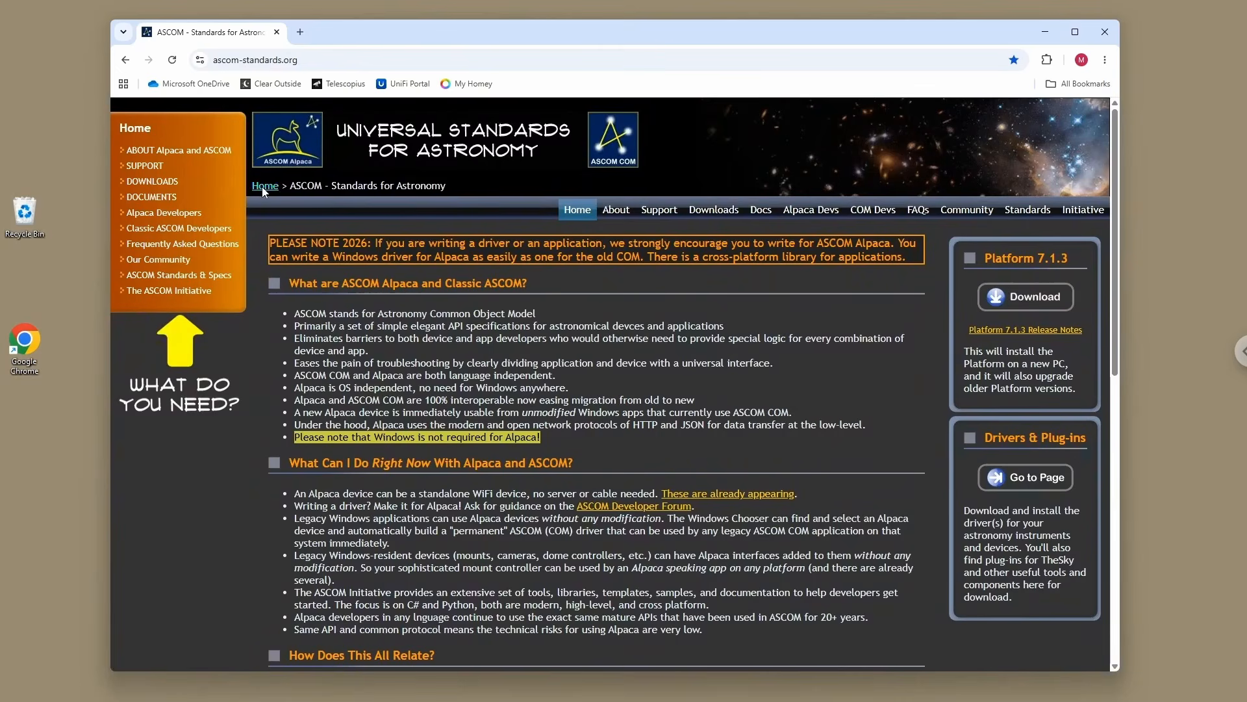
{"action": "left_click", "coordinate": [1020, 308]}
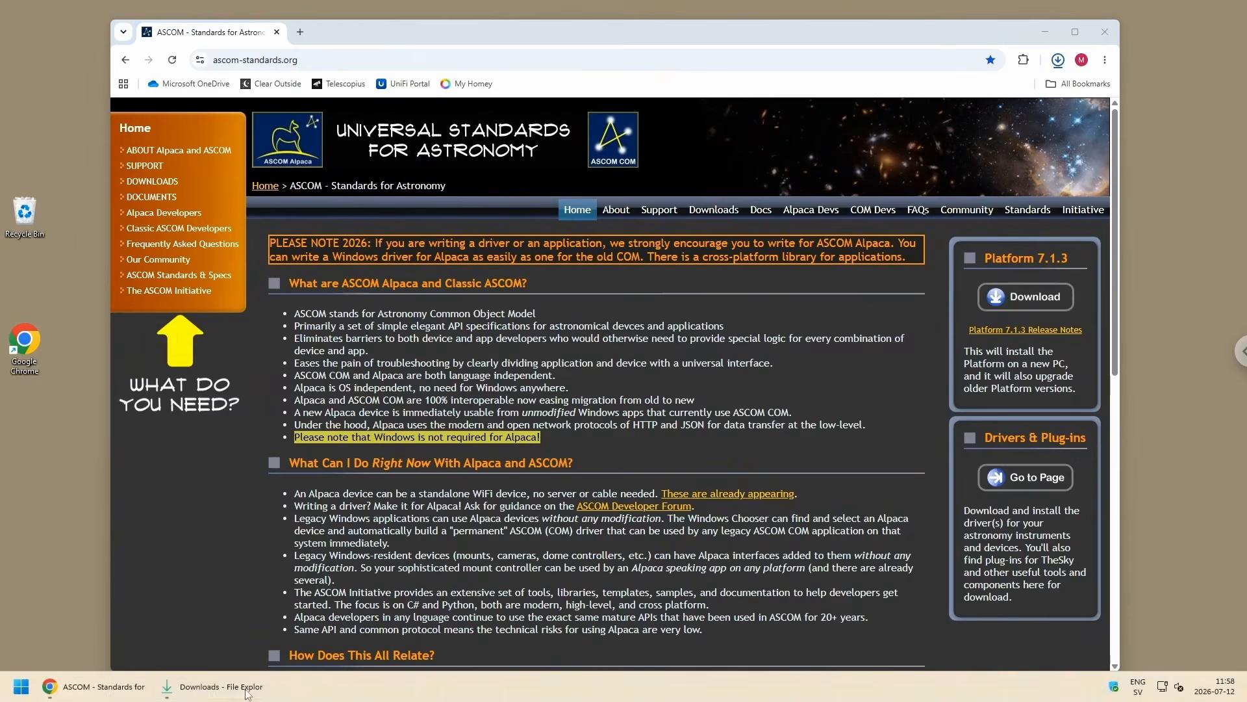
Step: Run the ASCOMPlatform713.4851 installer from the Downloads folder, allow it to make changes and complete the setup
{"action": "left_click", "coordinate": [247, 693]}
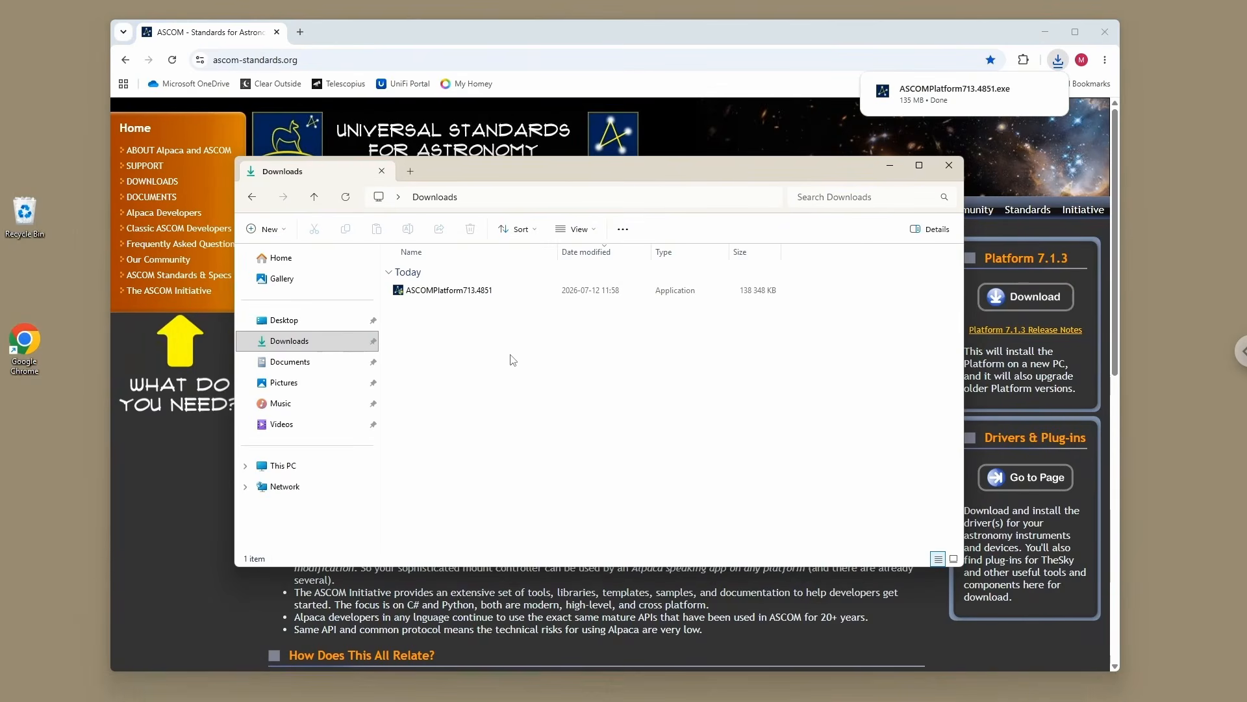
{"action": "double_click", "coordinate": [446, 289]}
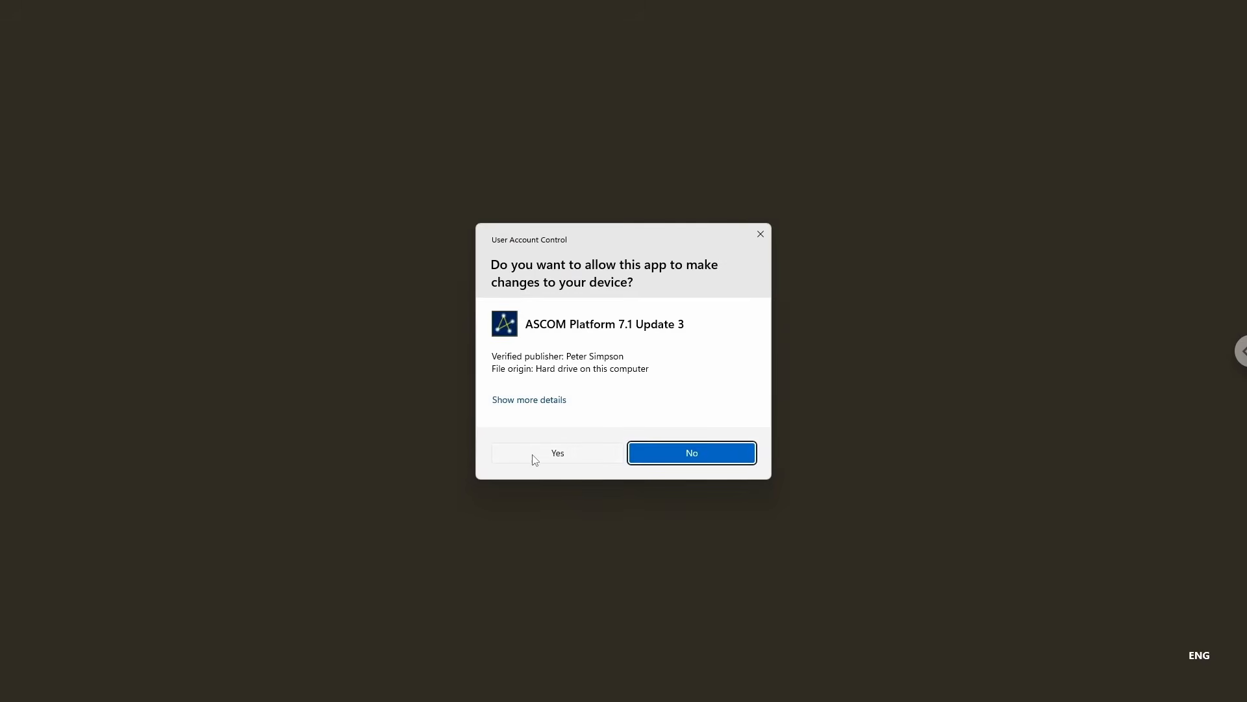
{"action": "left_click", "coordinate": [535, 459]}
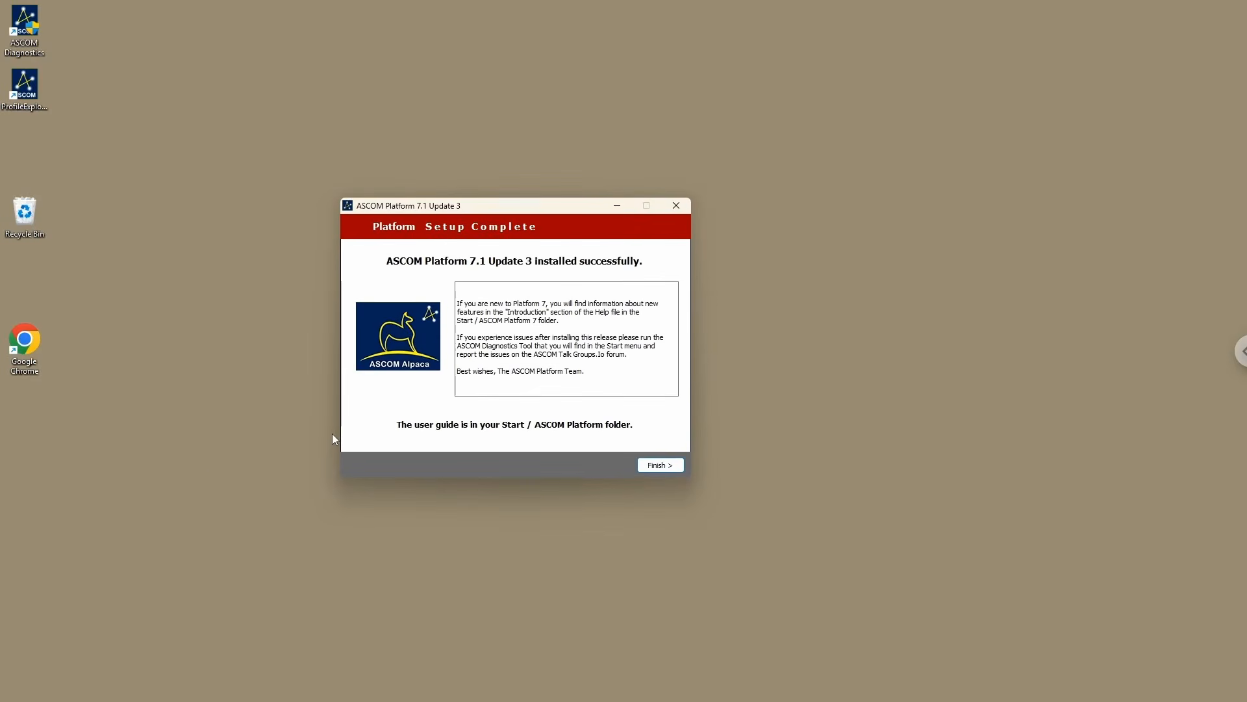
{"action": "left_click_drag", "start_coordinate": [495, 211], "coordinate": [470, 215]}
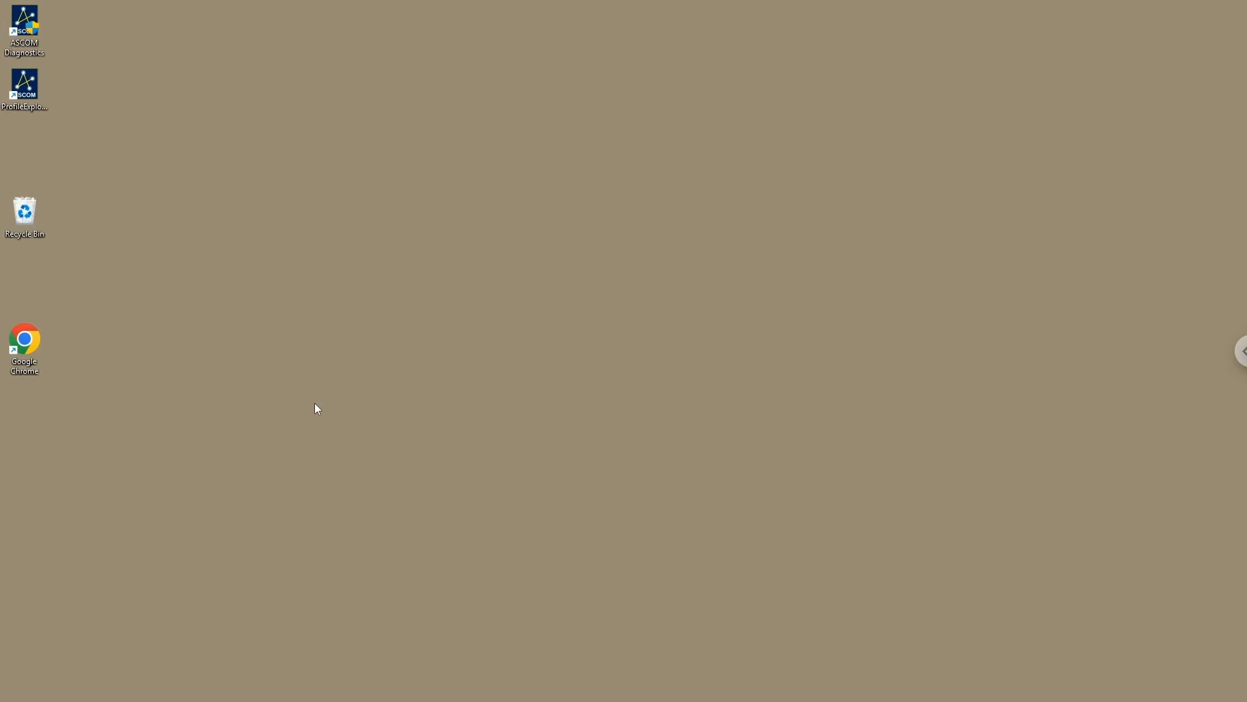
Step: Return to Chrome and open the MLAstro Hub page from the Drivers bookmarks
{"action": "mouse_move", "coordinate": [436, 699]}
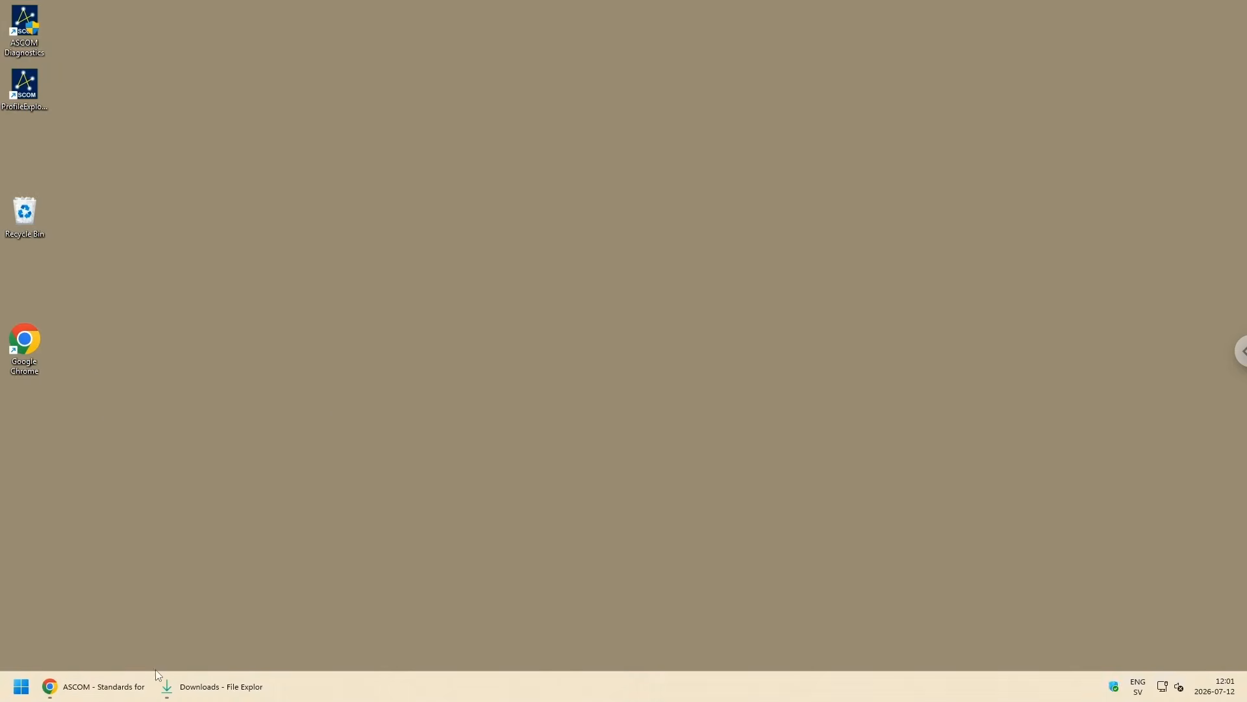
{"action": "left_click", "coordinate": [113, 692]}
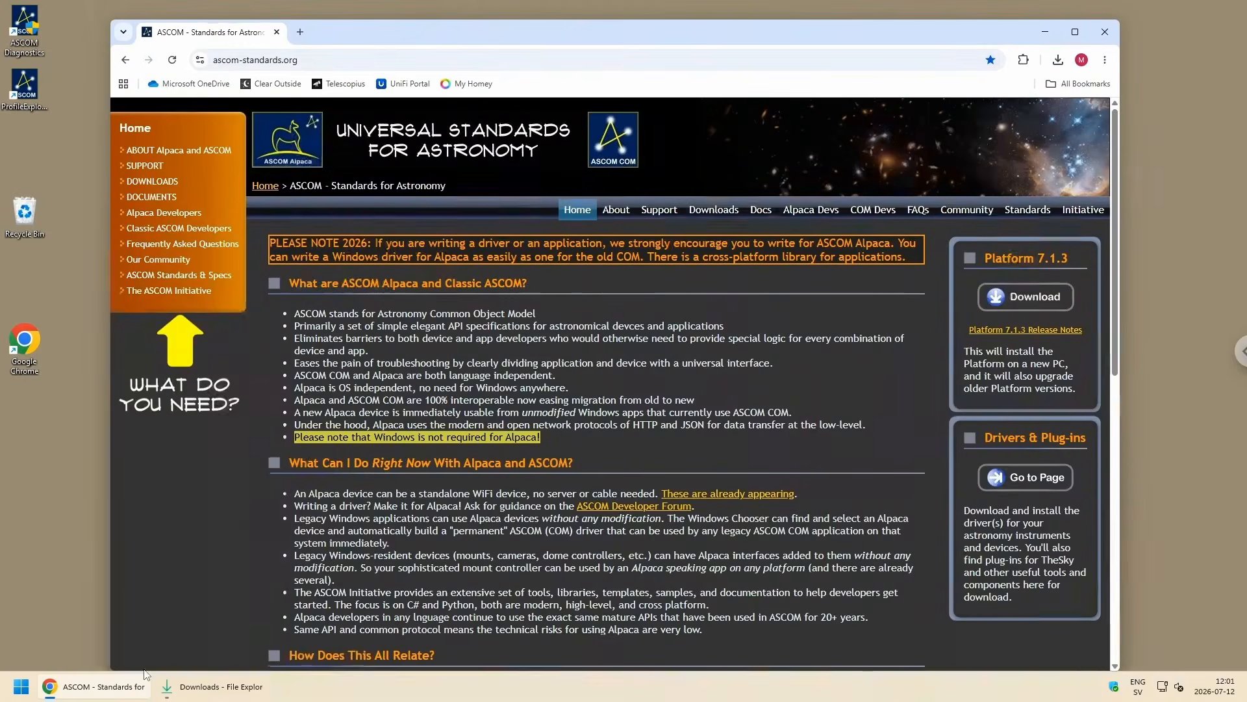
{"action": "mouse_move", "coordinate": [642, 40]}
{"action": "left_mouse_down"}
{"action": "mouse_move", "coordinate": [646, 31]}
{"action": "mouse_move", "coordinate": [635, 45]}
{"action": "left_mouse_up"}
{"action": "left_click", "coordinate": [1073, 88]}
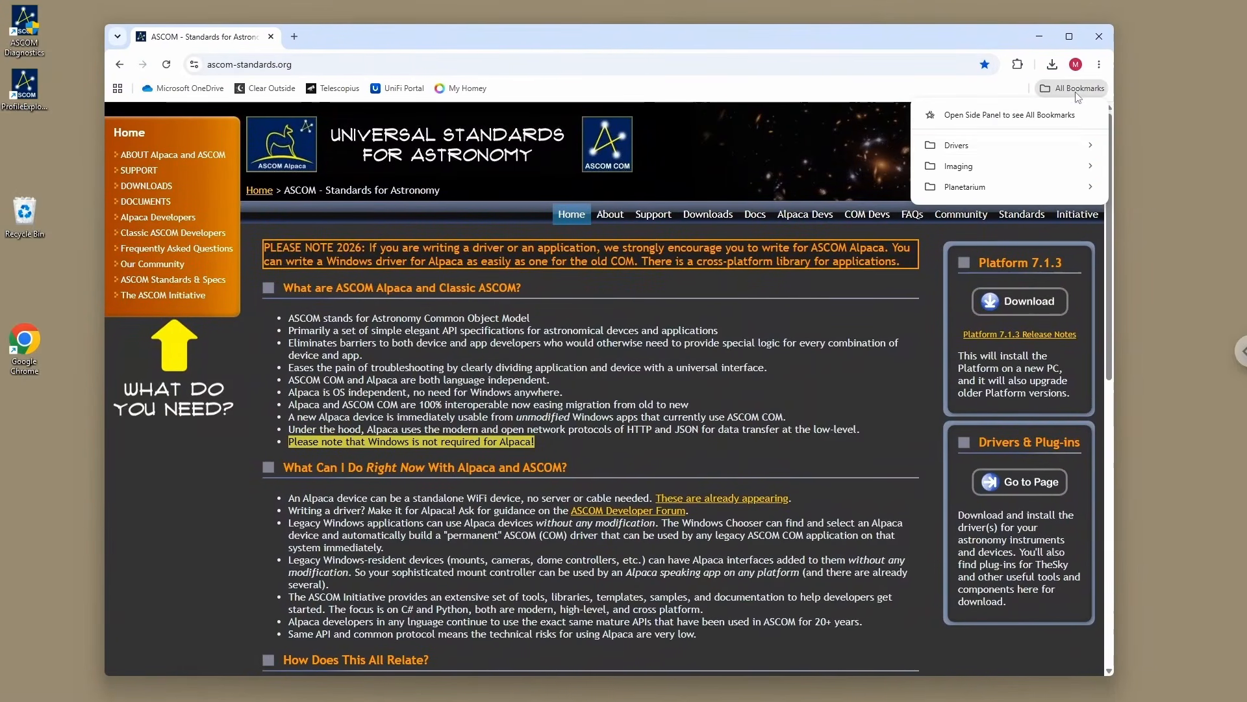
{"action": "mouse_move", "coordinate": [962, 155]}
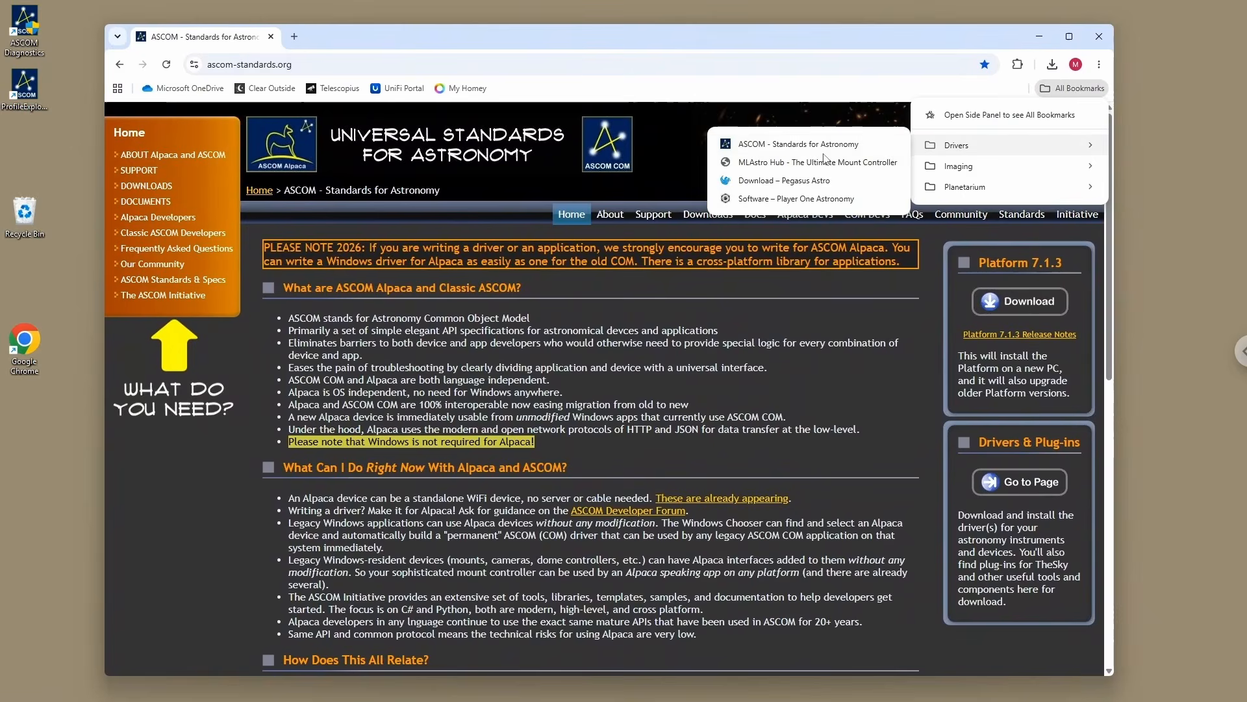
{"action": "left_click", "coordinate": [750, 163]}
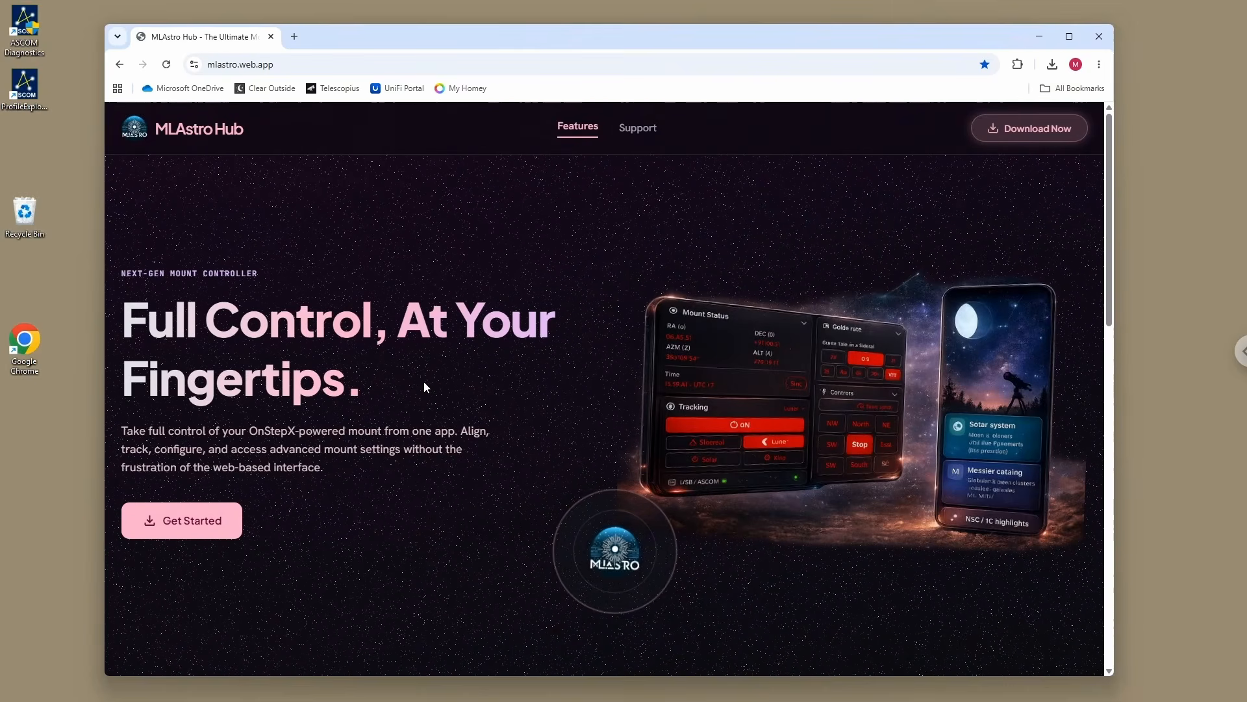
Step: Download MLAstro Hub Desktop for Windows from the available platforms
{"action": "scroll", "coordinate": [425, 380], "scroll_direction": "down", "scroll_amount": 1}
{"action": "scroll", "coordinate": [434, 392], "scroll_direction": "down", "scroll_amount": 5}
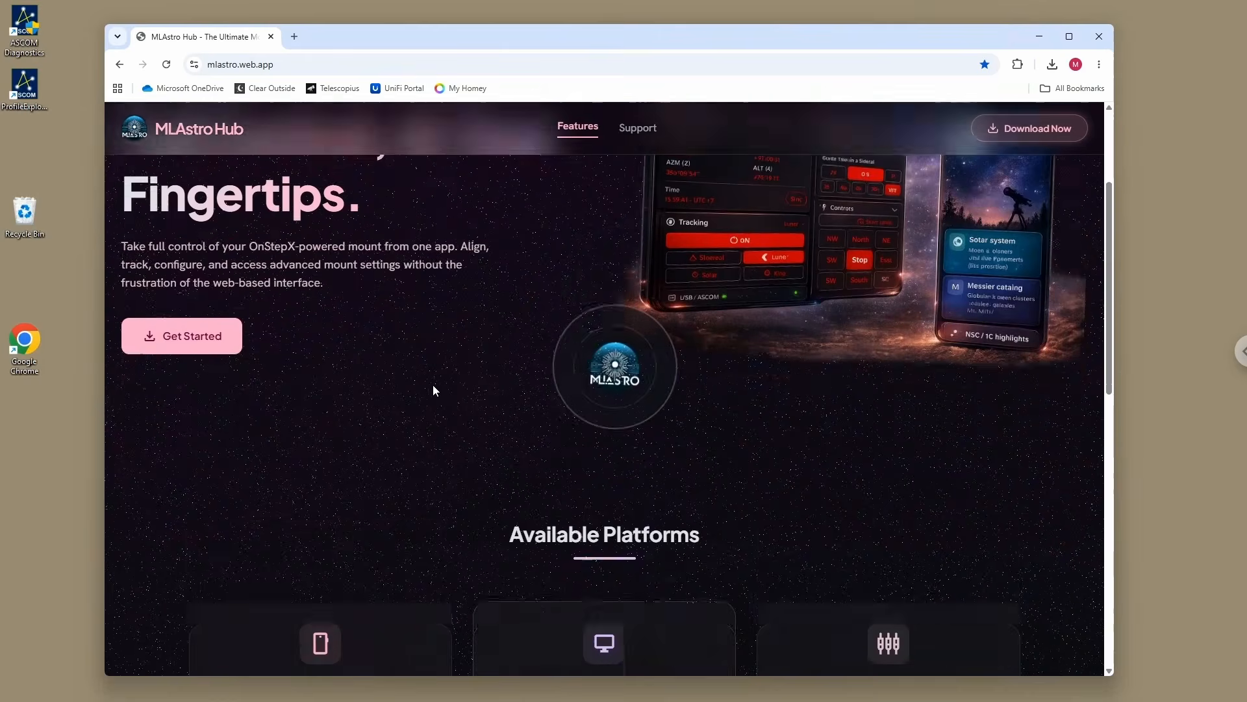
{"action": "scroll", "coordinate": [432, 384], "scroll_direction": "down", "scroll_amount": 1}
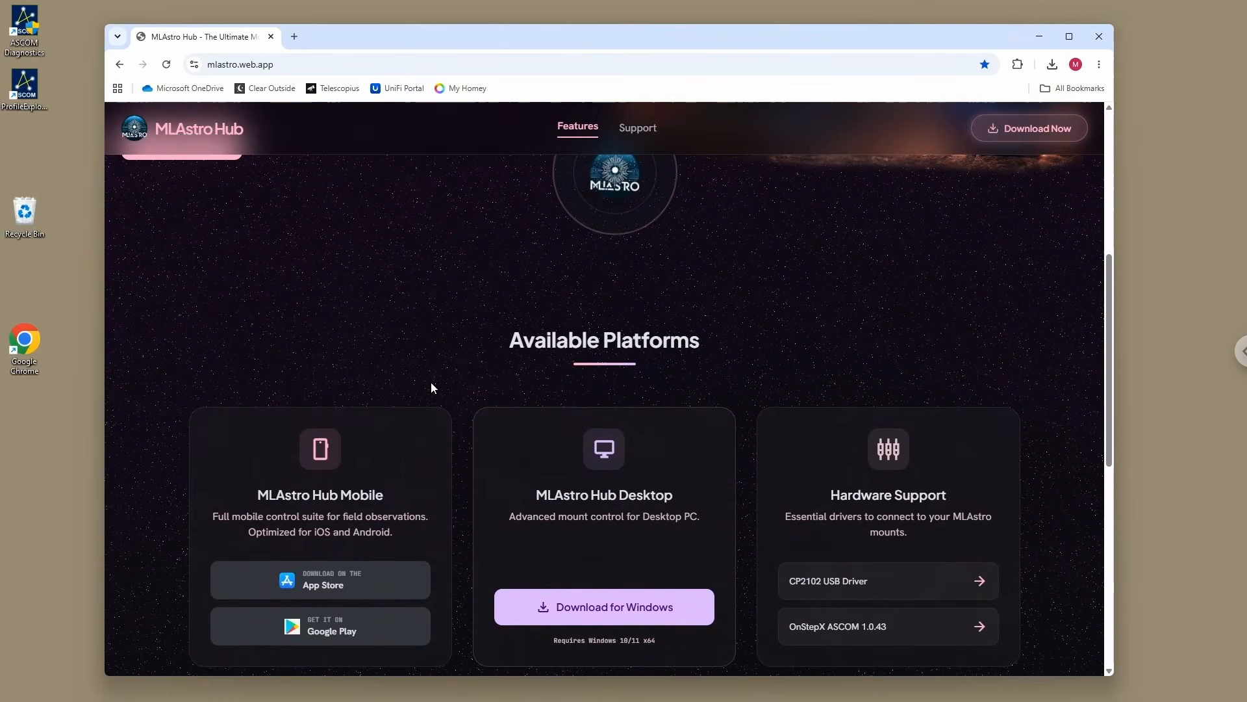
{"action": "scroll", "coordinate": [431, 384], "scroll_direction": "down", "scroll_amount": 3}
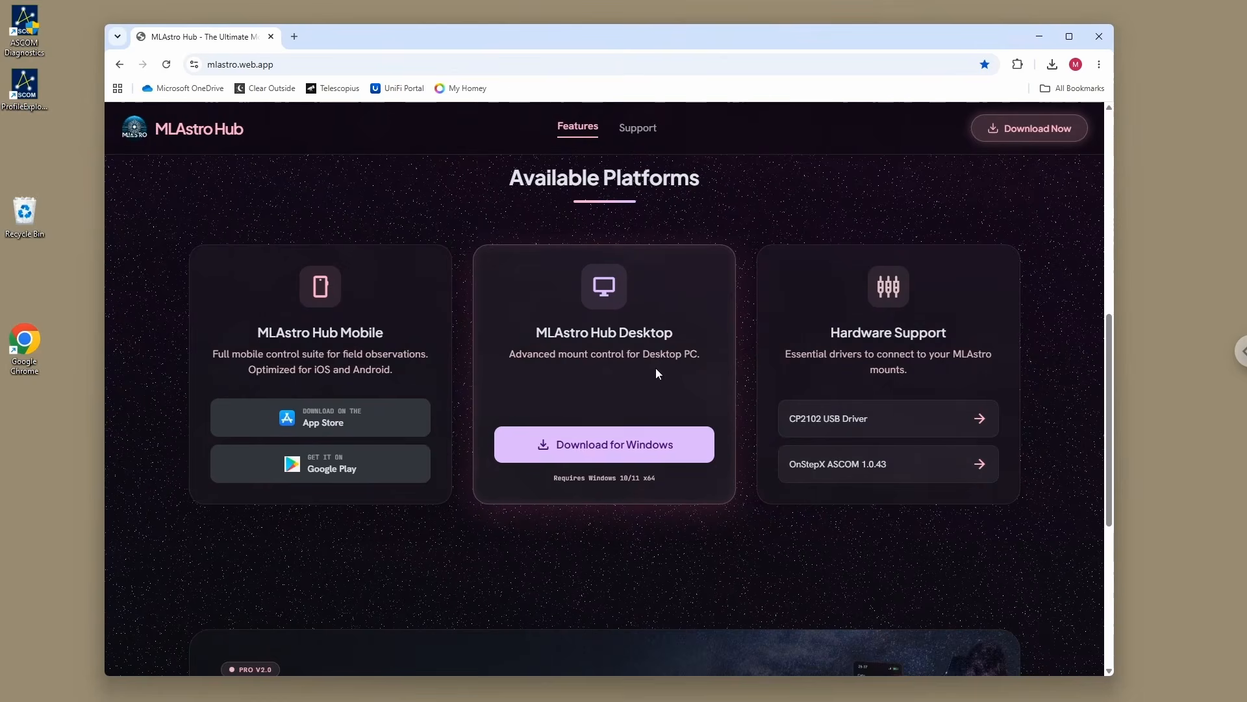
{"action": "left_click", "coordinate": [608, 444]}
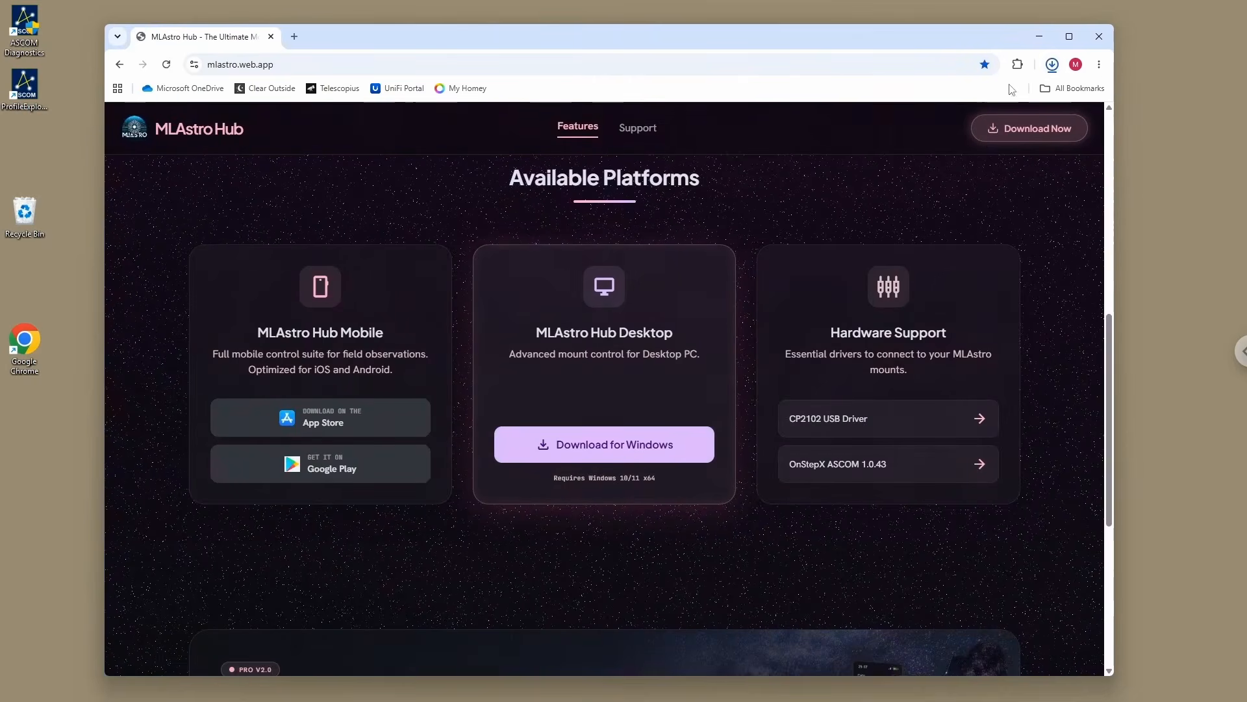
Step: Follow the CP2102 USB Driver link, accept all cookies and download the CP210x Universal Windows Driver
{"action": "left_click", "coordinate": [809, 419]}
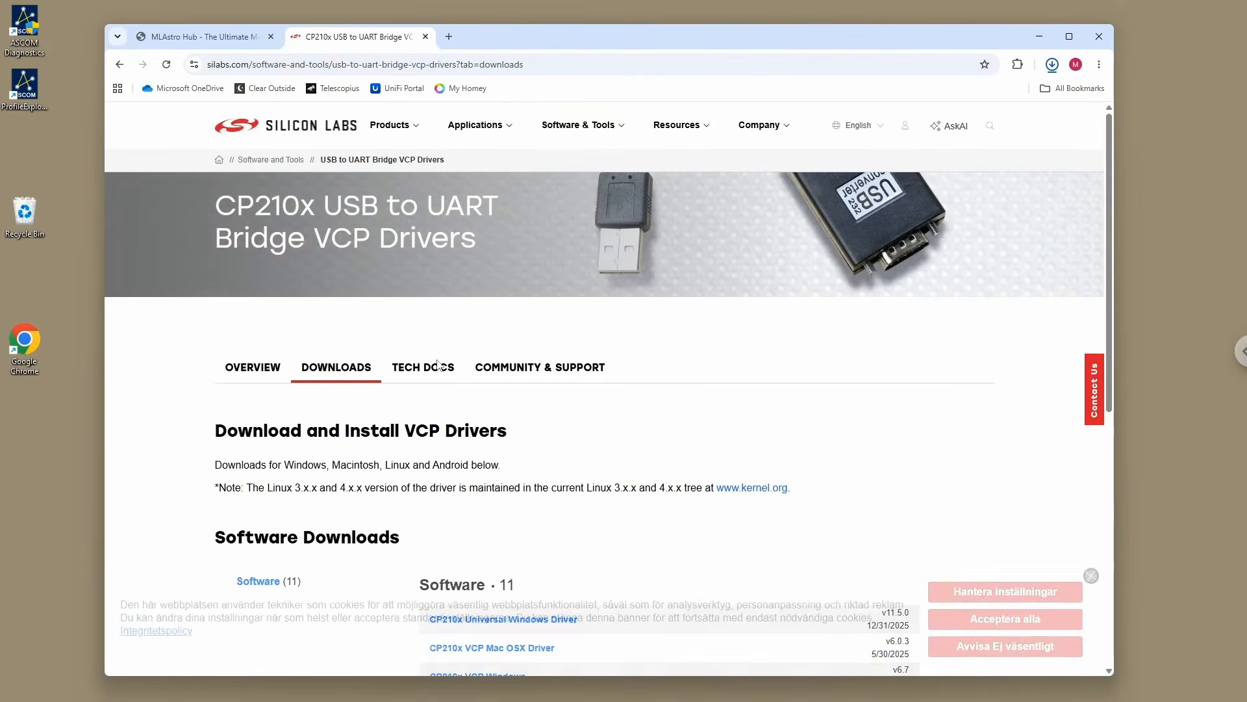
{"action": "left_click", "coordinate": [1014, 619]}
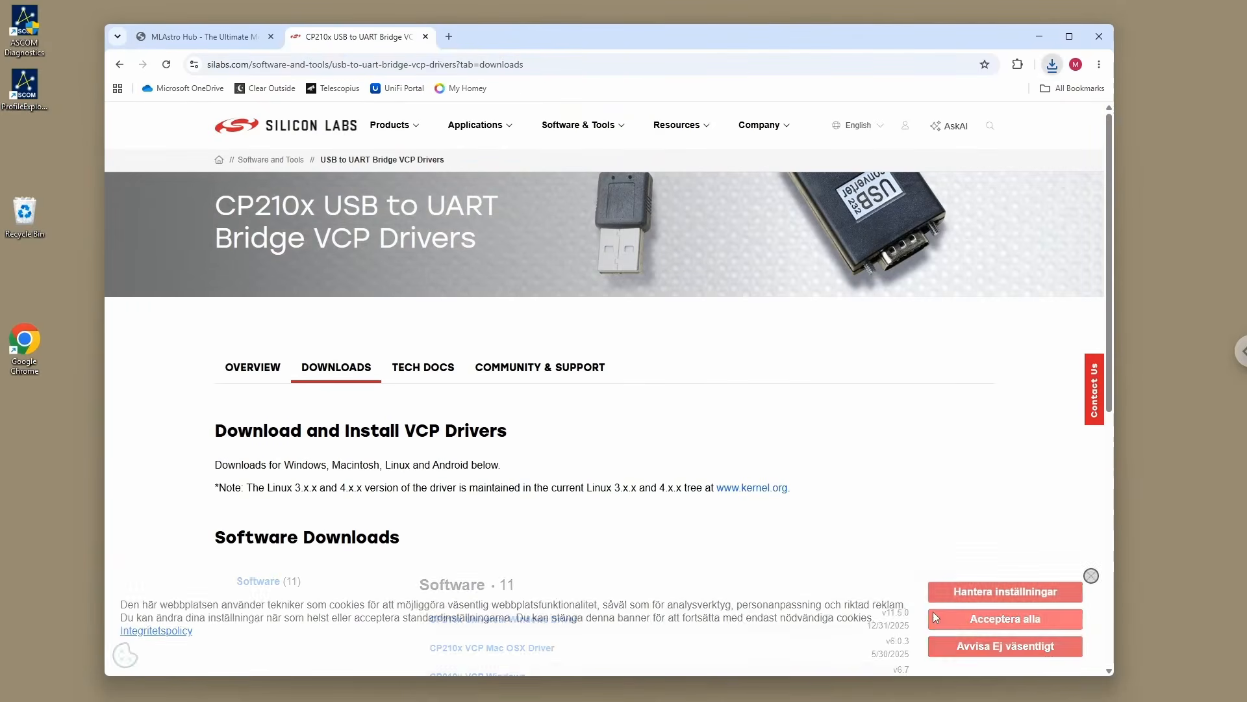
{"action": "scroll", "coordinate": [479, 543], "scroll_direction": "down", "scroll_amount": 2}
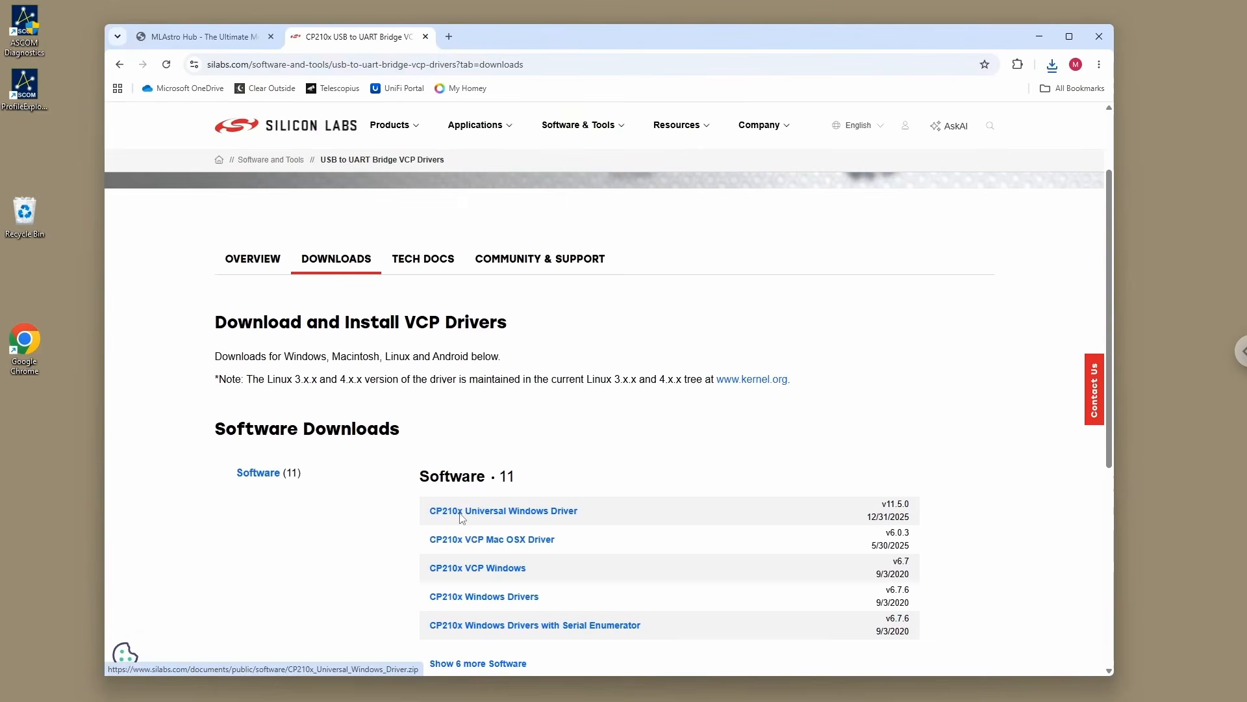
{"action": "left_click", "coordinate": [484, 511]}
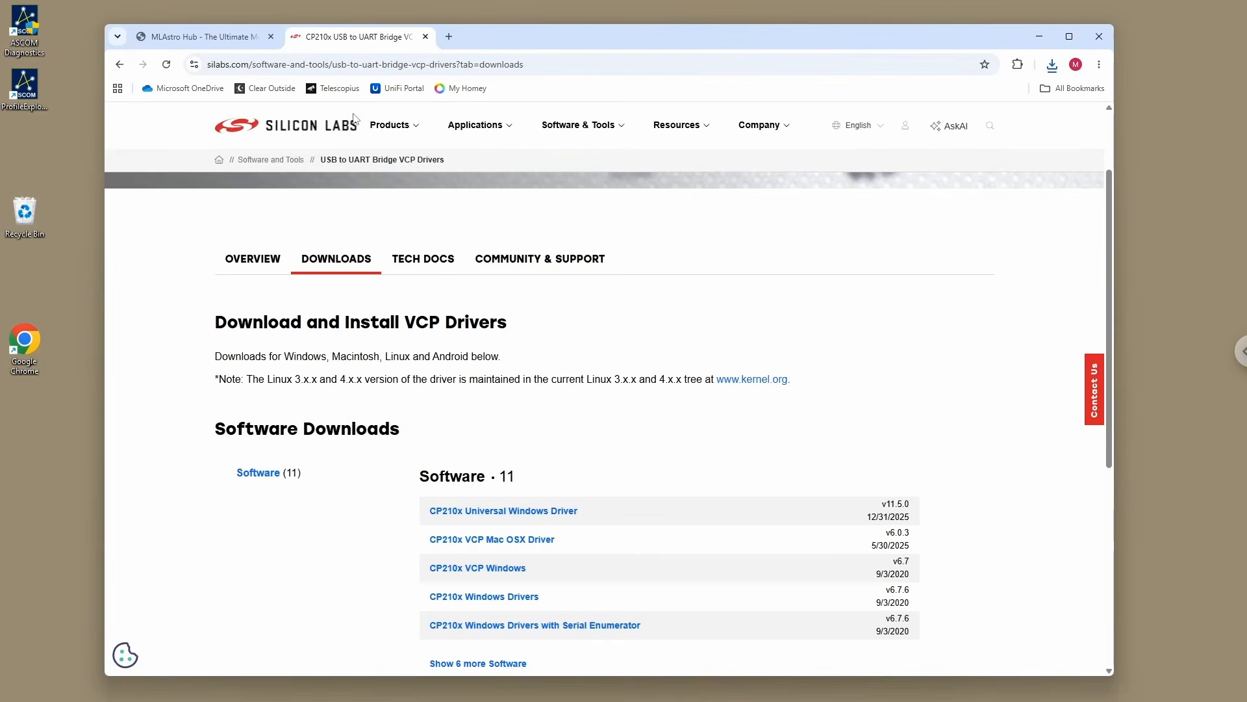
Step: Return to the MLAstro Hub page, download the OnStepX ASCOM 1.0.43 driver and keep the blocked OnStep-Setup-1.0.43.zip file
{"action": "left_click", "coordinate": [193, 41]}
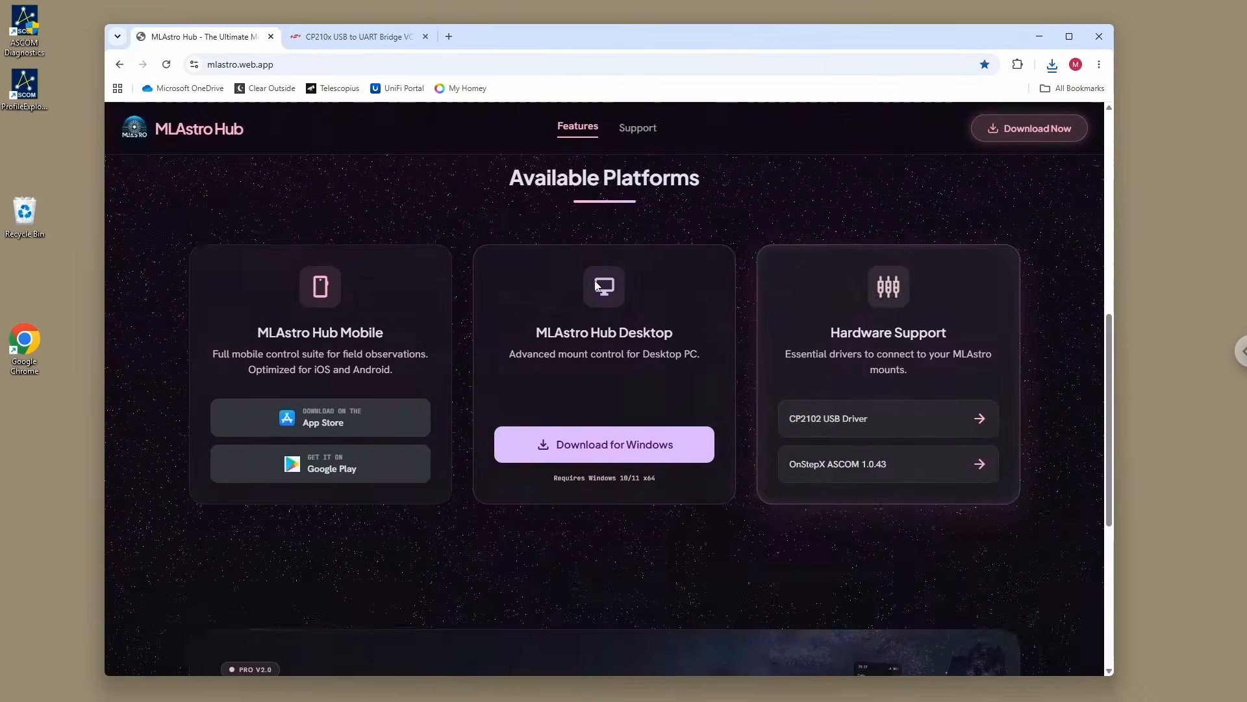
{"action": "left_click", "coordinate": [826, 467]}
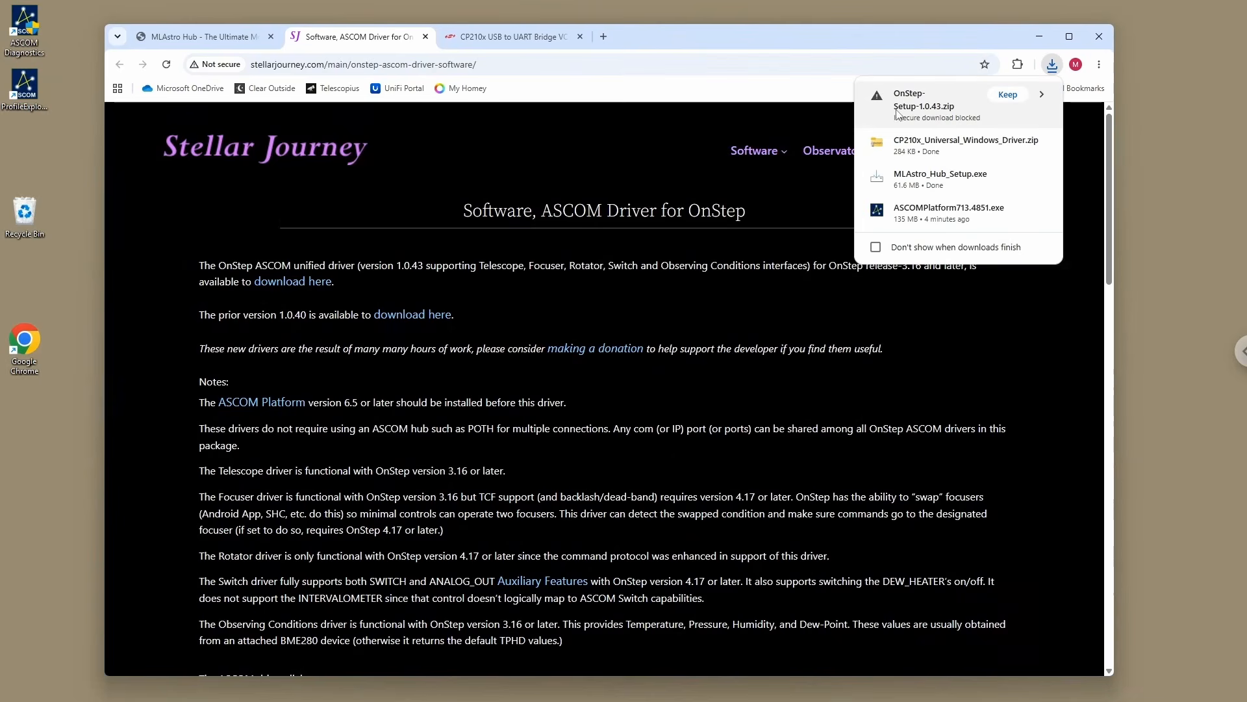
{"action": "left_click", "coordinate": [1007, 94]}
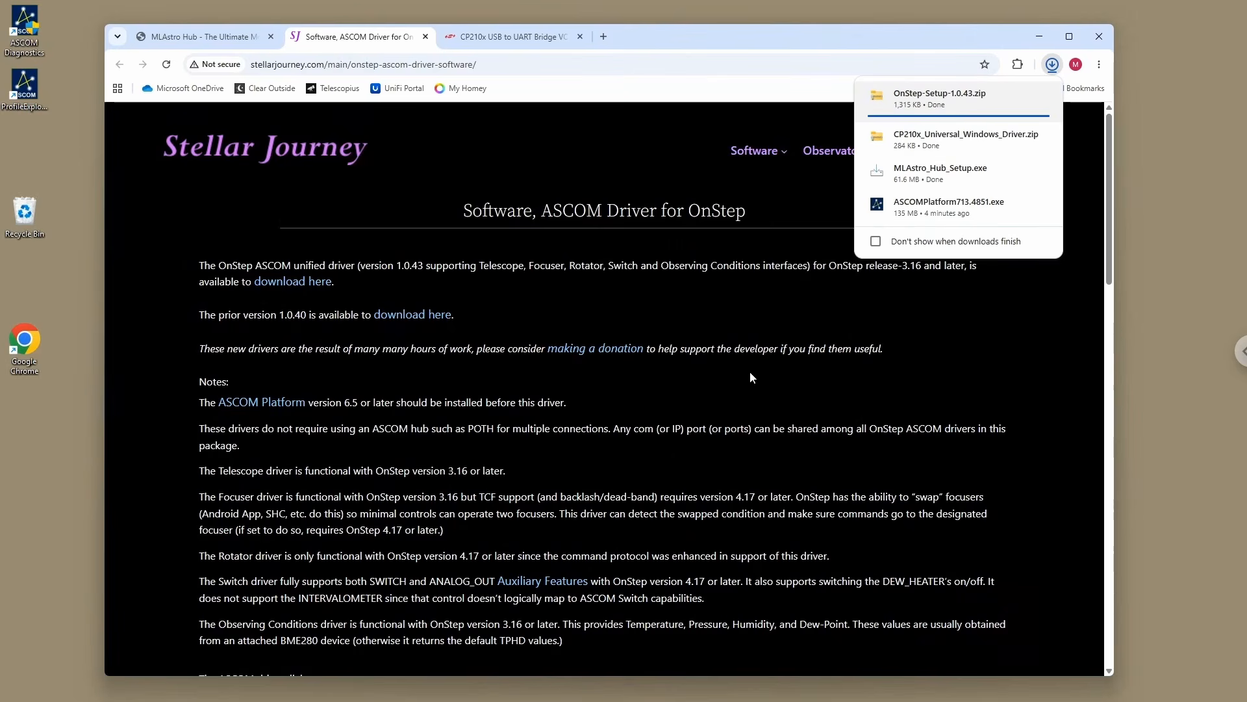
{"action": "mouse_move", "coordinate": [907, 130]}
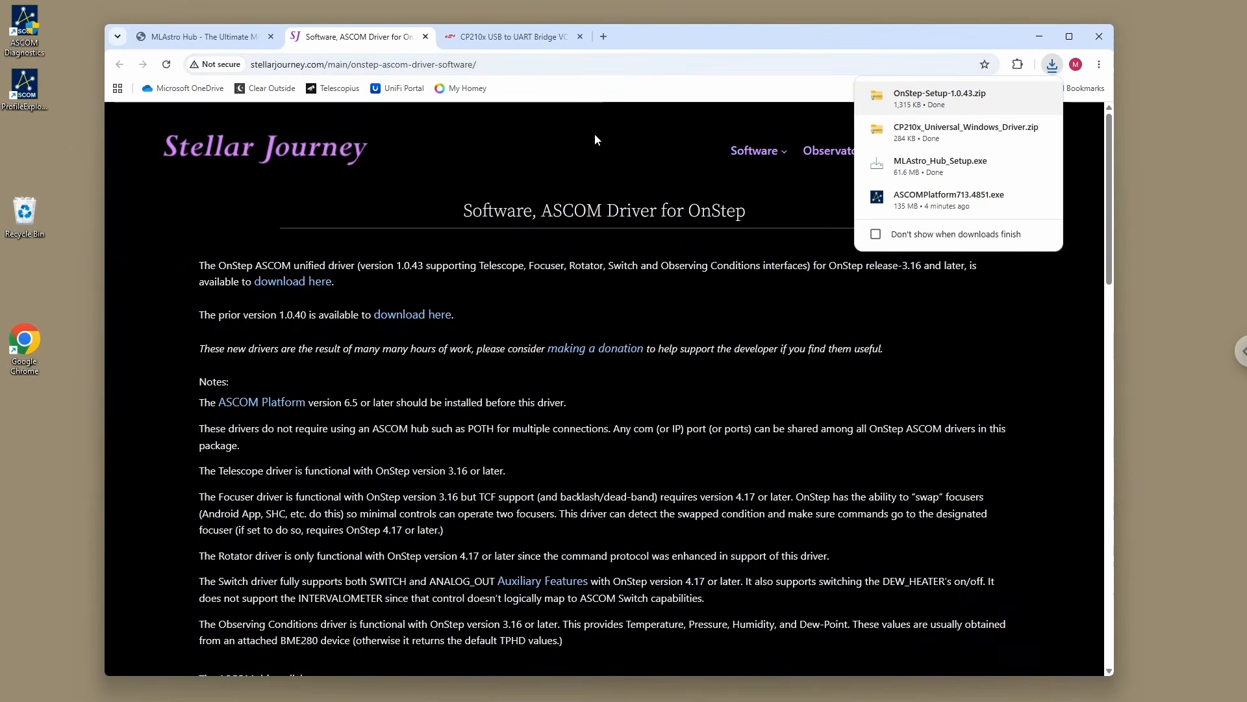
{"action": "left_click", "coordinate": [593, 70]}
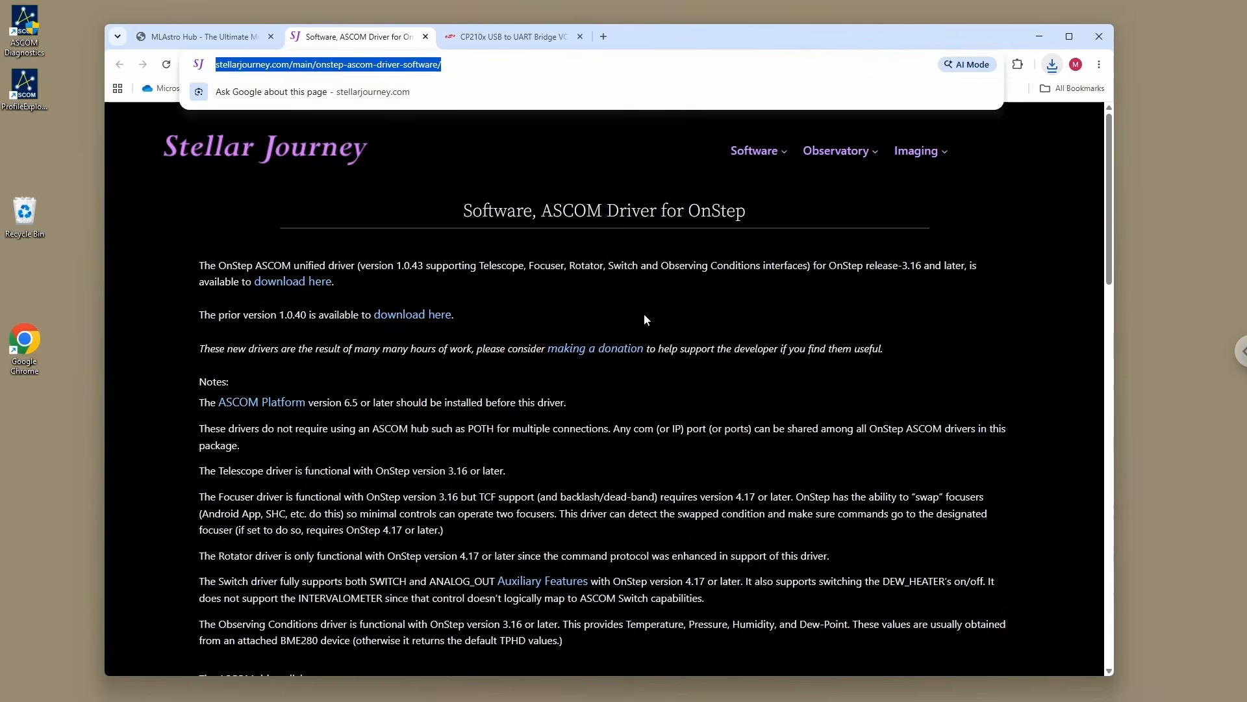
{"action": "left_click", "coordinate": [630, 384]}
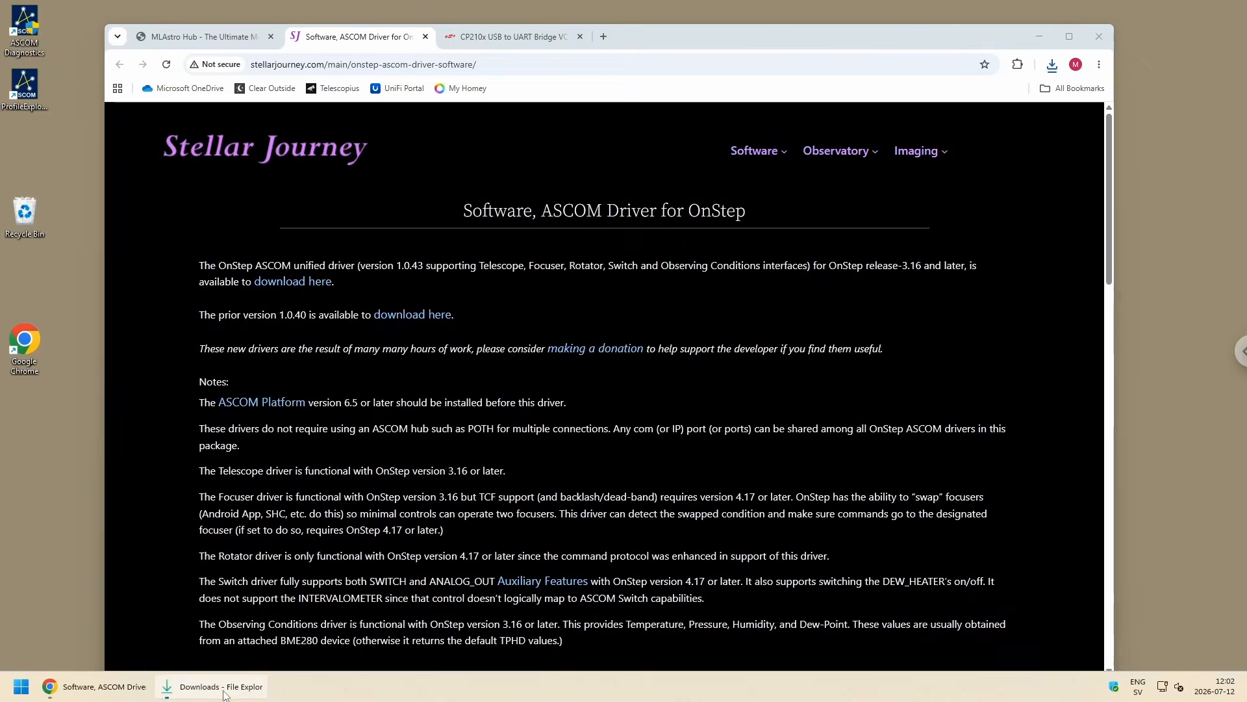
Step: Extract the CP210x_Universal_Windows_Driver archive within the Downloads folder and close the extracted folder's window
{"action": "left_click", "coordinate": [225, 690]}
{"action": "left_click_drag", "start_coordinate": [647, 166], "coordinate": [702, 166]}
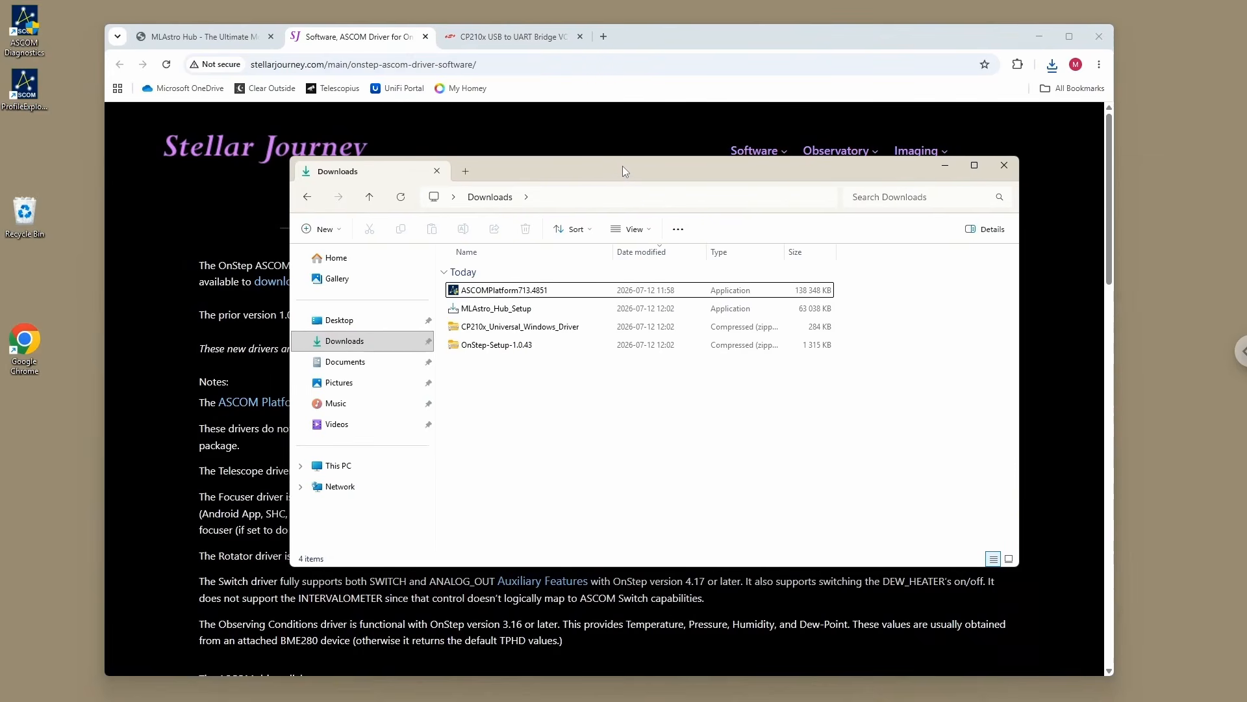
{"action": "left_click_drag", "start_coordinate": [622, 165], "coordinate": [610, 165]}
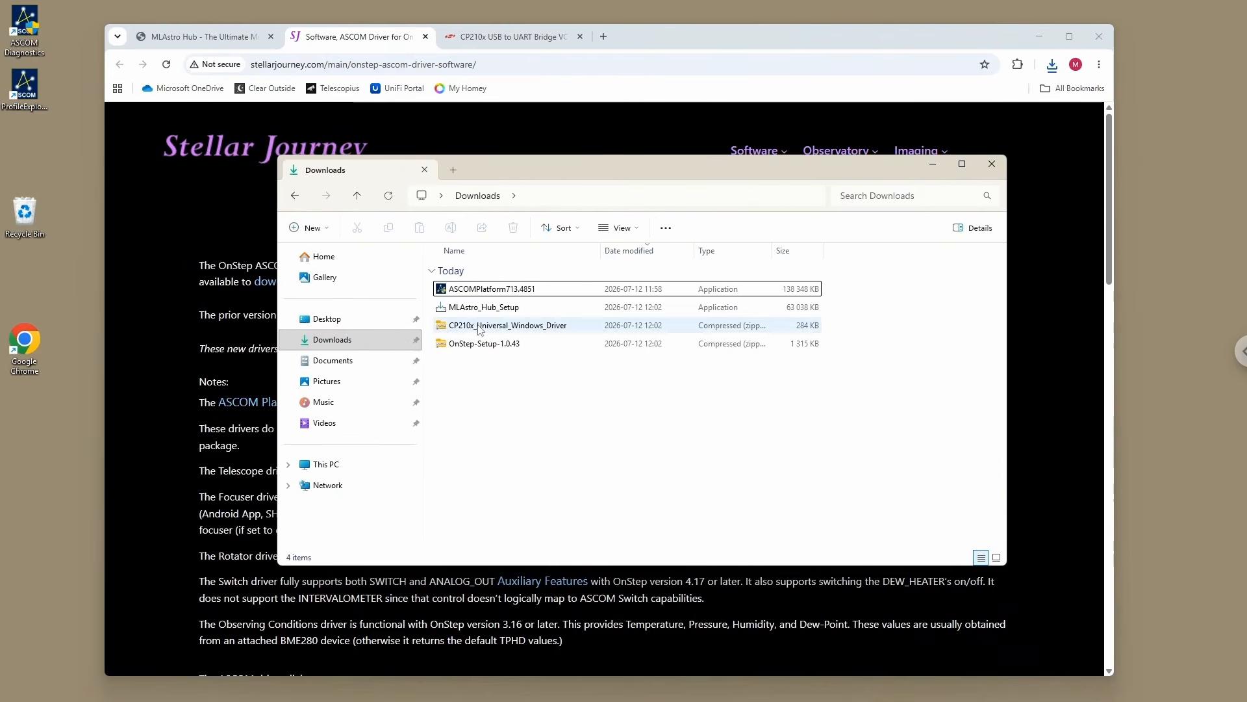
{"action": "left_click_drag", "start_coordinate": [479, 327], "coordinate": [588, 399]}
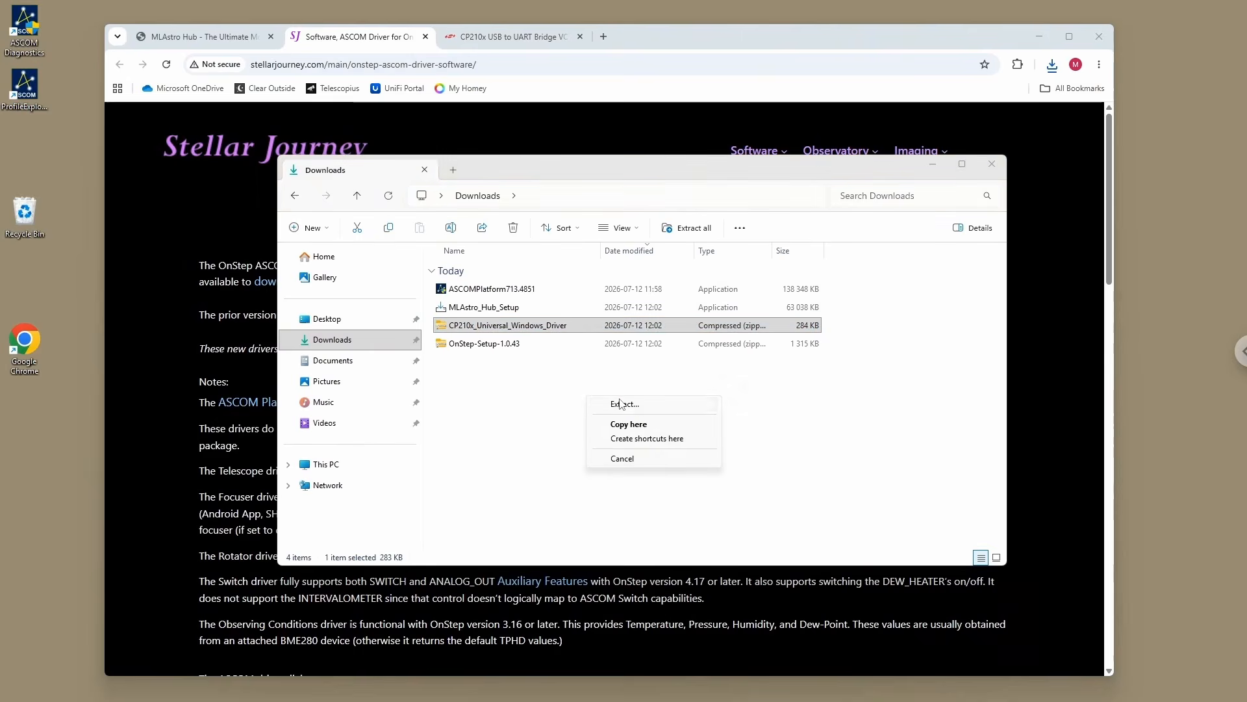
{"action": "left_click", "coordinate": [617, 403]}
{"action": "left_click", "coordinate": [727, 477]}
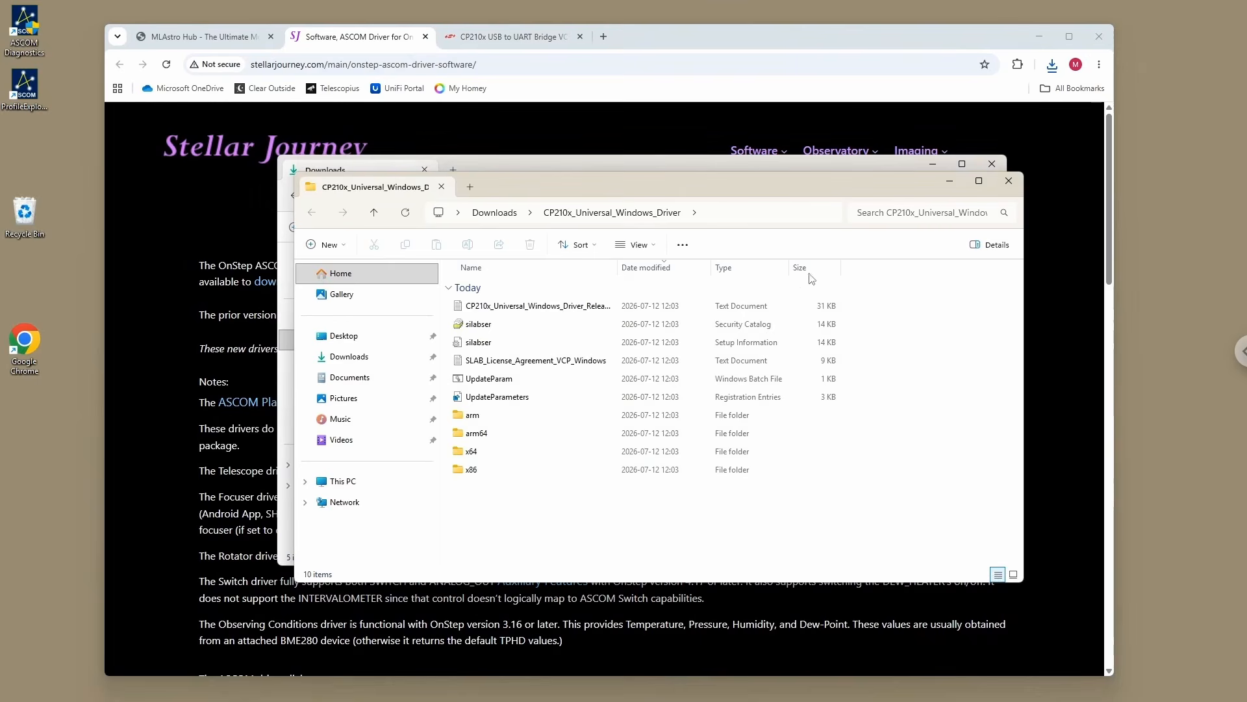
{"action": "left_click", "coordinate": [1018, 187]}
Step: Extract the OnStep-Setup-1.0.43 archive to its default folder in Downloads
{"action": "left_click_drag", "start_coordinate": [472, 346], "coordinate": [591, 434]}
{"action": "left_click", "coordinate": [629, 442]}
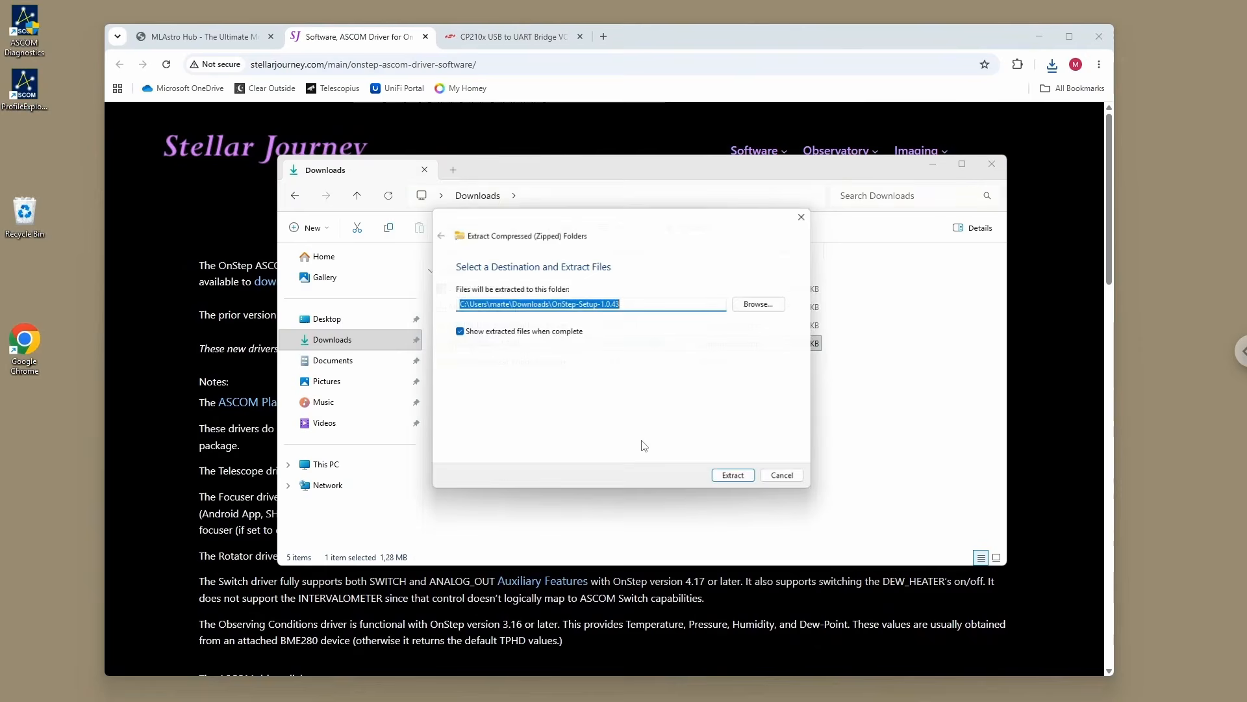
{"action": "left_click", "coordinate": [735, 483]}
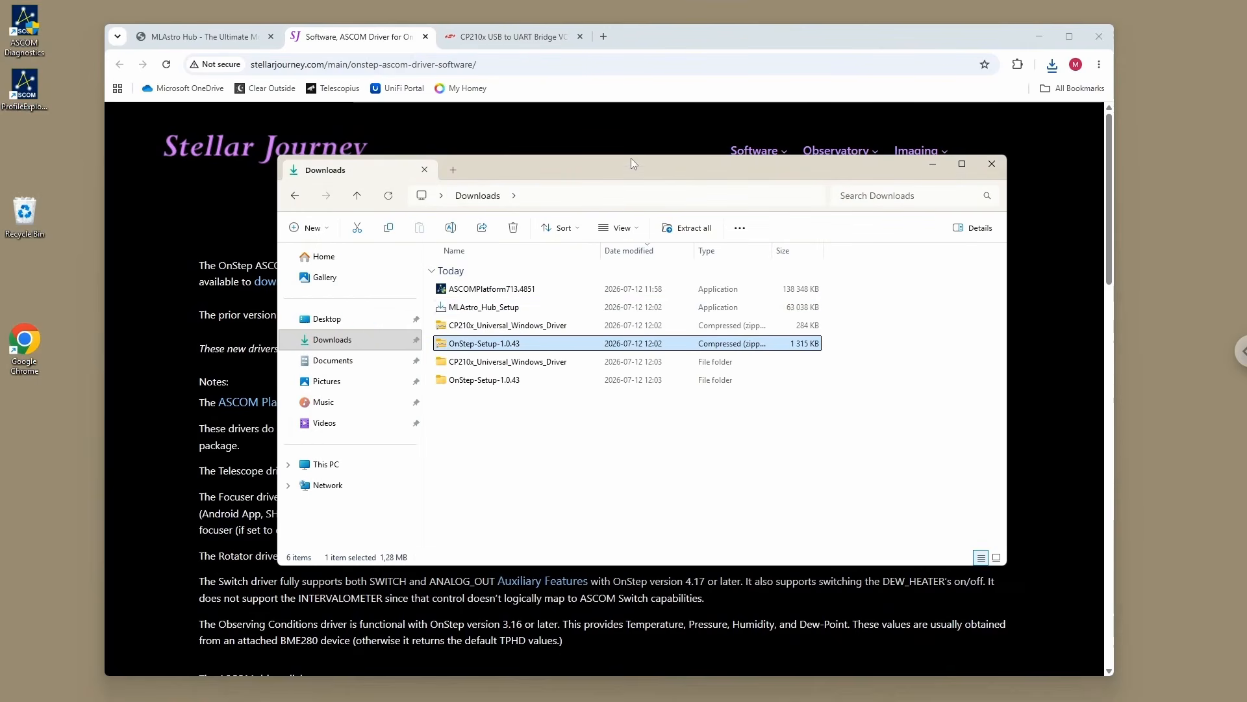
Step: Install the CP210x USB driver from the silabser setup information file in the extracted CP210x_Universal_Windows_Driver folder, allowing the security and system-change requests
{"action": "left_click_drag", "start_coordinate": [593, 157], "coordinate": [584, 170]}
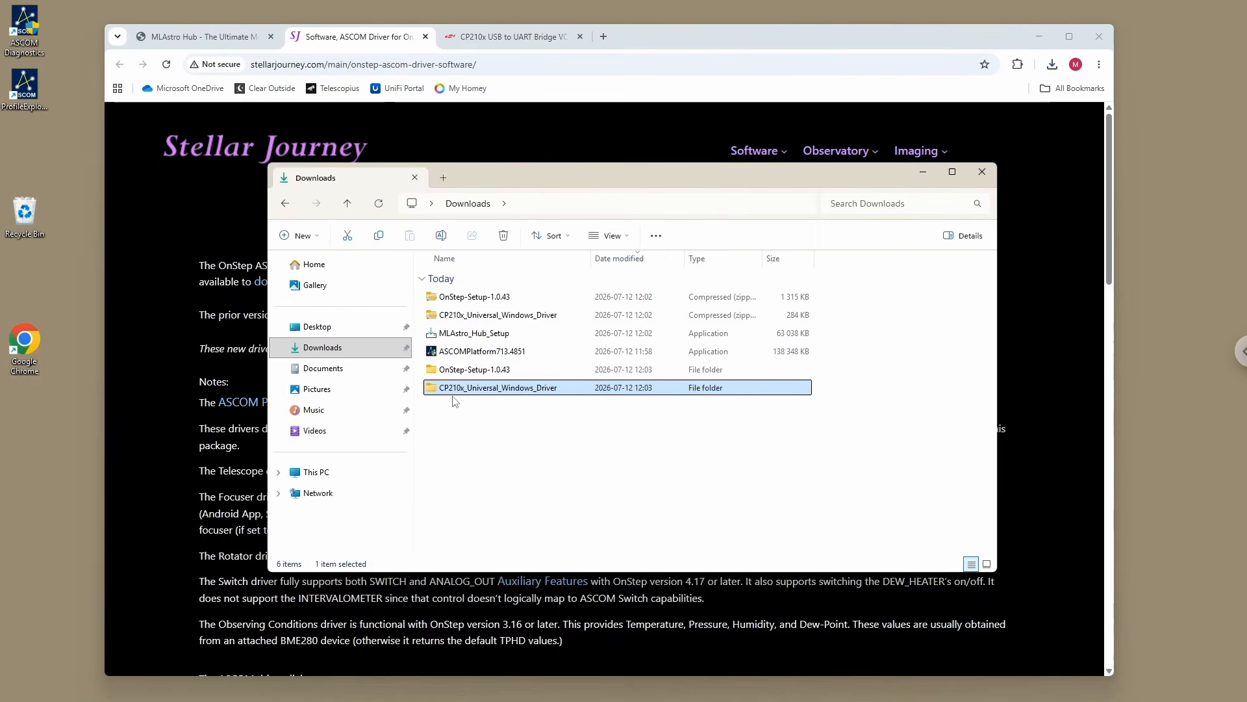
{"action": "double_click", "coordinate": [524, 393]}
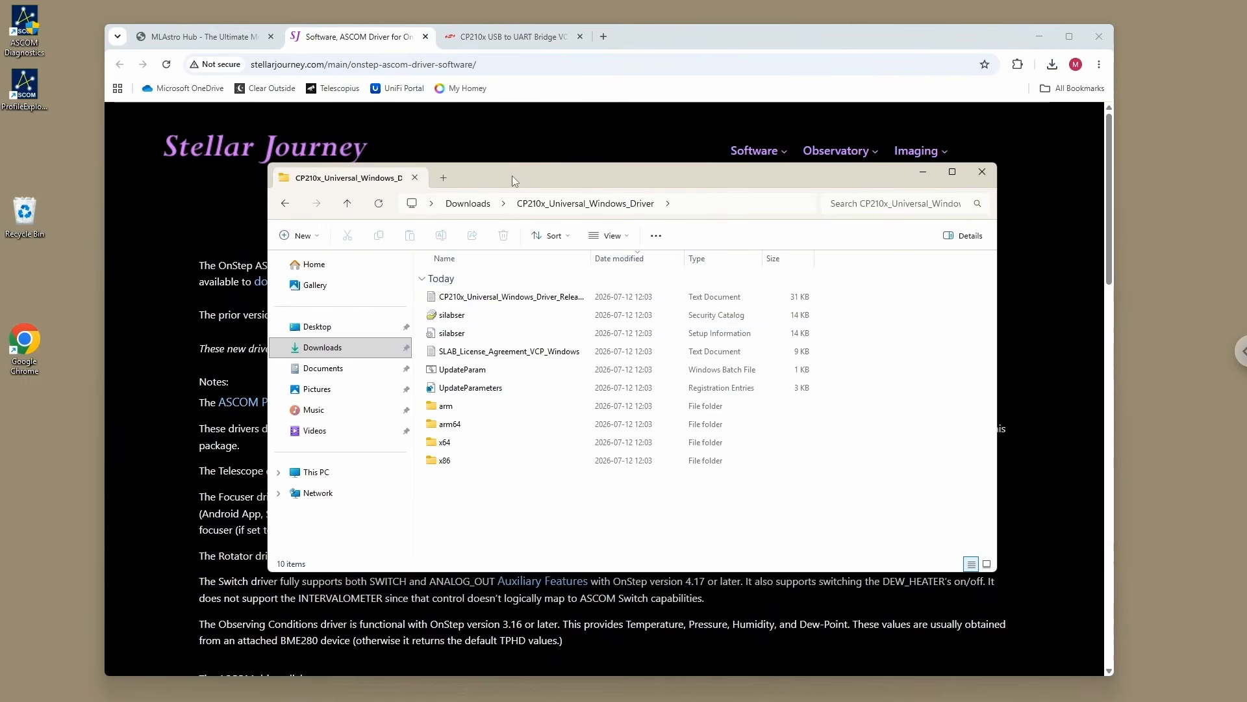
{"action": "mouse_move", "coordinate": [512, 175]}
{"action": "left_mouse_down"}
{"action": "mouse_move", "coordinate": [527, 188]}
{"action": "mouse_move", "coordinate": [506, 188]}
{"action": "left_mouse_up"}
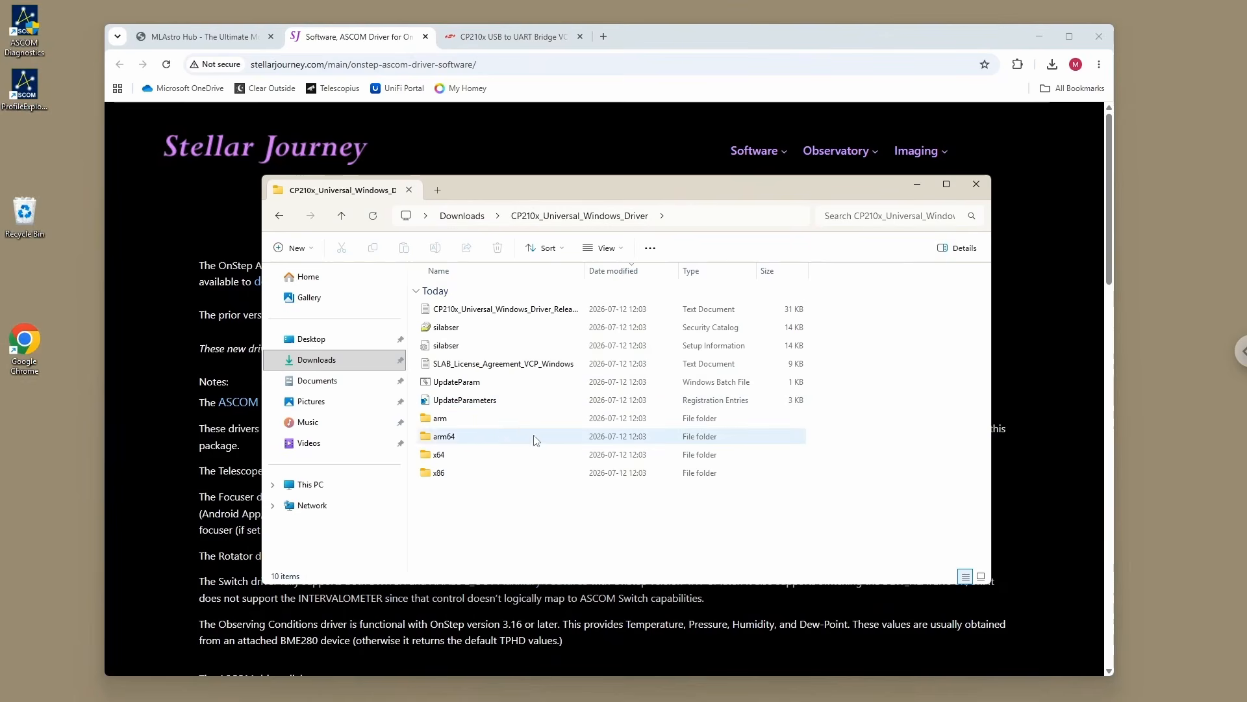
{"action": "right_click", "coordinate": [441, 350]}
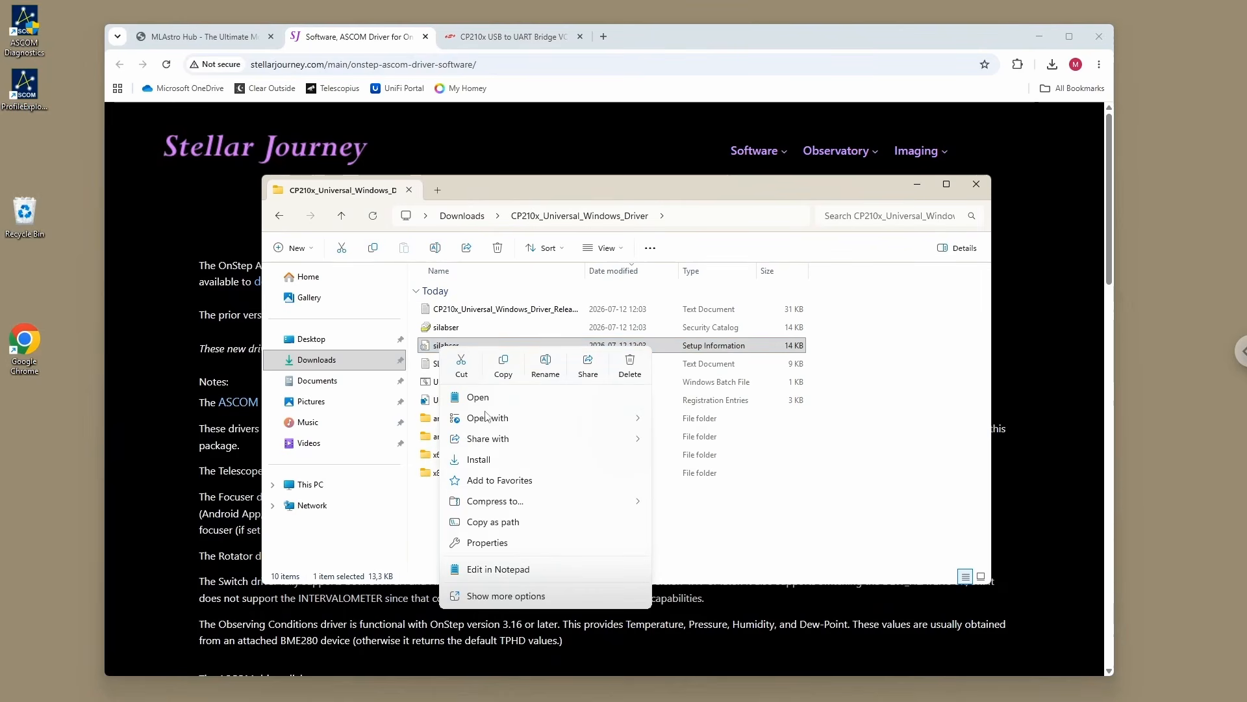
{"action": "left_click", "coordinate": [484, 461]}
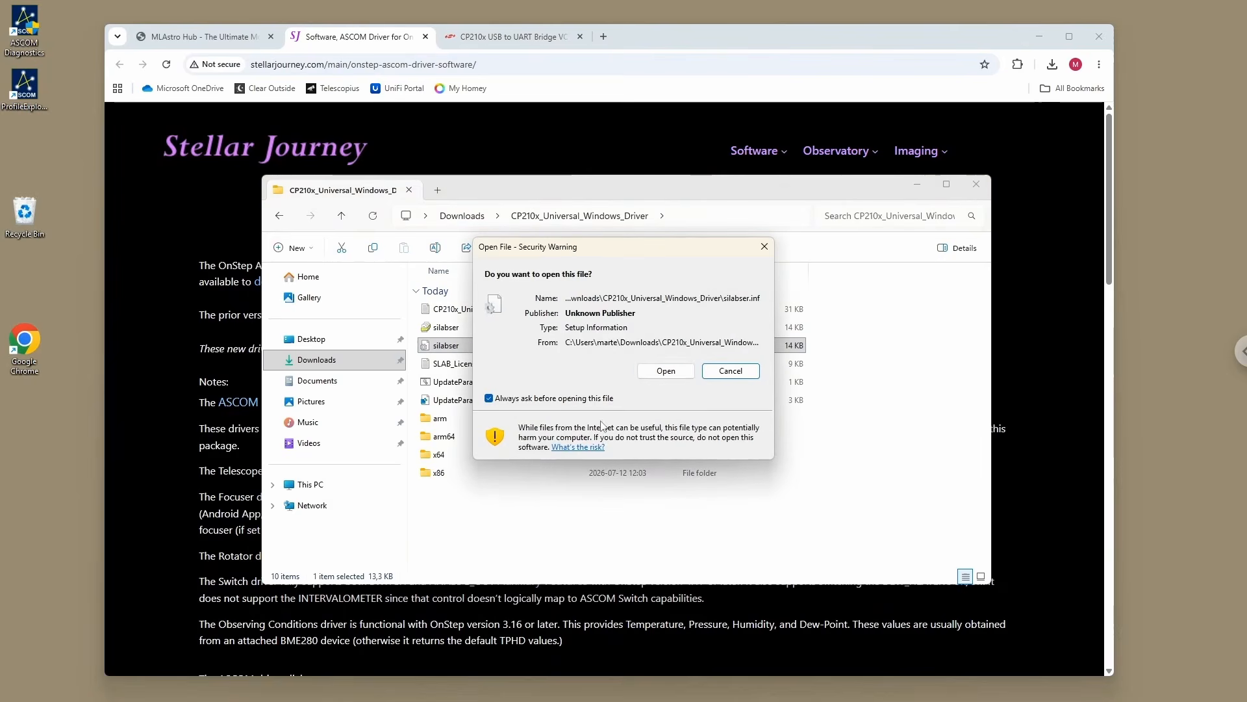
{"action": "left_click", "coordinate": [665, 373]}
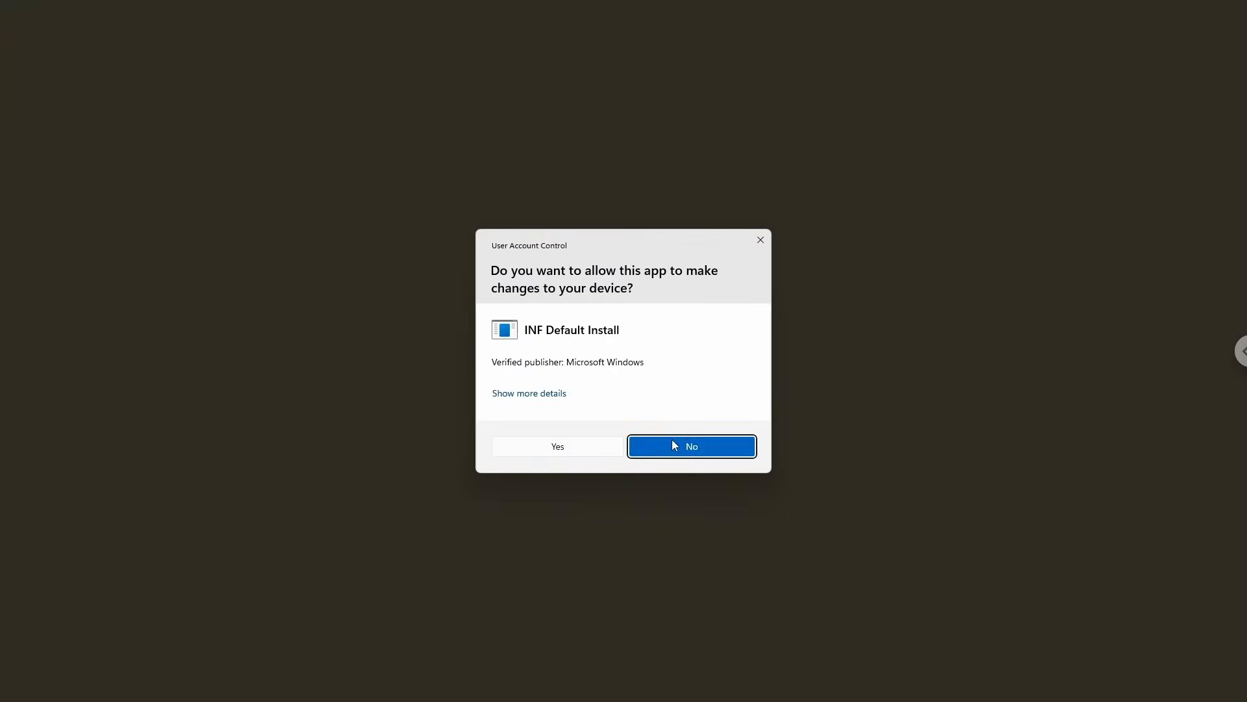
{"action": "left_click", "coordinate": [586, 451]}
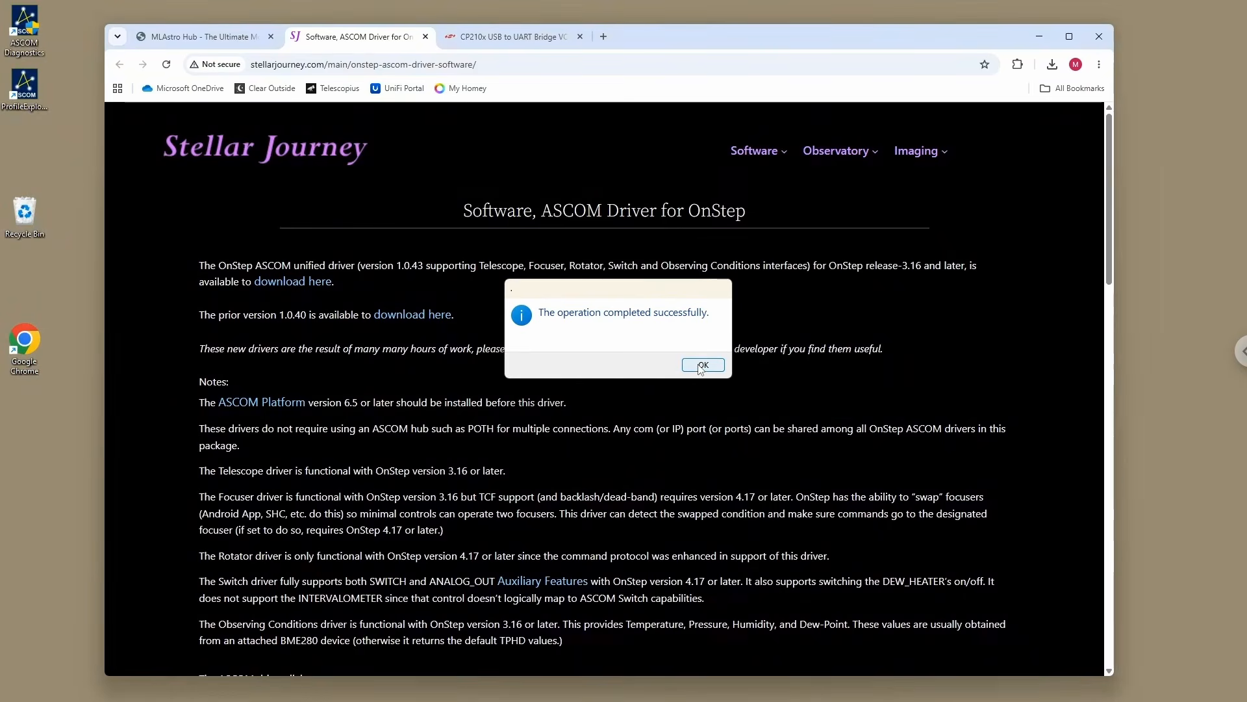
{"action": "left_click", "coordinate": [698, 367]}
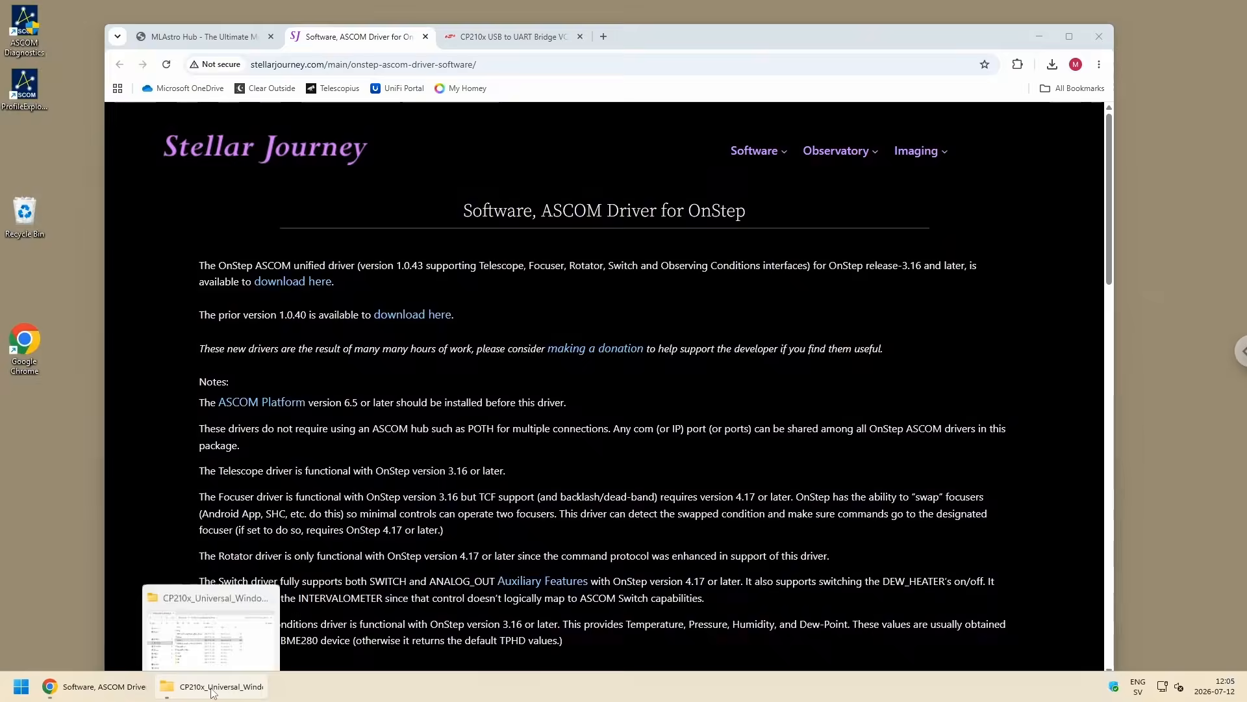
Step: Go back to the Downloads folder and delete the compressed CP210x_Universal_Windows_Driver archive
{"action": "left_click", "coordinate": [209, 694]}
{"action": "key", "text": "BackSpace"}
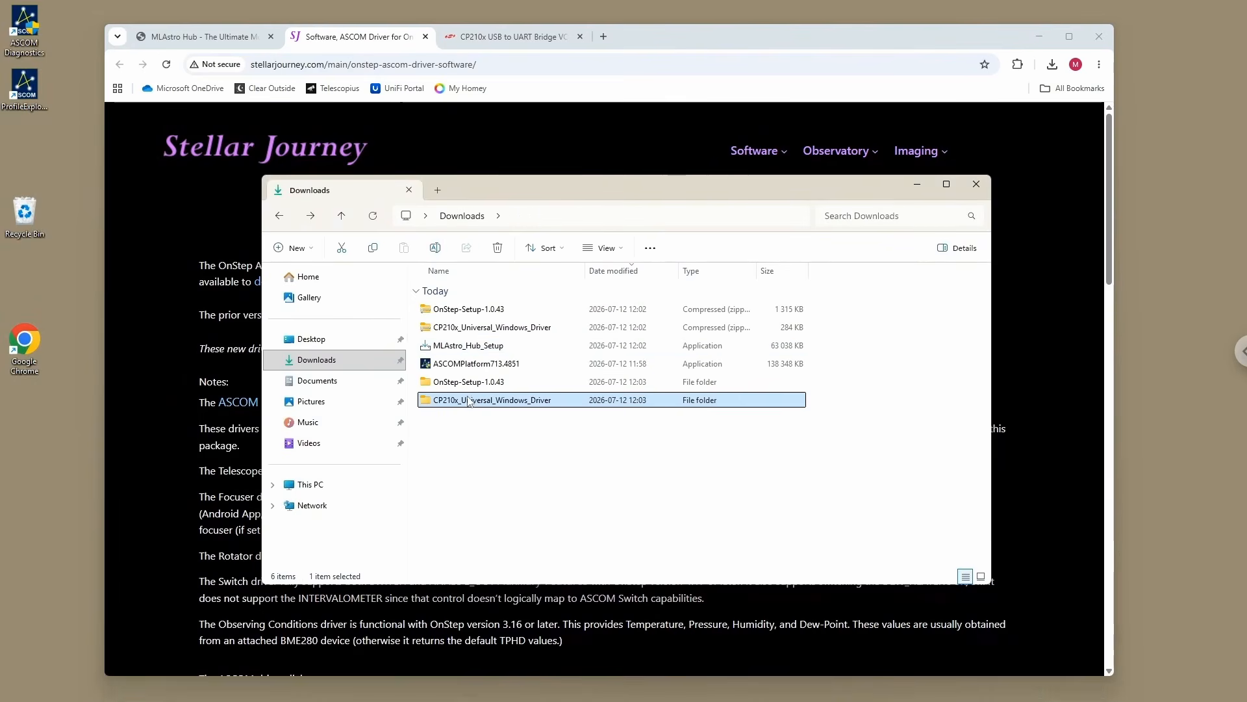
{"action": "right_click", "coordinate": [466, 330]}
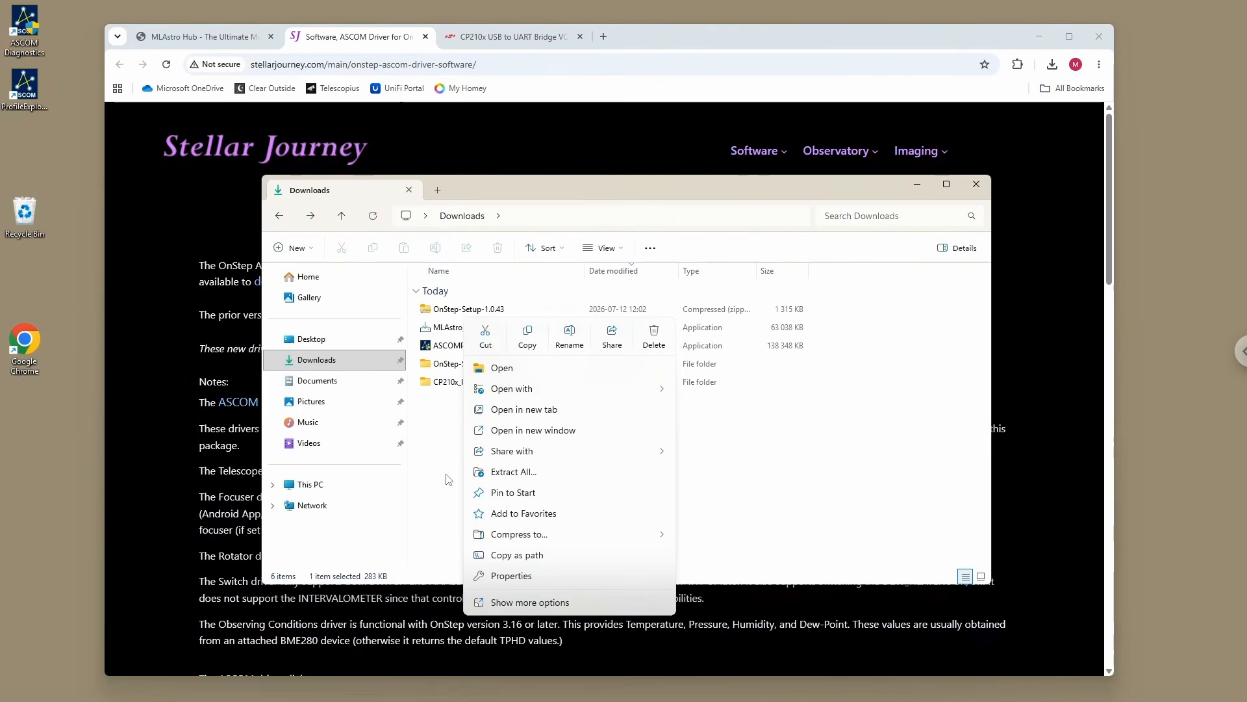
{"action": "left_click", "coordinate": [479, 470]}
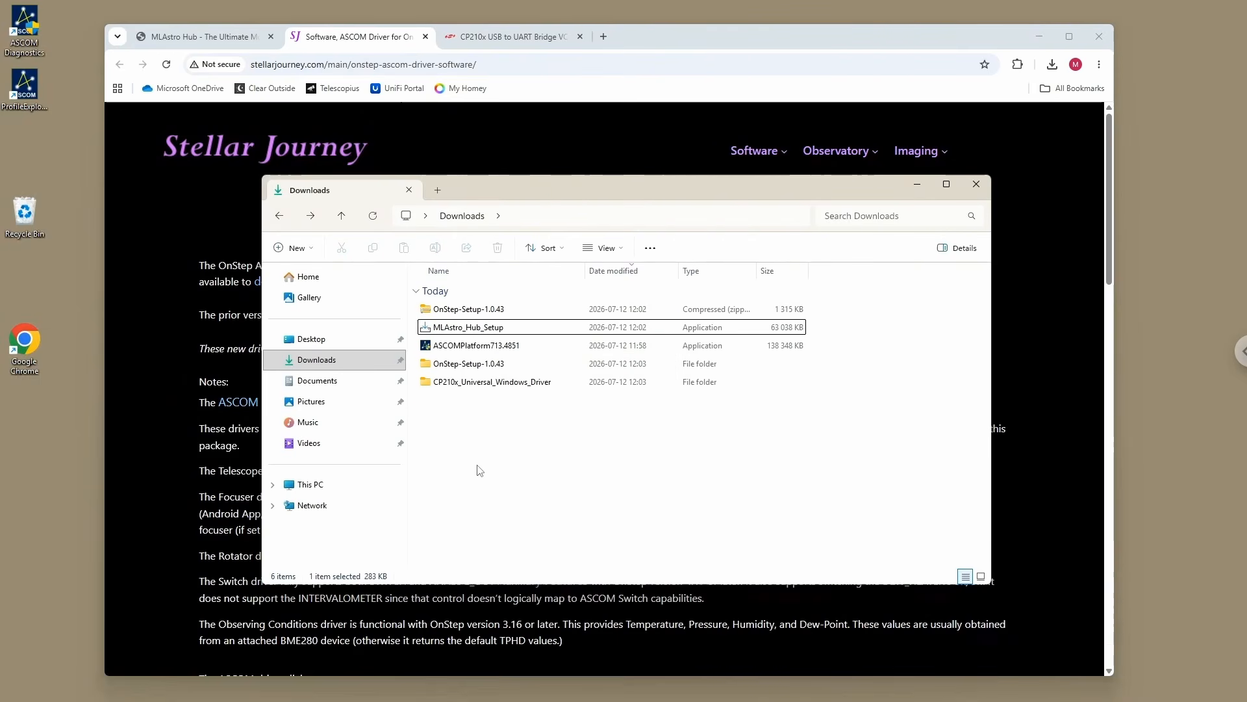
Step: Launch OnStep Setup from the extracted OnStep-Setup-1.0.43 folder, running it despite the SmartScreen block and allowing changes to the device
{"action": "double_click", "coordinate": [468, 364]}
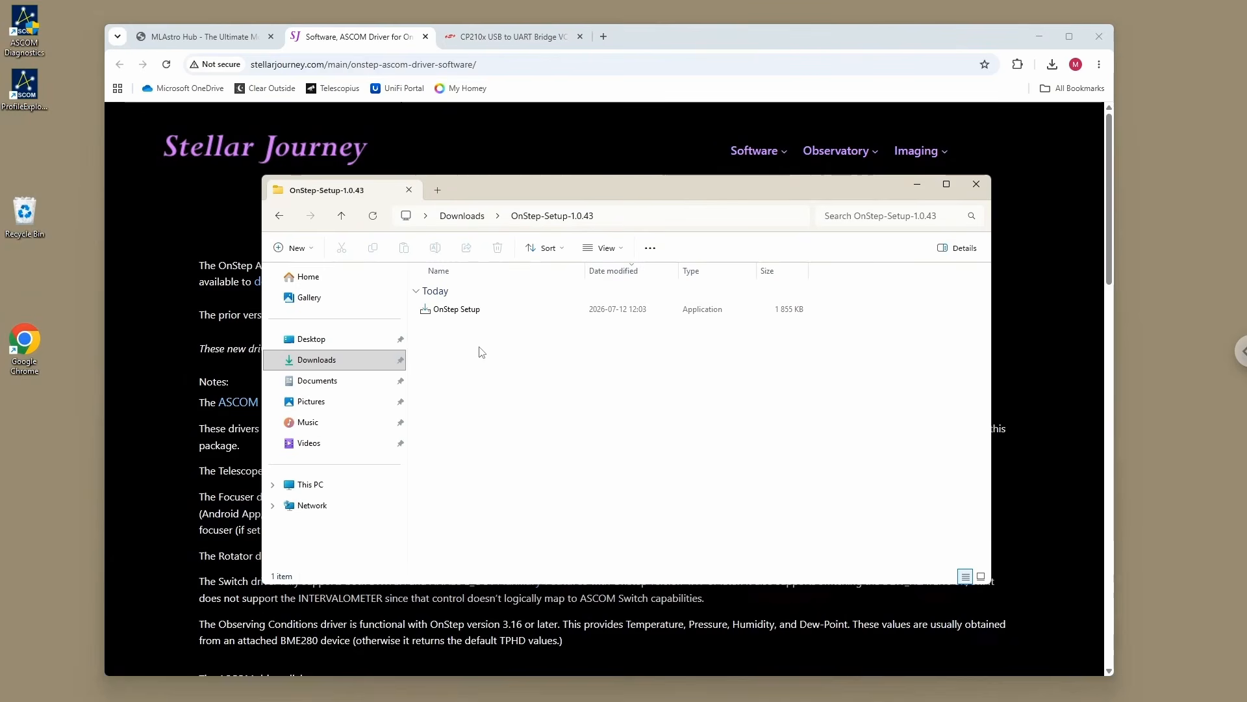
{"action": "double_click", "coordinate": [465, 315]}
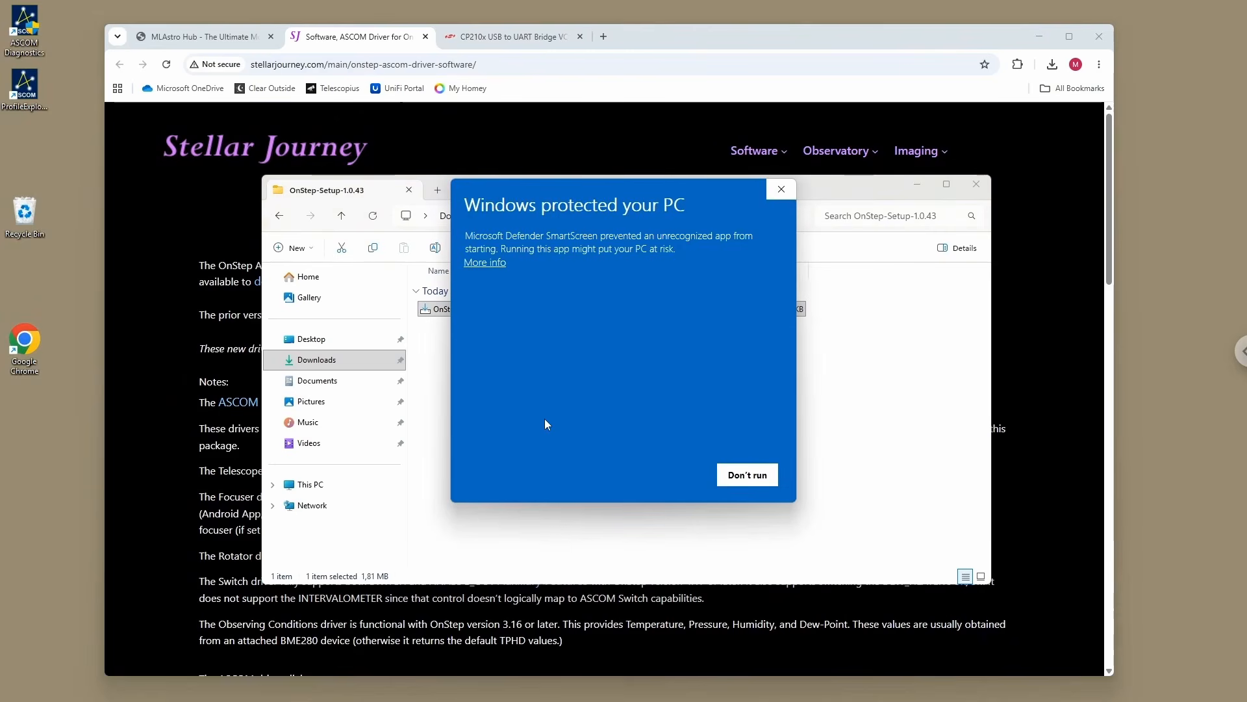
{"action": "left_click", "coordinate": [486, 262]}
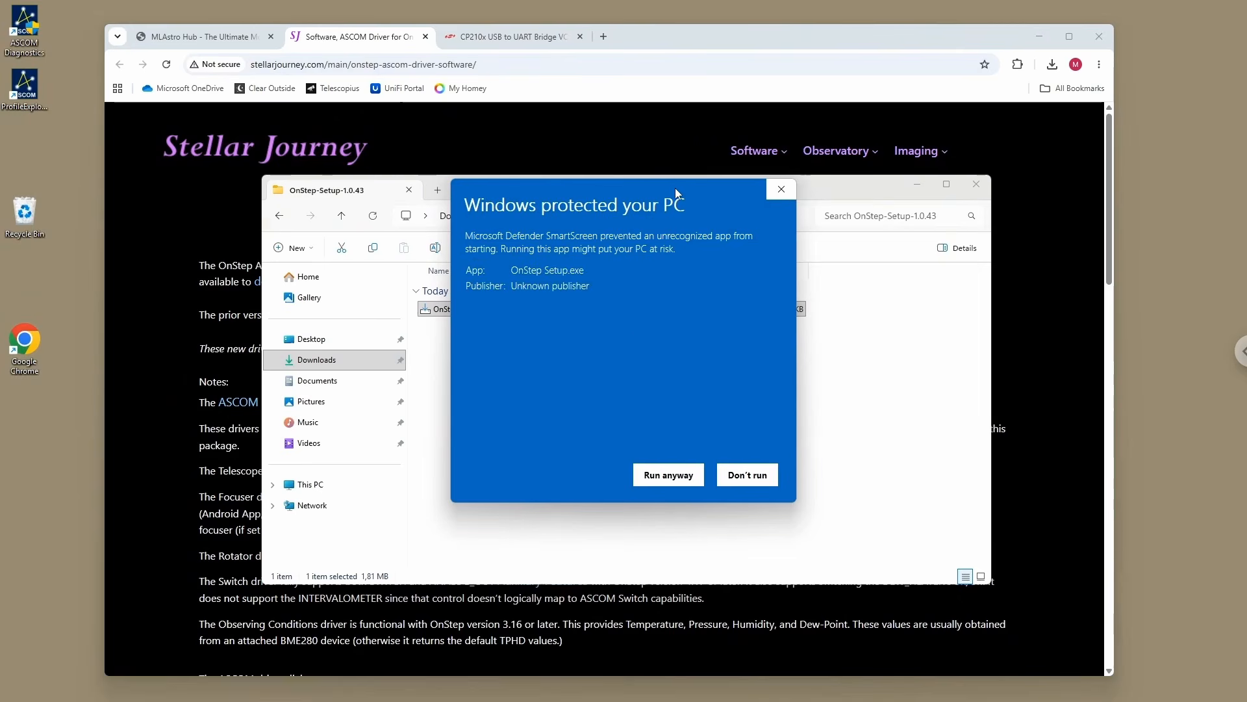
{"action": "left_click_drag", "start_coordinate": [675, 188], "coordinate": [623, 202]}
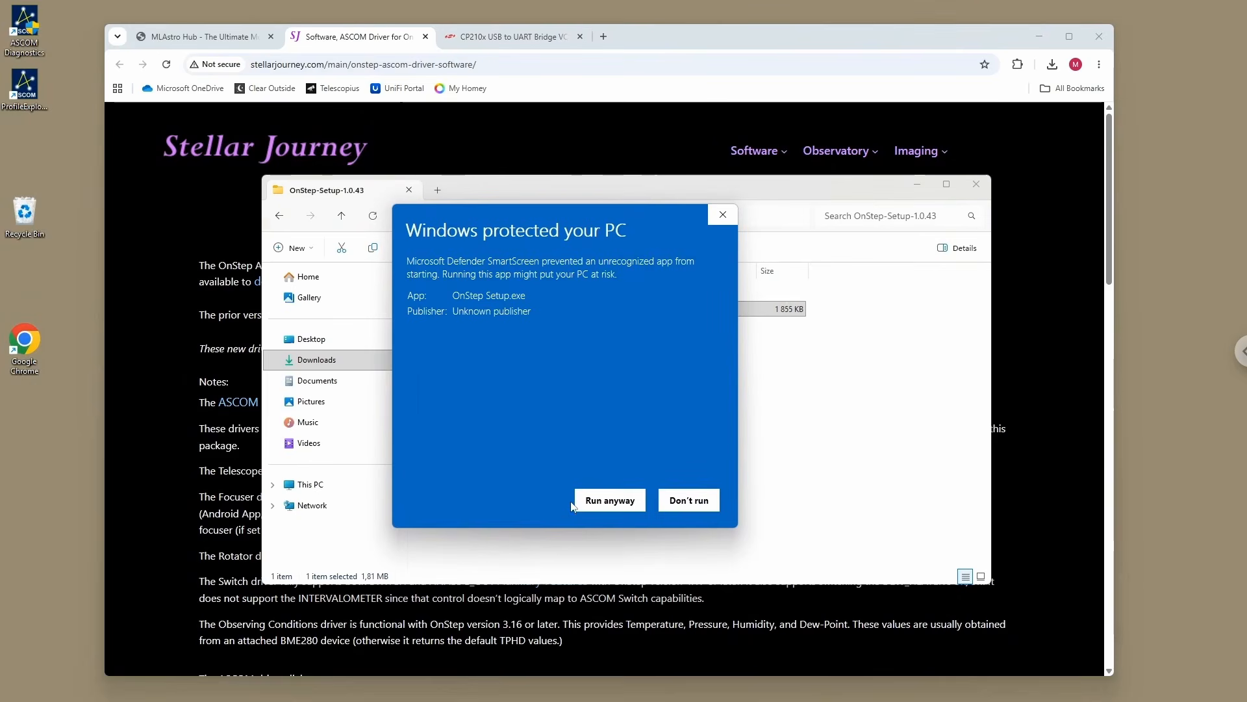
{"action": "left_click", "coordinate": [605, 502]}
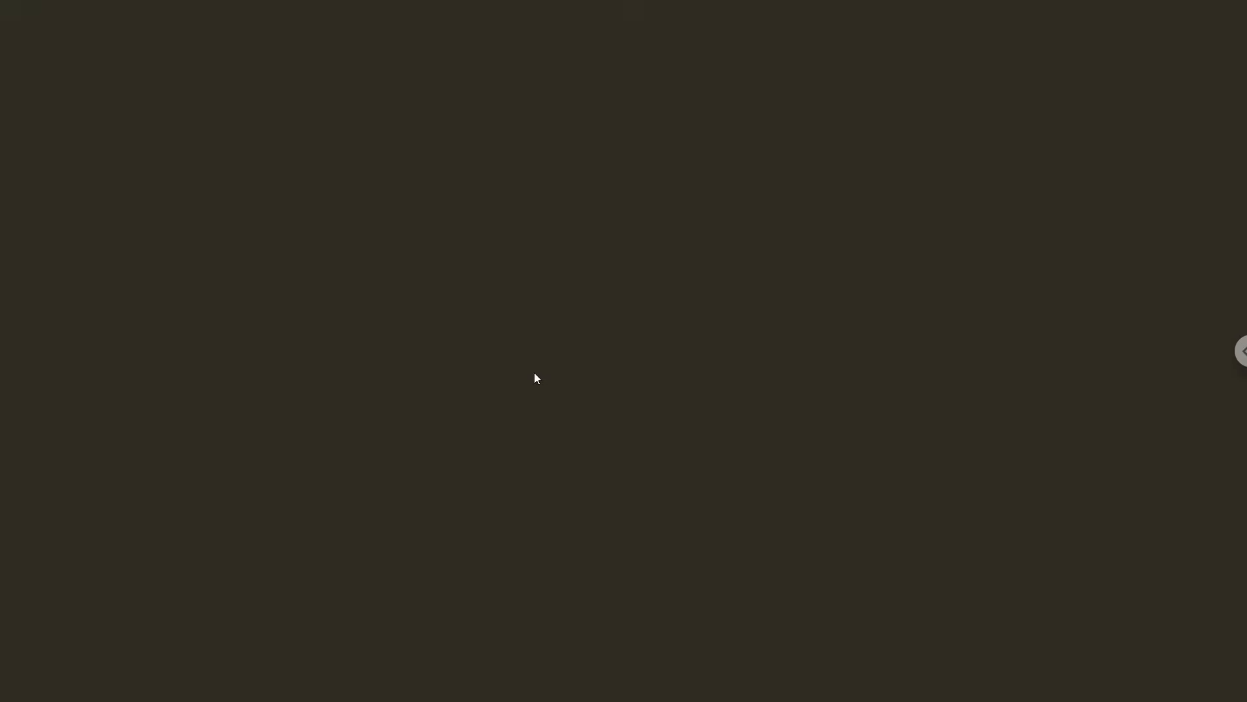
{"action": "left_click", "coordinate": [531, 459]}
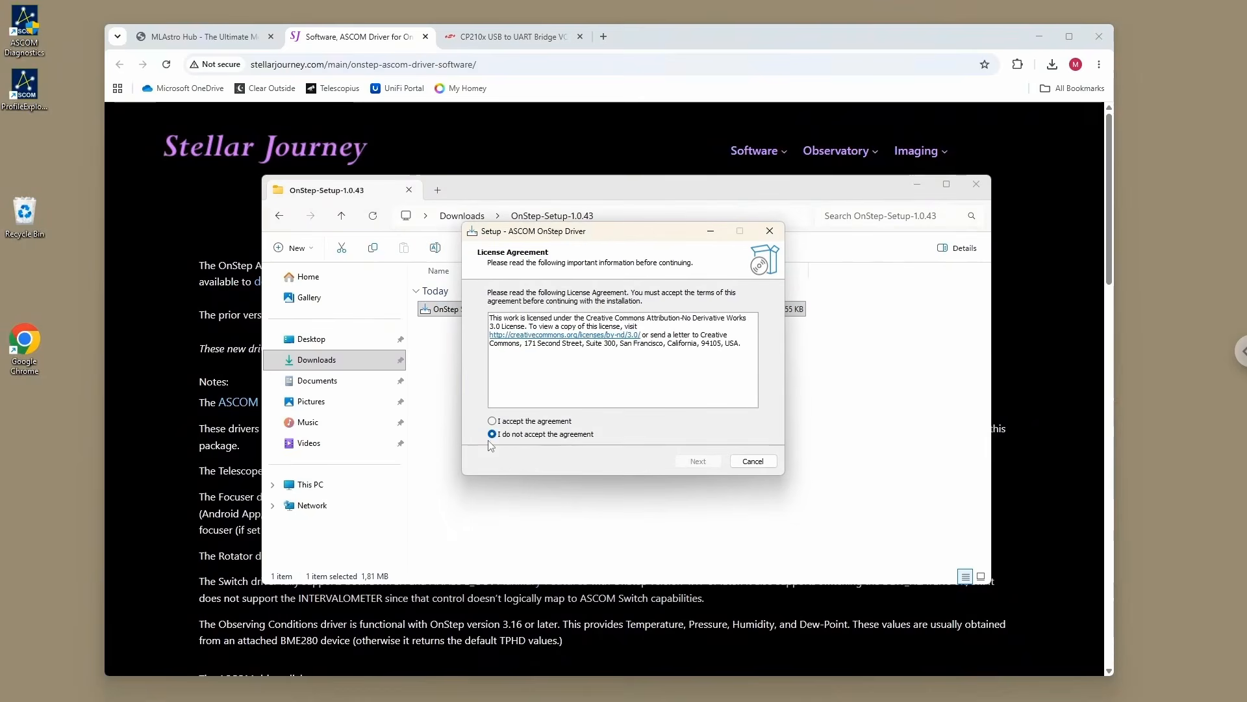
Step: Accept the license agreement, install the ASCOM OnStep Driver and finish the setup wizard
{"action": "left_click", "coordinate": [516, 423]}
{"action": "left_click", "coordinate": [683, 465]}
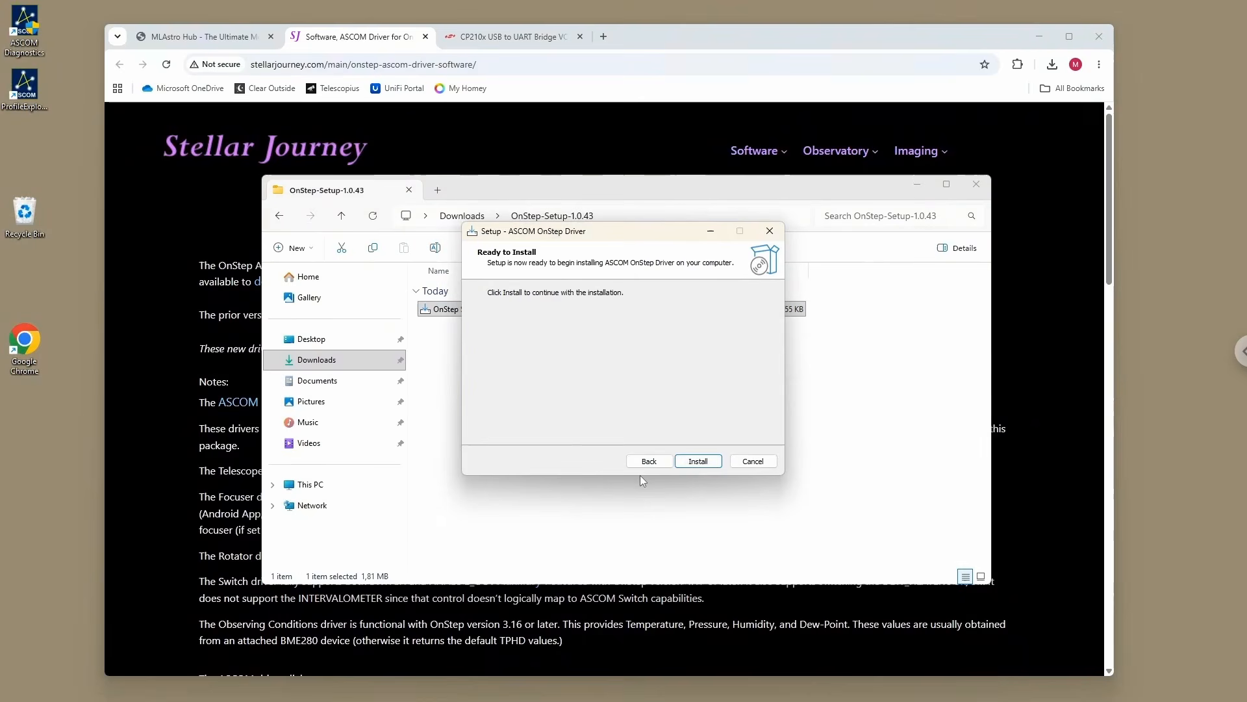
{"action": "left_click", "coordinate": [690, 463]}
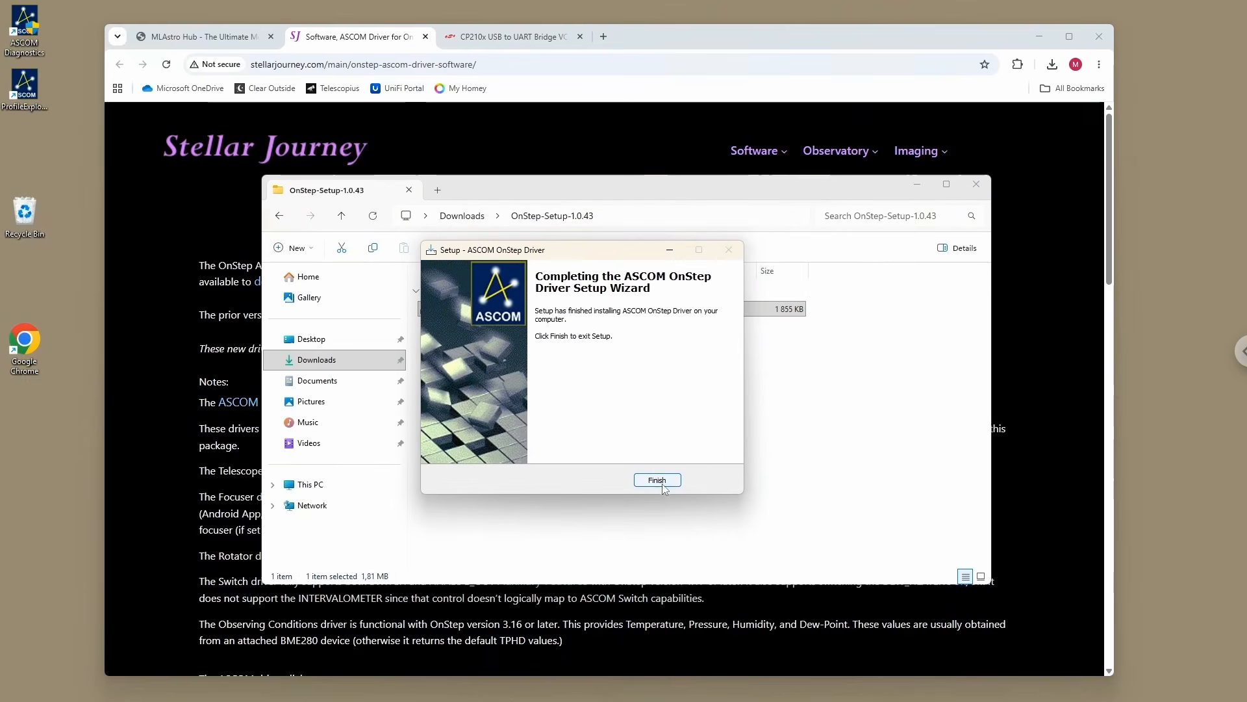
{"action": "left_click", "coordinate": [637, 481]}
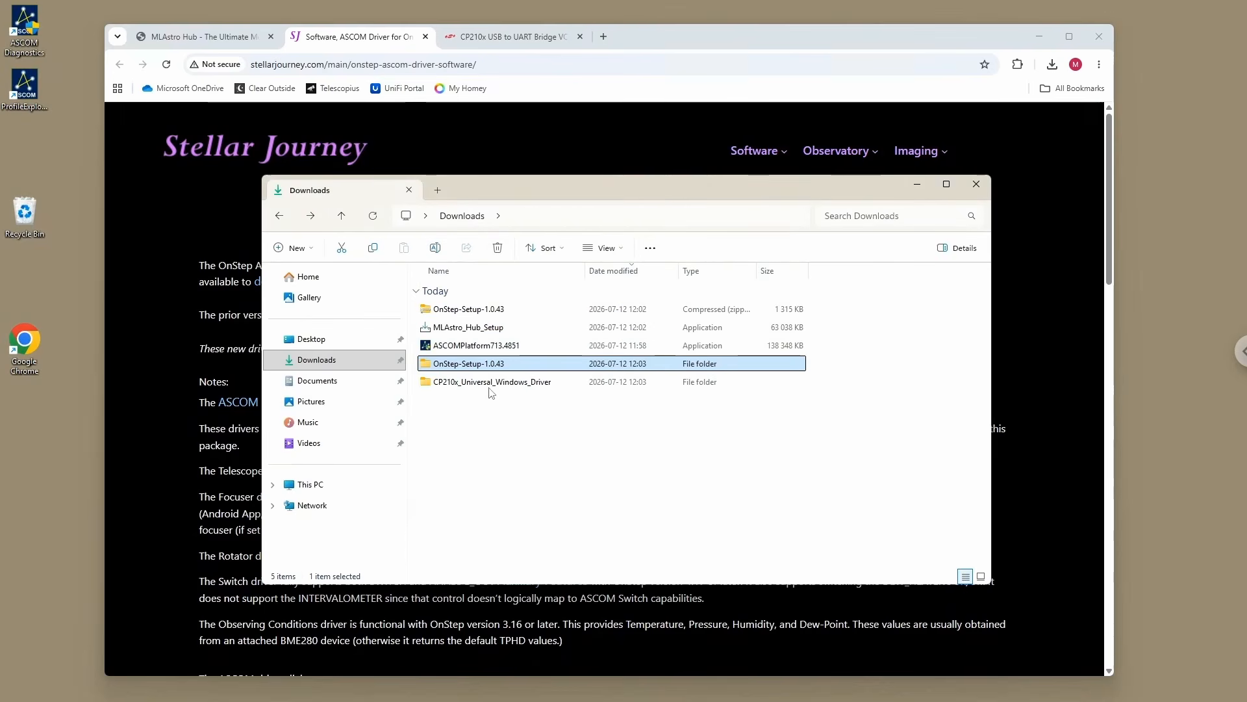
Step: Delete the OnStep-Setup-1.0.43 folder, its compressed archive and the ASCOMPlatform713.4851 installer from Downloads
{"action": "left_click", "coordinate": [497, 250]}
{"action": "left_click", "coordinate": [467, 310]}
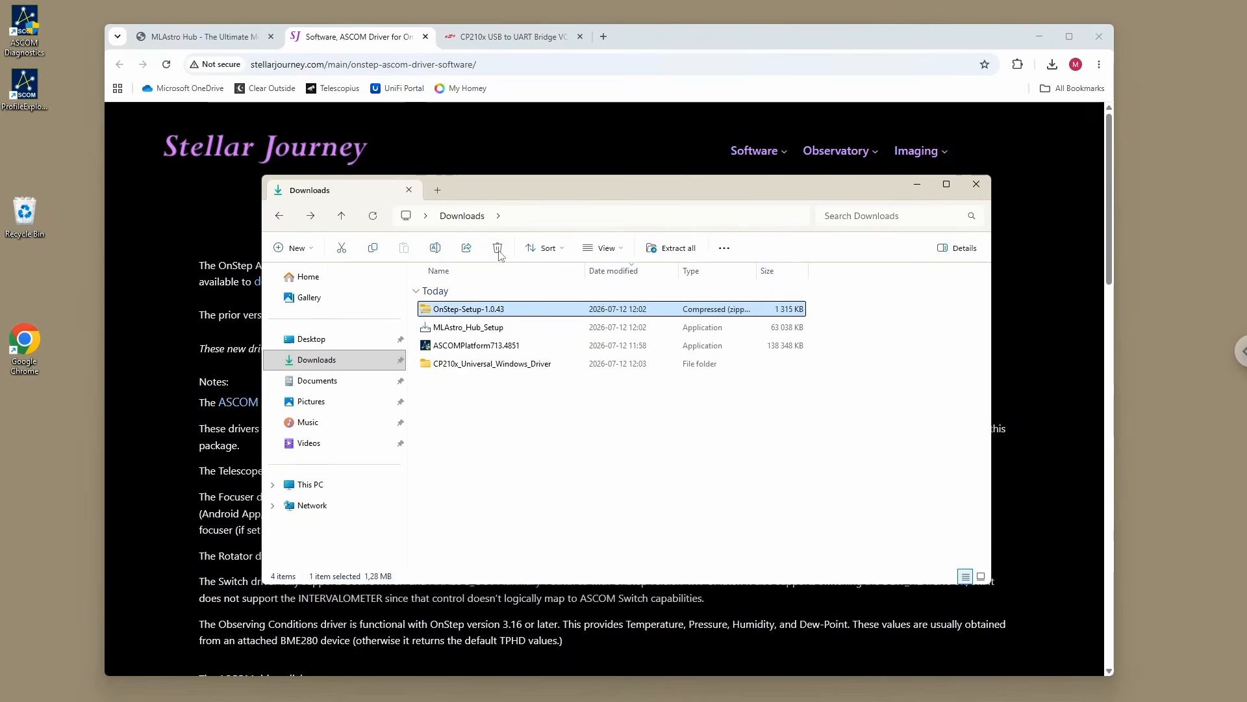
{"action": "left_click", "coordinate": [497, 248]}
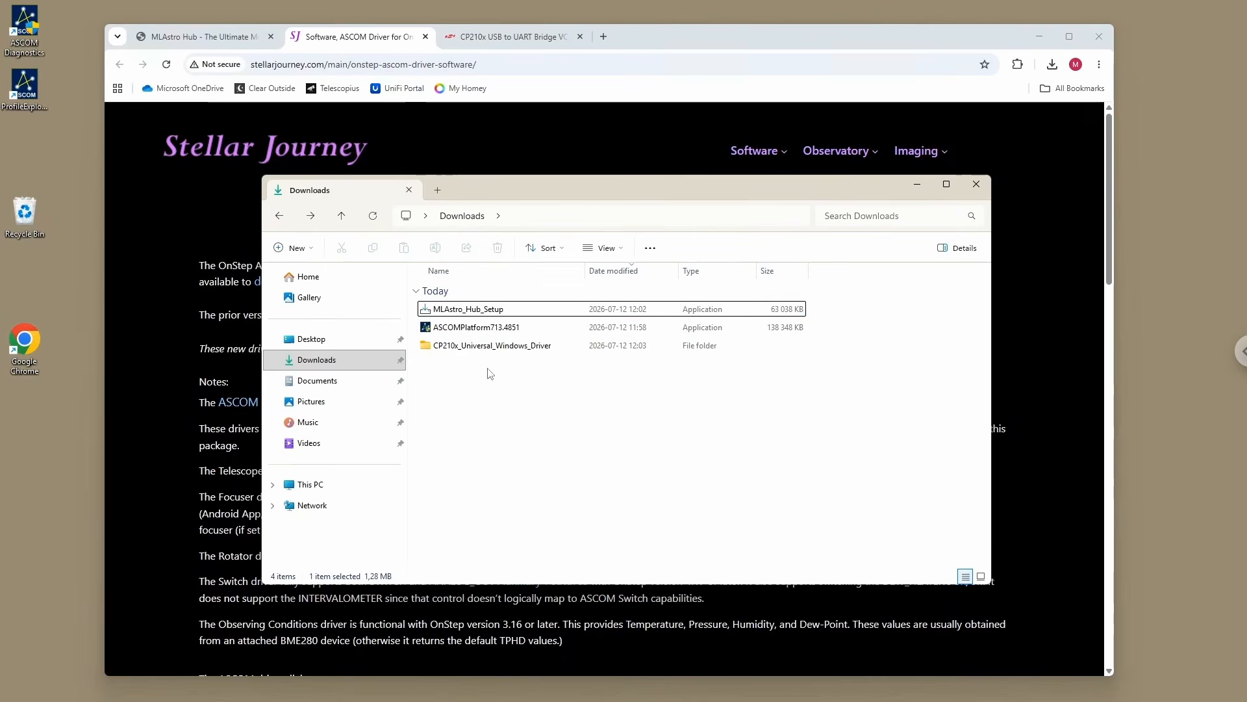
{"action": "left_click", "coordinate": [460, 327]}
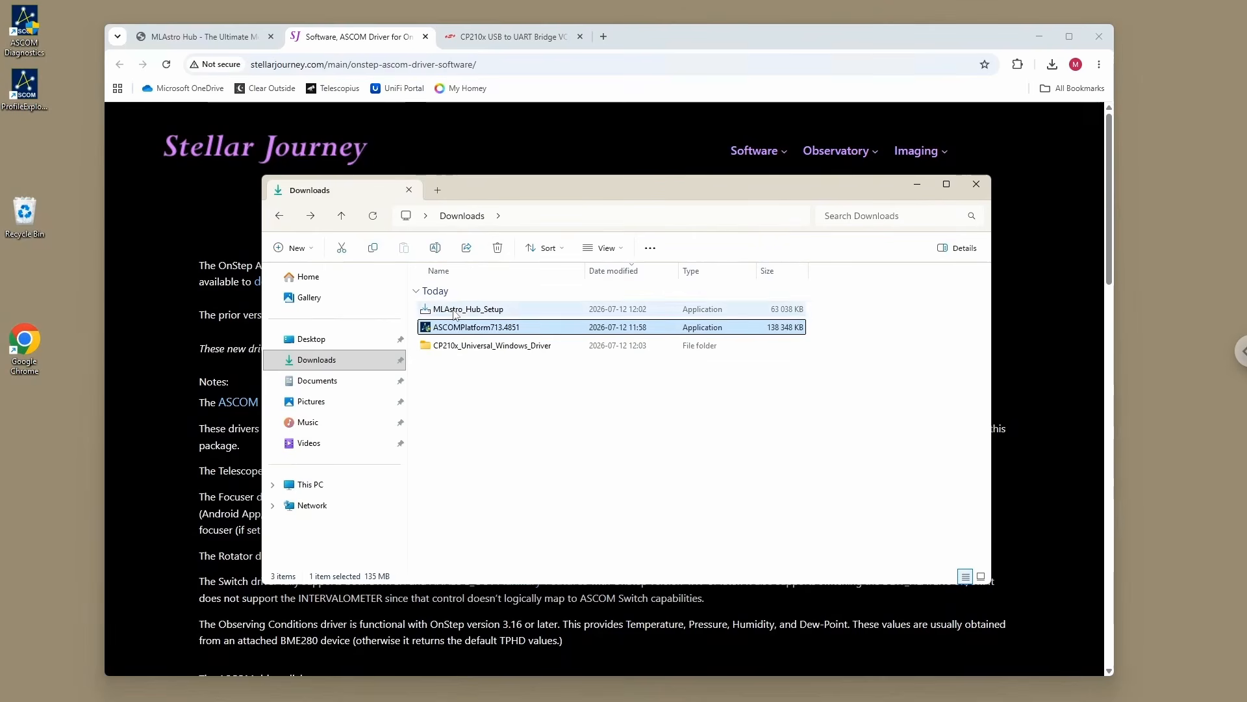
{"action": "key", "text": "Delete"}
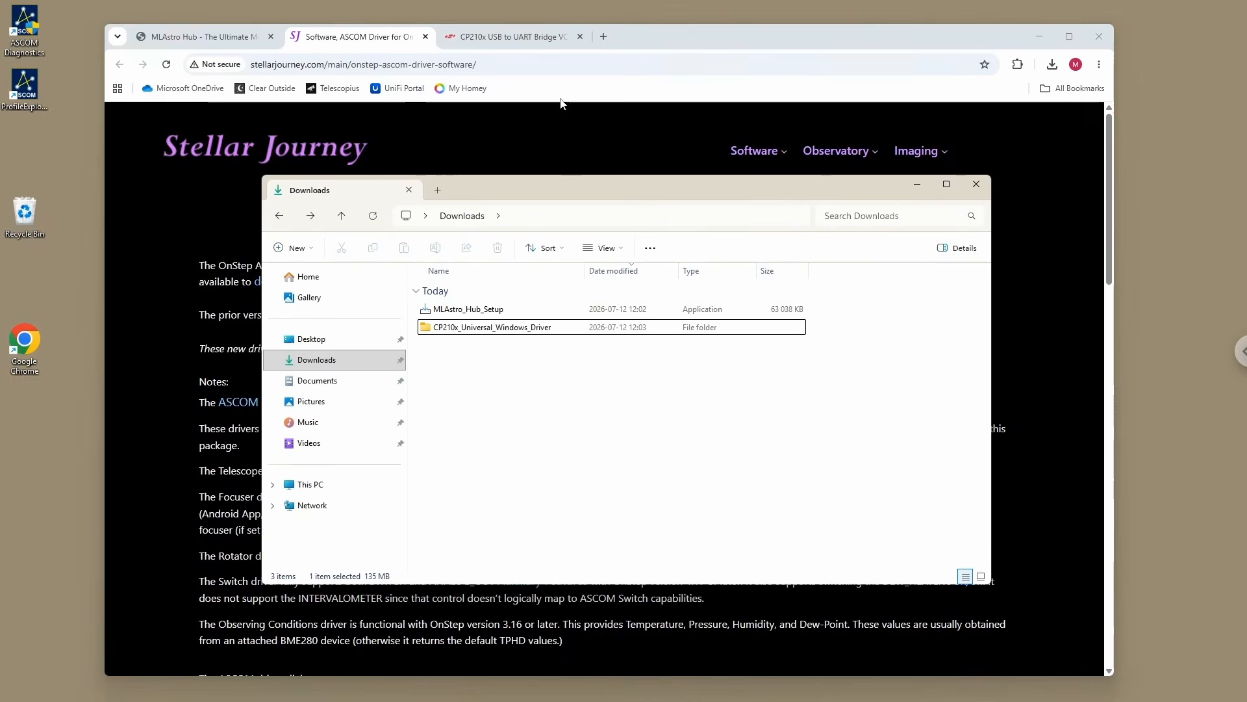
Step: Close the CP210x driver and Stellar Journey pages in the browser
{"action": "left_click", "coordinate": [515, 35]}
{"action": "left_click", "coordinate": [580, 38]}
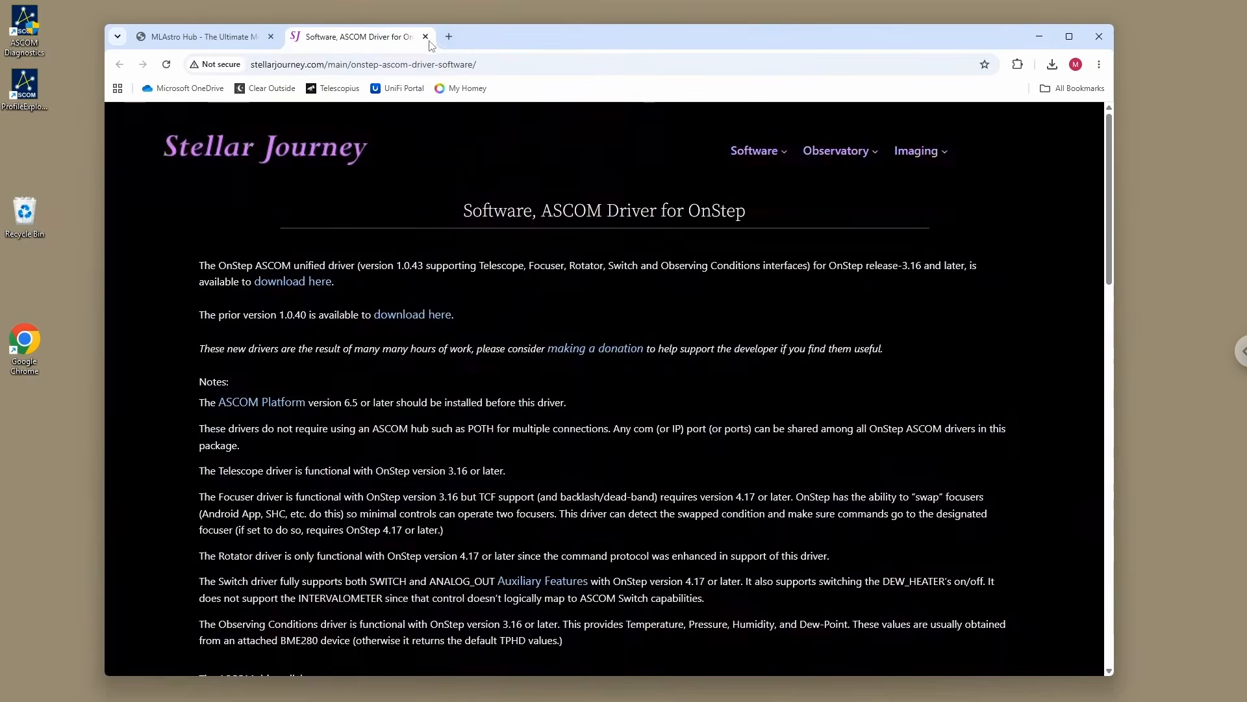
{"action": "left_click", "coordinate": [425, 37]}
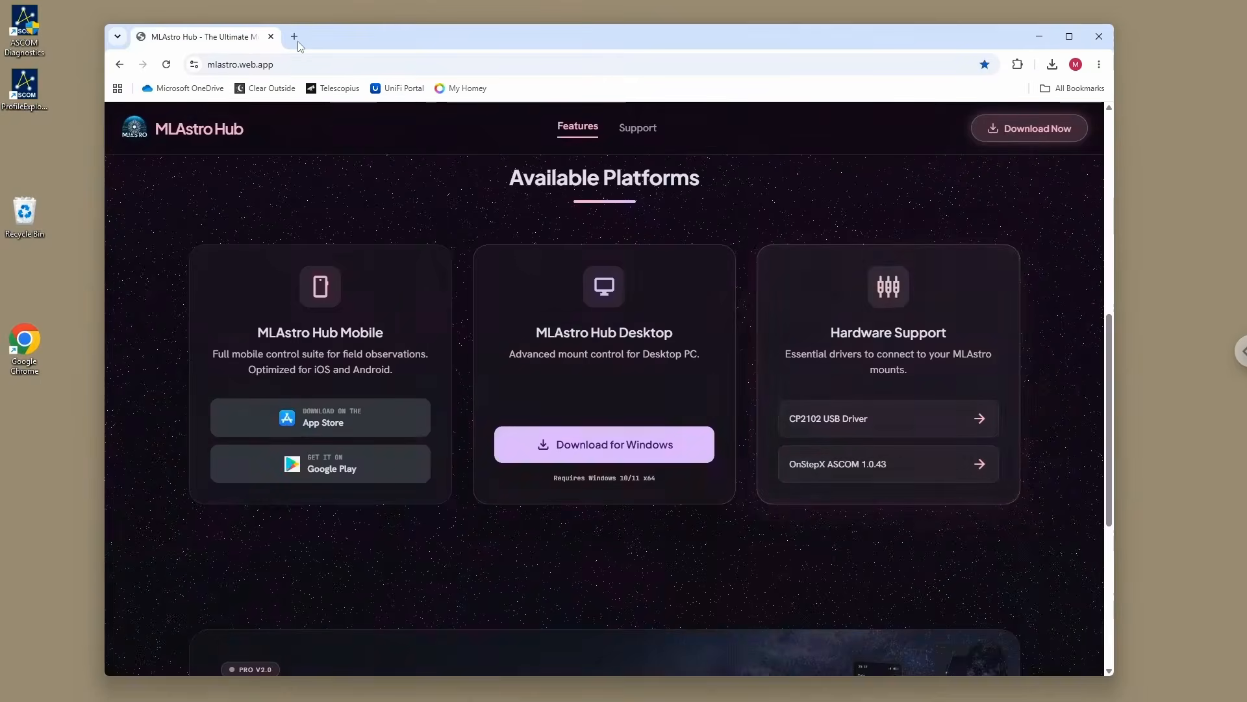
Step: Open the bookmarked Pegasus Astro download page from the Drivers bookmarks and download the Unity3 Platform
{"action": "left_click", "coordinate": [1073, 88]}
{"action": "mouse_move", "coordinate": [951, 151]}
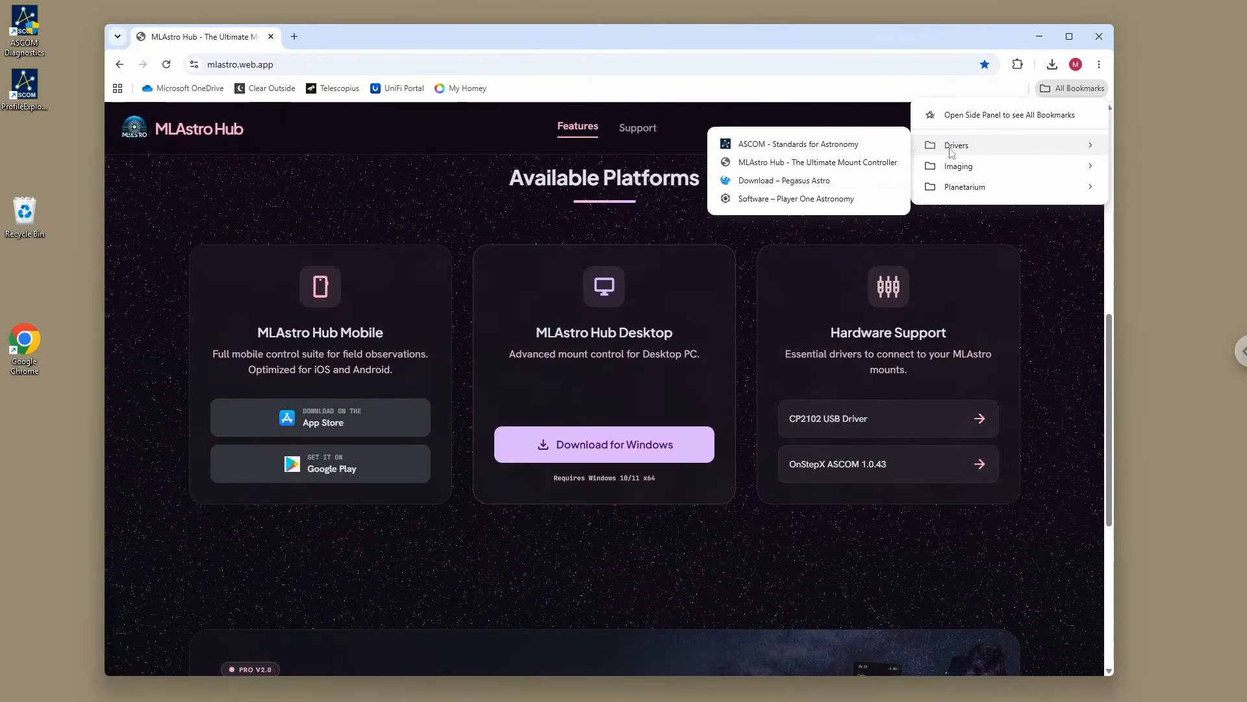
{"action": "left_click", "coordinate": [764, 182]}
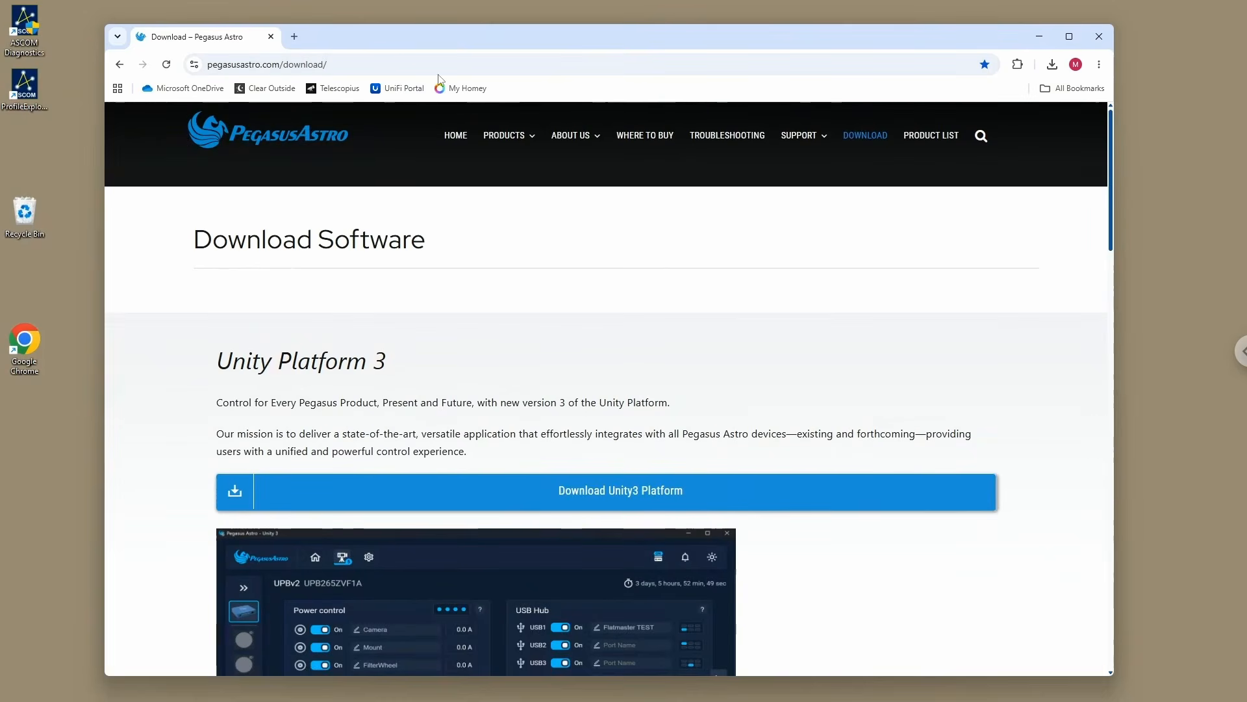
{"action": "left_click_drag", "start_coordinate": [476, 32], "coordinate": [477, 38]}
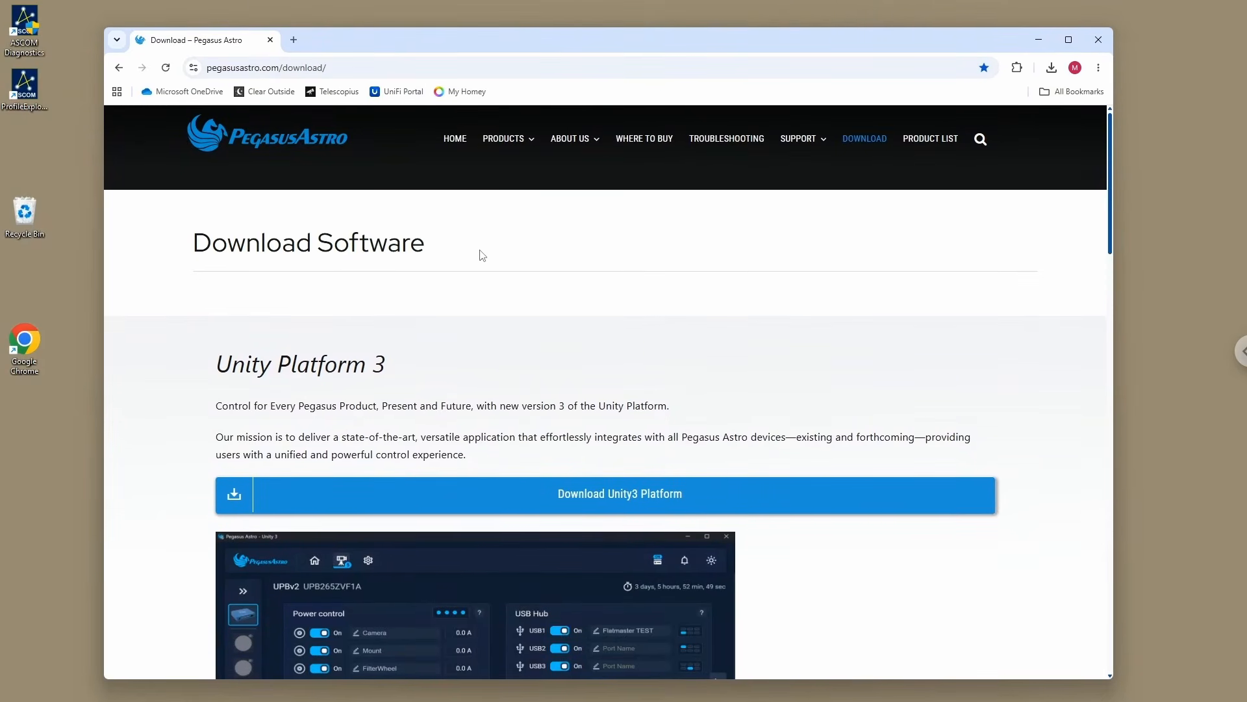
{"action": "scroll", "coordinate": [470, 328], "scroll_direction": "down", "scroll_amount": 1}
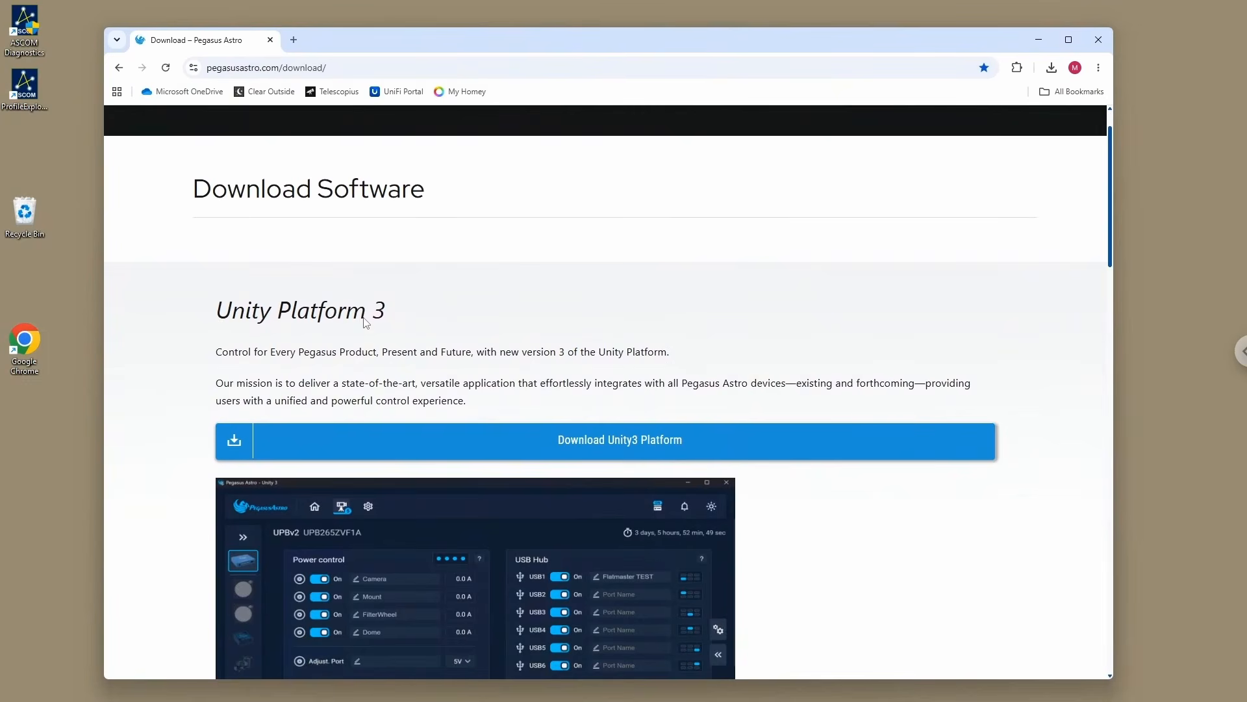
{"action": "left_click", "coordinate": [617, 438]}
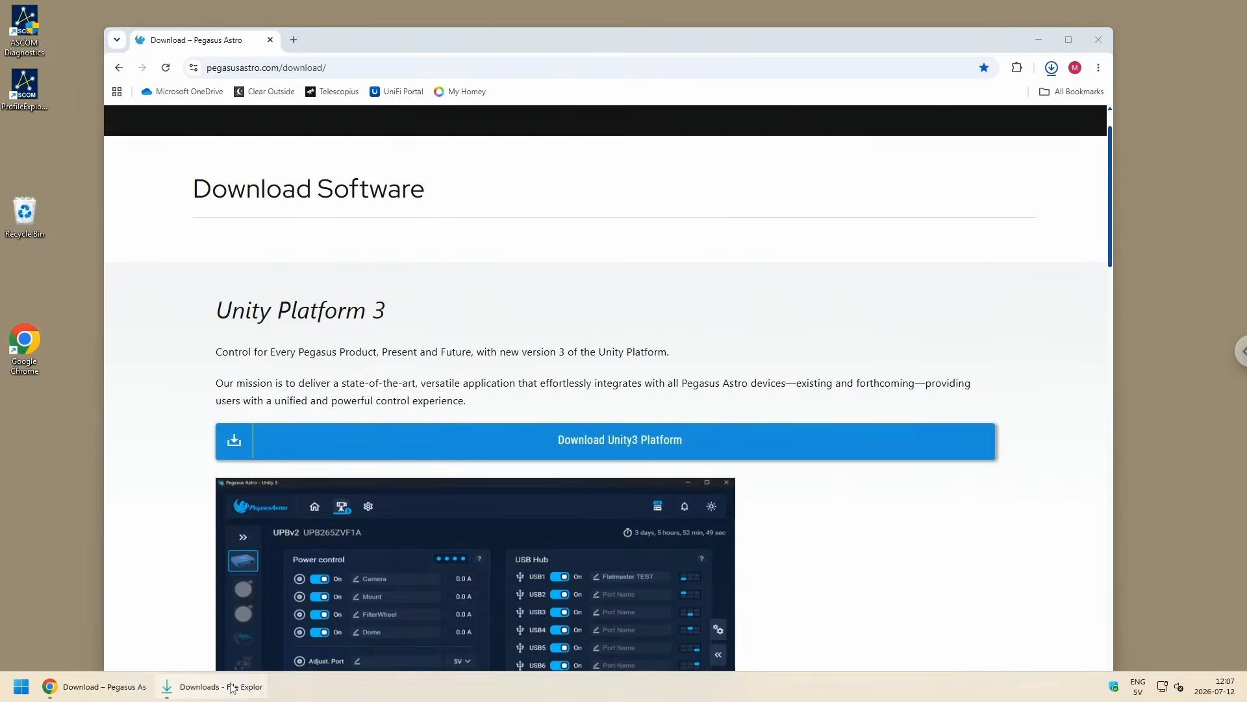
Step: Bring up the Downloads folder, minimize the browser and launch the PegasusAstroUnityPlatform installer, allowing it to make changes to the device
{"action": "left_click", "coordinate": [231, 678]}
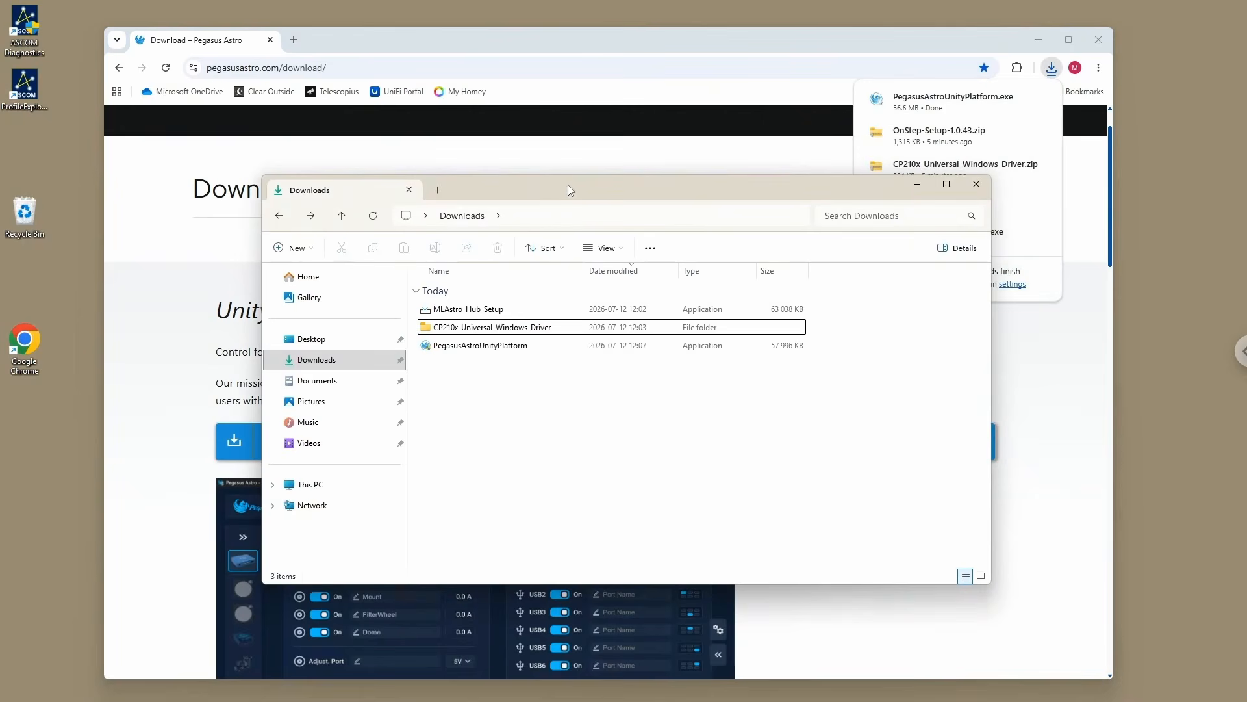
{"action": "left_click", "coordinate": [1039, 41]}
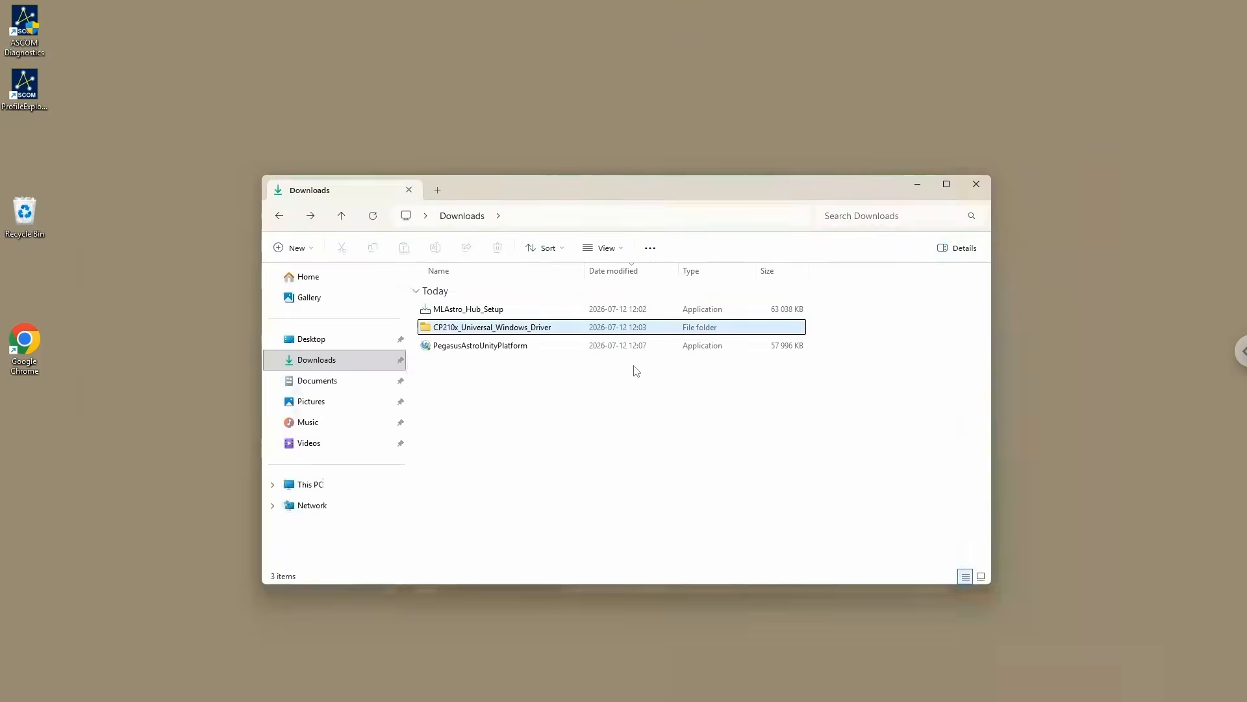
{"action": "double_click", "coordinate": [472, 351]}
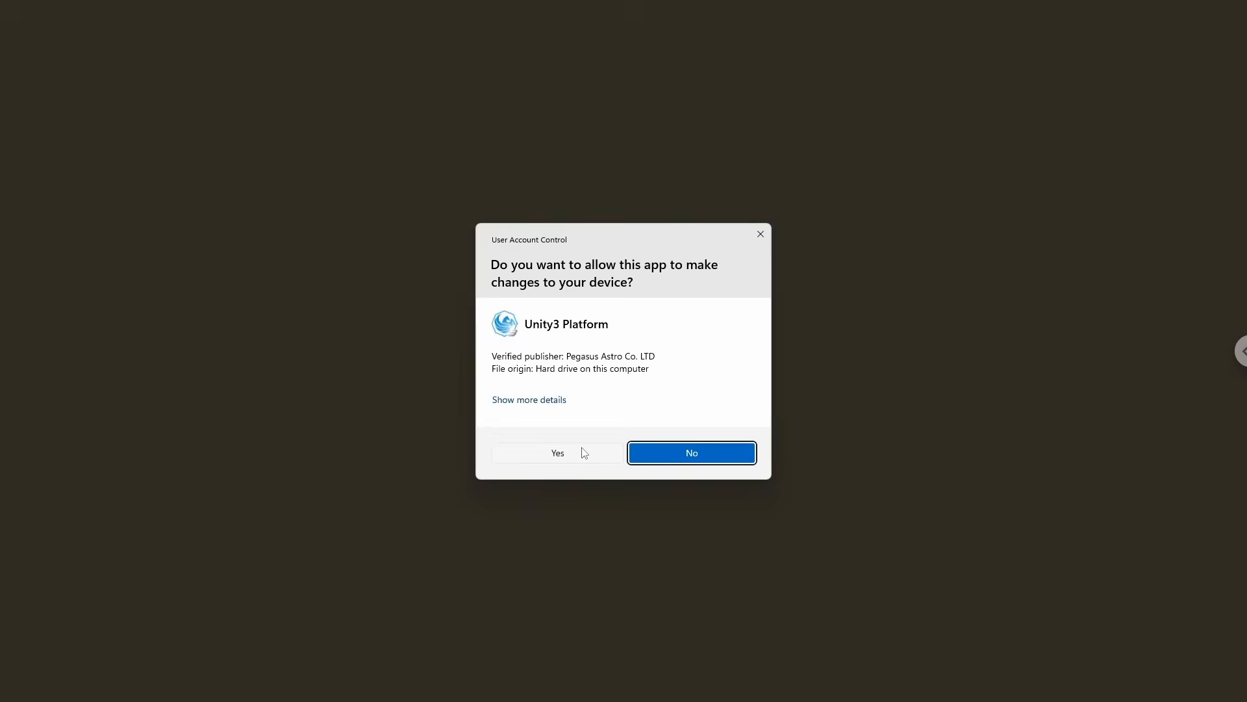
{"action": "left_click", "coordinate": [584, 453]}
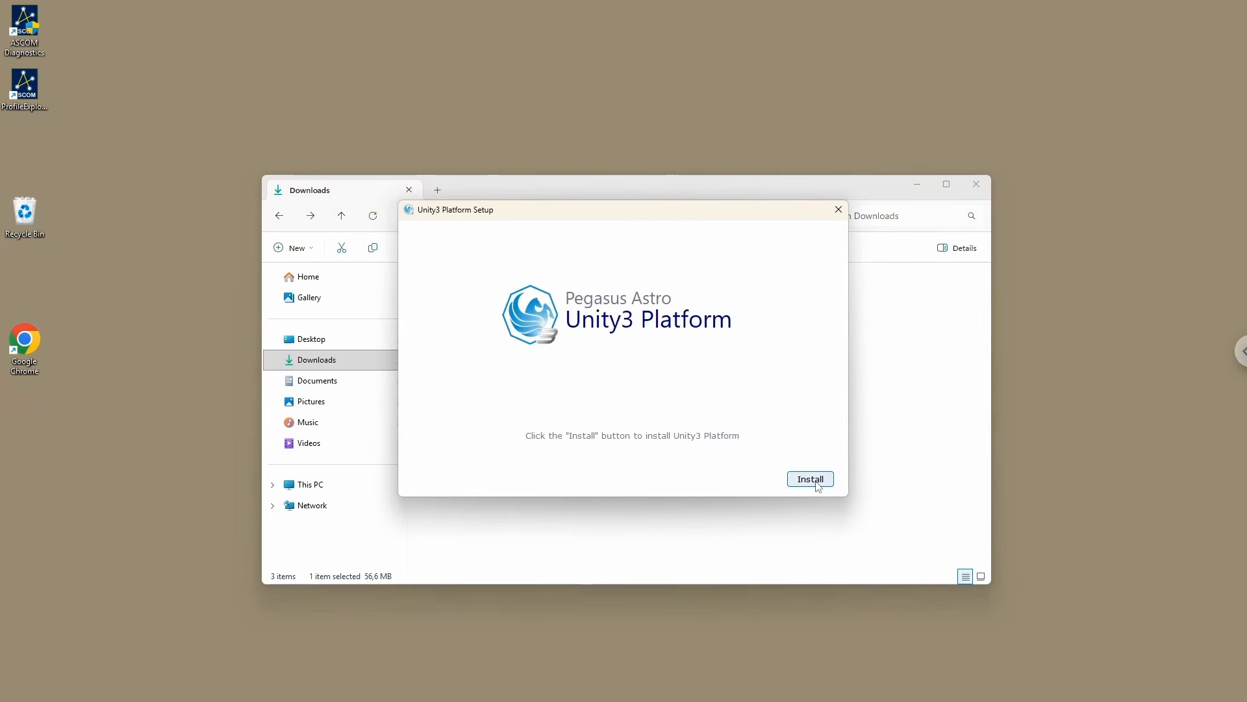
Step: Install the Unity3 Platform and minimize the Downloads window so the Unity 3 application is uncovered
{"action": "left_click_drag", "start_coordinate": [604, 209], "coordinate": [578, 230]}
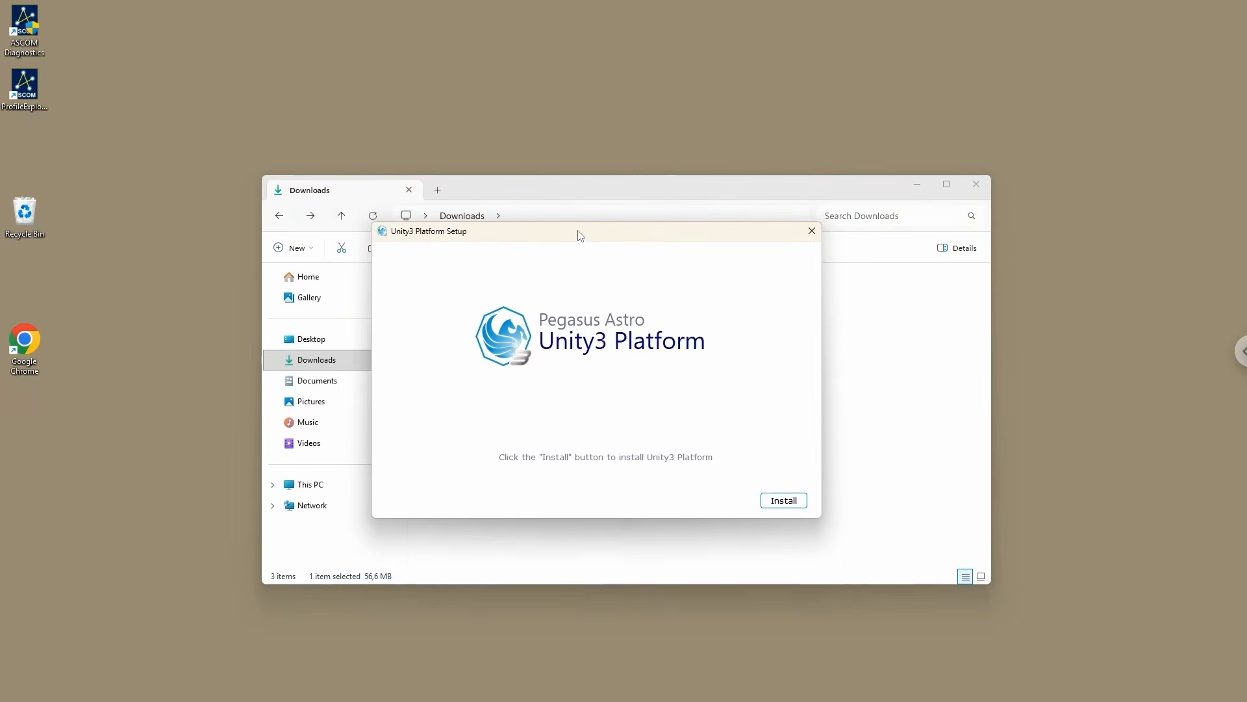
{"action": "left_click", "coordinate": [792, 504]}
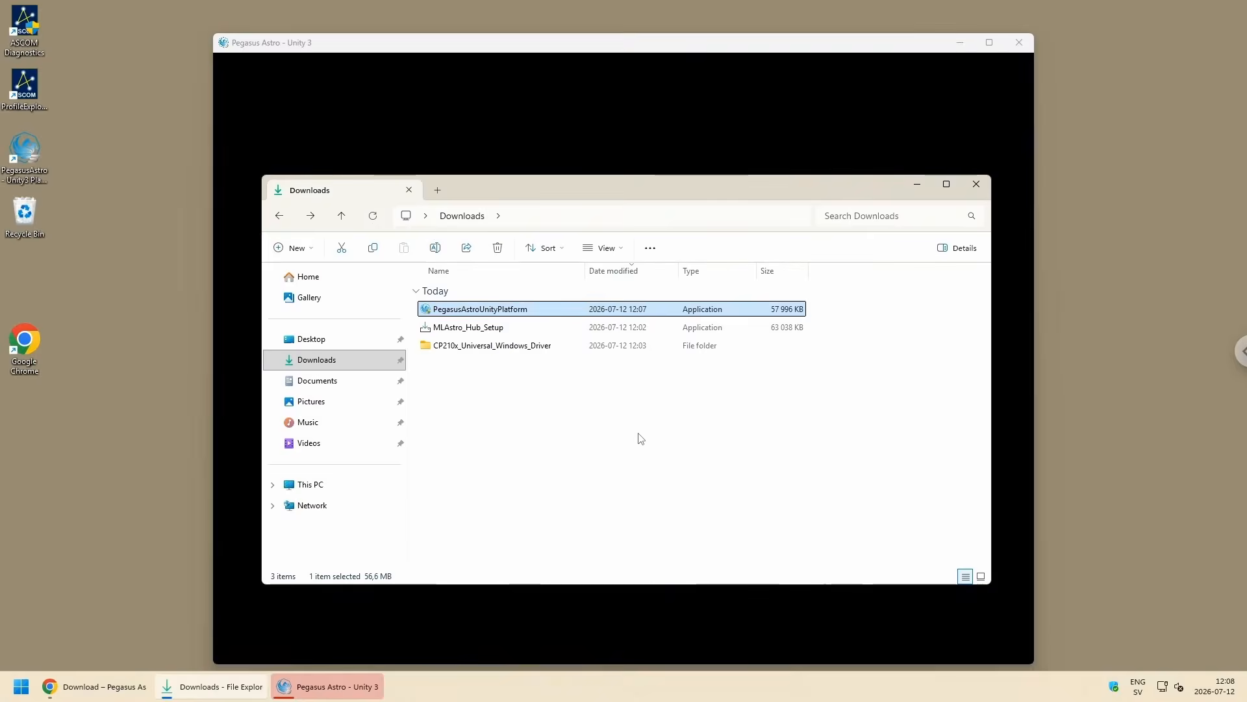
{"action": "left_click", "coordinate": [922, 188]}
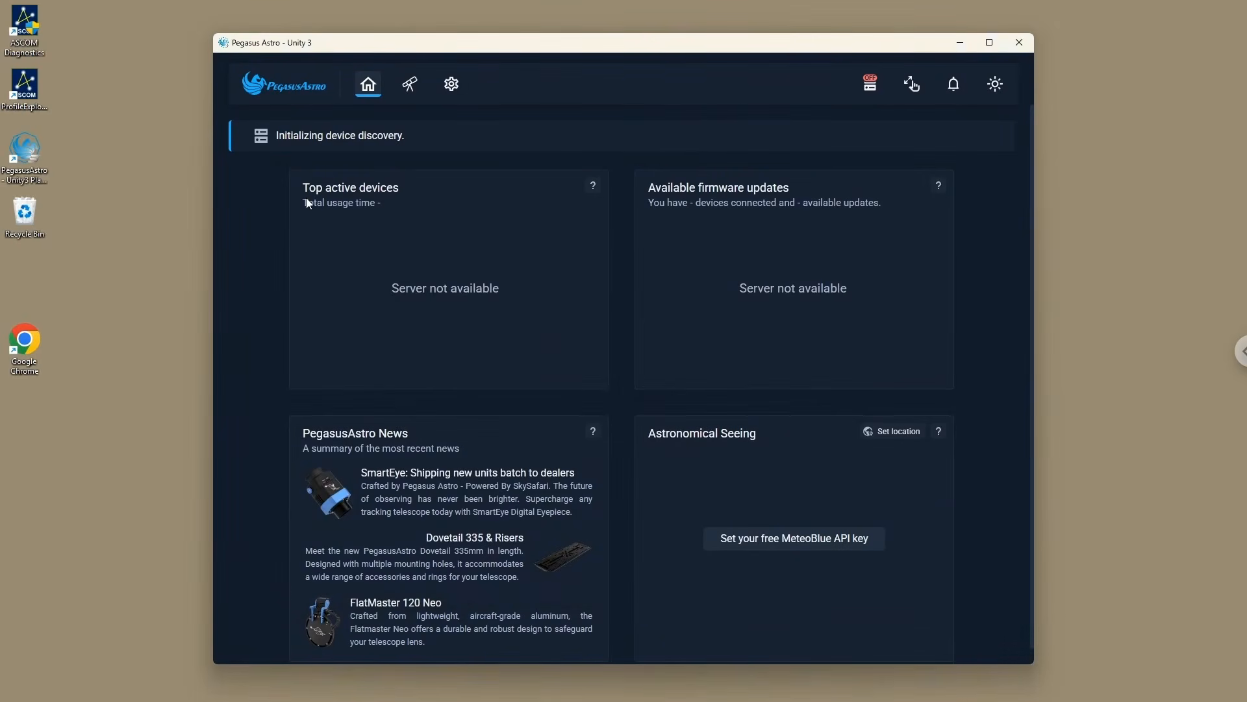
Step: Close the Unity 3 application and delete the PegasusAstroUnityPlatform installer from Downloads
{"action": "left_click_drag", "start_coordinate": [356, 47], "coordinate": [328, 43]}
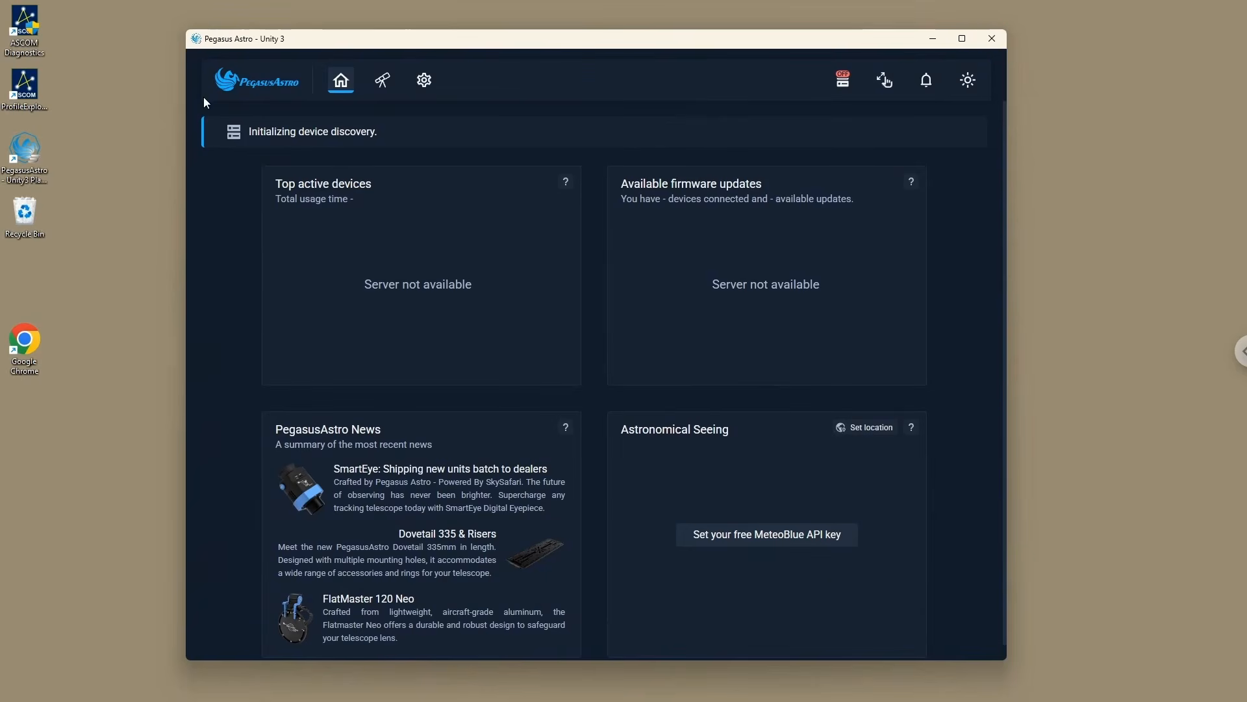
{"action": "mouse_move", "coordinate": [570, 44]}
{"action": "left_mouse_down"}
{"action": "mouse_move", "coordinate": [588, 46]}
{"action": "mouse_move", "coordinate": [558, 45]}
{"action": "left_mouse_up"}
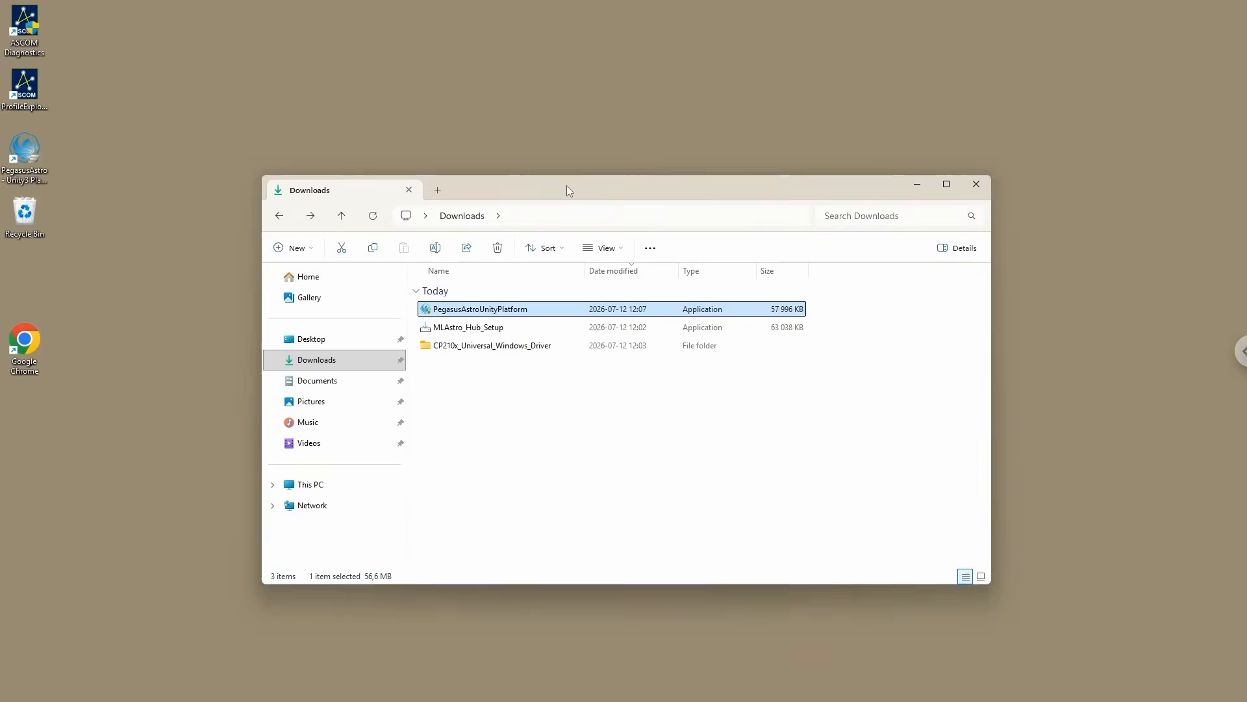
{"action": "left_click_drag", "start_coordinate": [566, 188], "coordinate": [549, 181]}
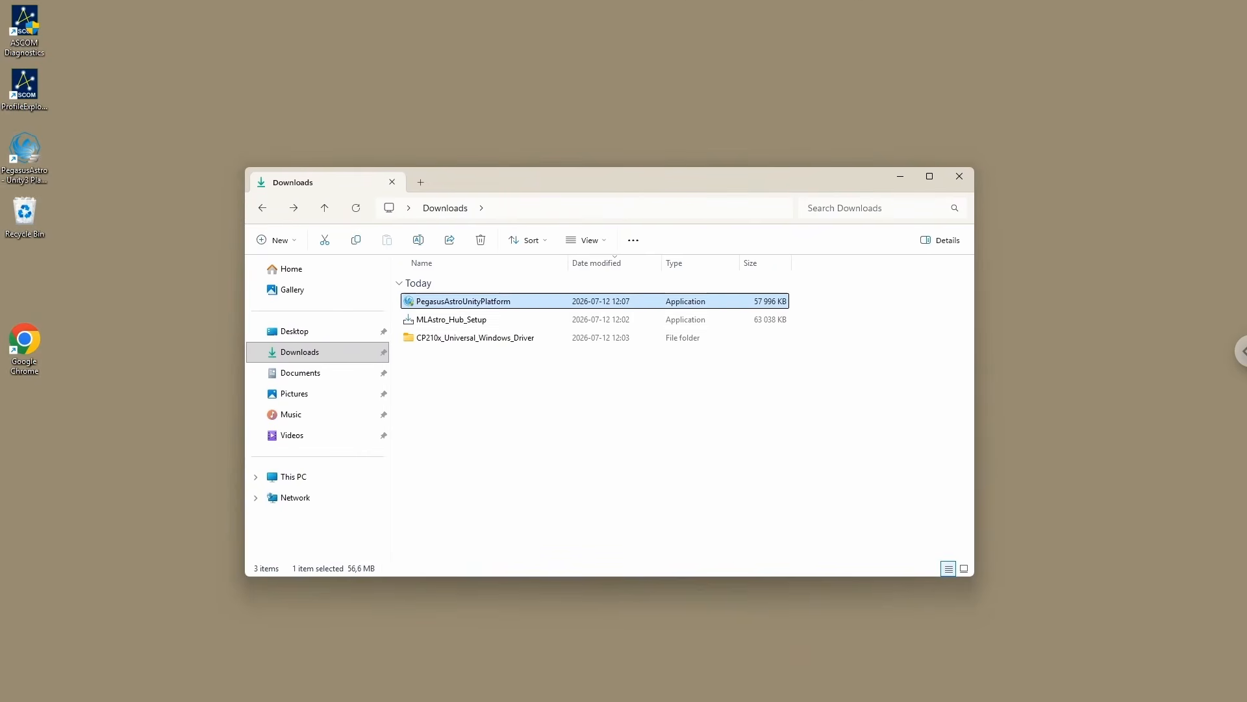
{"action": "left_click", "coordinate": [480, 240]}
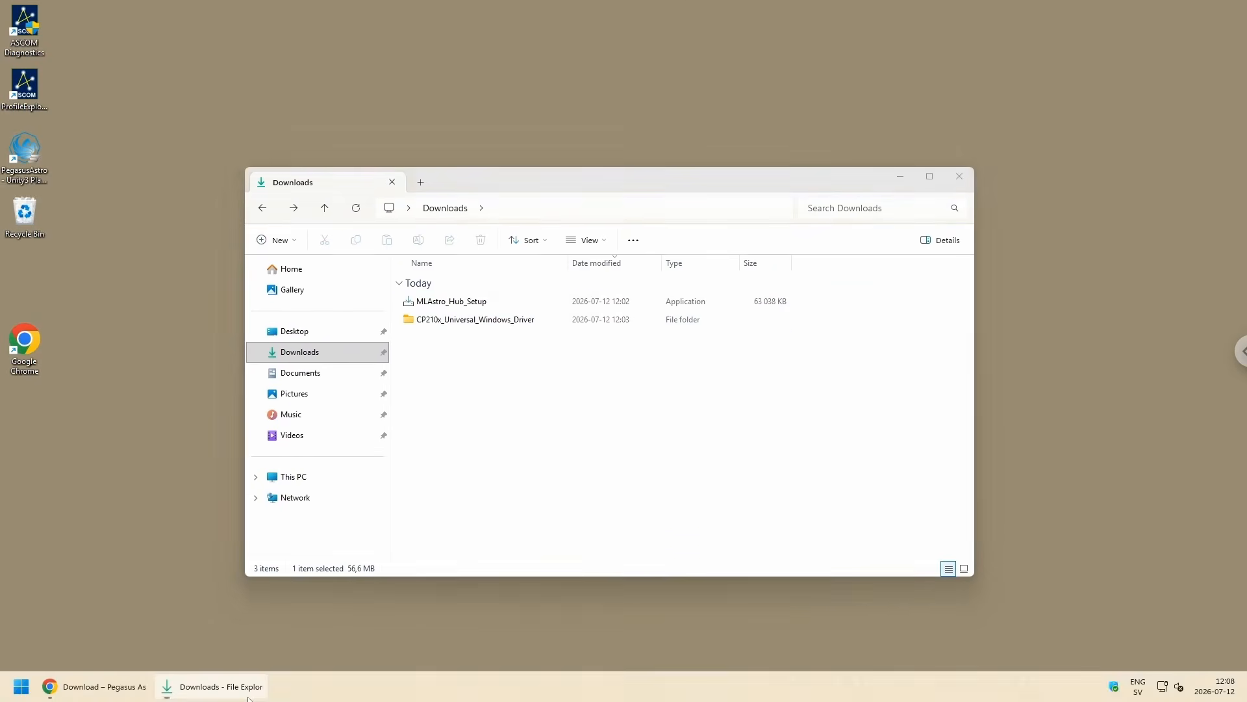
Step: Open the Player One Astronomy software page from the browser's Drivers bookmarks and download the native Camera Driver V1.6.4.28
{"action": "left_click", "coordinate": [97, 696]}
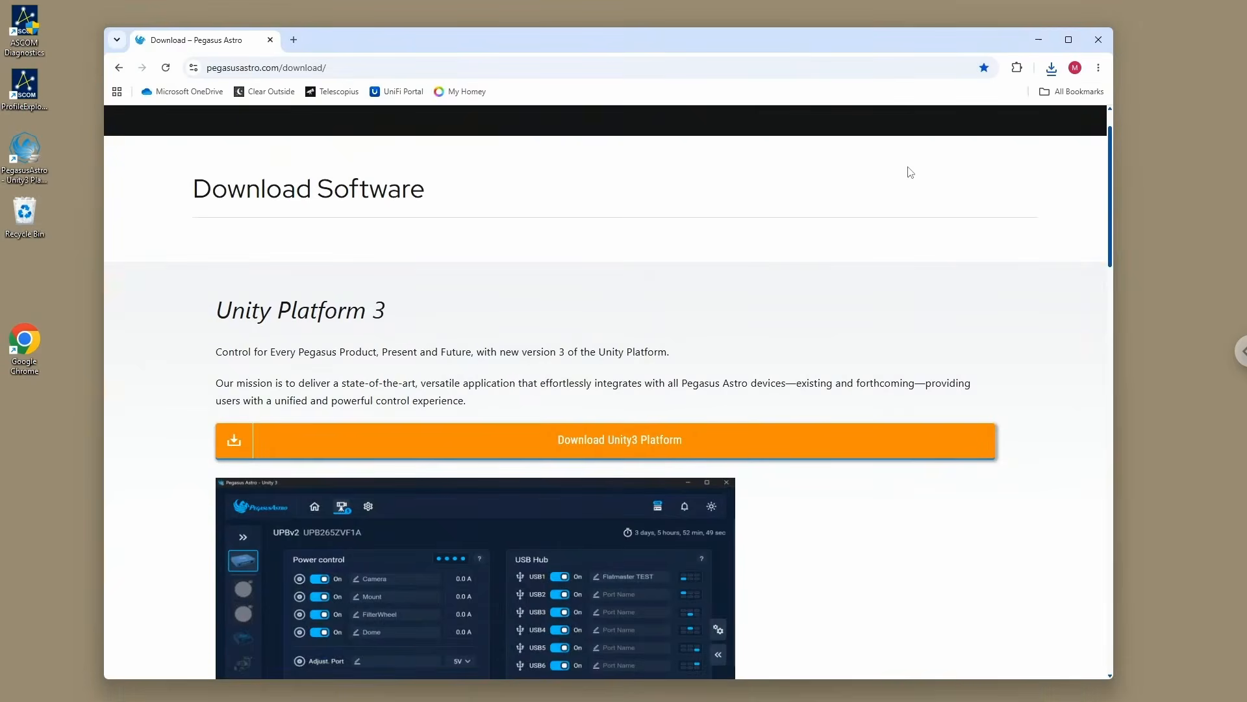
{"action": "left_click", "coordinate": [1071, 92]}
{"action": "mouse_move", "coordinate": [984, 158]}
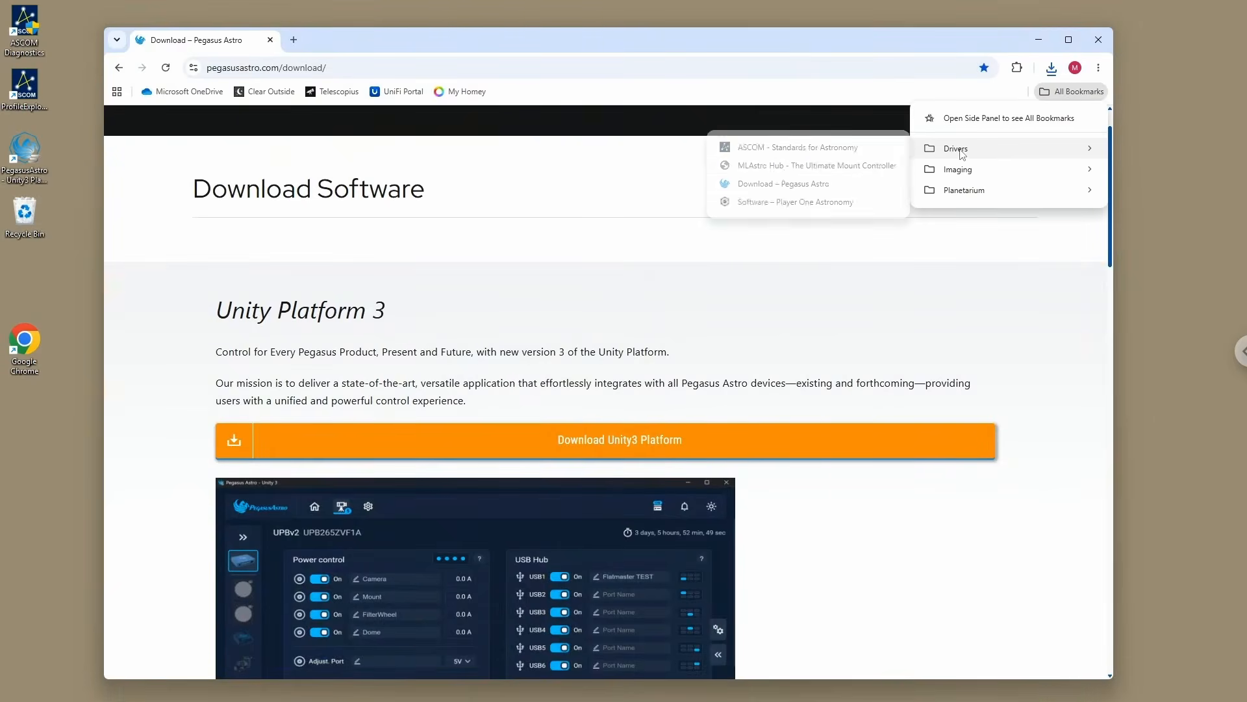
{"action": "left_click", "coordinate": [766, 203]}
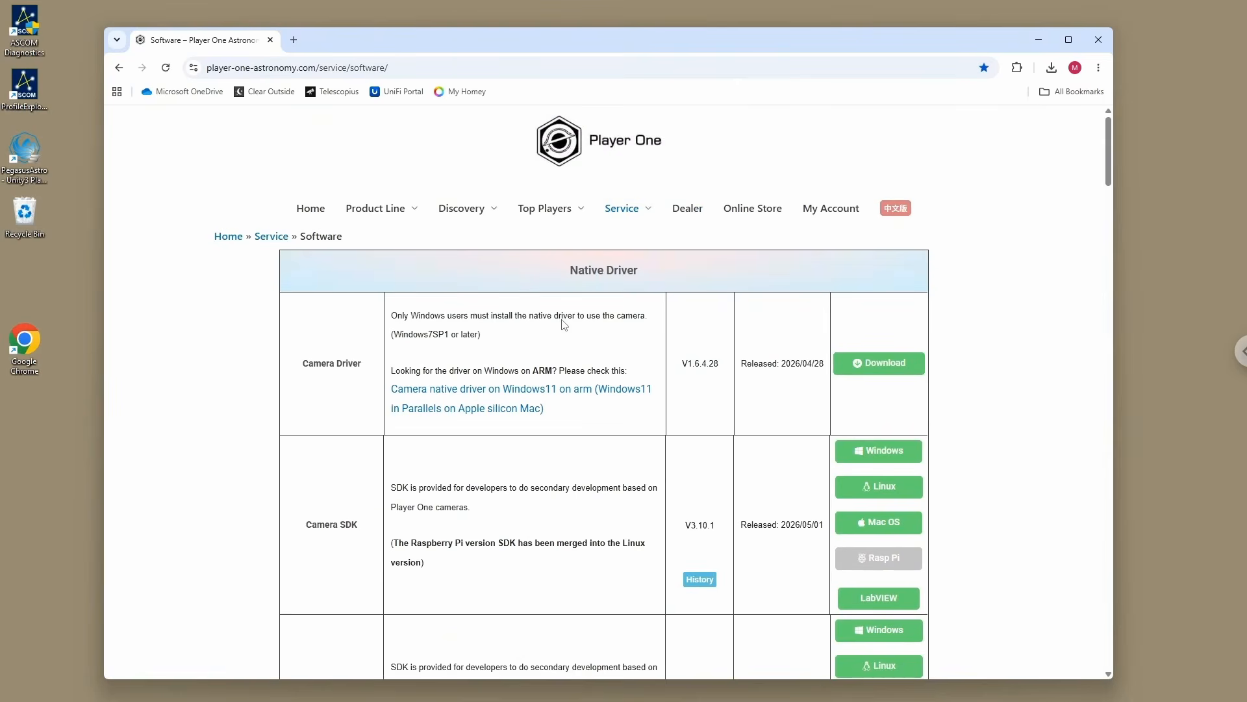
{"action": "left_click_drag", "start_coordinate": [580, 47], "coordinate": [587, 44]}
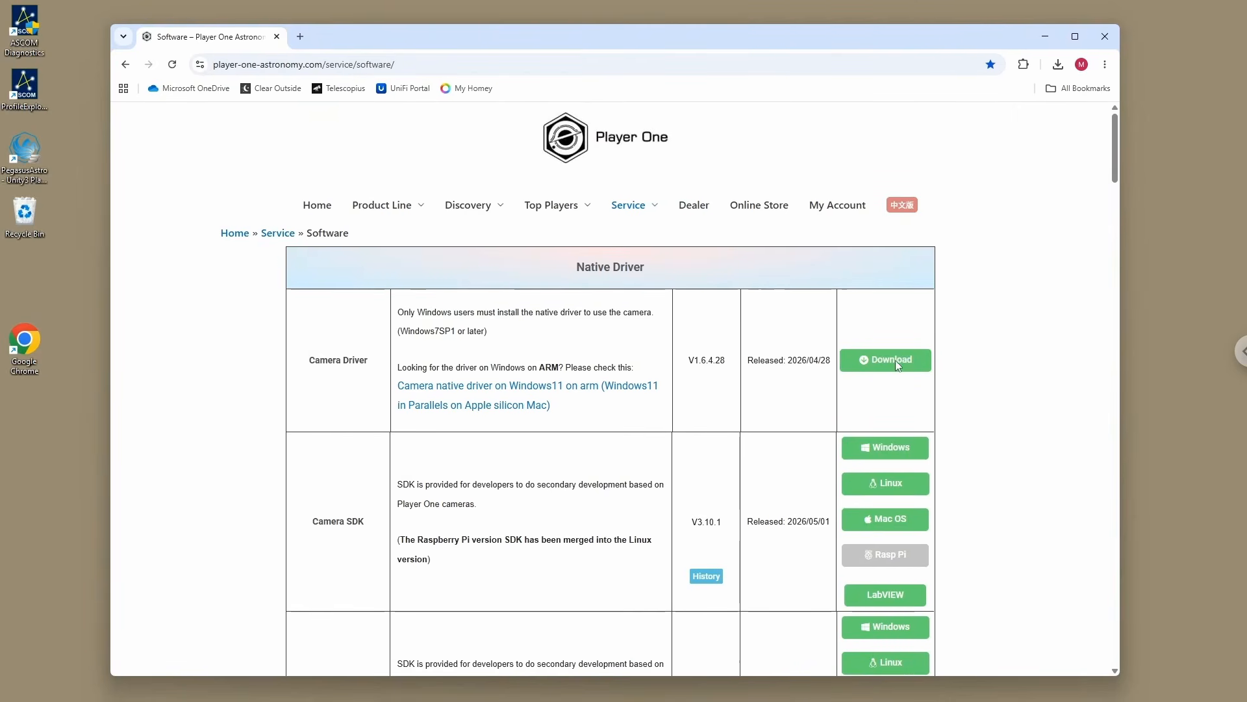
{"action": "left_click", "coordinate": [869, 365]}
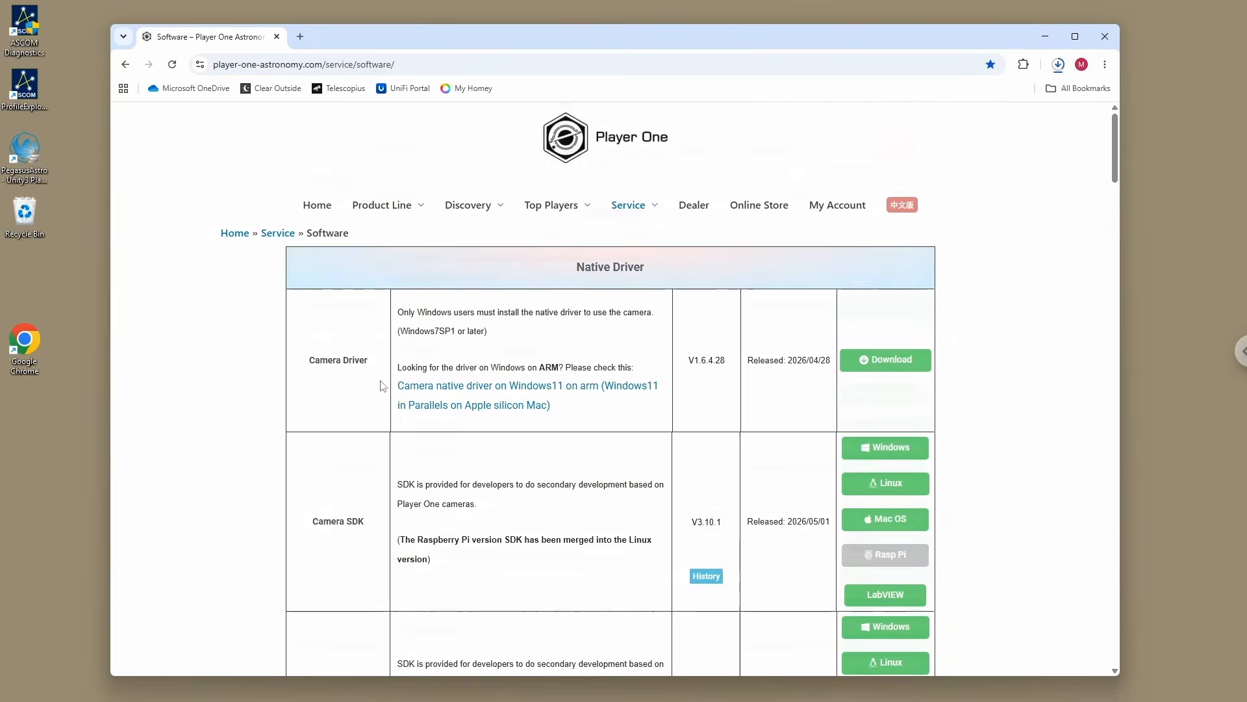
Step: Download the Camera ASCOM Driver V6.5.10.1 and the Filter Wheel ASCOM Driver V6.5.1.6 from the ASCOM Driver section
{"action": "scroll", "coordinate": [568, 432], "scroll_direction": "down", "scroll_amount": 1}
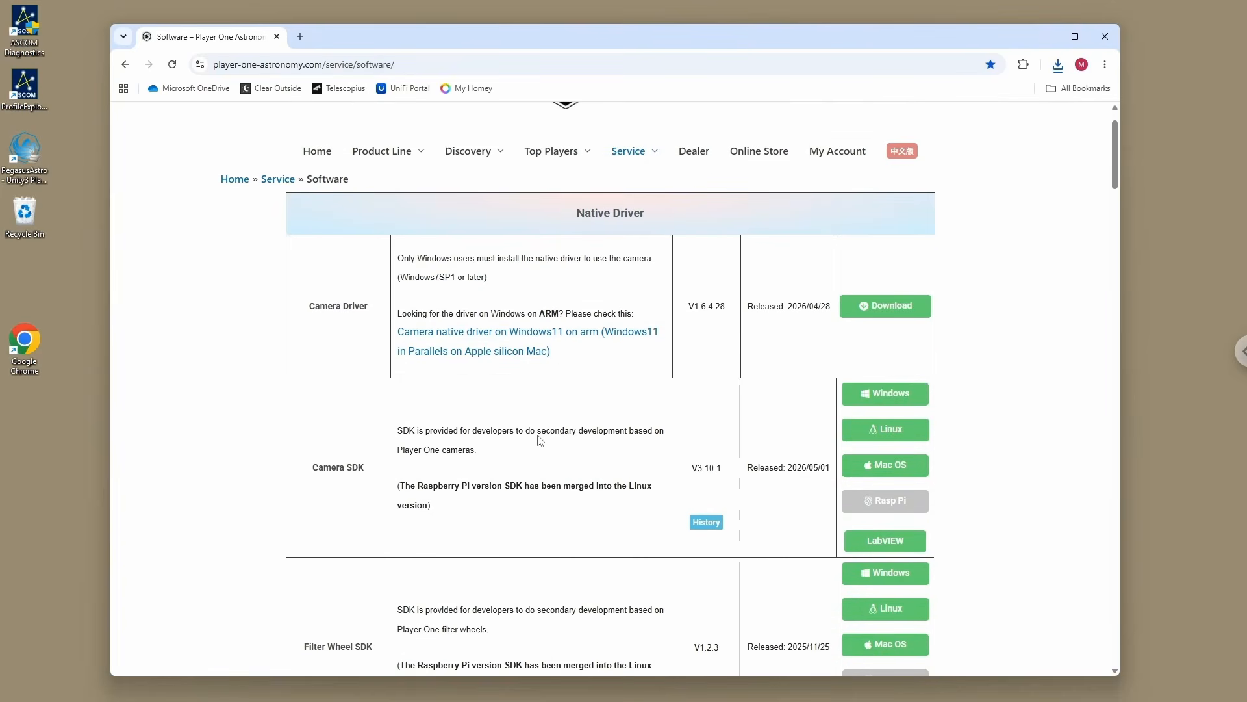
{"action": "scroll", "coordinate": [539, 444], "scroll_direction": "down", "scroll_amount": 5}
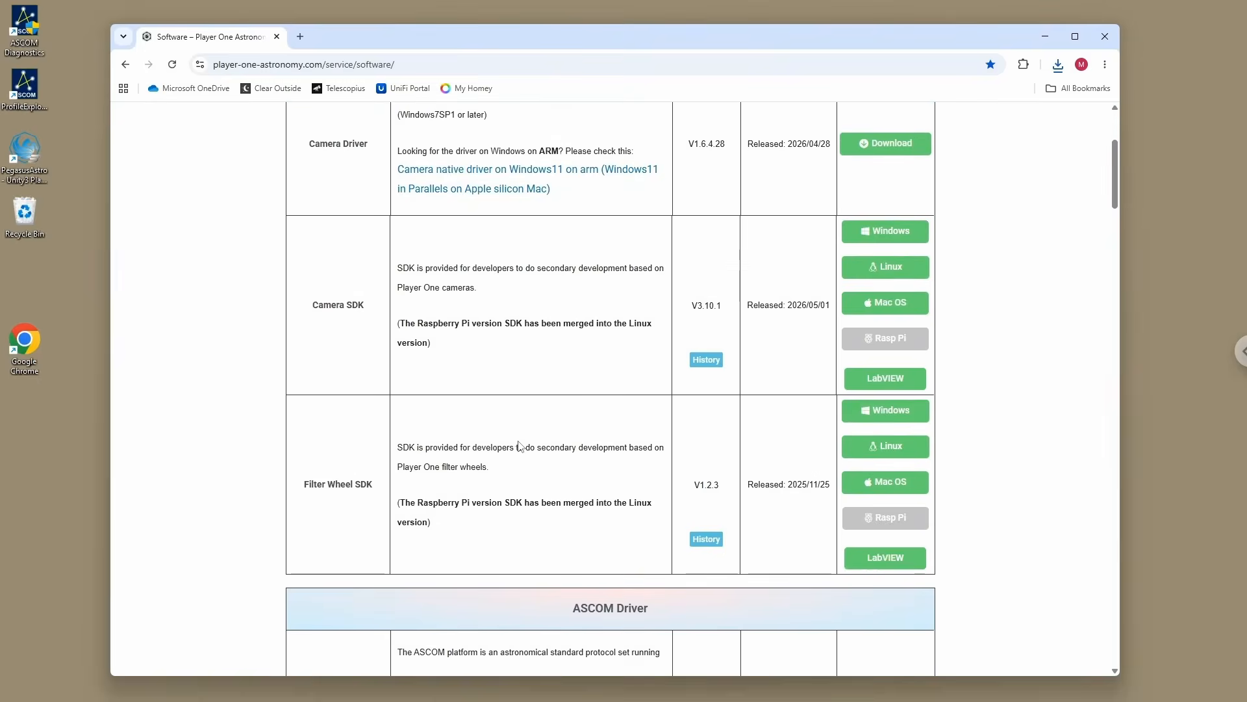
{"action": "scroll", "coordinate": [384, 406], "scroll_direction": "down", "scroll_amount": 5}
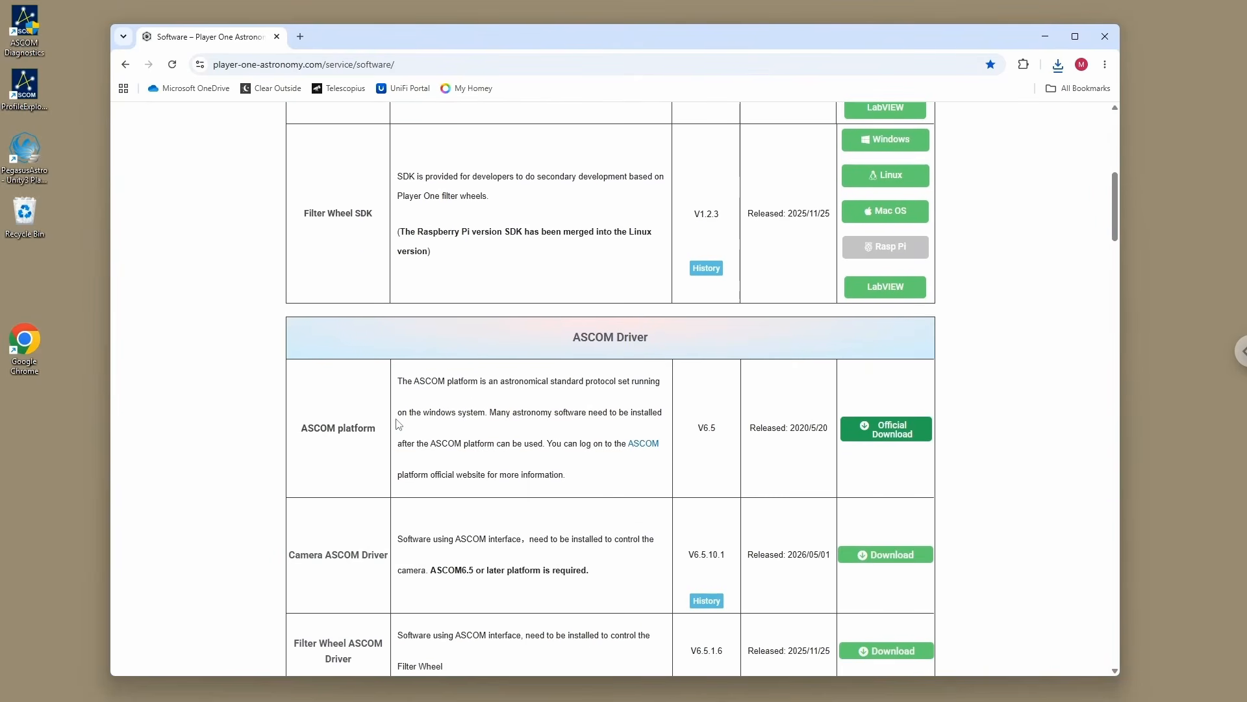
{"action": "scroll", "coordinate": [387, 416], "scroll_direction": "down", "scroll_amount": 1}
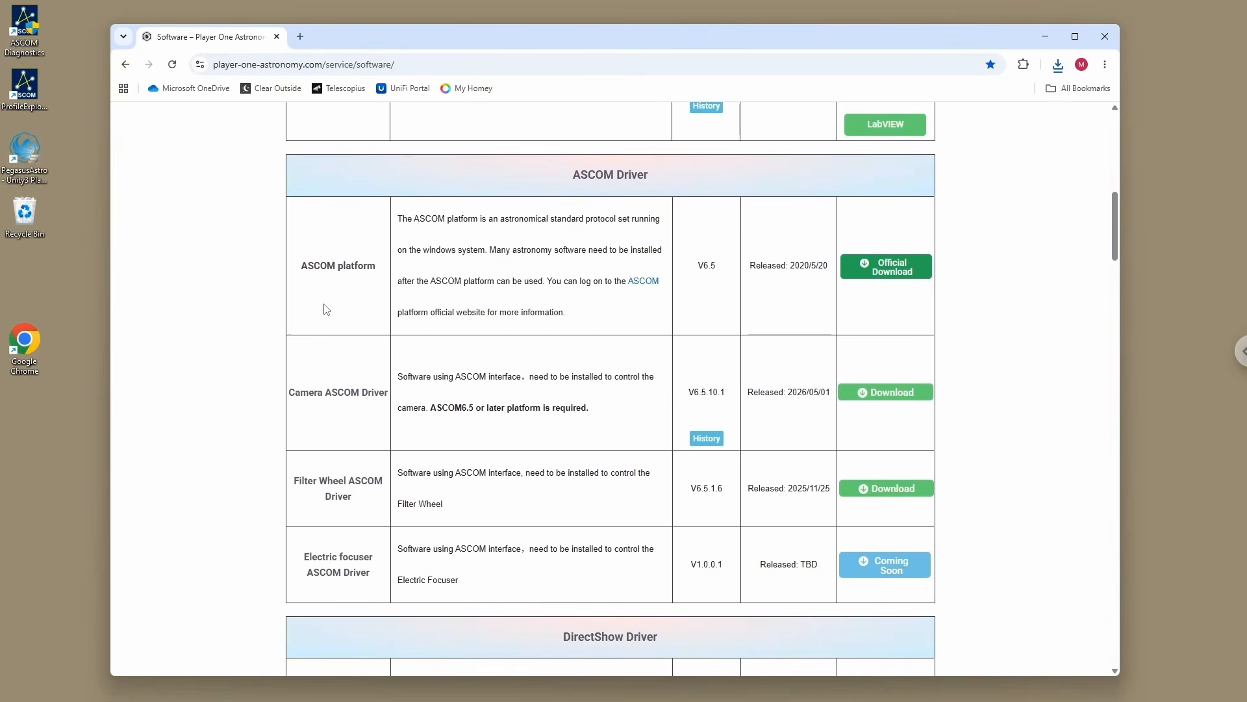
{"action": "scroll", "coordinate": [354, 335], "scroll_direction": "down", "scroll_amount": 1}
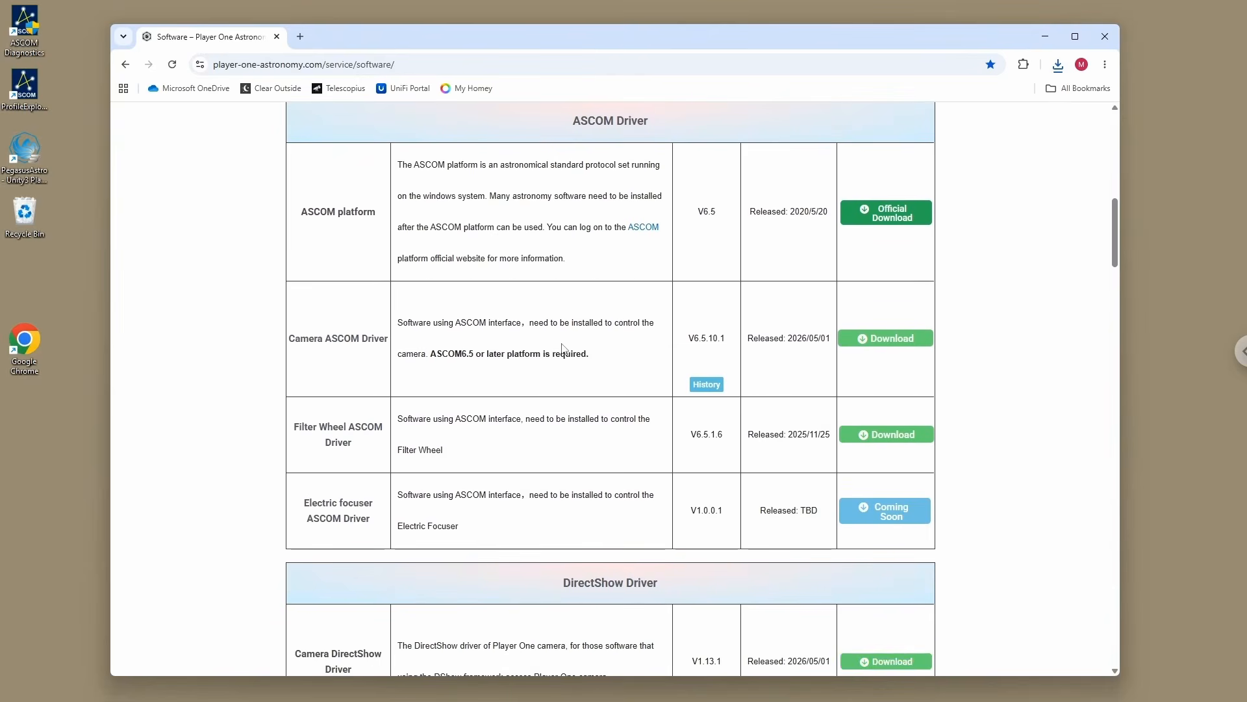
{"action": "left_click", "coordinate": [881, 340]}
Step: Bring up the Downloads folder, extract the Player_One_Camera_Driver_V1.6.4.28 archive there and close the extracted folder's window
{"action": "left_click", "coordinate": [208, 695]}
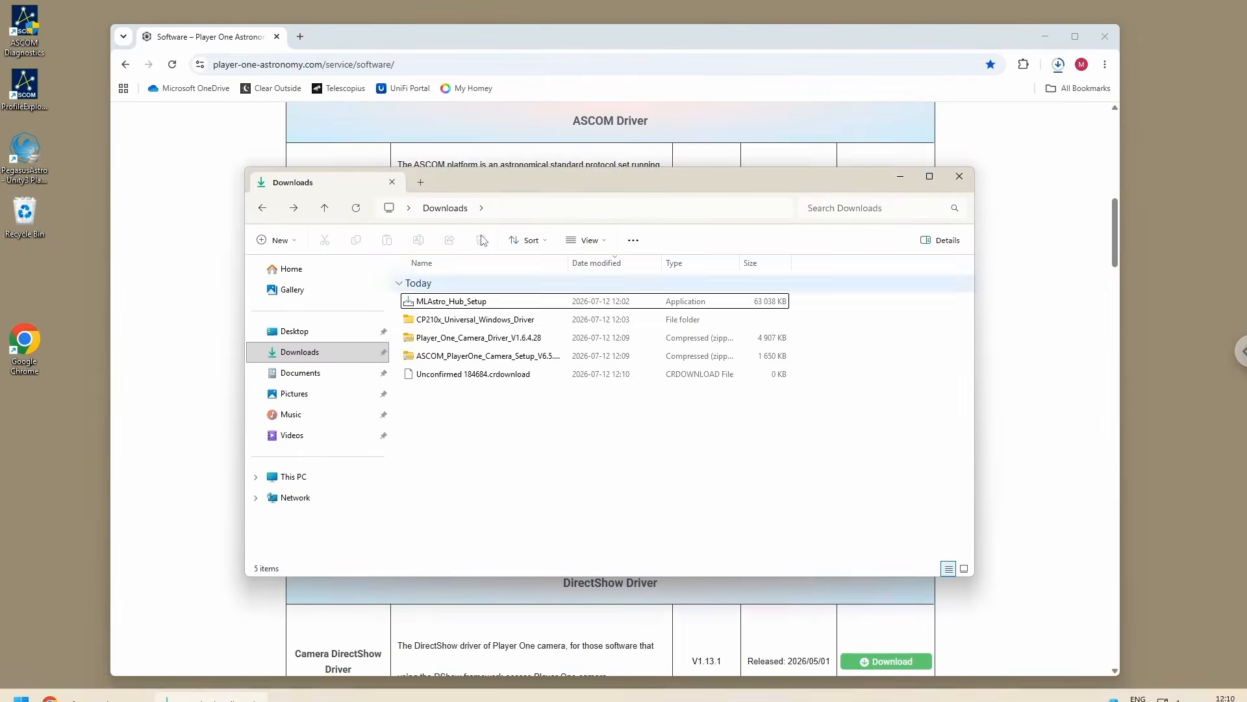
{"action": "left_click_drag", "start_coordinate": [520, 177], "coordinate": [545, 151]}
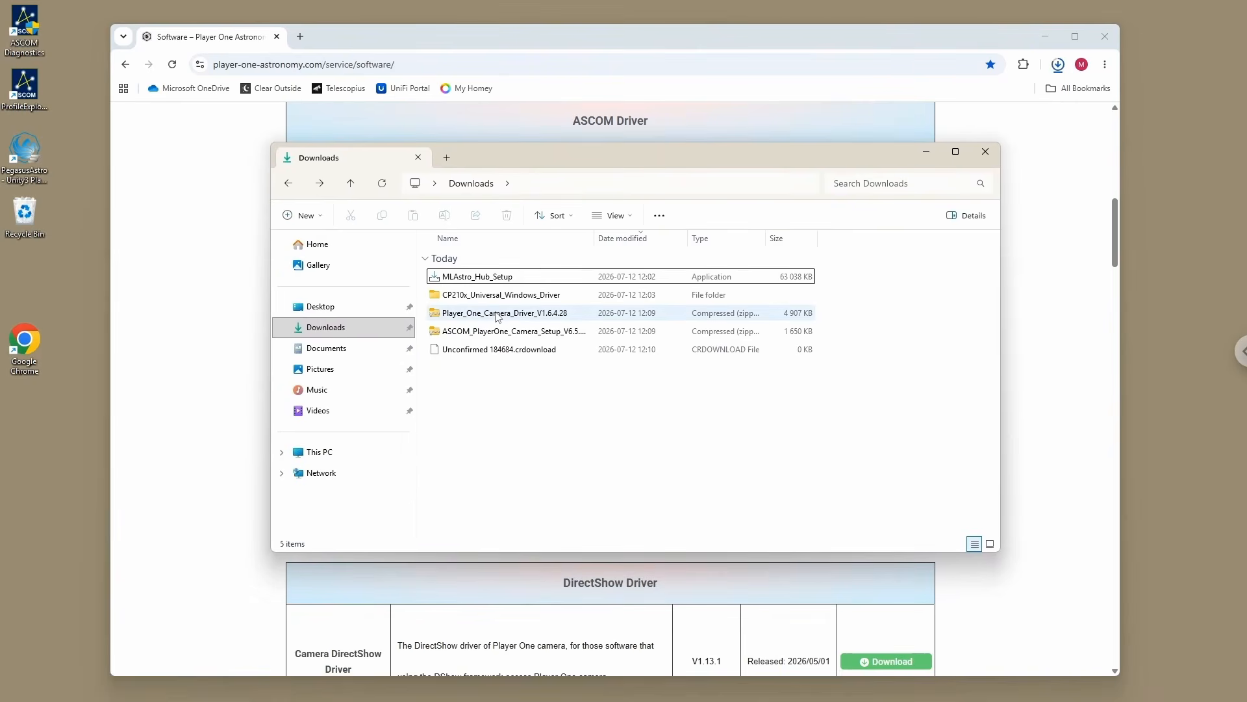
{"action": "left_click_drag", "start_coordinate": [498, 316], "coordinate": [632, 427]}
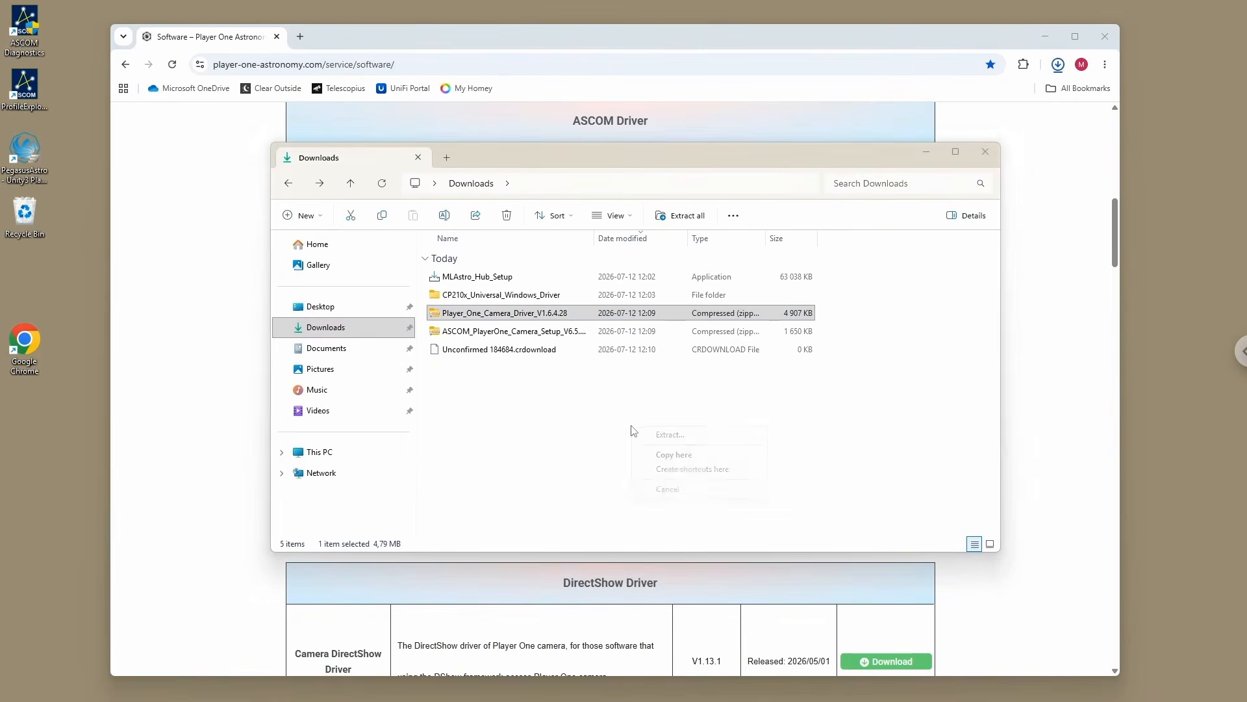
{"action": "left_click", "coordinate": [694, 437]}
{"action": "left_click", "coordinate": [741, 483]}
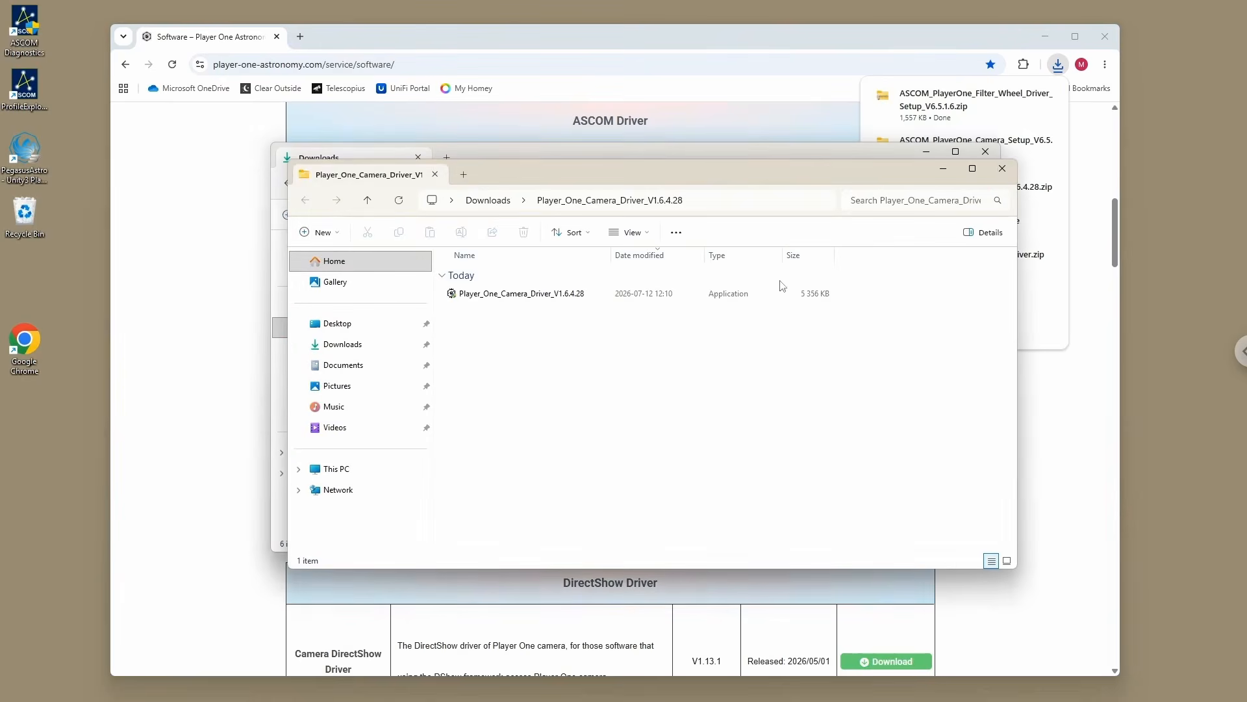
{"action": "left_click", "coordinate": [1002, 168]}
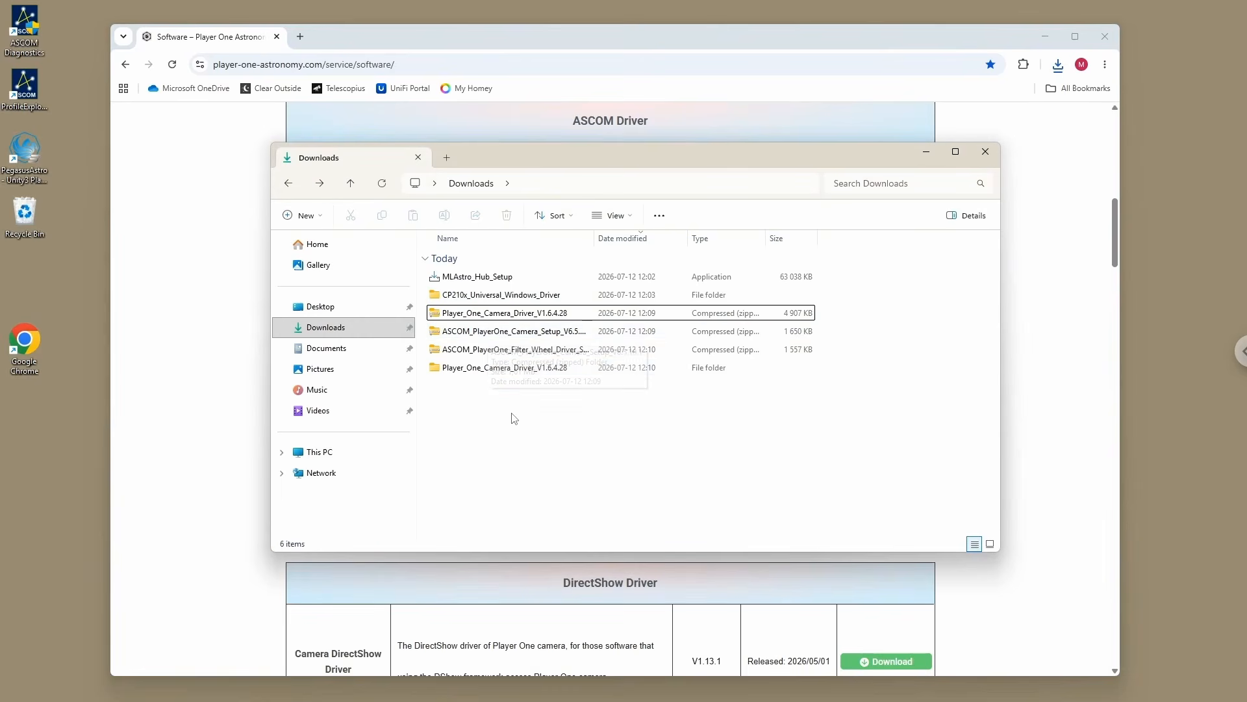
Step: Extract the ASCOM_PlayerOne_Camera_Setup archive into its own Downloads subfolder and close the extracted folder's window
{"action": "left_click_drag", "start_coordinate": [477, 332], "coordinate": [609, 443]}
{"action": "left_click", "coordinate": [675, 451]}
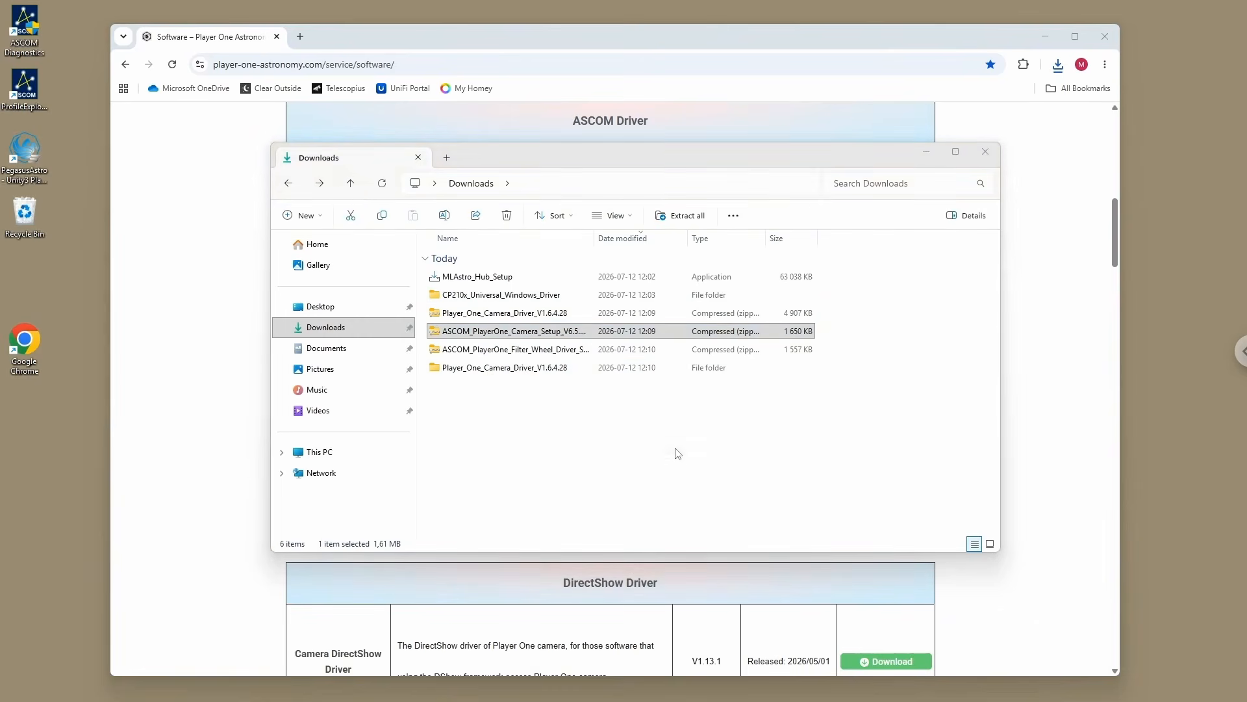
{"action": "left_click", "coordinate": [742, 484]}
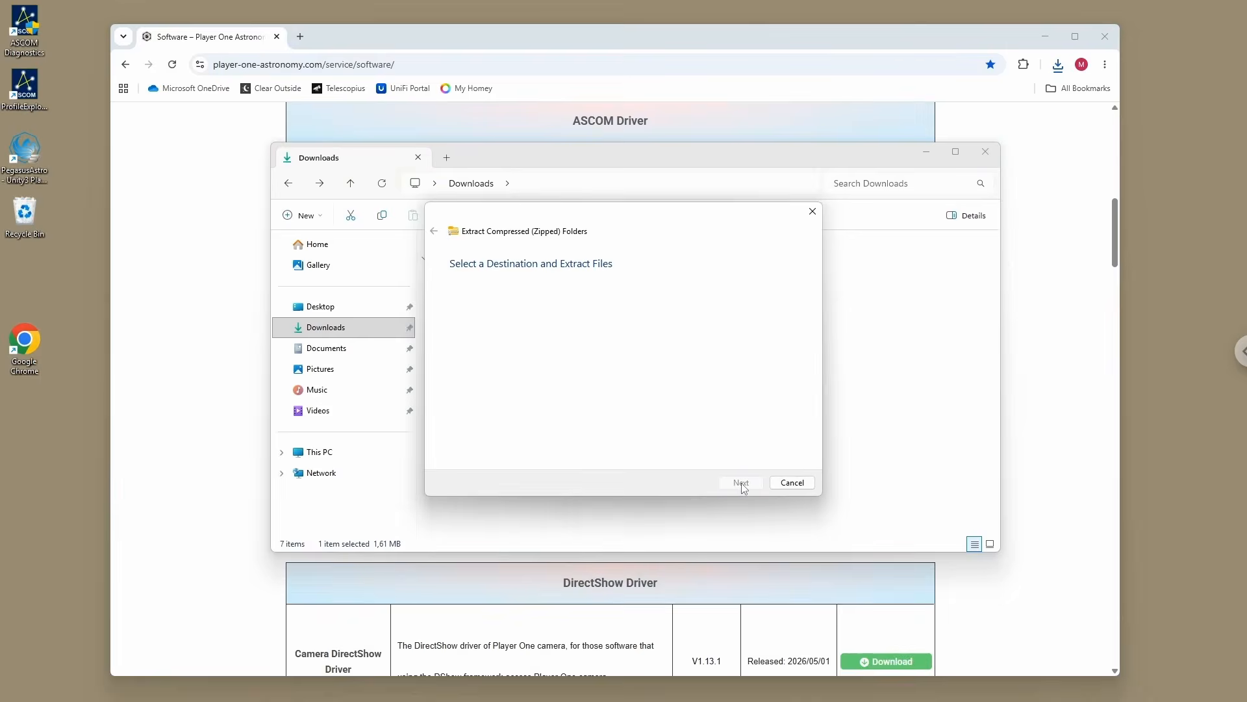
{"action": "left_click", "coordinate": [1022, 187]}
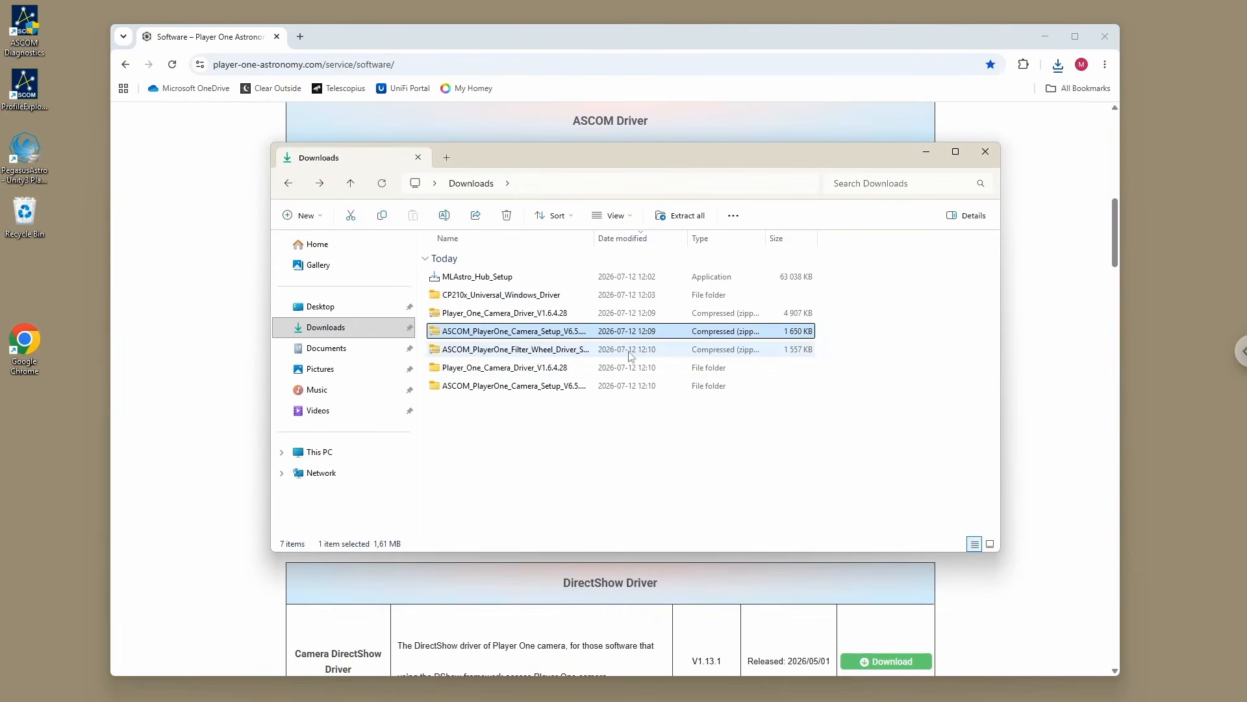
Step: Extract the ASCOM_PlayerOne_Filter_Wheel_Driver_Setup_V6.5.1.6 archive in Downloads and close the extracted folder's window
{"action": "left_click_drag", "start_coordinate": [478, 354], "coordinate": [629, 457]}
{"action": "left_click", "coordinate": [695, 464]}
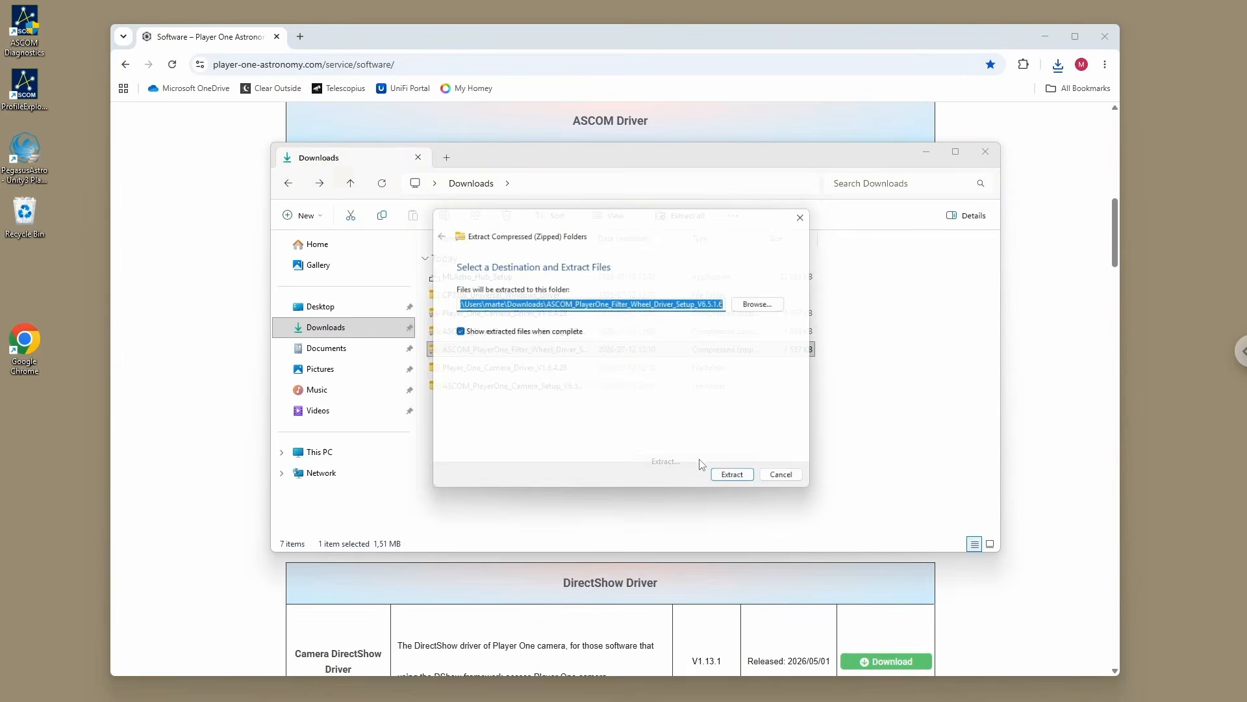
{"action": "left_click", "coordinate": [760, 483]}
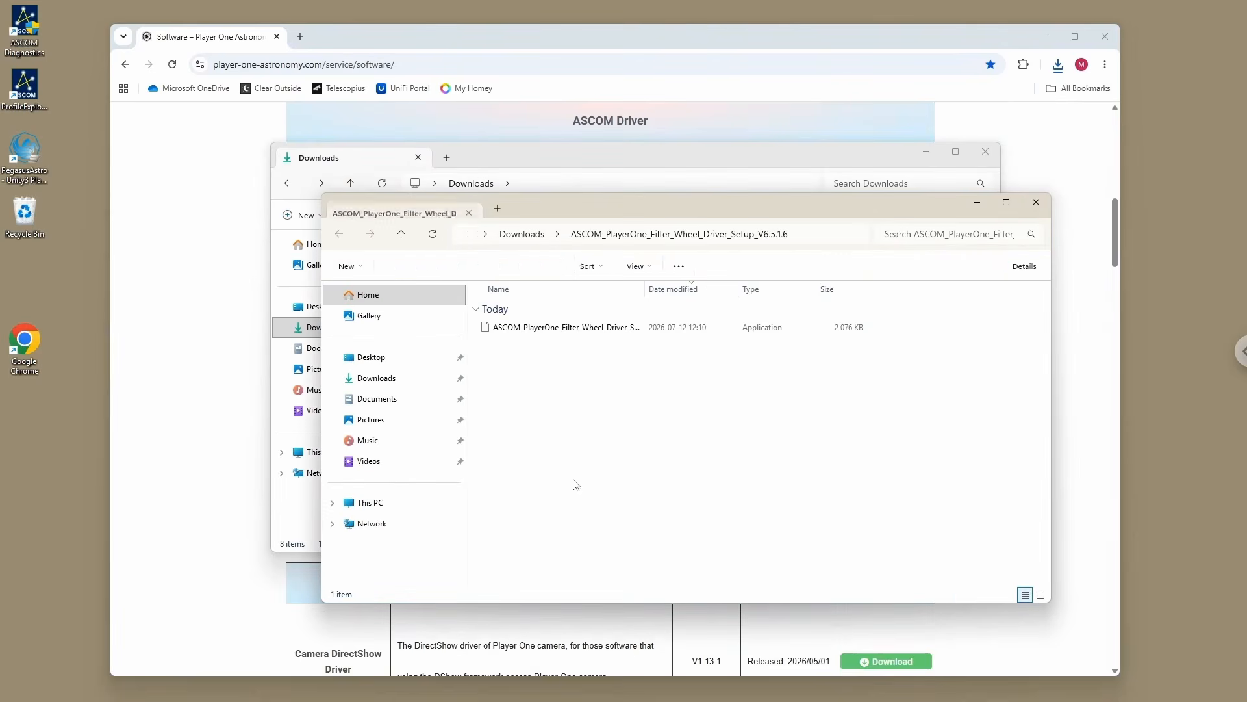
{"action": "left_click", "coordinate": [1036, 202]}
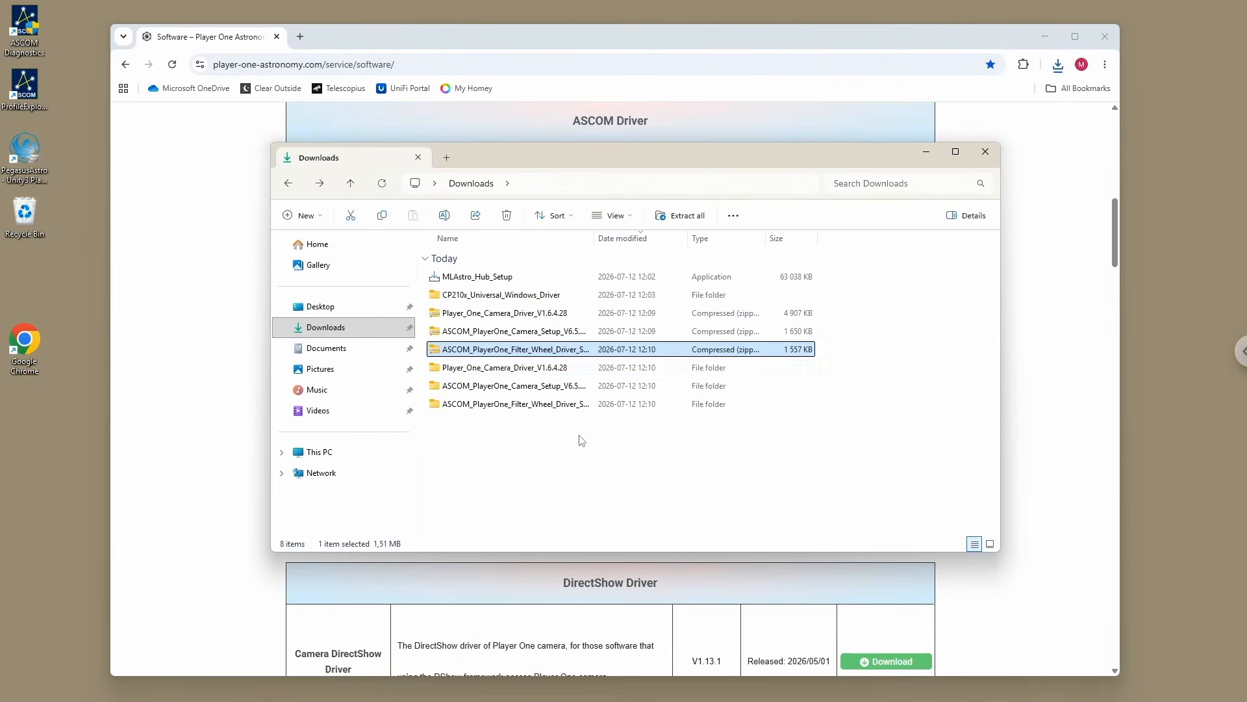
Step: Run the installer from the Player_One_Camera_Driver_V1.6.4.28 folder, approve the PlayerOne Imaging devices software and finish the installation
{"action": "double_click", "coordinate": [490, 366]}
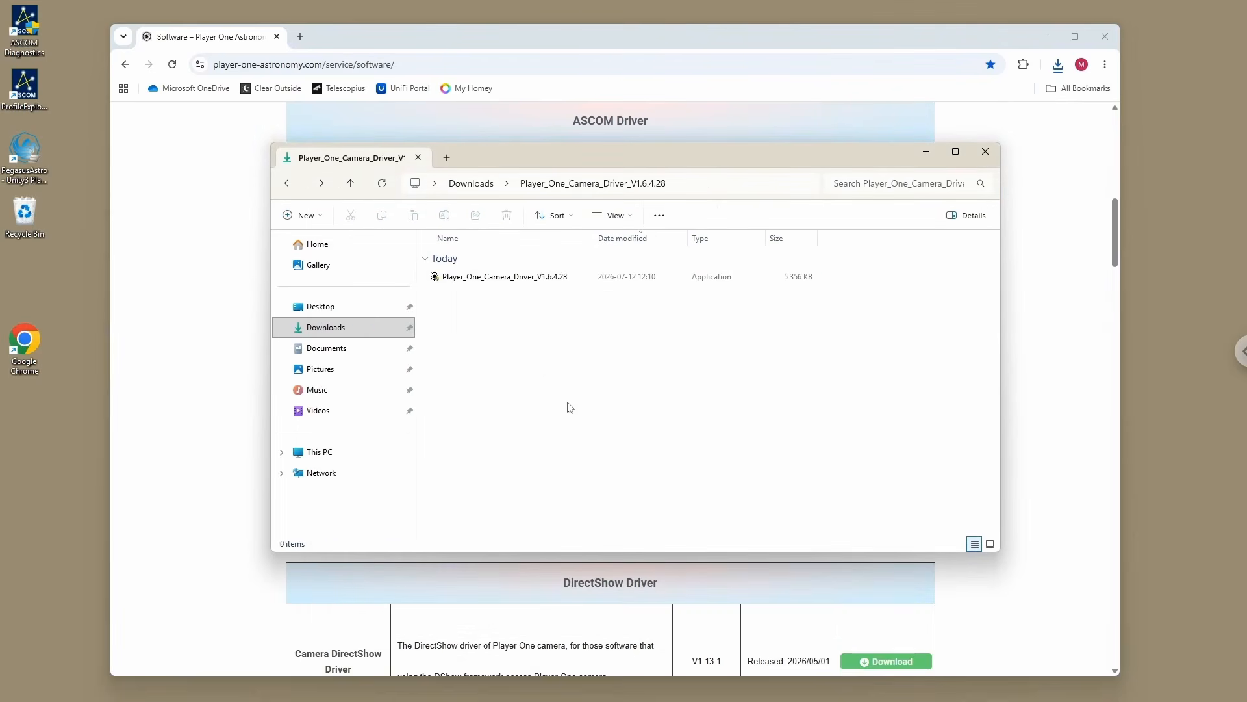
{"action": "left_click", "coordinate": [497, 278]}
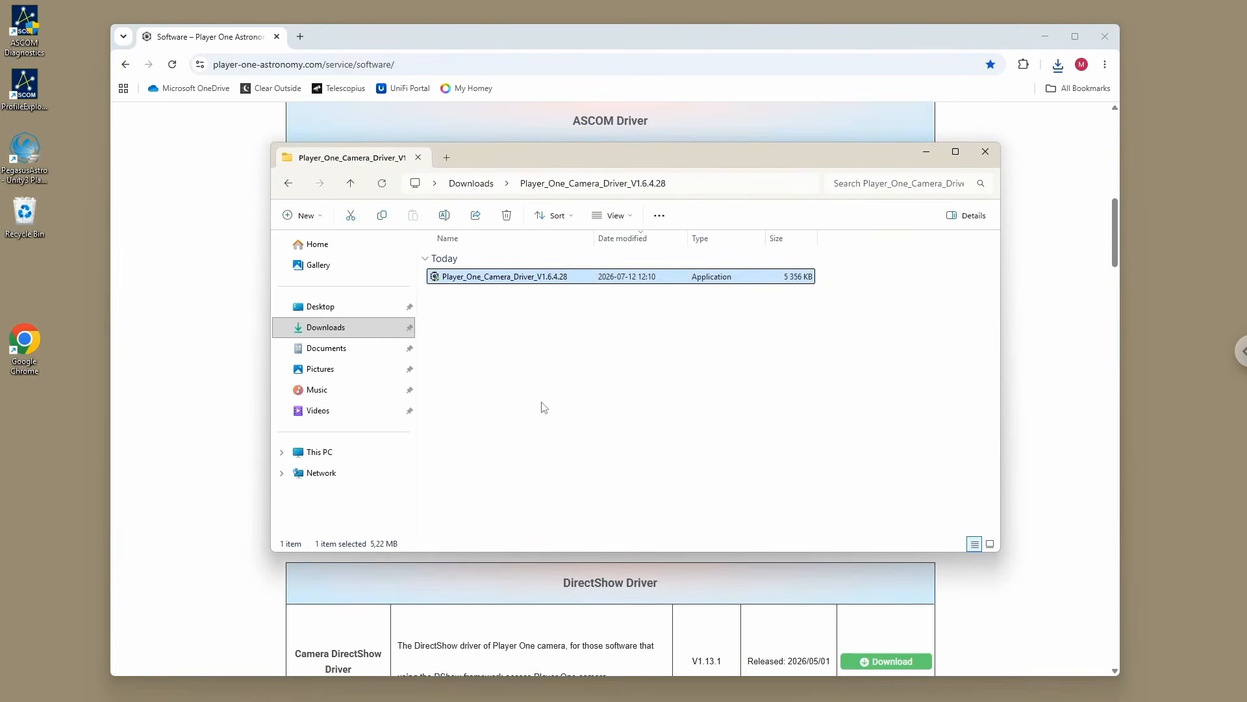
{"action": "key", "text": "Return"}
{"action": "left_click", "coordinate": [567, 451]}
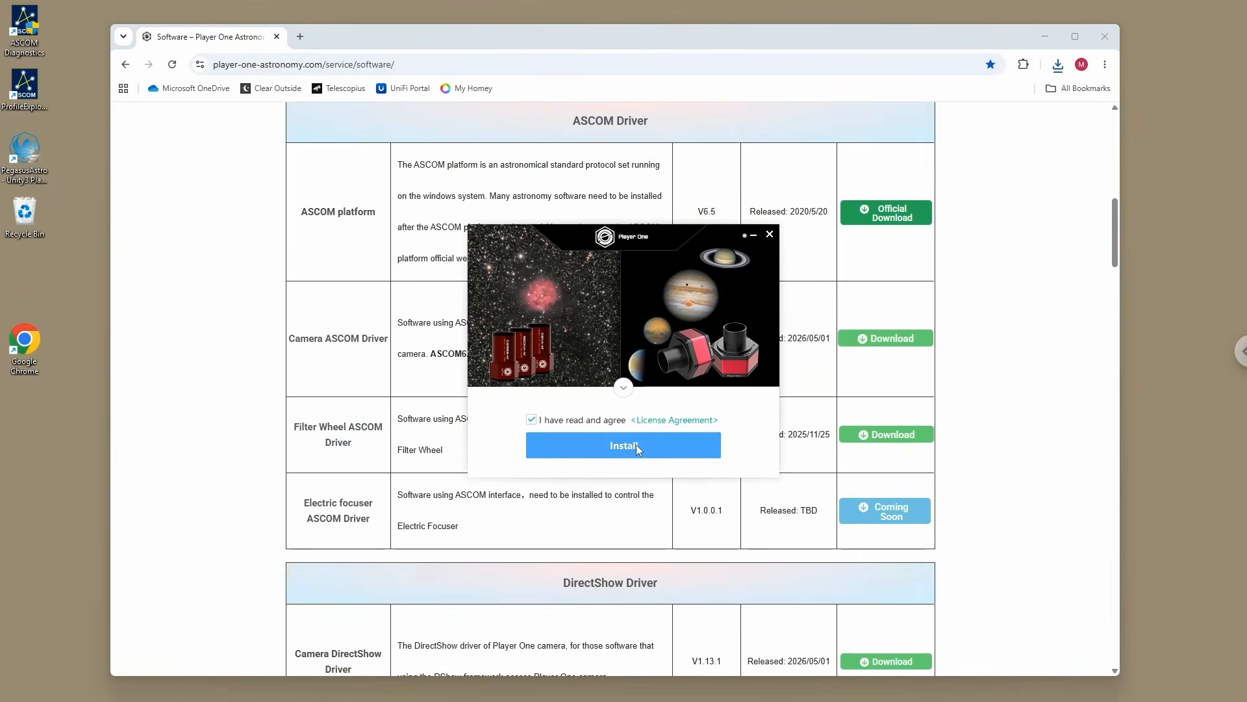
{"action": "left_click", "coordinate": [637, 446]}
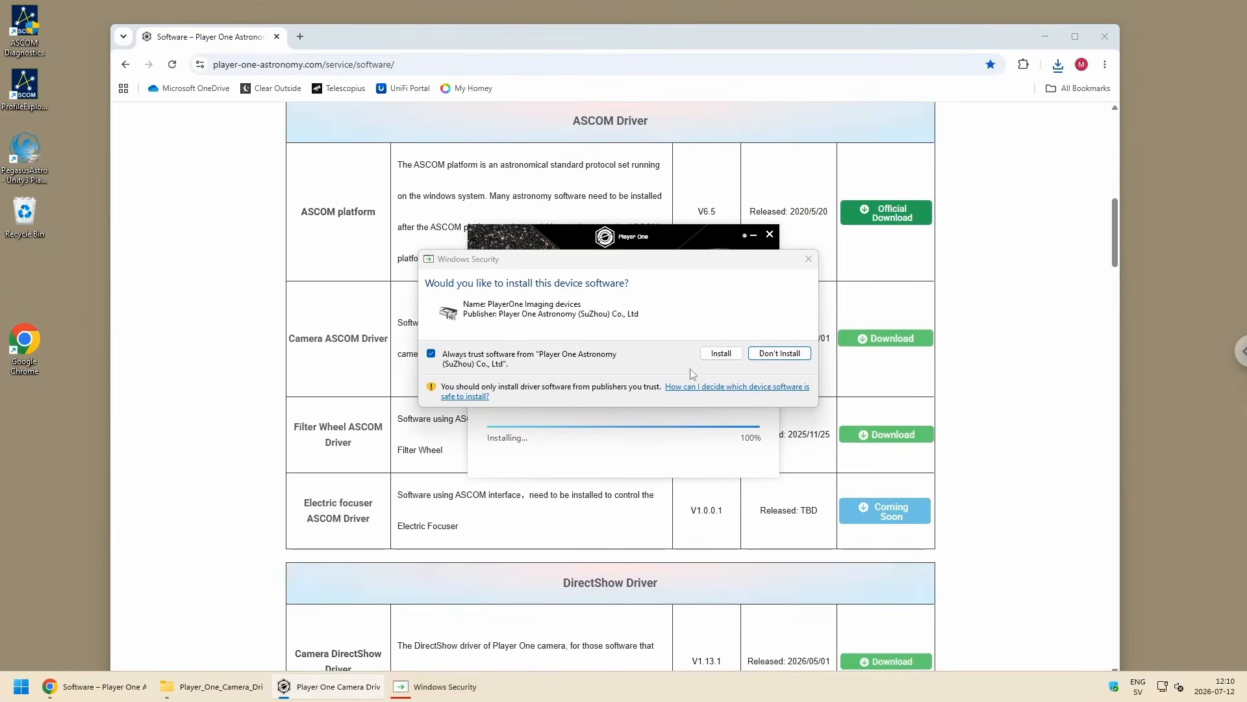
{"action": "left_click", "coordinate": [720, 353]}
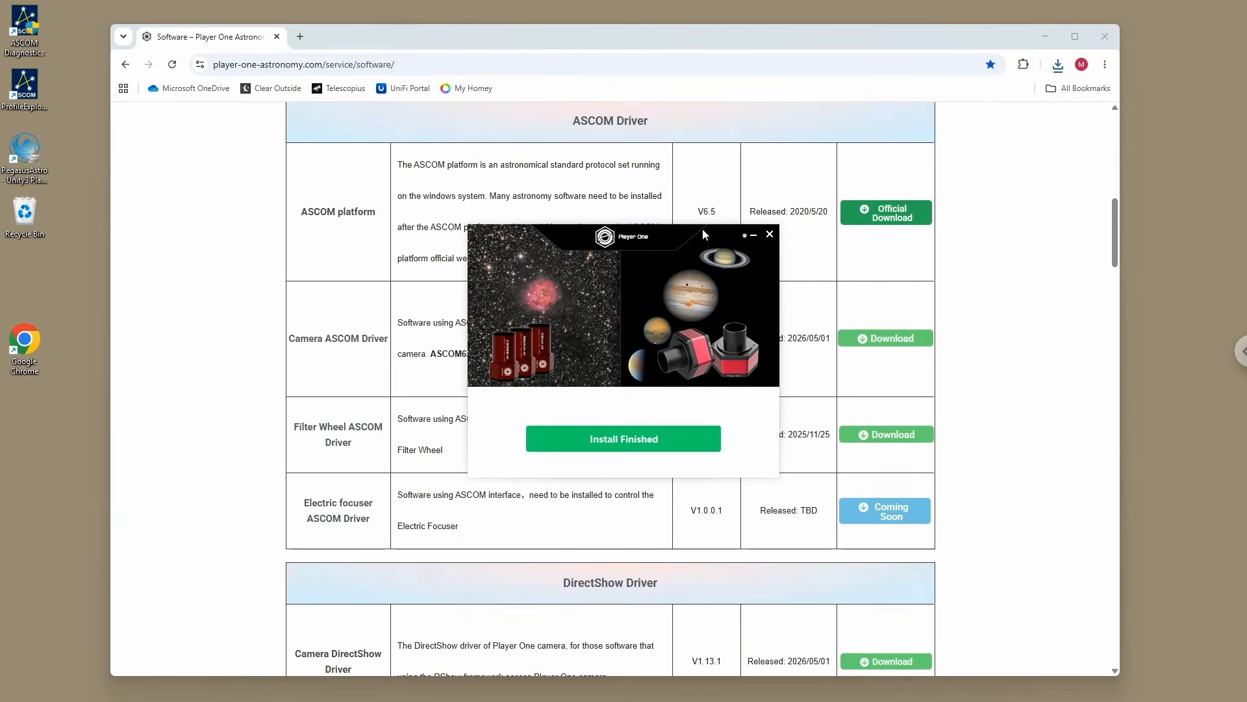
{"action": "left_click_drag", "start_coordinate": [688, 232], "coordinate": [621, 234]}
{"action": "left_click", "coordinate": [556, 444]}
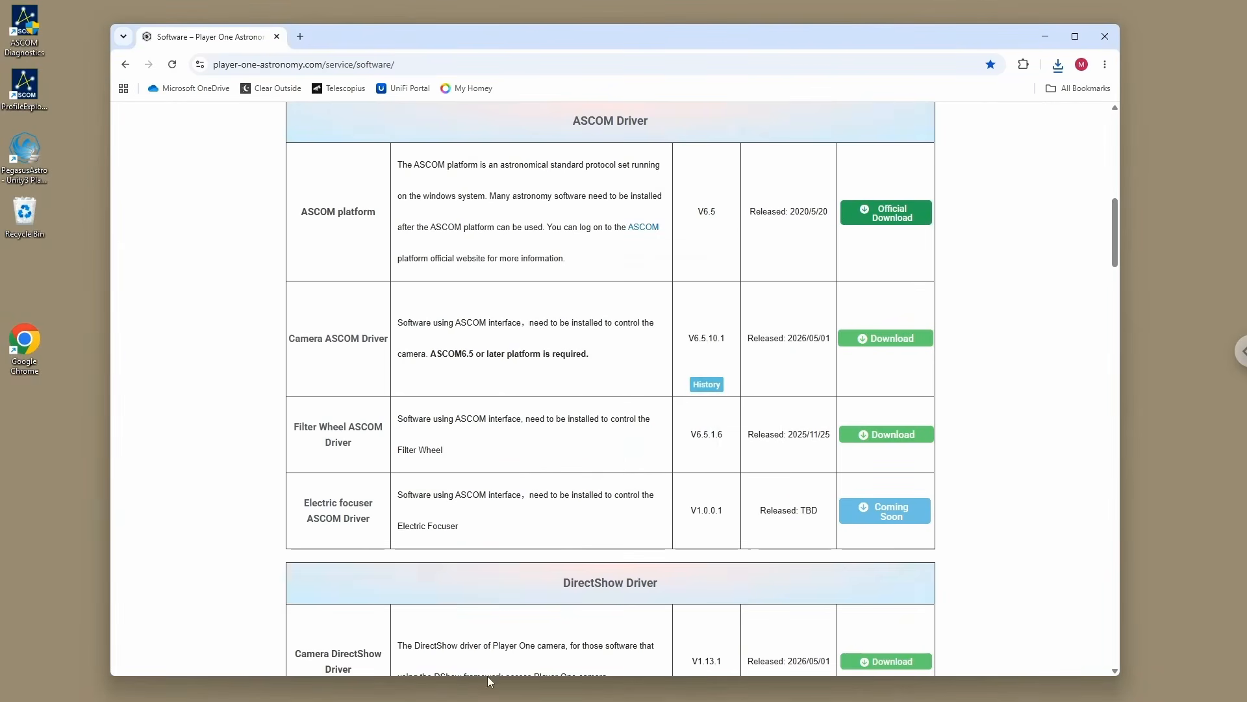
{"action": "mouse_move", "coordinate": [358, 699]}
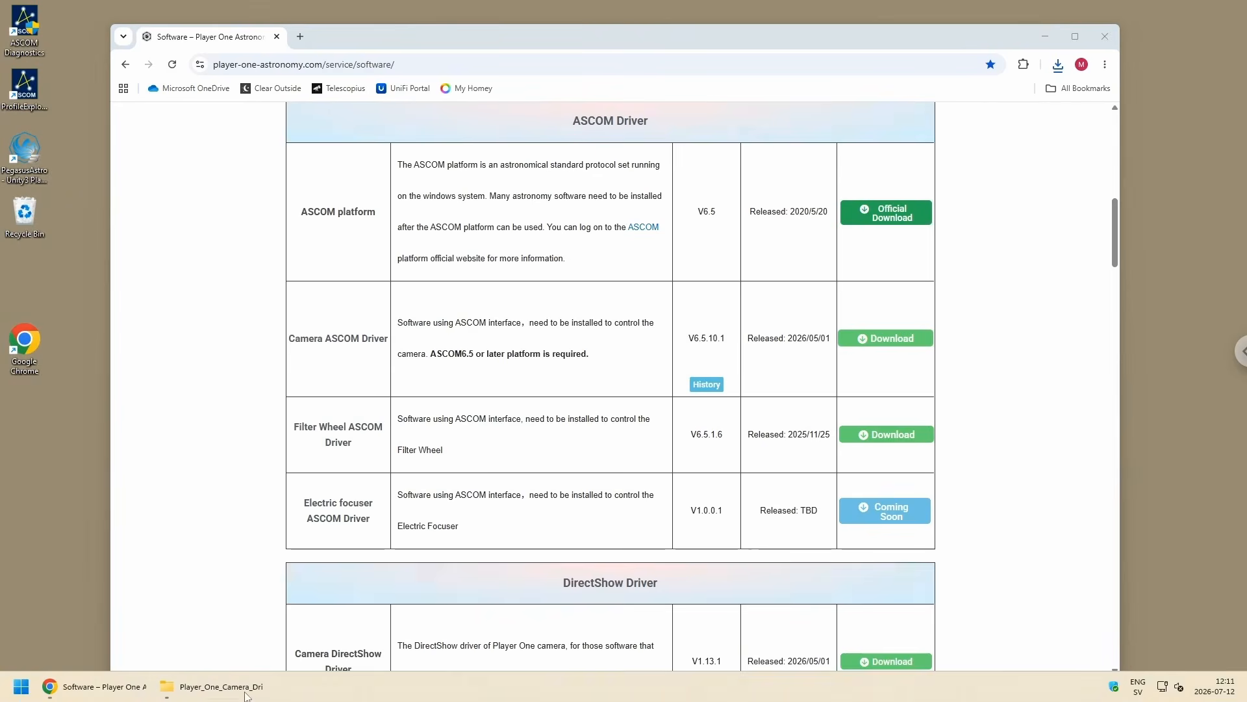
Step: Run the installer from the ASCOM_PlayerOne_Camera_Setup_V6.5.10.1 folder in Downloads, allow it to make changes and confirm the setup language
{"action": "left_click", "coordinate": [245, 691]}
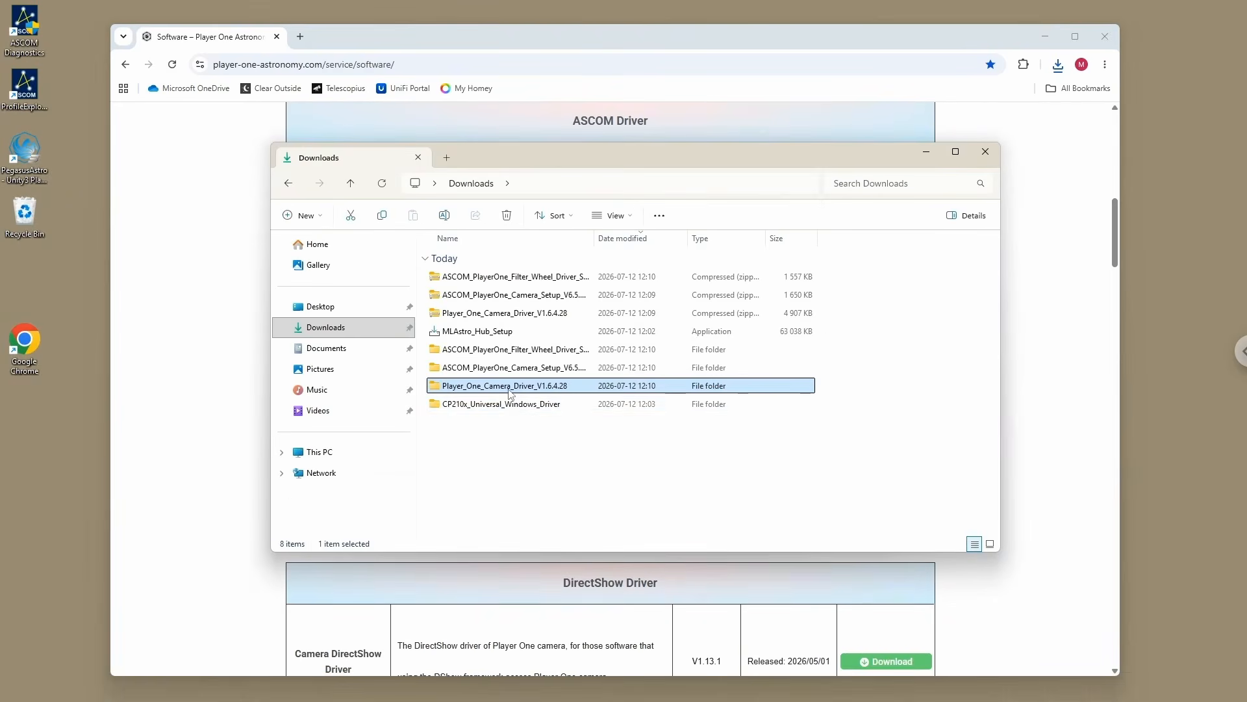
{"action": "left_click", "coordinate": [478, 369]}
{"action": "double_click", "coordinate": [477, 369]}
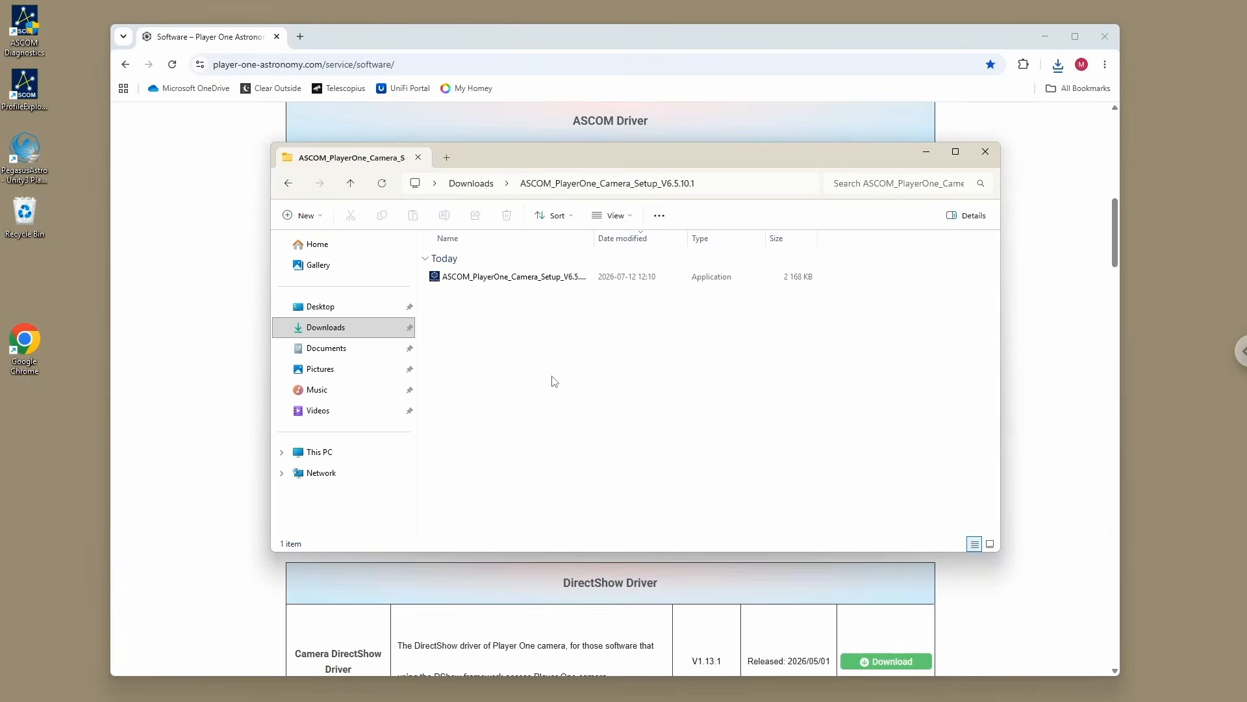
{"action": "left_click", "coordinate": [501, 283]}
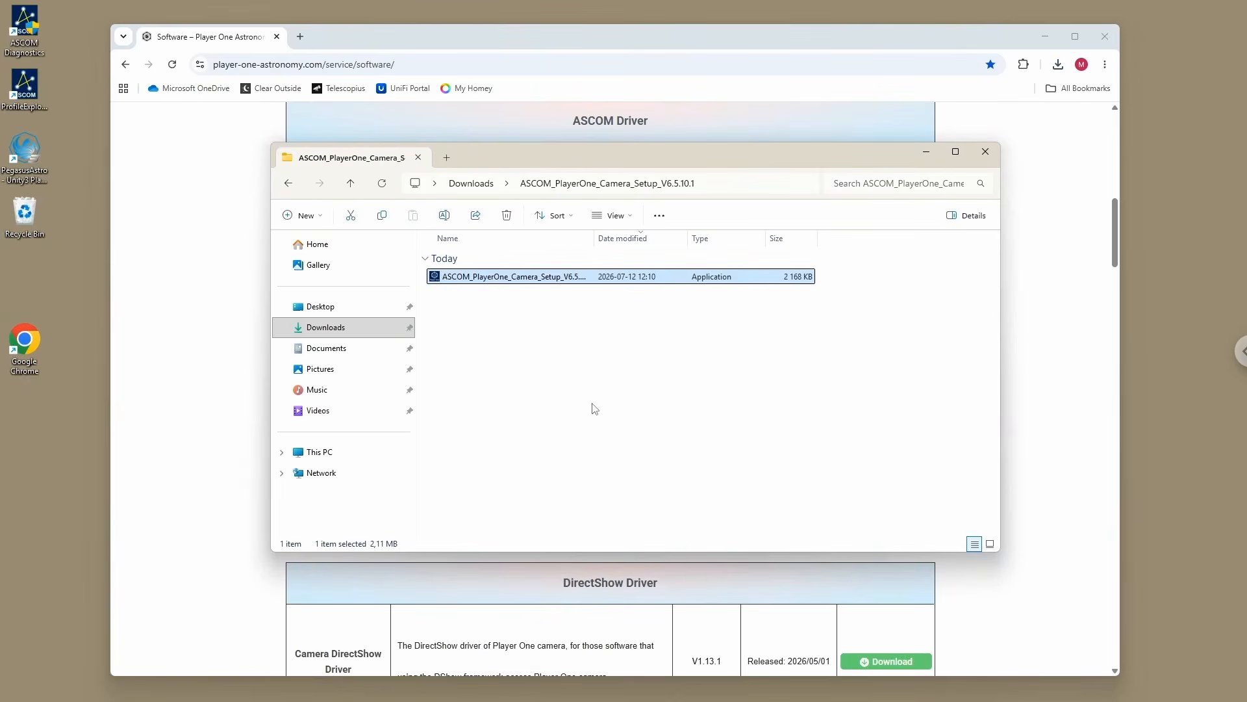
{"action": "key", "text": "Return"}
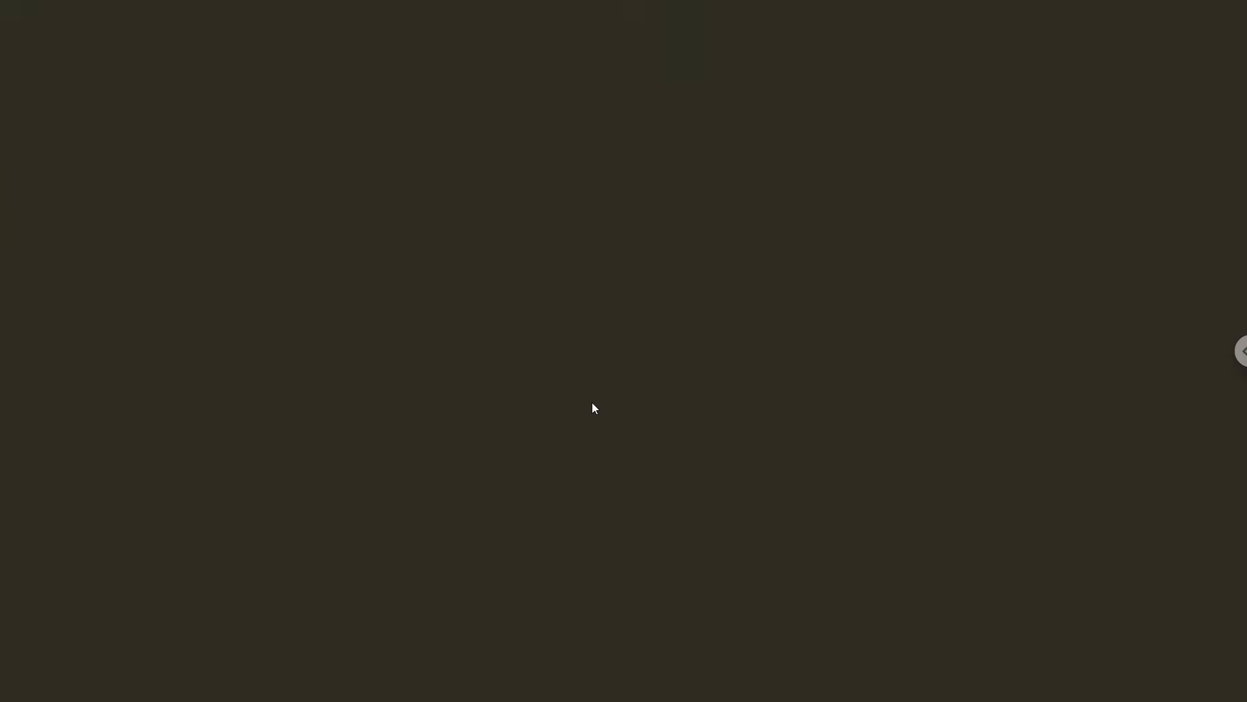
{"action": "left_click", "coordinate": [557, 452]}
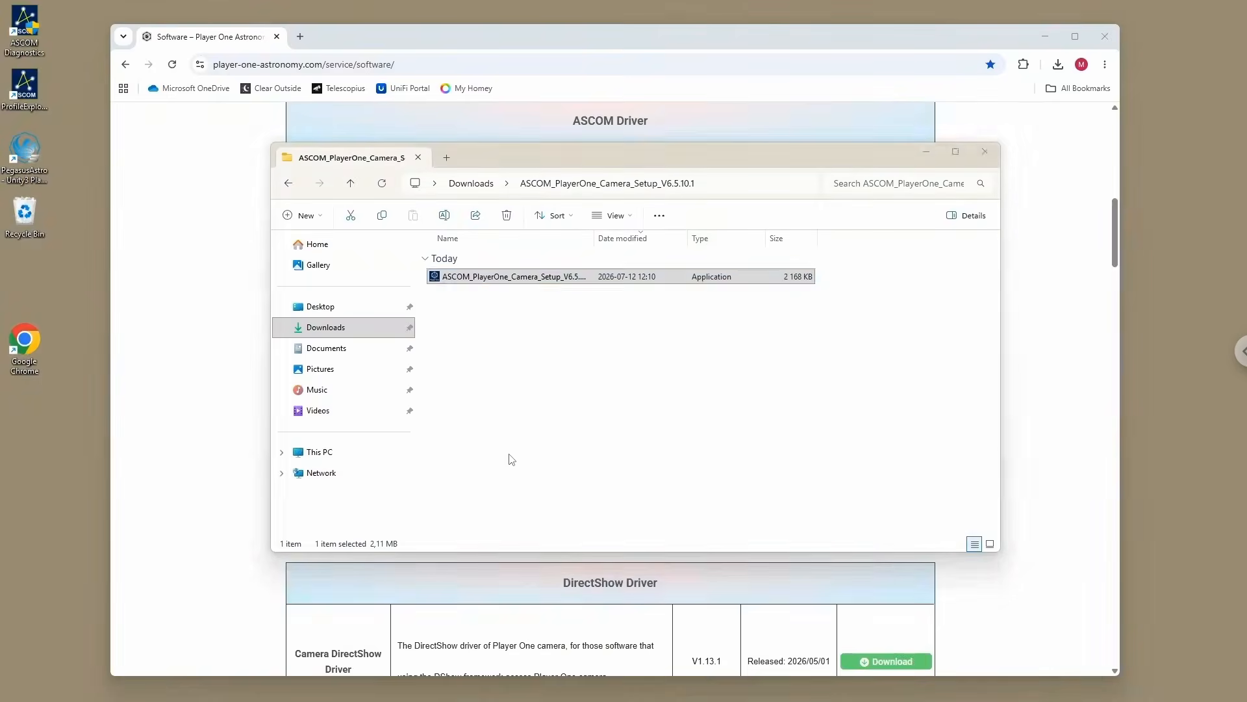
{"action": "left_click", "coordinate": [651, 390]}
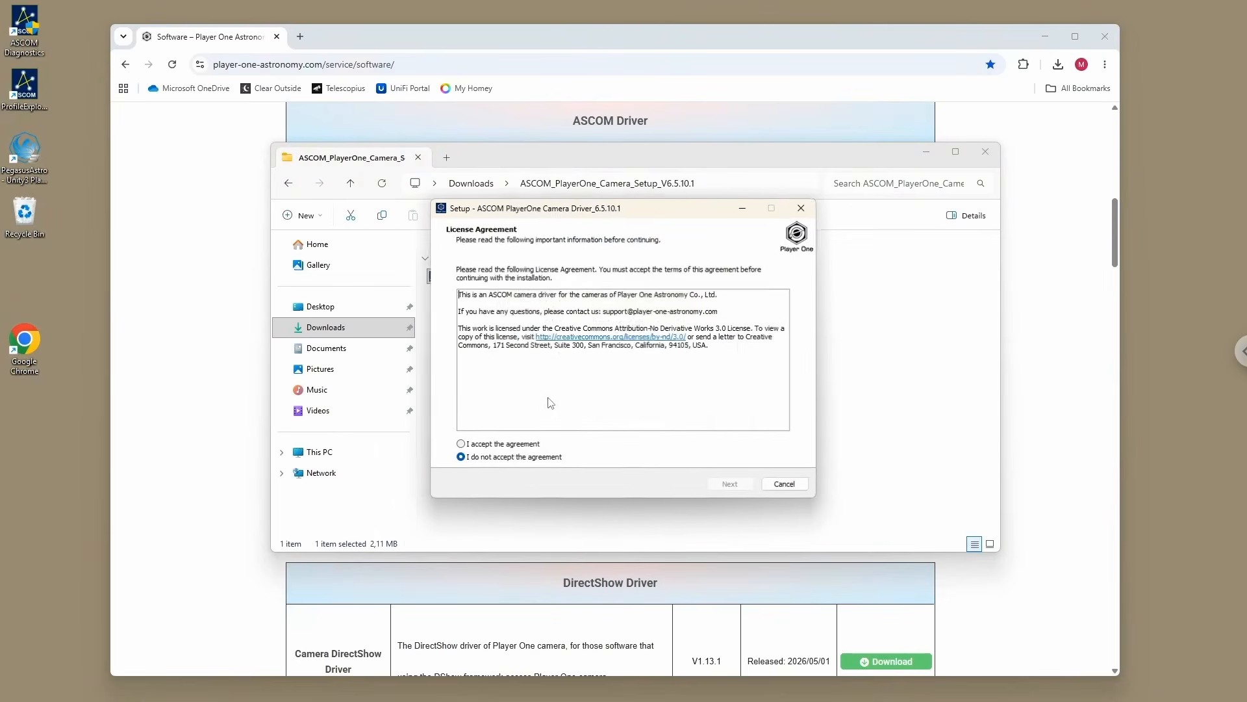
Step: Accept the license agreement, install the ASCOM PlayerOne Camera Driver 6.5.10.1 and finish the setup wizard
{"action": "left_click", "coordinate": [507, 445]}
{"action": "left_click", "coordinate": [727, 487]}
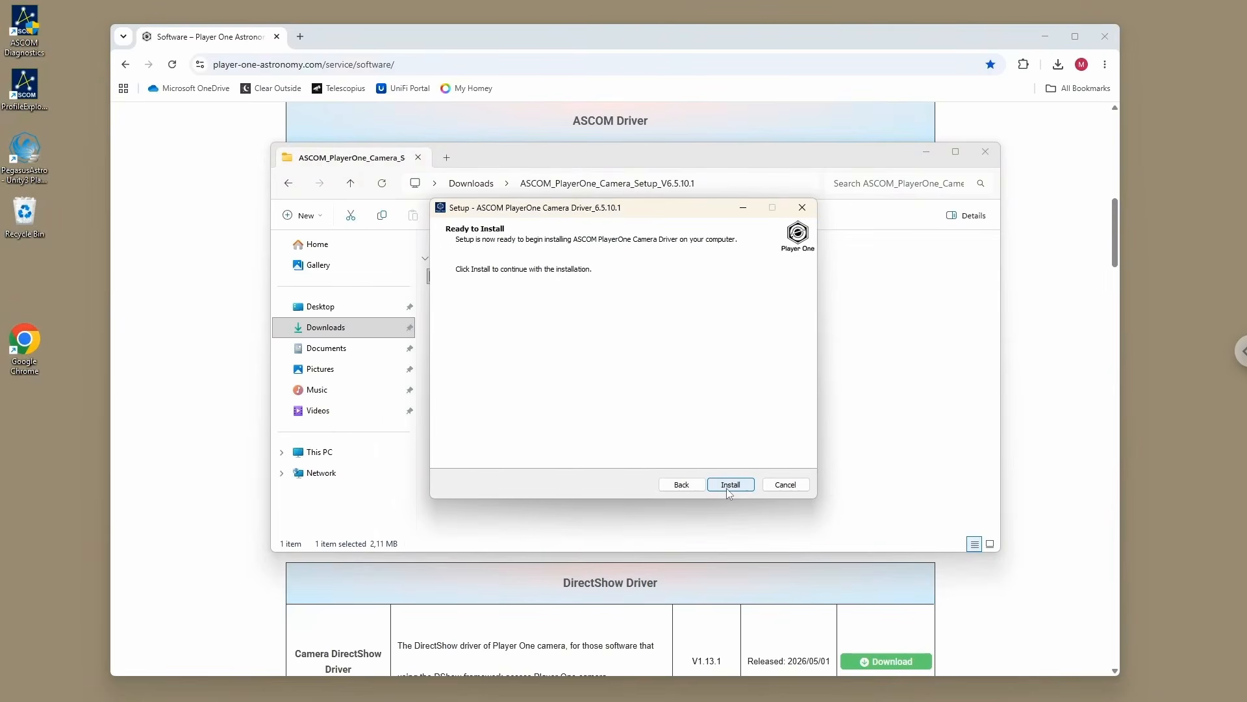
{"action": "left_click", "coordinate": [732, 486]}
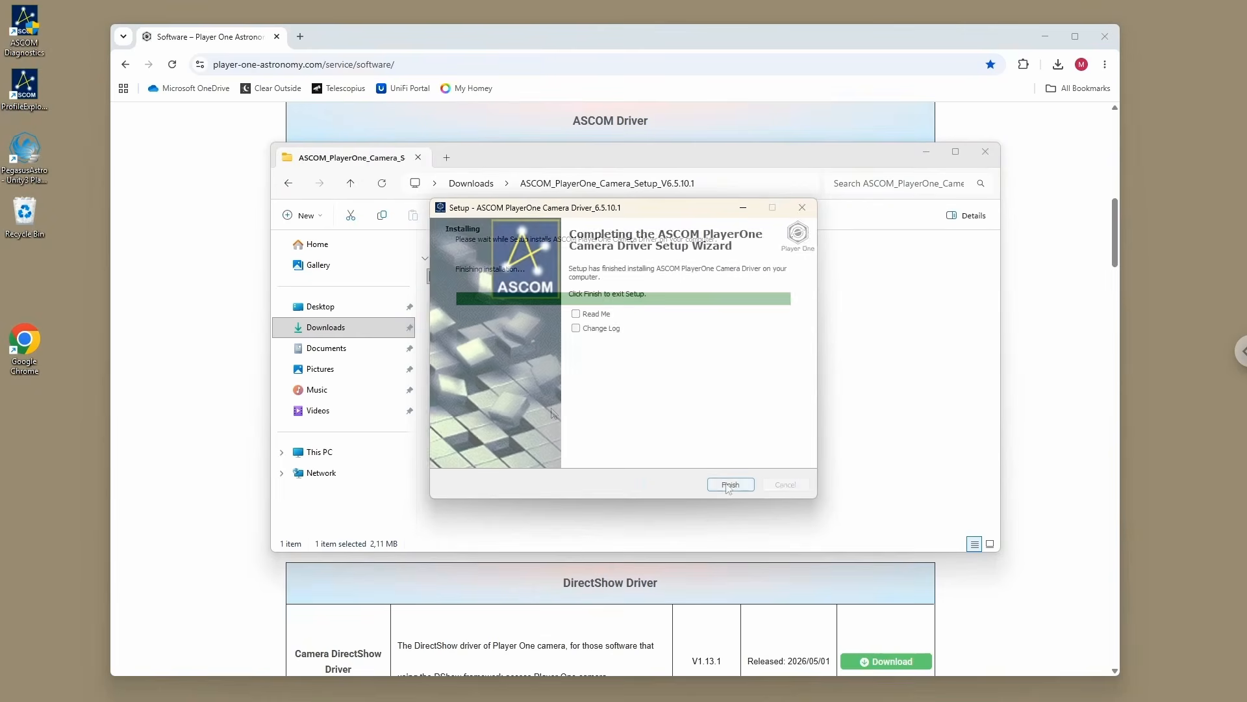
{"action": "left_click", "coordinate": [730, 486]}
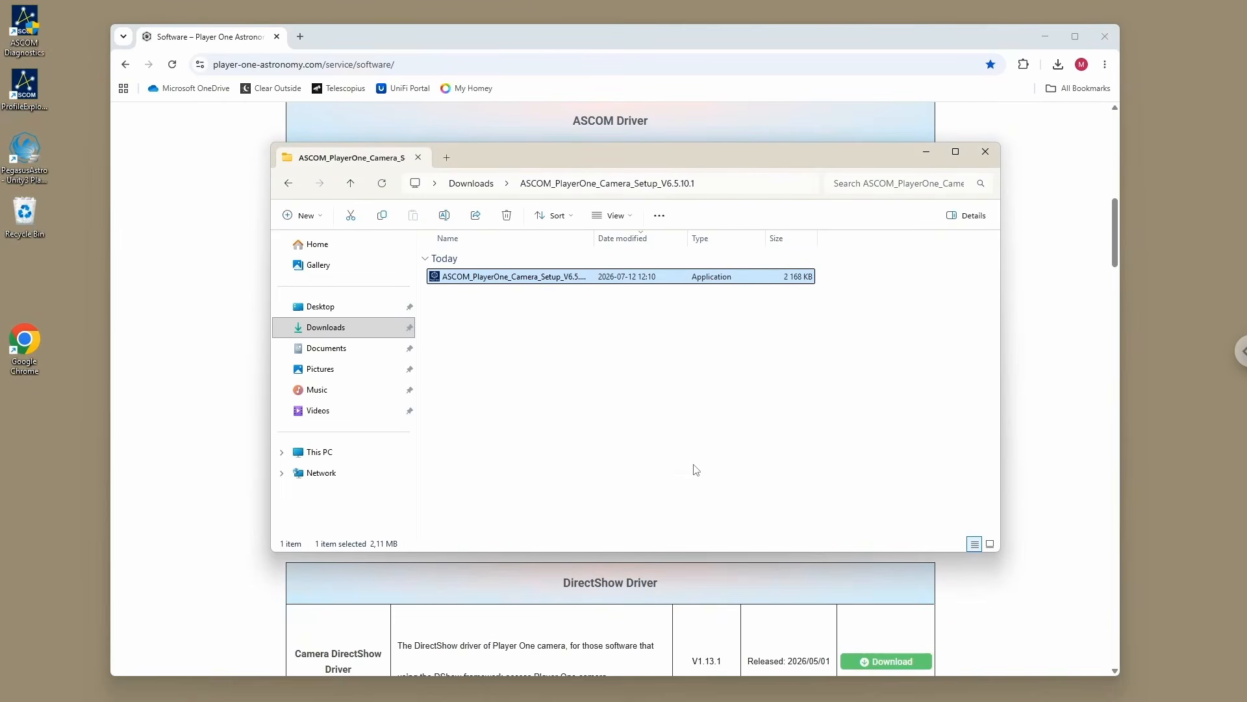
Step: Run the installer from the ASCOM_PlayerOne_Filter_Wheel_Driver_Setup_V6.5.1.6 folder in Downloads, allow it to make changes and use English as setup language
{"action": "left_click", "coordinate": [472, 184]}
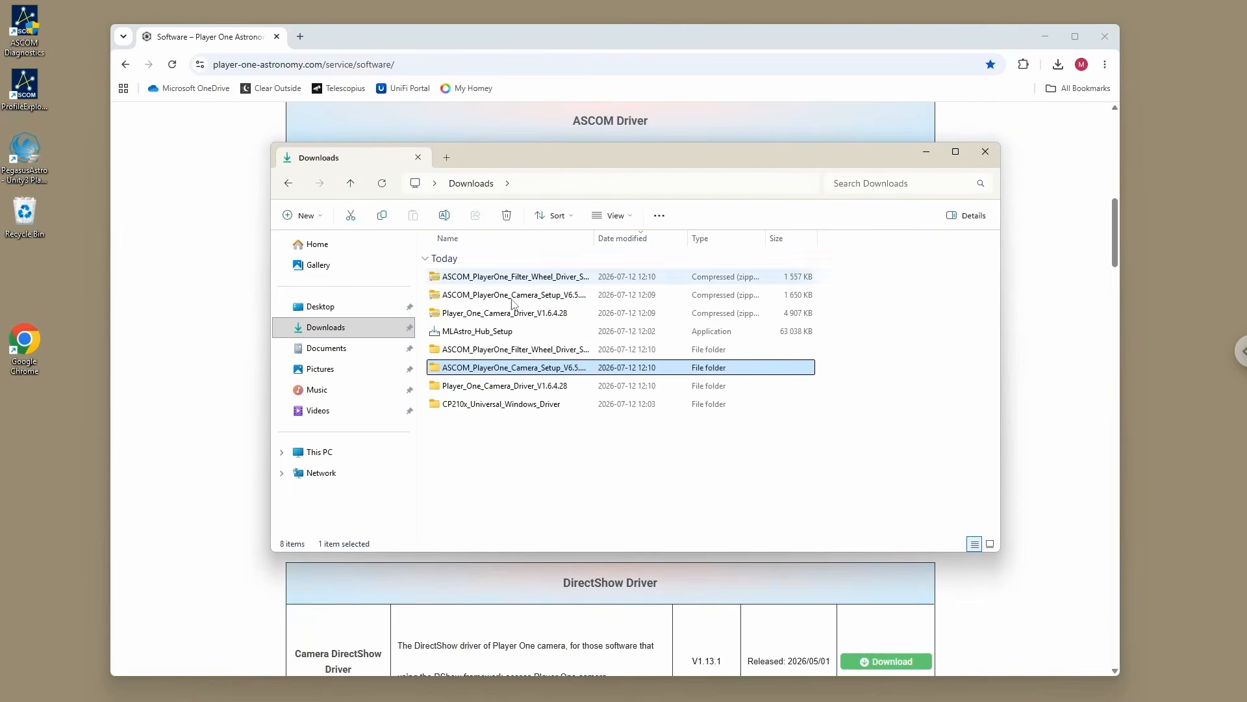
{"action": "double_click", "coordinate": [498, 351]}
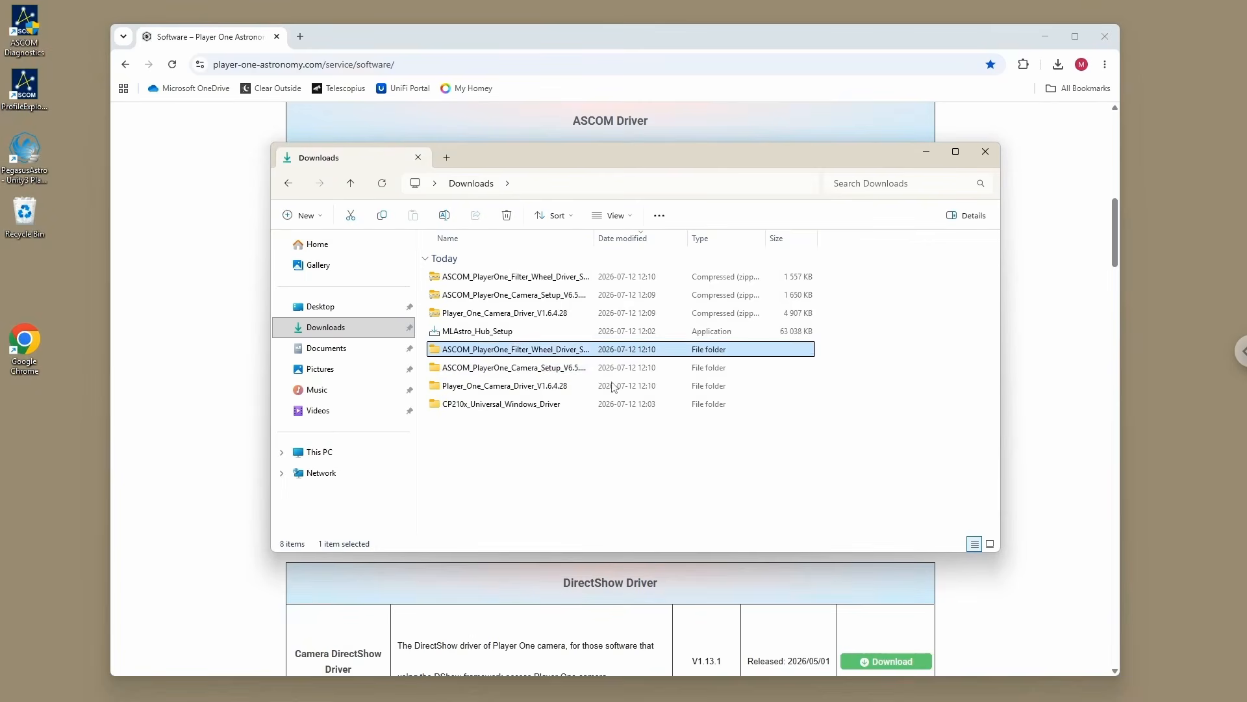
{"action": "left_click", "coordinate": [501, 276]}
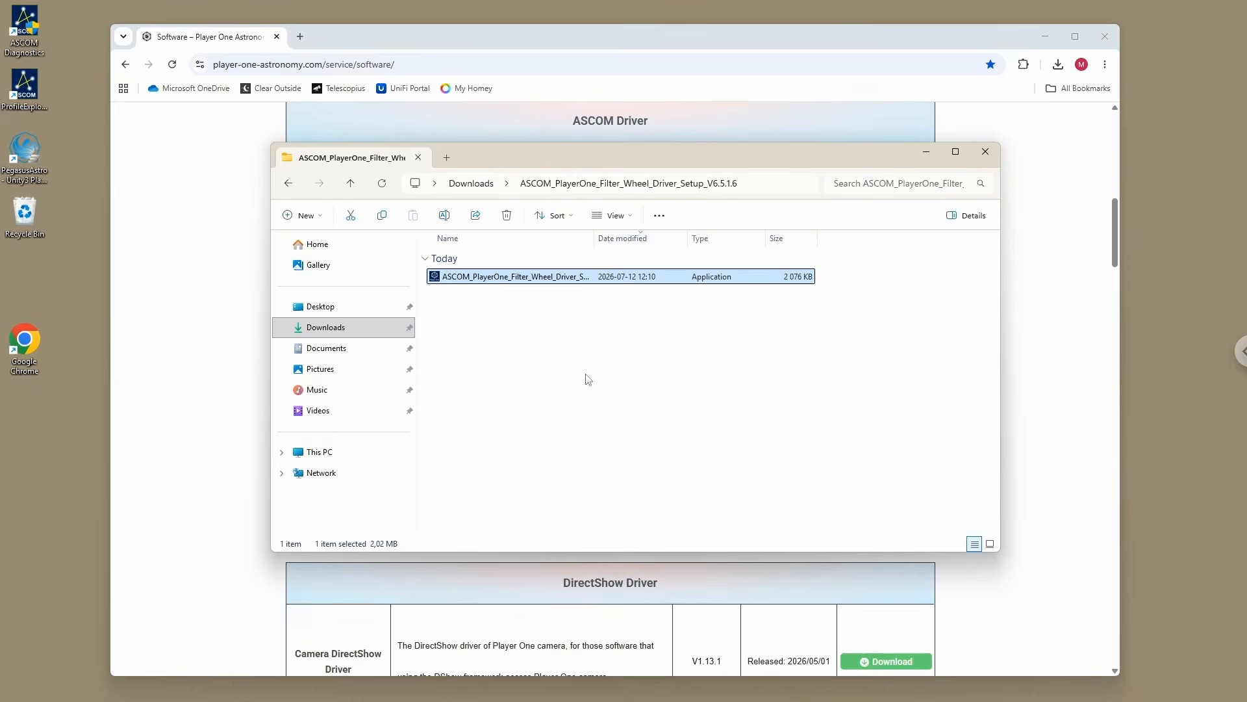
{"action": "key", "text": "Return"}
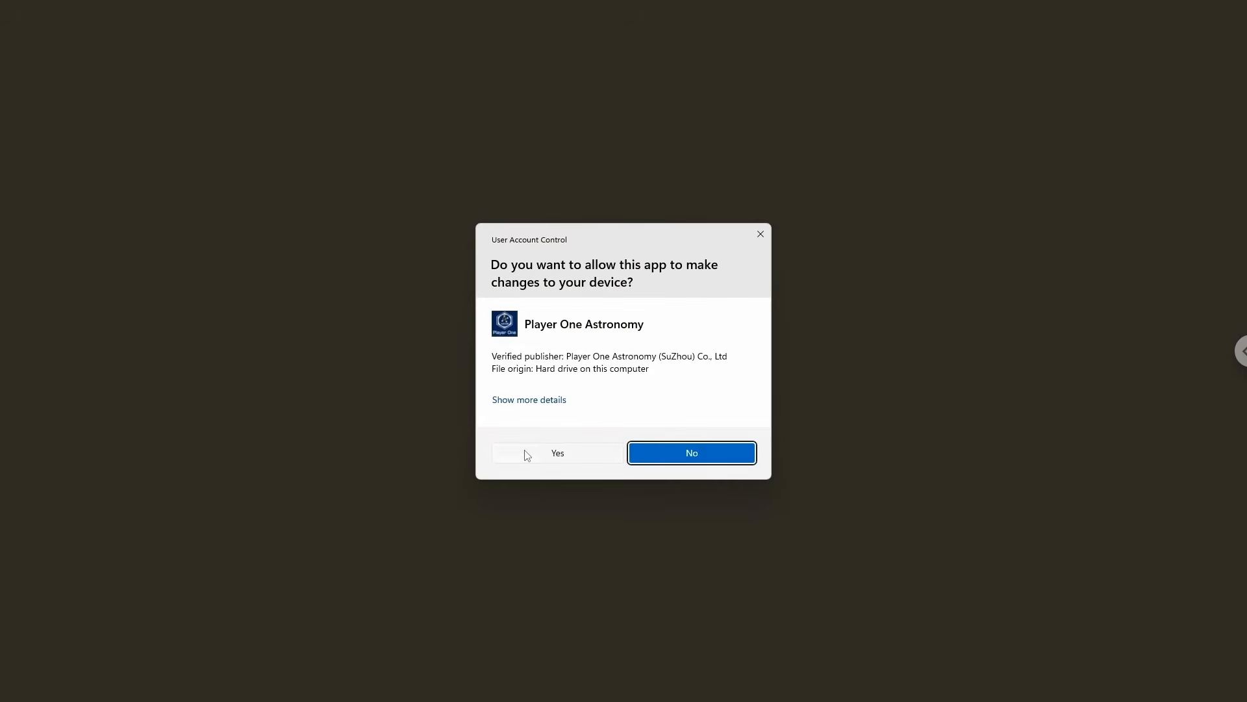
{"action": "left_click", "coordinate": [527, 456]}
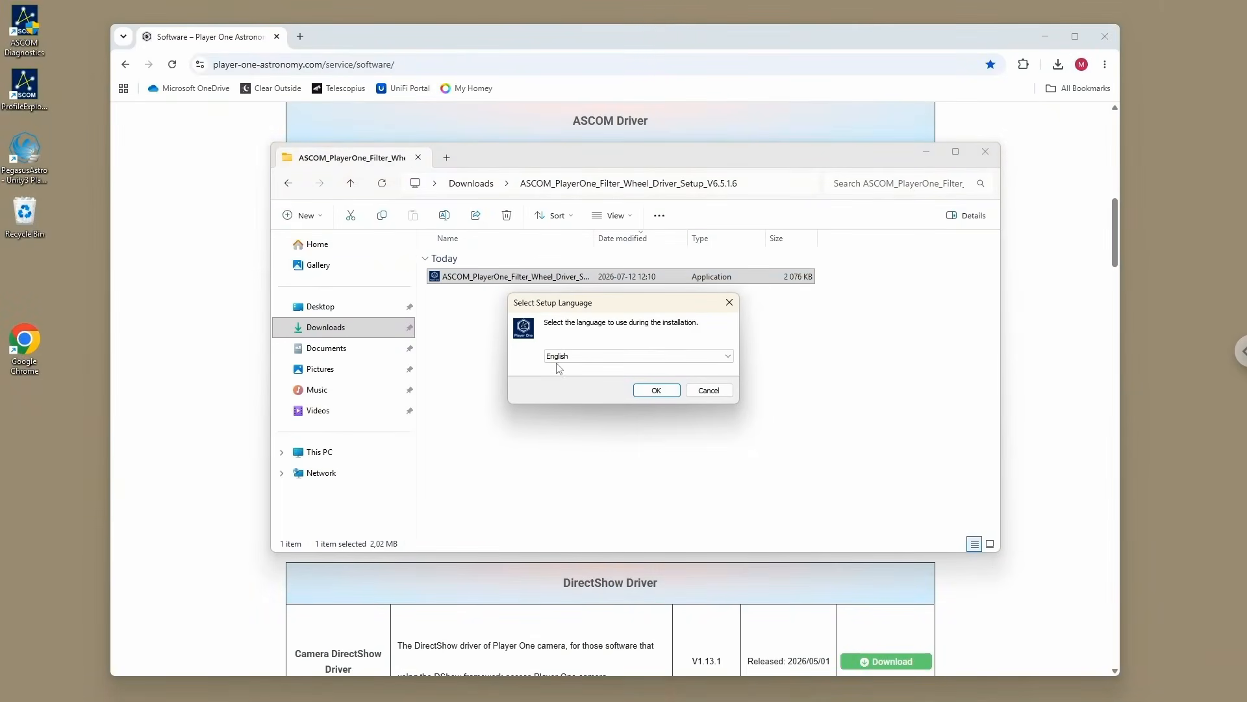
{"action": "left_click", "coordinate": [656, 391]}
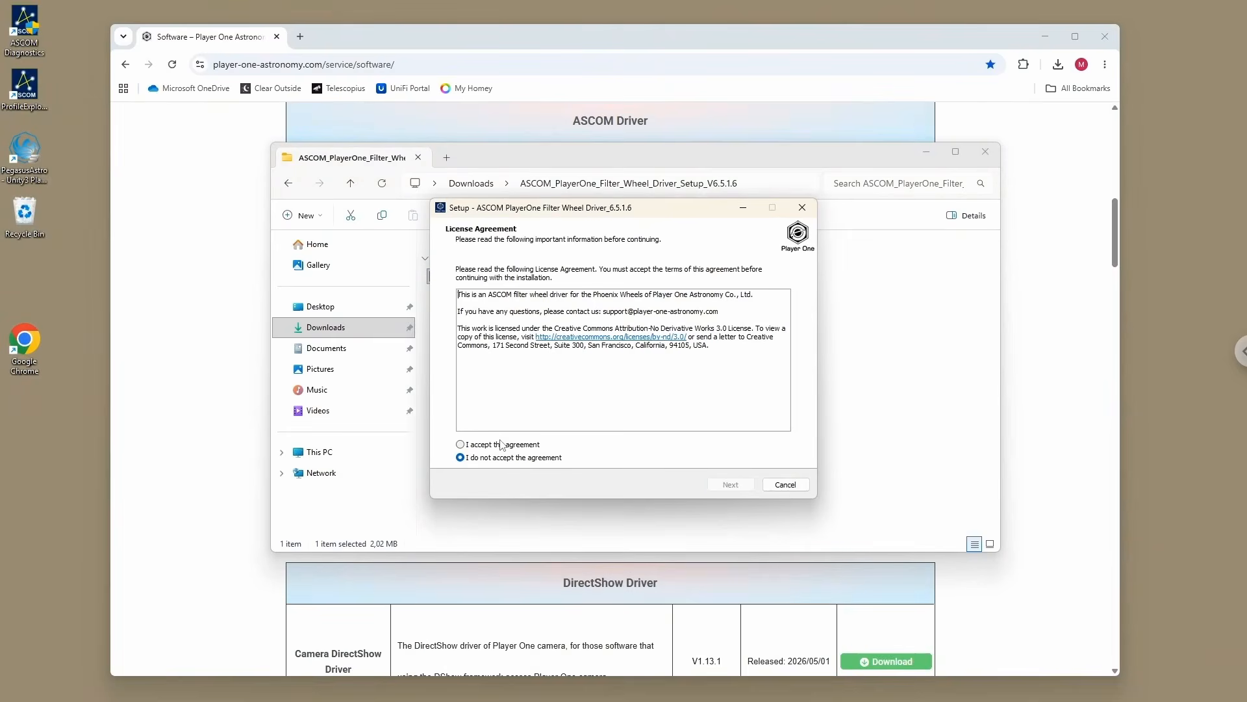
Step: Accept the license agreement, install the ASCOM PlayerOne Filter Wheel Driver 6.5.1.6 and finish the wizard with Change Log turned off
{"action": "left_click", "coordinate": [499, 447]}
{"action": "left_click", "coordinate": [736, 487]}
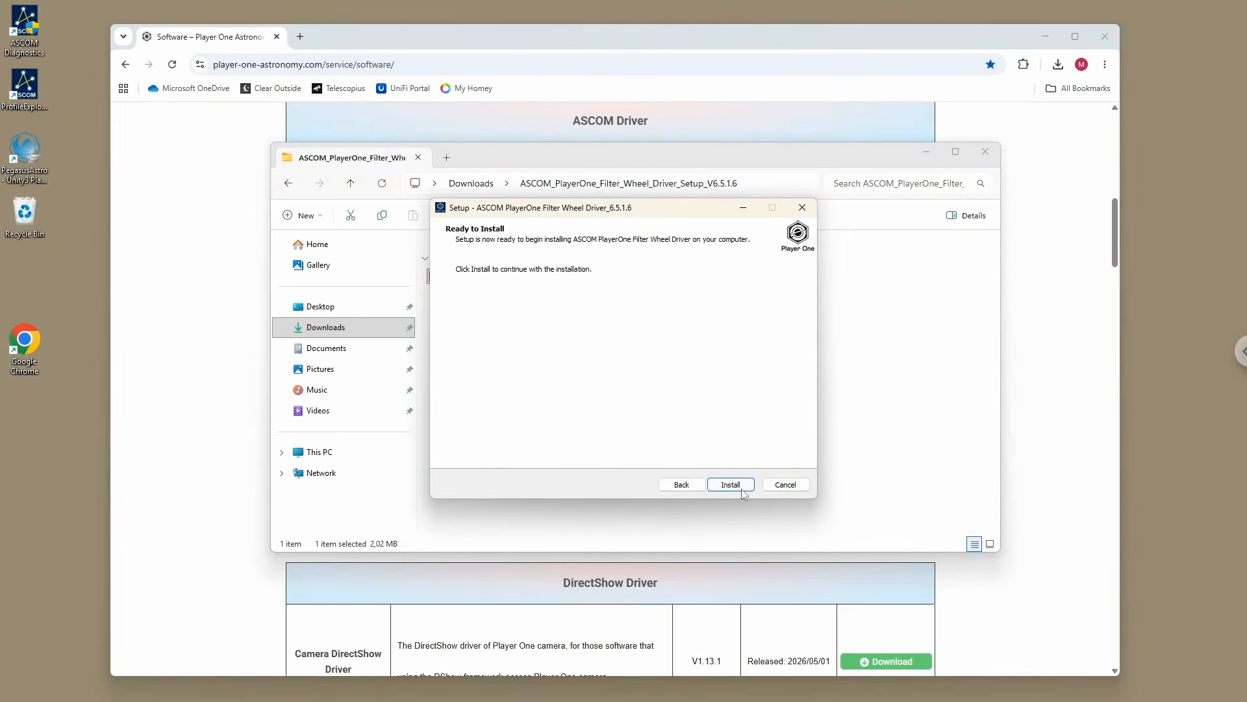
{"action": "left_click", "coordinate": [742, 490]}
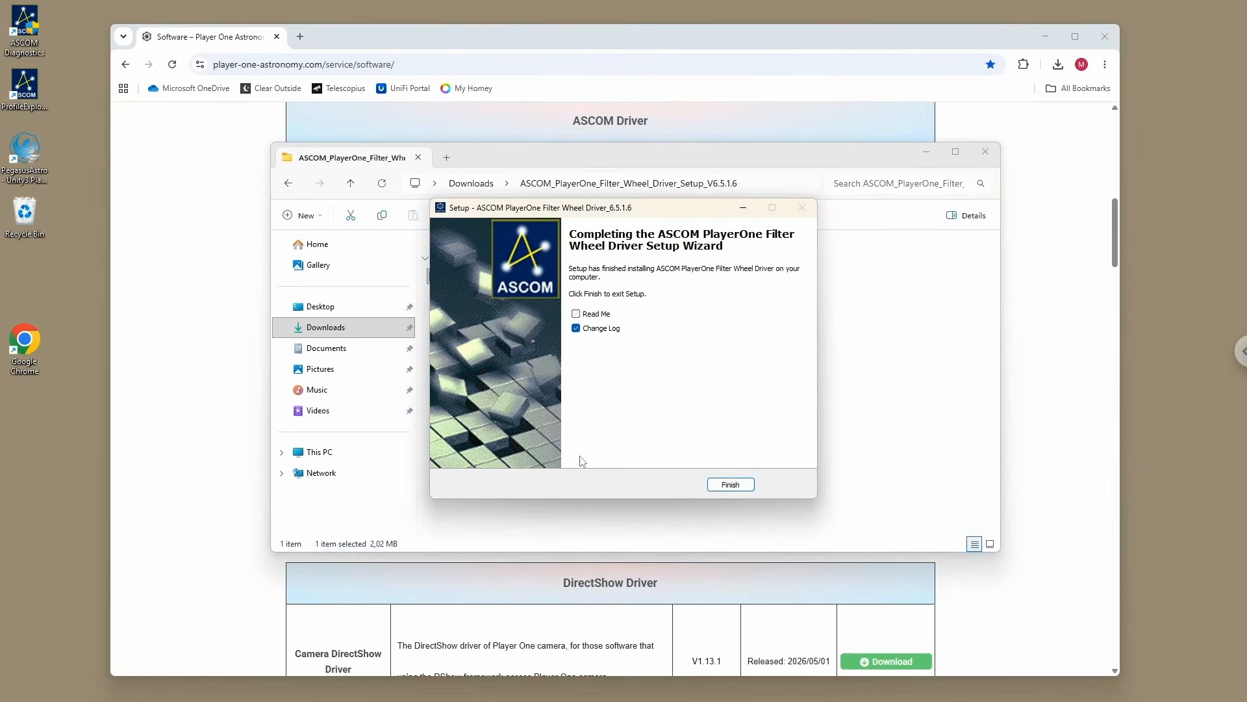
{"action": "left_click", "coordinate": [728, 486]}
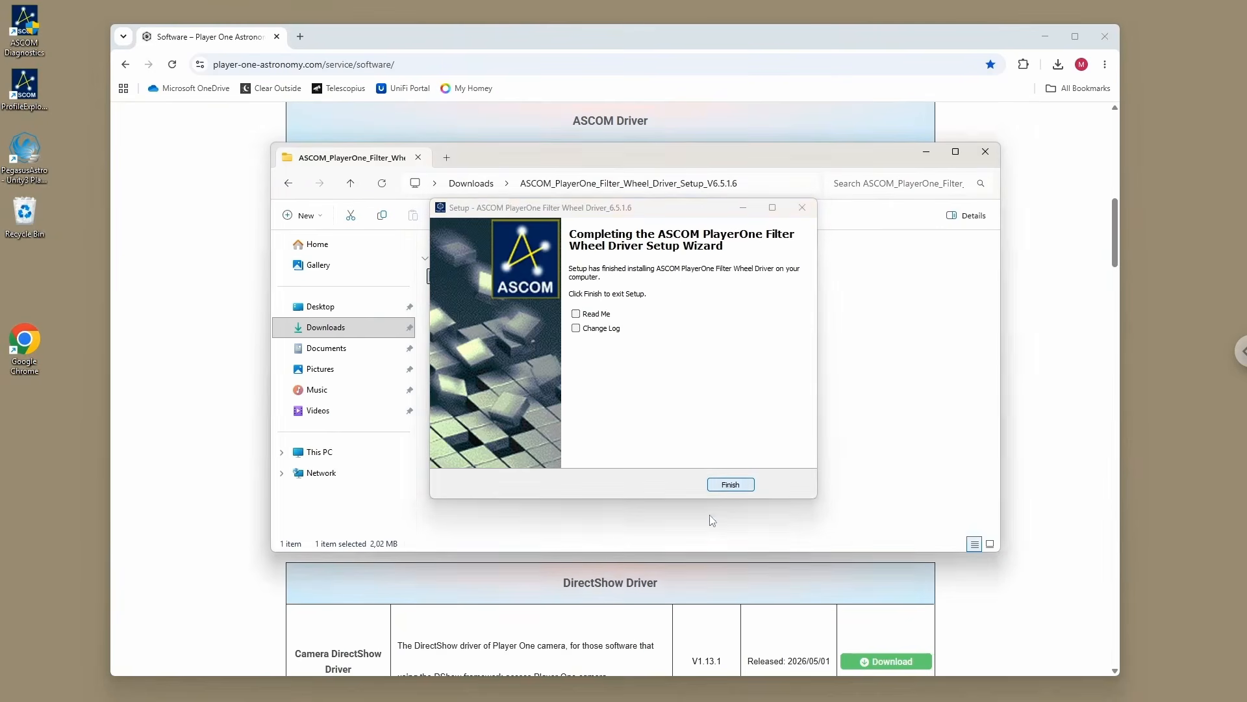
Step: Delete the three Player One archives and their three extracted folders from Downloads, keeping MLAstro_Hub_Setup and CP210x_Universal_Windows_Driver
{"action": "left_click", "coordinate": [471, 188]}
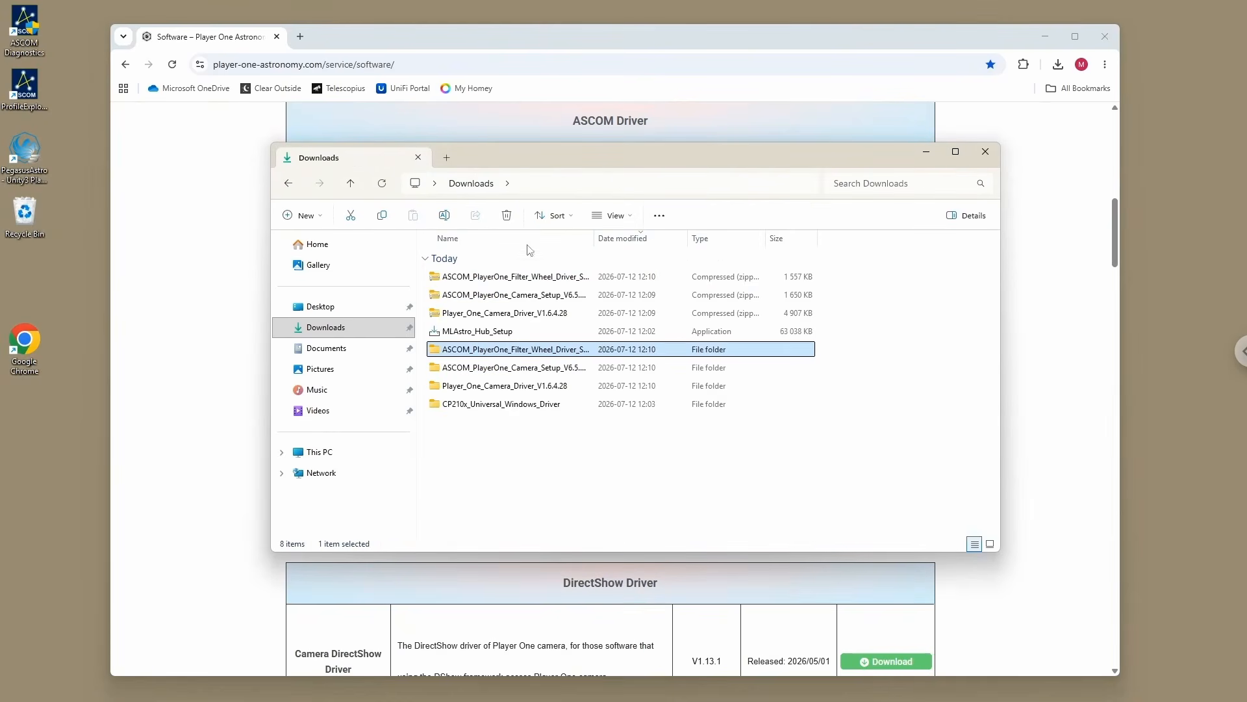
{"action": "left_click", "coordinate": [491, 281]}
{"action": "left_click", "coordinate": [478, 295], "text": "ctrl"}
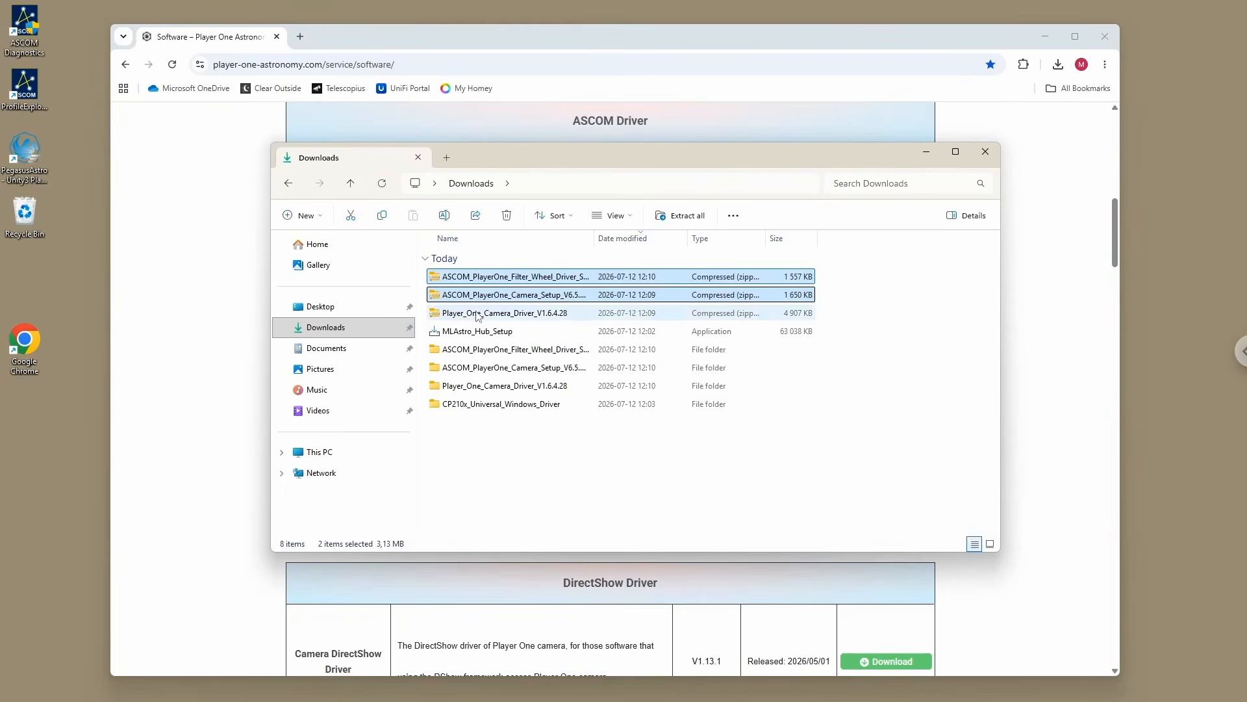
{"action": "left_click", "coordinate": [478, 312], "text": "ctrl"}
{"action": "left_click", "coordinate": [478, 349], "text": "ctrl"}
{"action": "left_click", "coordinate": [478, 367], "text": "ctrl"}
{"action": "left_click", "coordinate": [478, 386], "text": "ctrl"}
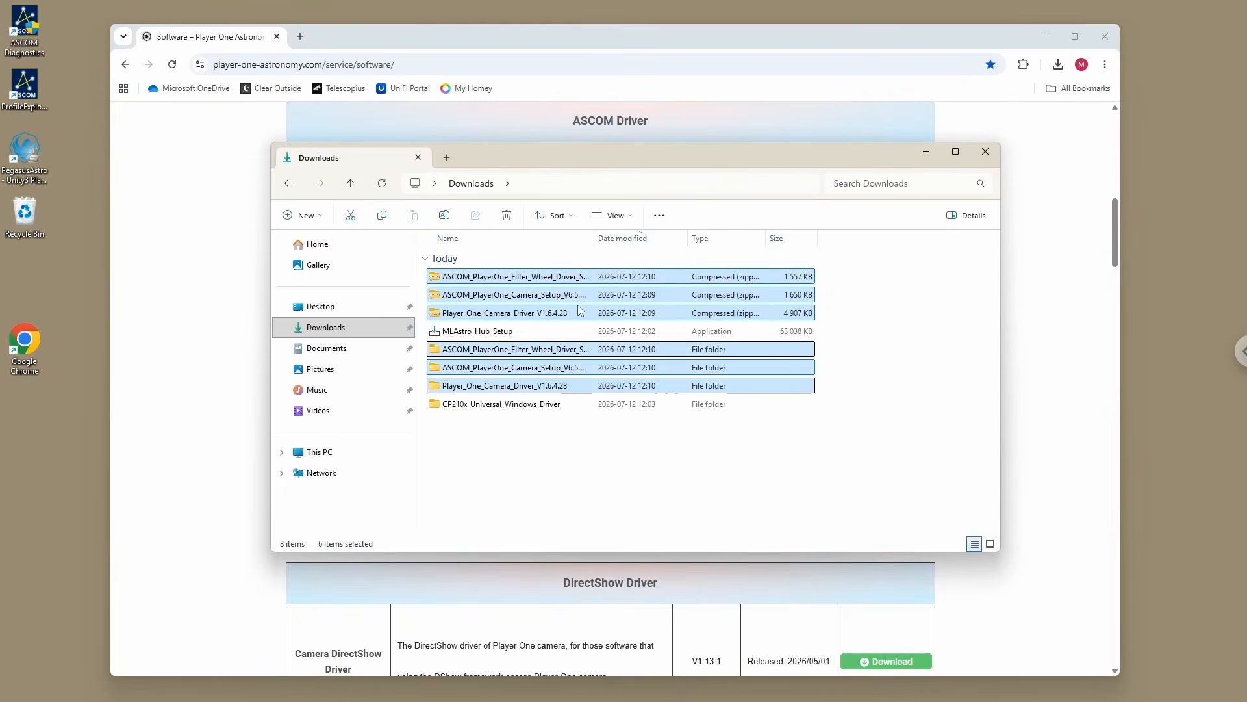
{"action": "left_click", "coordinate": [507, 216]}
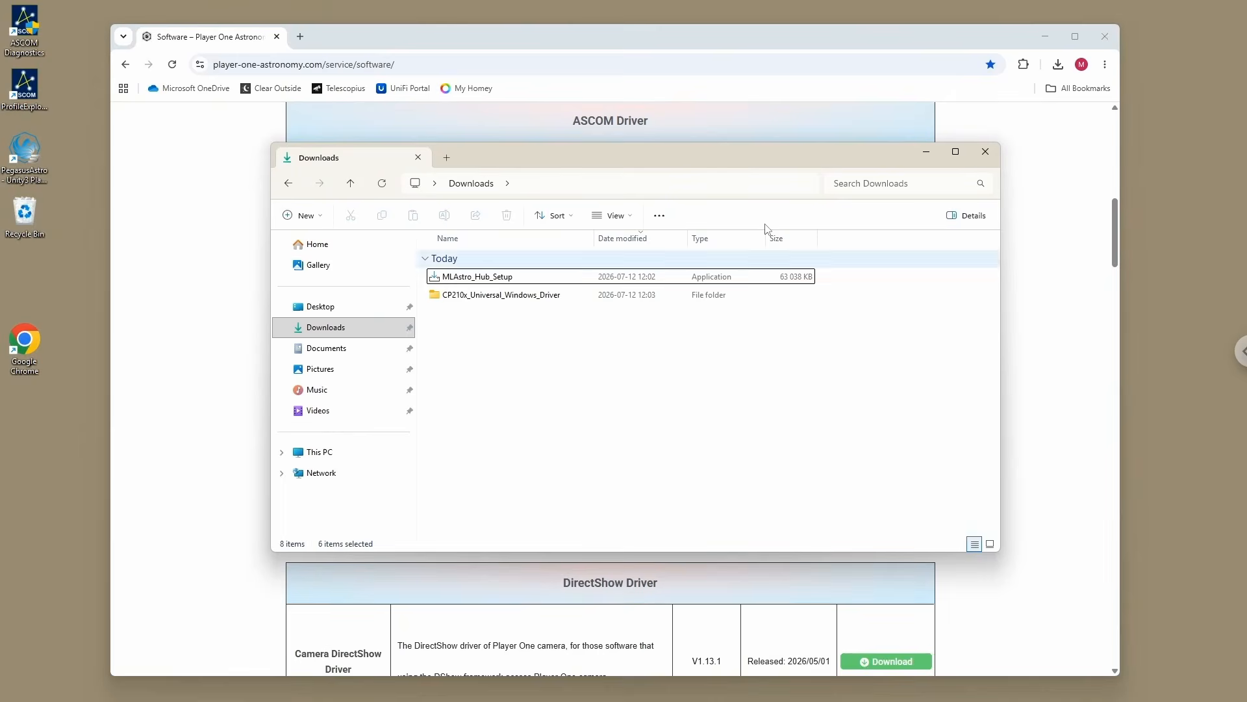
Step: Open the bookmarked Nighttime Imaging 'N' Astronomy download page in the browser and download the N.I.N.A. 3.2 64-bit setup
{"action": "left_click", "coordinate": [1074, 89]}
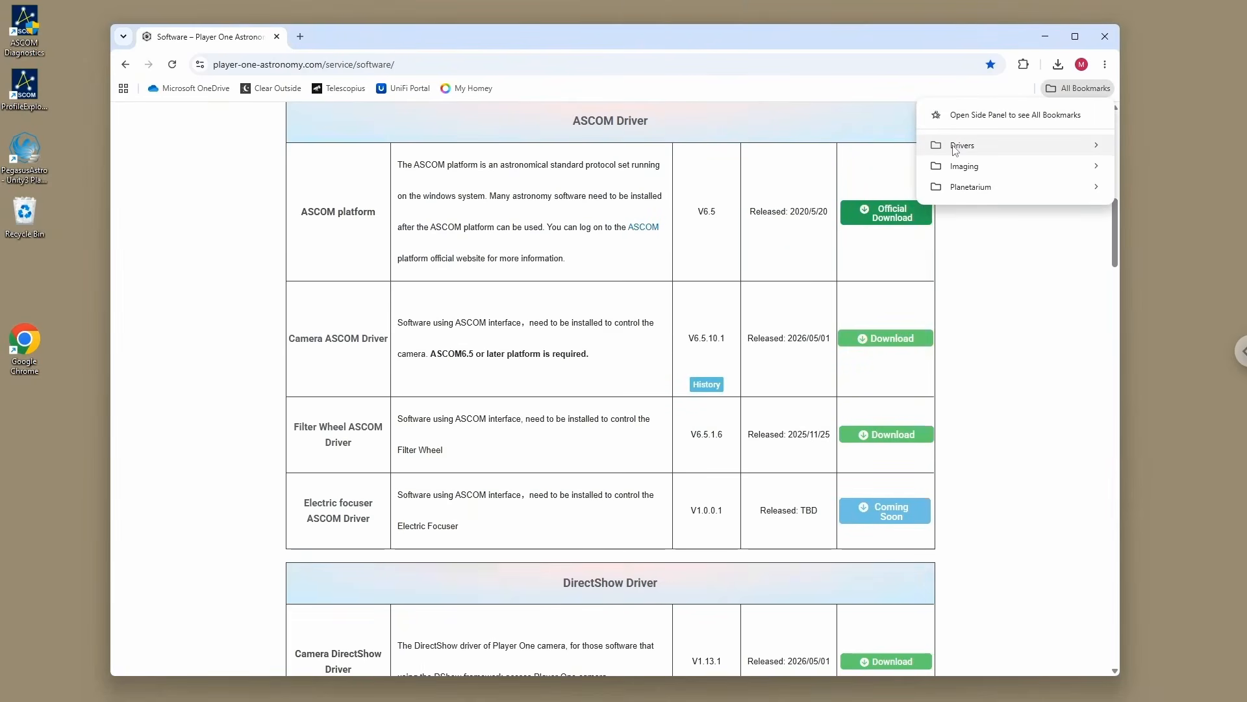
{"action": "mouse_move", "coordinate": [952, 148]}
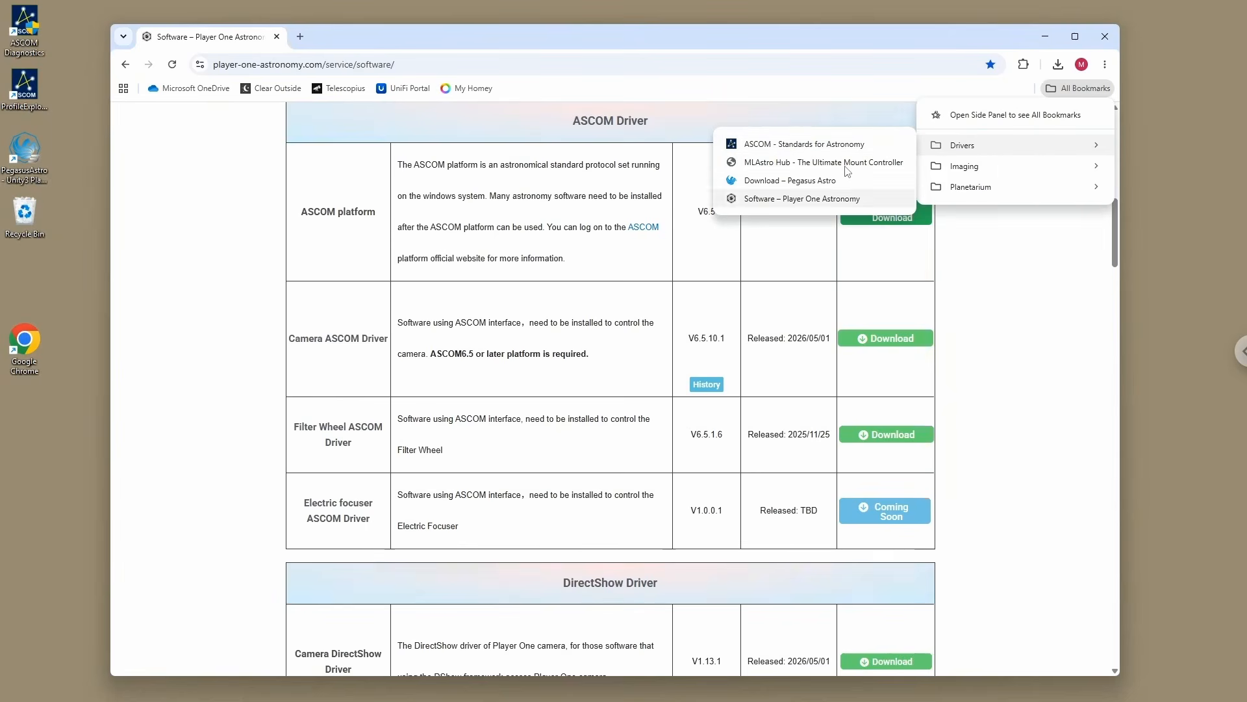
{"action": "mouse_move", "coordinate": [1000, 171]}
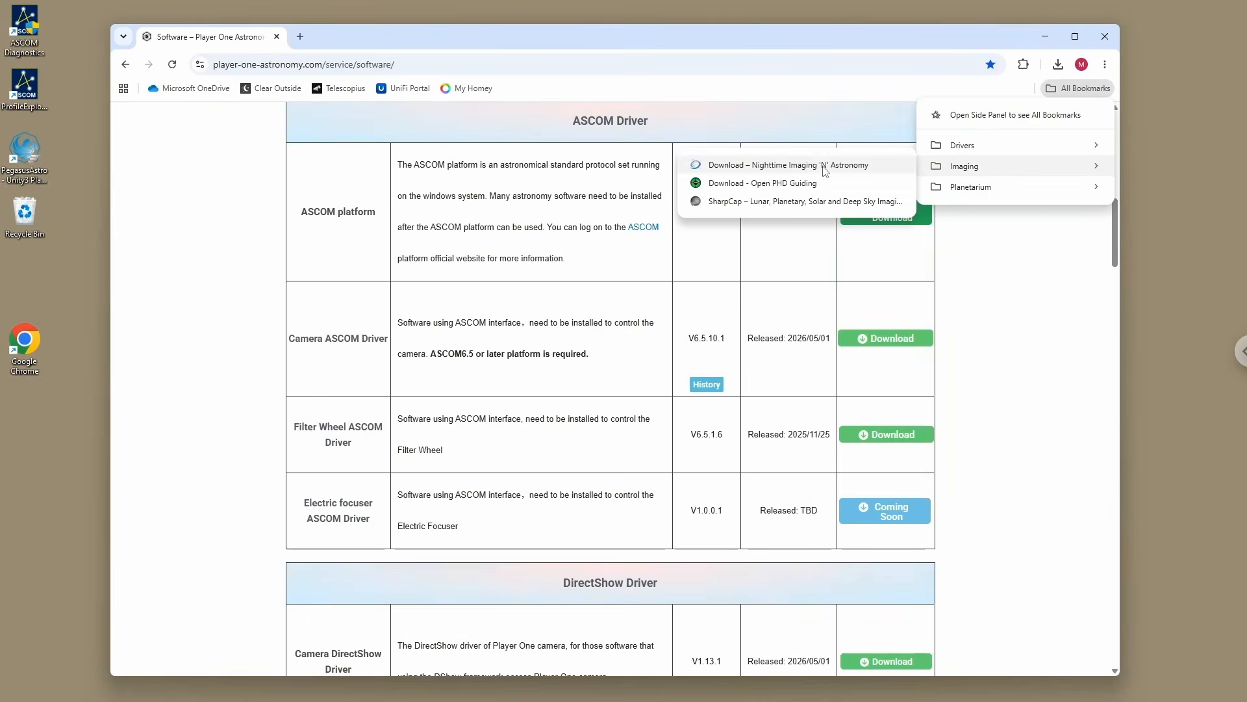
{"action": "left_click", "coordinate": [788, 165]}
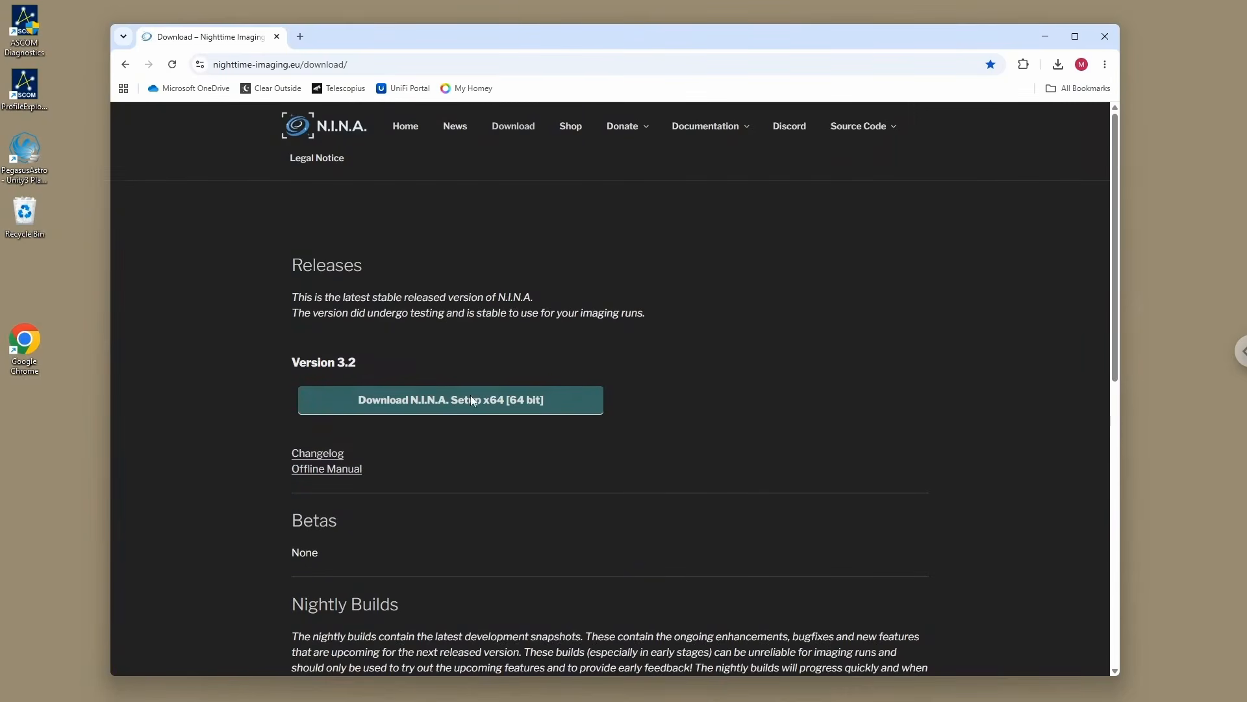
{"action": "left_click", "coordinate": [450, 401]}
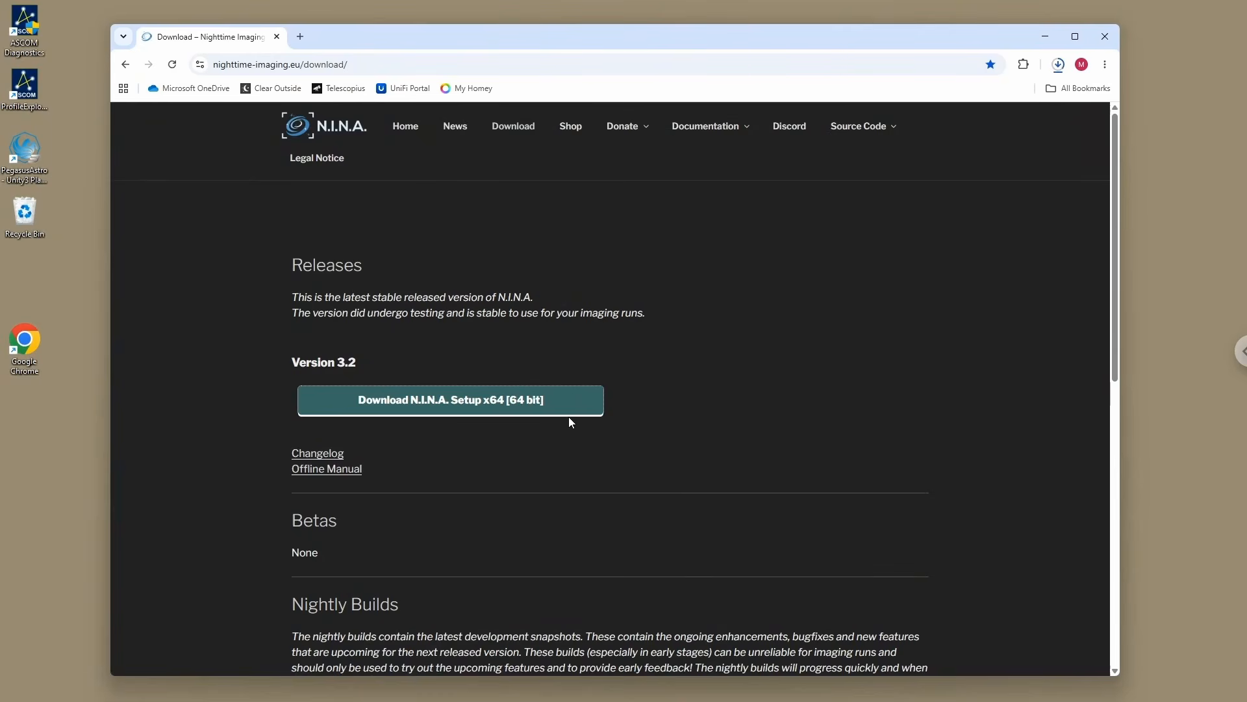
Step: Open the bookmarked Open PHD Guiding download page from the Imaging folder in a new browser tab
{"action": "left_click", "coordinate": [307, 45]}
{"action": "left_click", "coordinate": [1079, 89]}
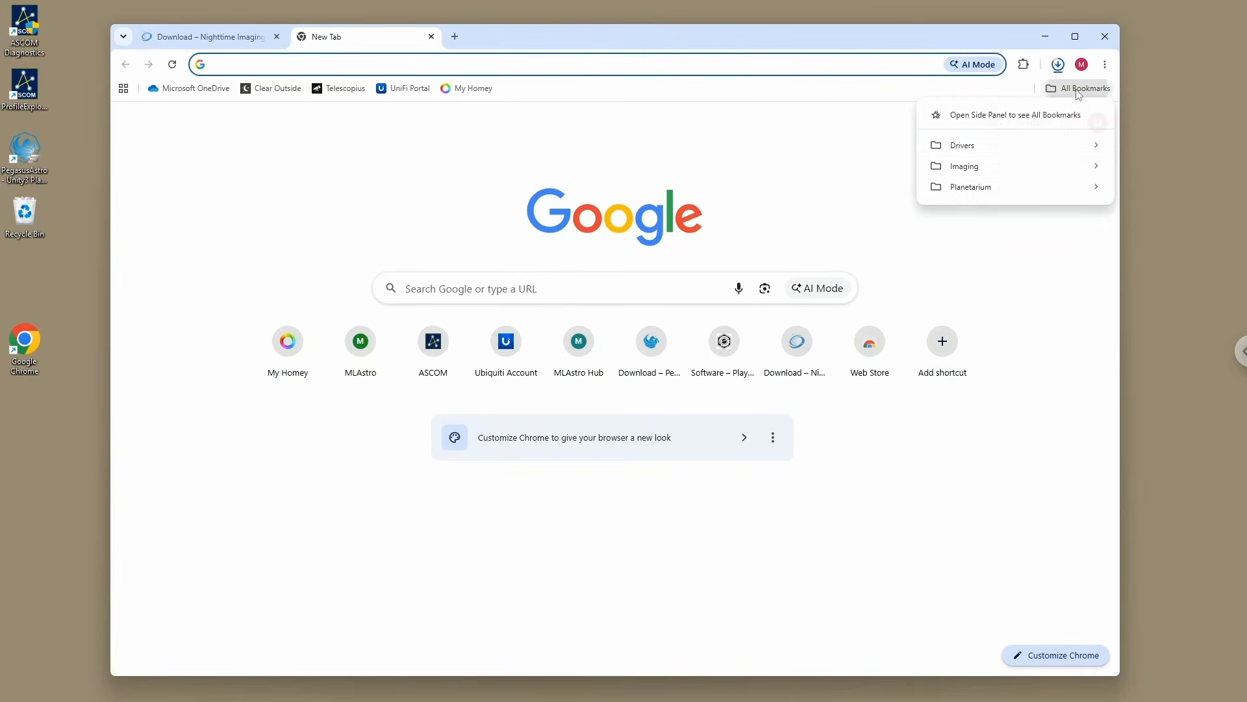
{"action": "mouse_move", "coordinate": [960, 173]}
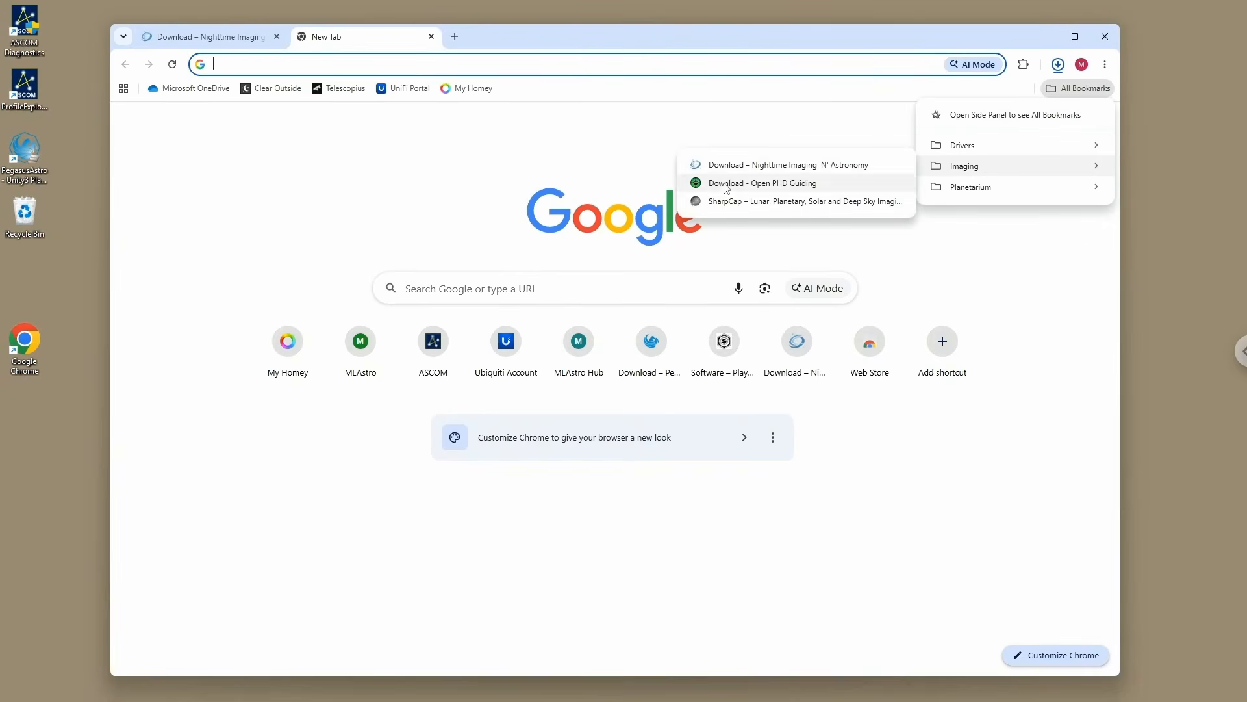
{"action": "left_click", "coordinate": [766, 183]}
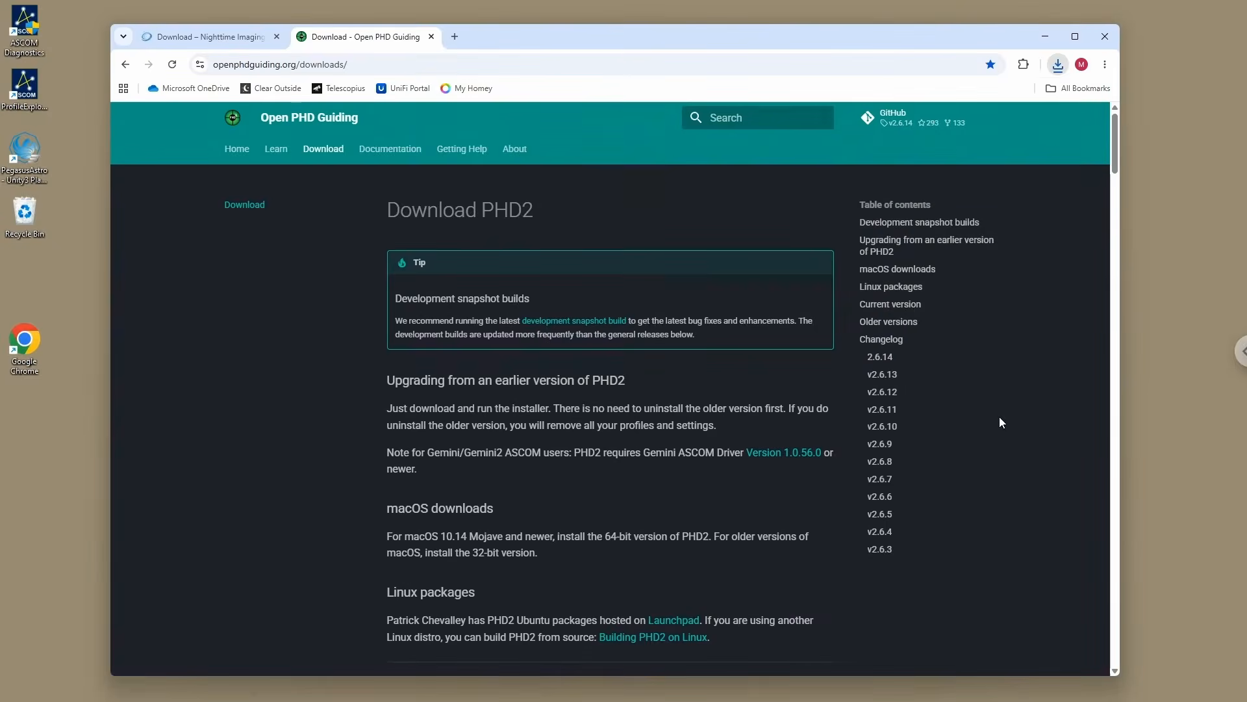
Step: Find the current version section on the PHD2 download page and download v2.6.14 for Windows
{"action": "left_click", "coordinate": [877, 358]}
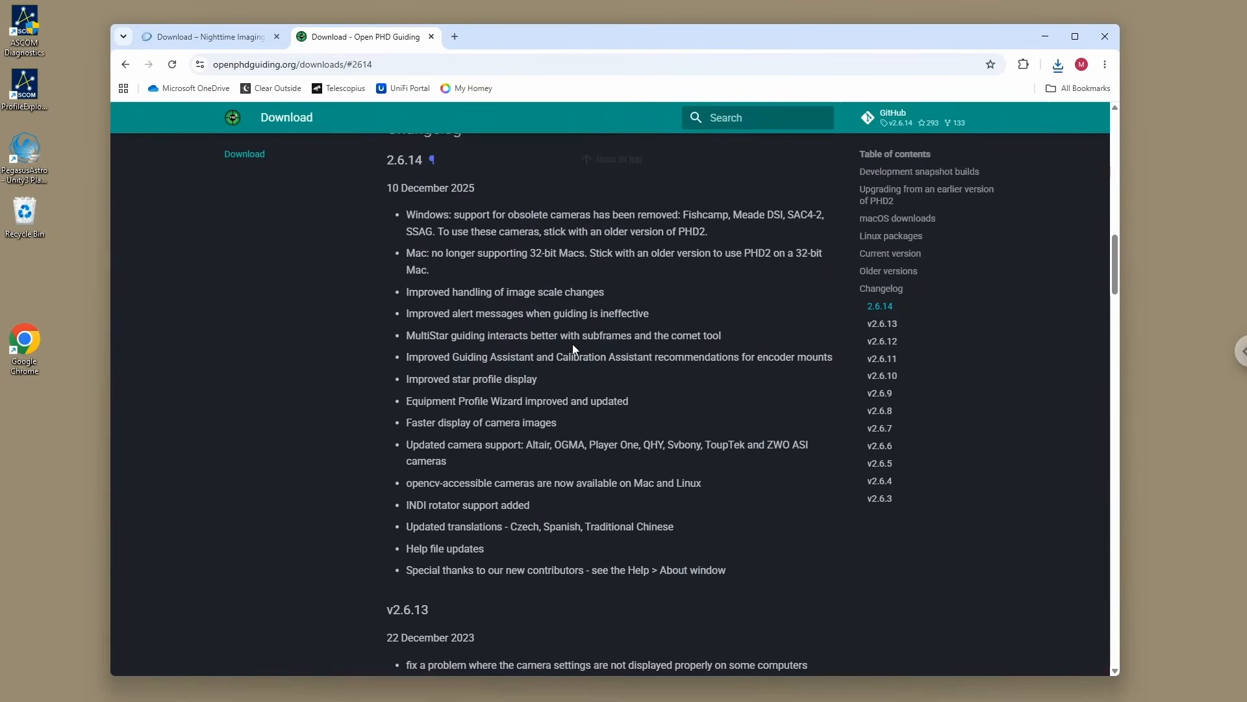
{"action": "scroll", "coordinate": [572, 343], "scroll_direction": "up", "scroll_amount": 2}
{"action": "scroll", "coordinate": [572, 349], "scroll_direction": "up", "scroll_amount": 6}
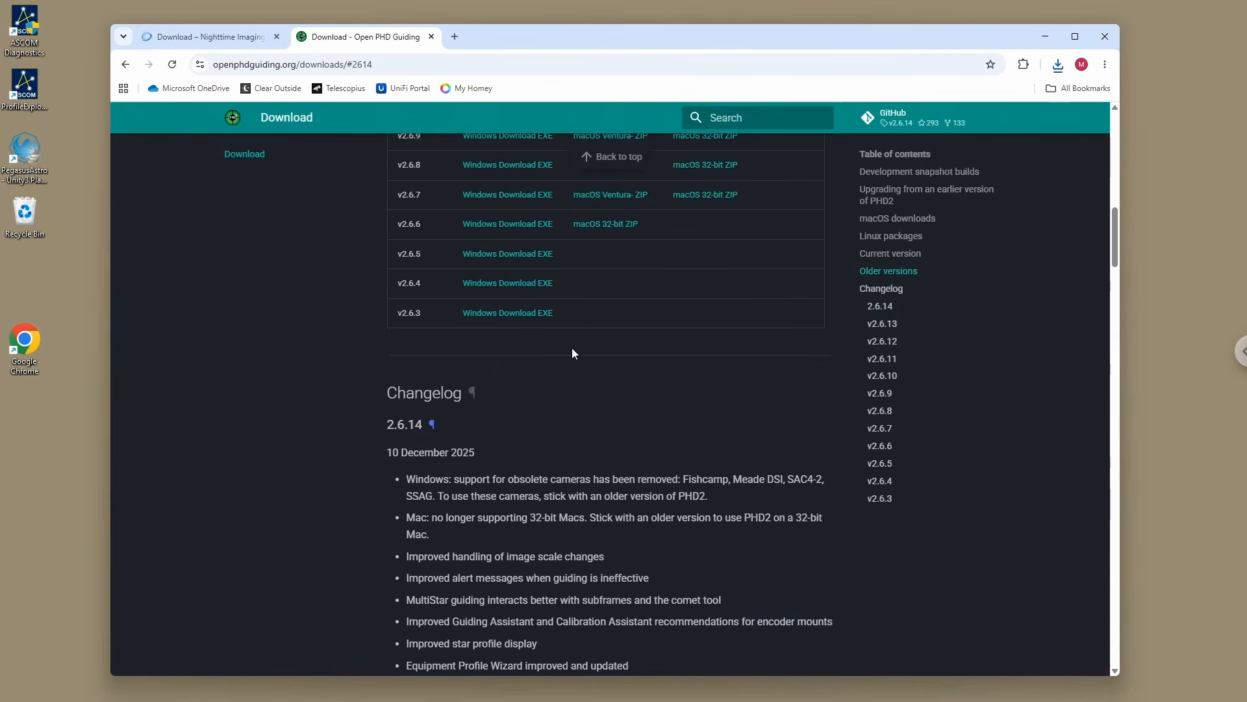
{"action": "scroll", "coordinate": [572, 349], "scroll_direction": "up", "scroll_amount": 2}
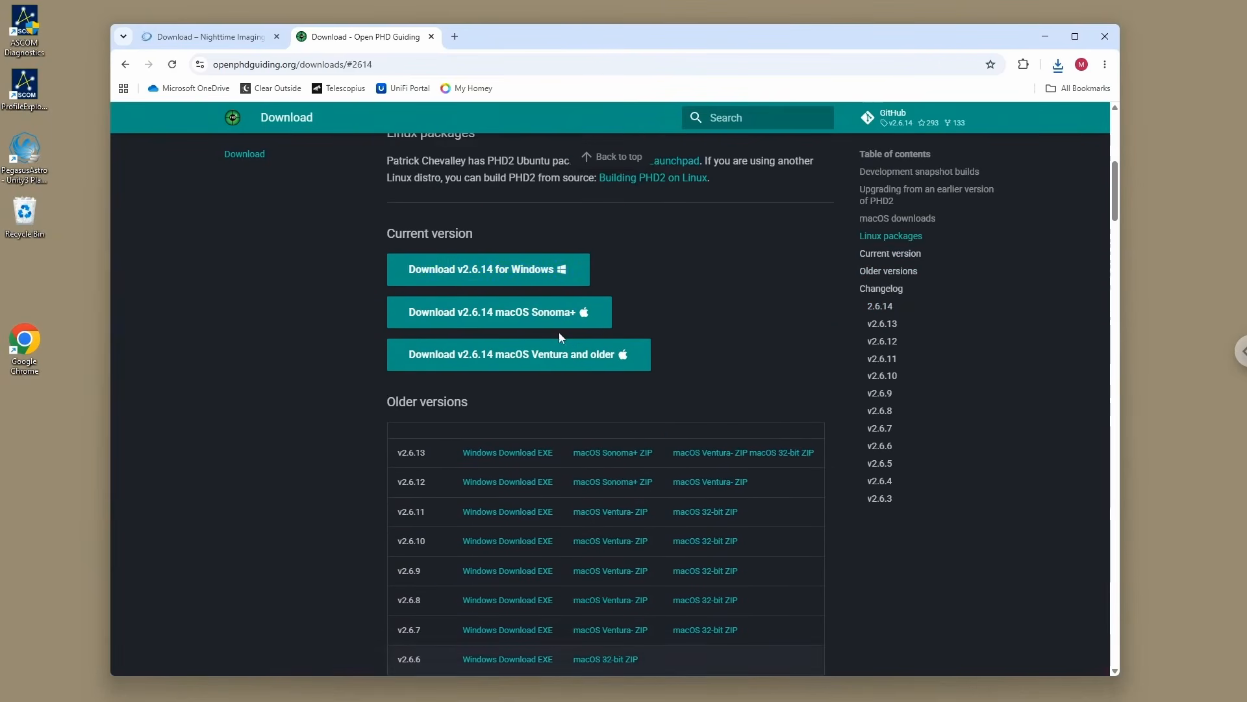
{"action": "left_click", "coordinate": [453, 271]}
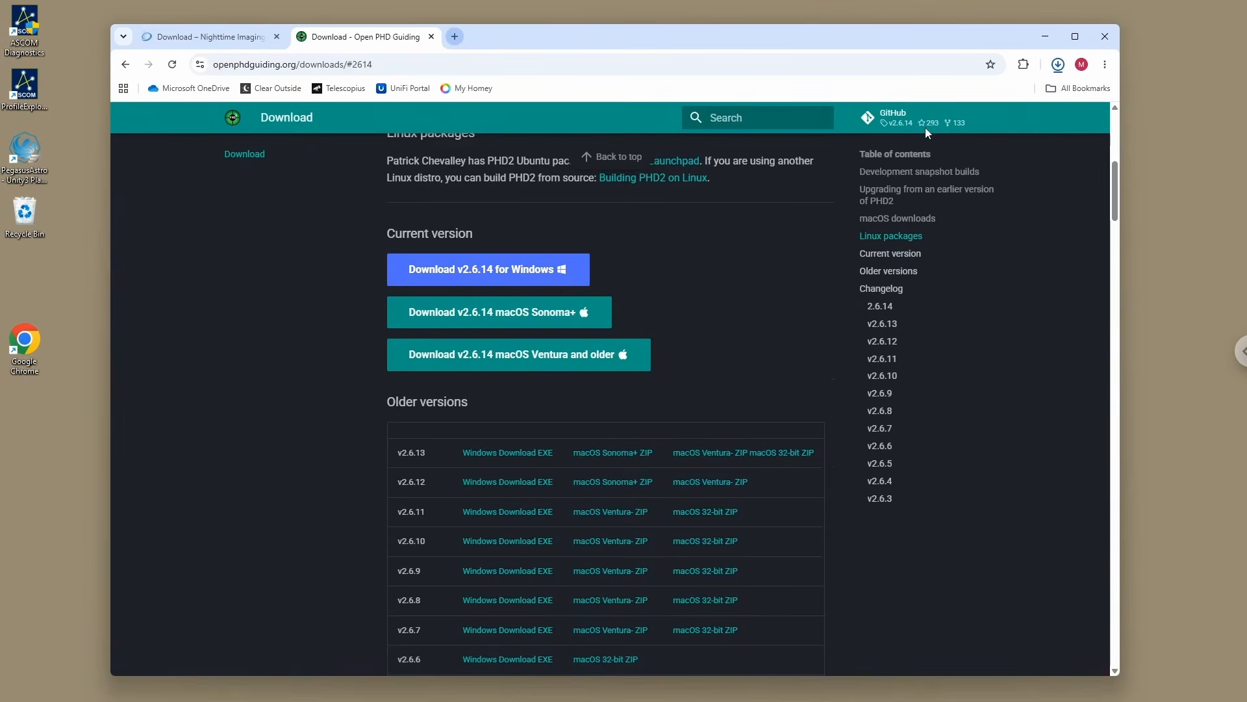
Step: Open the bookmarked SharpCap site from the Imaging folder in a new tab and download SharpCap 4.1.14310.0 64-bit
{"action": "key", "text": "ctrl+t"}
{"action": "left_click", "coordinate": [1078, 88]}
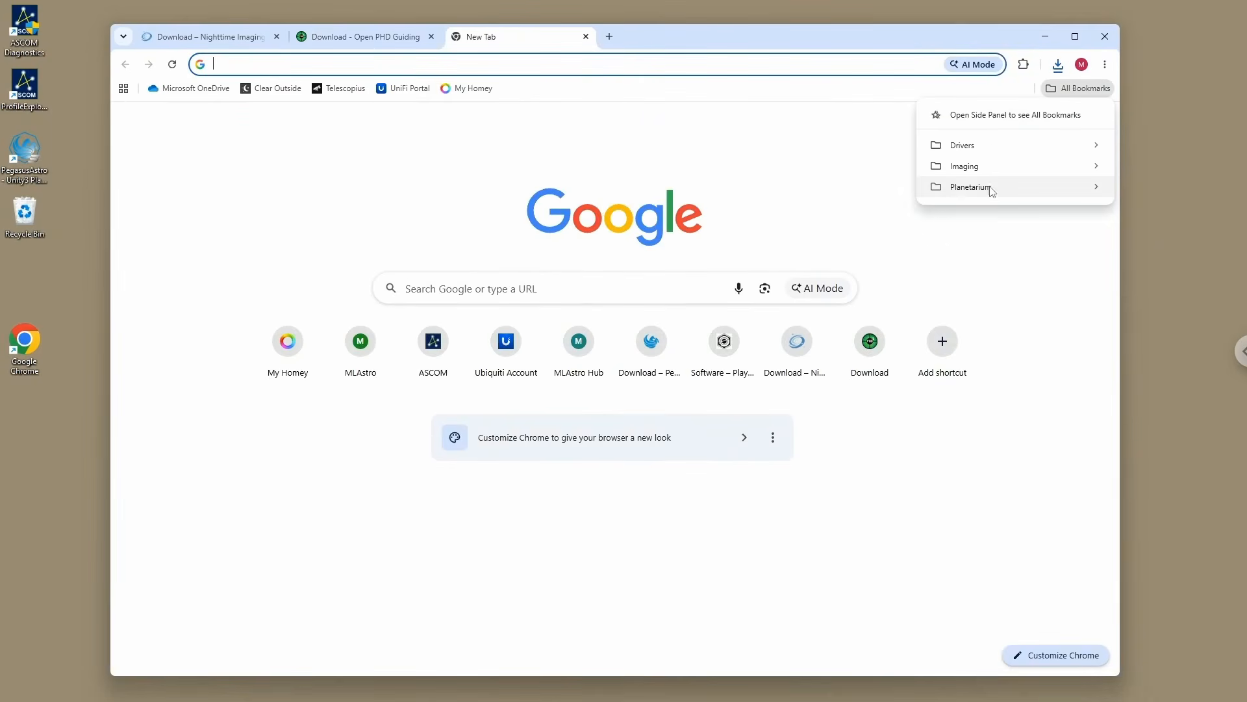
{"action": "mouse_move", "coordinate": [935, 170]}
{"action": "left_click", "coordinate": [723, 206]}
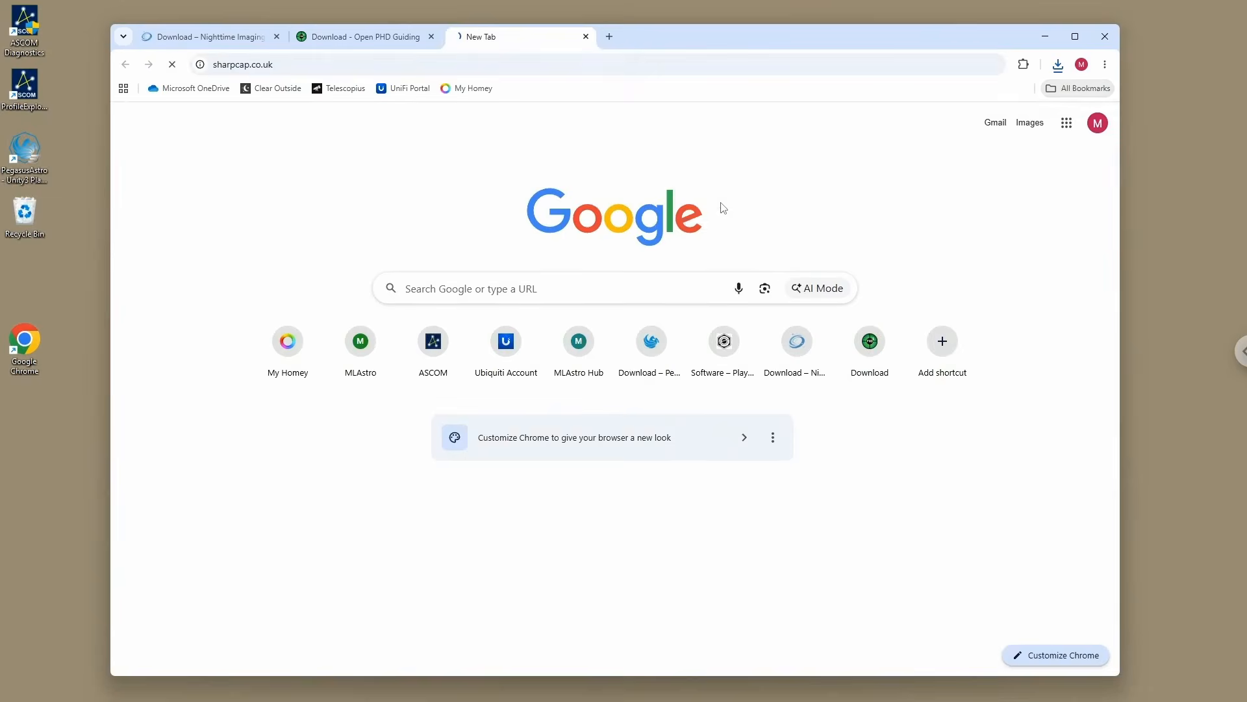
{"action": "left_click", "coordinate": [278, 449]}
{"action": "scroll", "coordinate": [633, 453], "scroll_direction": "down", "scroll_amount": 4}
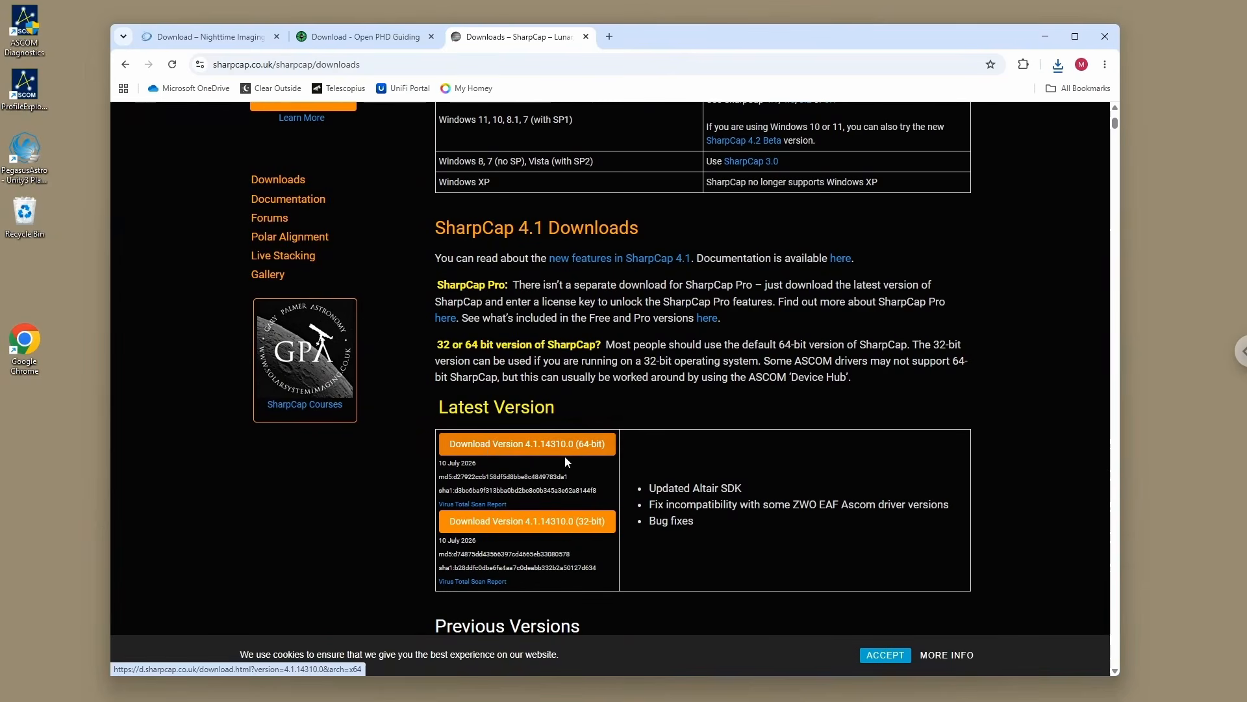
{"action": "left_click", "coordinate": [490, 447]}
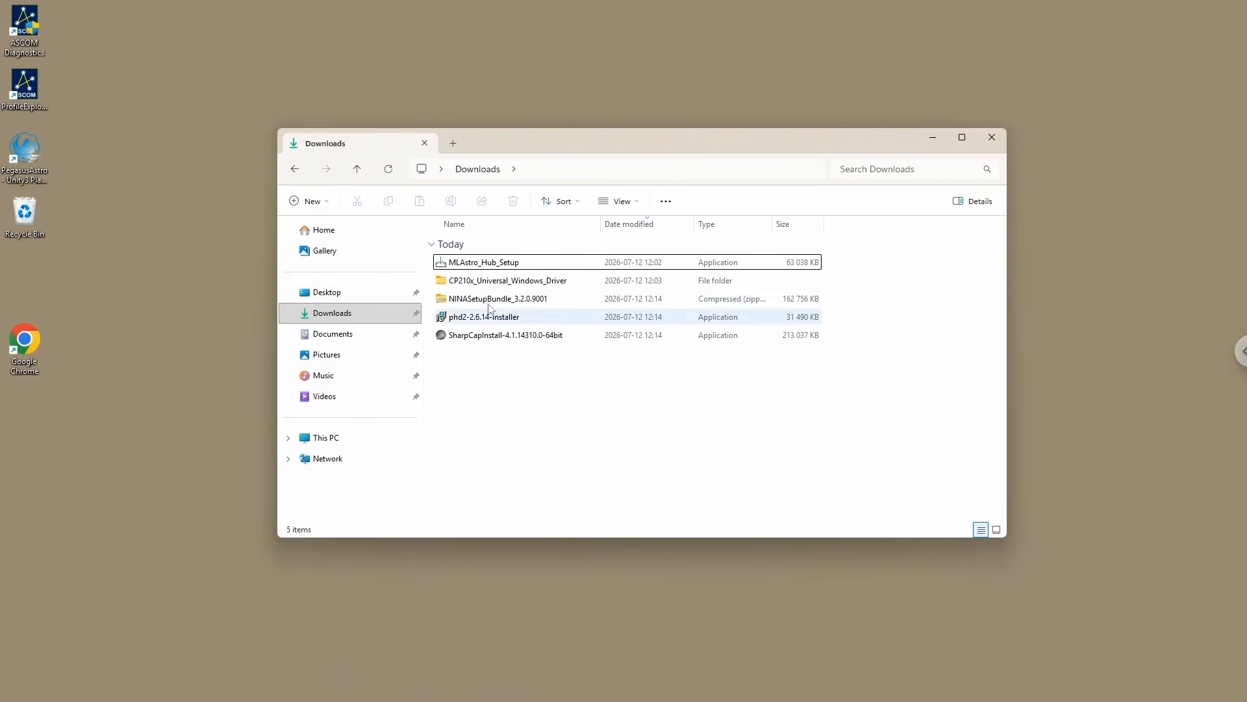
Step: Extract the NINASetupBundle_3.2.0.9001 archive in Downloads to its default folder in File Explorer
{"action": "left_click_drag", "start_coordinate": [533, 300], "coordinate": [583, 394]}
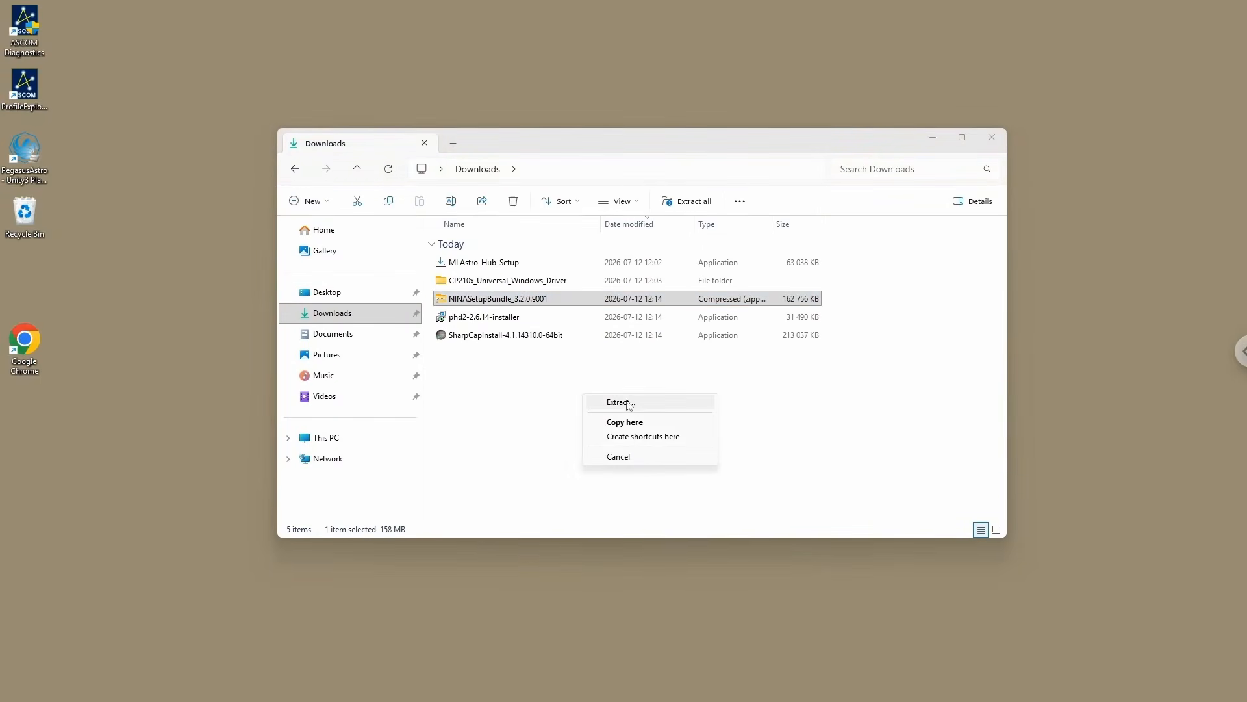
{"action": "left_click", "coordinate": [629, 403]}
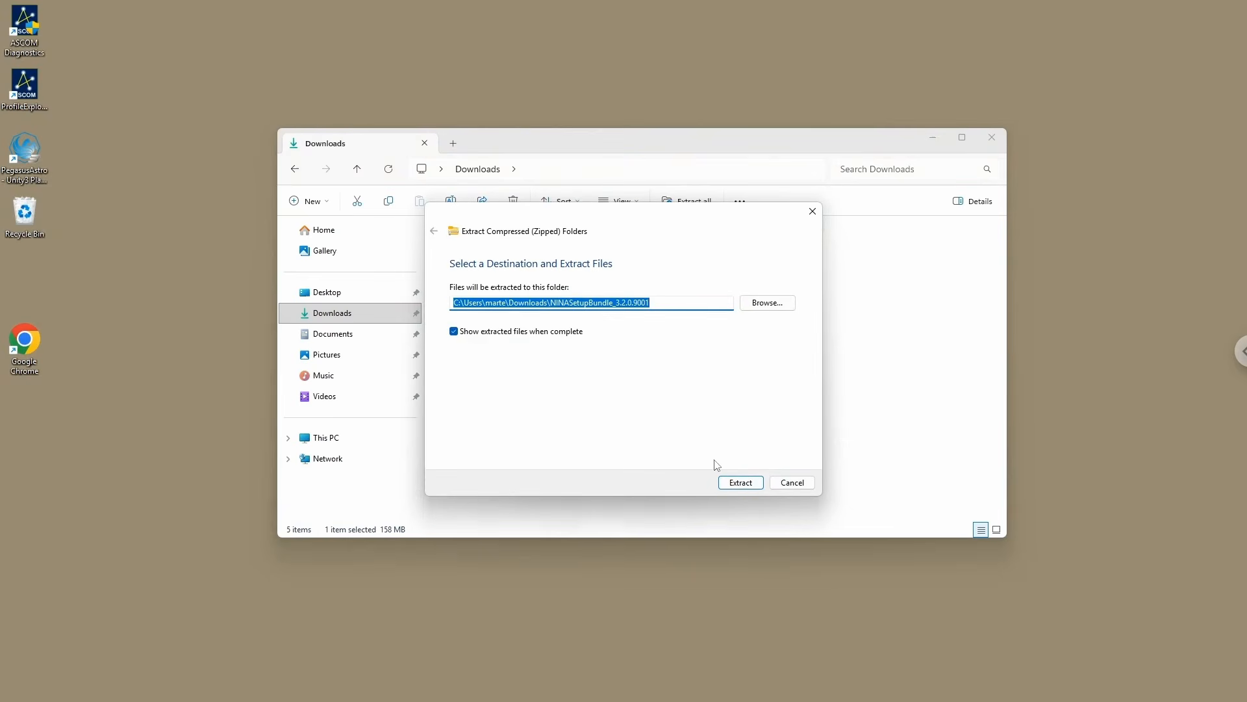
{"action": "left_click", "coordinate": [741, 484]}
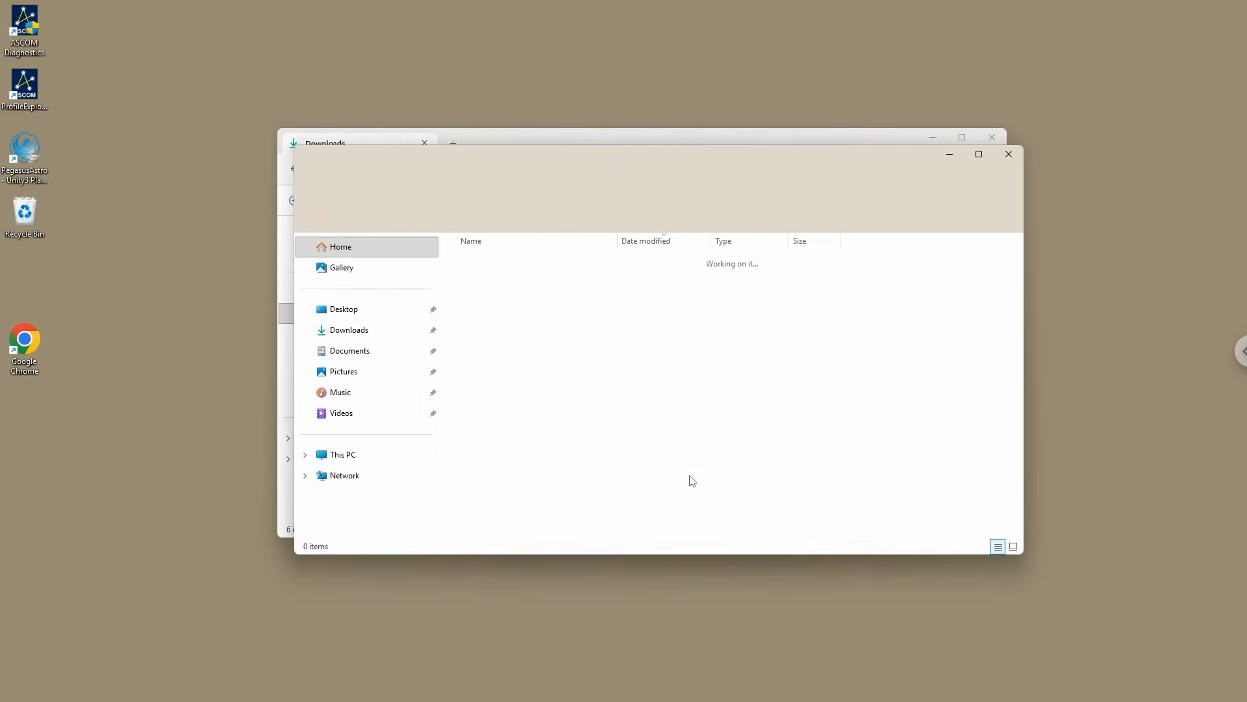
Step: Install N.I.N.A. from the extracted NINASetupBundle, accepting the license terms and the elevation request, and close the installer and extracted folder
{"action": "left_click", "coordinate": [512, 282]}
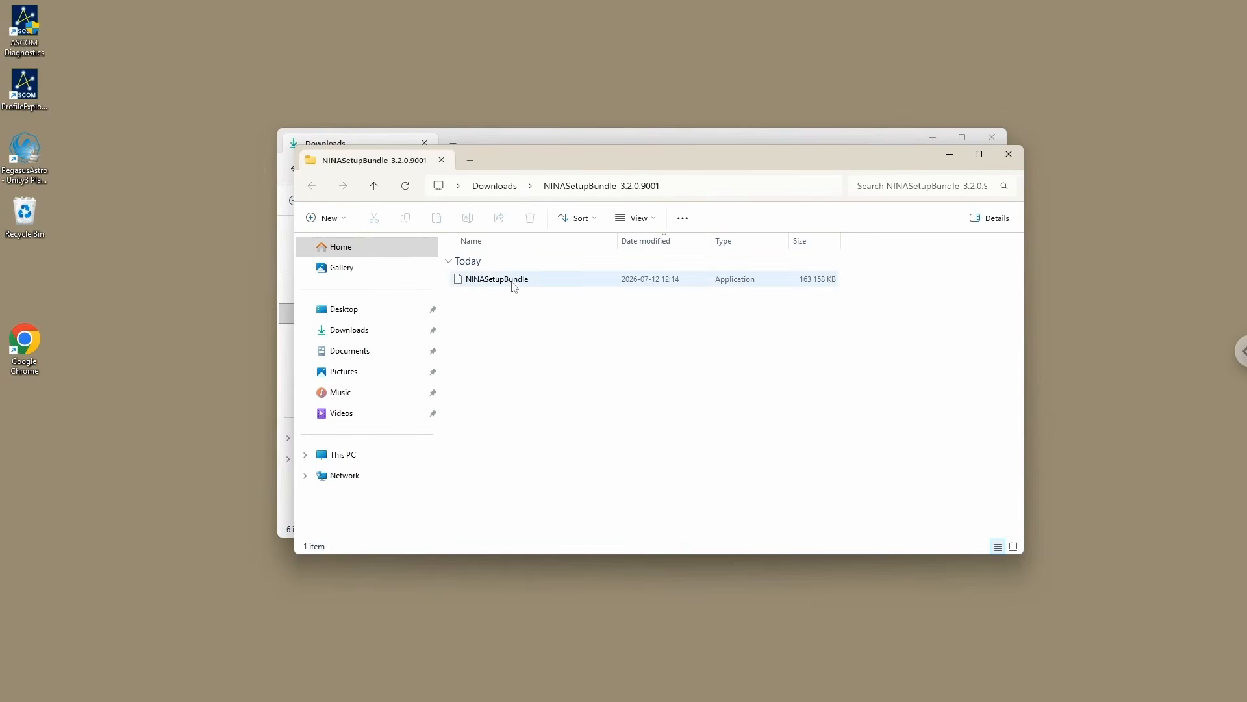
{"action": "double_click", "coordinate": [492, 282]}
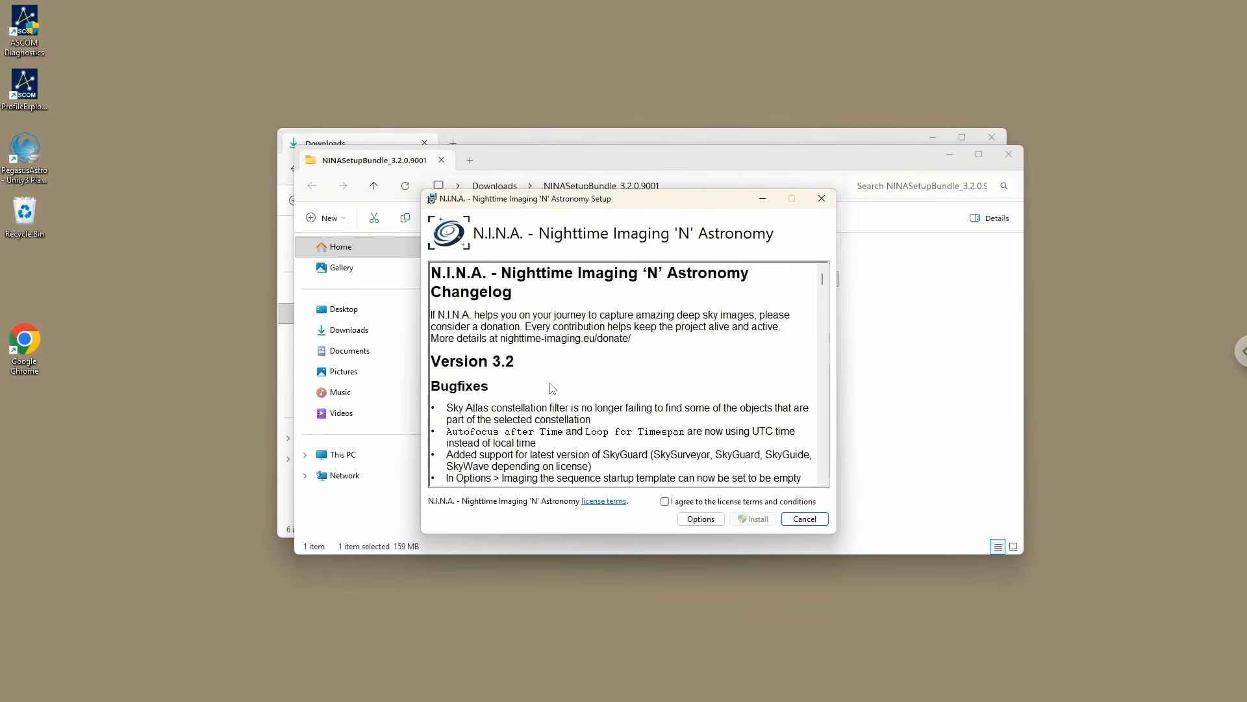
{"action": "left_click", "coordinate": [666, 503]}
{"action": "left_click_drag", "start_coordinate": [612, 208], "coordinate": [594, 198]}
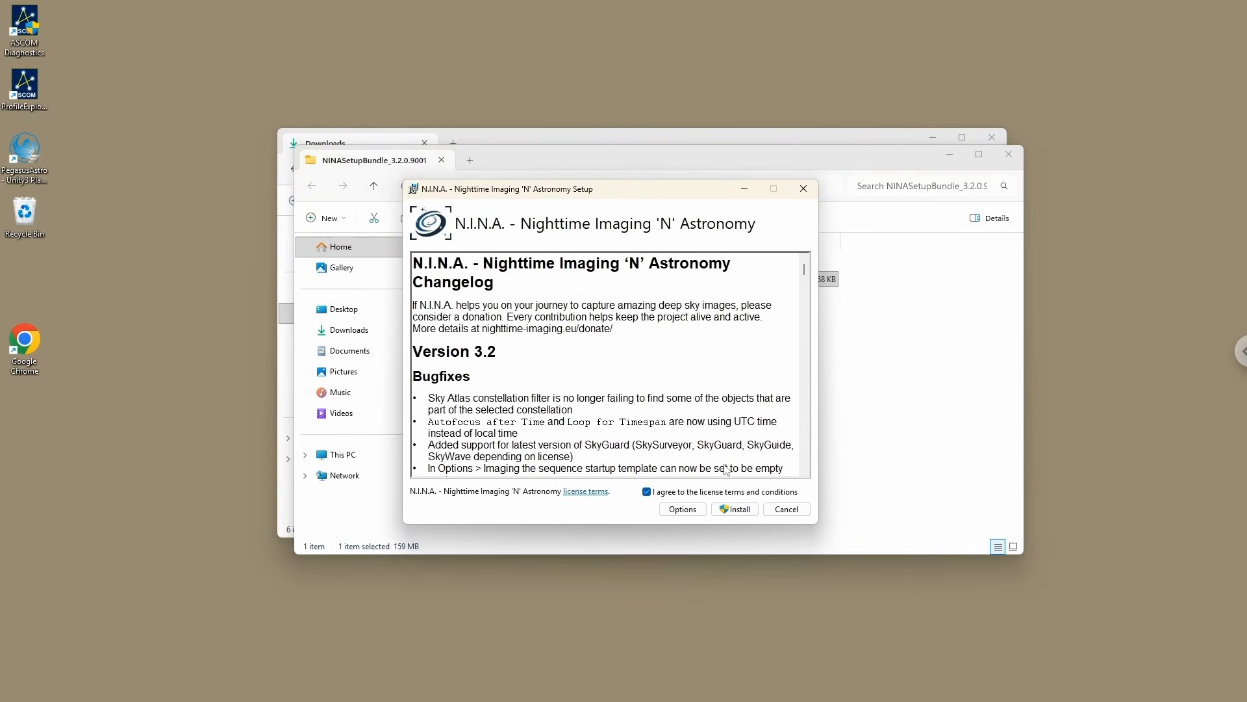
{"action": "left_click", "coordinate": [749, 515]}
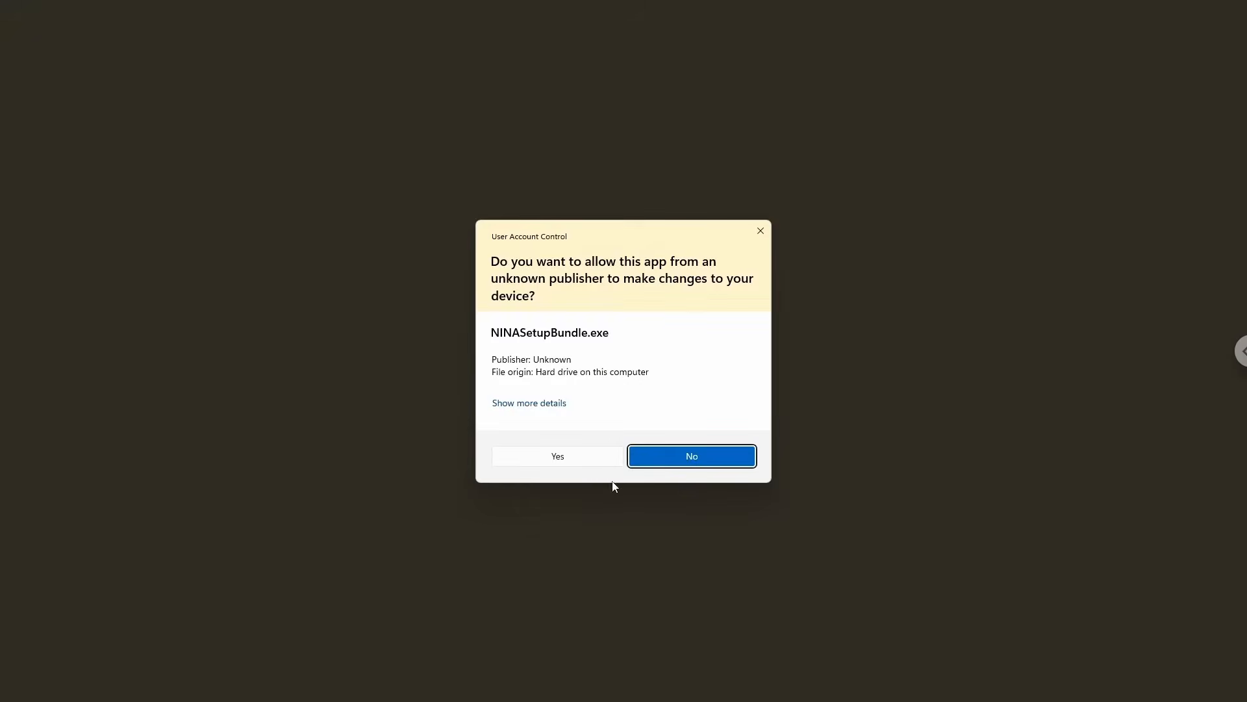
{"action": "left_click", "coordinate": [596, 459]}
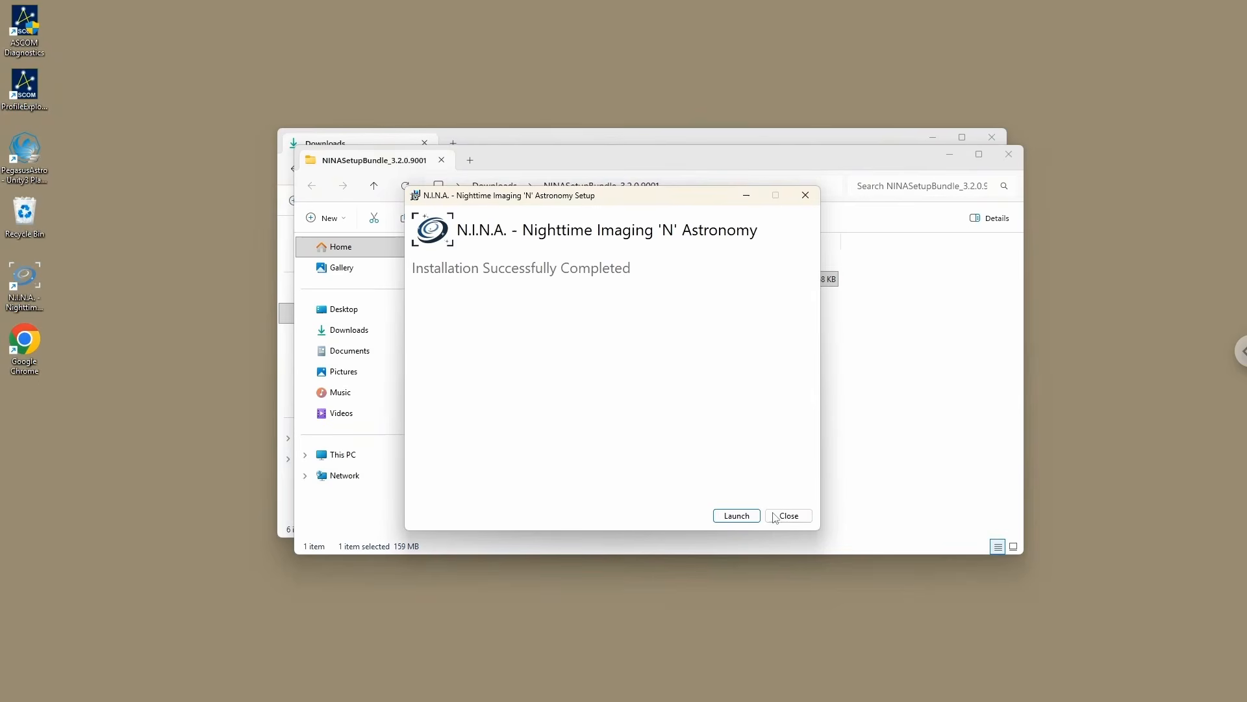
{"action": "left_click", "coordinate": [795, 516]}
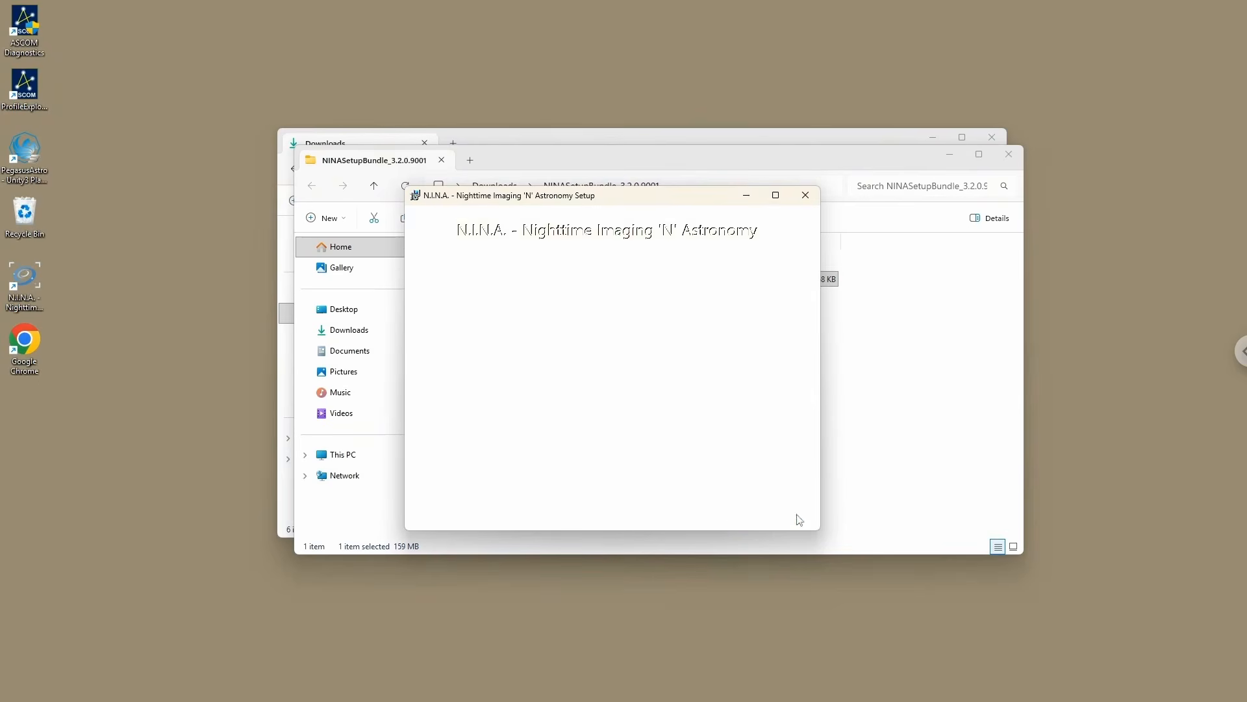
{"action": "left_click", "coordinate": [1008, 159]}
{"action": "left_click_drag", "start_coordinate": [686, 143], "coordinate": [663, 154]}
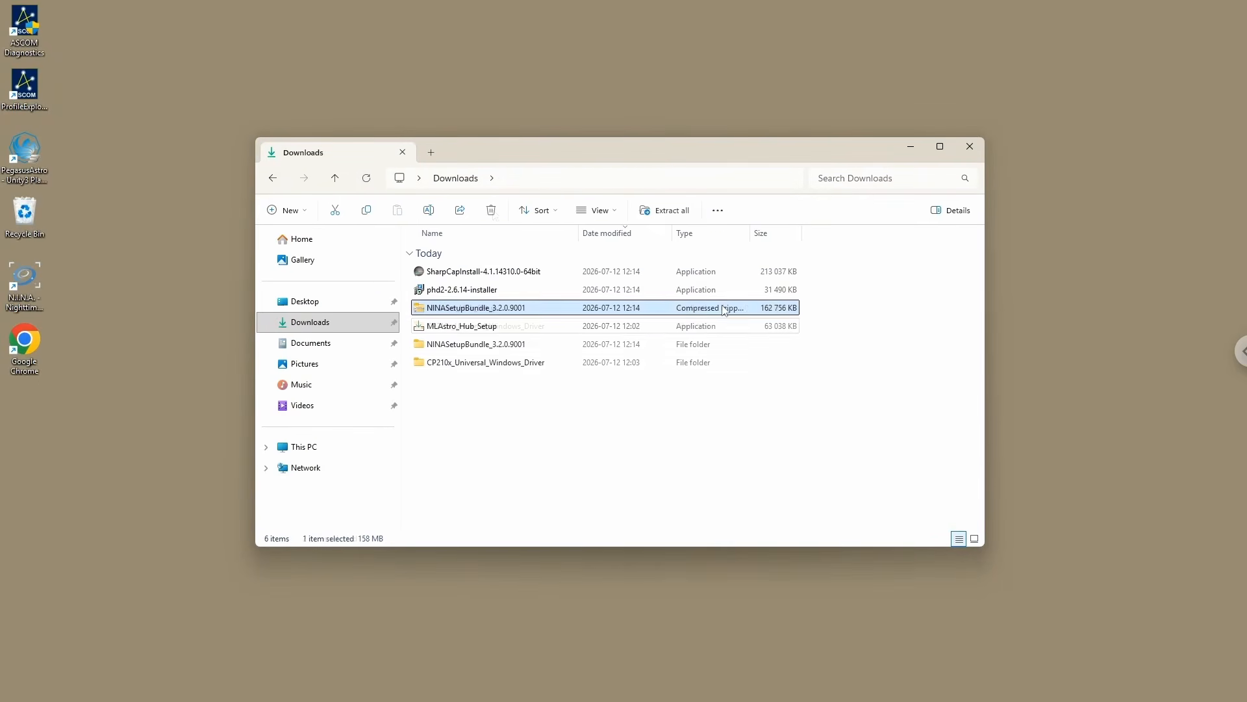
Step: Run phd2-2.6.14-installer from Downloads and install PHD 2 with the default destination and PHD Guiding 2 Start Menu folder
{"action": "double_click", "coordinate": [451, 290]}
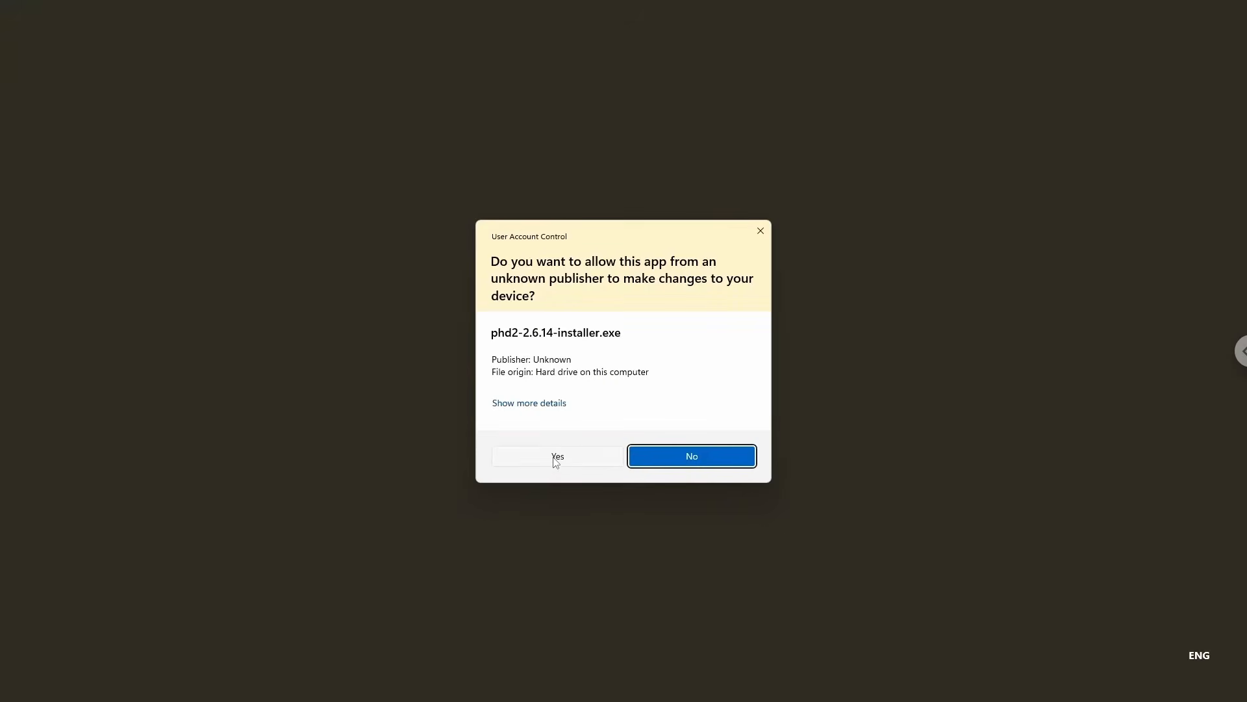
{"action": "left_click", "coordinate": [557, 458]}
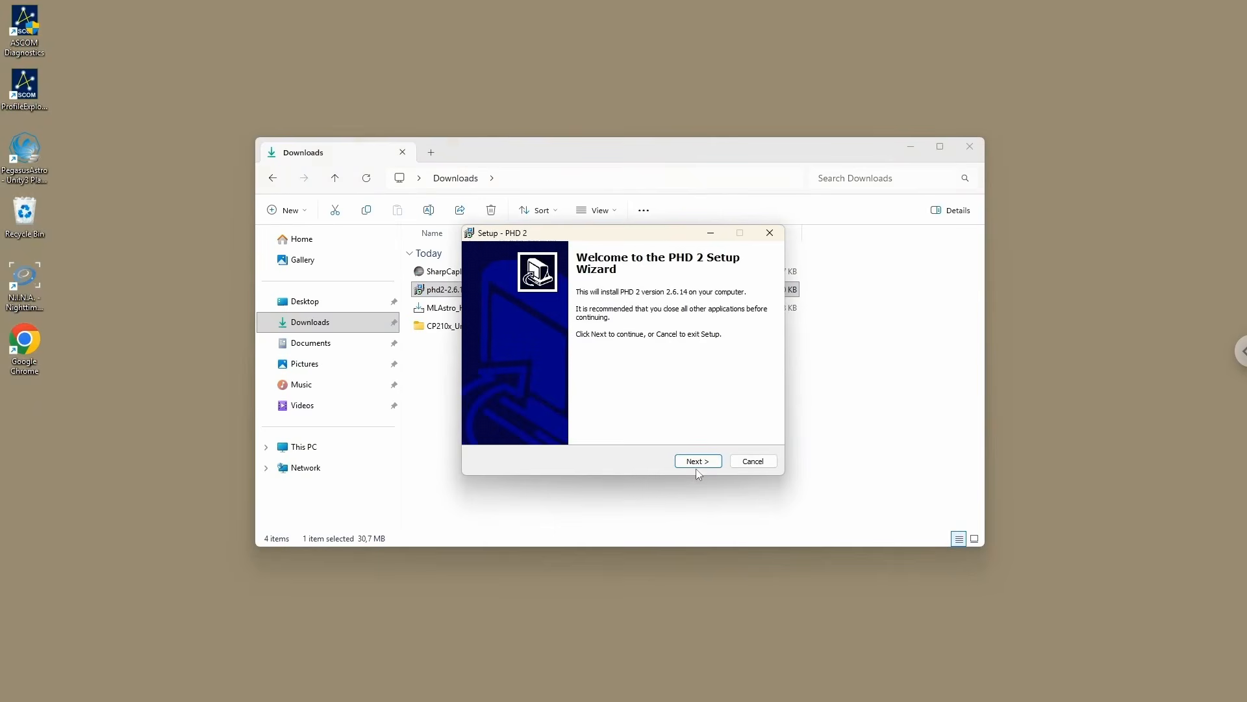
{"action": "left_click", "coordinate": [697, 464]}
{"action": "left_click", "coordinate": [707, 462]}
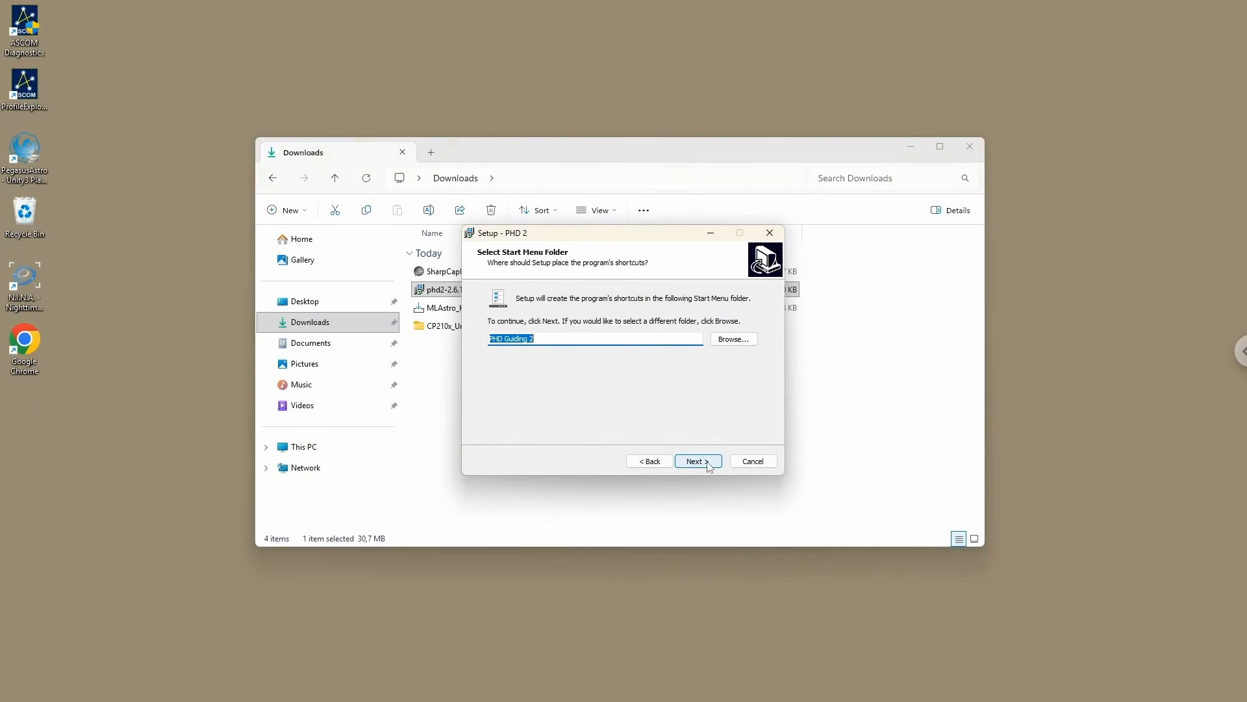
{"action": "left_click", "coordinate": [702, 464]}
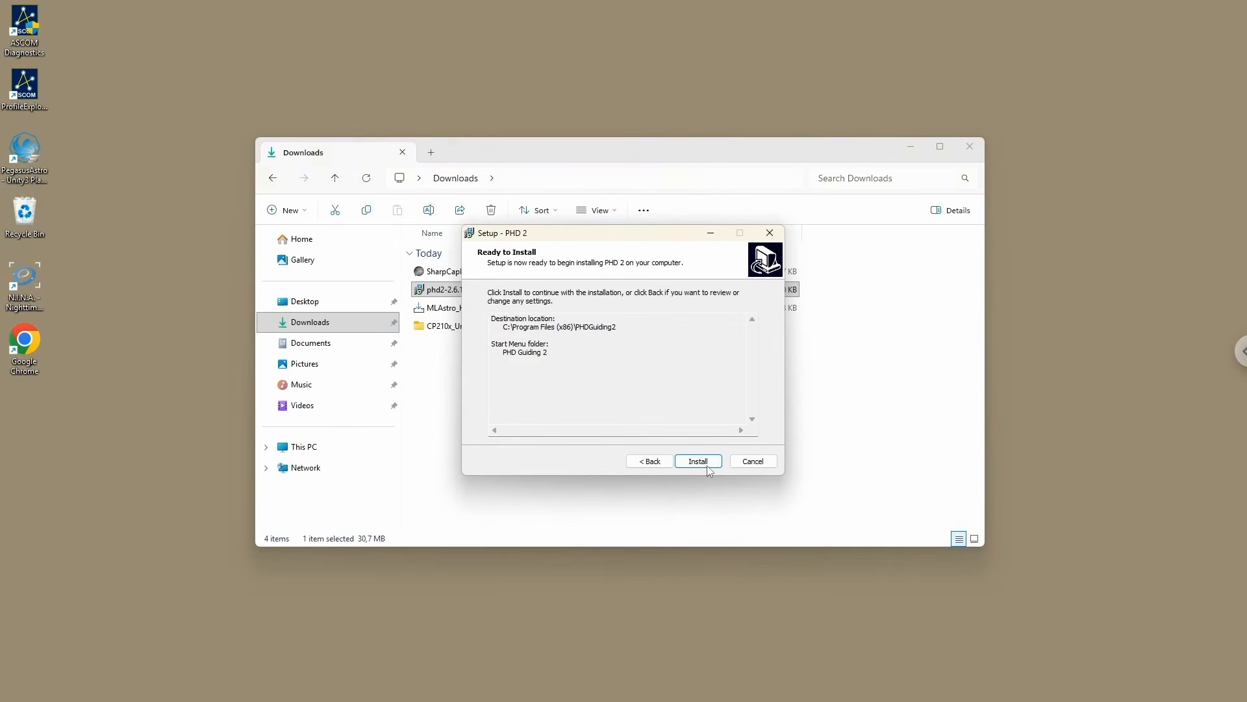
{"action": "left_click", "coordinate": [695, 462]}
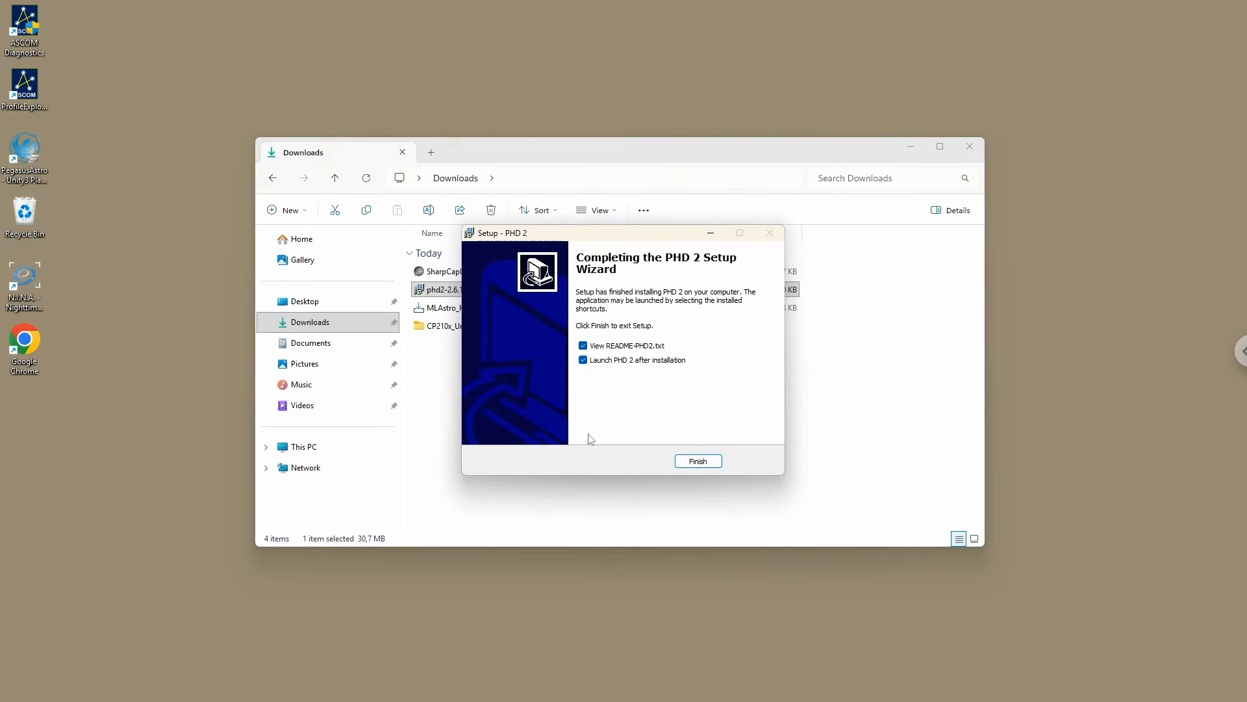
Step: Finish the PHD 2 setup with viewing README-PHD2.txt and launching PHD 2 both turned off
{"action": "left_click", "coordinate": [611, 347]}
{"action": "left_click", "coordinate": [610, 360]}
{"action": "left_click", "coordinate": [706, 461]}
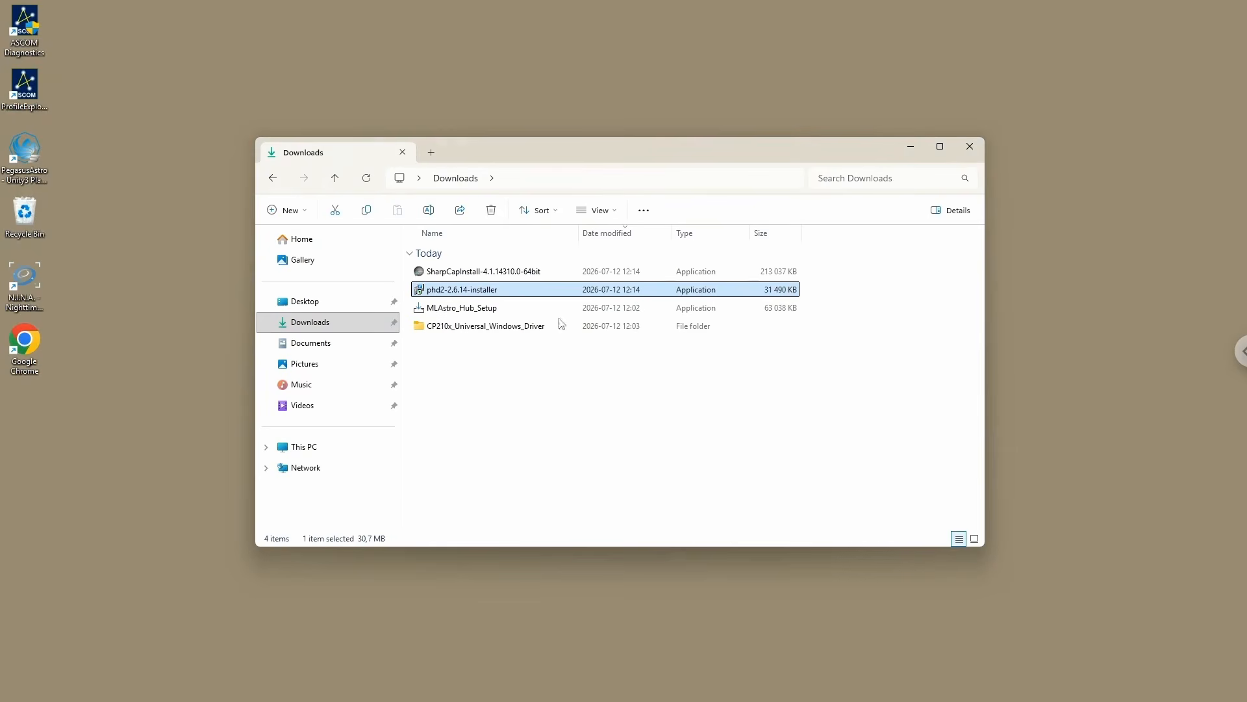
Step: Install SharpCap 4.1 (64 bit) from its installer in Downloads, accepting the license terms, and close the setup without launching
{"action": "mouse_move", "coordinate": [627, 148]}
{"action": "left_mouse_down"}
{"action": "mouse_move", "coordinate": [603, 151]}
{"action": "mouse_move", "coordinate": [628, 147]}
{"action": "left_mouse_up"}
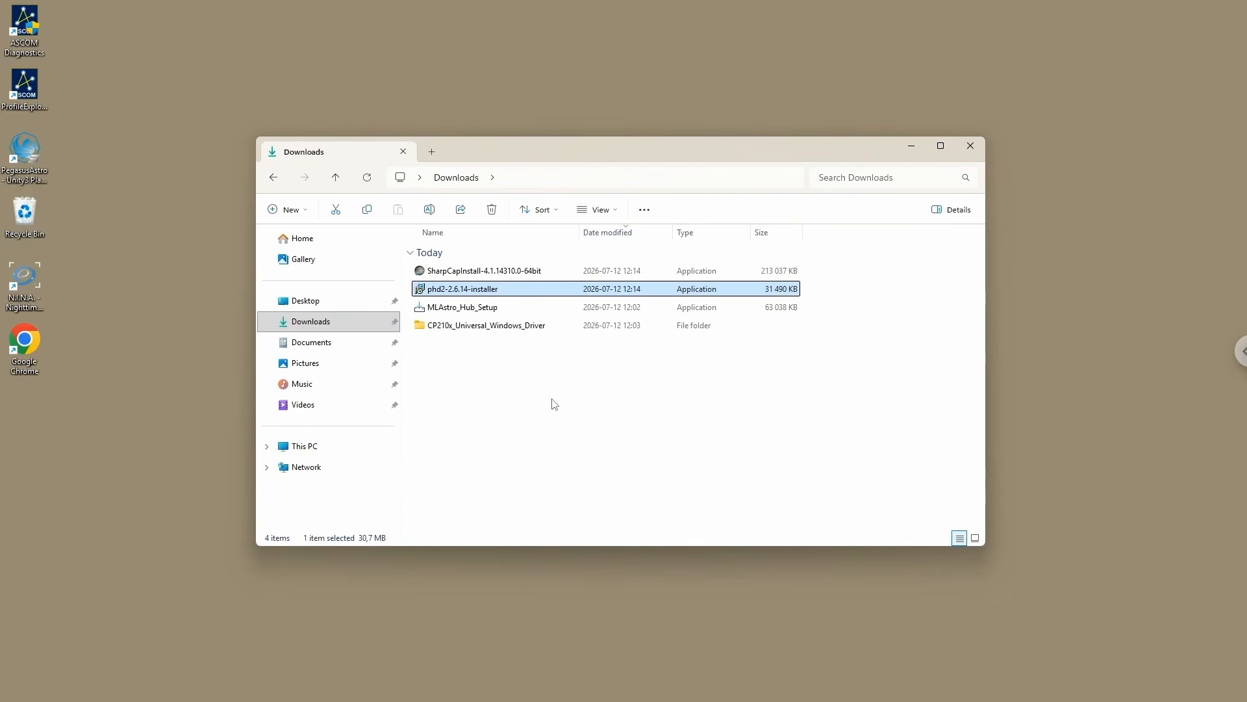
{"action": "double_click", "coordinate": [467, 272]}
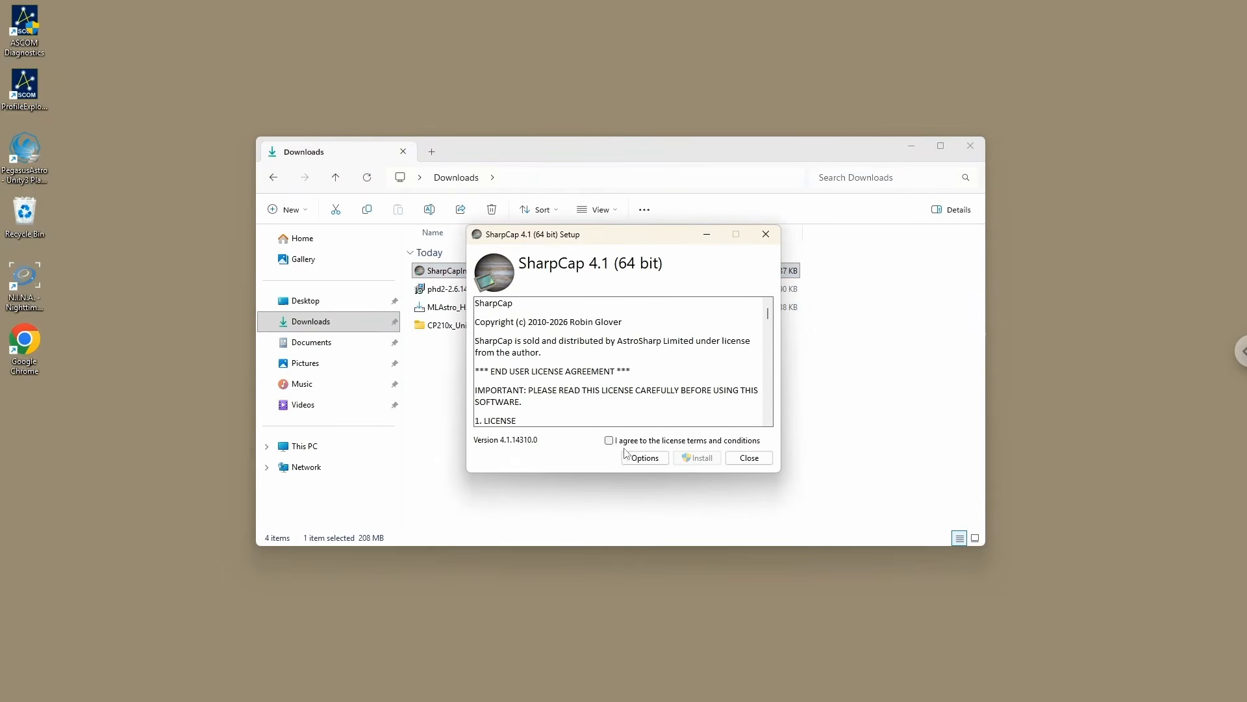
{"action": "left_click", "coordinate": [609, 441]}
{"action": "left_click", "coordinate": [697, 458]}
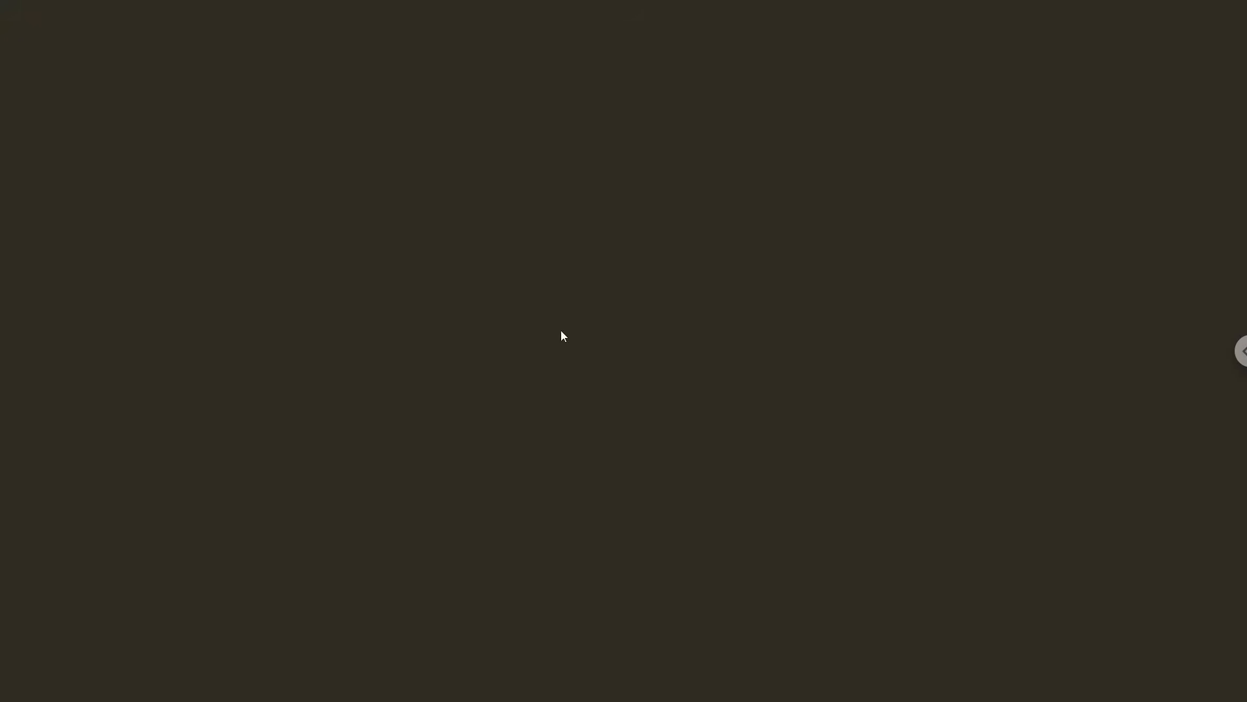
{"action": "left_click", "coordinate": [580, 457]}
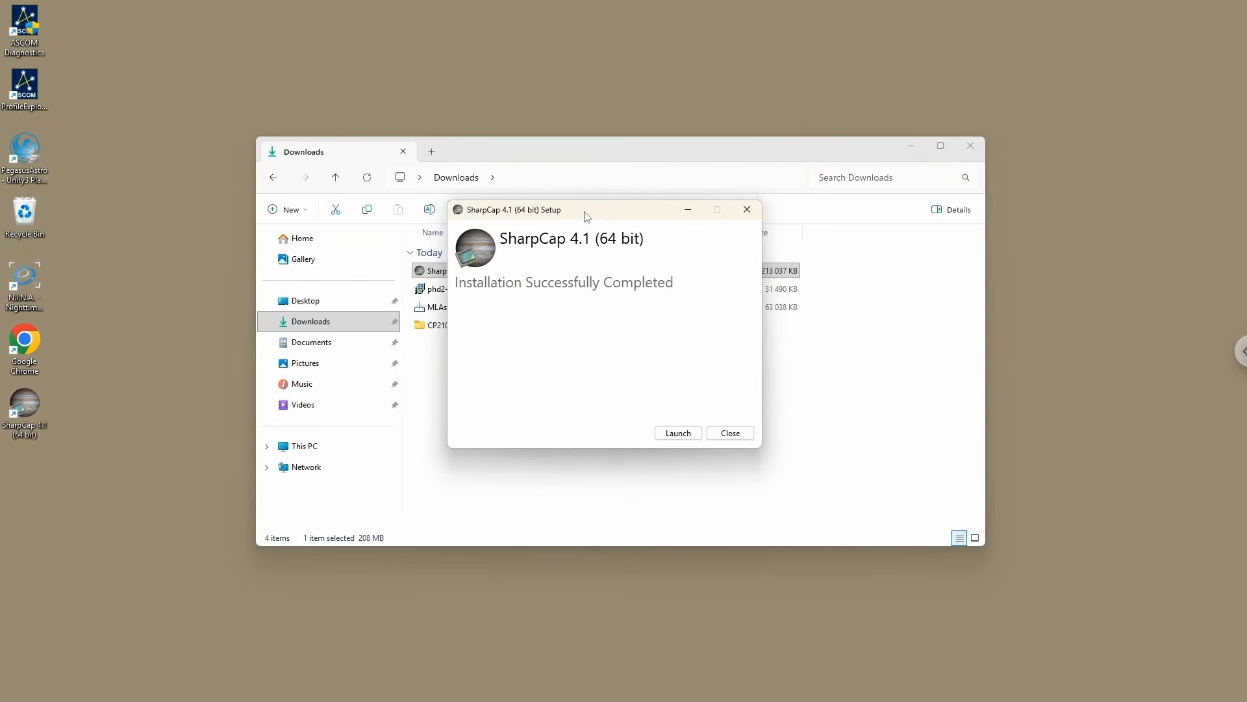
{"action": "mouse_move", "coordinate": [583, 217]}
{"action": "left_mouse_down"}
{"action": "mouse_move", "coordinate": [552, 231]}
{"action": "mouse_move", "coordinate": [566, 232]}
{"action": "left_mouse_up"}
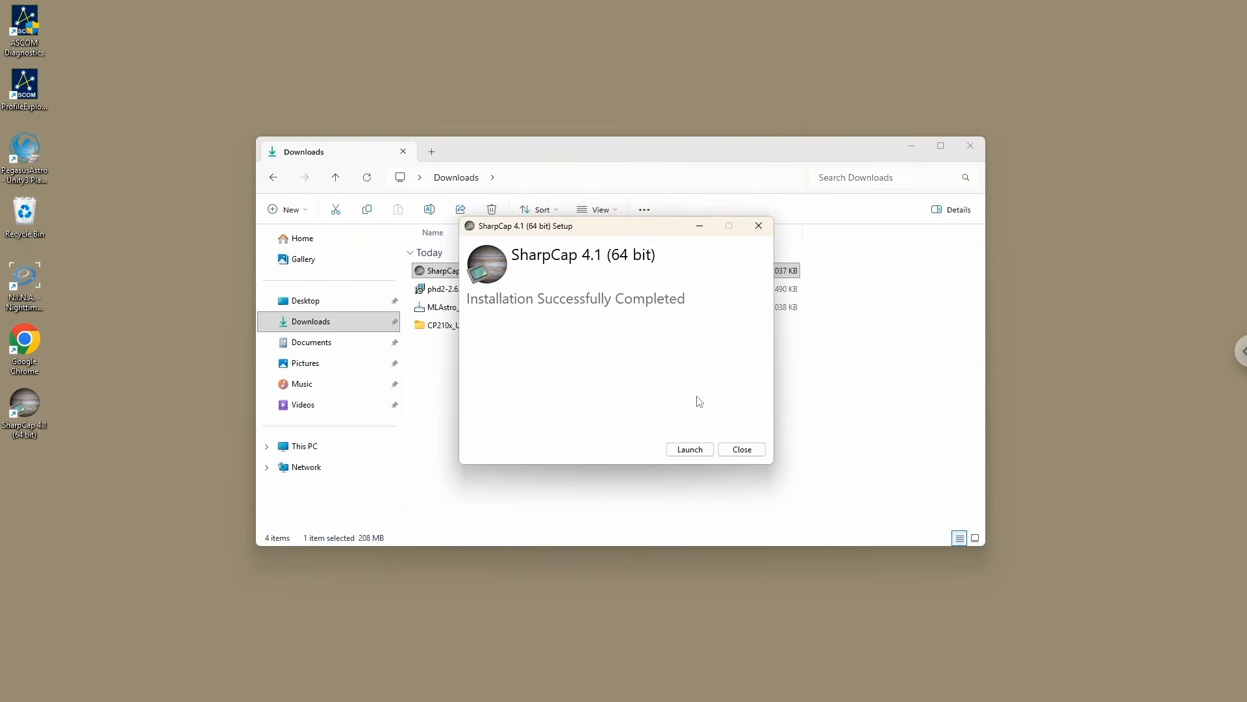
{"action": "left_click", "coordinate": [751, 452]}
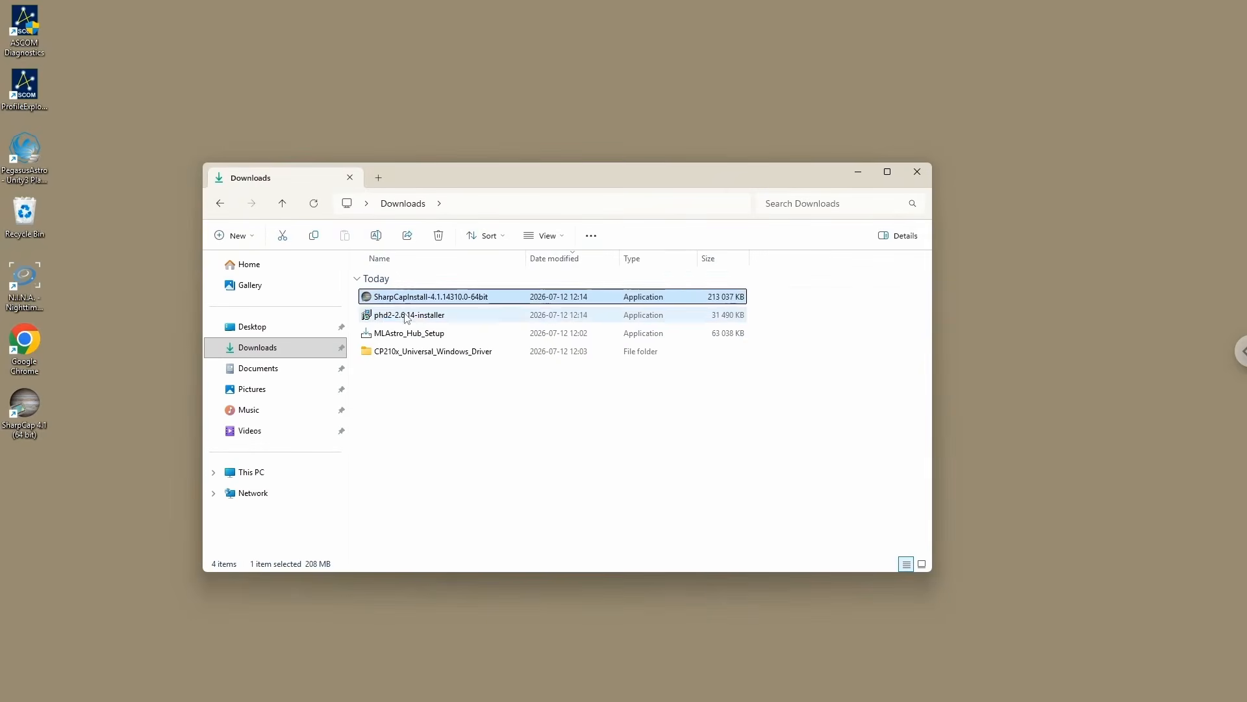
Step: Delete the SharpCap and PHD2 installers from Downloads
{"action": "left_click", "coordinate": [442, 314], "text": "shift"}
{"action": "left_click", "coordinate": [439, 235]}
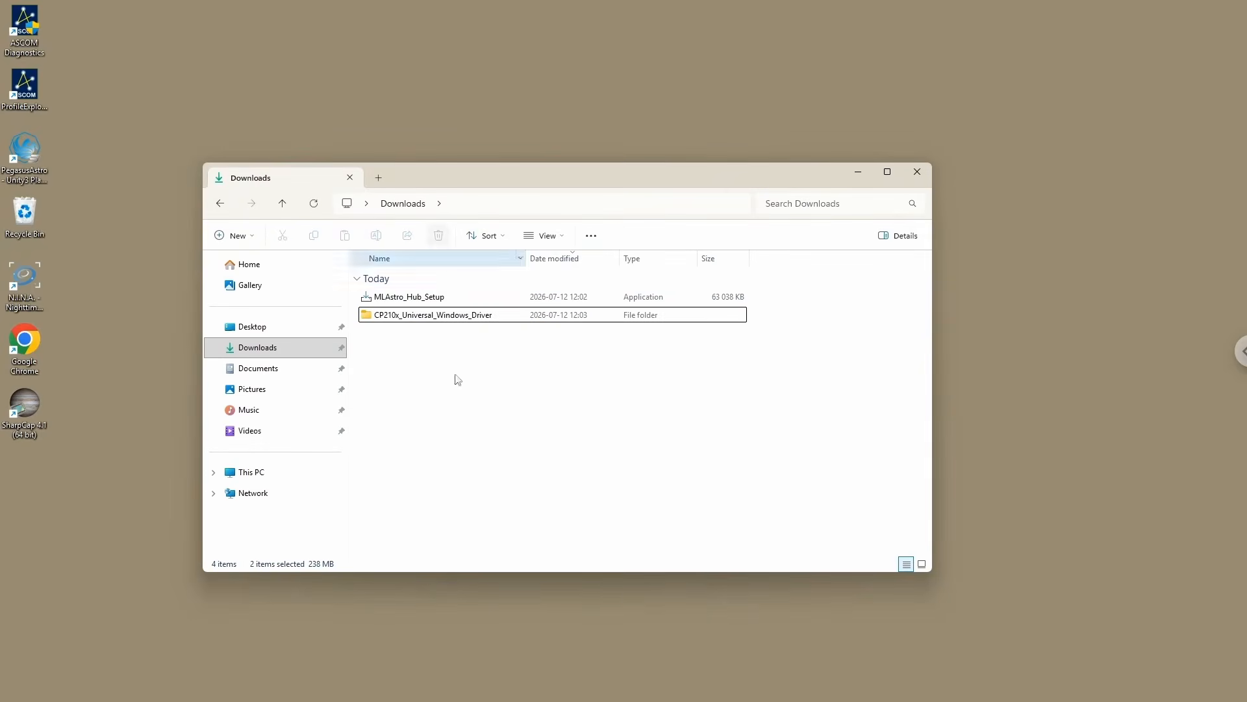
Step: Switch to Chrome and close the SharpCap Download and Open PHD Guiding tabs
{"action": "mouse_move", "coordinate": [330, 699]}
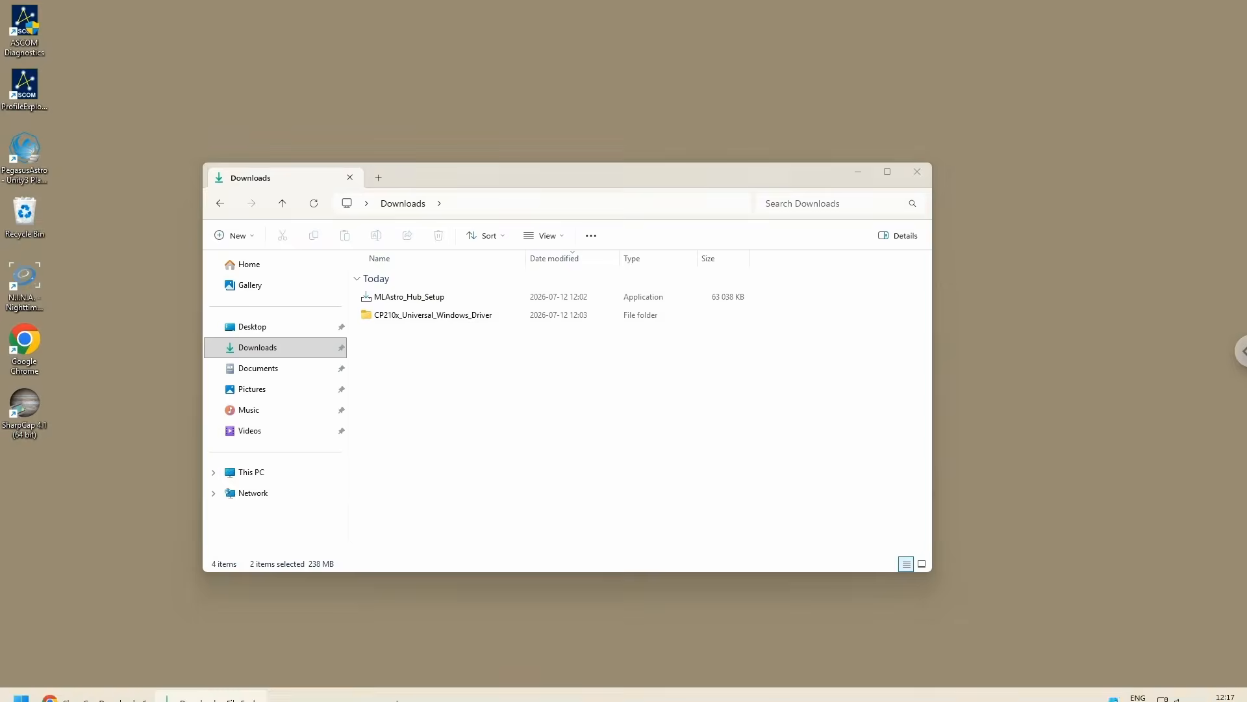
{"action": "left_click", "coordinate": [117, 695]}
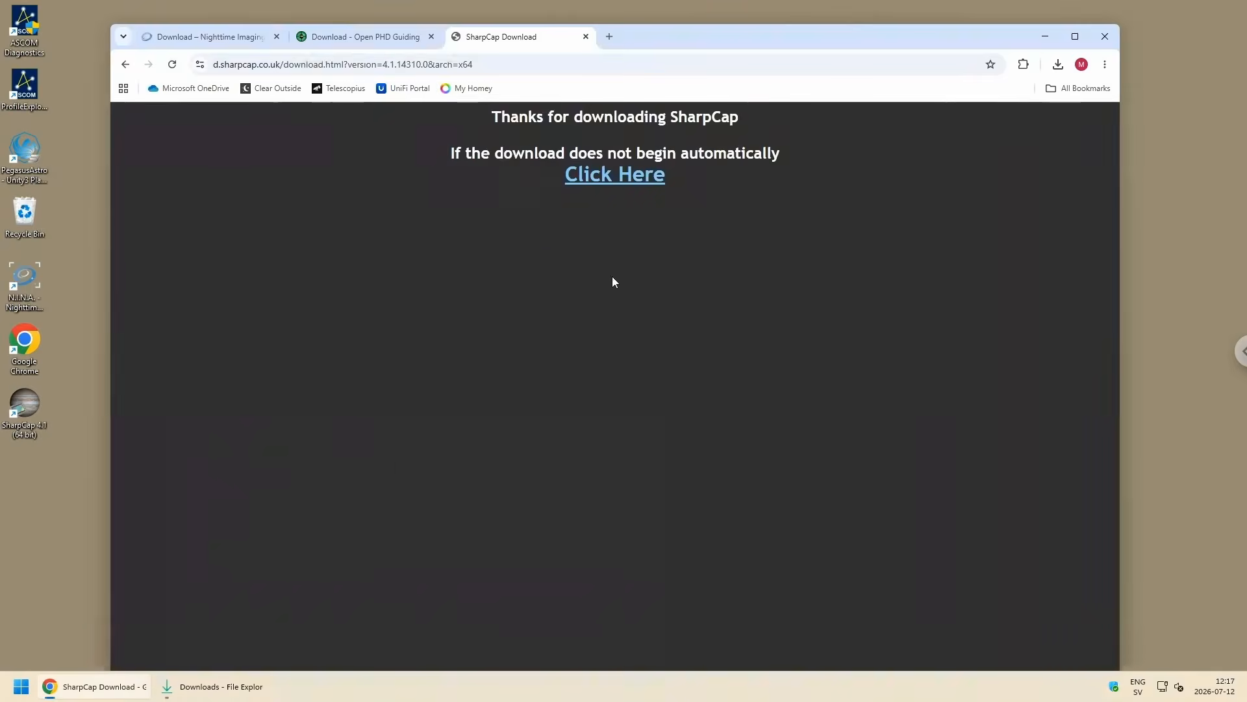
{"action": "left_click", "coordinate": [585, 37]}
{"action": "left_click", "coordinate": [431, 36]}
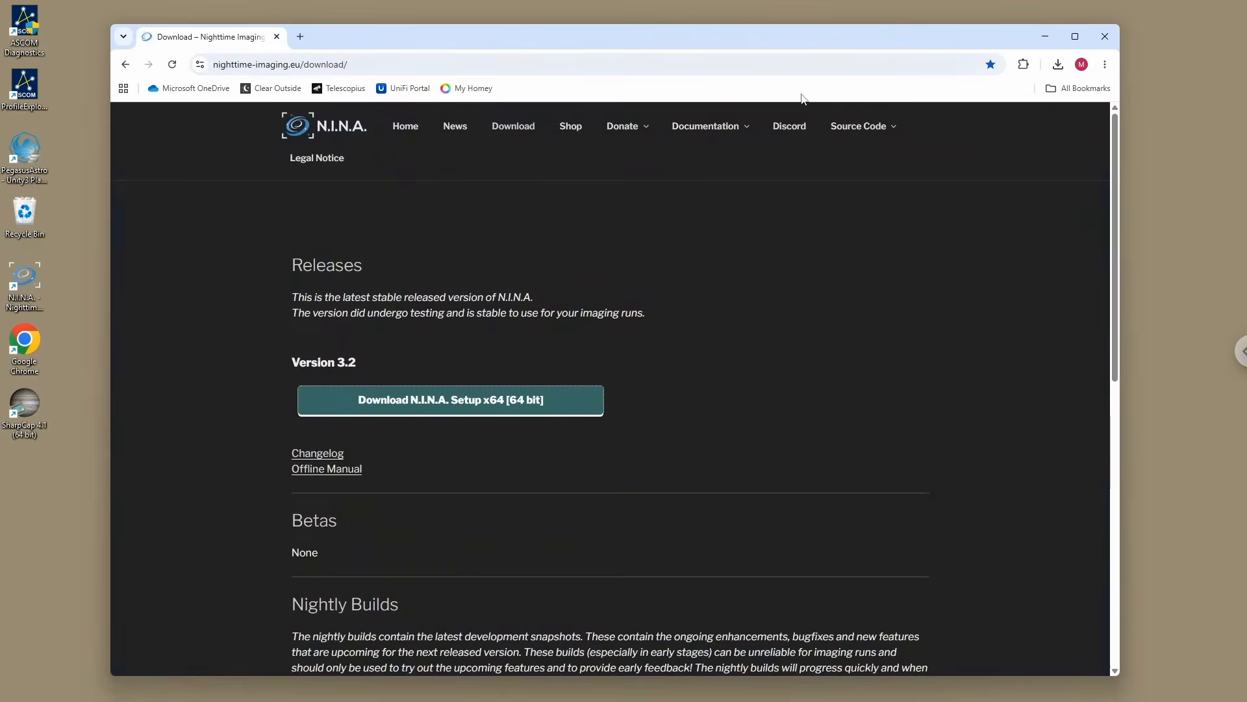
Step: Open the bookmarked Stellarium site from the Planetarium folder and download the Windows x86_64 Qt6 version for Windows 10+
{"action": "left_click", "coordinate": [1080, 88]}
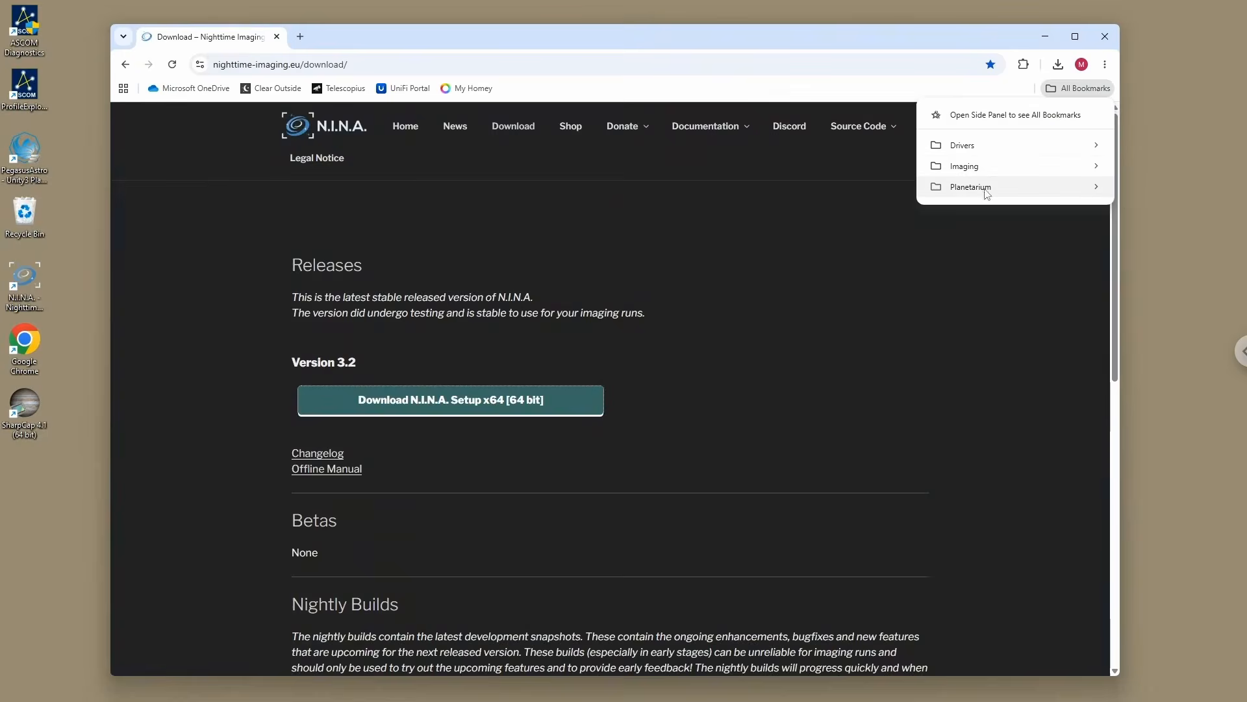
{"action": "mouse_move", "coordinate": [986, 190]}
{"action": "left_click", "coordinate": [853, 190]}
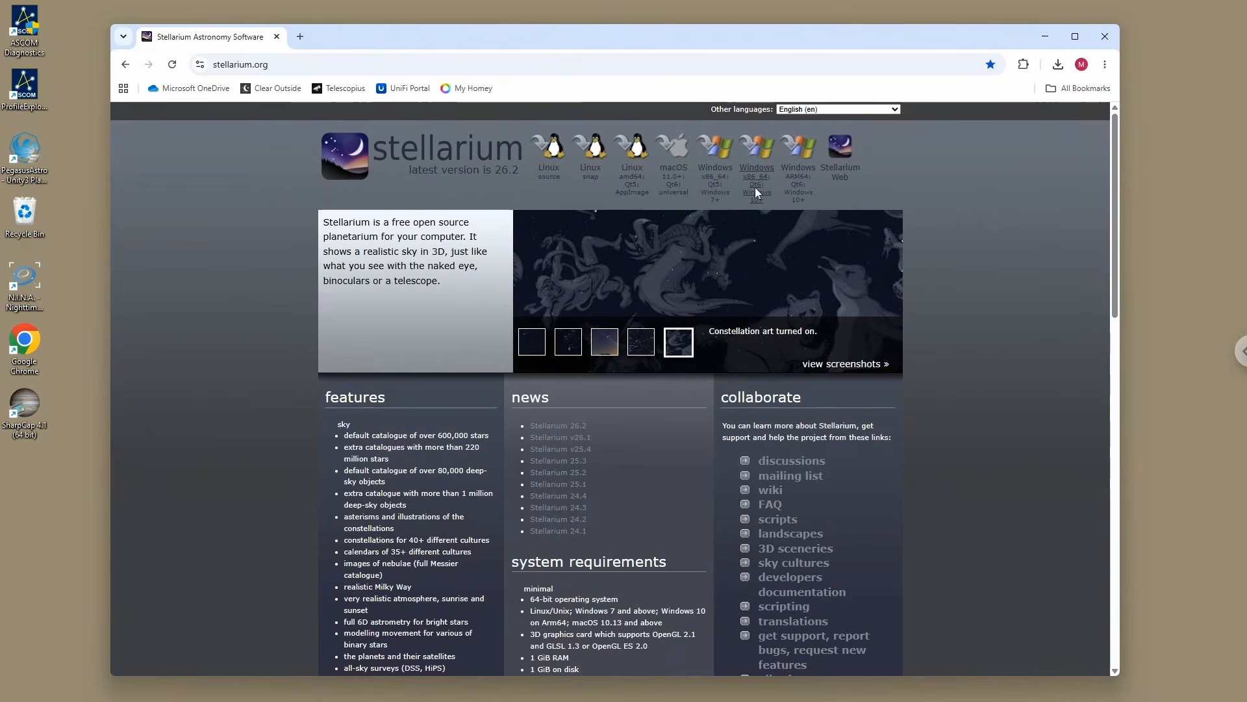
{"action": "left_click", "coordinate": [755, 167]}
Step: Switch to the Downloads folder in File Explorer and minimize the Chrome window behind it
{"action": "mouse_move", "coordinate": [388, 700]}
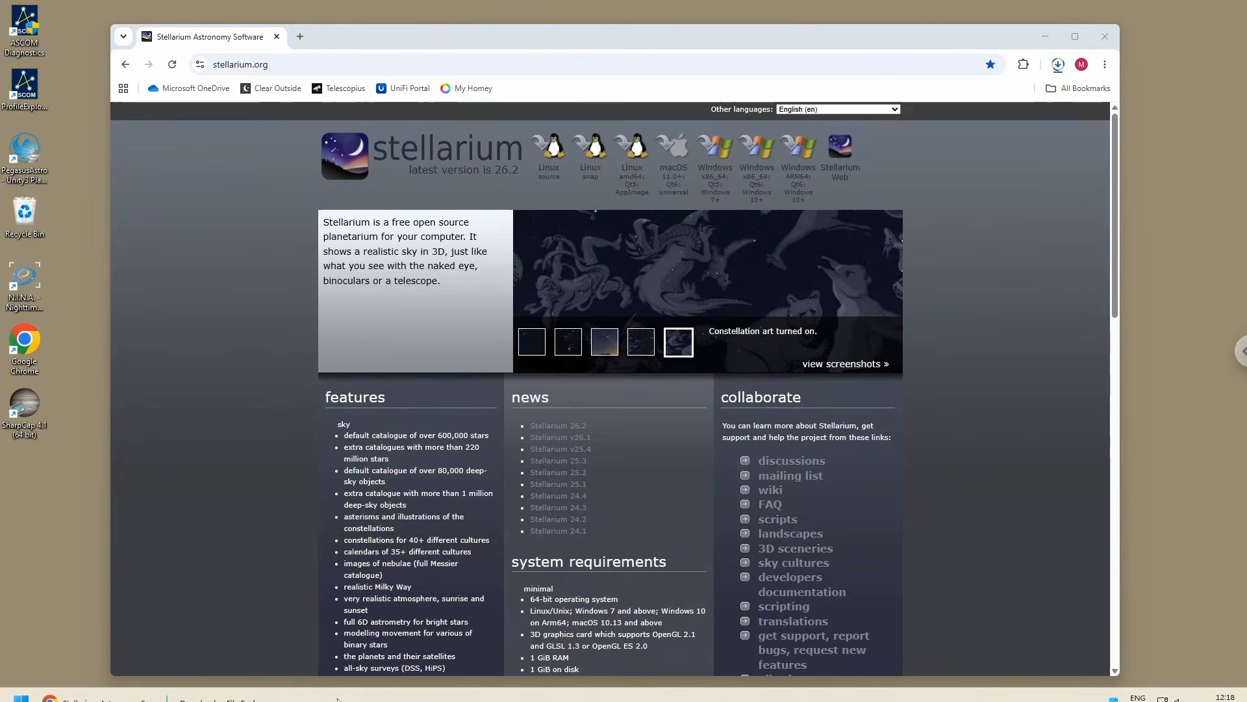
{"action": "left_click", "coordinate": [247, 689]}
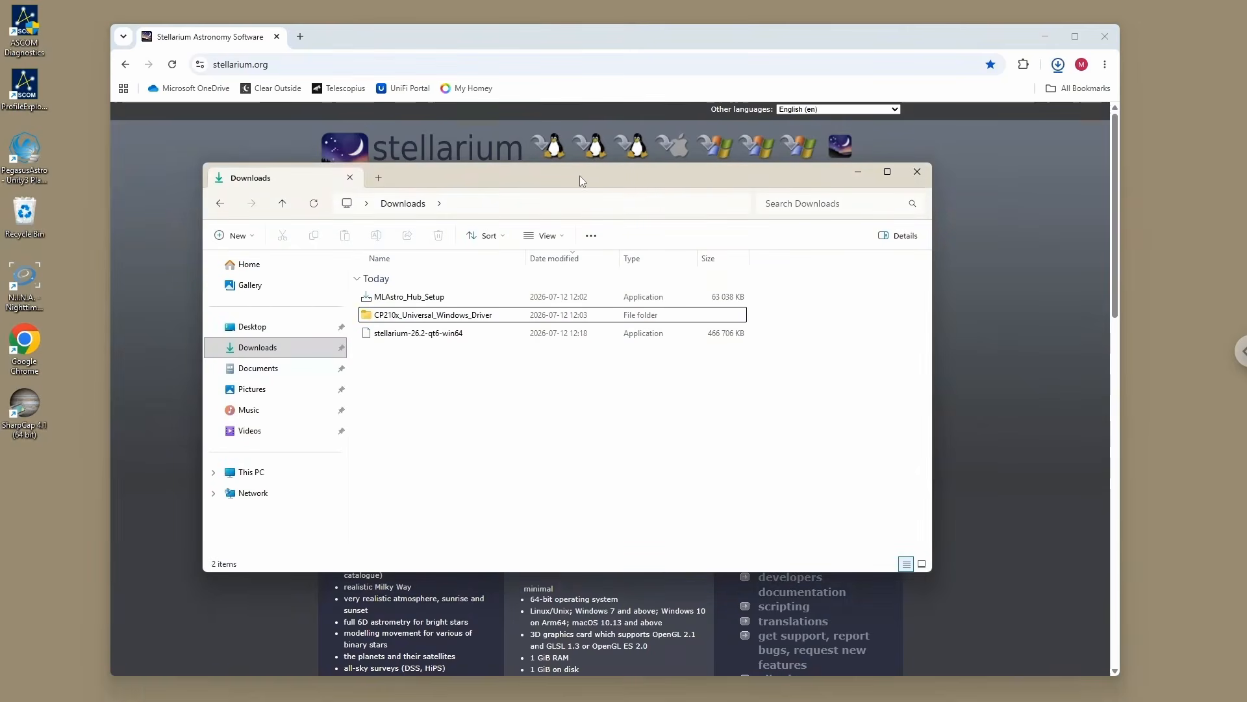
{"action": "left_click_drag", "start_coordinate": [616, 168], "coordinate": [652, 165]}
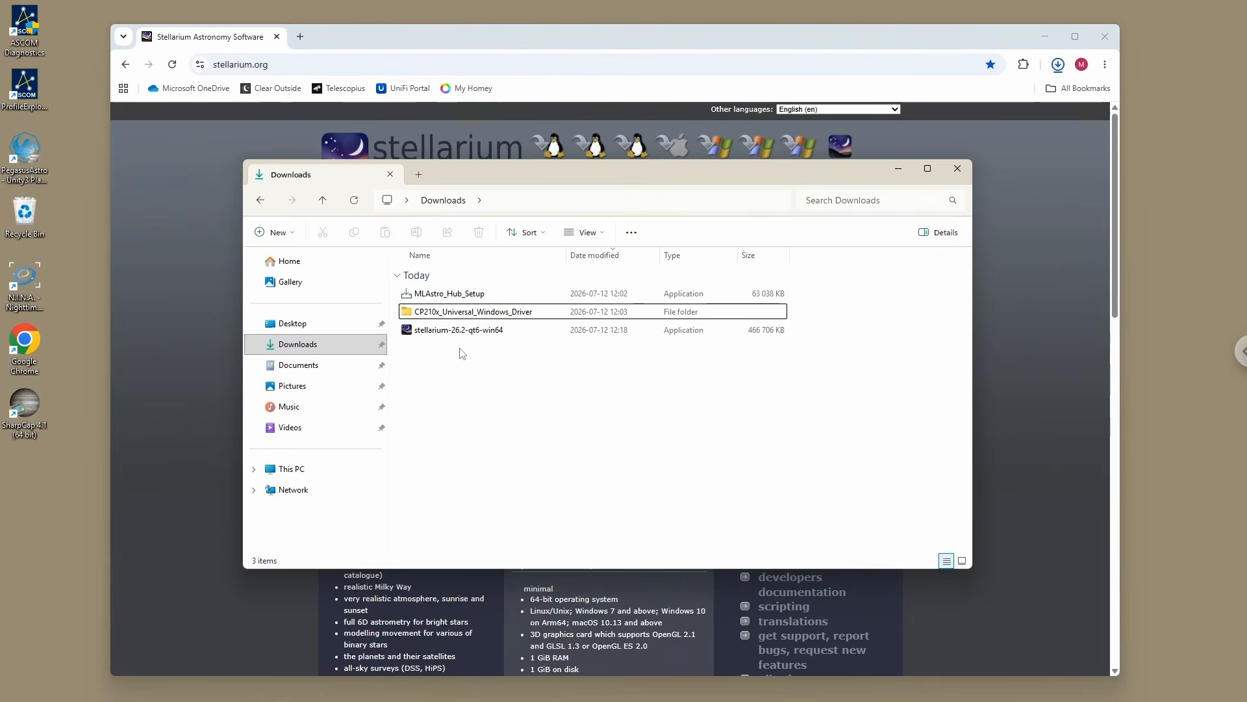
{"action": "left_click", "coordinate": [1044, 33]}
{"action": "left_click", "coordinate": [1043, 33]}
{"action": "left_click_drag", "start_coordinate": [568, 169], "coordinate": [538, 157]}
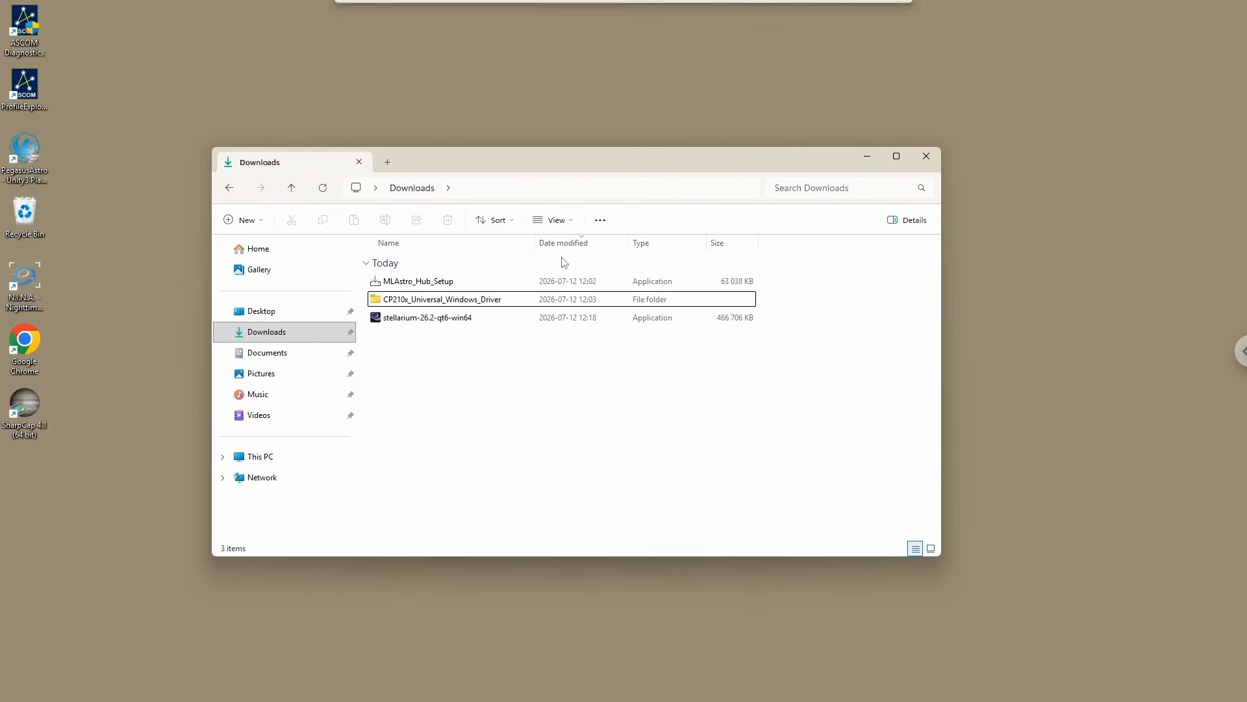
Step: Launch the stellarium-26.2-qt6-win64 installer for all users, allow it to make changes, choose English and accept the license agreement
{"action": "left_click", "coordinate": [413, 322]}
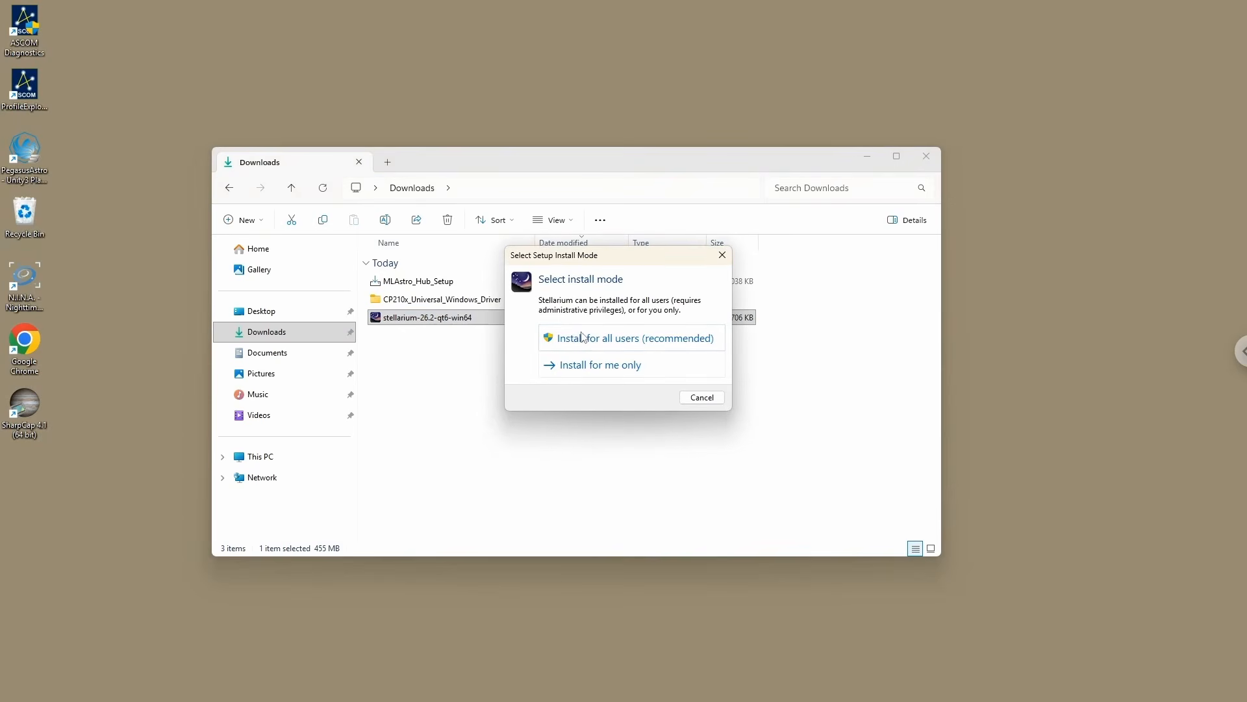
{"action": "left_click", "coordinate": [610, 339]}
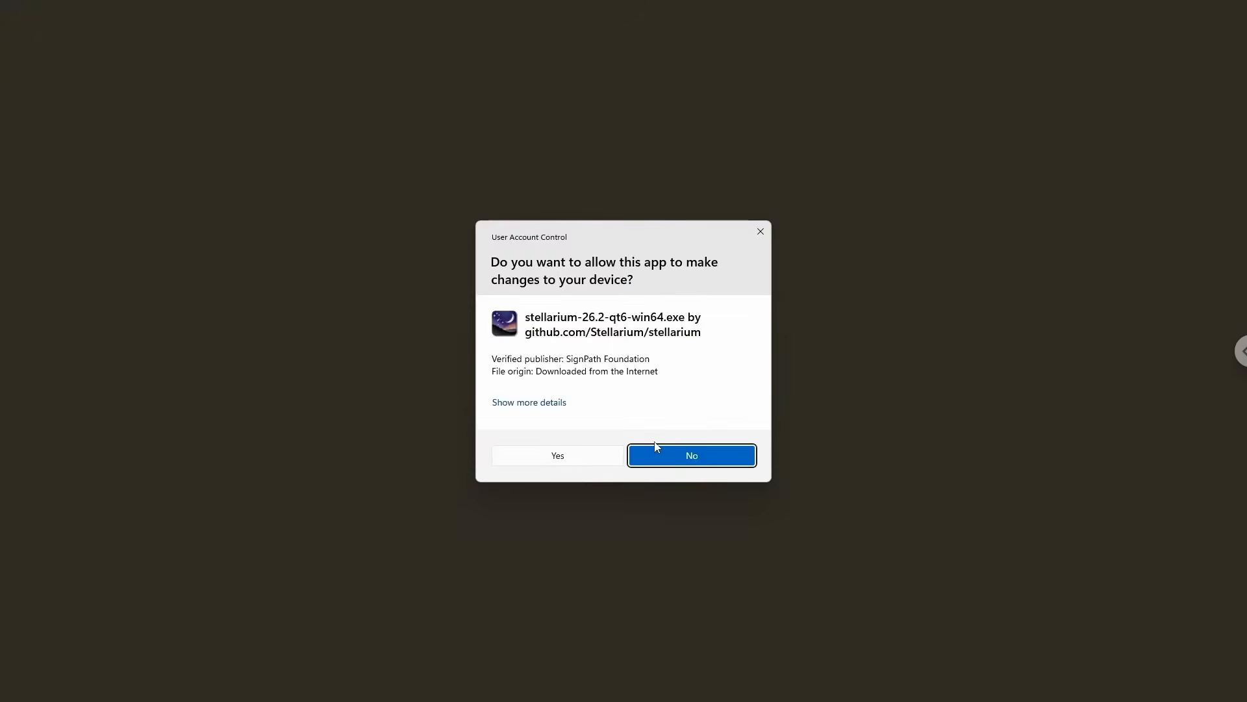
{"action": "left_click", "coordinate": [569, 457]}
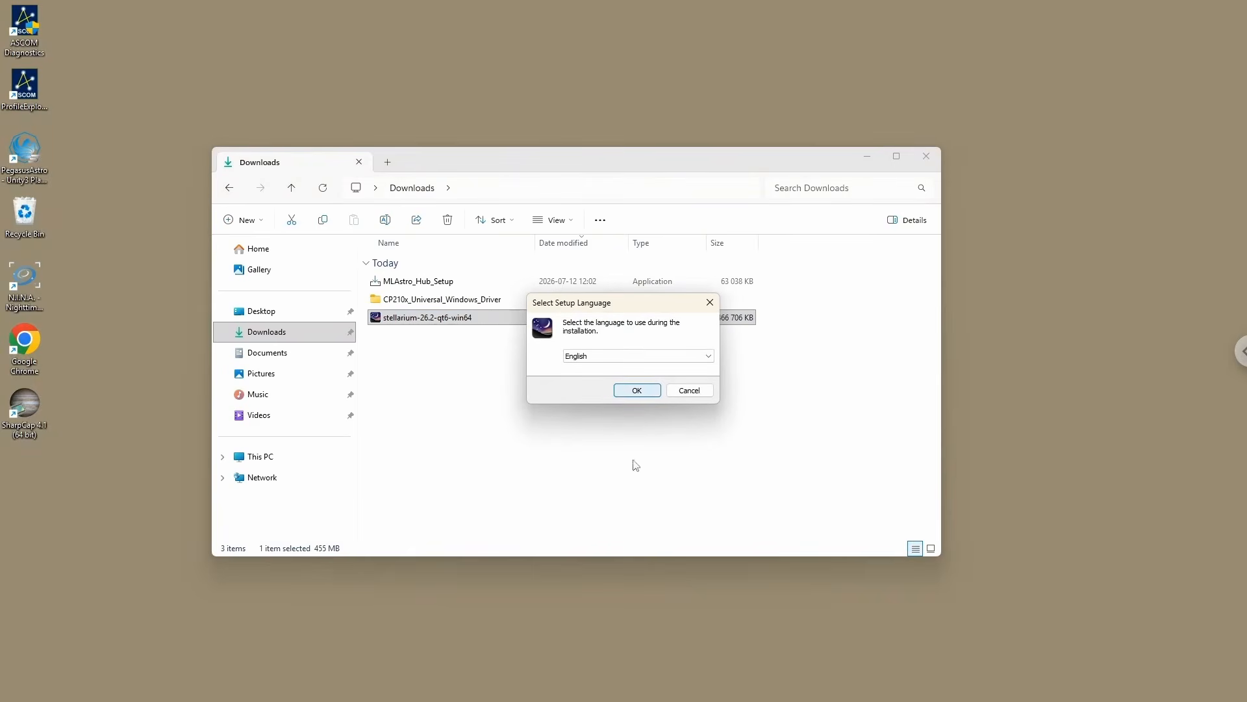
{"action": "key", "text": "Return"}
{"action": "left_click", "coordinate": [528, 423]}
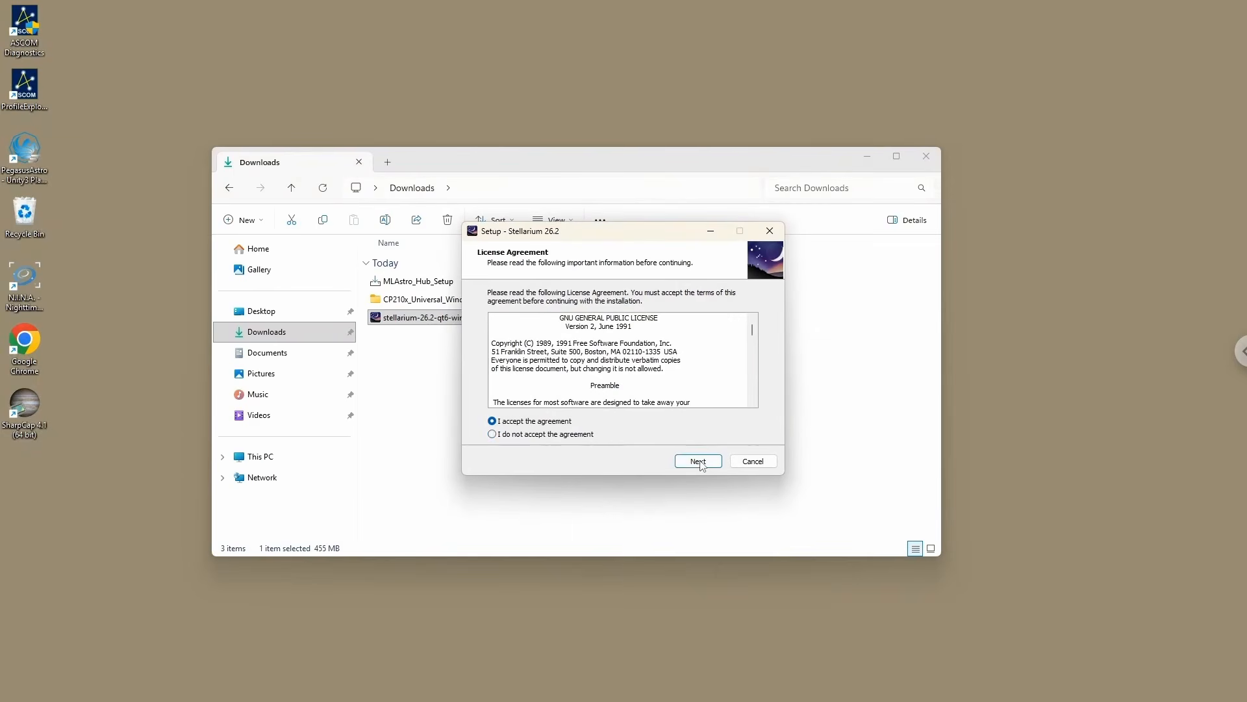
Step: Install Stellarium with the default folders and a desktop shortcut, and finish the setup without launching it
{"action": "left_click", "coordinate": [701, 462]}
{"action": "left_click", "coordinate": [702, 462]}
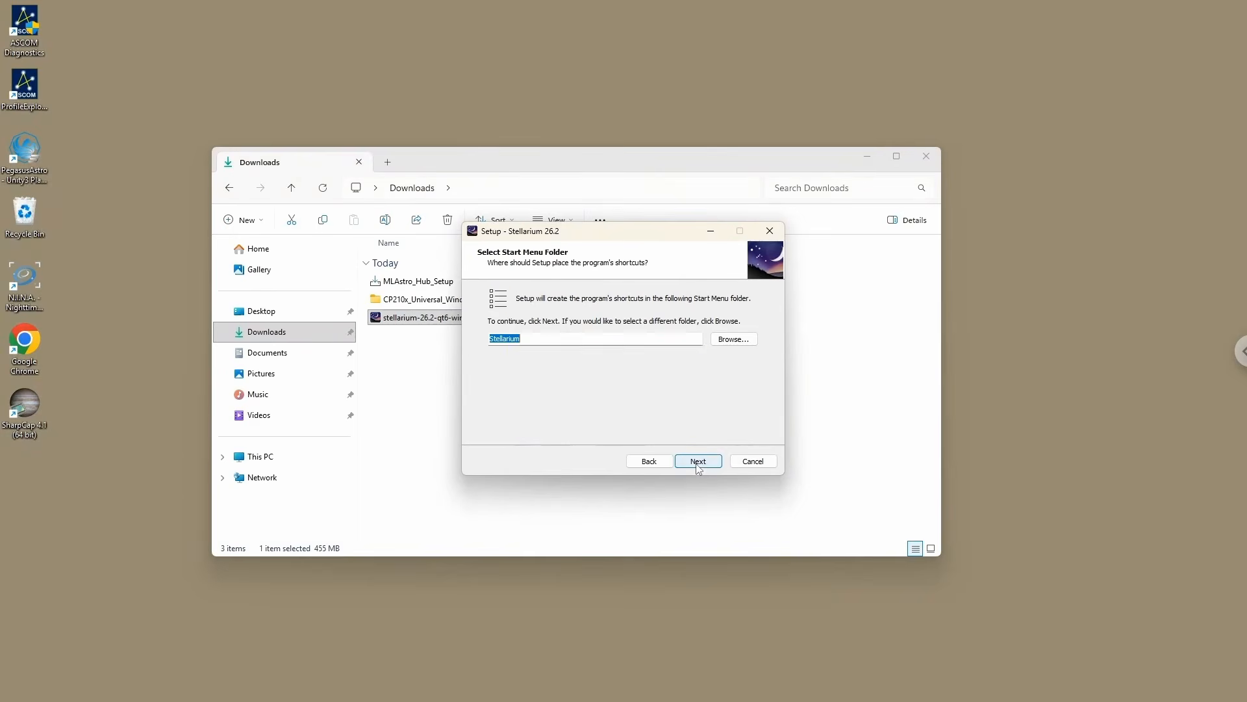
{"action": "left_click", "coordinate": [711, 465]}
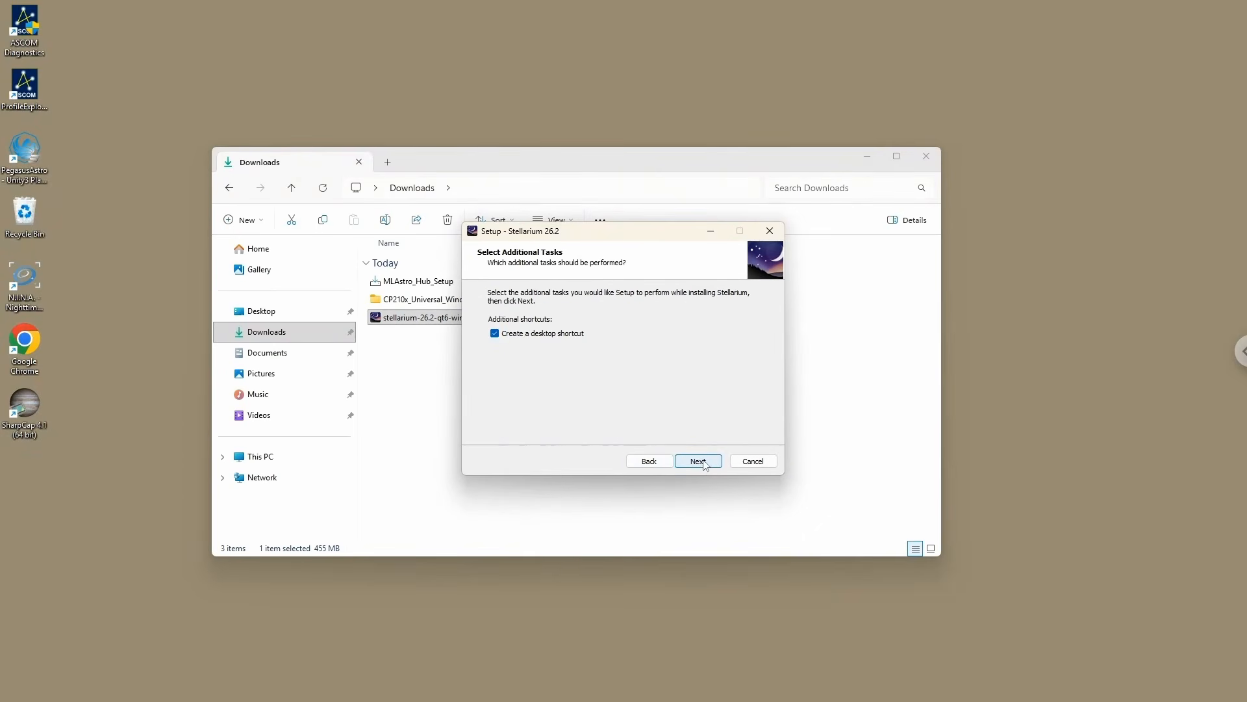
{"action": "left_click", "coordinate": [704, 462]}
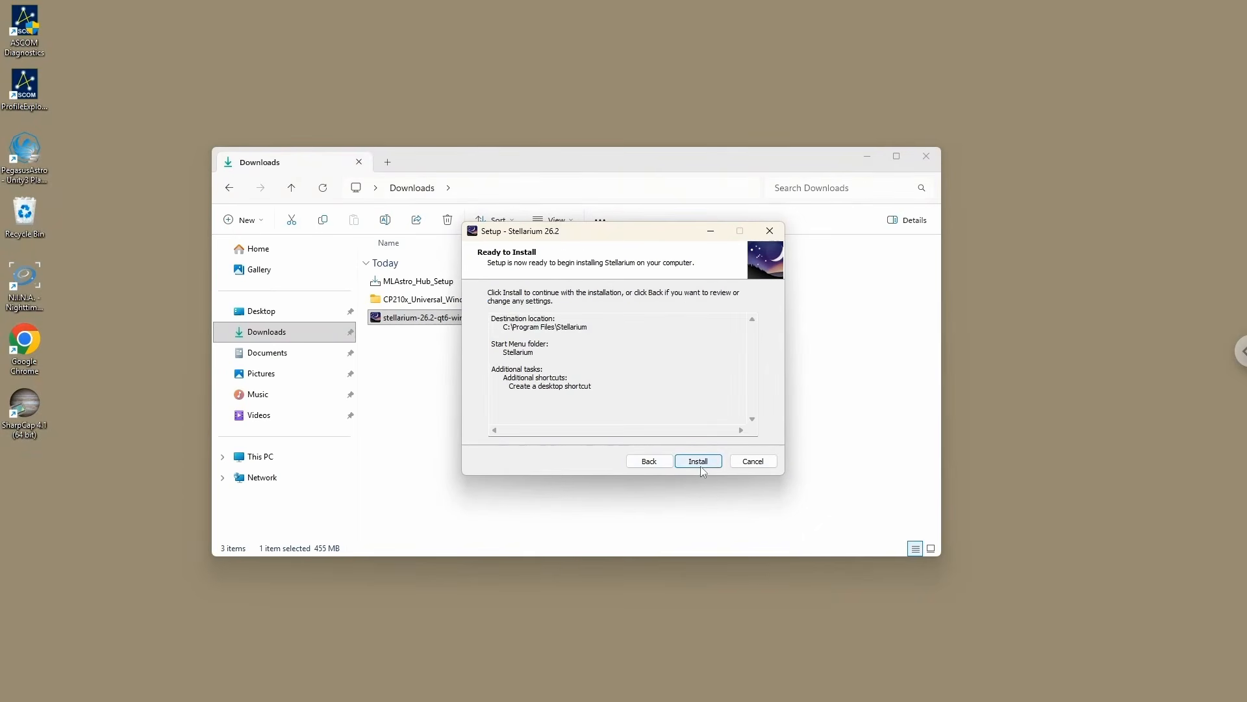
{"action": "left_click", "coordinate": [701, 466]}
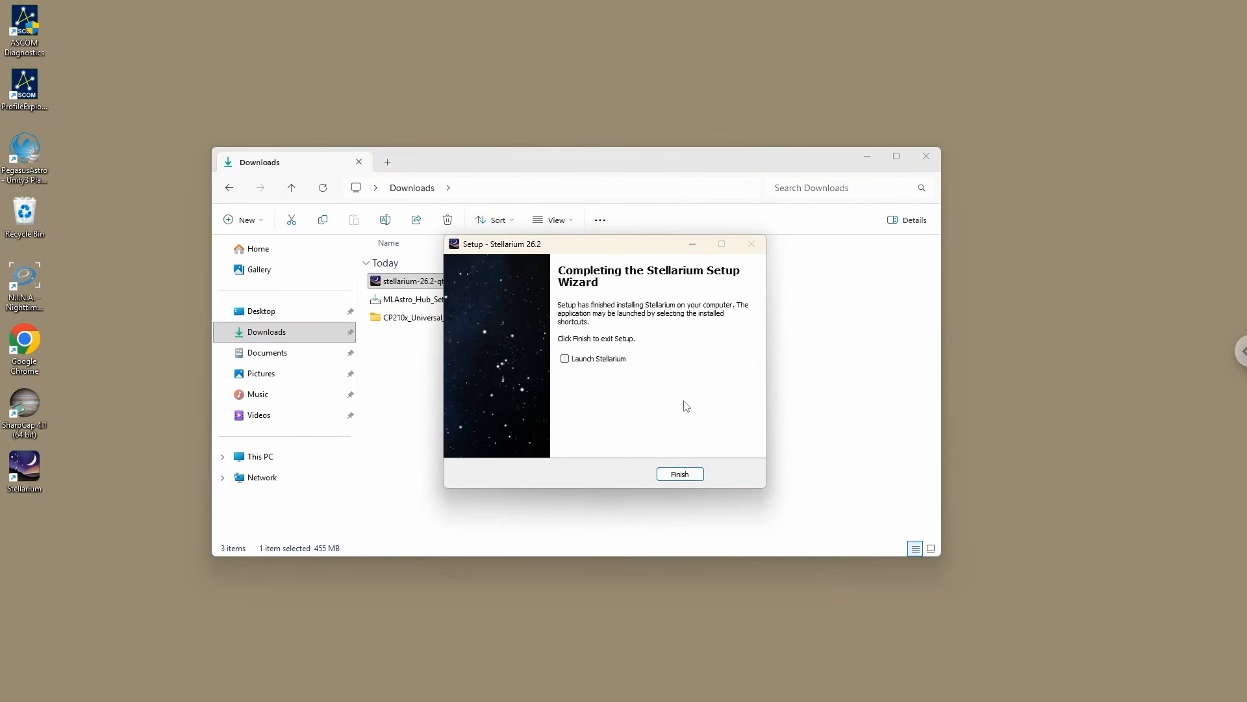
{"action": "left_click", "coordinate": [679, 474]}
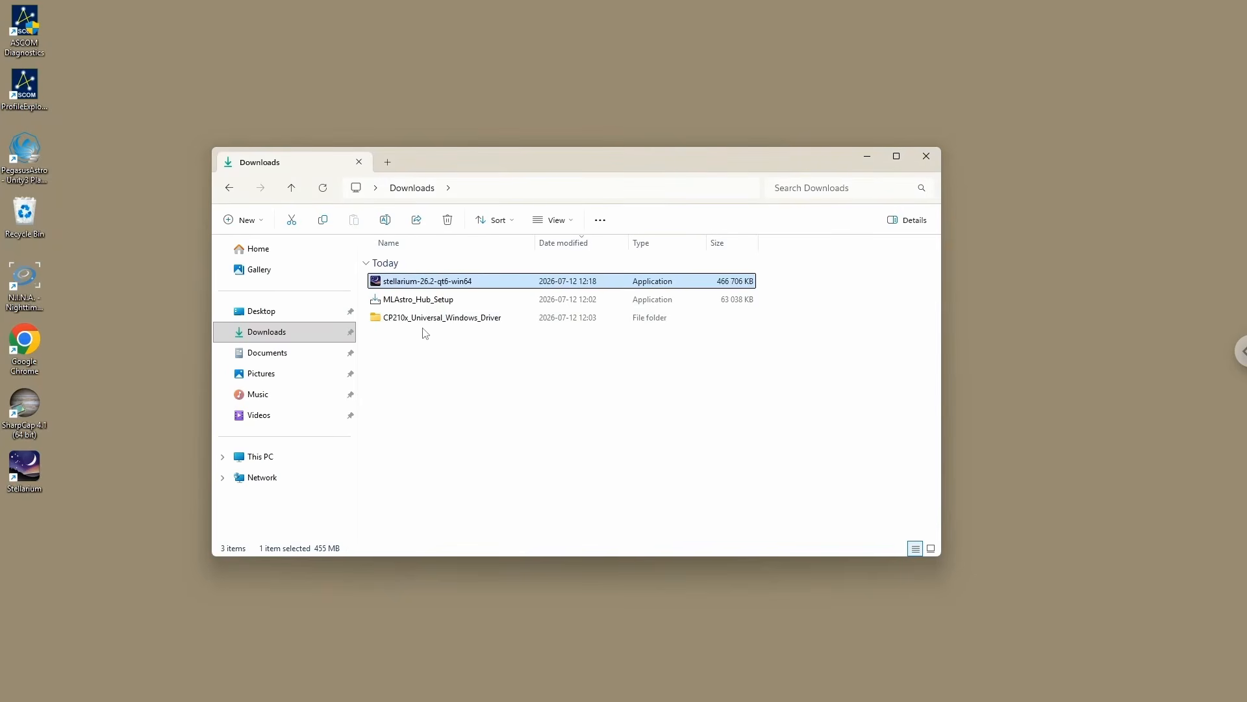
Step: Delete the Stellarium installer from Downloads and minimize the folder window
{"action": "left_click", "coordinate": [406, 300]}
{"action": "left_click", "coordinate": [408, 284]}
{"action": "left_click_drag", "start_coordinate": [551, 164], "coordinate": [579, 171]}
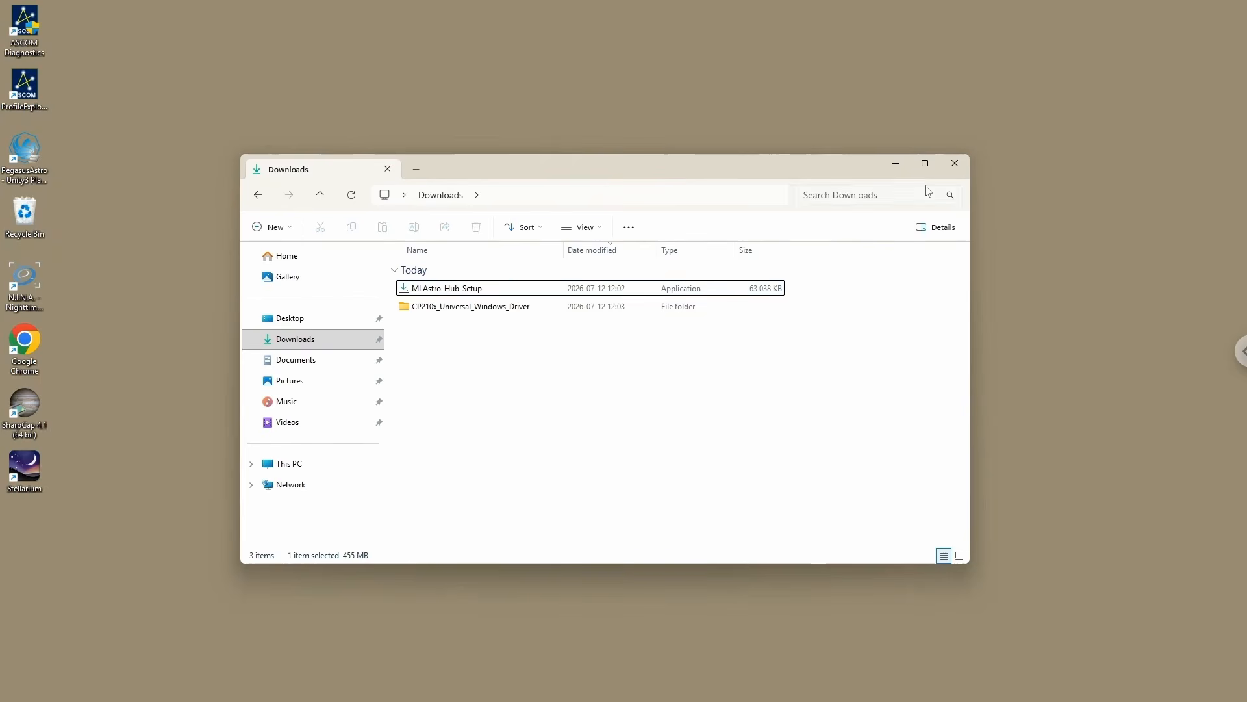
{"action": "left_click", "coordinate": [896, 164]}
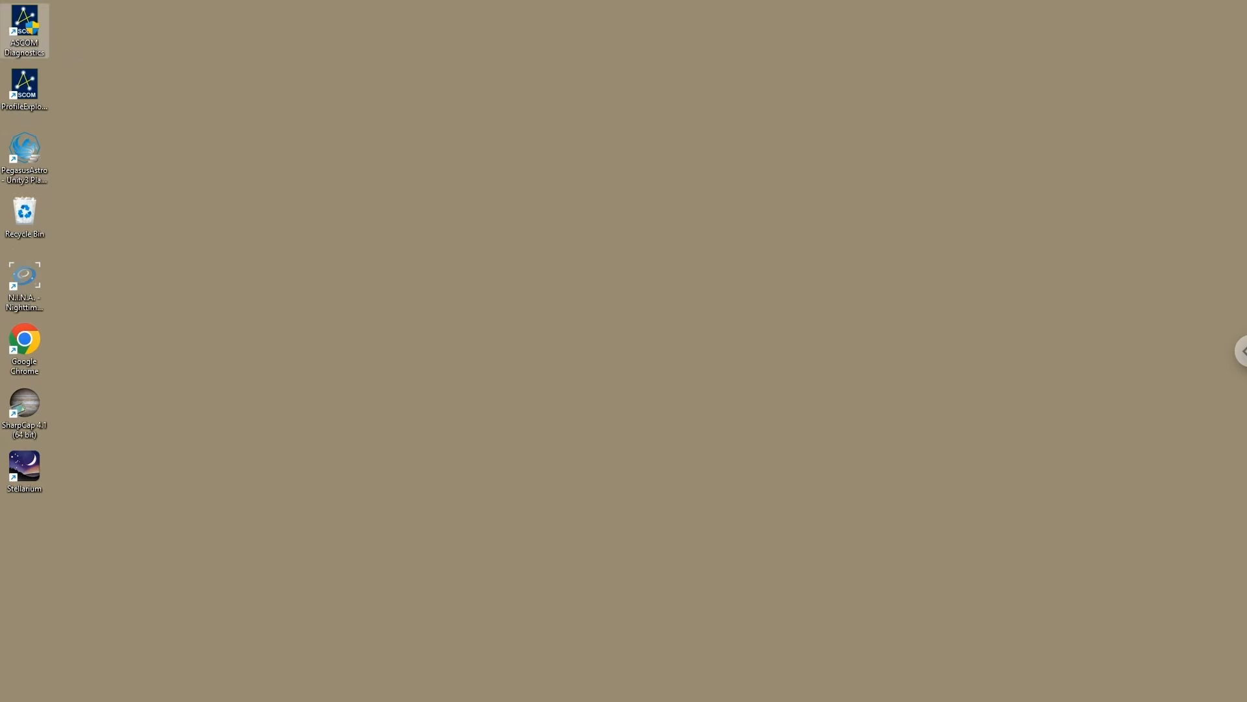
Step: Turn off automatic hiding of the taskbar in the taskbar behavior settings and close Settings
{"action": "right_click", "coordinate": [521, 683]}
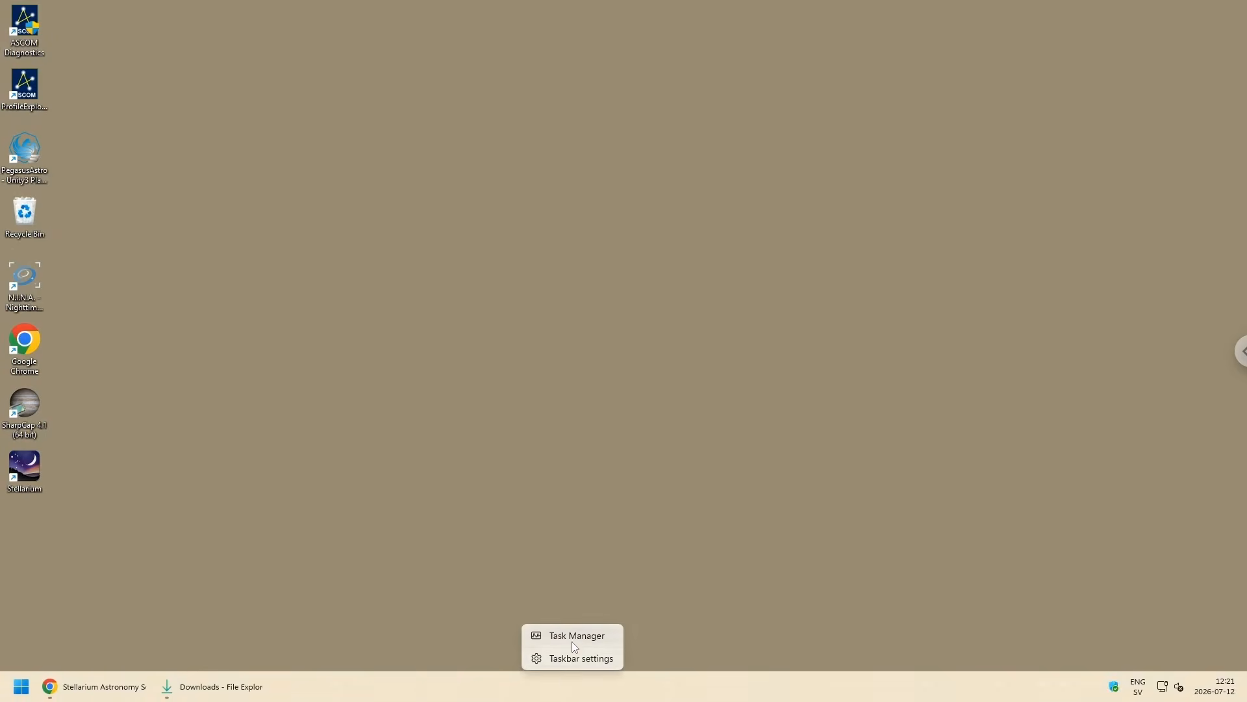
{"action": "left_click", "coordinate": [569, 658]}
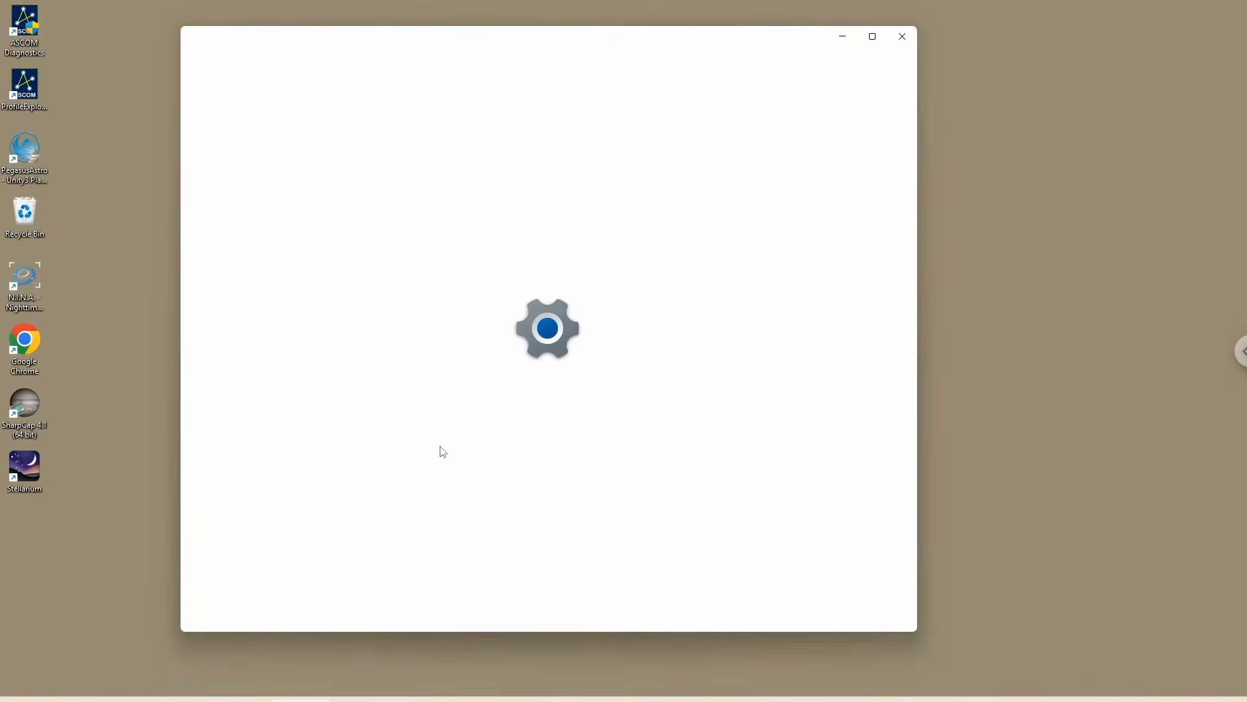
{"action": "scroll", "coordinate": [546, 472], "scroll_direction": "down", "scroll_amount": 5}
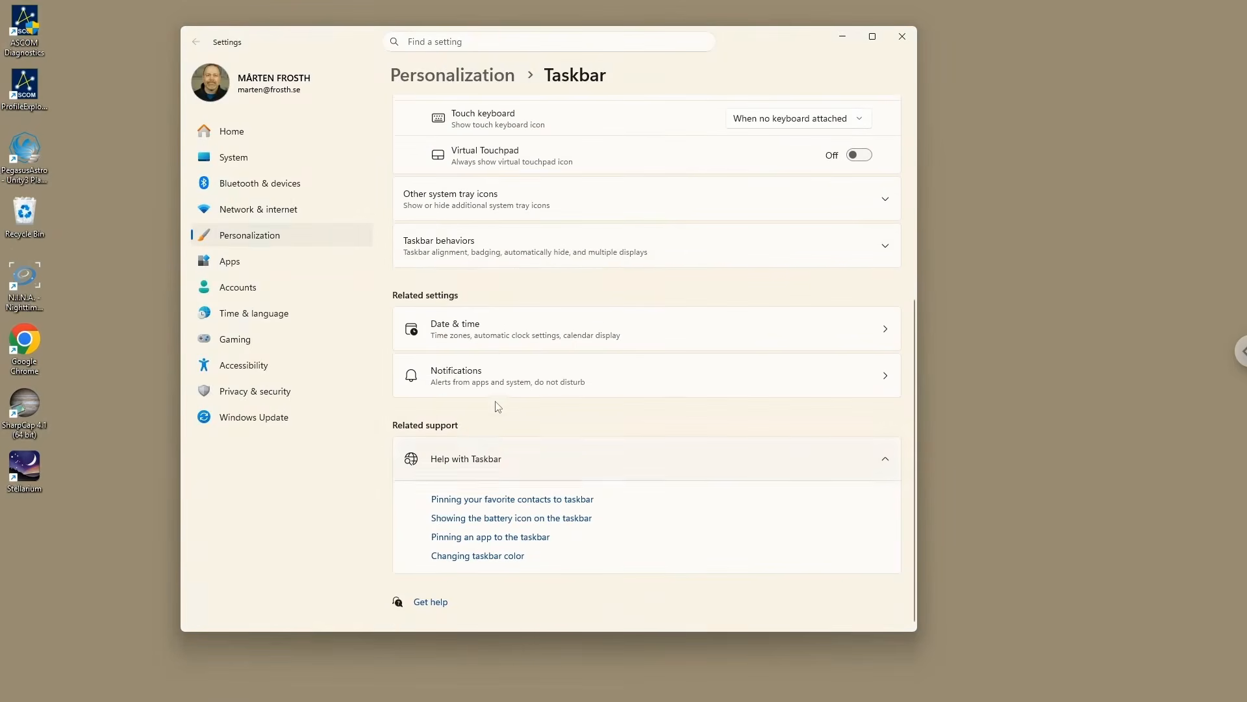
{"action": "left_click", "coordinate": [514, 246]}
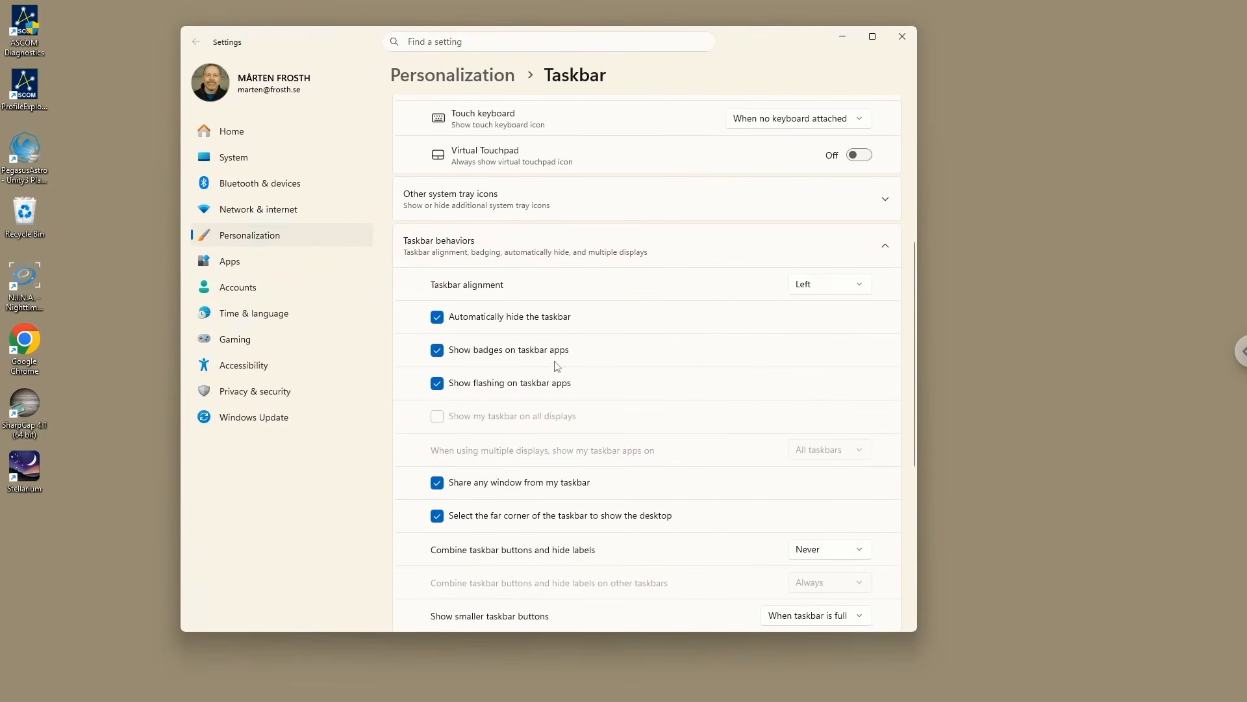
{"action": "left_click", "coordinate": [439, 318]}
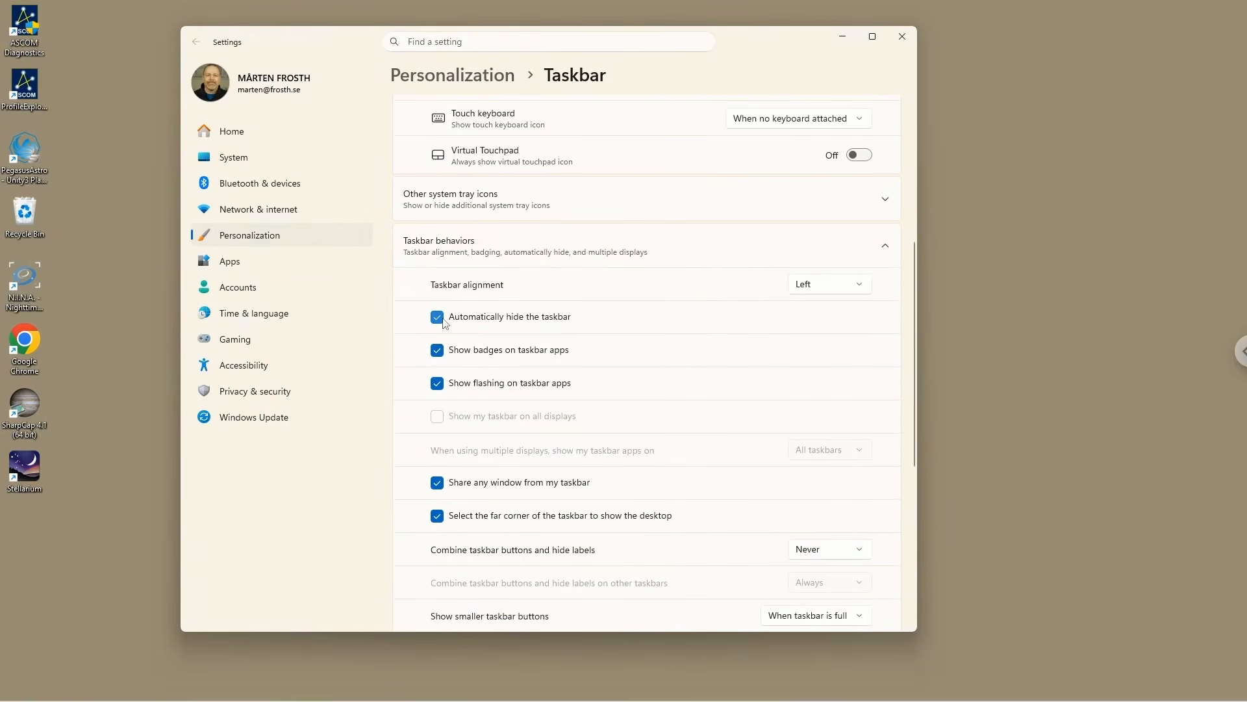
{"action": "left_click", "coordinate": [902, 37]}
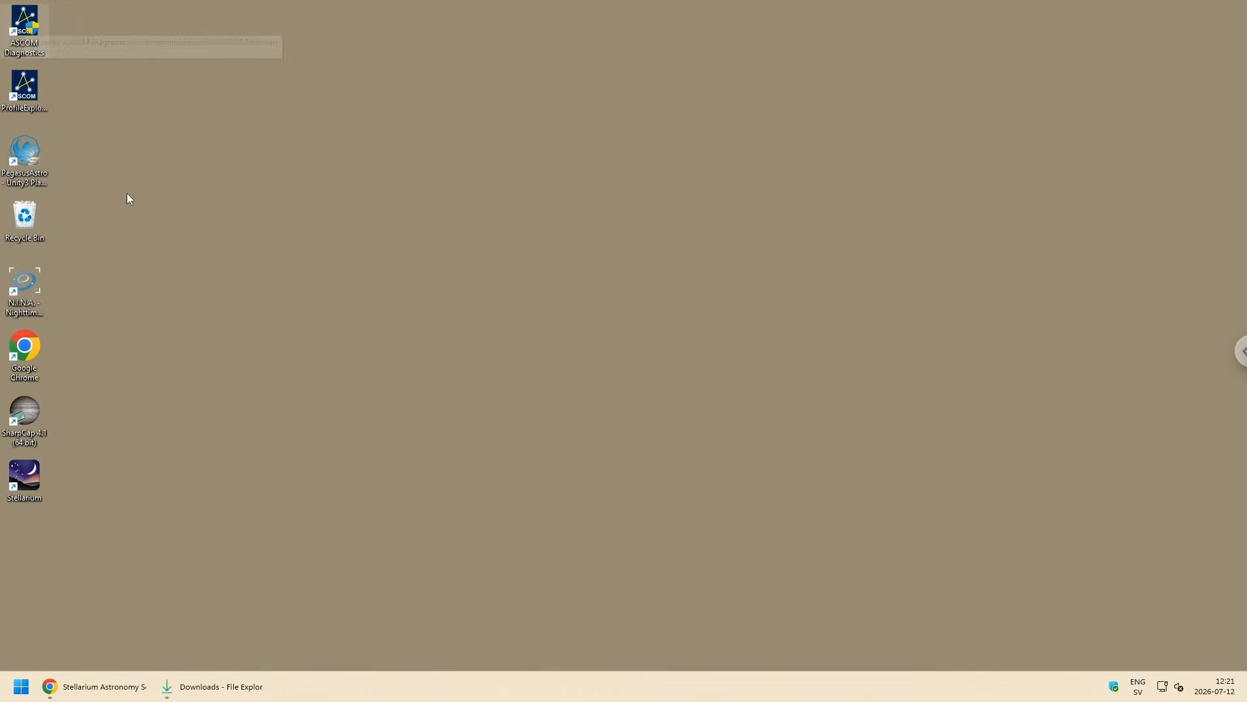
Step: Place the ASCOM Diagnostics and PegasusAstro shortcuts side by side in a separate desktop row and delete the ProfileExplorer shortcut
{"action": "left_click_drag", "start_coordinate": [37, 33], "coordinate": [138, 227]}
{"action": "left_click_drag", "start_coordinate": [25, 156], "coordinate": [183, 227]}
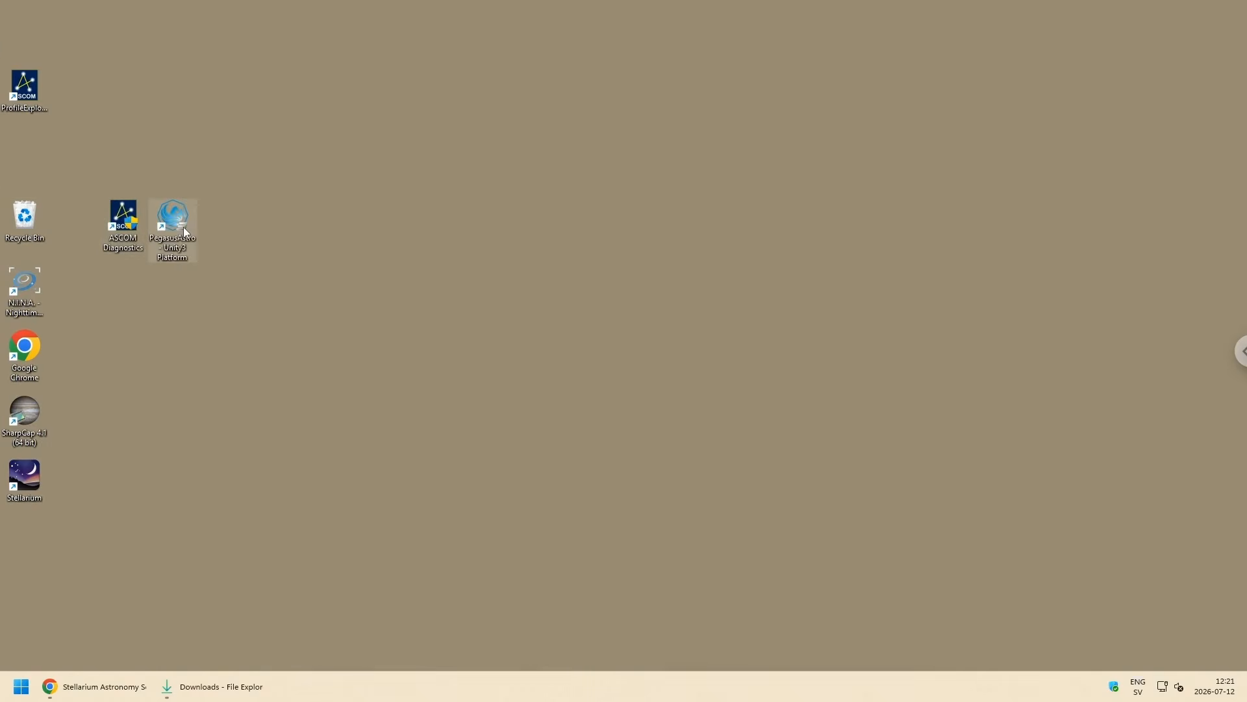
{"action": "right_click", "coordinate": [26, 91]}
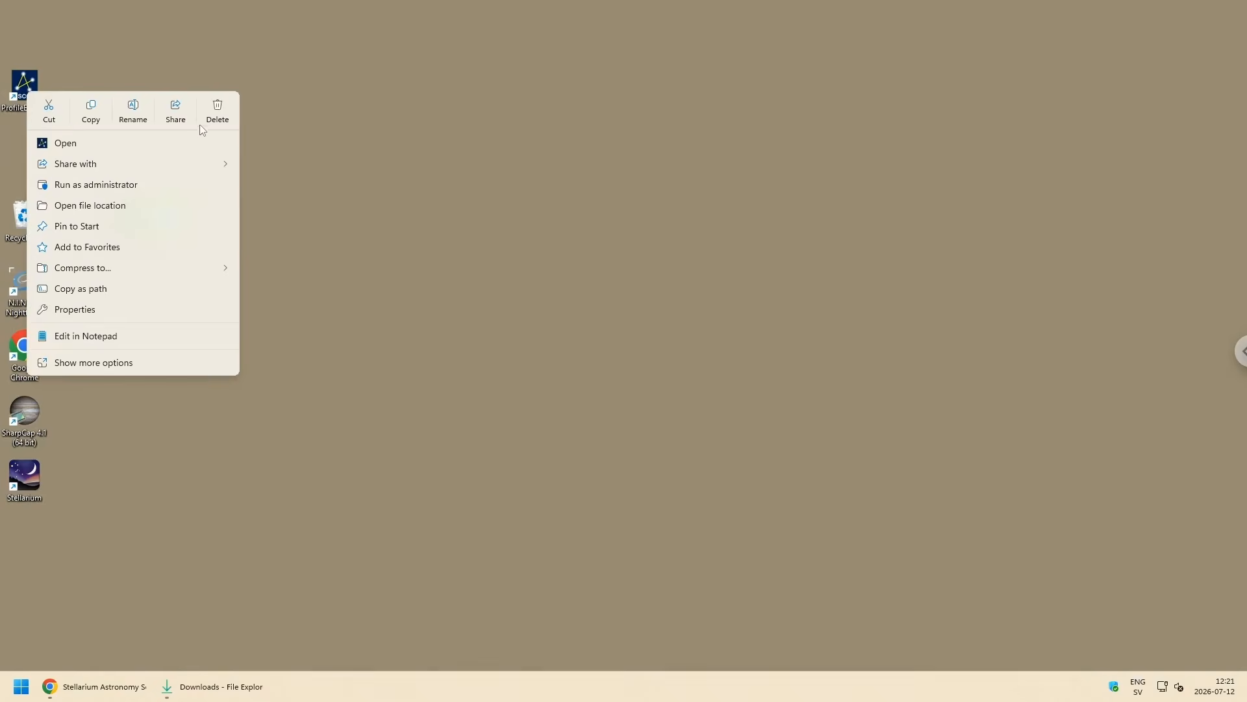
{"action": "left_click", "coordinate": [217, 120]}
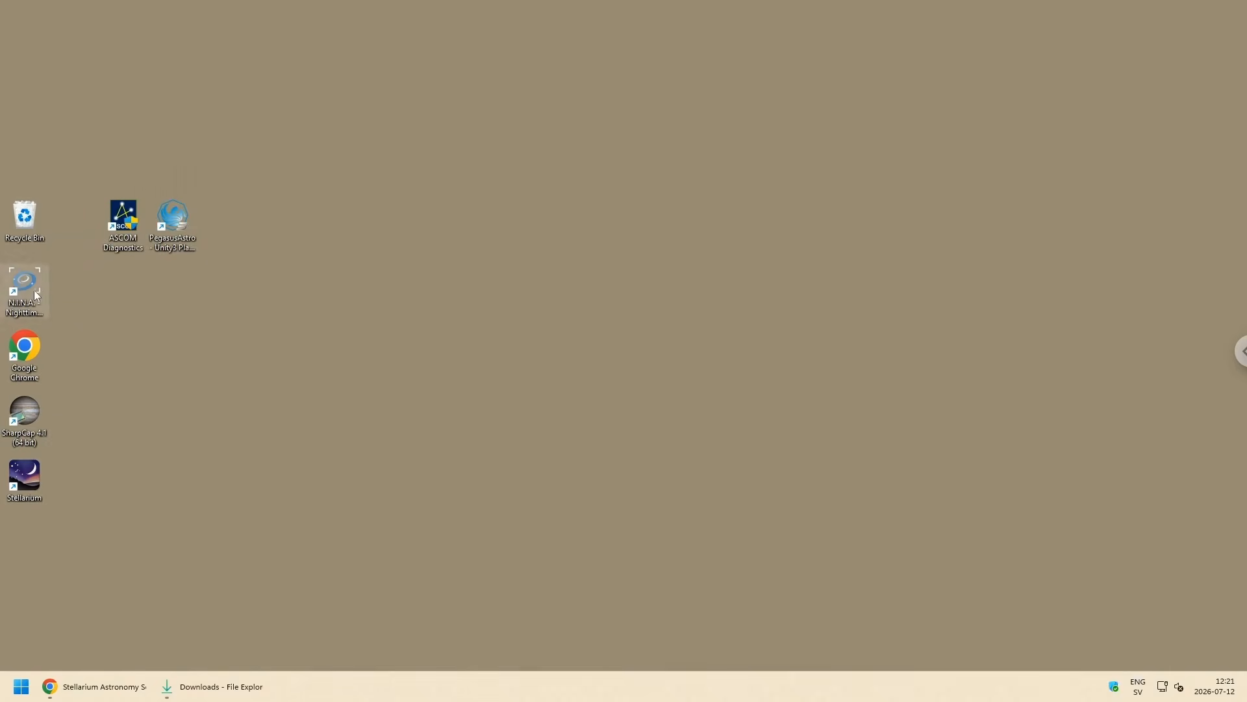
Step: Extend the desktop row after PegasusAstro with the SharpCap, N.I.N.A. and Stellarium shortcuts, in that order
{"action": "left_click_drag", "start_coordinate": [35, 295], "coordinate": [231, 224]}
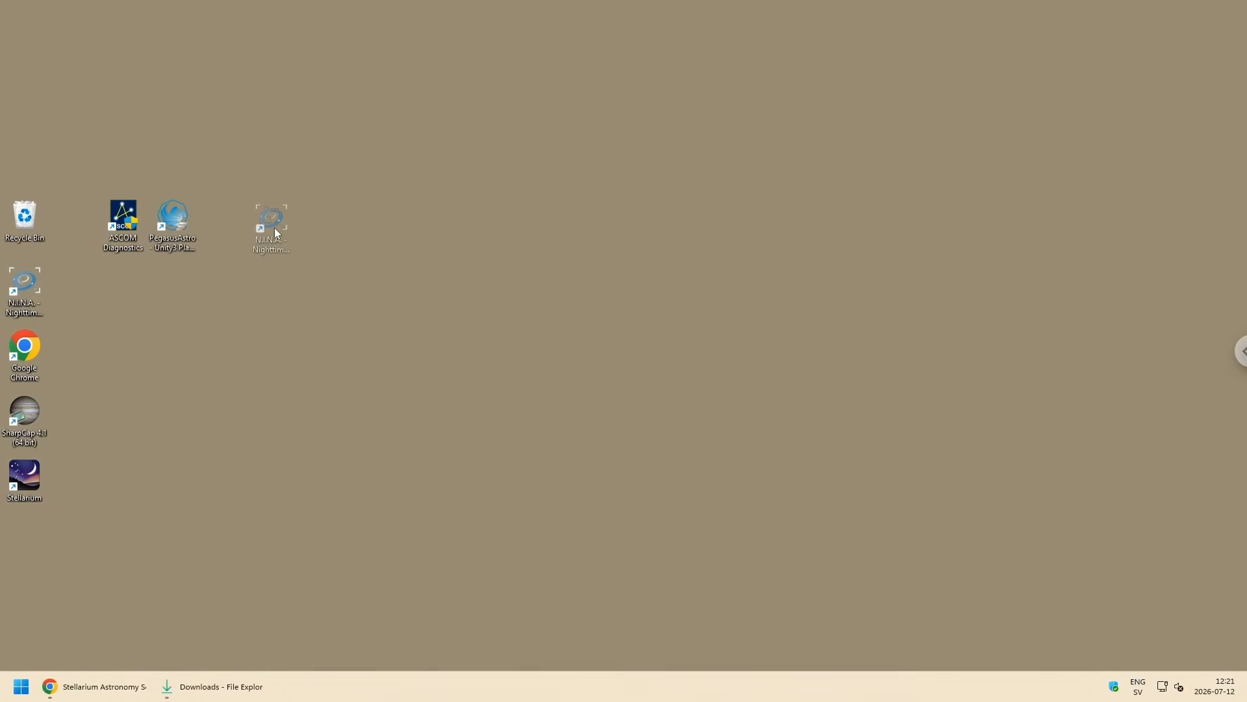
{"action": "left_click_drag", "start_coordinate": [24, 416], "coordinate": [217, 226]}
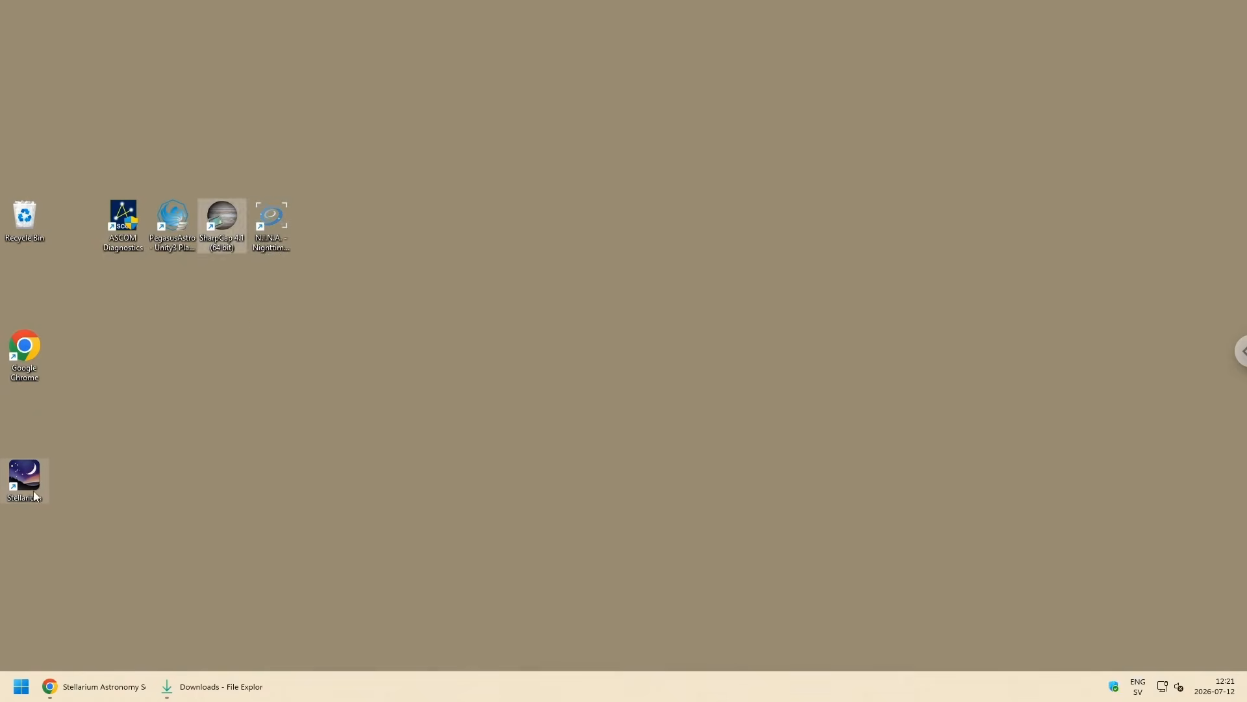
{"action": "left_click_drag", "start_coordinate": [33, 490], "coordinate": [321, 237]}
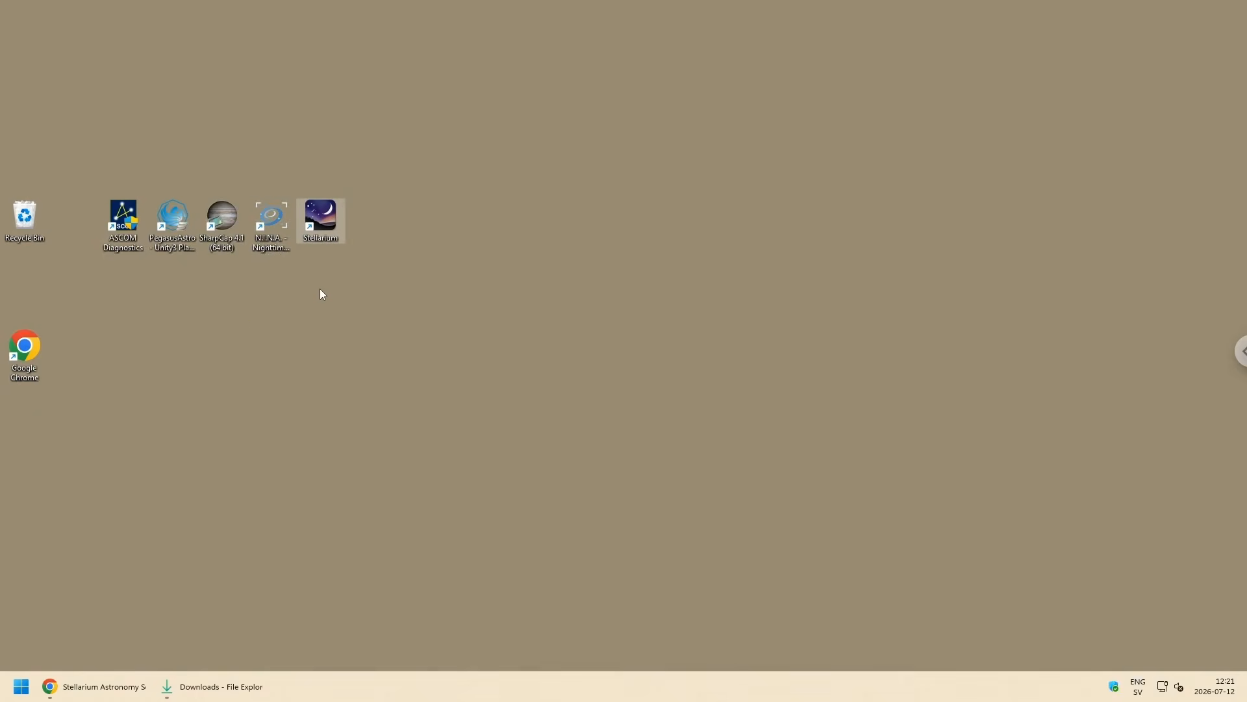
{"action": "left_click", "coordinate": [60, 229]}
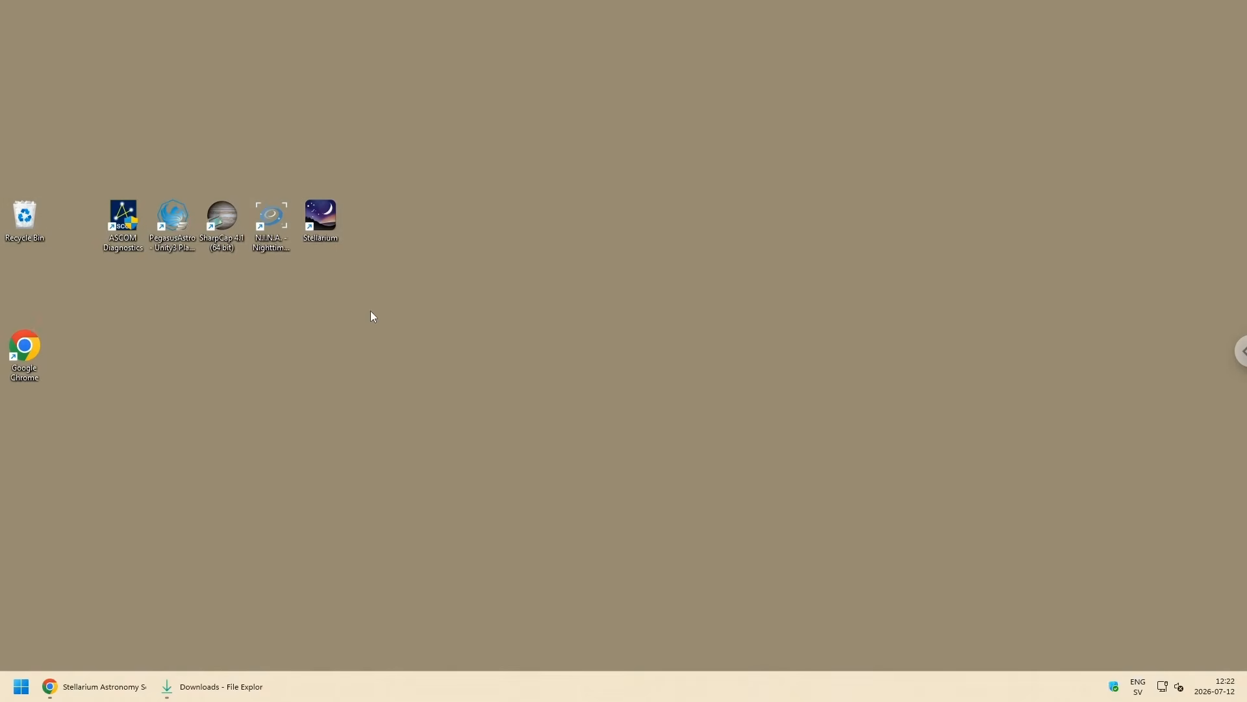
Step: Change the Start menu's list of all apps from category view to List view
{"action": "left_click", "coordinate": [21, 686]}
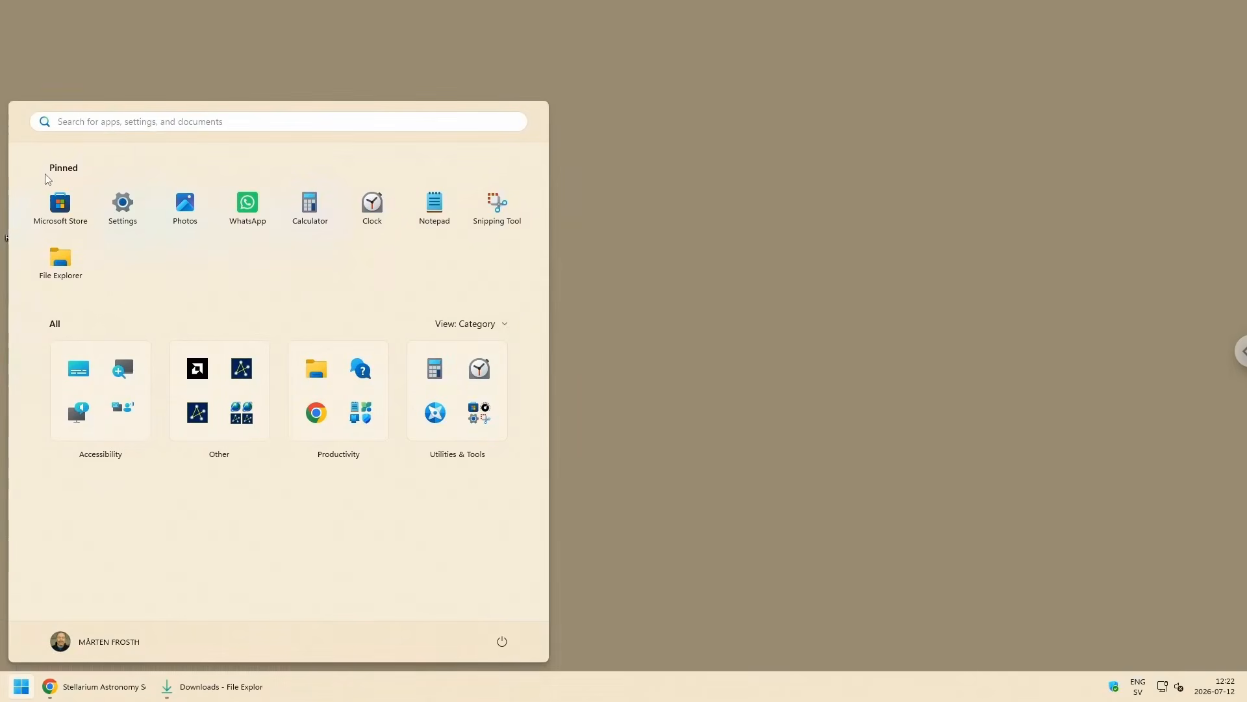
{"action": "left_click", "coordinate": [500, 332]}
{"action": "left_click", "coordinate": [468, 391]}
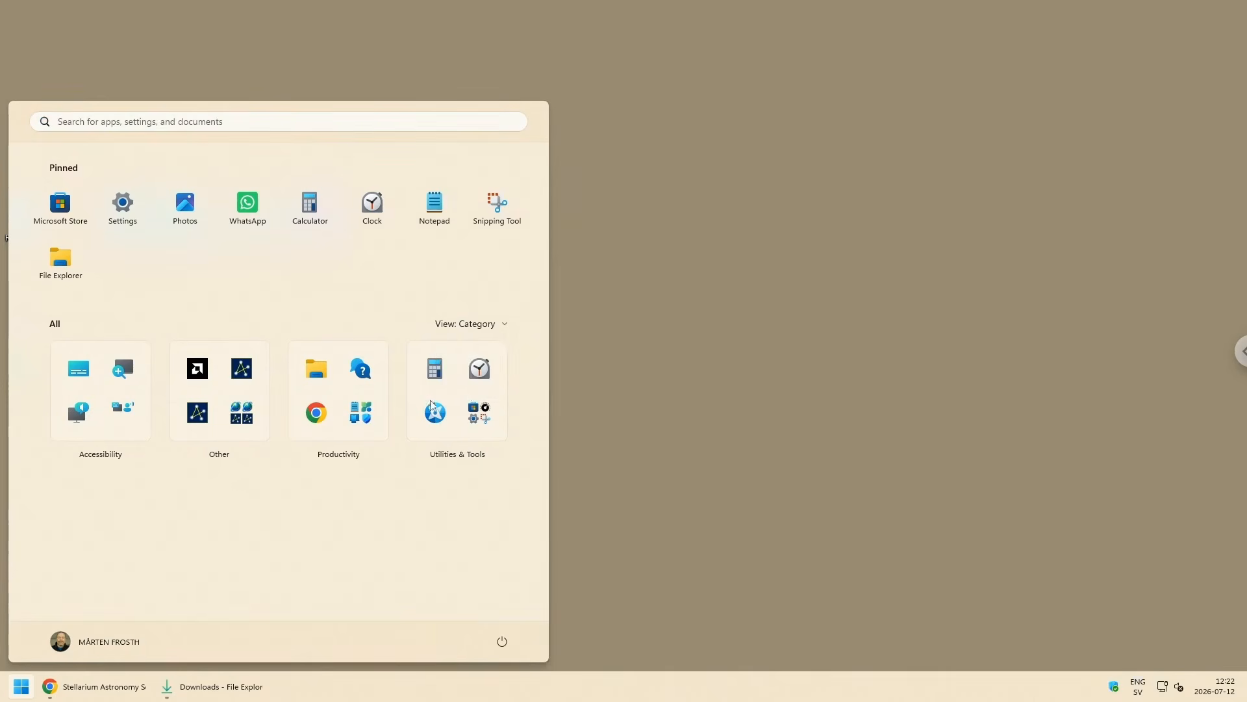
Step: Pin N.I.N.A. - Nighttime Imaging 'N' Astronomy from the list of all apps to the taskbar
{"action": "scroll", "coordinate": [130, 435], "scroll_direction": "down", "scroll_amount": 3}
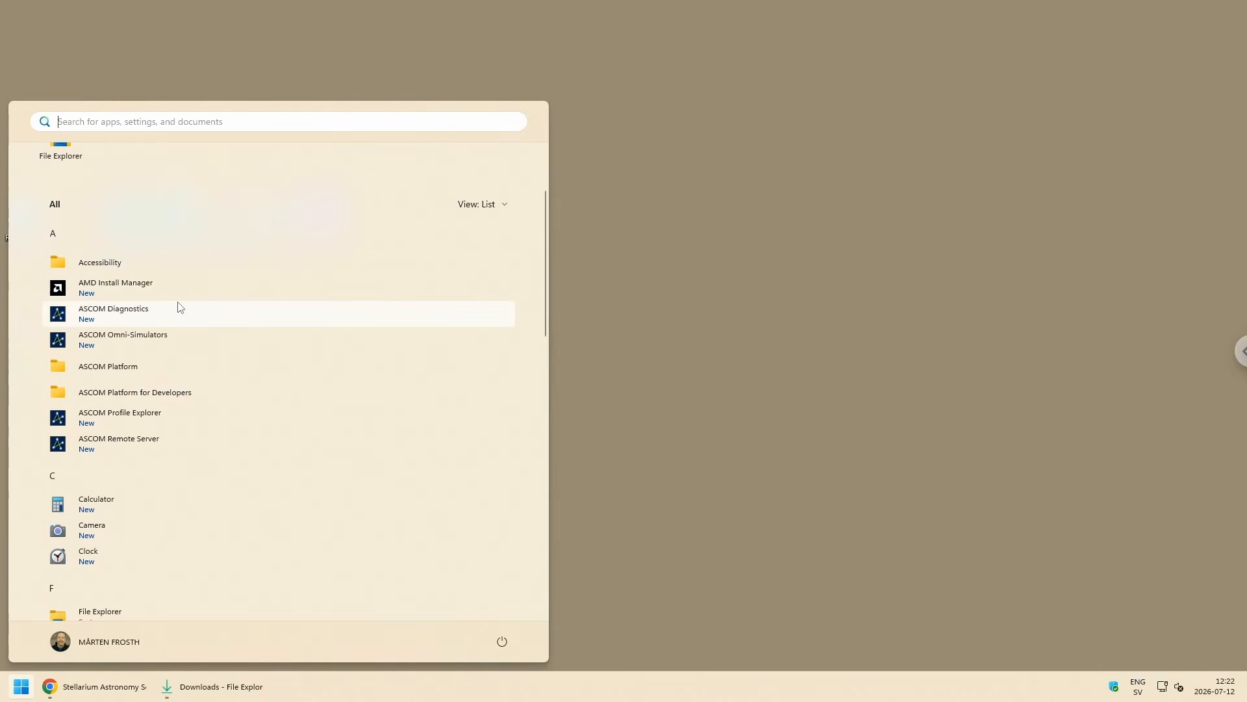
{"action": "scroll", "coordinate": [137, 423], "scroll_direction": "down", "scroll_amount": 3}
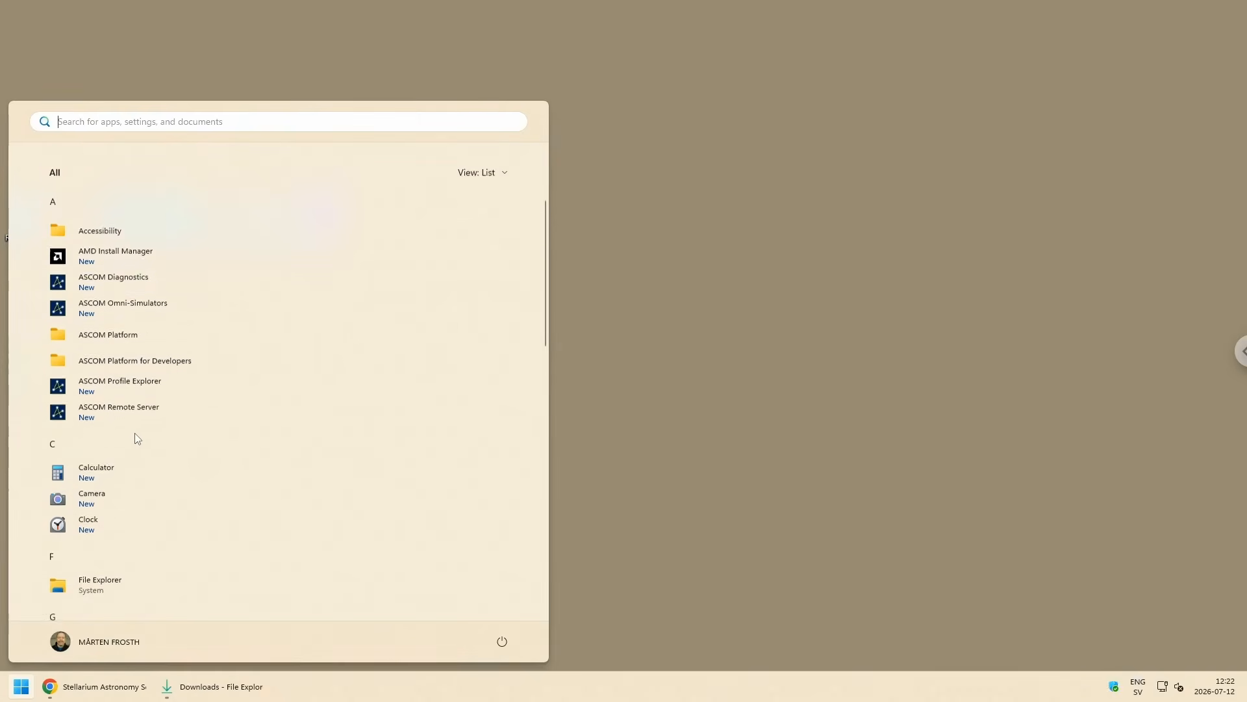
{"action": "scroll", "coordinate": [143, 433], "scroll_direction": "down", "scroll_amount": 3}
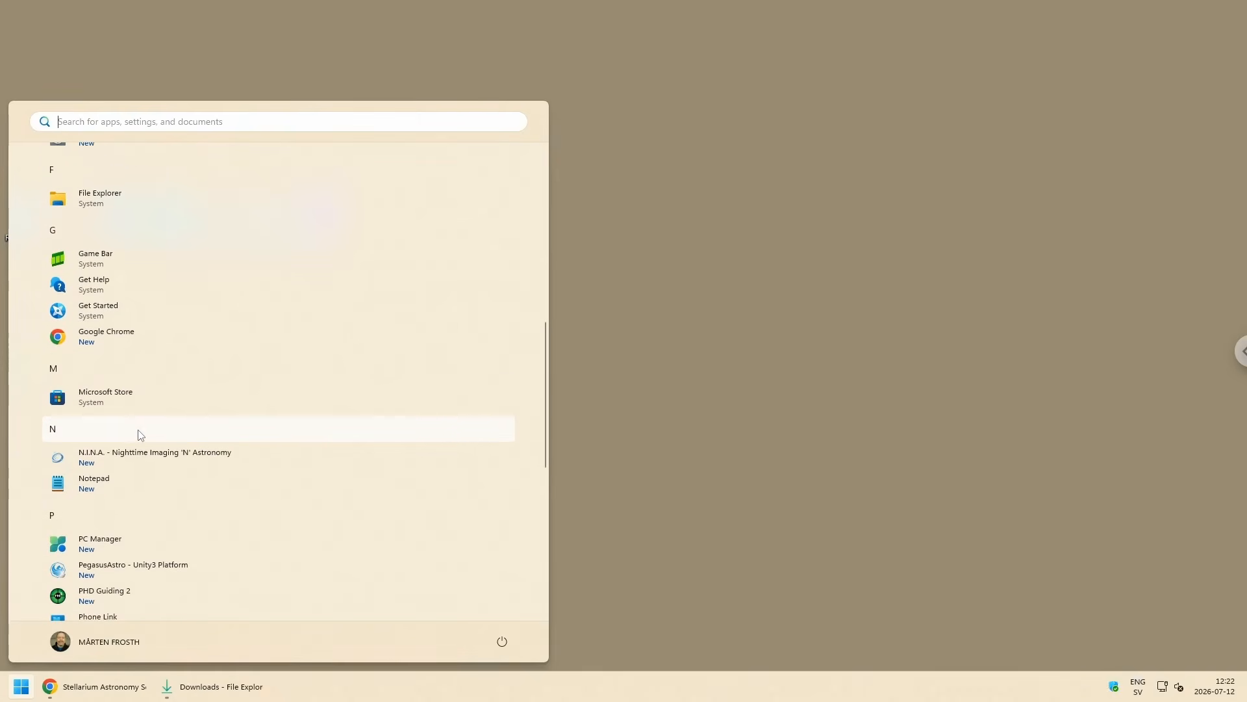
{"action": "right_click", "coordinate": [114, 458]}
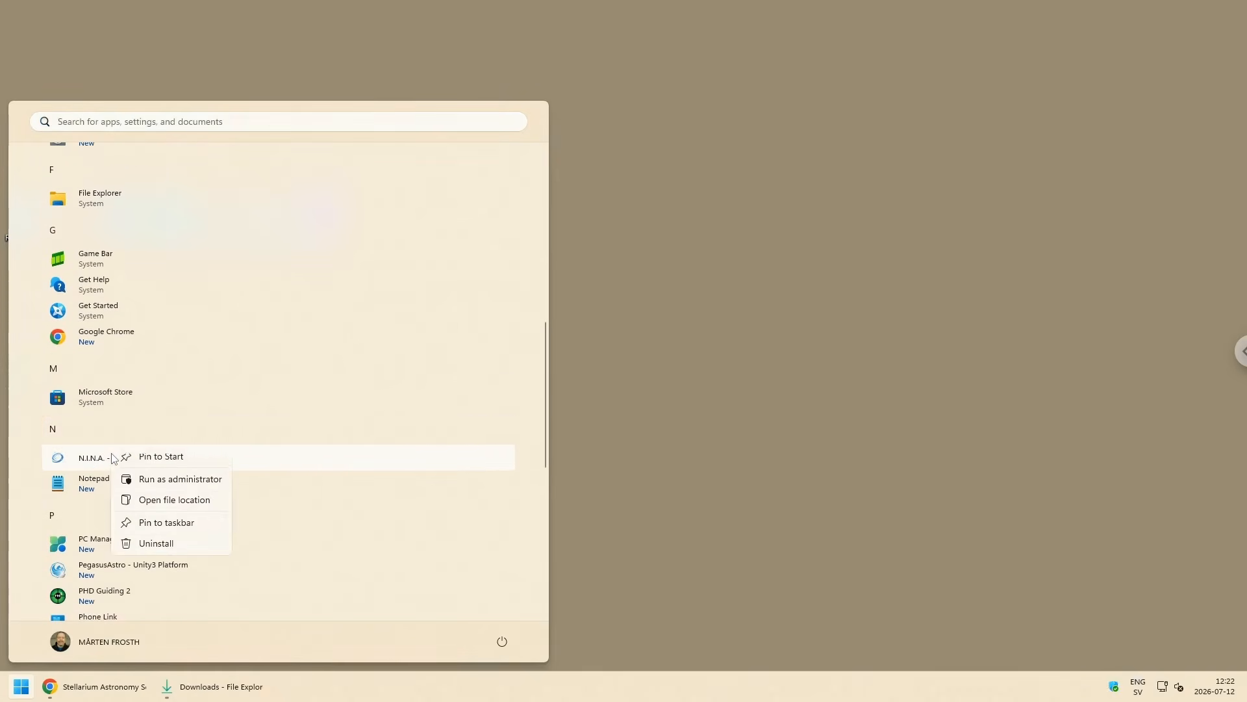
{"action": "left_click", "coordinate": [194, 534]}
{"action": "scroll", "coordinate": [144, 514], "scroll_direction": "down", "scroll_amount": 3}
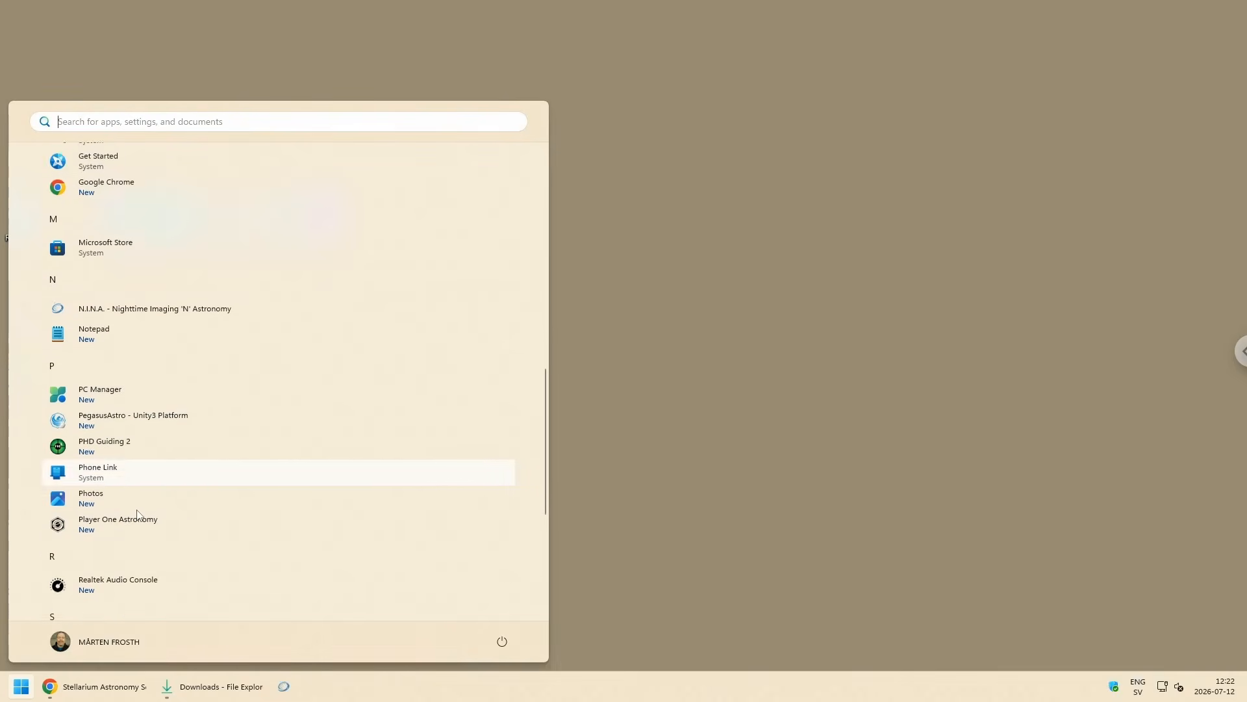
Step: Pin PHD Guiding 2 and SharpCap 4.1 (64 bit) from the list of all apps to the taskbar
{"action": "right_click", "coordinate": [90, 419]}
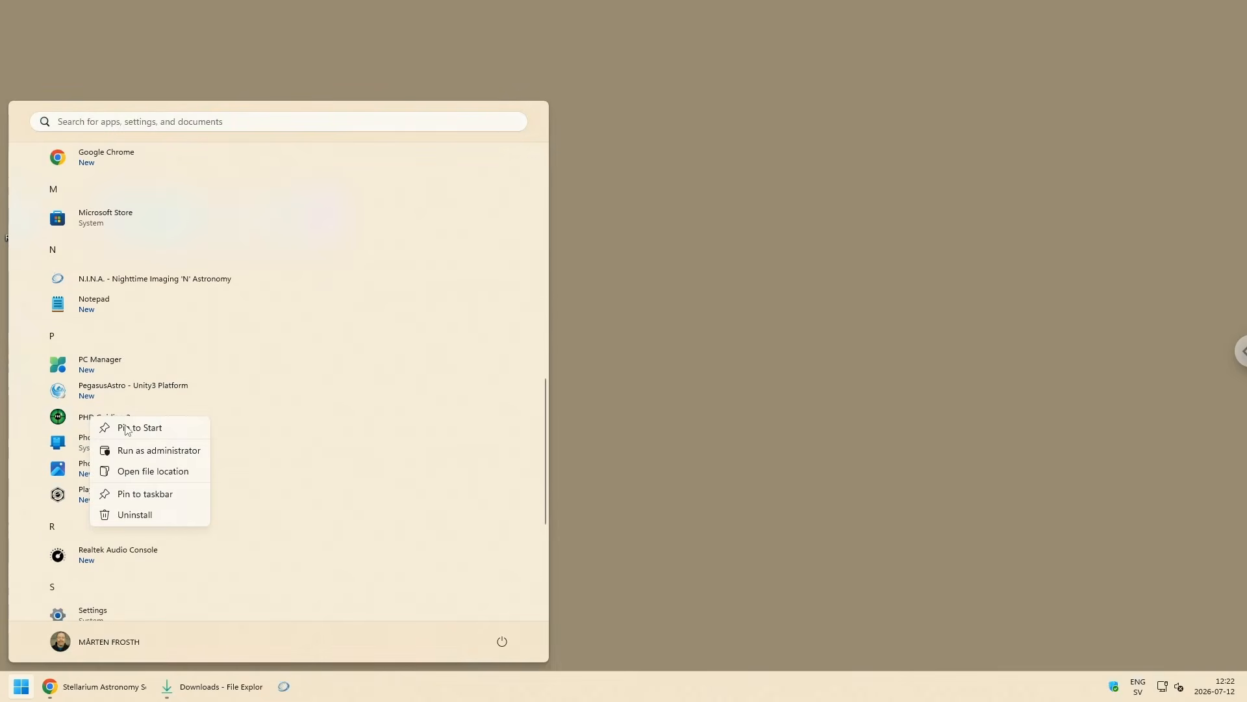
{"action": "left_click", "coordinate": [164, 493]}
{"action": "scroll", "coordinate": [159, 497], "scroll_direction": "down", "scroll_amount": 2}
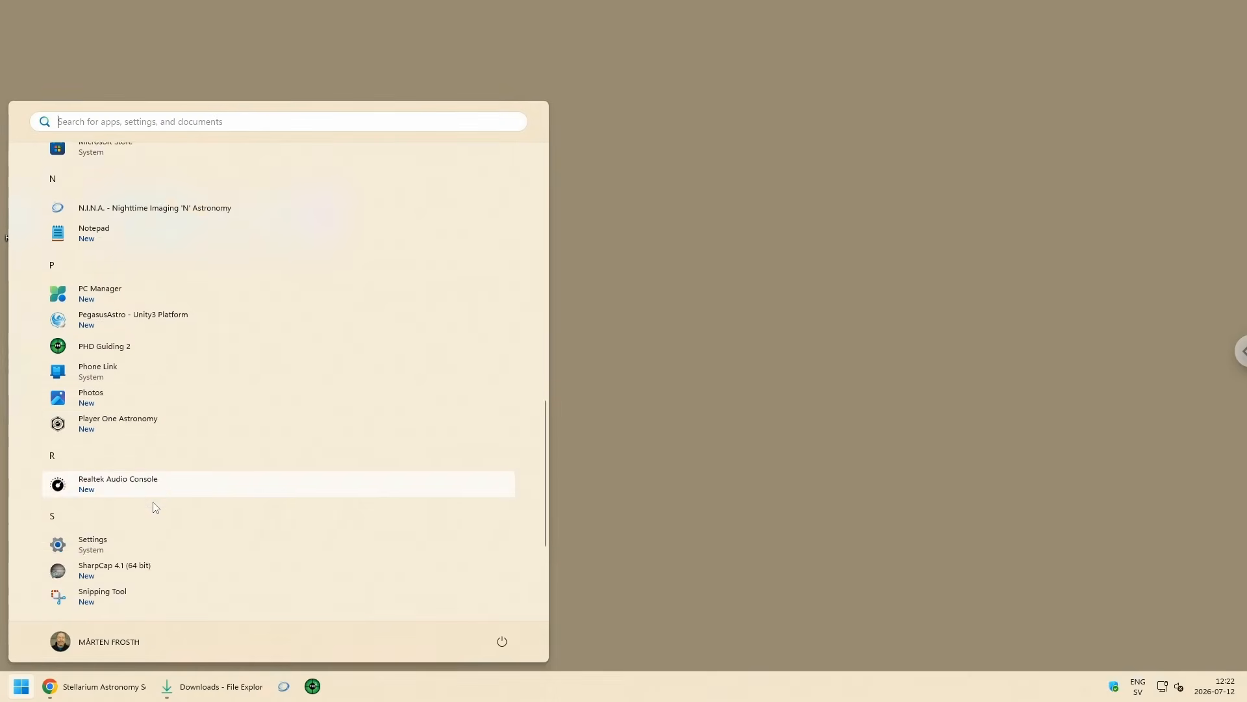
{"action": "scroll", "coordinate": [156, 499], "scroll_direction": "down", "scroll_amount": 1}
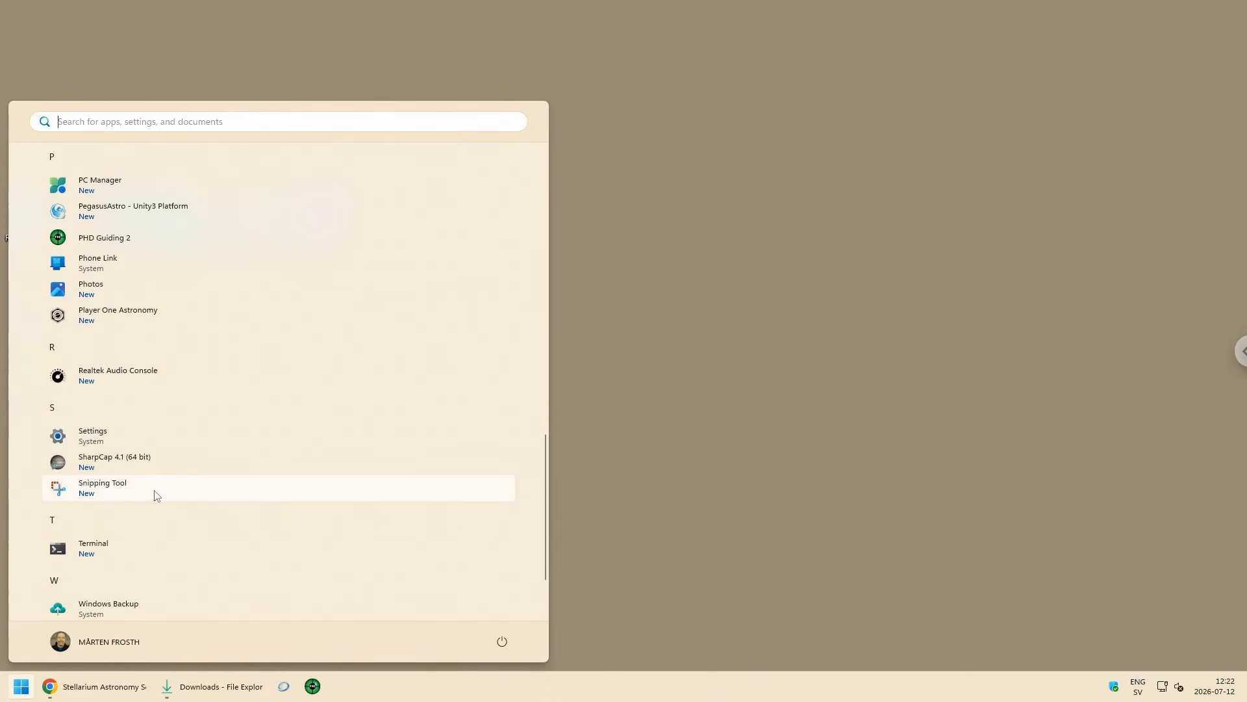
{"action": "right_click", "coordinate": [87, 461]}
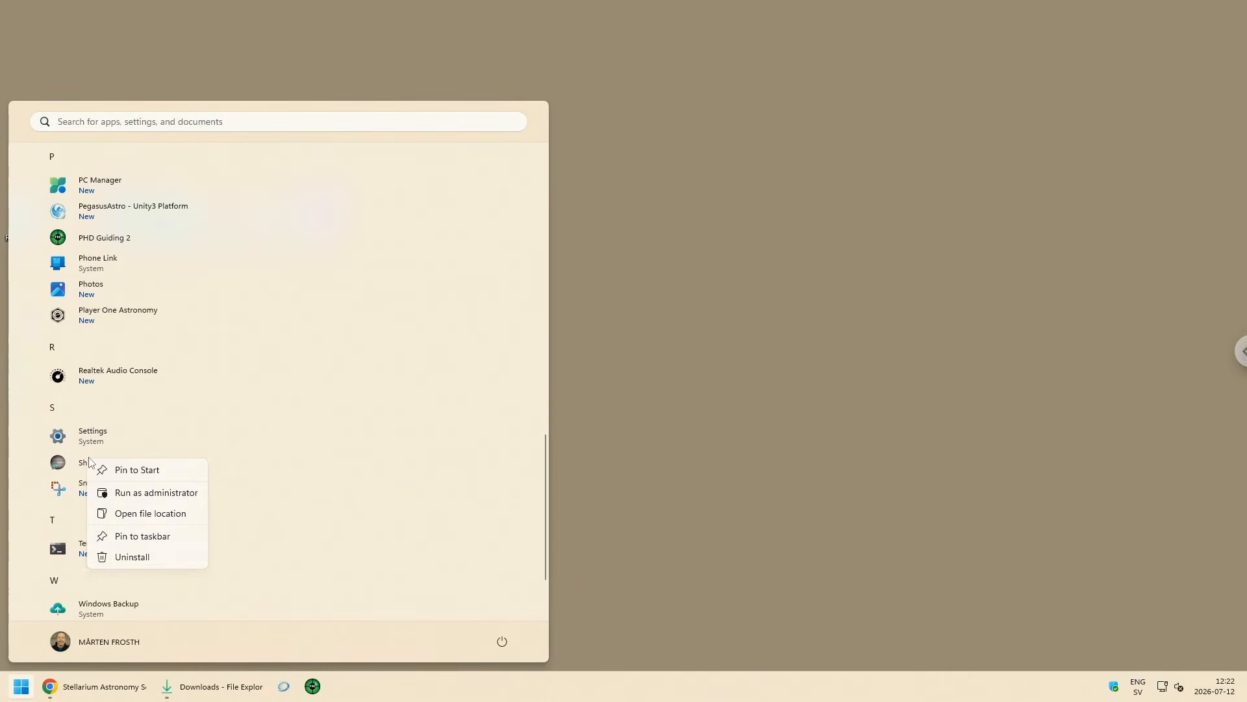
{"action": "left_click", "coordinate": [159, 536]}
Step: Close the Start menu and reorder the pinned taskbar apps as SharpCap, PHD Guiding 2, N.I.N.A
{"action": "scroll", "coordinate": [137, 541], "scroll_direction": "down", "scroll_amount": 2}
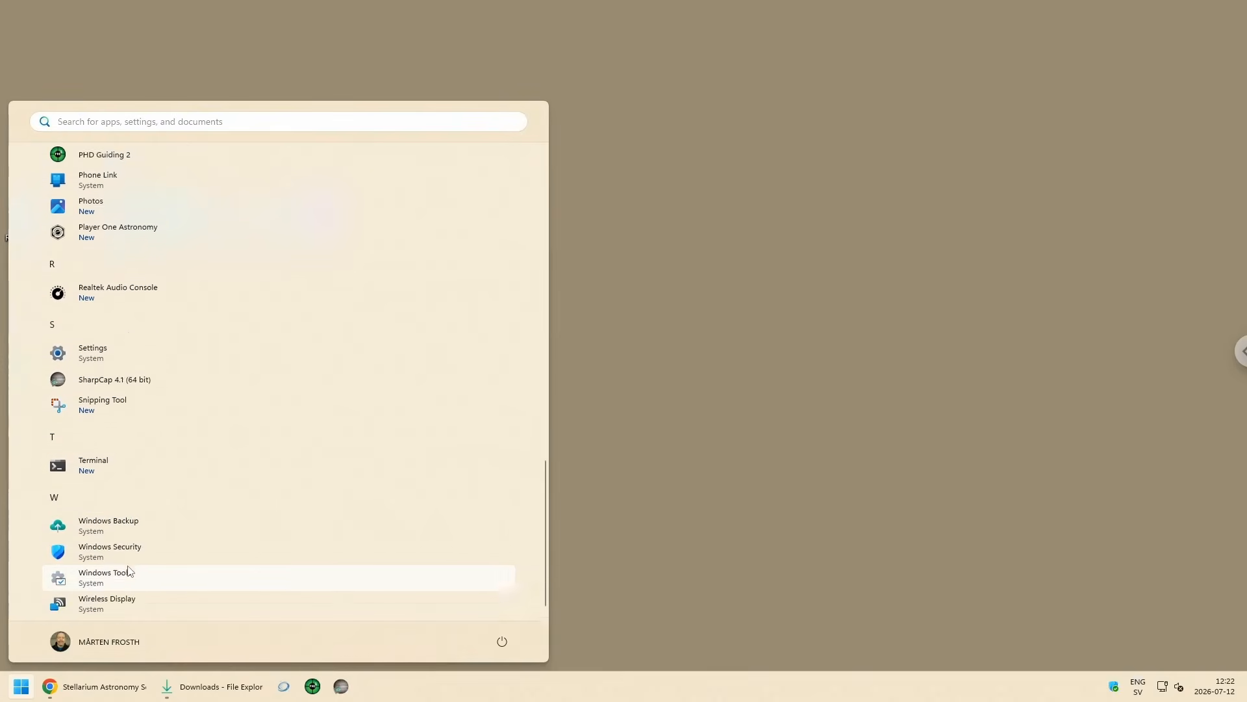
{"action": "scroll", "coordinate": [129, 568], "scroll_direction": "up", "scroll_amount": 5}
{"action": "scroll", "coordinate": [127, 564], "scroll_direction": "up", "scroll_amount": 3}
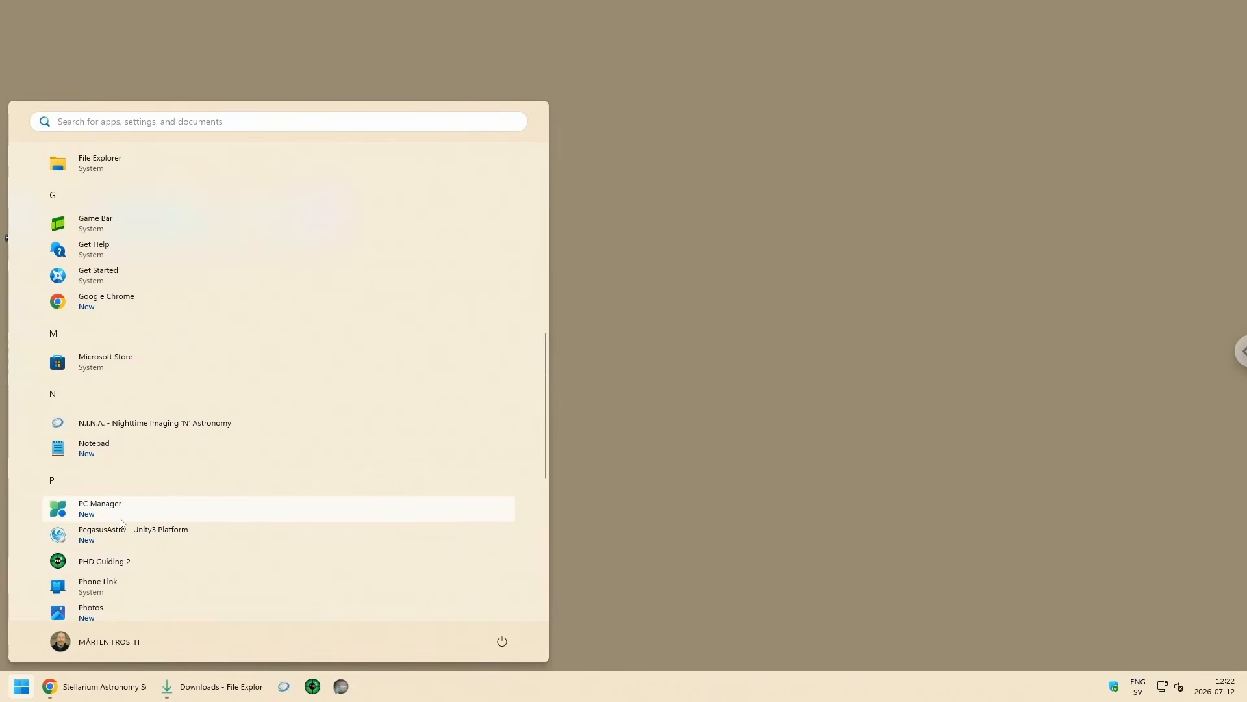
{"action": "left_click", "coordinate": [634, 450]}
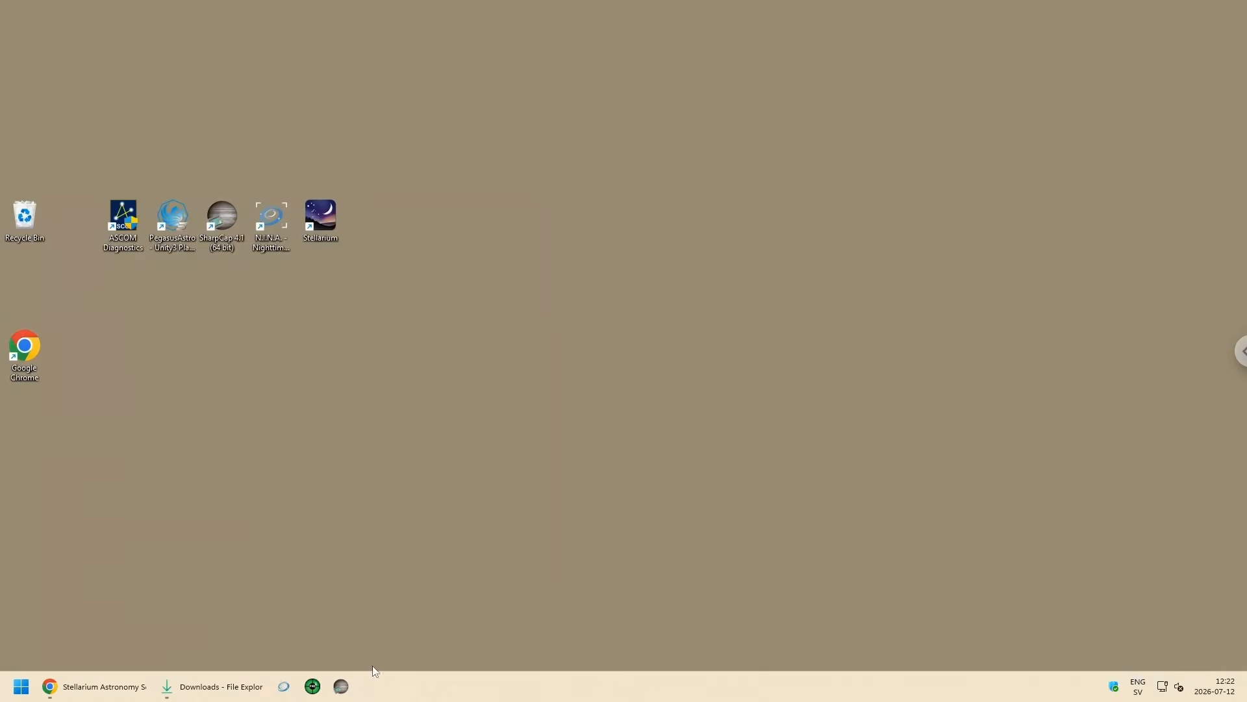
{"action": "mouse_move", "coordinate": [286, 690]}
{"action": "left_mouse_down"}
{"action": "mouse_move", "coordinate": [314, 695]}
{"action": "mouse_move", "coordinate": [279, 696]}
{"action": "left_mouse_up"}
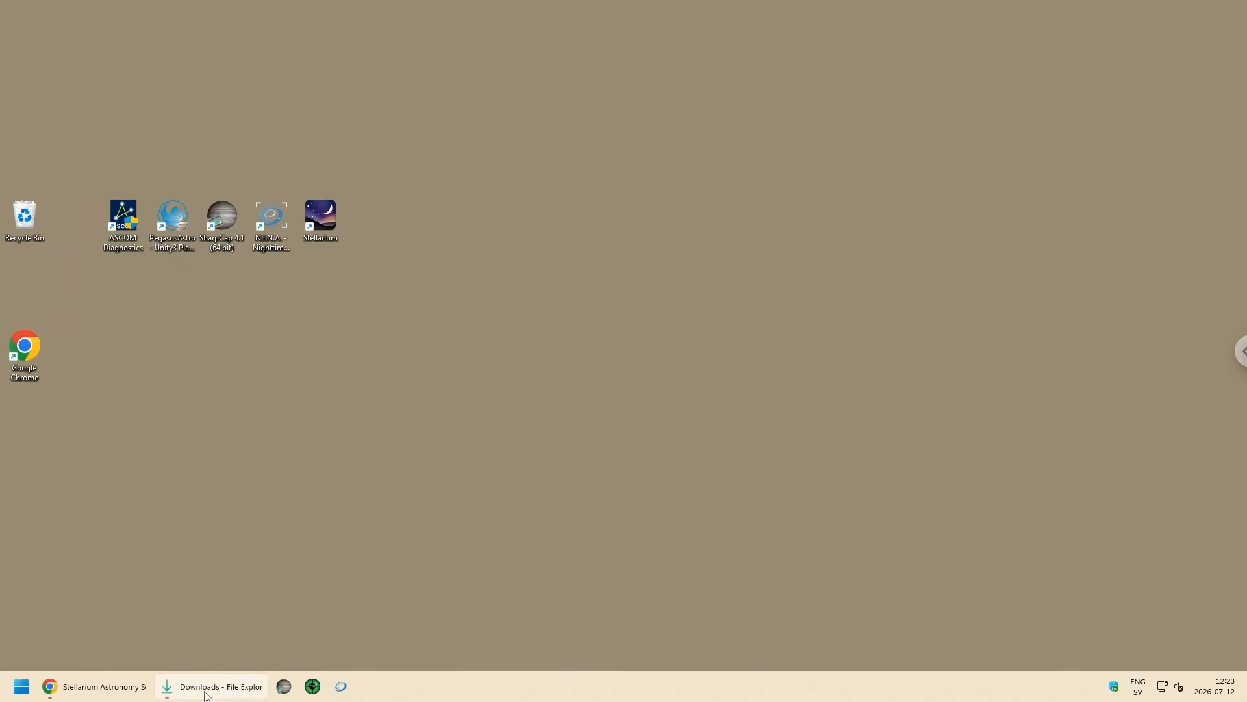
Step: Switch to the open File Explorer window and browse from Downloads to the root of the Windows (C:) drive
{"action": "mouse_move", "coordinate": [203, 696]}
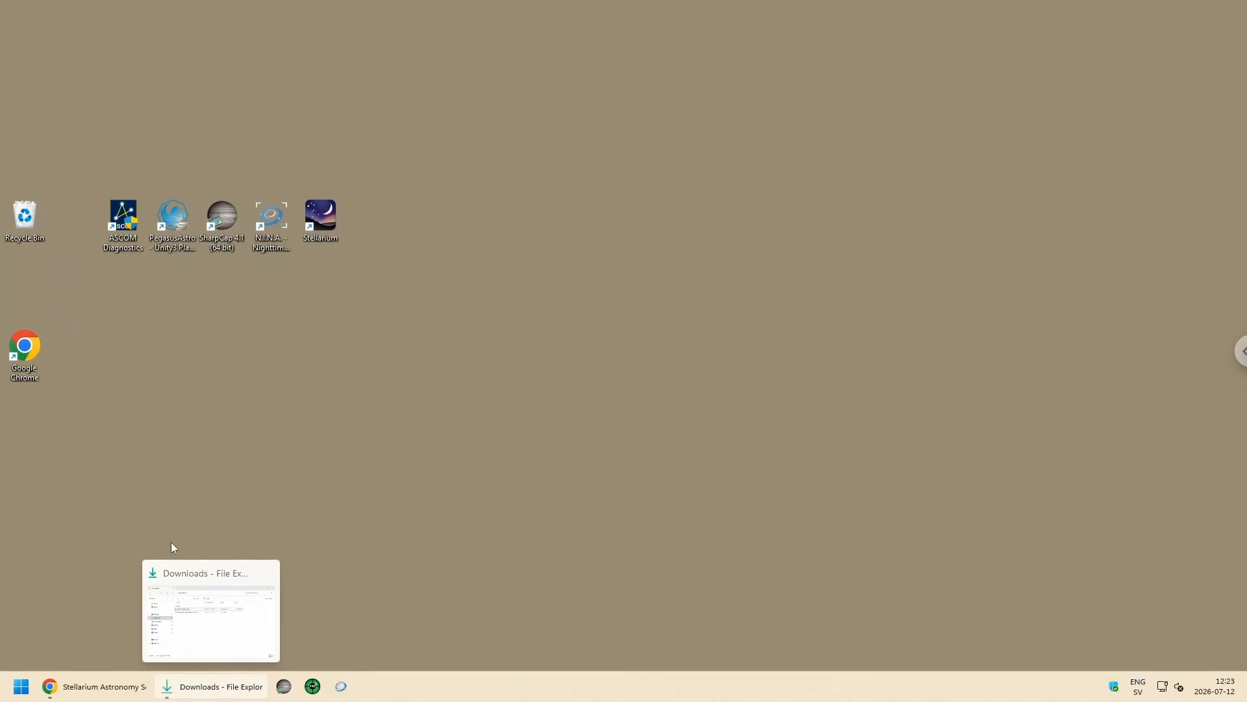
{"action": "left_click", "coordinate": [200, 695]}
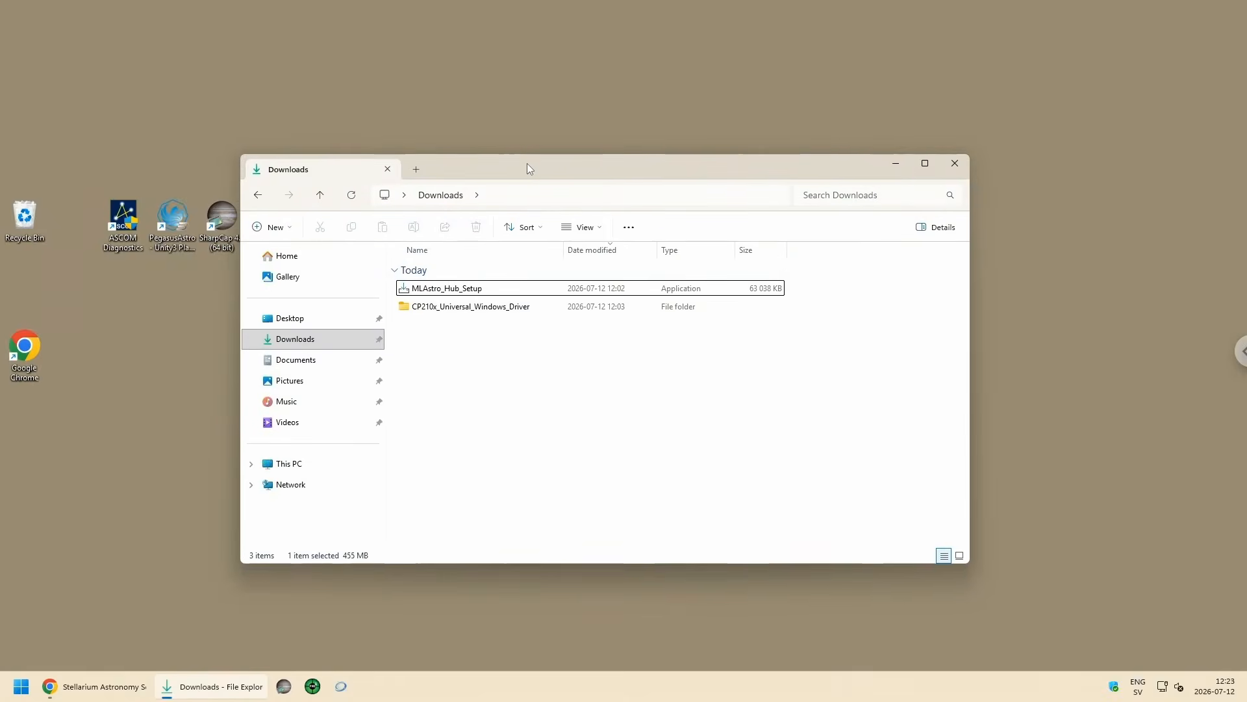
{"action": "mouse_move", "coordinate": [528, 163]}
{"action": "left_mouse_down"}
{"action": "mouse_move", "coordinate": [540, 186]}
{"action": "mouse_move", "coordinate": [544, 169]}
{"action": "left_mouse_up"}
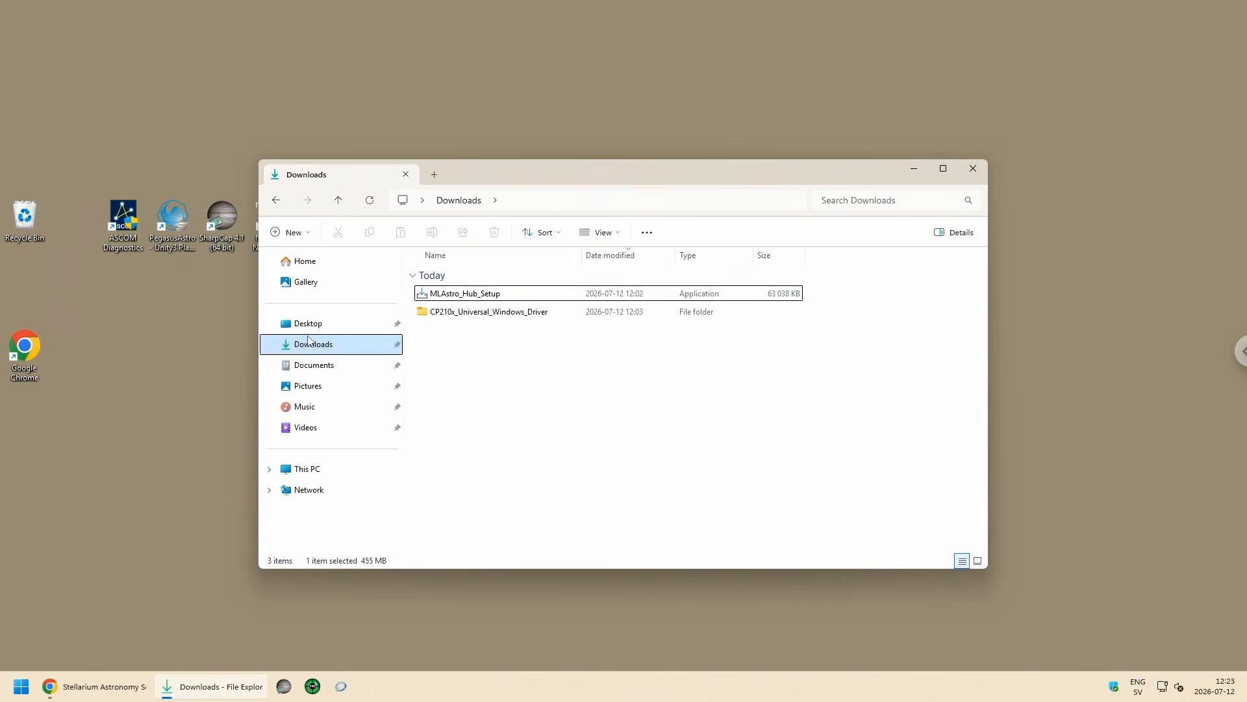
{"action": "left_click", "coordinate": [308, 471]}
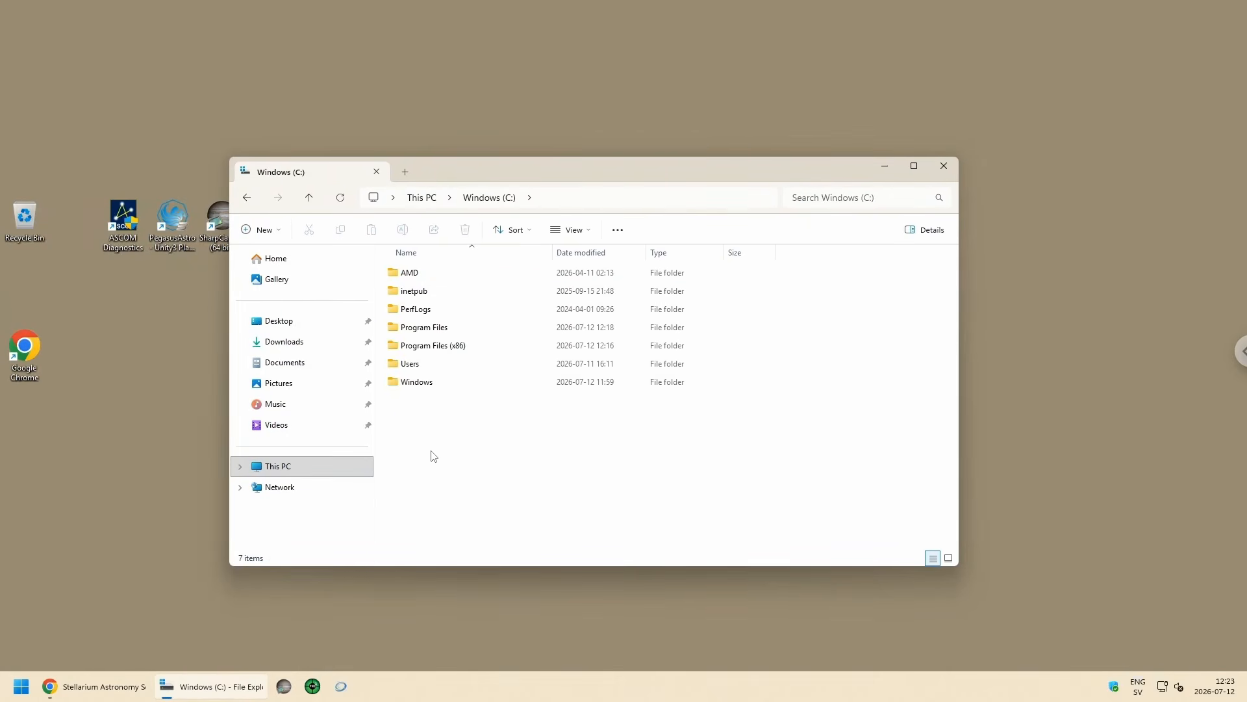
Step: Create a new folder named Incoming in the root of the Windows (C:) drive
{"action": "right_click", "coordinate": [434, 456]}
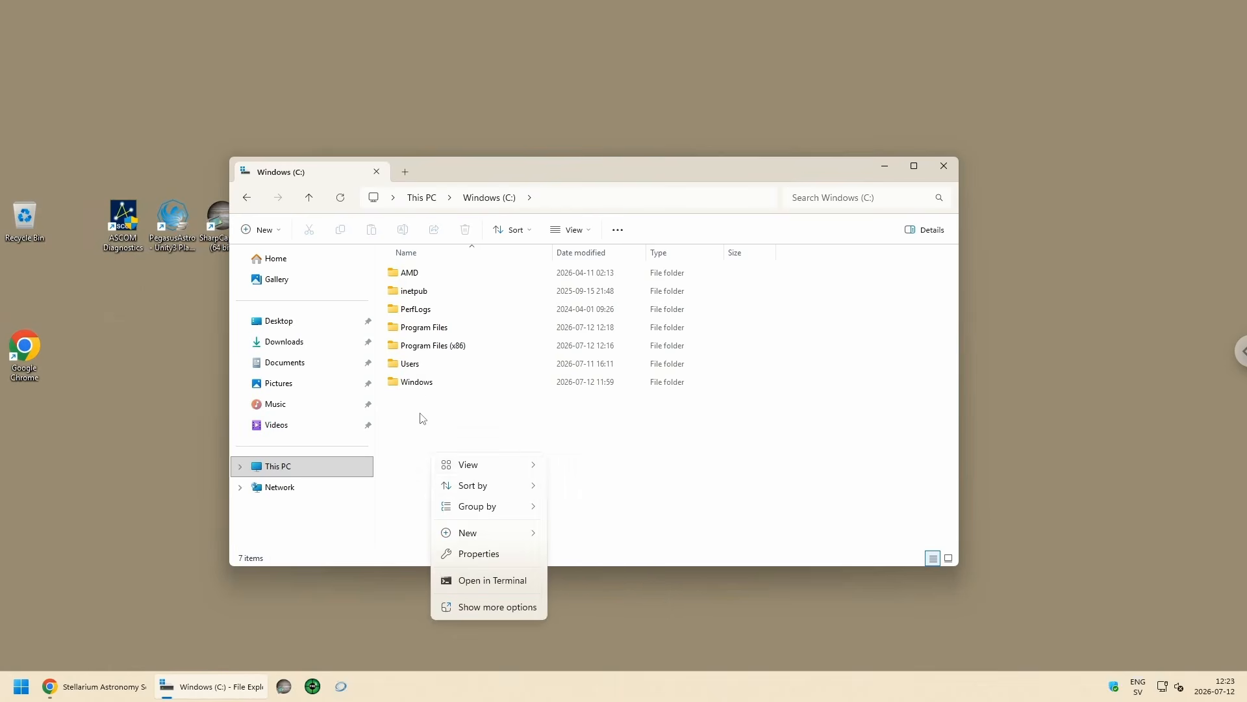
{"action": "left_click", "coordinate": [422, 417]}
{"action": "right_click", "coordinate": [484, 458]}
{"action": "mouse_move", "coordinate": [513, 496]}
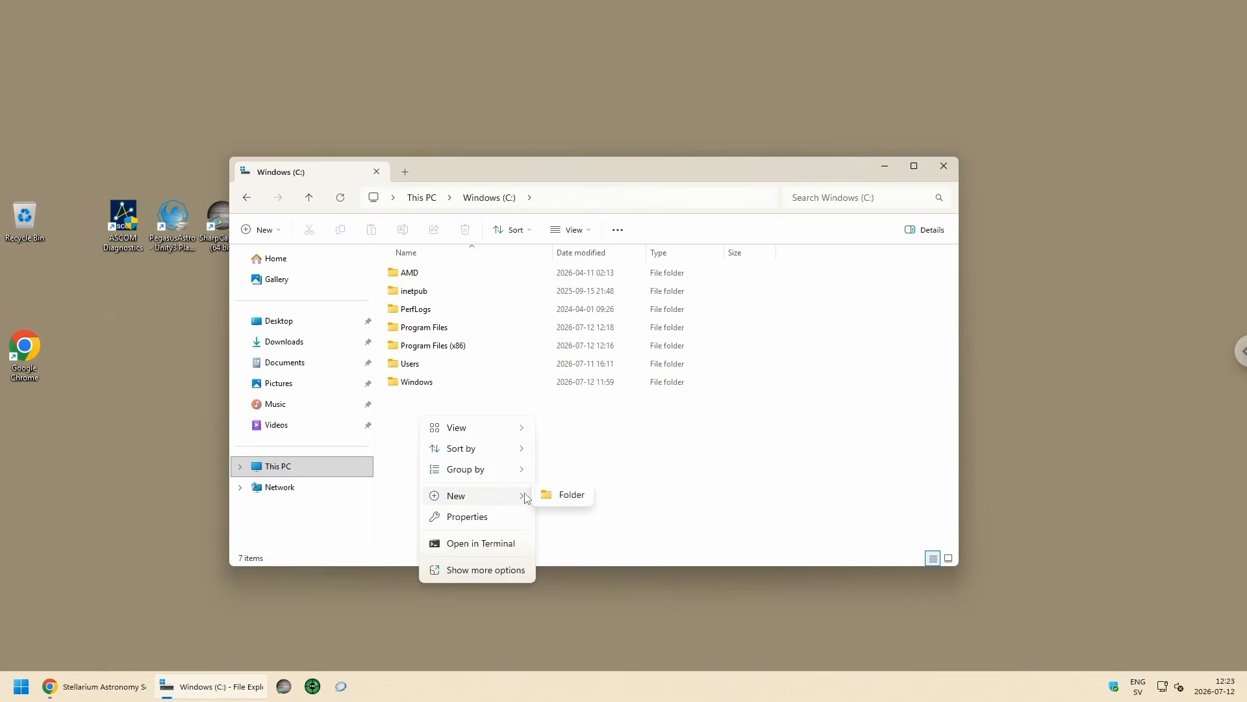
{"action": "left_click", "coordinate": [580, 498]}
{"action": "key", "text": "BackSpace"}
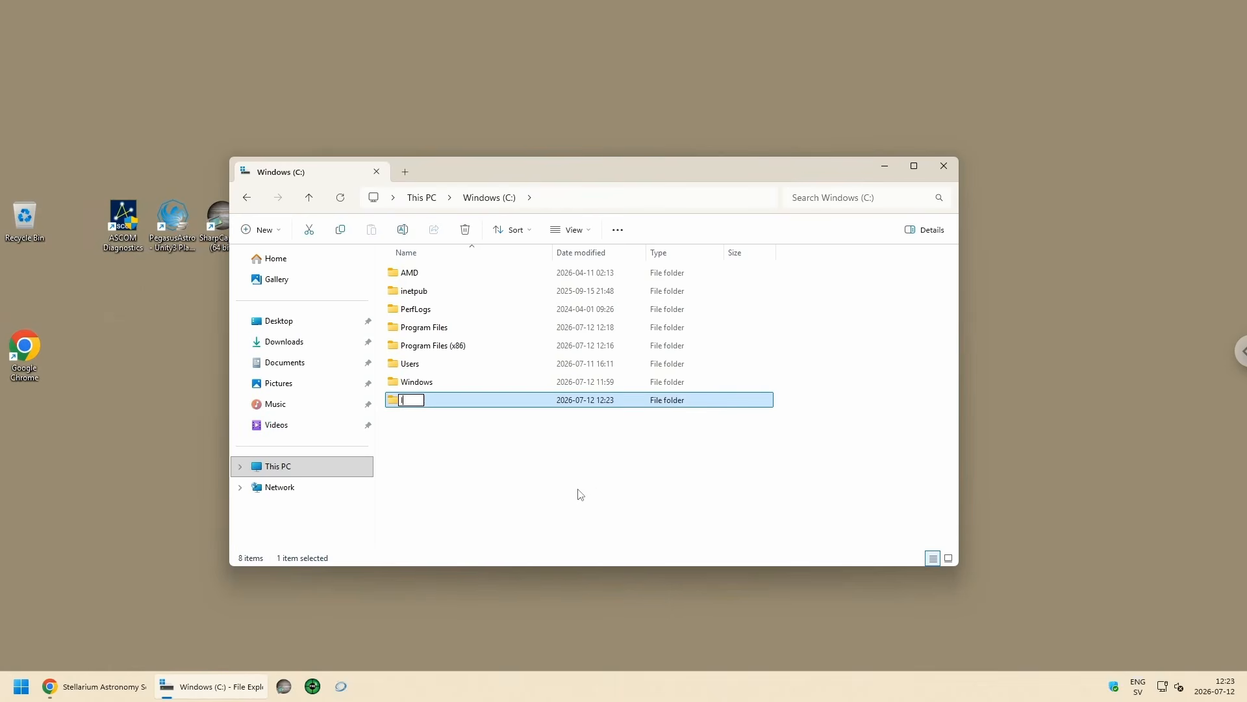
{"action": "type", "text": "Incoming"}
{"action": "key", "text": "Return"}
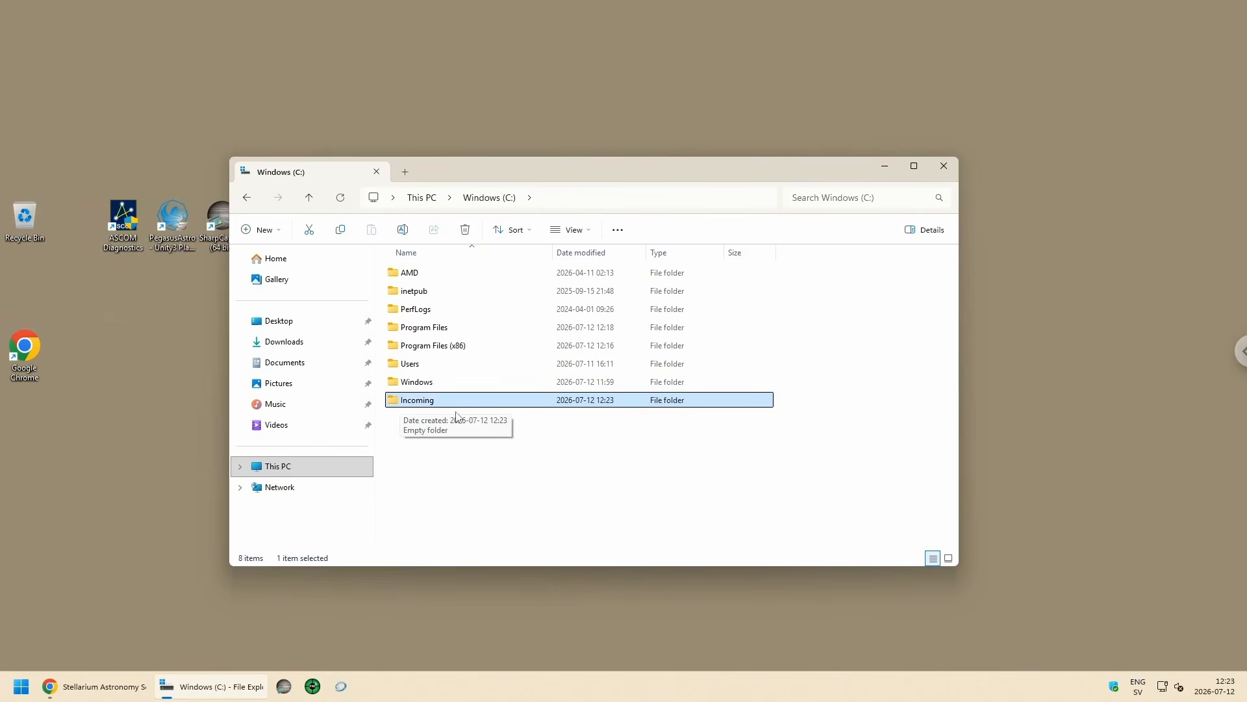
Step: Look inside the Incoming folder and return to the root of the Windows (C:) drive
{"action": "double_click", "coordinate": [396, 404]}
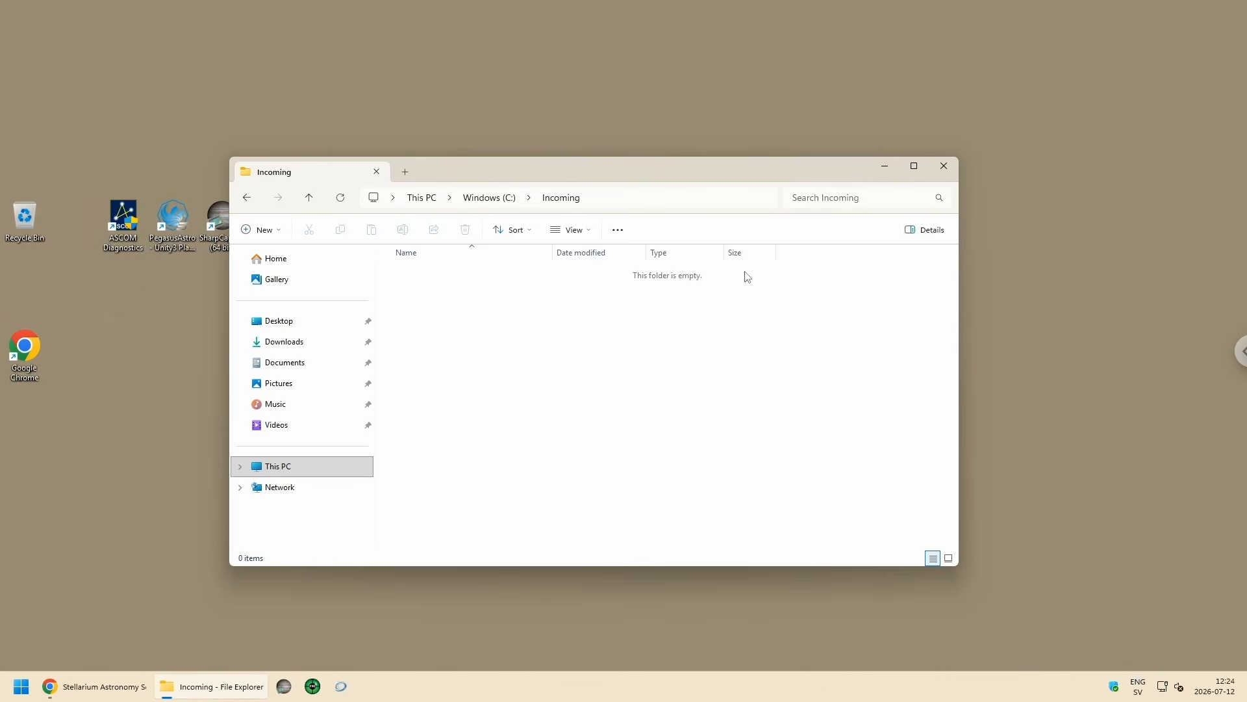
{"action": "left_click_drag", "start_coordinate": [599, 170], "coordinate": [608, 153]}
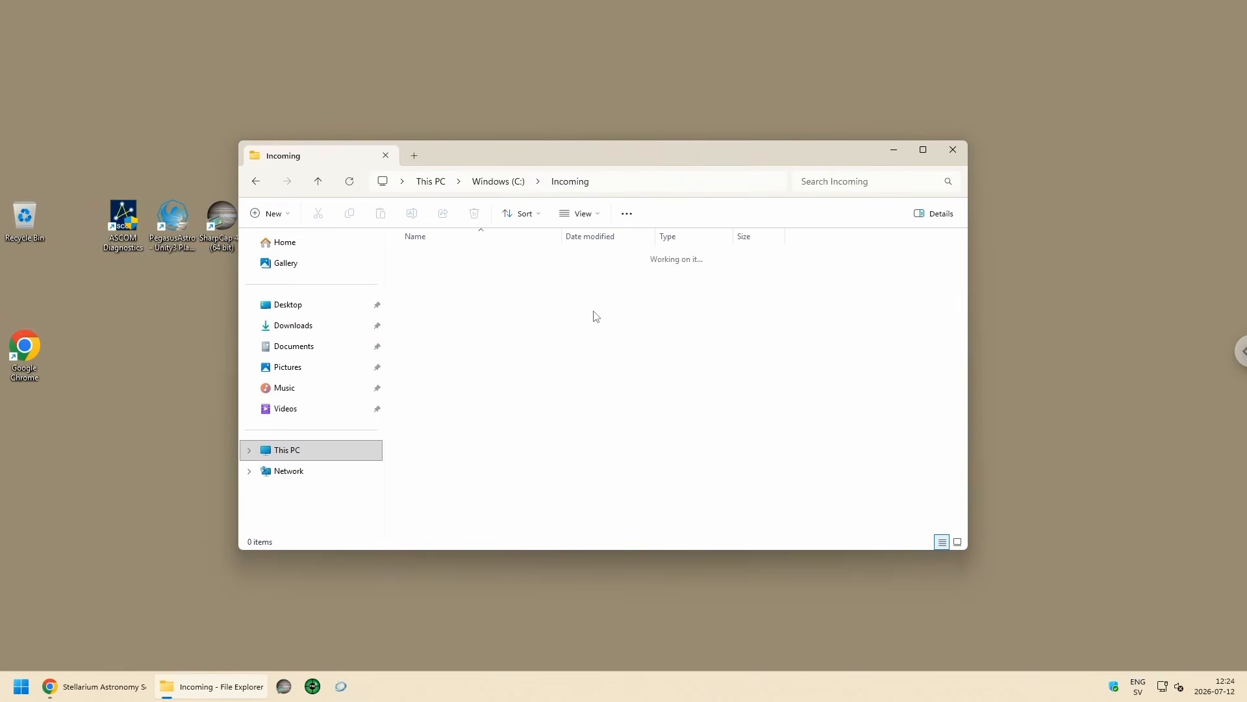
{"action": "key", "text": "alt+Left"}
{"action": "left_click_drag", "start_coordinate": [511, 150], "coordinate": [498, 154]}
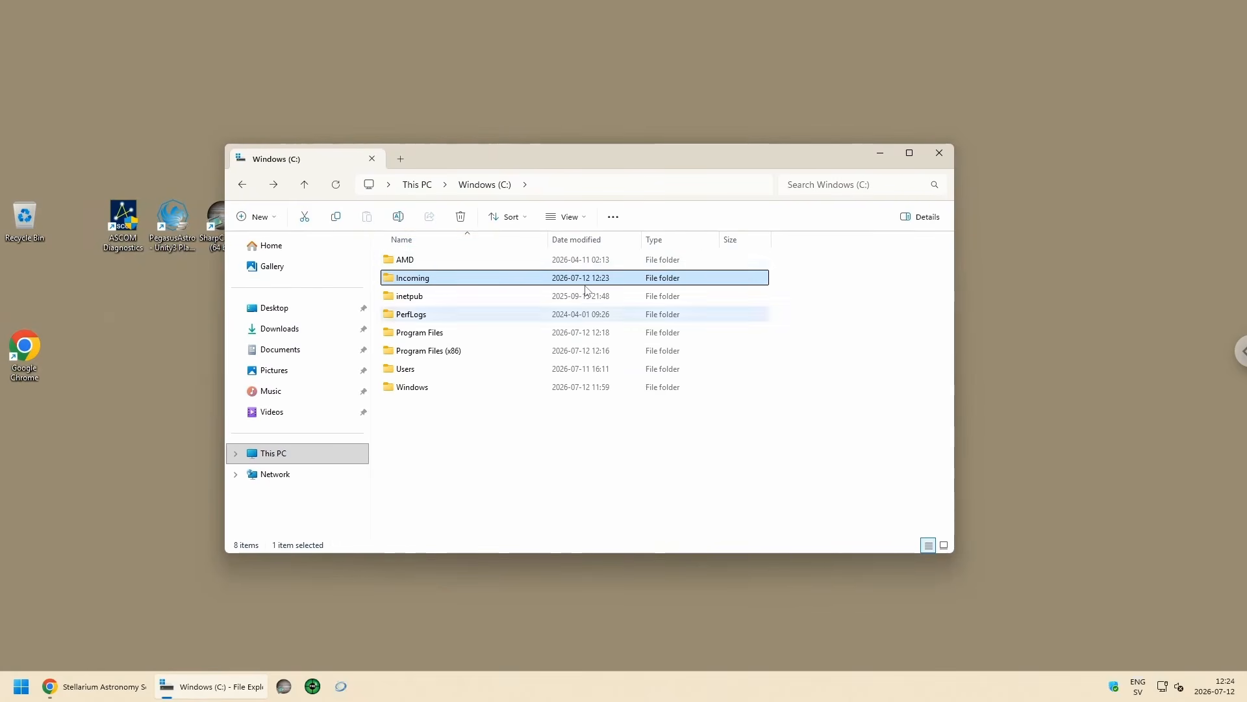
{"action": "mouse_move", "coordinate": [527, 155]}
{"action": "left_mouse_down"}
{"action": "mouse_move", "coordinate": [547, 162]}
{"action": "mouse_move", "coordinate": [517, 158]}
{"action": "left_mouse_up"}
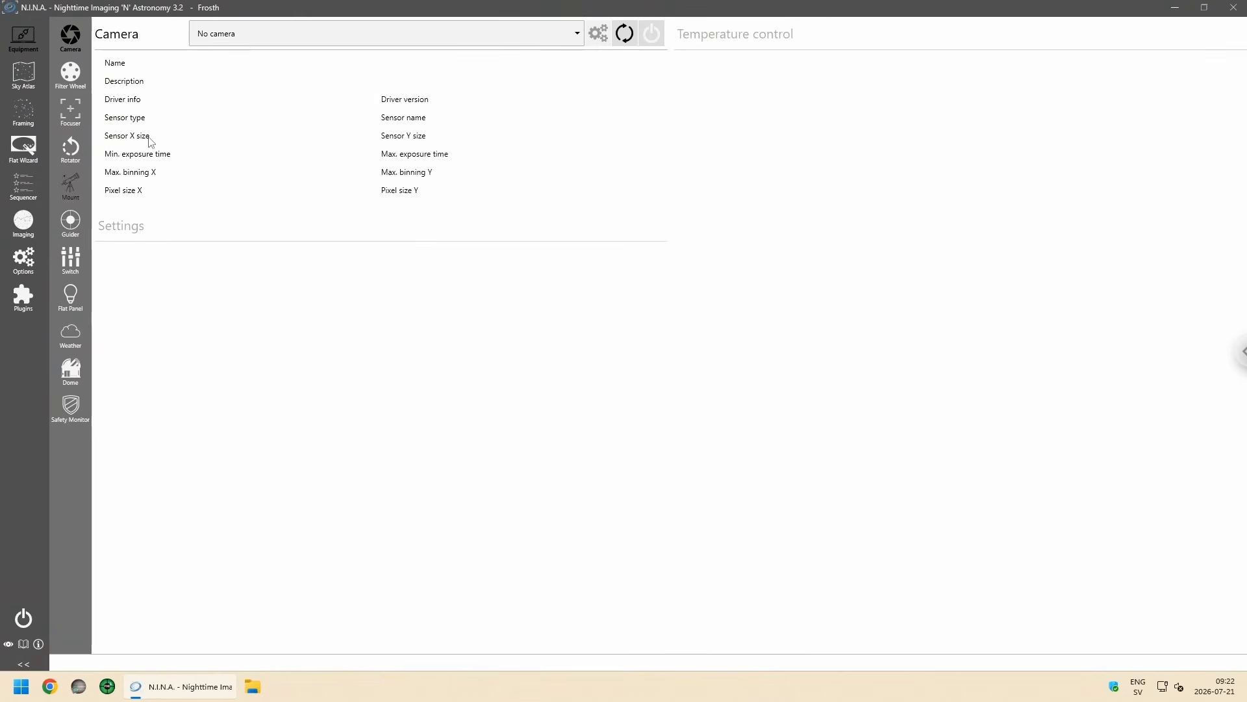
Step: In N.I.N.A.'s general options, expand the advanced settings and select Release as the autoupdate source
{"action": "left_click", "coordinate": [26, 264]}
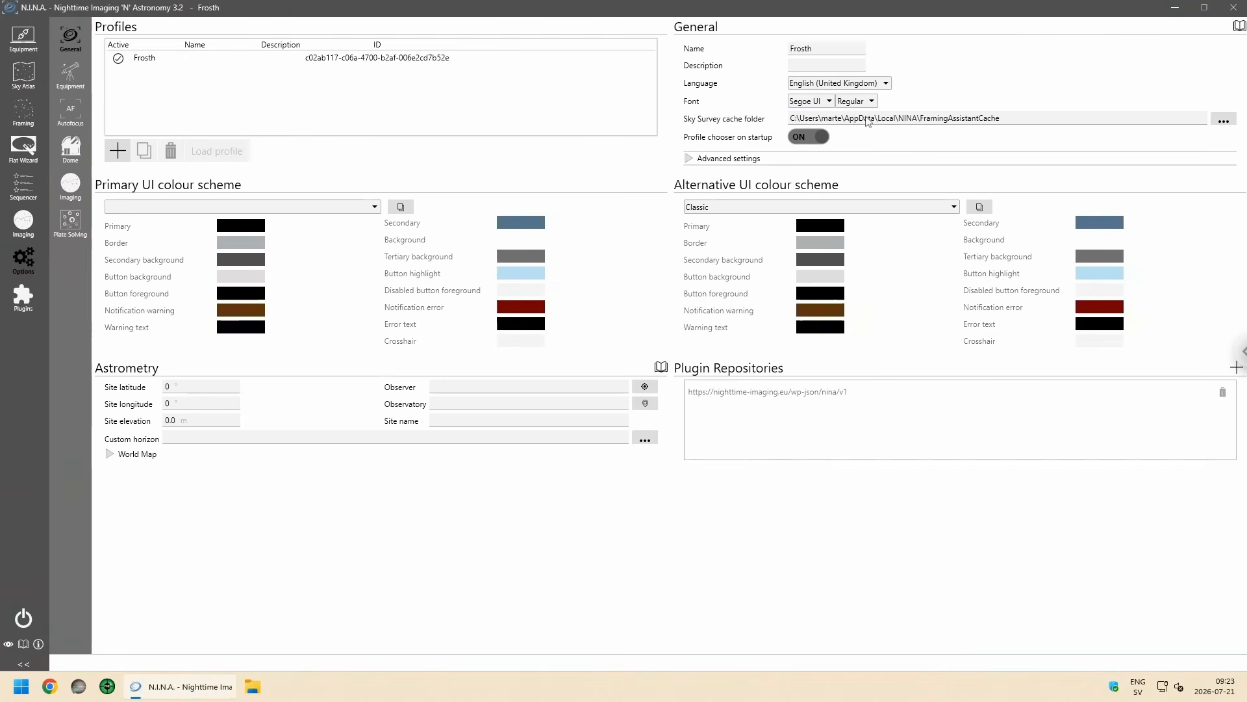
{"action": "left_click", "coordinate": [689, 159]}
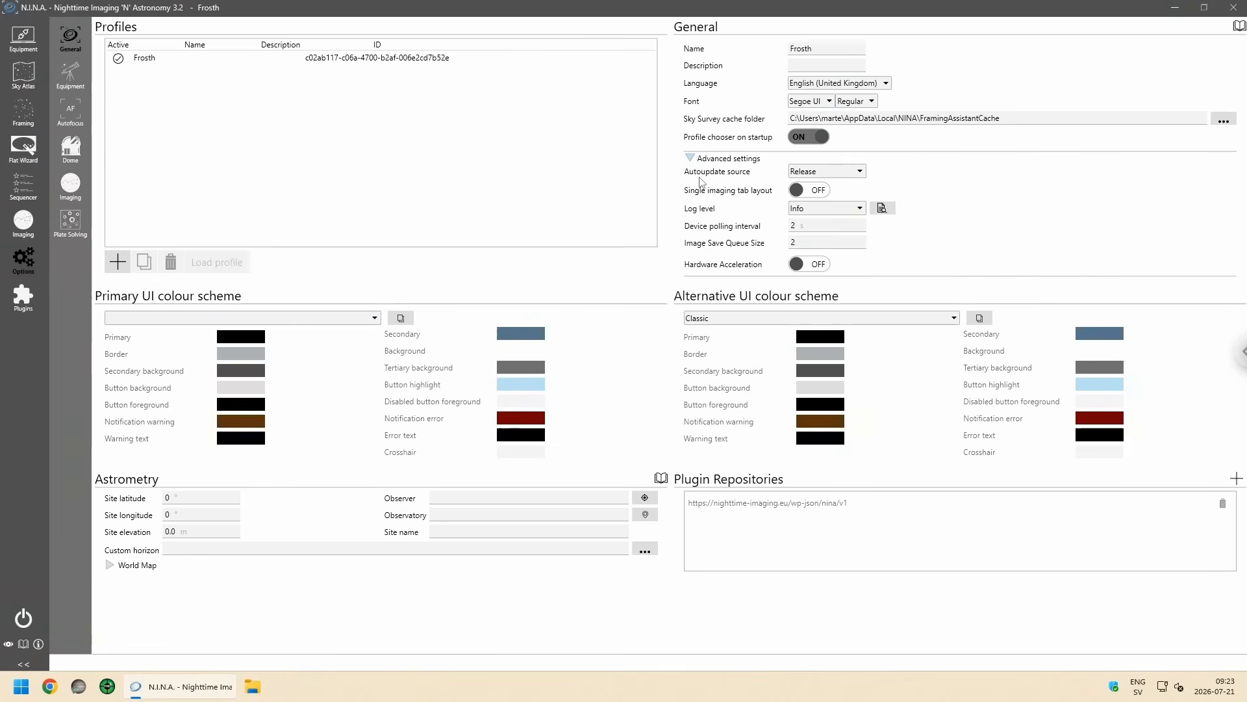
{"action": "left_click", "coordinate": [859, 172]}
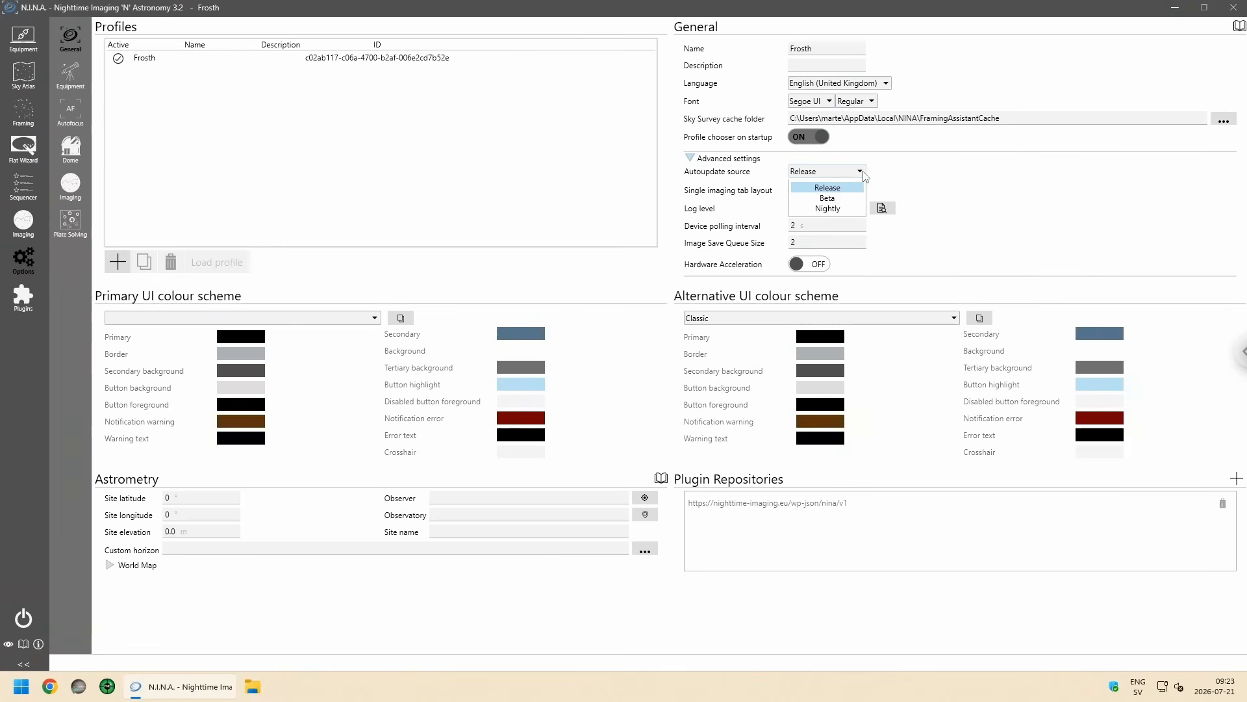
{"action": "left_click", "coordinate": [828, 187]}
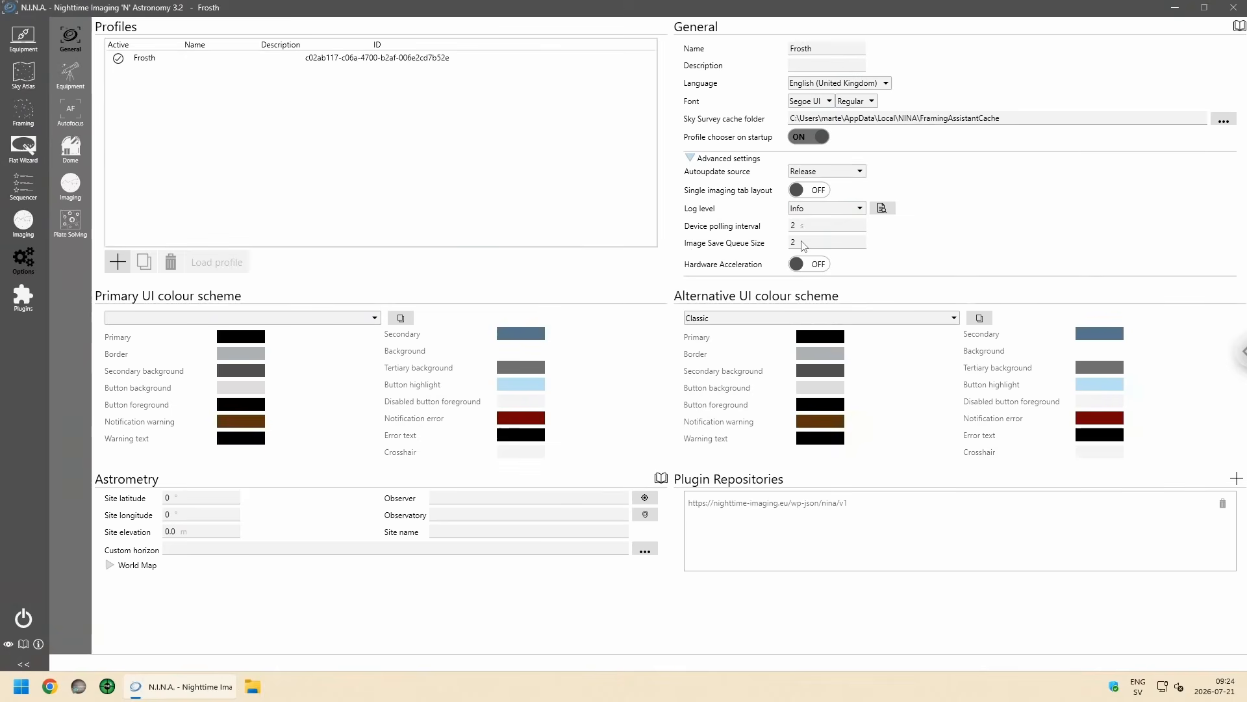
{"action": "mouse_move", "coordinate": [803, 246]}
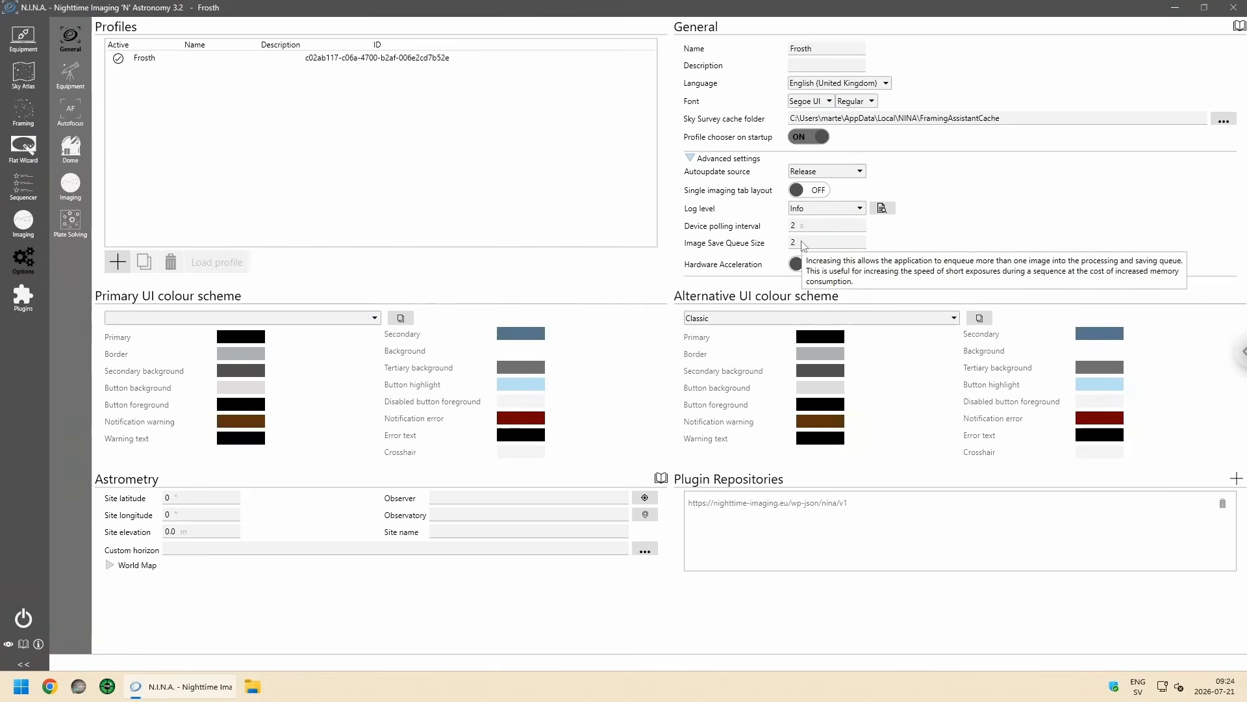
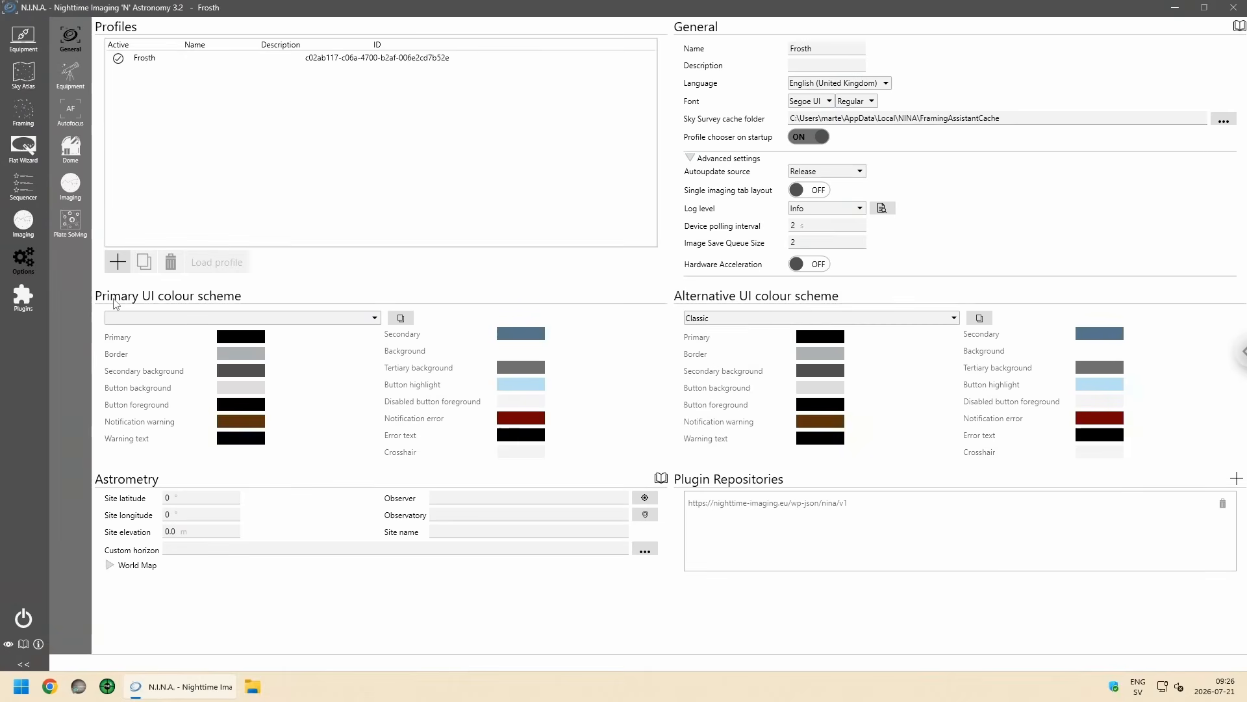
Step: Set the primary UI colour scheme to Light
{"action": "left_click", "coordinate": [373, 320]}
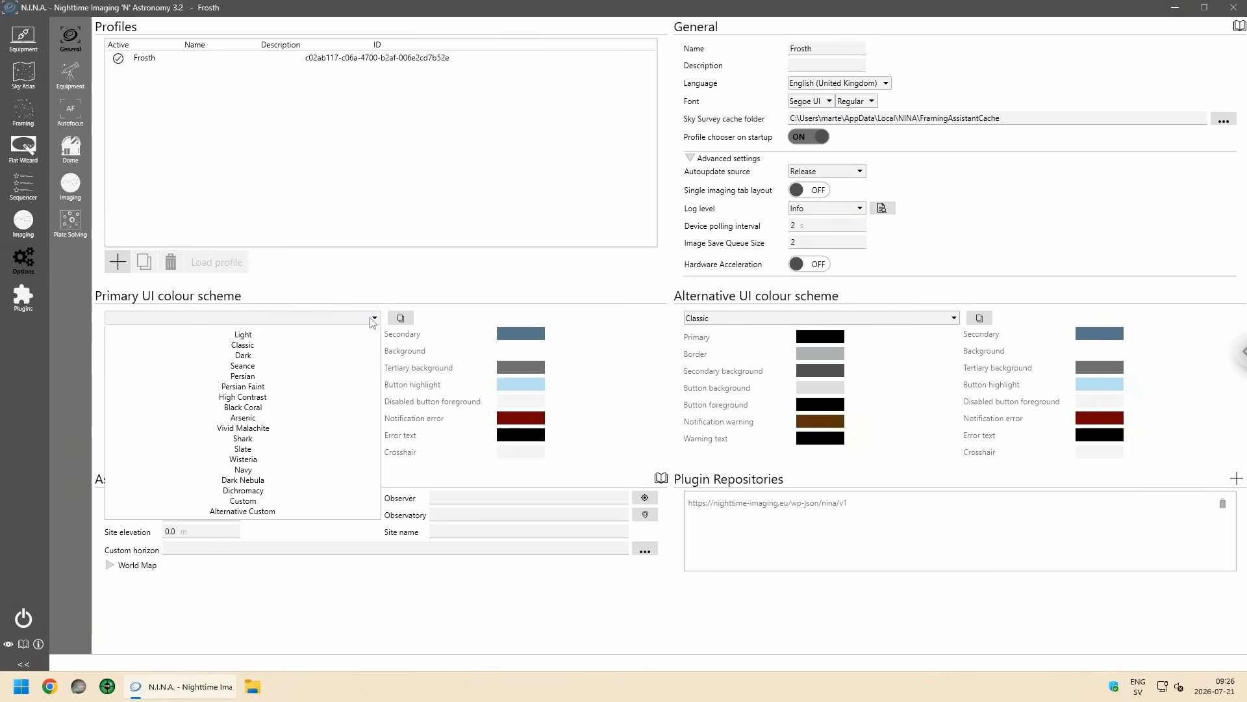
{"action": "left_click", "coordinate": [318, 339]}
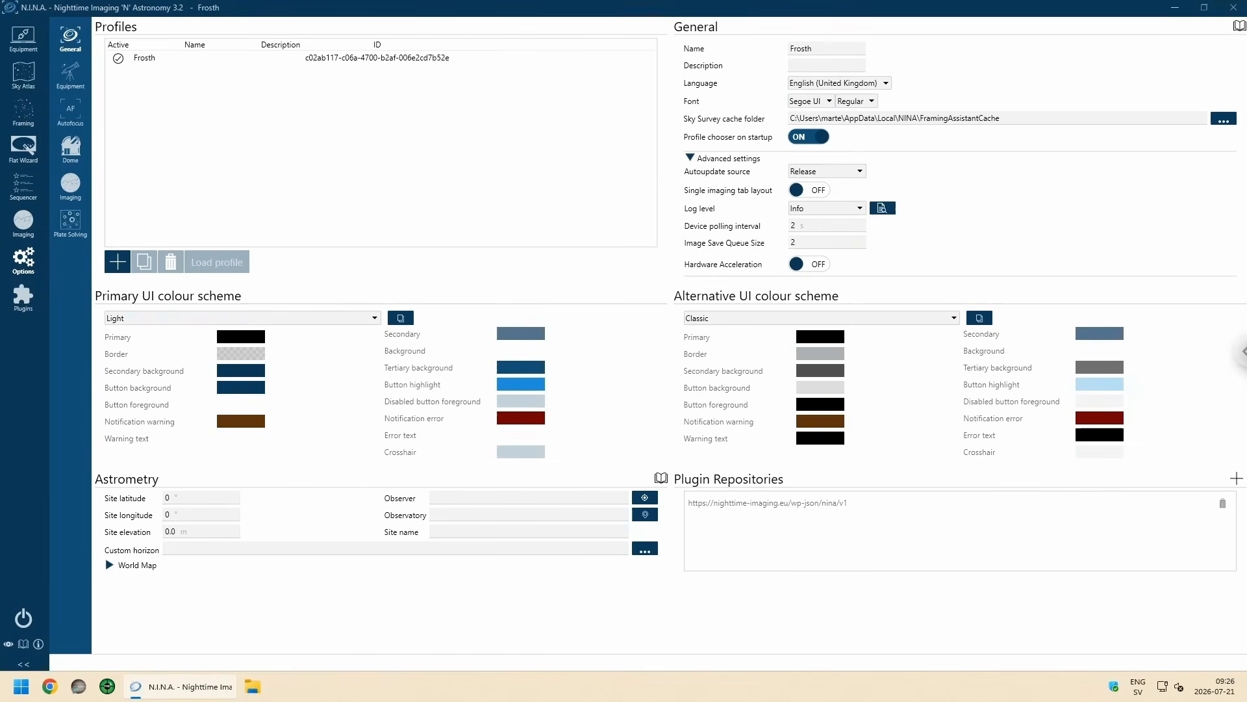
Step: In the astrometry settings, set the site latitude to 63.286389°, the longitude to 18.532778° and the elevation to 36 m
{"action": "left_click", "coordinate": [198, 500]}
{"action": "type", "text": "63.286389"}
{"action": "left_click", "coordinate": [192, 515]}
{"action": "type", "text": "18.532778"}
{"action": "left_click", "coordinate": [194, 530]}
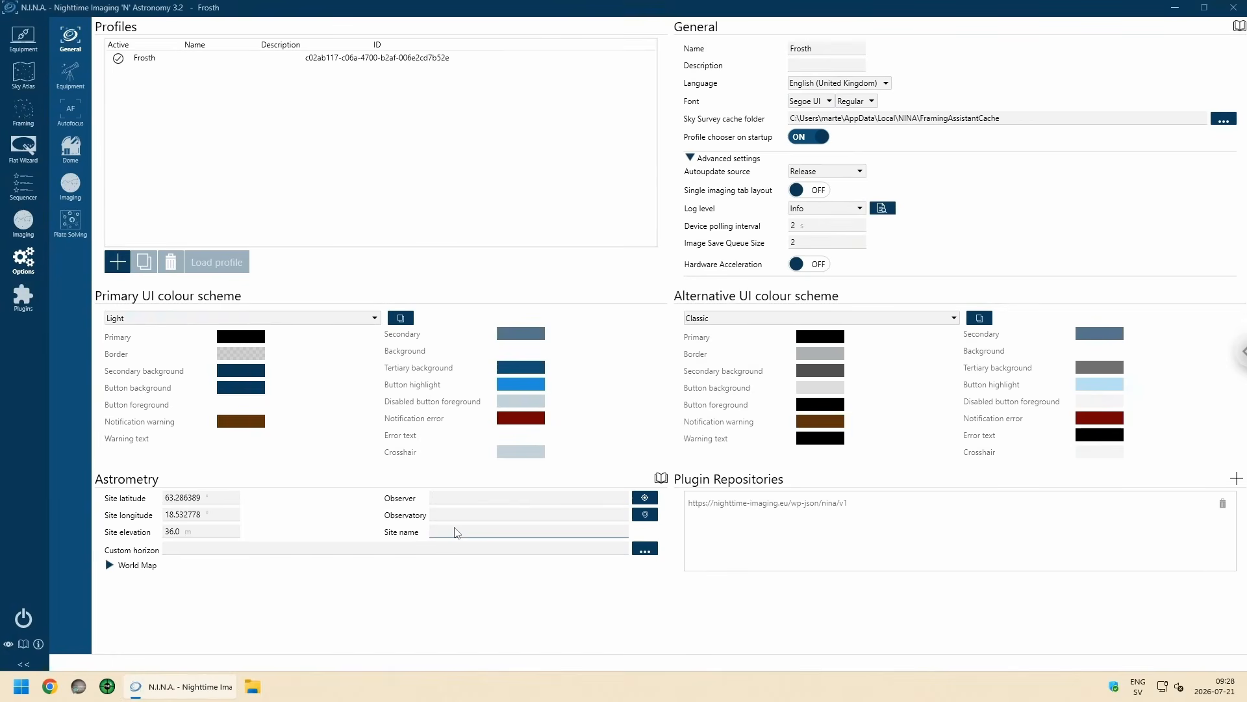
Step: Enter Frosth Astrophotography as the site name in the astrometry settings
{"action": "type", "text": "rosth Asatrophotography"}
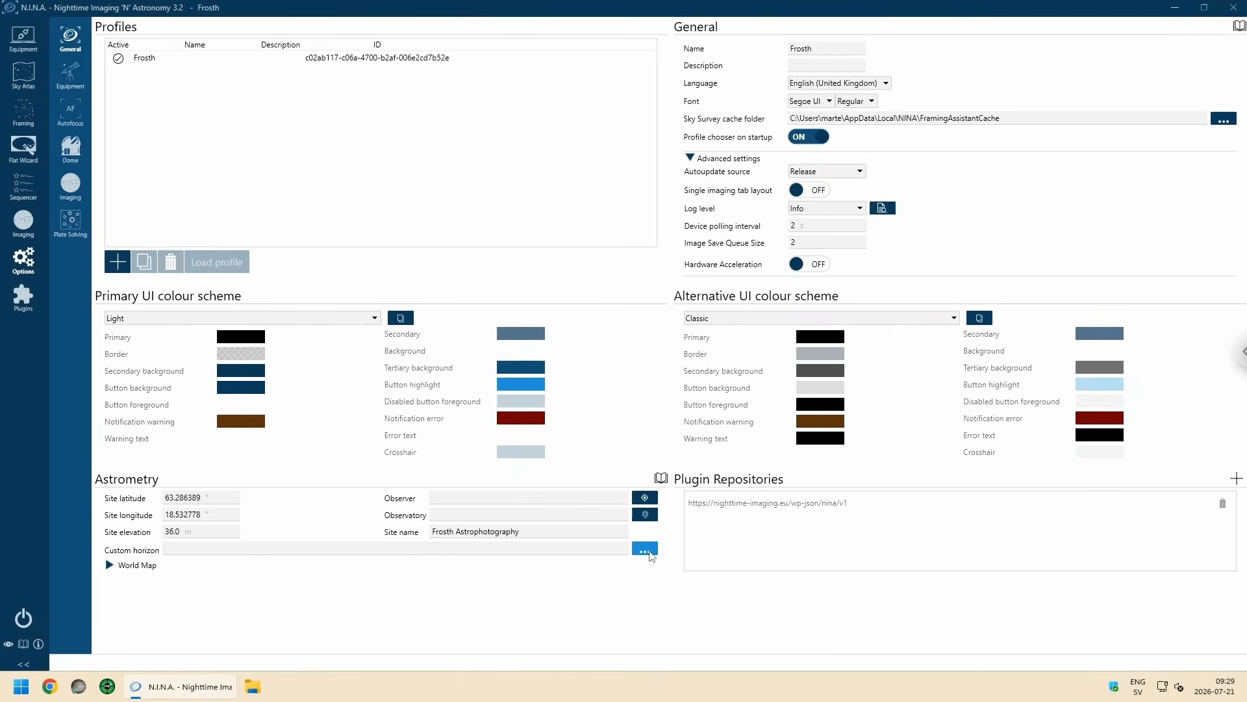
Step: Check the contents of horizon_observatory.hrz in the N.I.N.A. program folder and load it as the custom horizon
{"action": "left_click", "coordinate": [650, 553]}
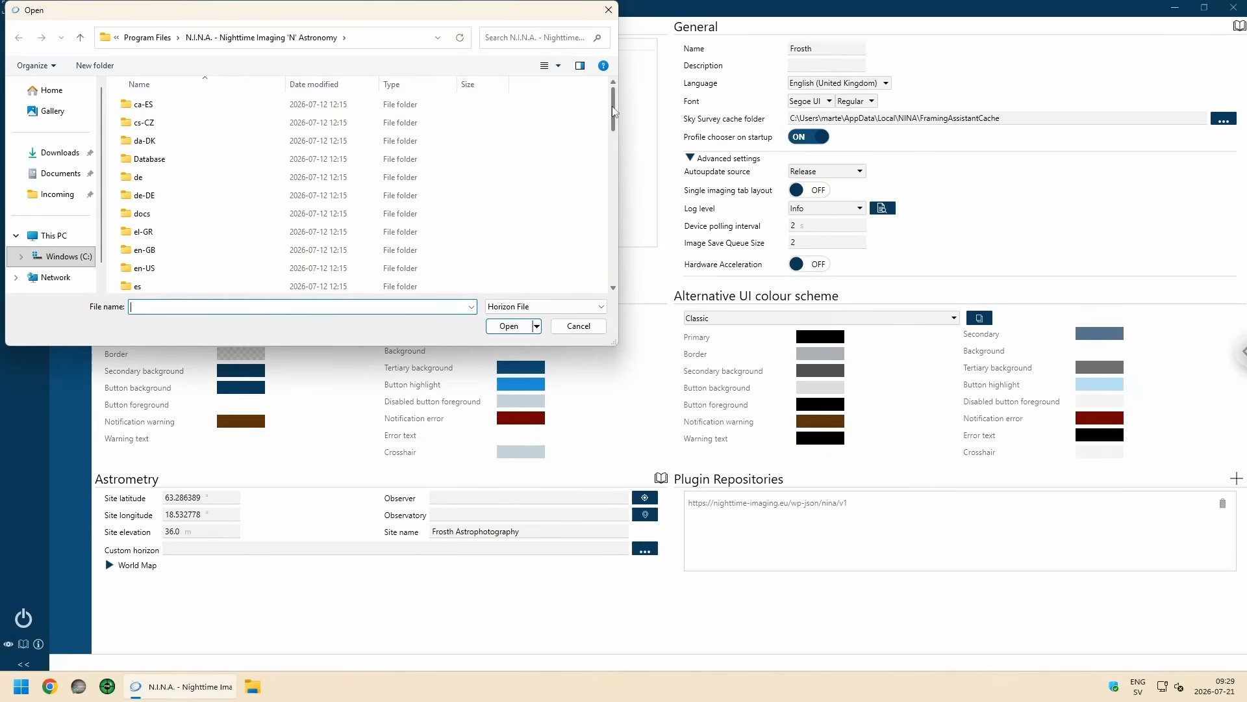
{"action": "left_click_drag", "start_coordinate": [613, 106], "coordinate": [618, 259]}
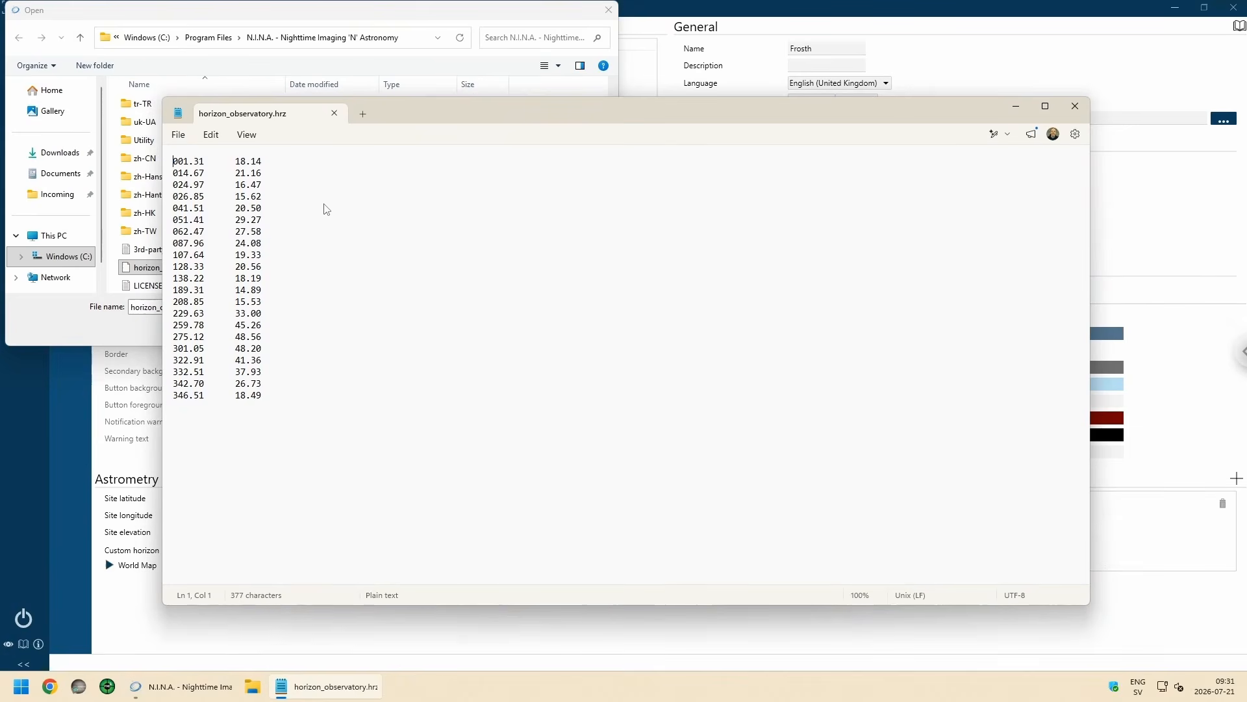
{"action": "left_click", "coordinate": [334, 114]}
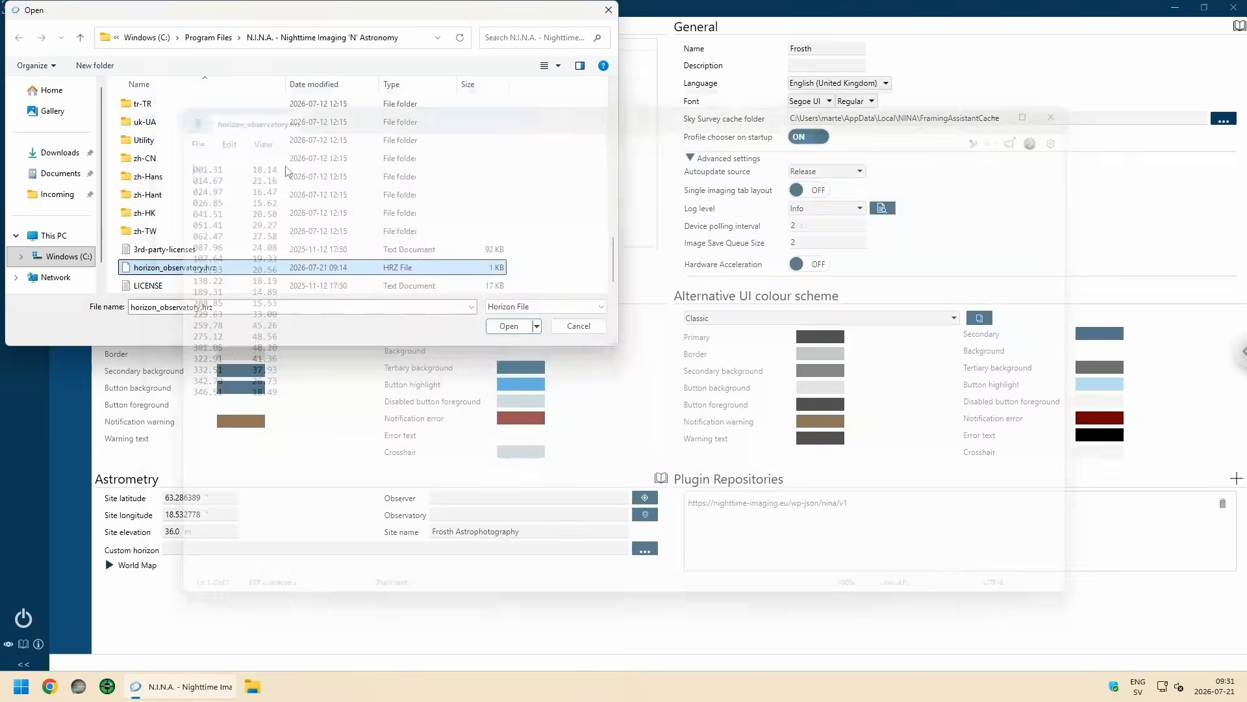
{"action": "left_click", "coordinate": [169, 252]}
{"action": "left_click", "coordinate": [174, 268]}
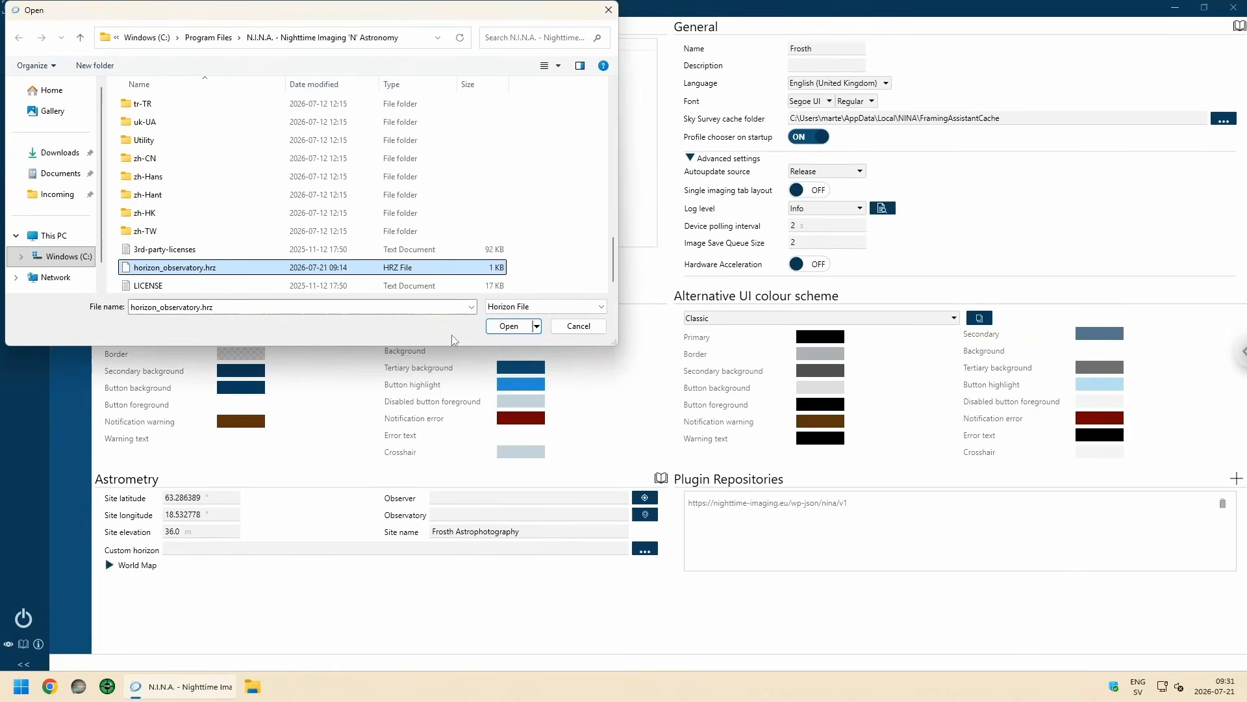
{"action": "left_click", "coordinate": [508, 326]}
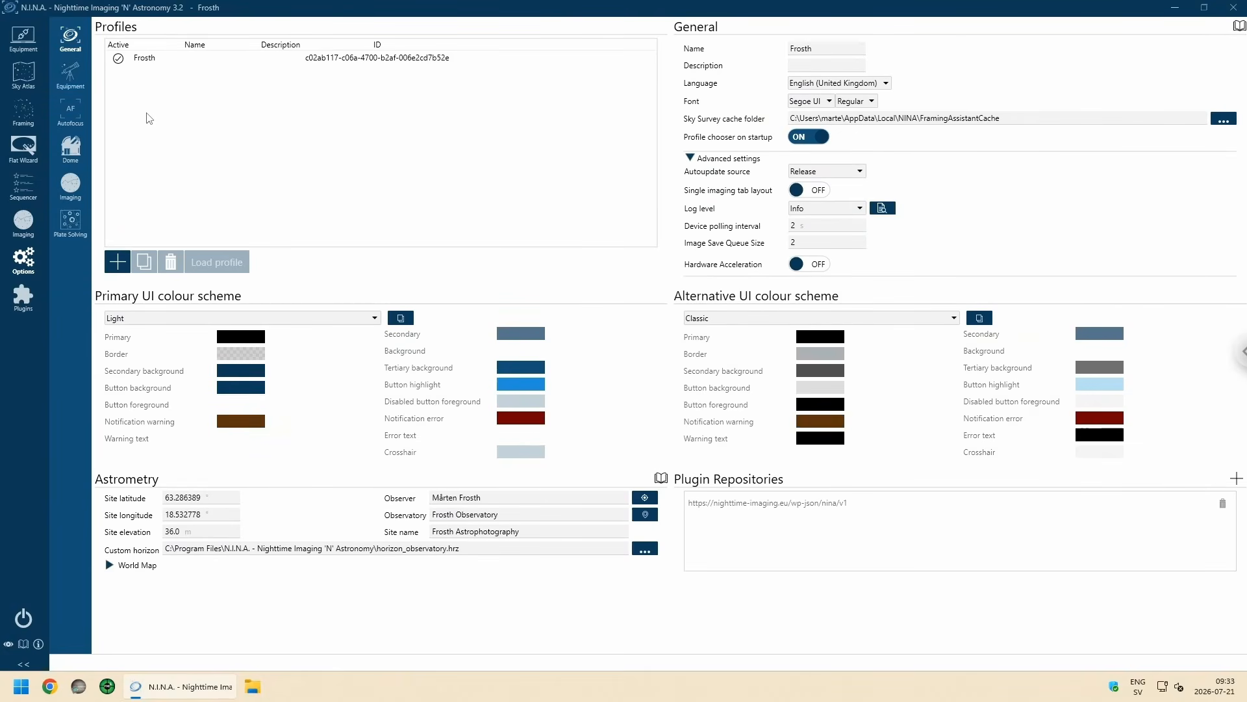
Step: In the equipment options, set the camera pixel size to 3.76 µm and disable bit scaling in its advanced settings
{"action": "left_click", "coordinate": [73, 83]}
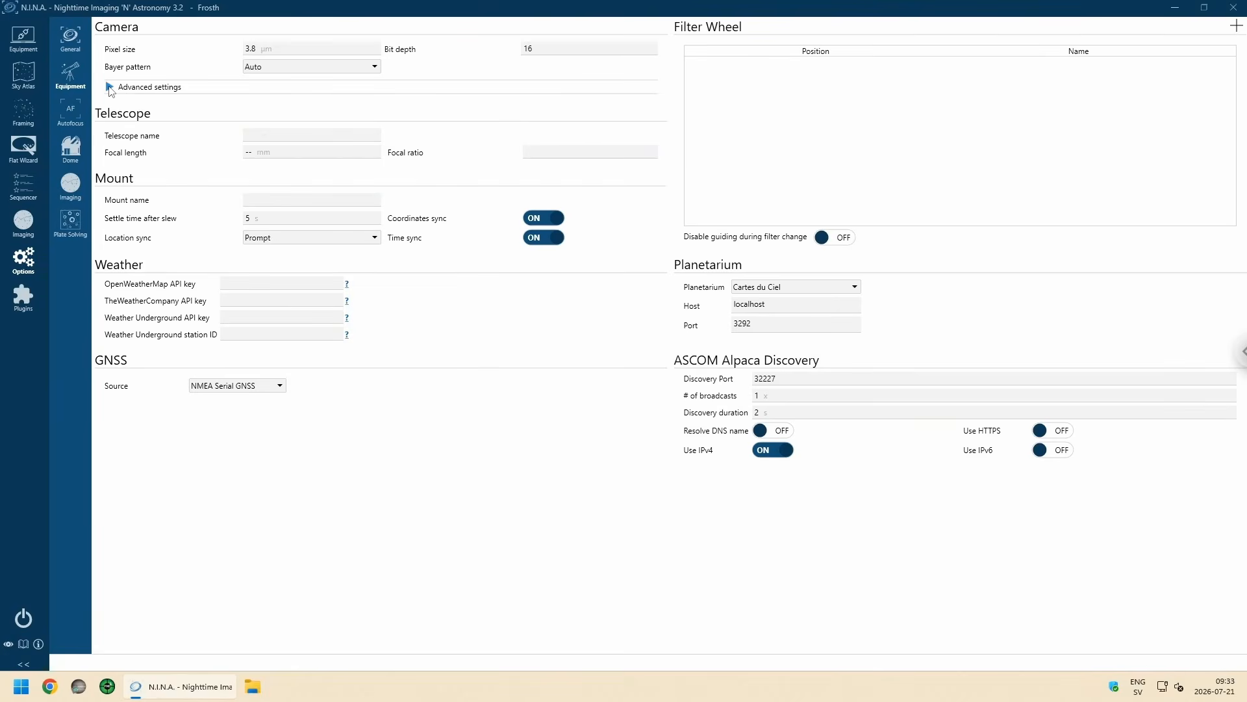
{"action": "left_click", "coordinate": [109, 88]}
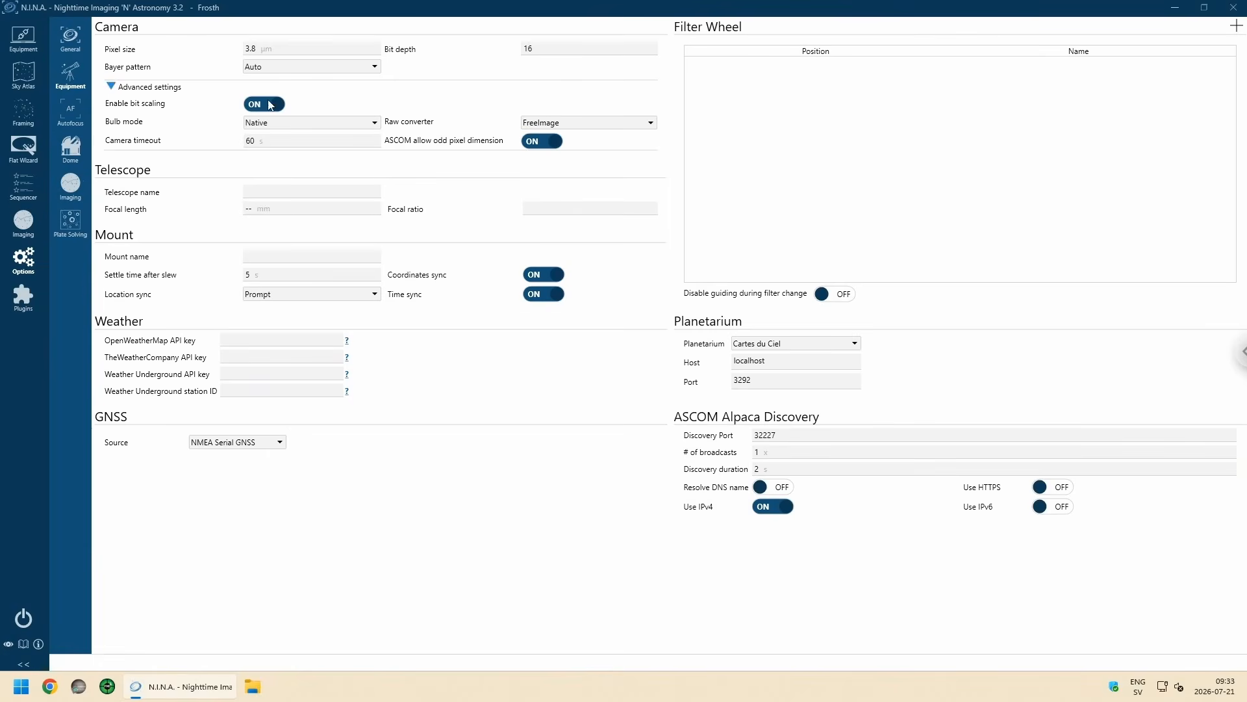
{"action": "left_click", "coordinate": [245, 89]}
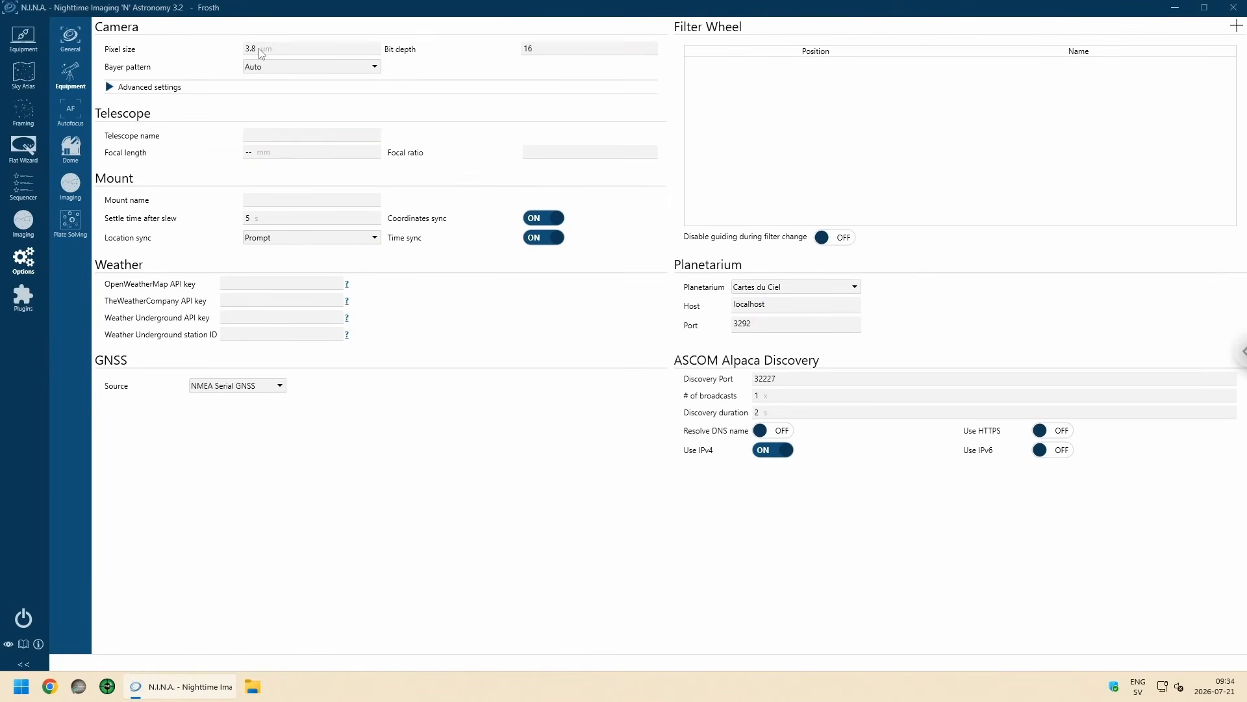
{"action": "left_click", "coordinate": [268, 52]}
{"action": "left_click", "coordinate": [268, 51]}
{"action": "type", "text": "76"}
{"action": "left_click", "coordinate": [114, 89]}
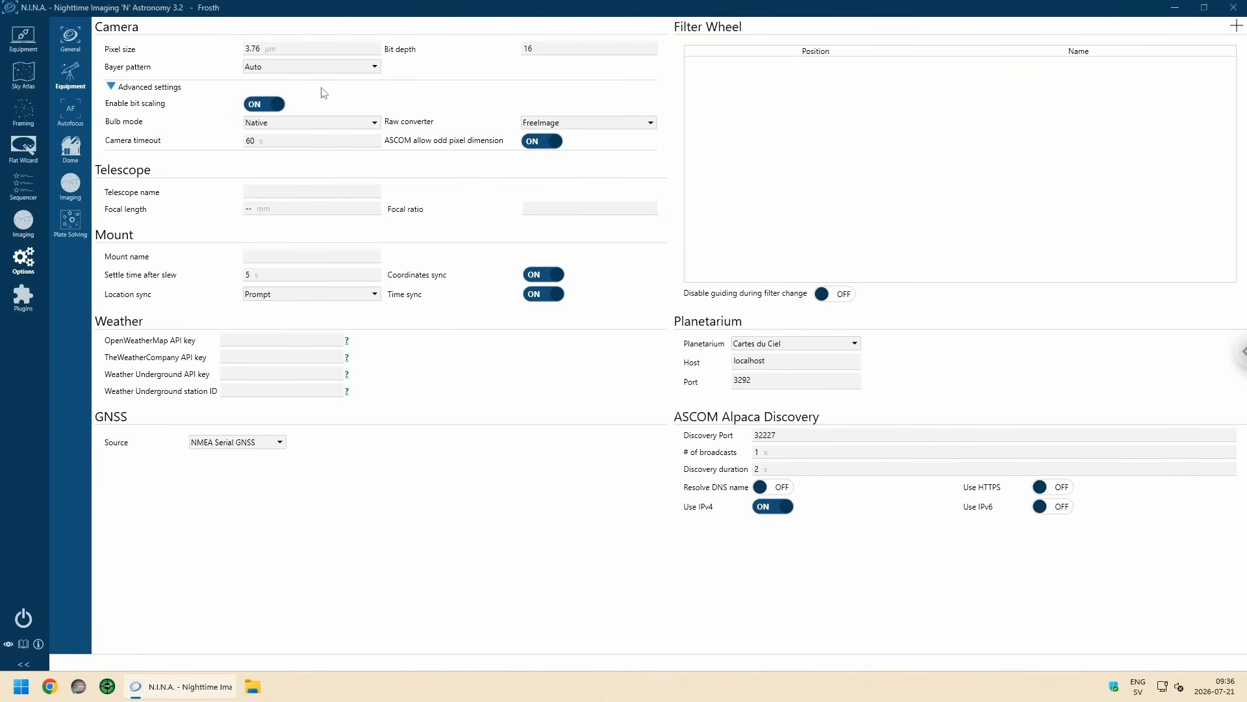
{"action": "left_click", "coordinate": [271, 106]}
Step: Name the telescope ASKAR SQA106 with a focal length of 509 mm and focal ratio of 4.8, and name the mount MLAstro One
{"action": "left_click", "coordinate": [276, 194]}
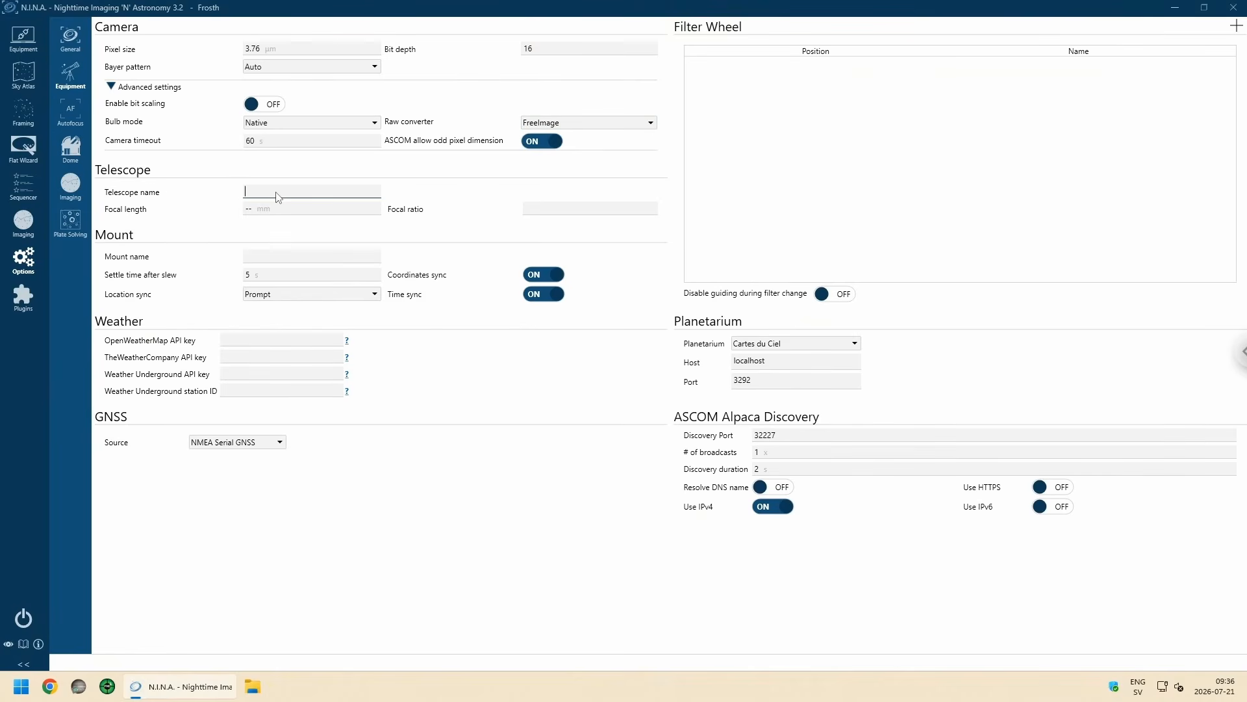
{"action": "type", "text": "ASKAR SQA106"}
{"action": "left_click", "coordinate": [374, 261]}
{"action": "type", "text": "MLAstro One"}
{"action": "left_click", "coordinate": [262, 215]}
{"action": "type", "text": "509"}
{"action": "left_click", "coordinate": [531, 213]}
Step: Set the mount's settle time after slew to 6 seconds and check the explanation of the location sync option
{"action": "left_click", "coordinate": [299, 278]}
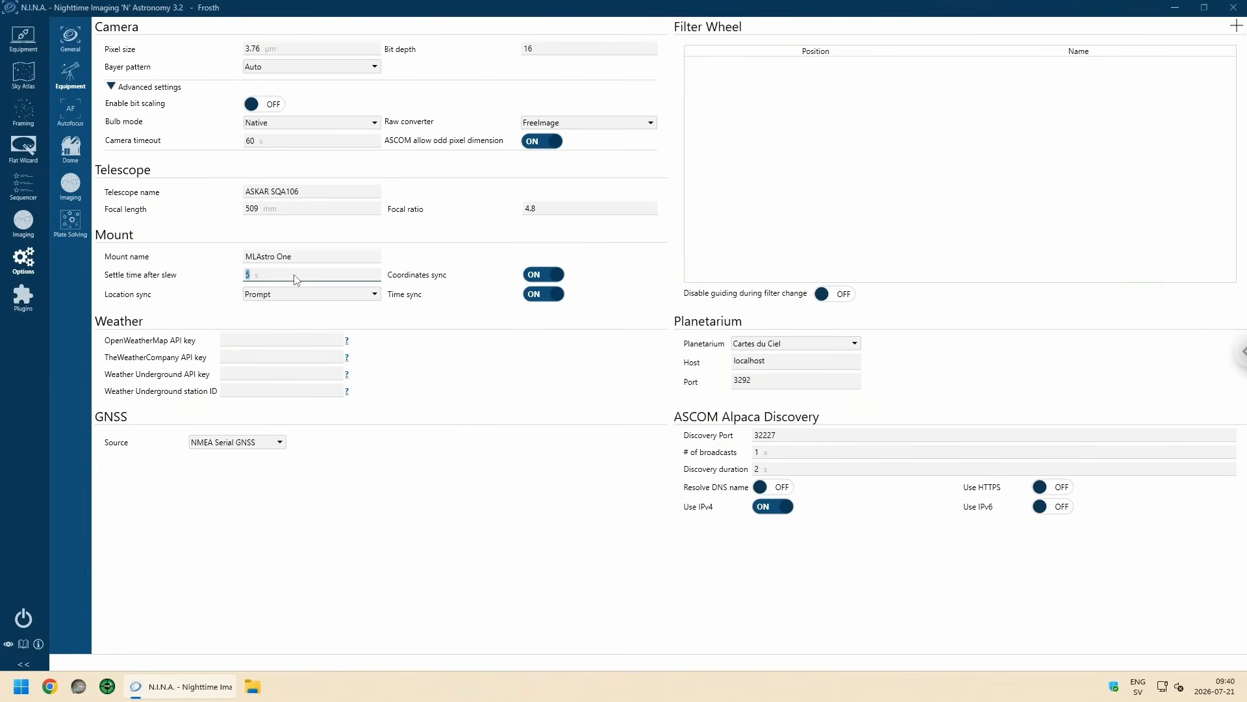
{"action": "type", "text": "6"}
{"action": "left_click", "coordinate": [345, 235]}
{"action": "mouse_move", "coordinate": [373, 300]}
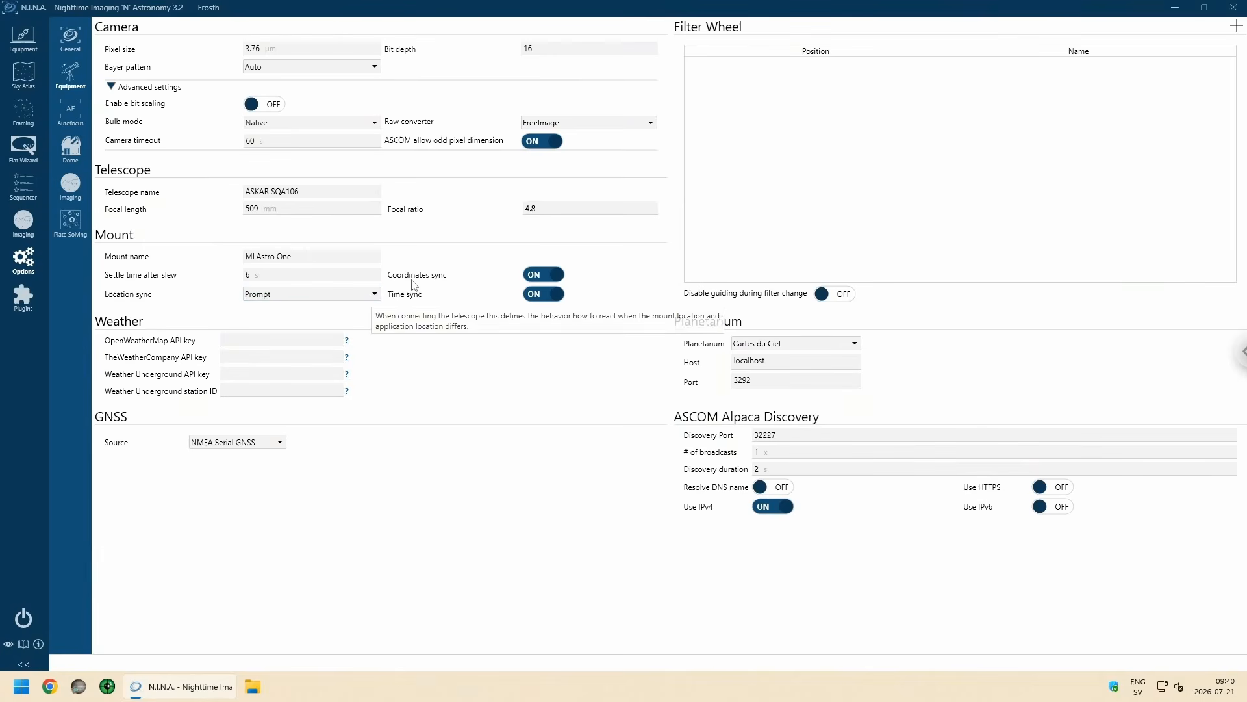
{"action": "mouse_move", "coordinate": [414, 285]}
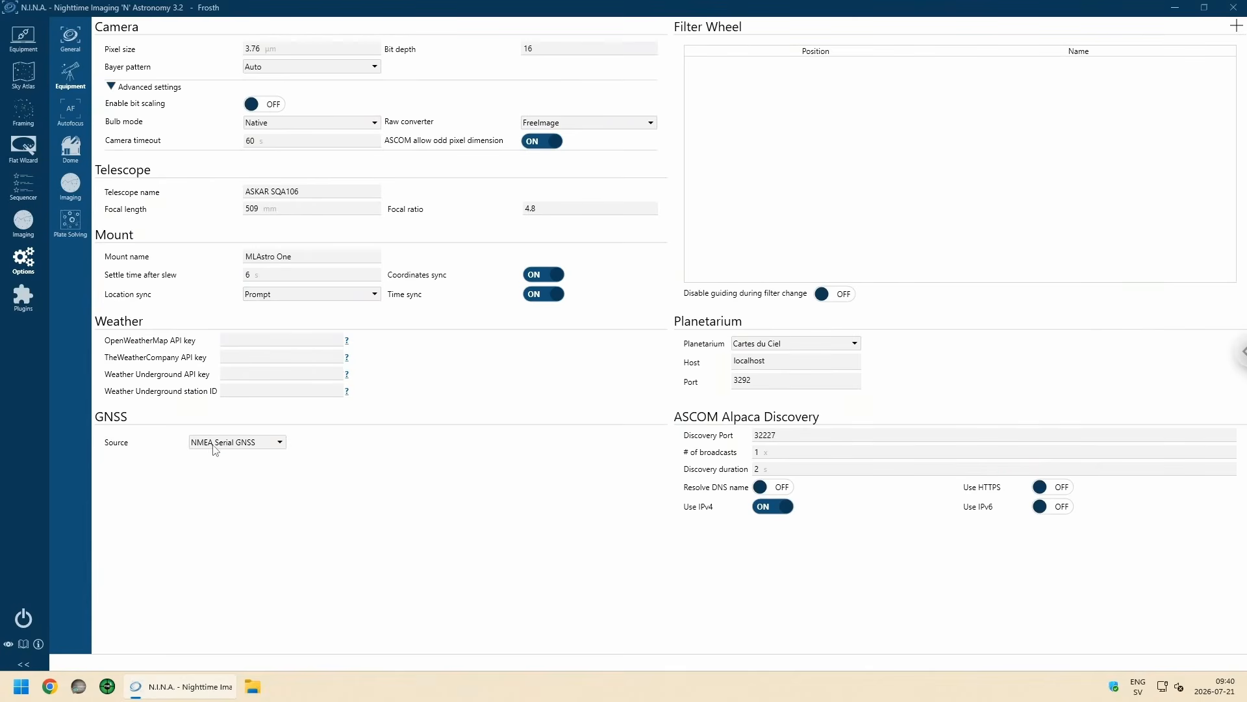
Step: Look through the available GNSS sources and select Stellarium as the planetarium program
{"action": "left_click", "coordinate": [281, 442]}
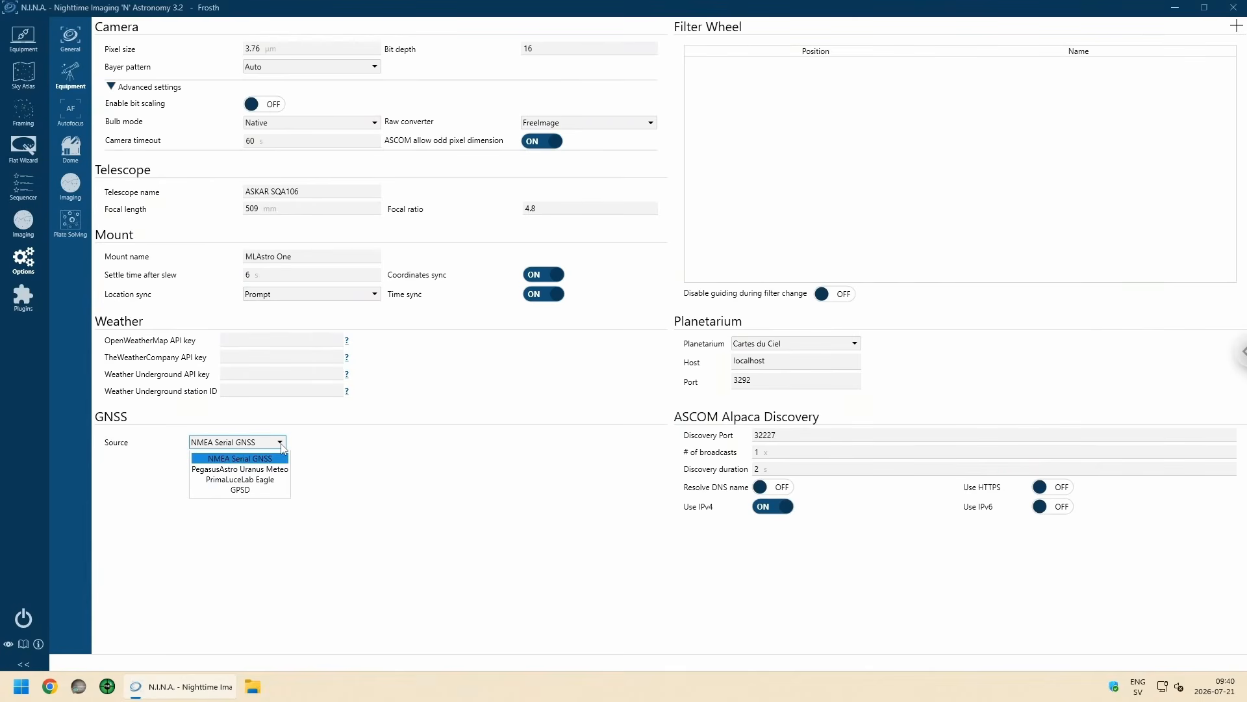
{"action": "left_click", "coordinate": [333, 427]}
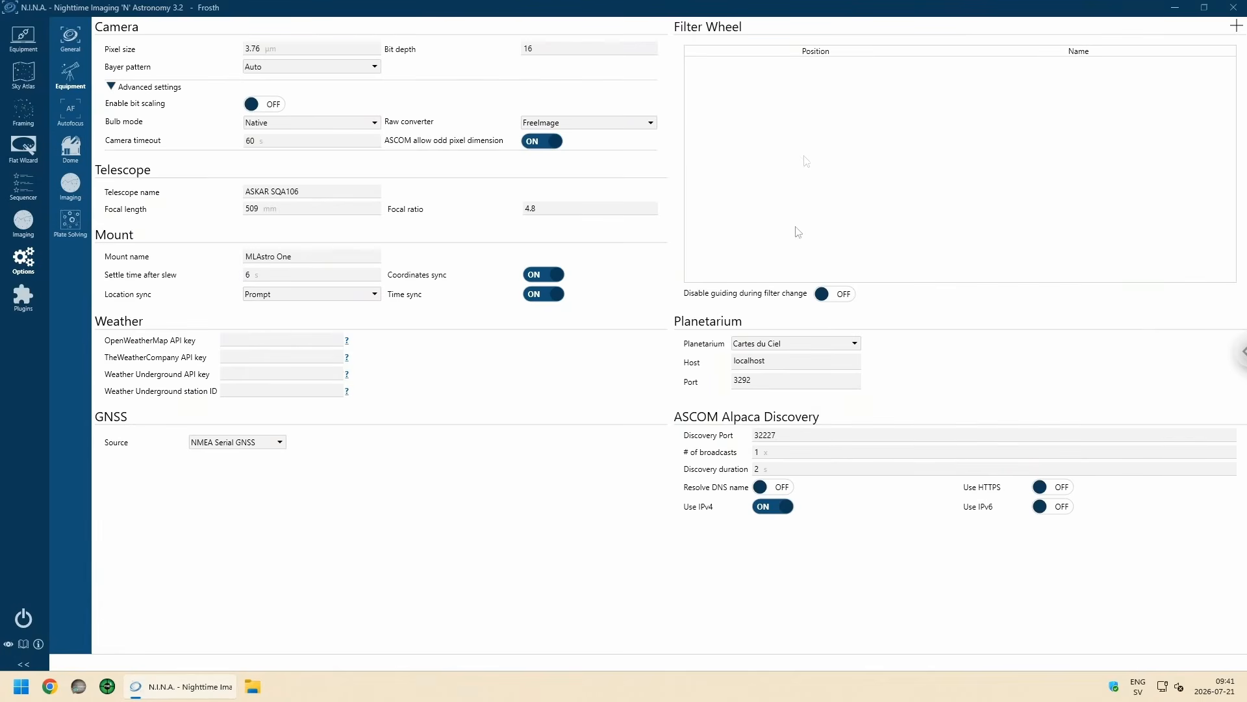
{"action": "left_click", "coordinate": [848, 344]}
{"action": "left_click", "coordinate": [808, 372]}
Step: Review the autofocus options and set the default autofocus exposure time to 6 seconds
{"action": "left_click", "coordinate": [69, 119]}
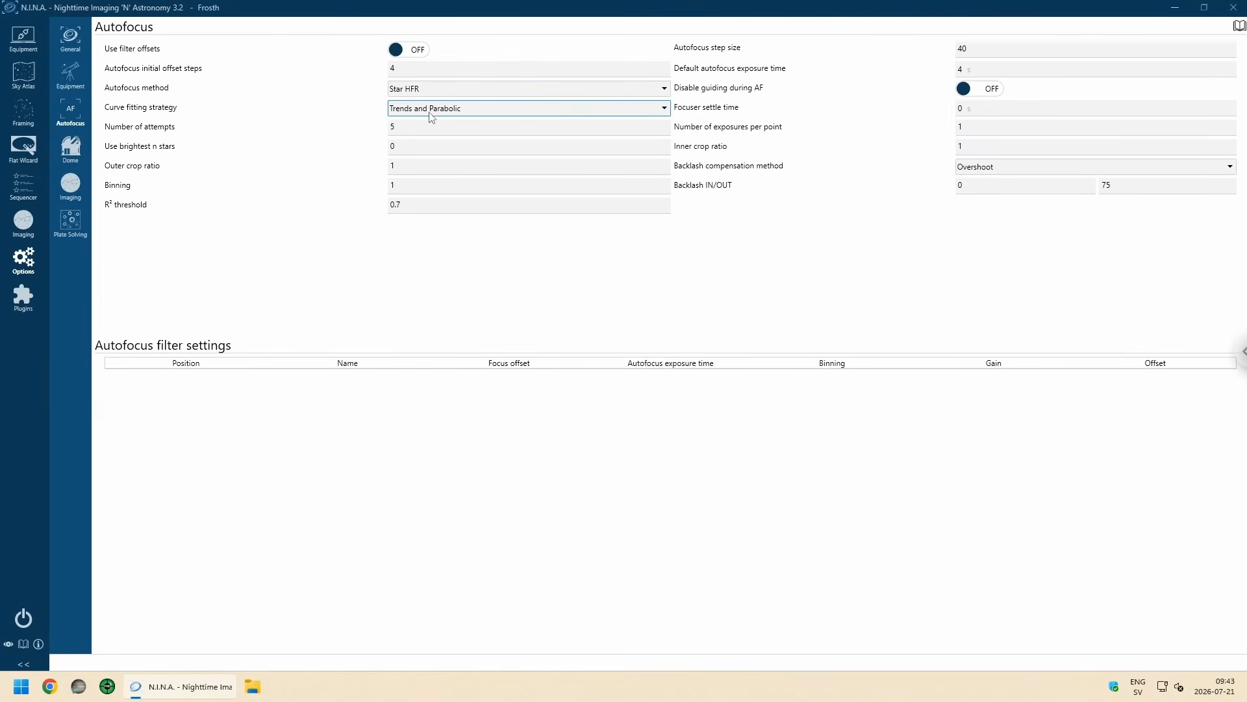
{"action": "left_click", "coordinate": [425, 153]}
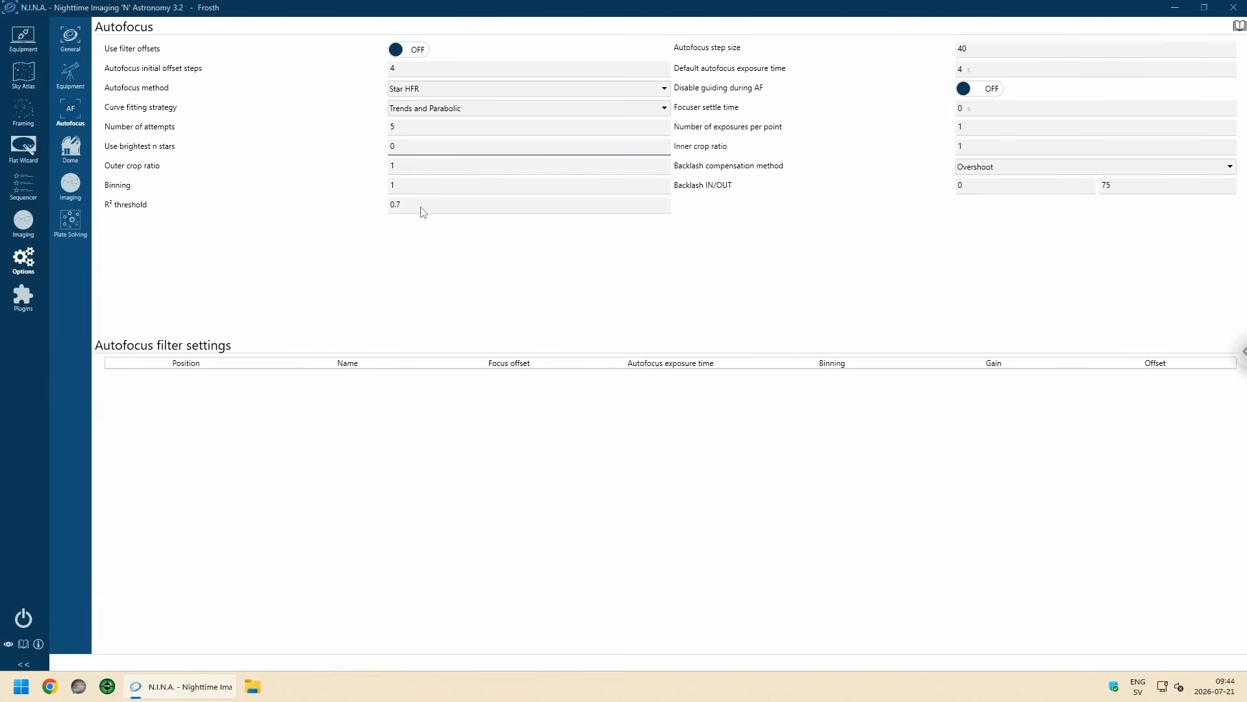
{"action": "mouse_move", "coordinate": [424, 209]}
{"action": "left_click", "coordinate": [988, 72]}
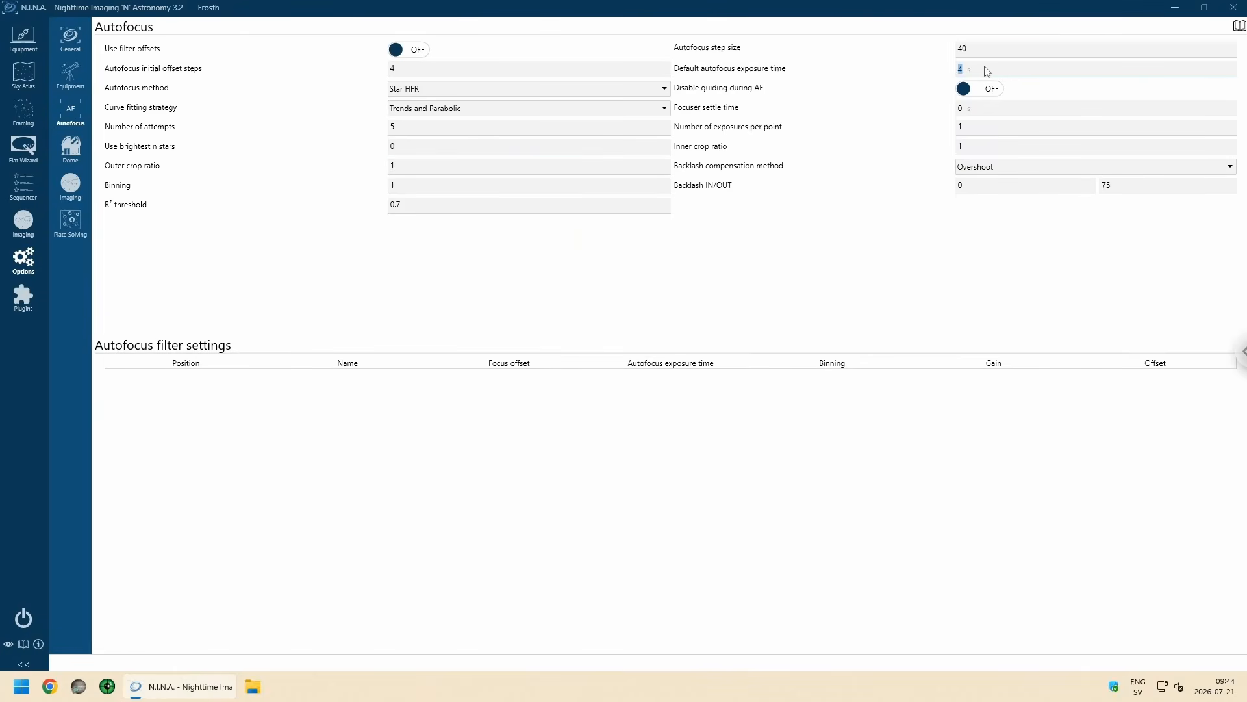
{"action": "type", "text": "6"}
{"action": "left_click", "coordinate": [886, 128]}
Step: Glance at the dome options, and in the imaging options set images to save as XISF with the checksum set to None
{"action": "left_click", "coordinate": [72, 154]}
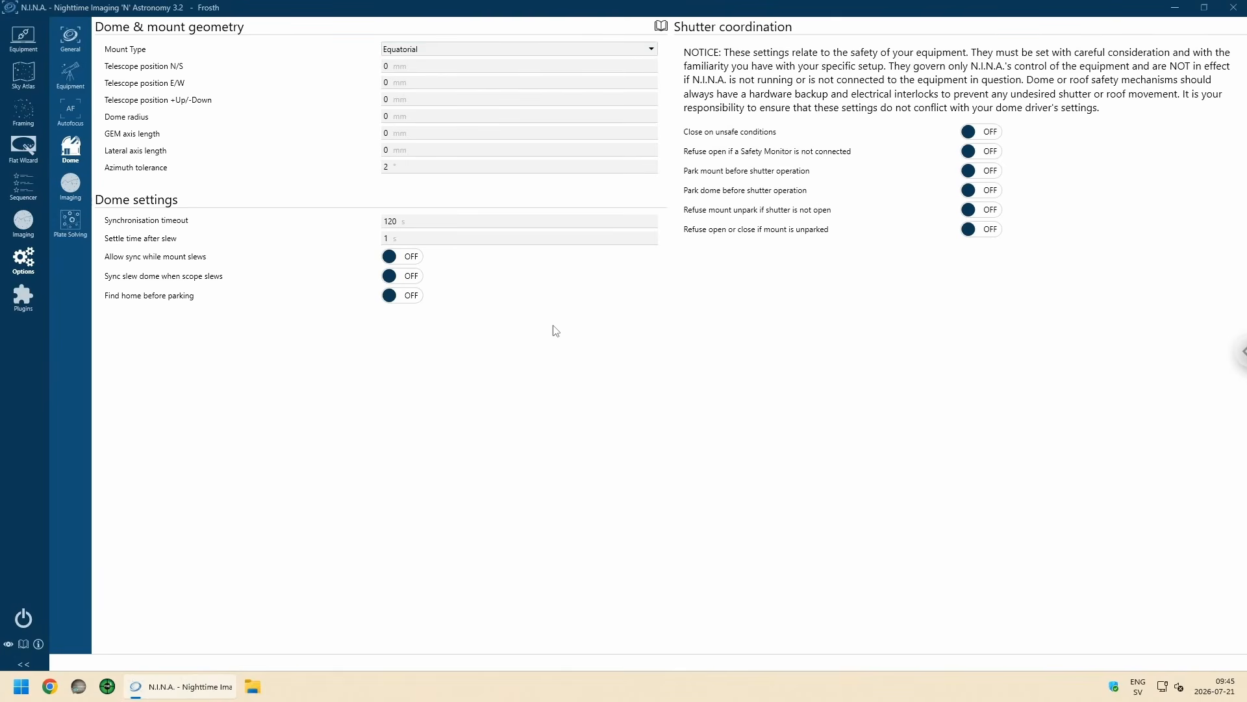
{"action": "left_click", "coordinate": [71, 187]}
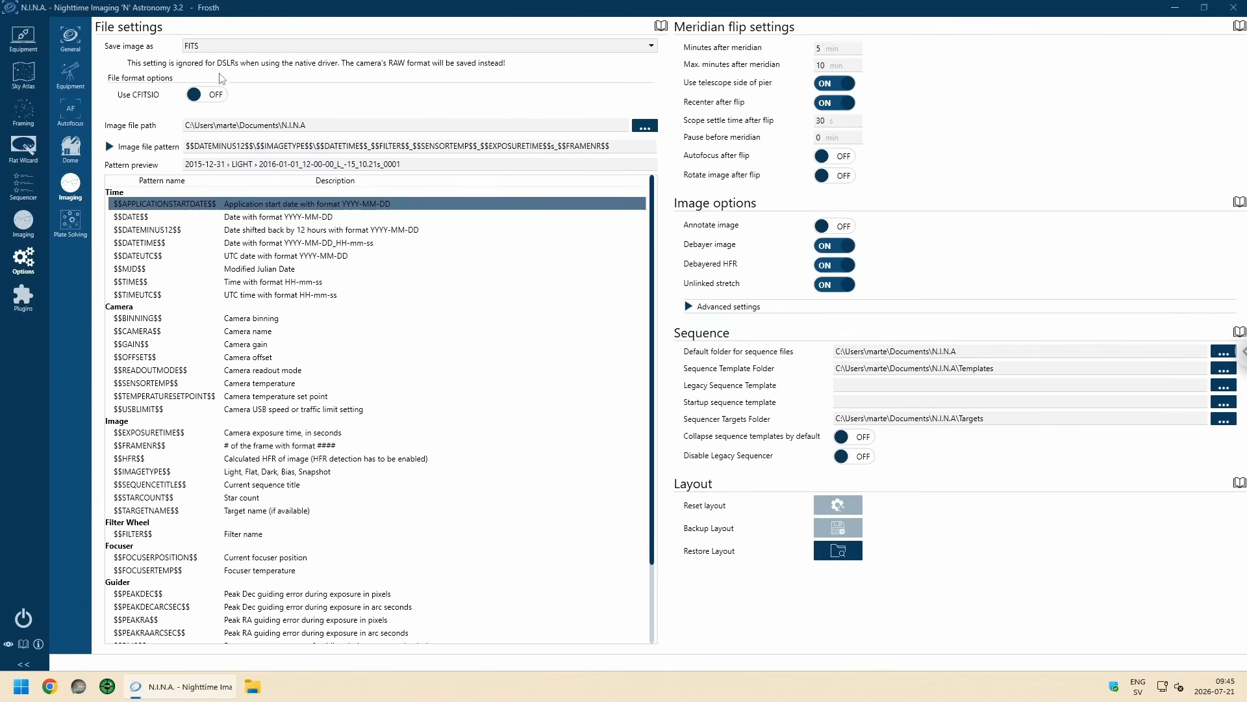
{"action": "left_click", "coordinate": [206, 51]}
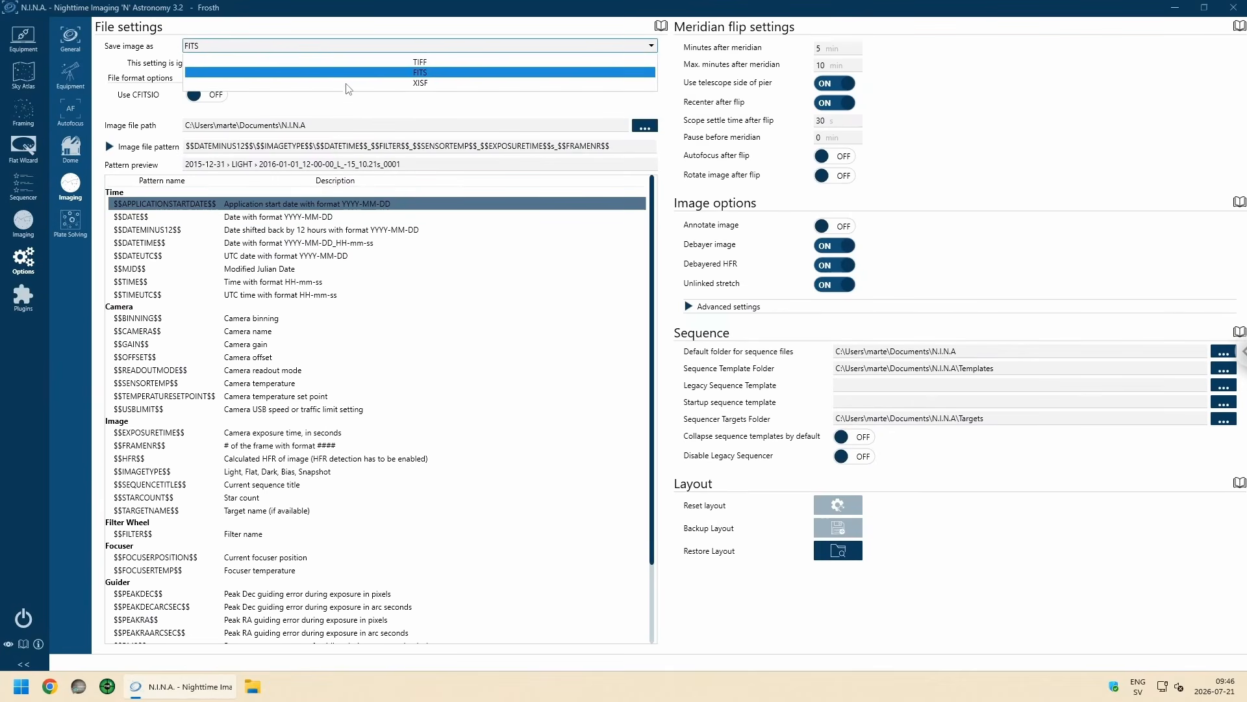
{"action": "left_click", "coordinate": [412, 83]}
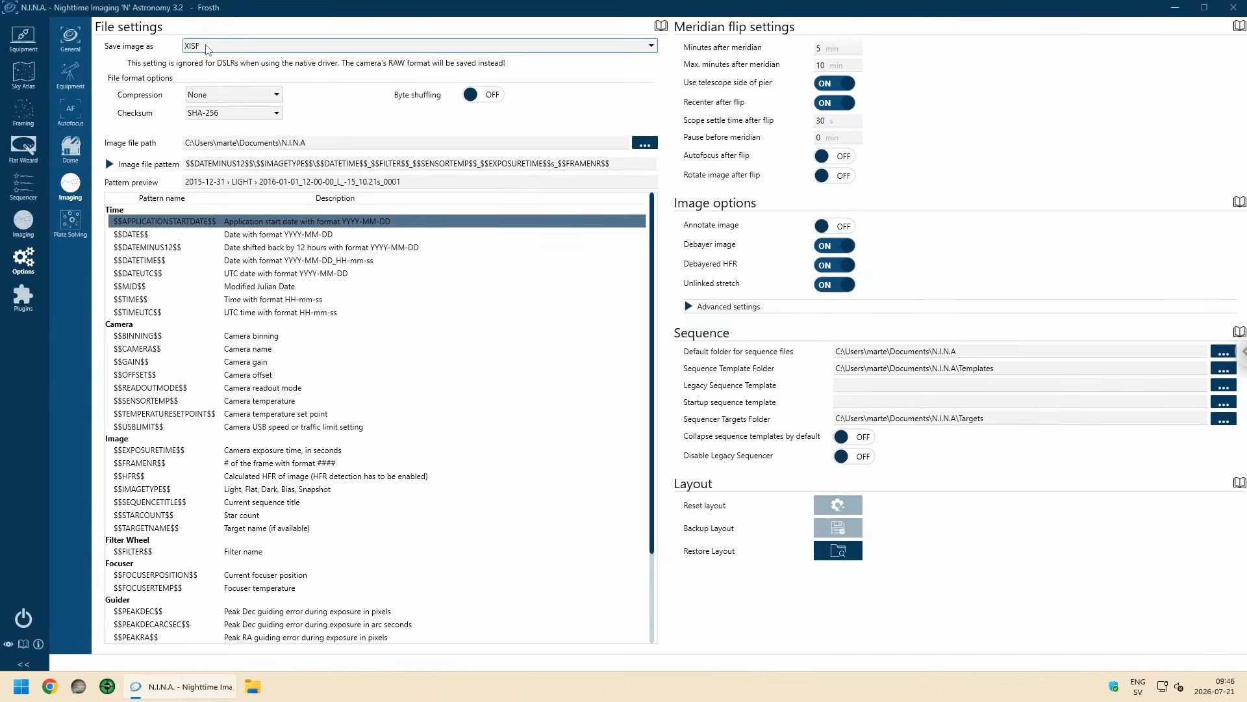
{"action": "left_click", "coordinate": [223, 117]}
{"action": "left_click", "coordinate": [221, 129]}
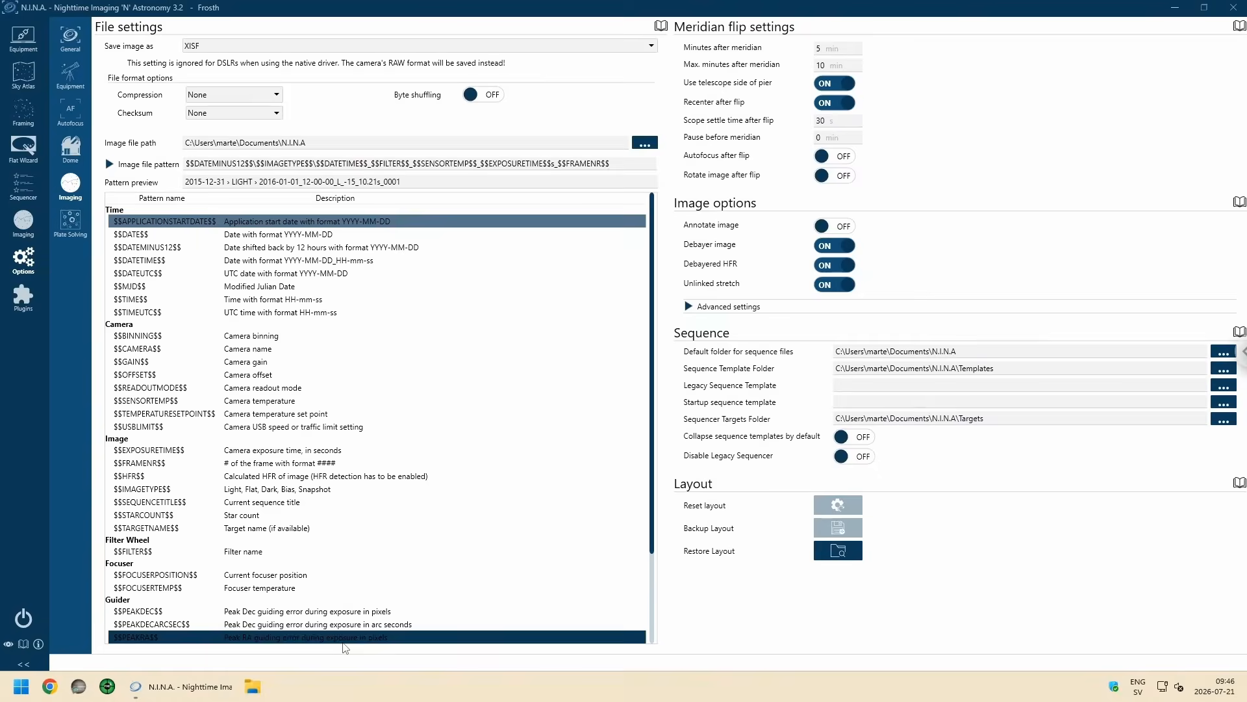
Step: Switch to File Explorer, look inside the Incoming folder on the Windows (C:) drive, and minimise the window
{"action": "left_click", "coordinate": [253, 686]}
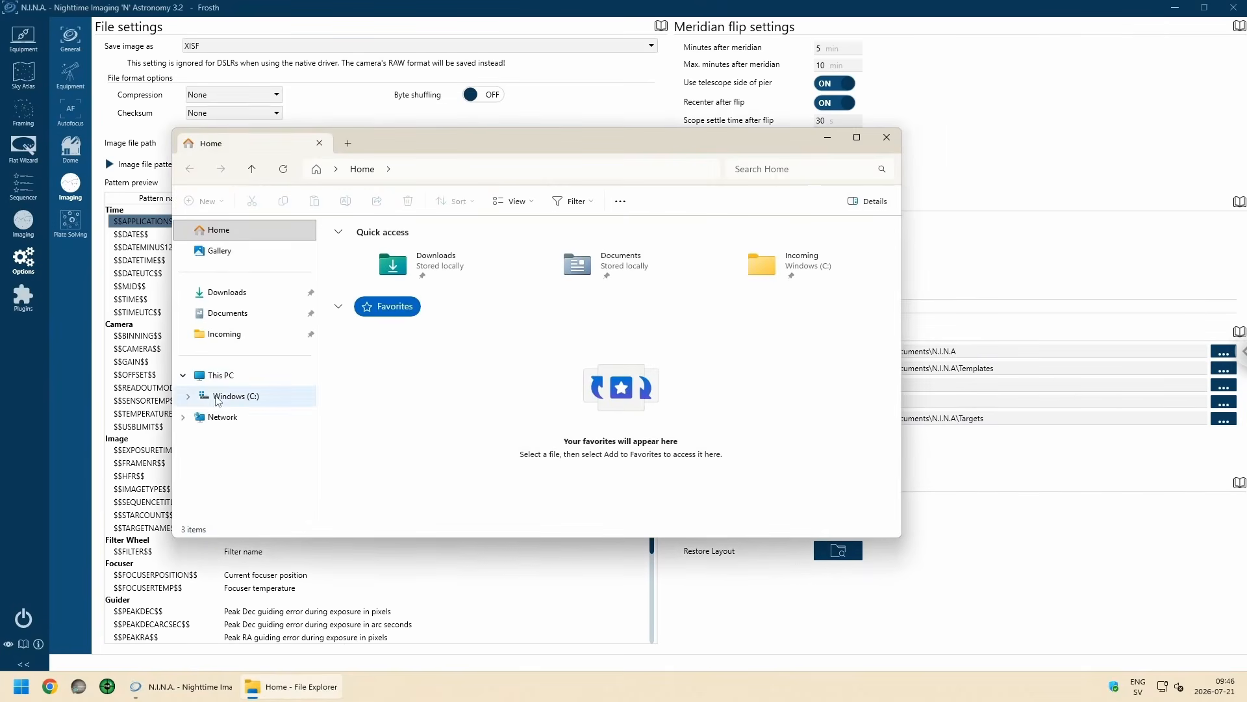
{"action": "left_click", "coordinate": [227, 397]}
{"action": "double_click", "coordinate": [368, 263]}
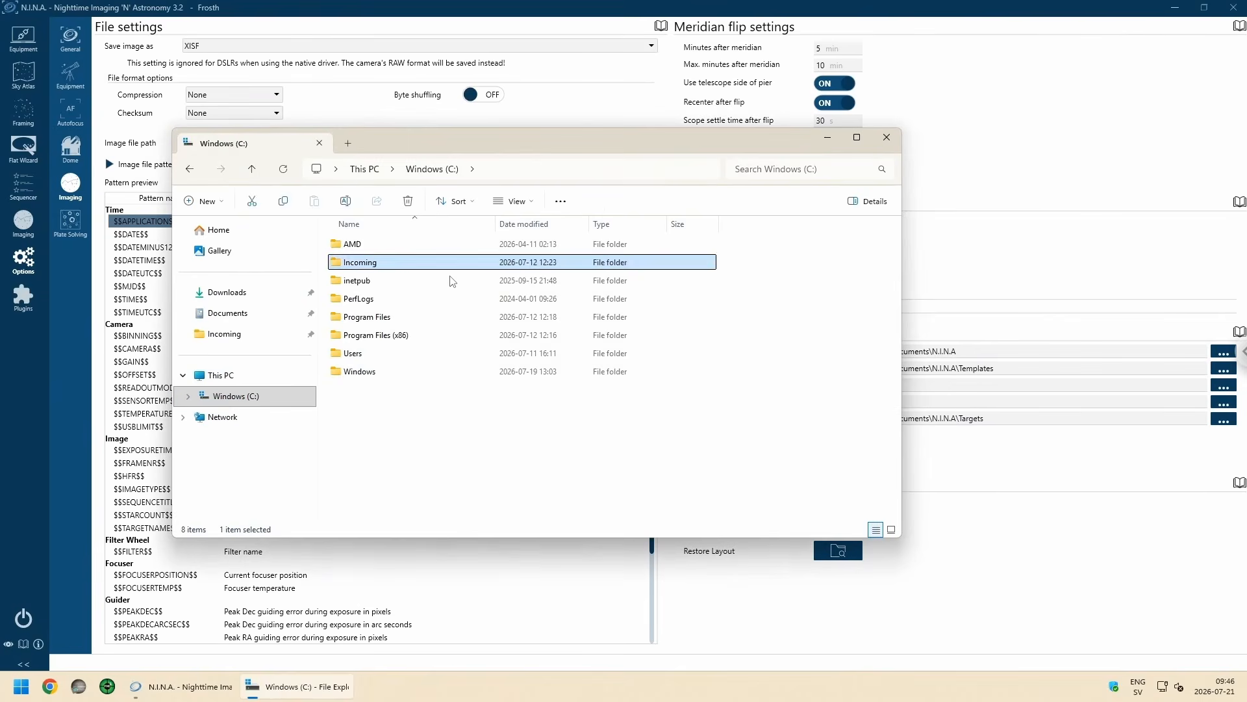
{"action": "left_click_drag", "start_coordinate": [523, 149], "coordinate": [548, 163]}
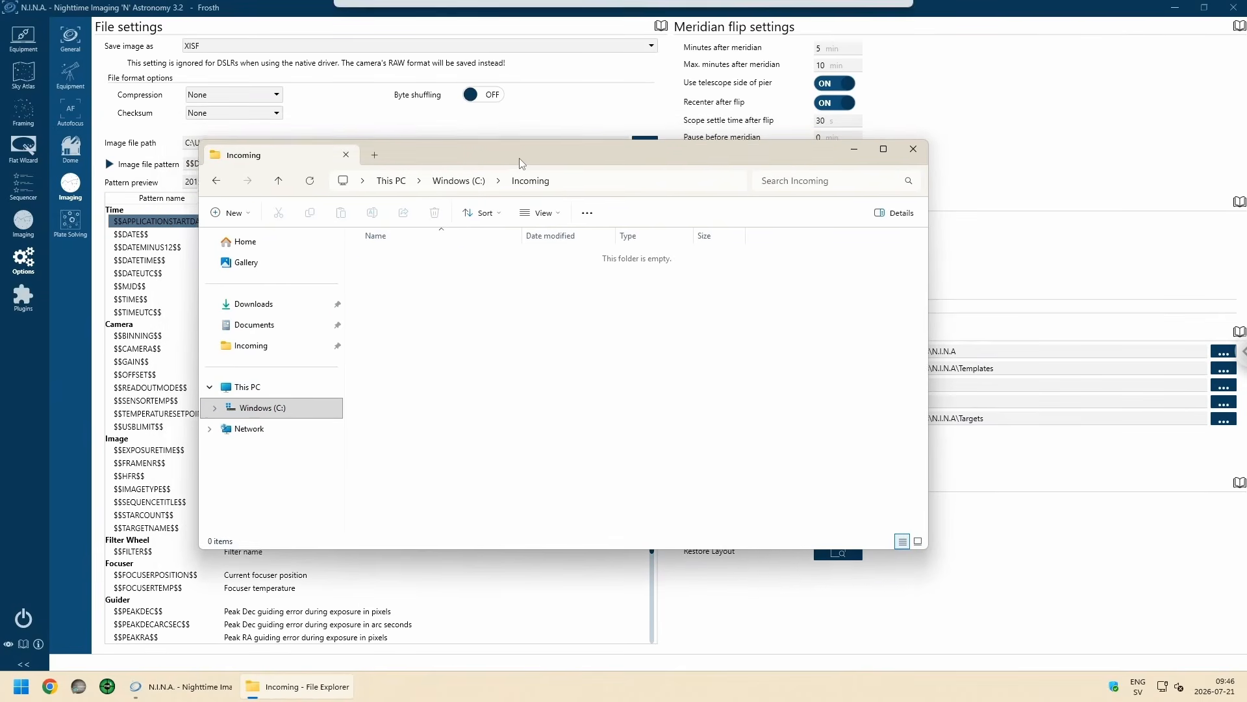
{"action": "left_click", "coordinate": [857, 151]}
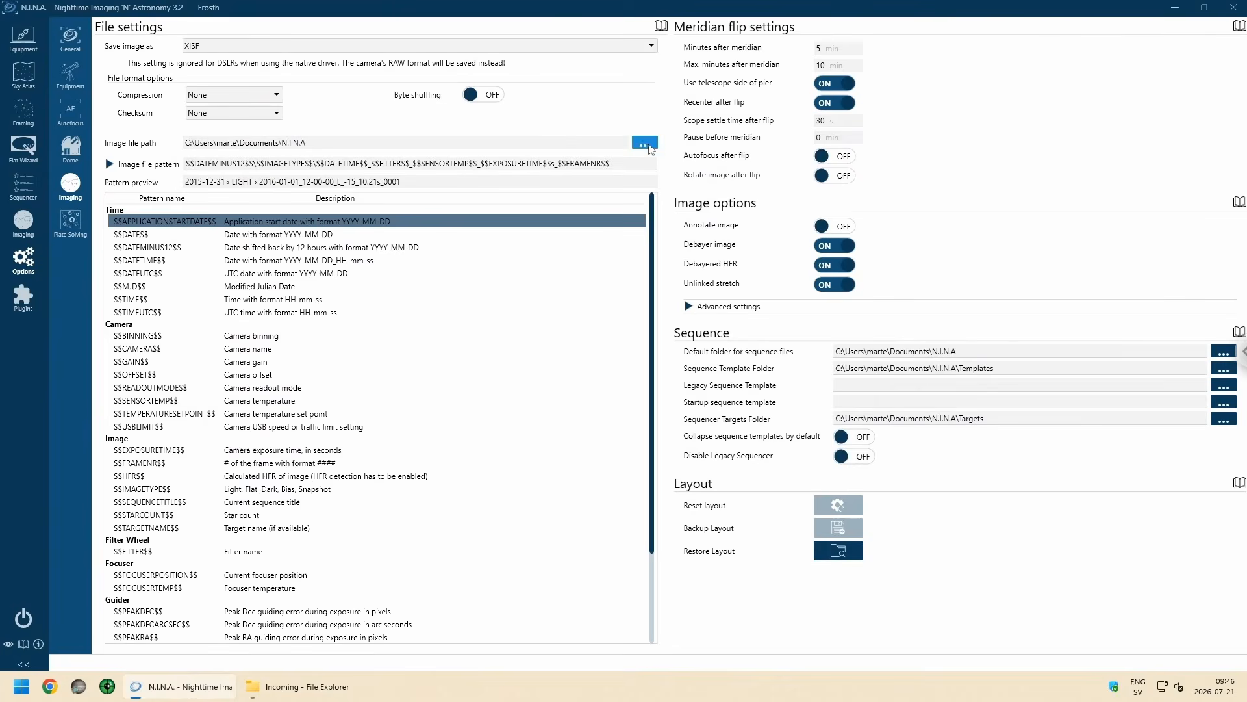
Step: Set the image file path to the Incoming folder on the Windows (C:) drive
{"action": "left_click", "coordinate": [644, 143]}
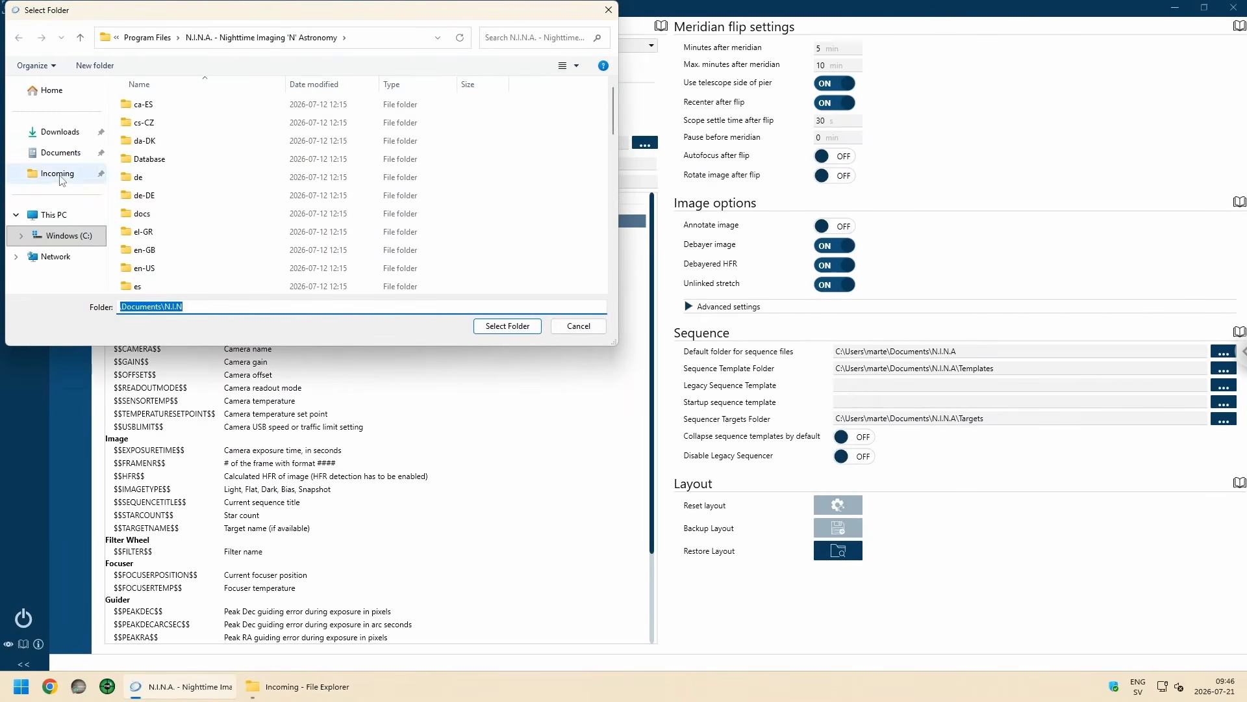
{"action": "left_click", "coordinate": [63, 237]}
{"action": "left_click", "coordinate": [168, 125]}
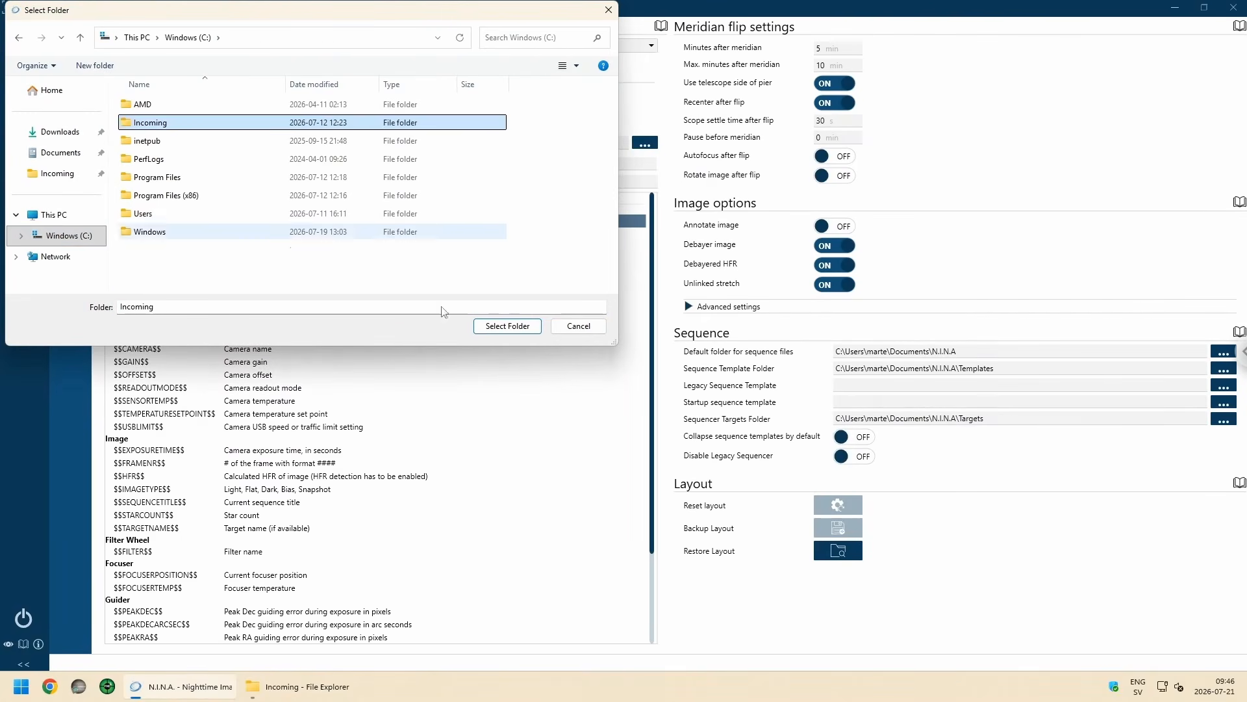
{"action": "left_click", "coordinate": [507, 325]}
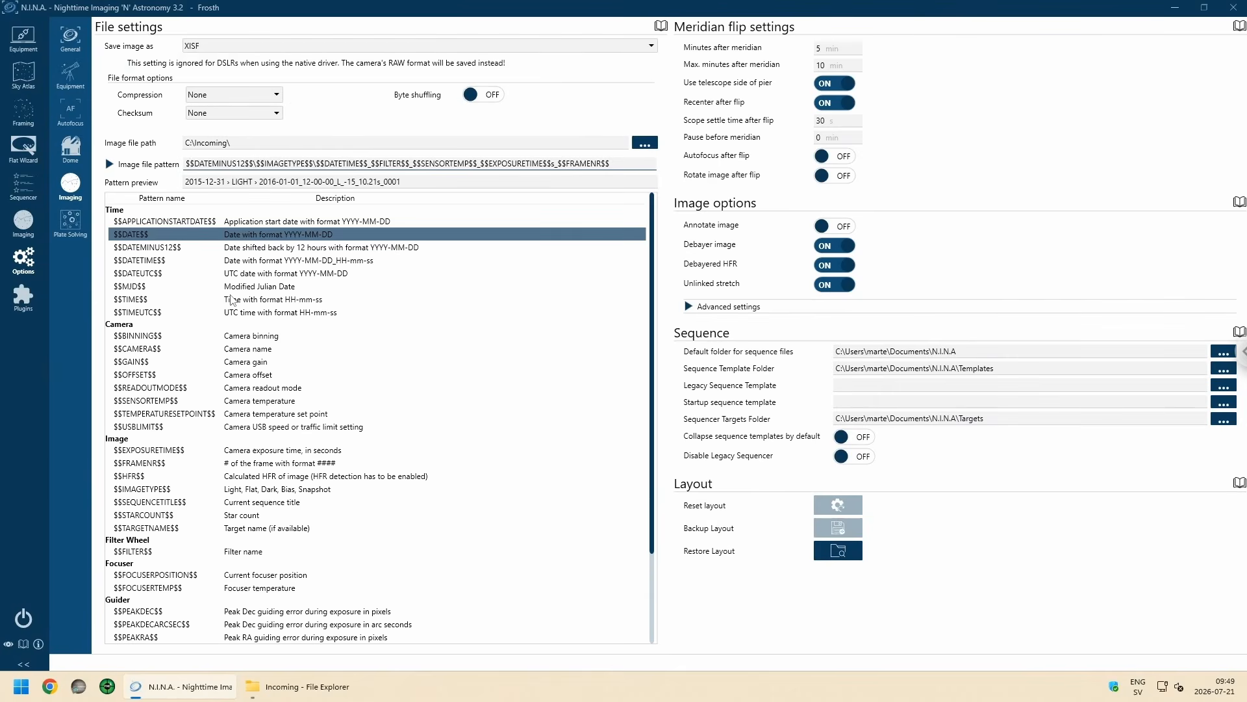
Step: Shorten the $$DATEMINUS12$$ token at the start of the image file pattern to $$DATE$$
{"action": "left_click", "coordinate": [213, 164]}
{"action": "key", "text": "Delete"}
{"action": "key", "text": "Delete"}
{"action": "key", "text": "Delete"}
{"action": "key", "text": "Delete"}
{"action": "key", "text": "Delete"}
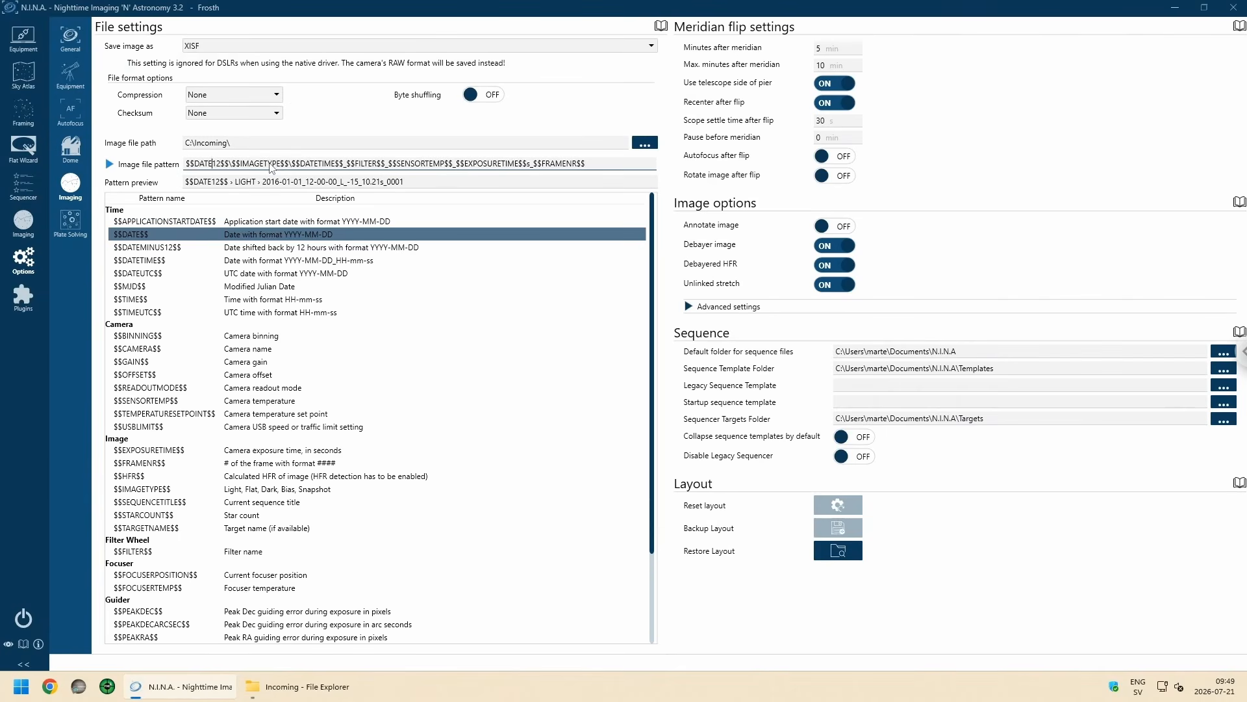
{"action": "key", "text": "Delete"}
{"action": "key", "text": "Delete"}
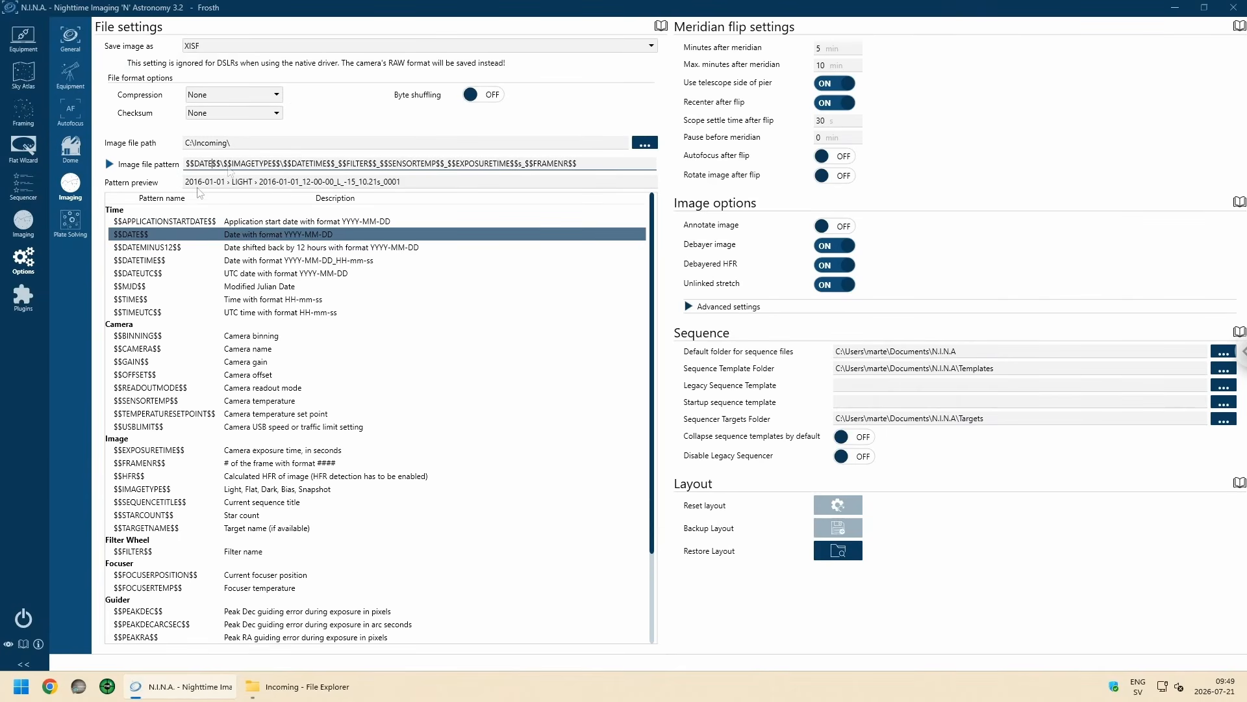
Step: Replace the backslash after $$IMAGETYPE$$ in the image file pattern with an underscore
{"action": "left_click", "coordinate": [227, 165]}
{"action": "key", "text": "BackSpace"}
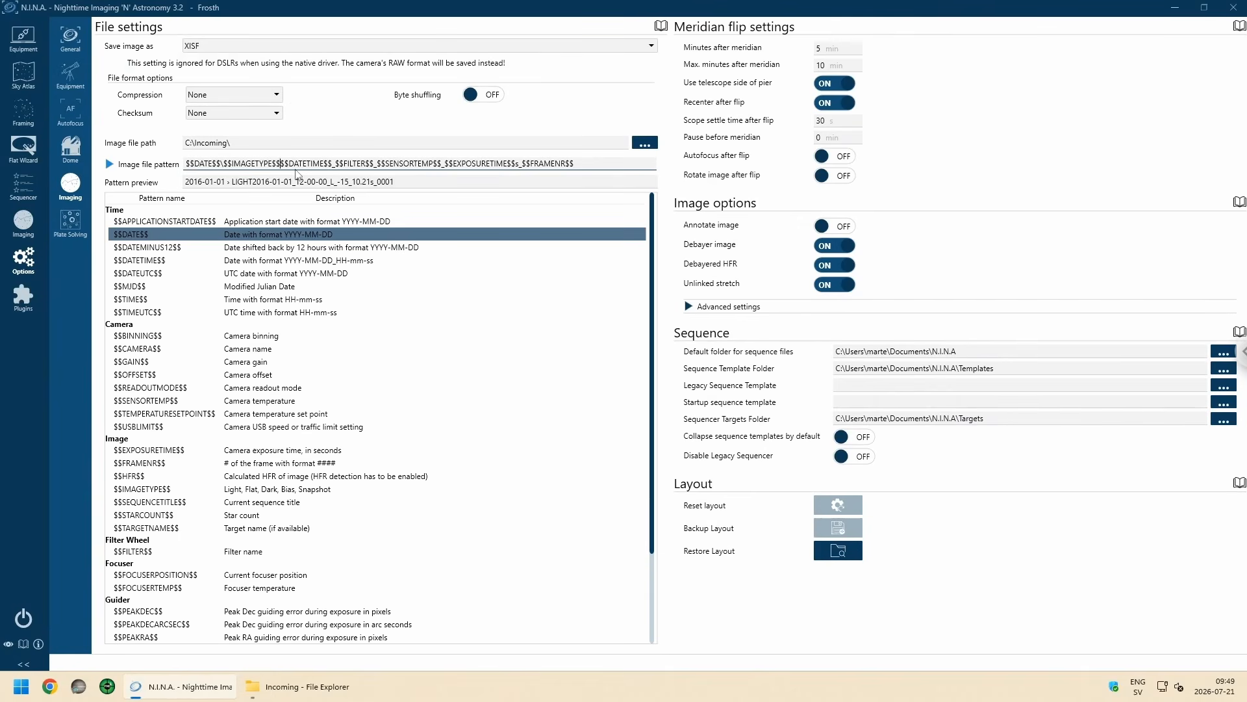
{"action": "type", "text": "_"}
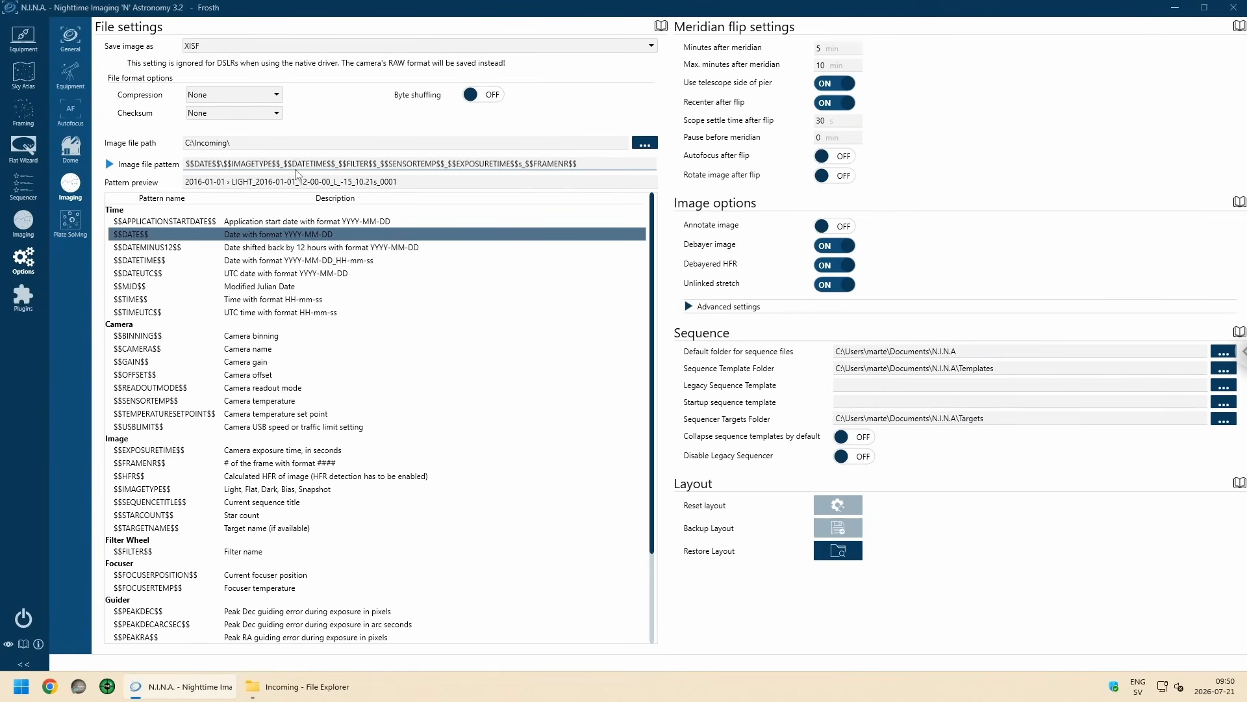
Step: Look through the available pattern tokens and insert $$TARGETNAME$$_ after the image type in the file pattern
{"action": "left_click", "coordinate": [314, 374]}
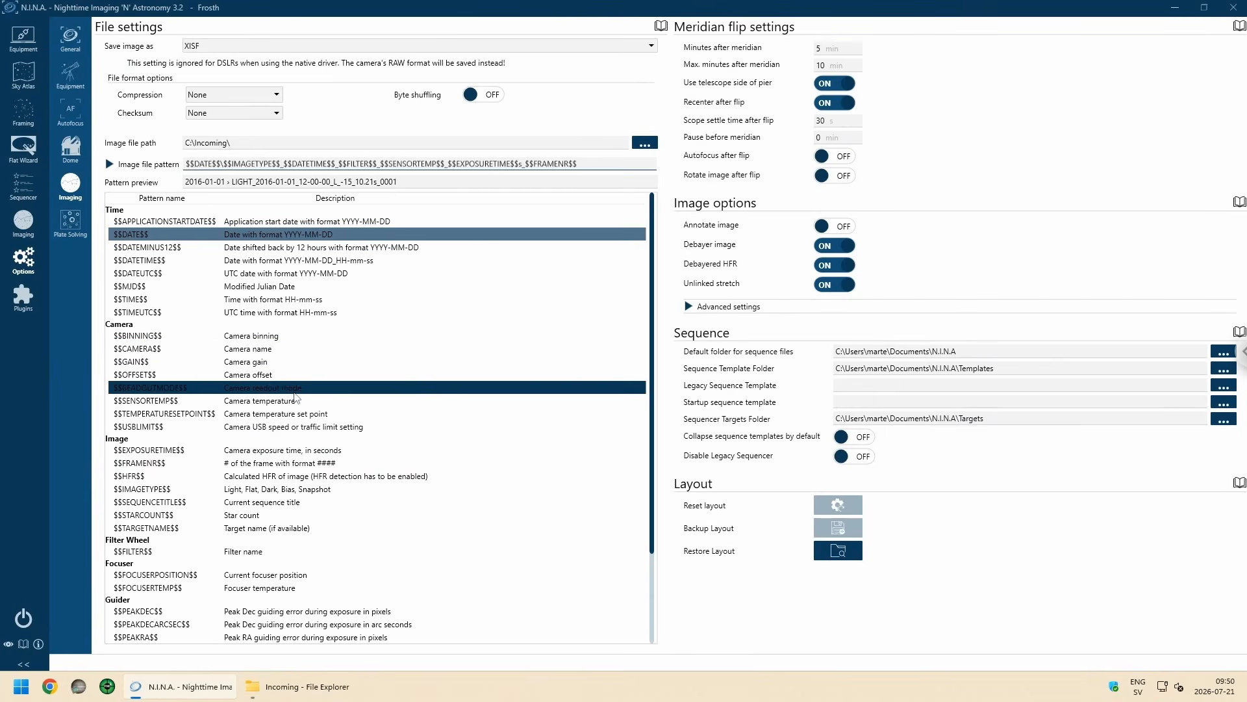
{"action": "scroll", "coordinate": [299, 425], "scroll_direction": "down", "scroll_amount": 1}
{"action": "scroll", "coordinate": [298, 425], "scroll_direction": "down", "scroll_amount": 3}
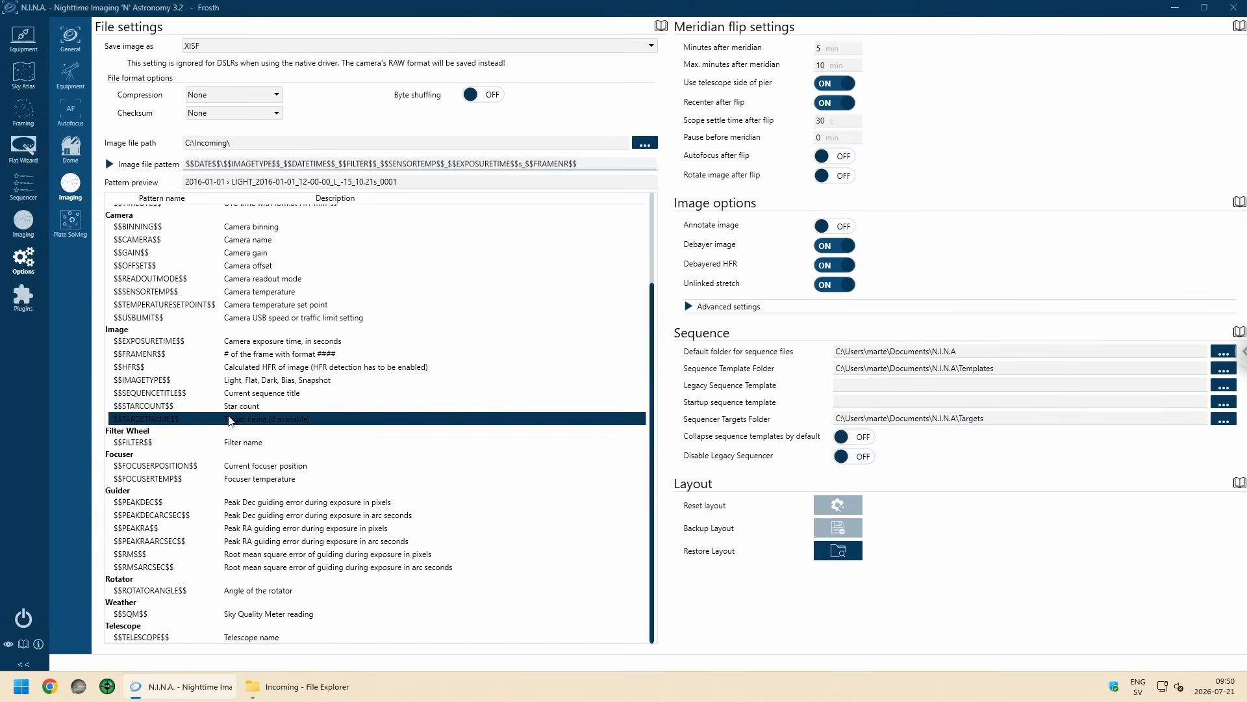
{"action": "scroll", "coordinate": [278, 484], "scroll_direction": "up", "scroll_amount": 3}
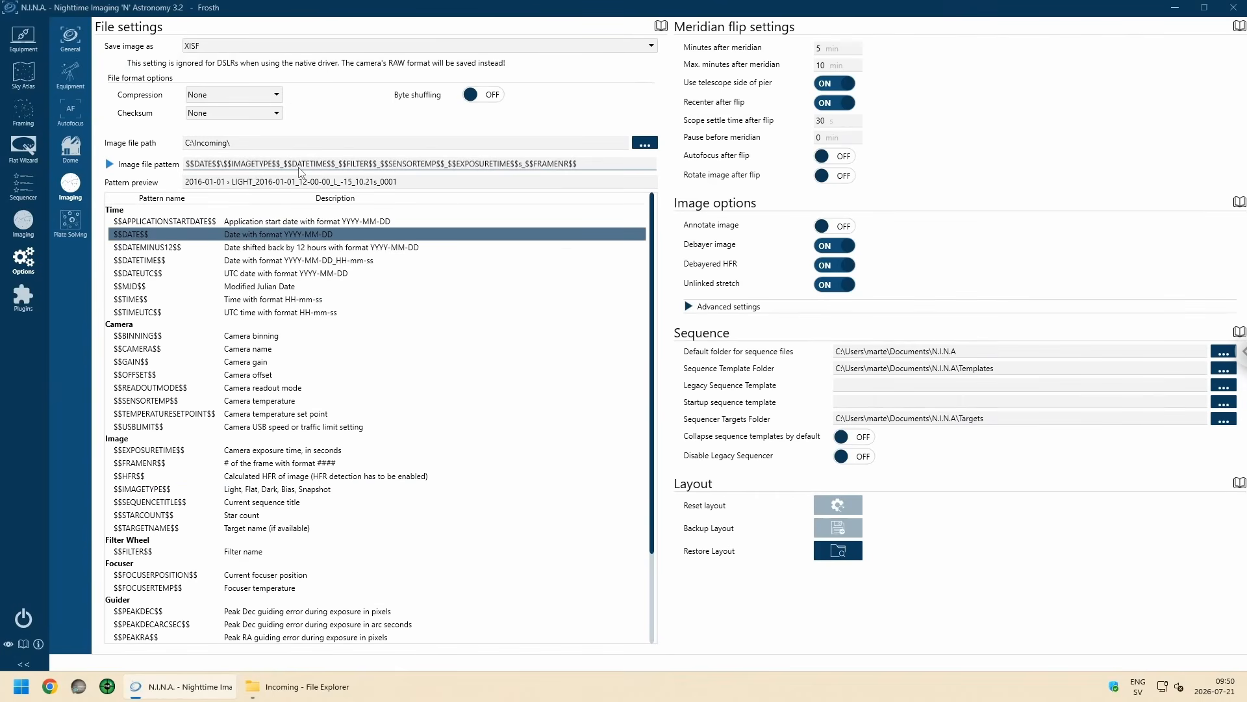
{"action": "type", "text": "$$"}
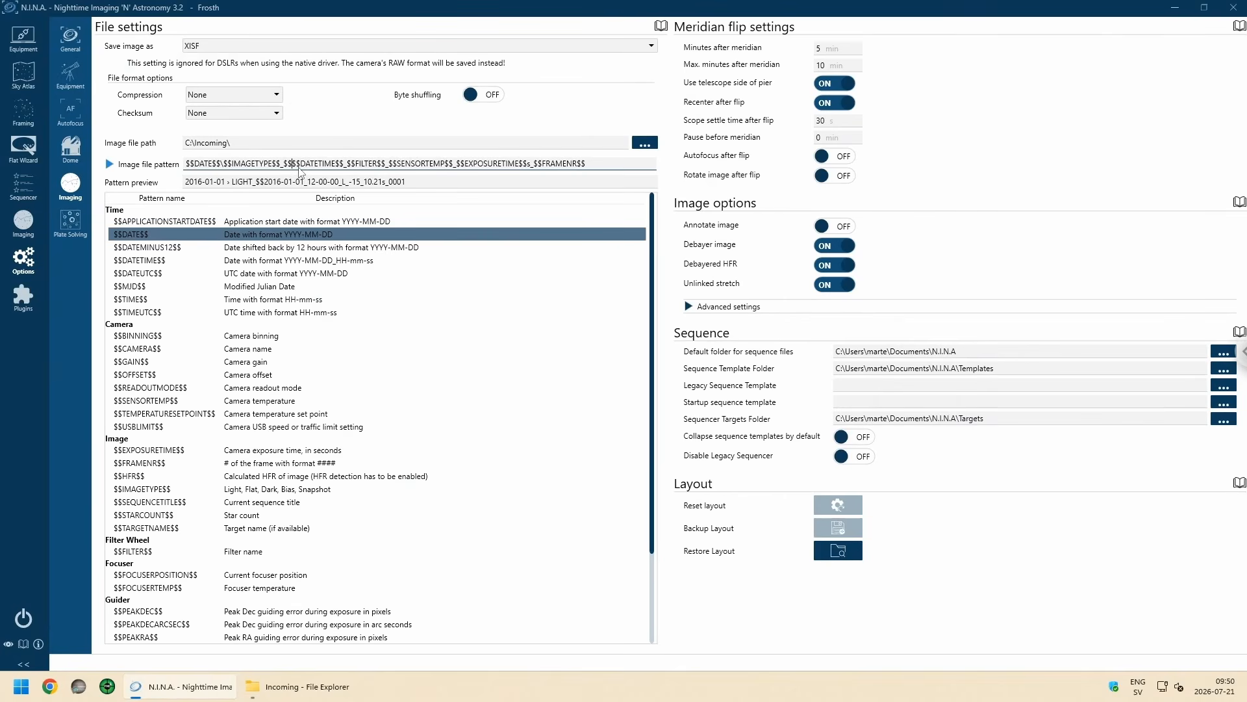
{"action": "type", "text": "TARGETNAME"}
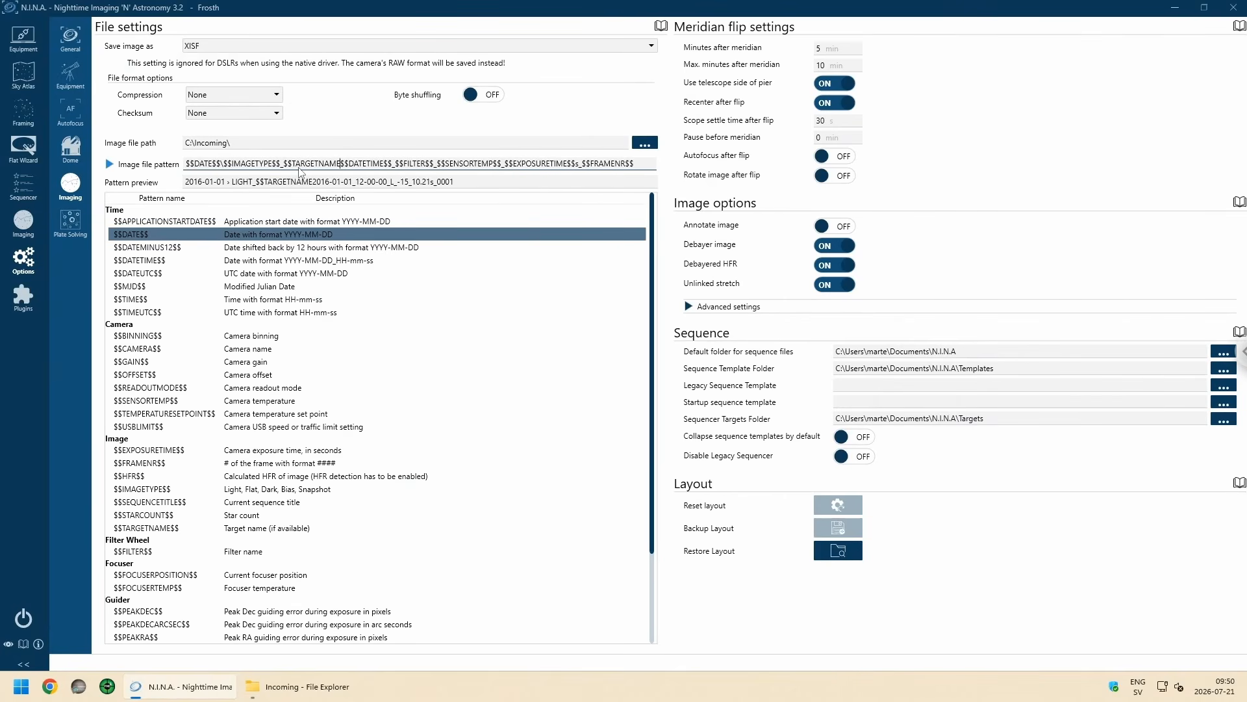
{"action": "type", "text": "$$_"}
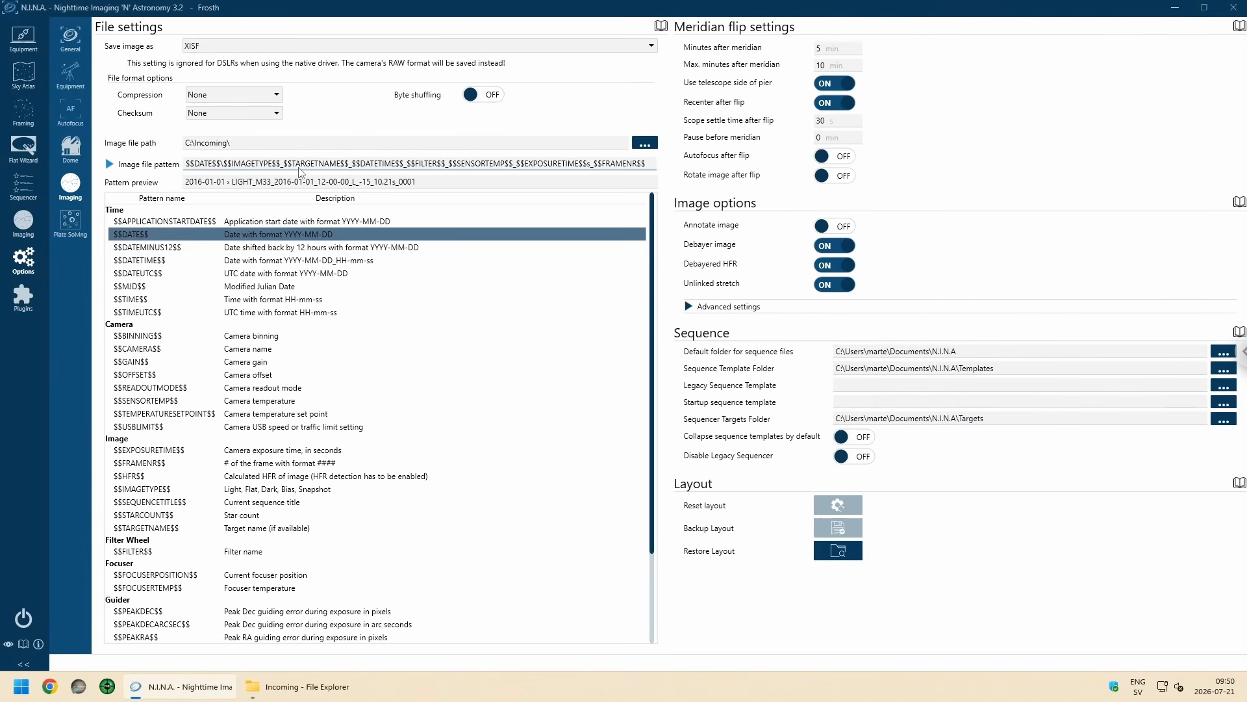
Step: Replace the $$DATETIME$$ token after the target name with $$FILTER$$
{"action": "key", "text": "Delete"}
{"action": "key", "text": "Delete"}
{"action": "key", "text": "Delete"}
{"action": "key", "text": "Delete"}
{"action": "key", "text": "Delete"}
{"action": "key", "text": "Delete"}
{"action": "key", "text": "Delete"}
{"action": "key", "text": "Delete"}
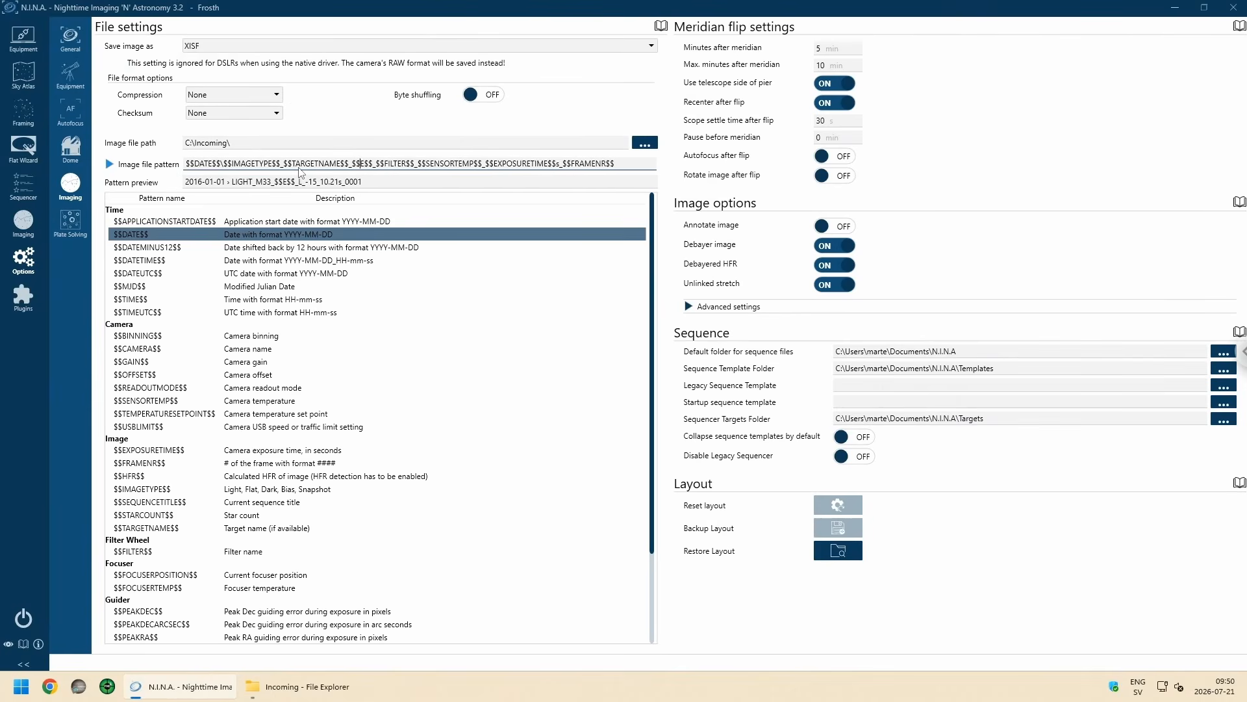
{"action": "type", "text": "FILTER"}
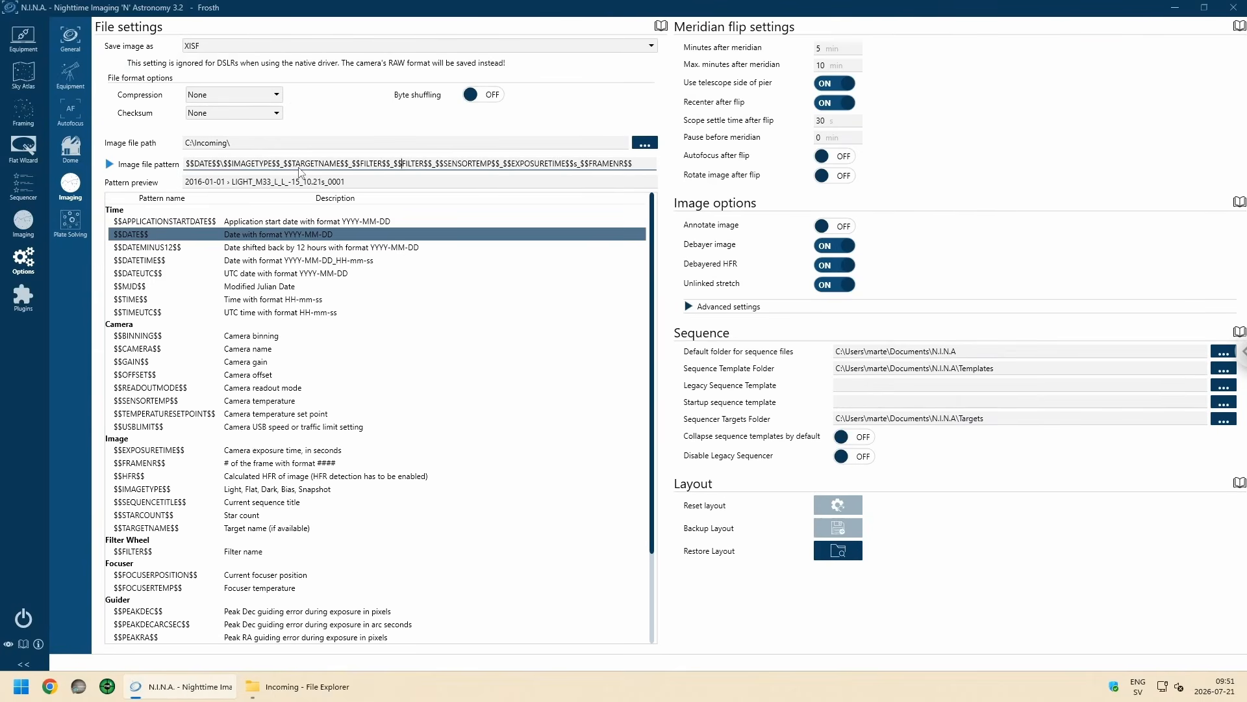
Step: Replace the second, duplicate $$FILTER$$ token in the image file pattern with $$FRAMENR$$
{"action": "key", "text": "Delete"}
{"action": "key", "text": "Delete"}
{"action": "key", "text": "Delete"}
{"action": "key", "text": "Delete"}
{"action": "key", "text": "Delete"}
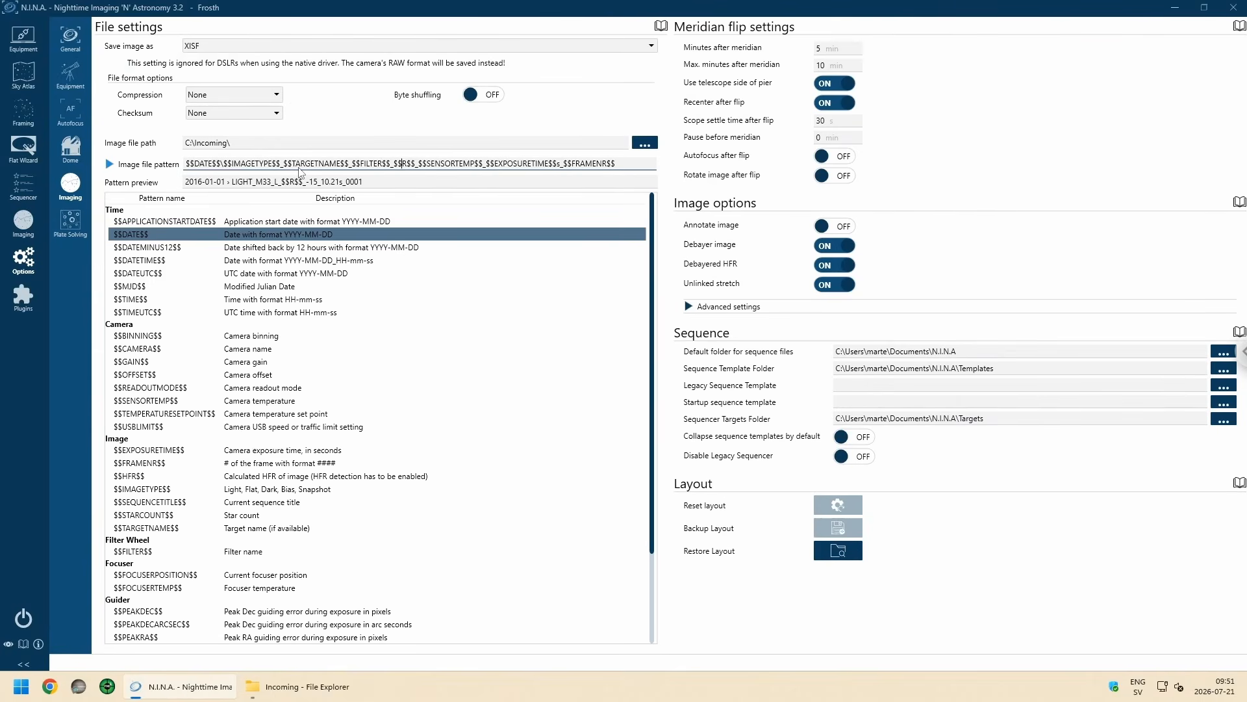
{"action": "key", "text": "Delete"}
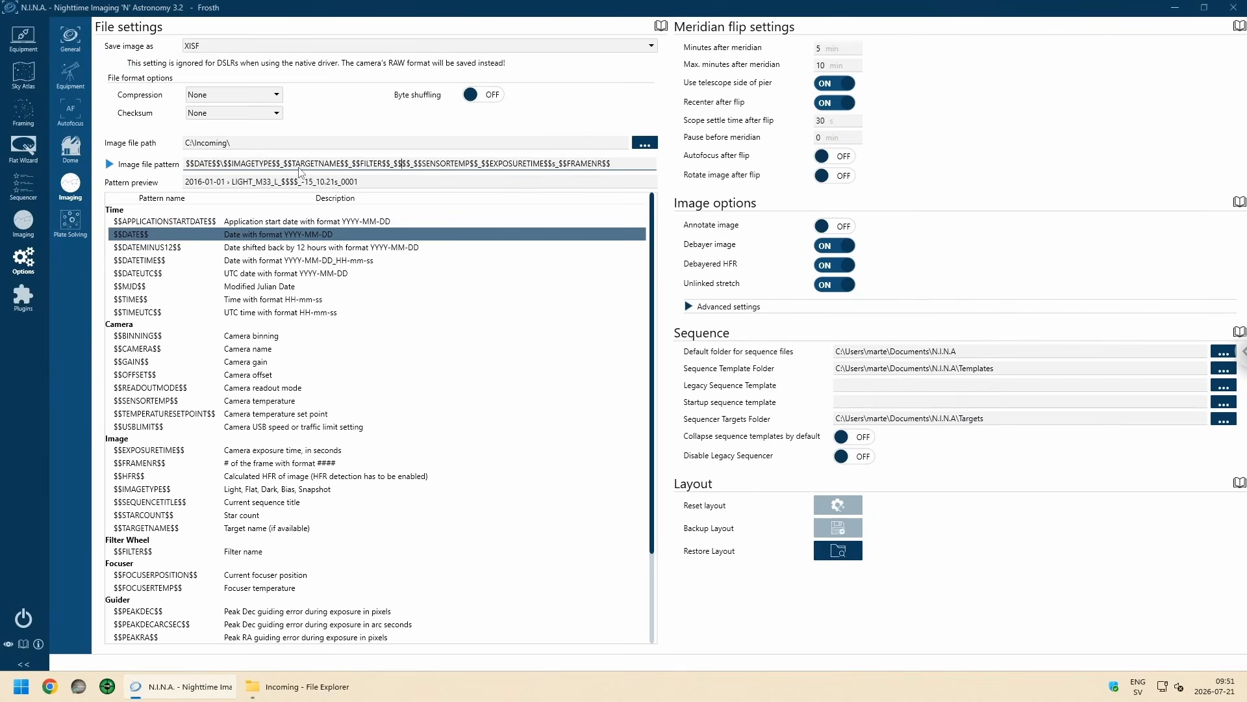
{"action": "type", "text": "FRAME"}
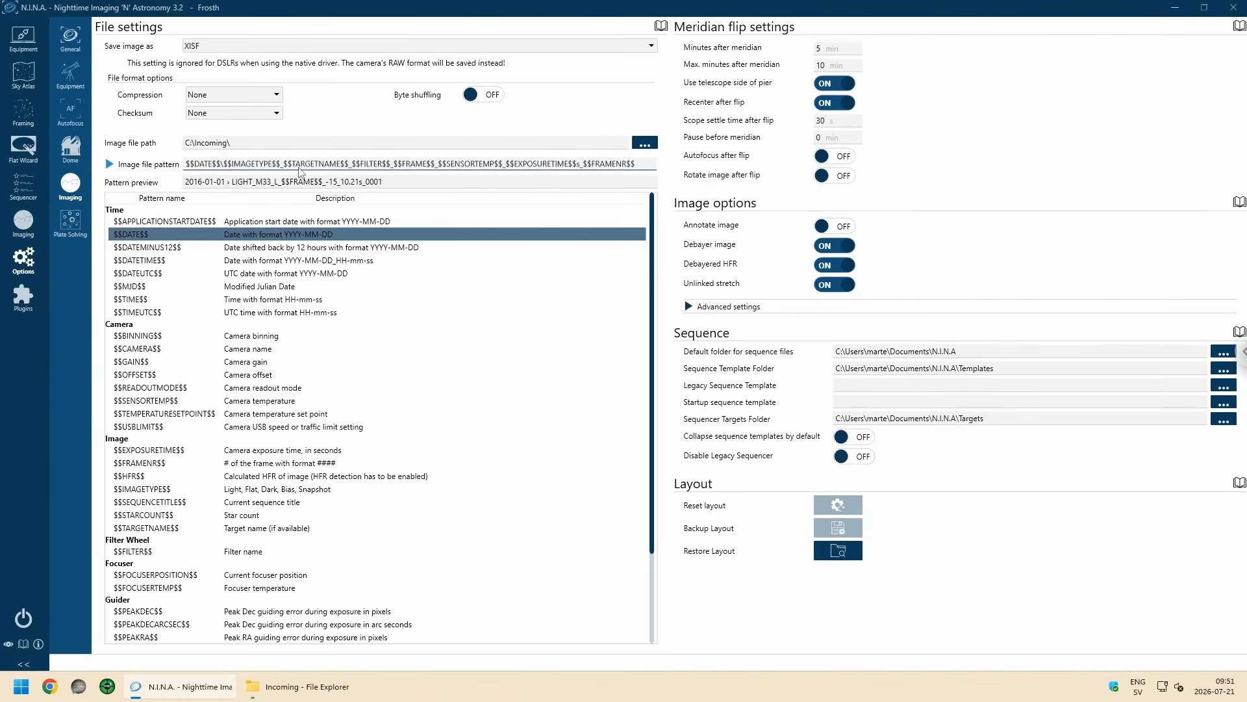
{"action": "type", "text": "NR"}
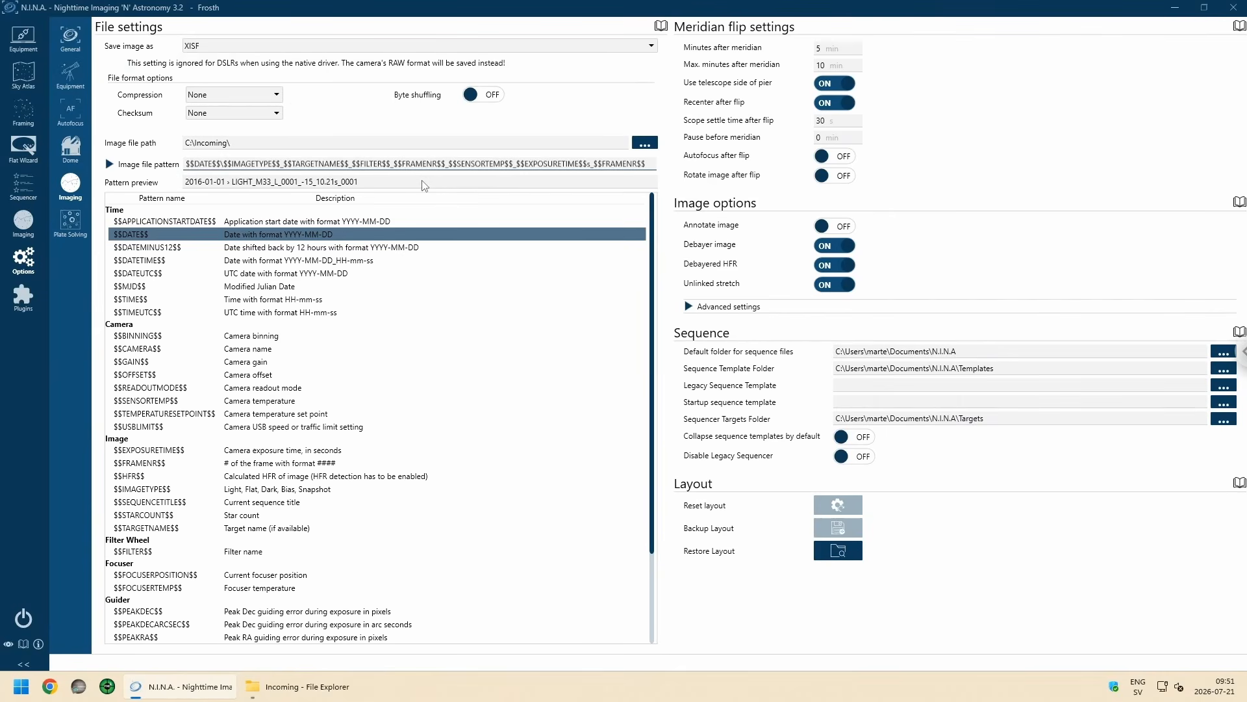
Step: Replace the $$SENSORTEMP$$ token in the file pattern with $$BINNING$$, prefixed with Bin
{"action": "type", "text": "Bin"}
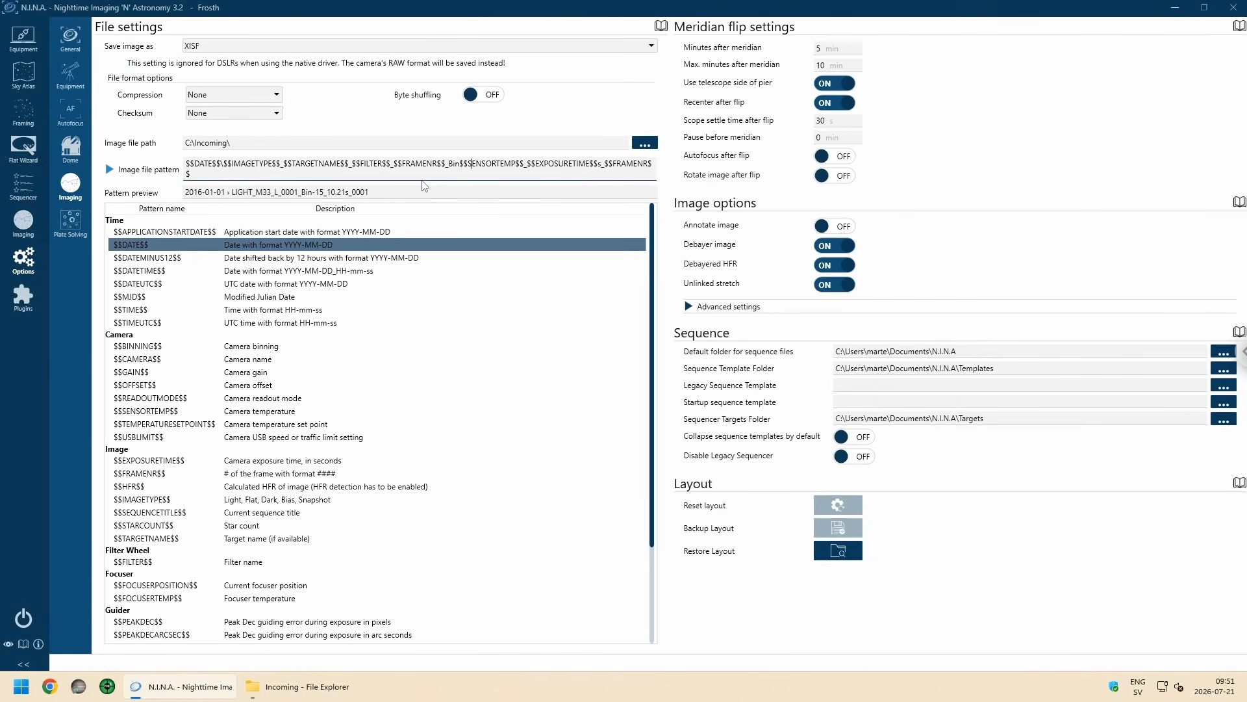
{"action": "key", "text": "Delete"}
{"action": "key", "text": "Delete"}
{"action": "key", "text": "Delete"}
{"action": "key", "text": "Delete"}
{"action": "key", "text": "Delete"}
{"action": "key", "text": "Delete"}
{"action": "key", "text": "Delete"}
{"action": "key", "text": "Delete"}
{"action": "key", "text": "Delete"}
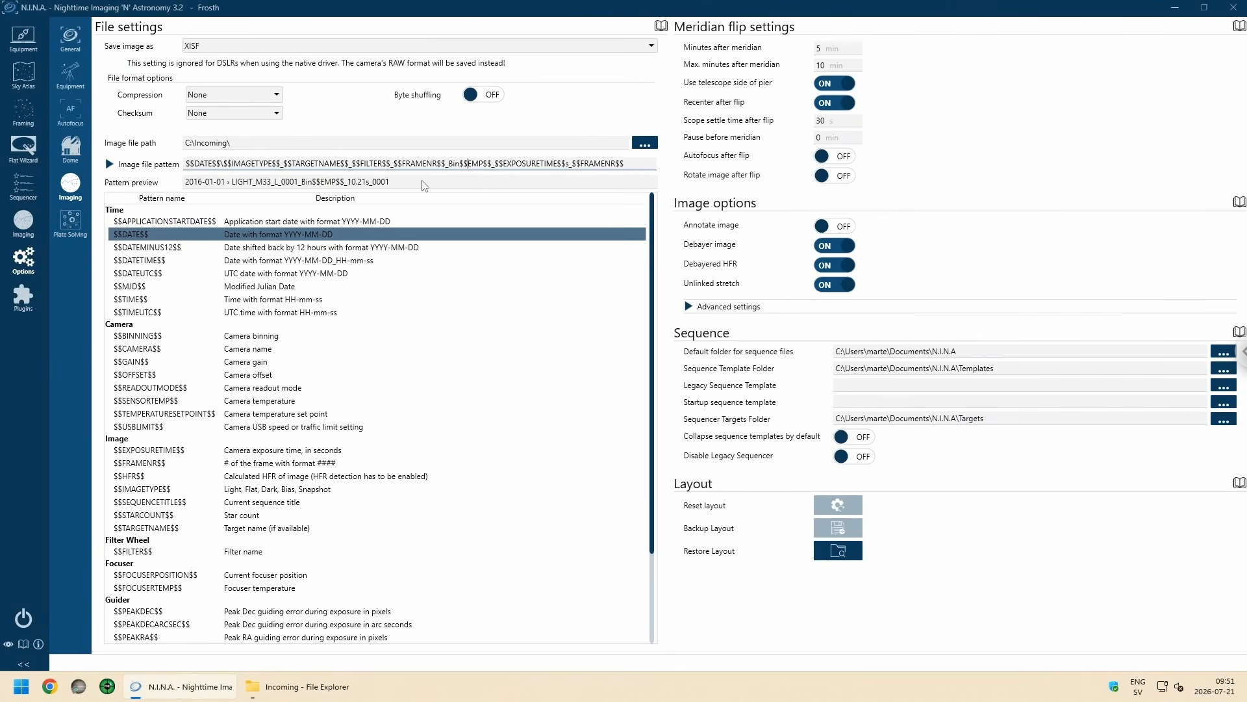
{"action": "key", "text": "Delete"}
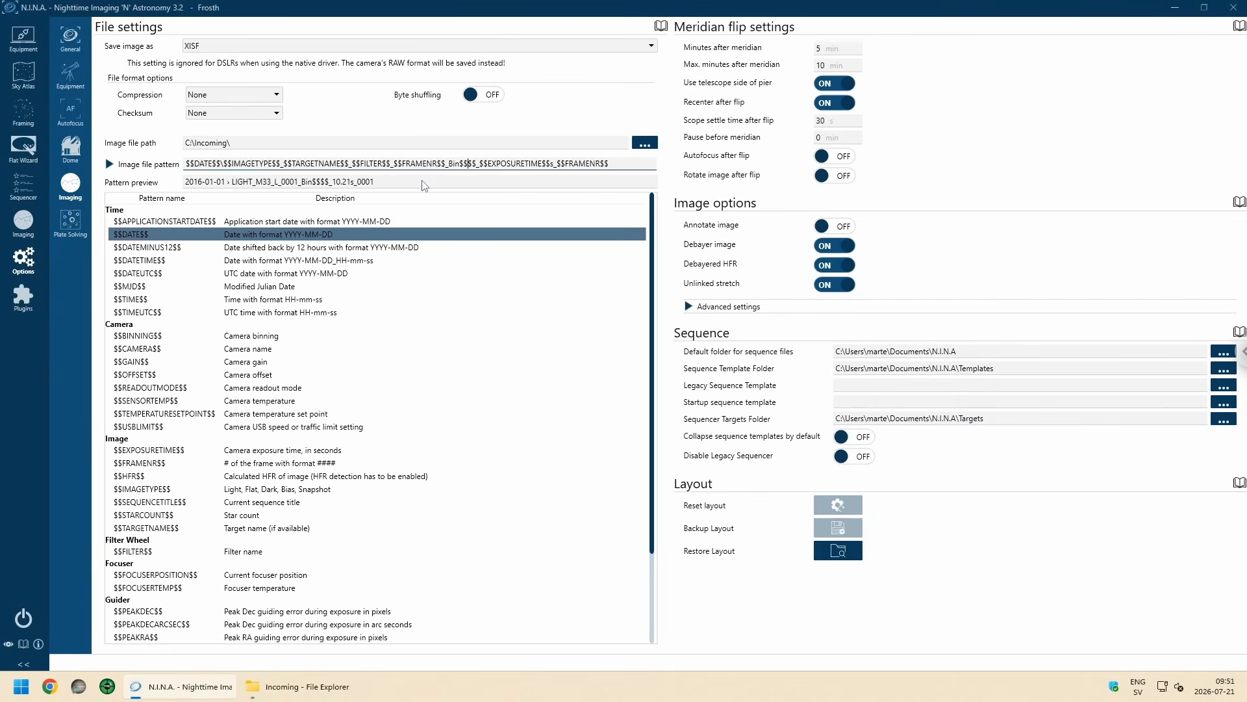
{"action": "type", "text": "BINNING"}
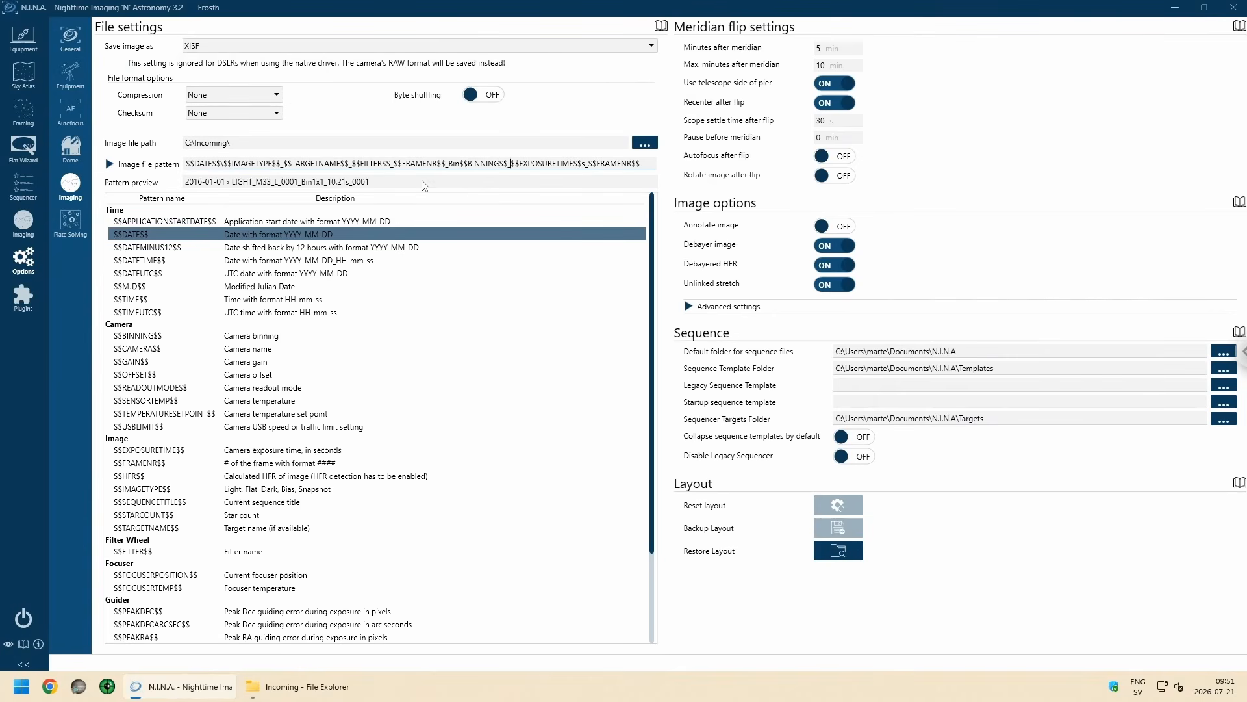
Step: Replace the $$EXPOSURETIME$$ token with $$GAIN$$ prefixed with G, and shorten the binning prefix to B
{"action": "type", "text": "G"}
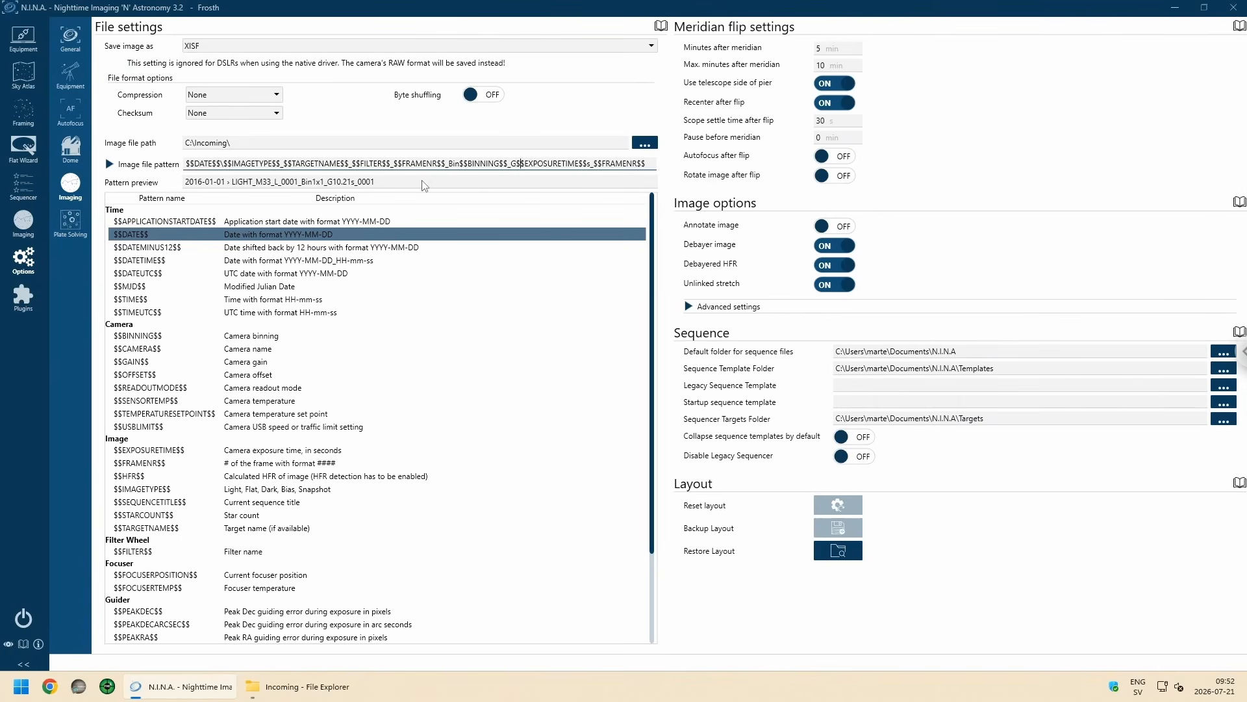
{"action": "key", "text": "BackSpace"}
{"action": "key", "text": "BackSpace"}
{"action": "key", "text": "BackSpace"}
{"action": "key", "text": "BackSpace"}
{"action": "key", "text": "BackSpace"}
{"action": "key", "text": "BackSpace"}
{"action": "key", "text": "BackSpace"}
{"action": "key", "text": "BackSpace"}
{"action": "key", "text": "BackSpace"}
{"action": "key", "text": "BackSpace"}
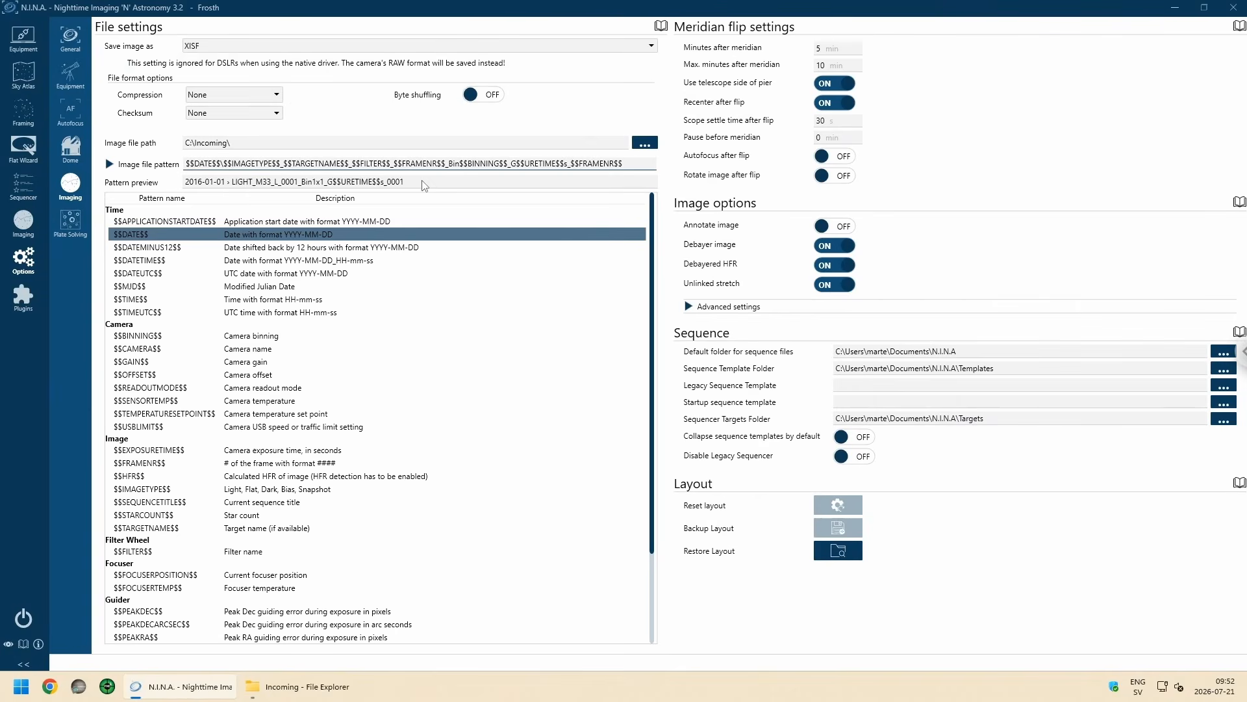
{"action": "key", "text": "BackSpace"}
{"action": "key", "text": "BackSpace"}
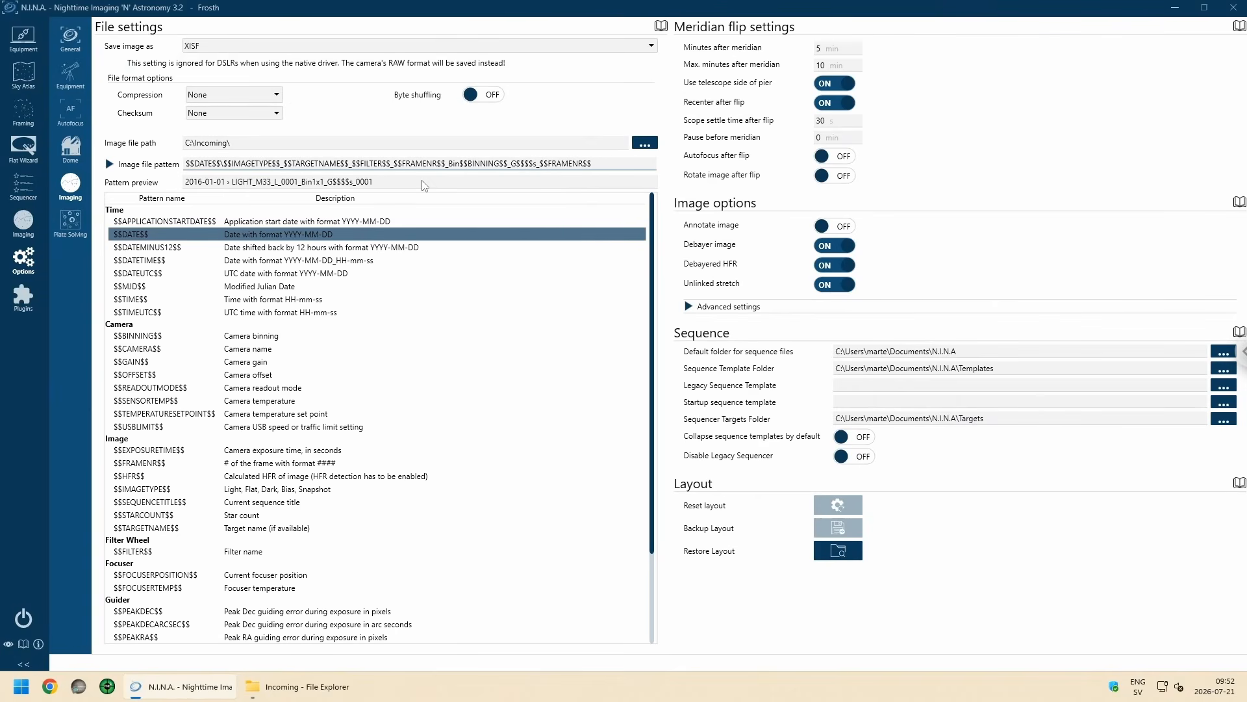
{"action": "type", "text": "GAIN"}
{"action": "key", "text": "BackSpace"}
{"action": "key", "text": "BackSpace"}
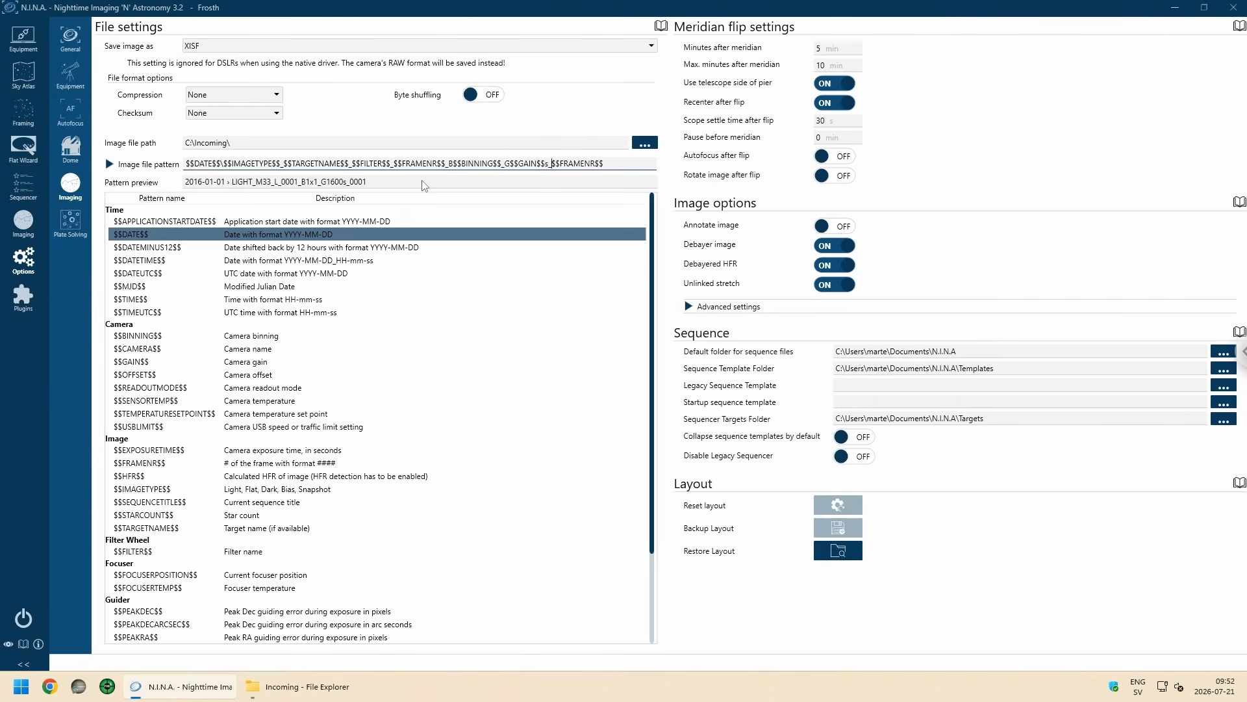
Step: Insert O$$OFFSET$$_ before the final frame number and remove the stray s after $$GAIN$$
{"action": "type", "text": "$"}
{"action": "type", "text": "OFFSET"}
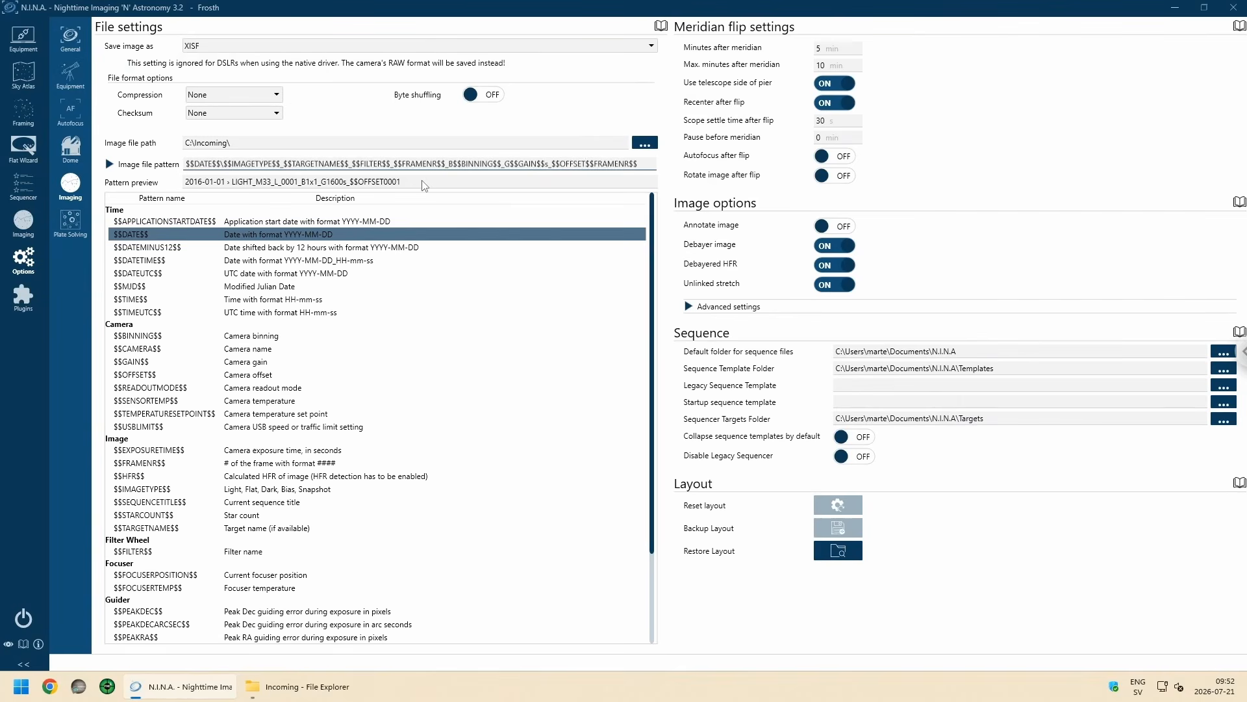
{"action": "type", "text": "$$_$$"}
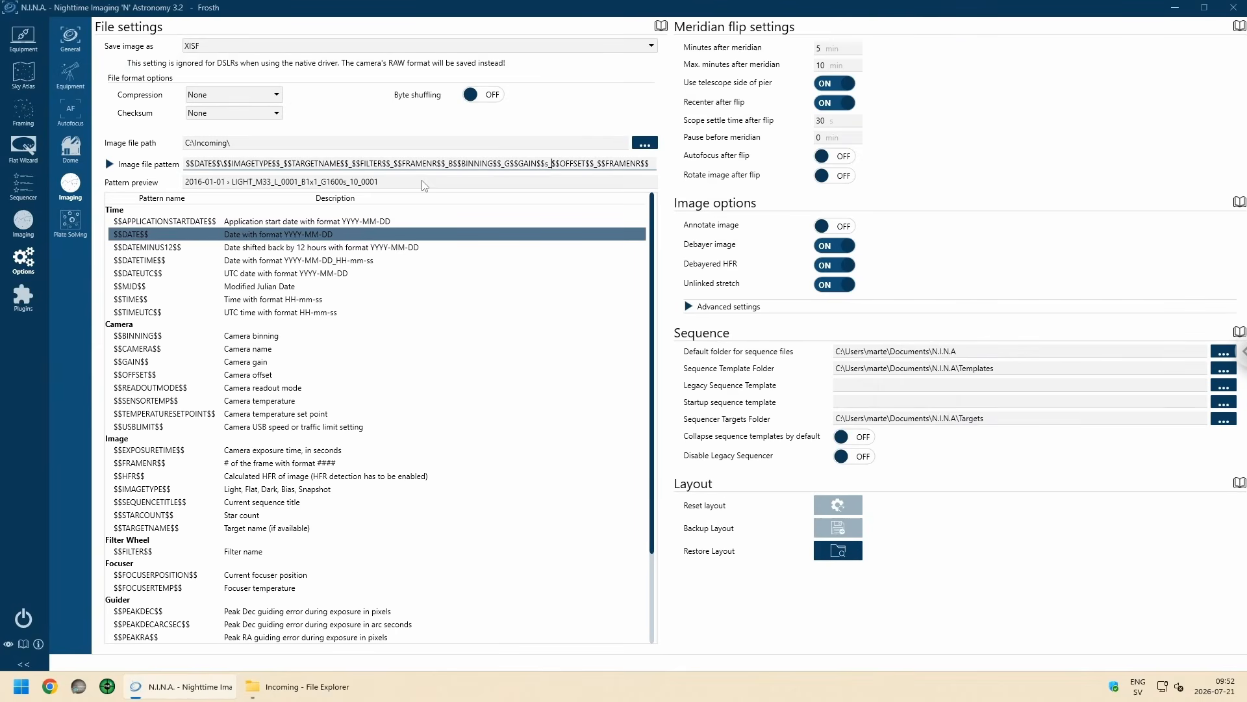
{"action": "type", "text": "O"}
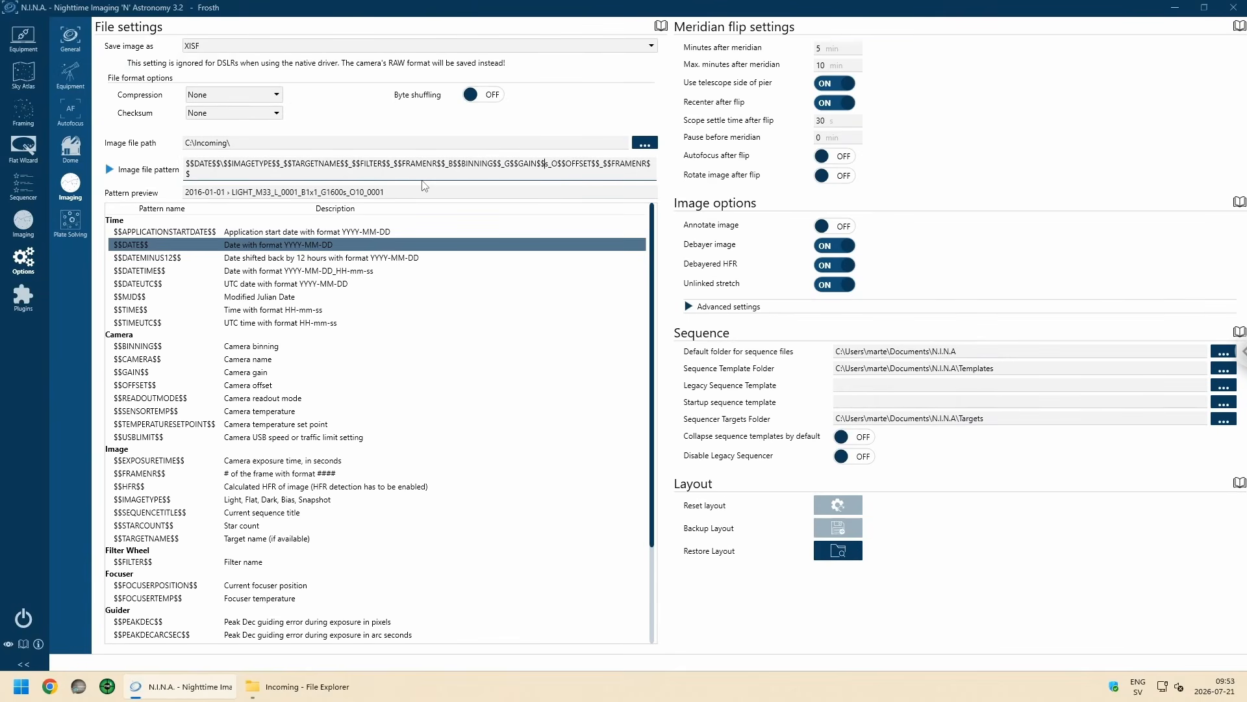
{"action": "key", "text": "Delete"}
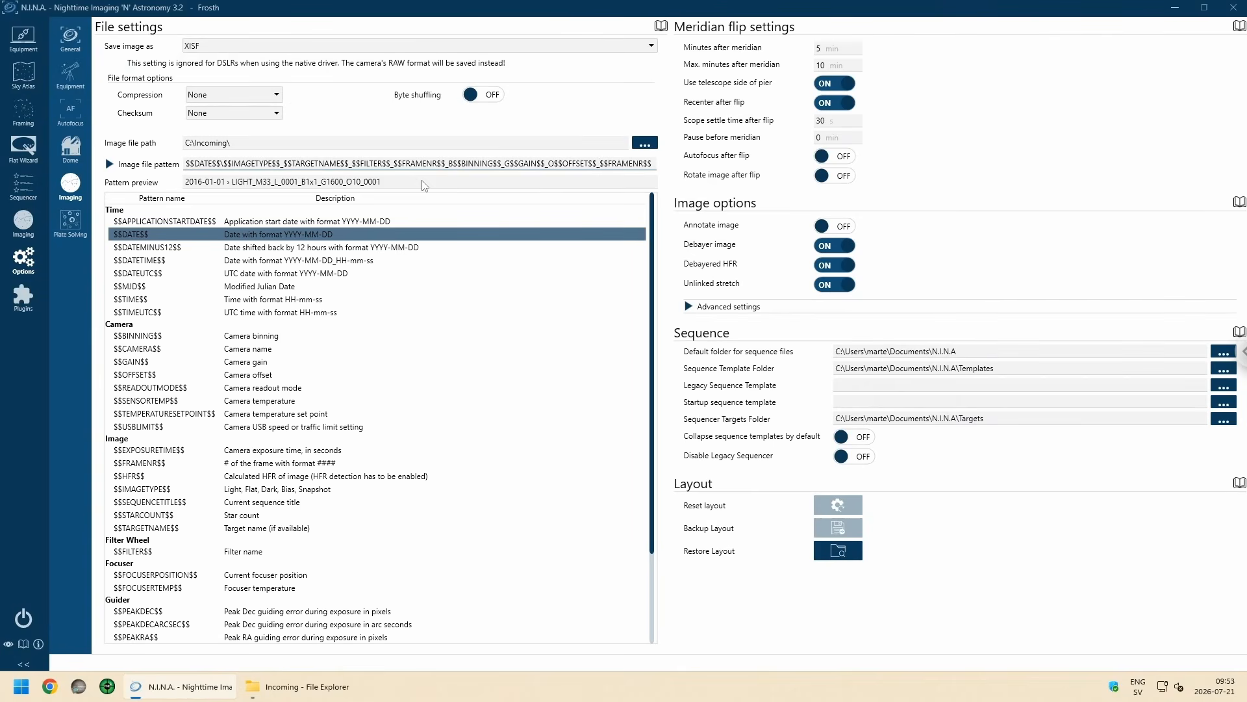
Step: Insert $$EXPOSURETIME$$s_ after the offset token in the image file pattern
{"action": "type", "text": "$$EXP"}
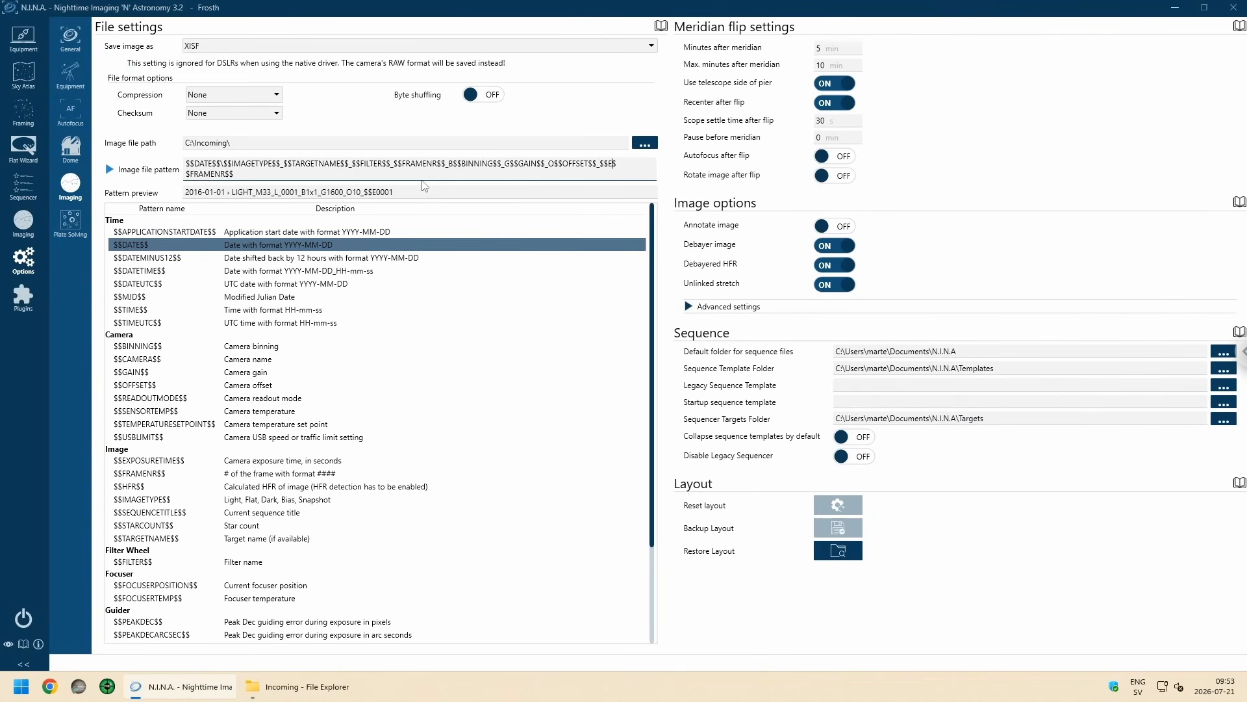
{"action": "type", "text": "OSURETUMES"}
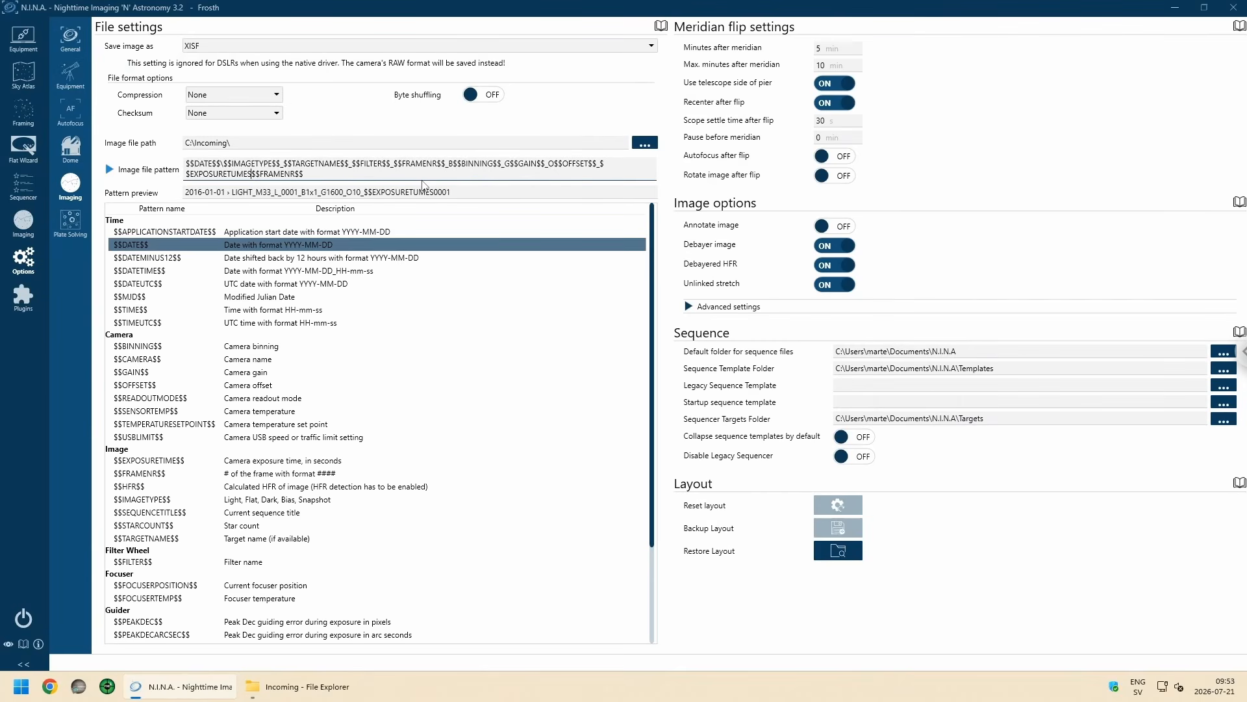
{"action": "type", "text": "$$_"}
{"action": "key", "text": "Delete"}
{"action": "type", "text": "I"}
{"action": "type", "text": "s"}
Step: Insert FP$$FOCUSERPOSITION$$_ between the exposure time and the final frame number in the file pattern
{"action": "type", "text": "$$"}
{"action": "type", "text": "FOCUS"}
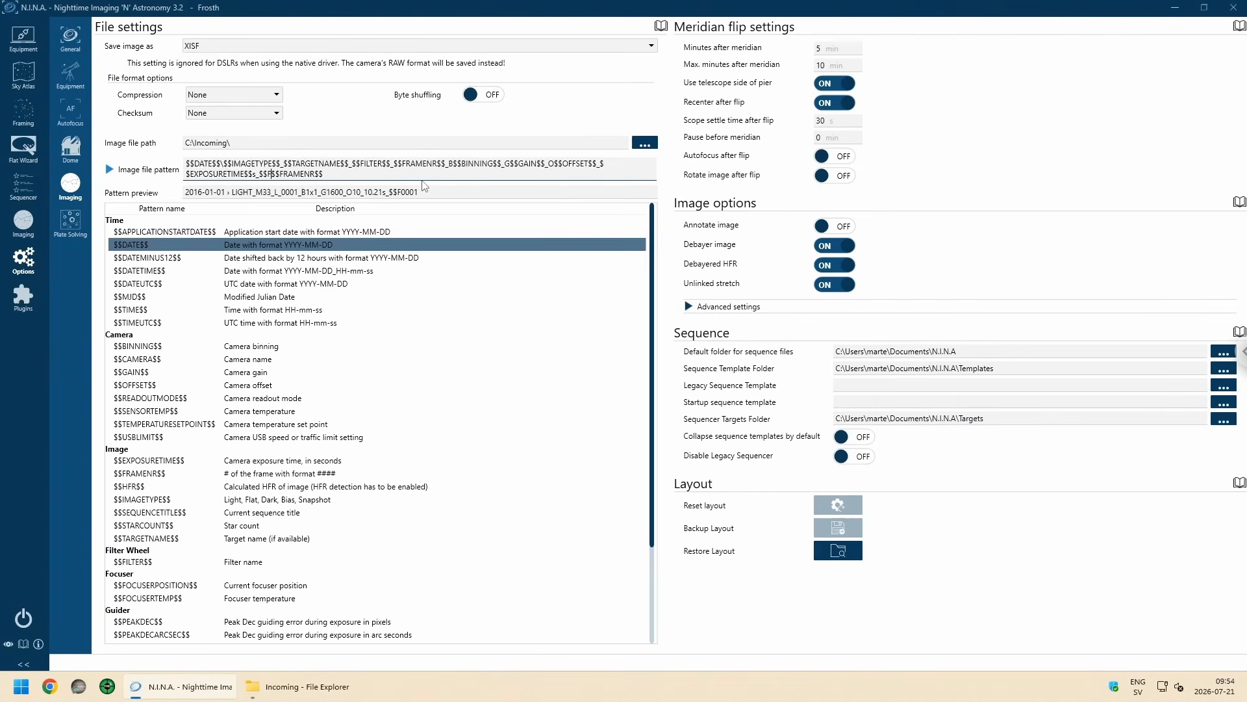
{"action": "type", "text": "POI"}
{"action": "key", "text": "BackSpace"}
{"action": "type", "text": "SITION"}
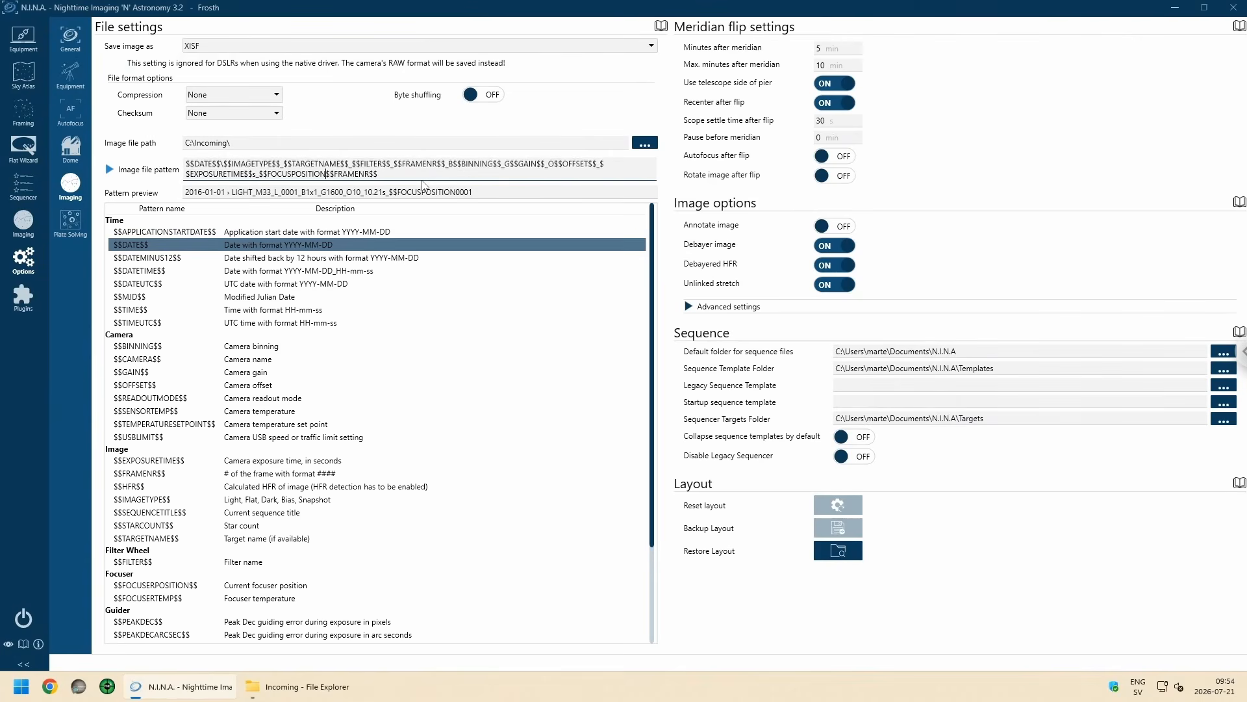
{"action": "type", "text": "$$_$$"}
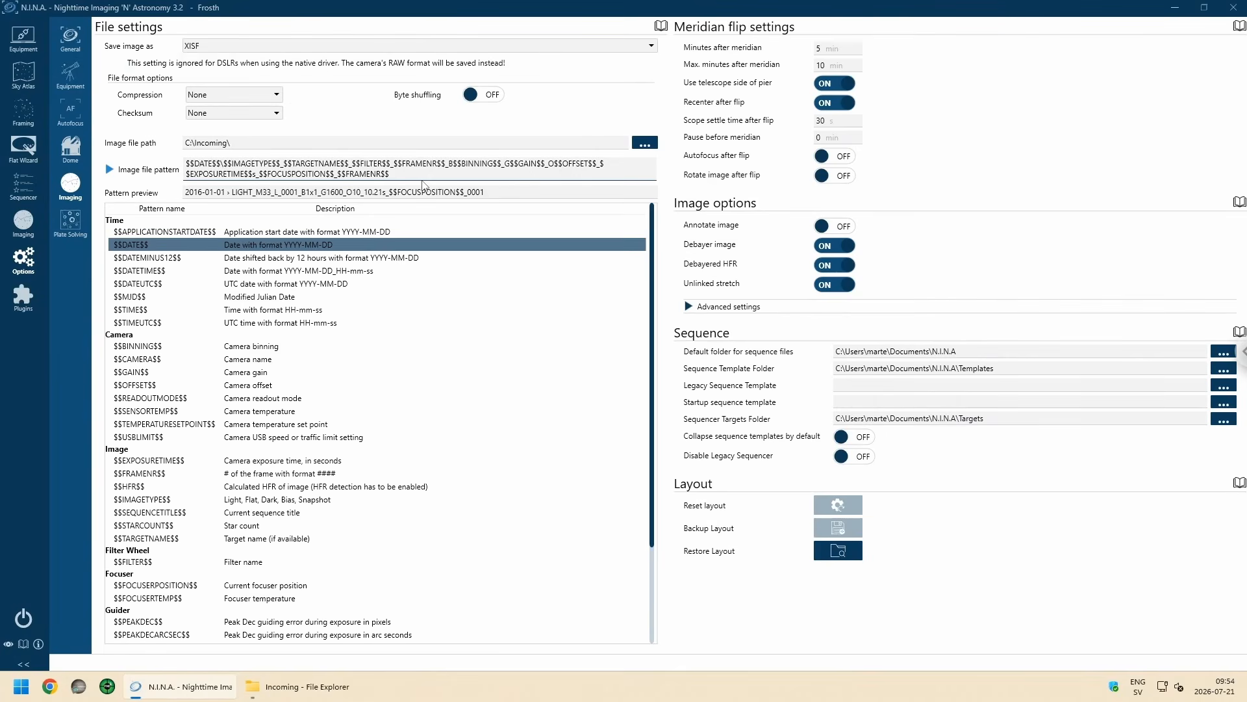
{"action": "type", "text": "ER"}
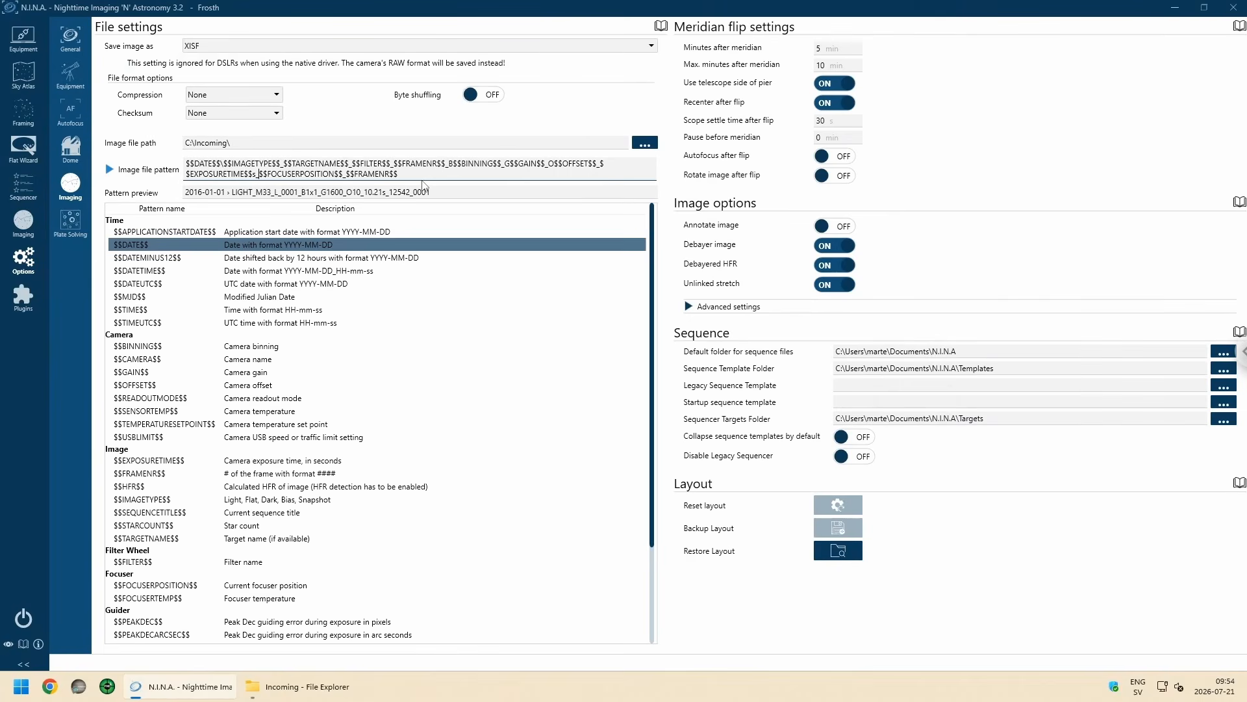
{"action": "type", "text": "FP"}
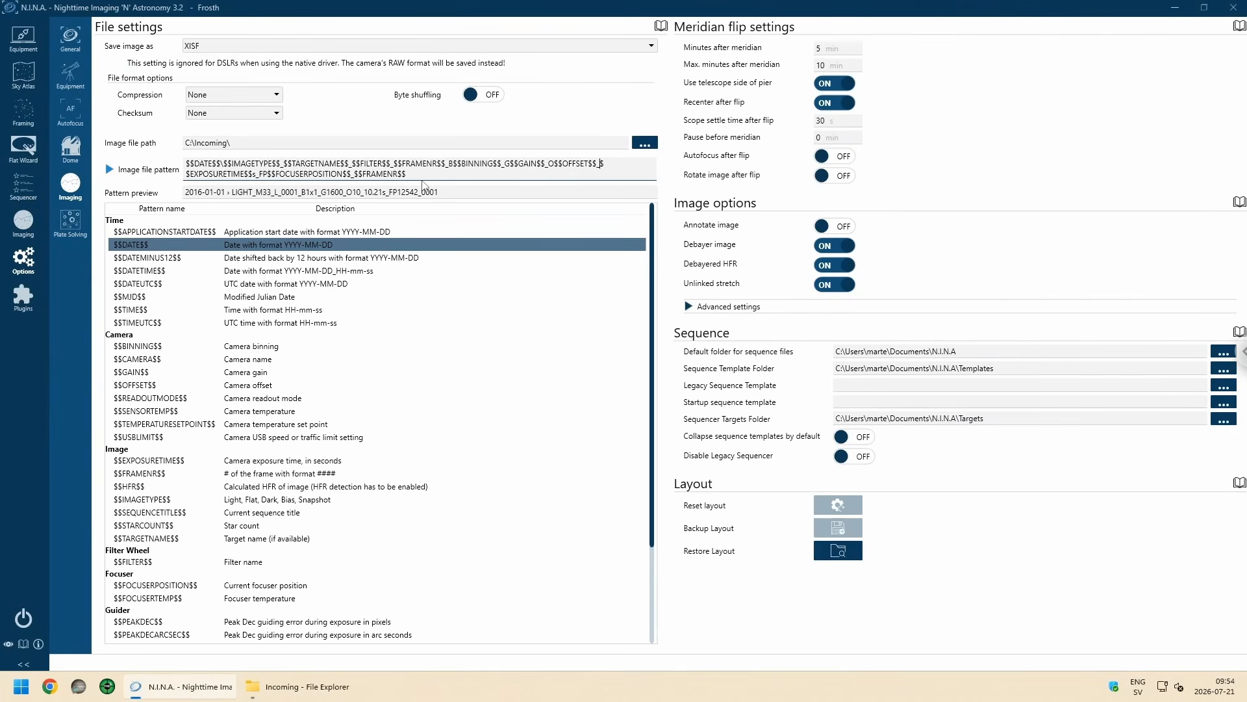
Step: Prefix the exposure time token with E and replace the final frame number token with $$SENSORTEMP$$c in the image file pattern
{"action": "type", "text": "E"}
{"action": "key", "text": "BackSpace"}
{"action": "key", "text": "BackSpace"}
{"action": "key", "text": "BackSpace"}
{"action": "key", "text": "BackSpace"}
{"action": "key", "text": "BackSpace"}
{"action": "key", "text": "BackSpace"}
{"action": "key", "text": "BackSpace"}
{"action": "type", "text": "SENSORTEMP$$c"}
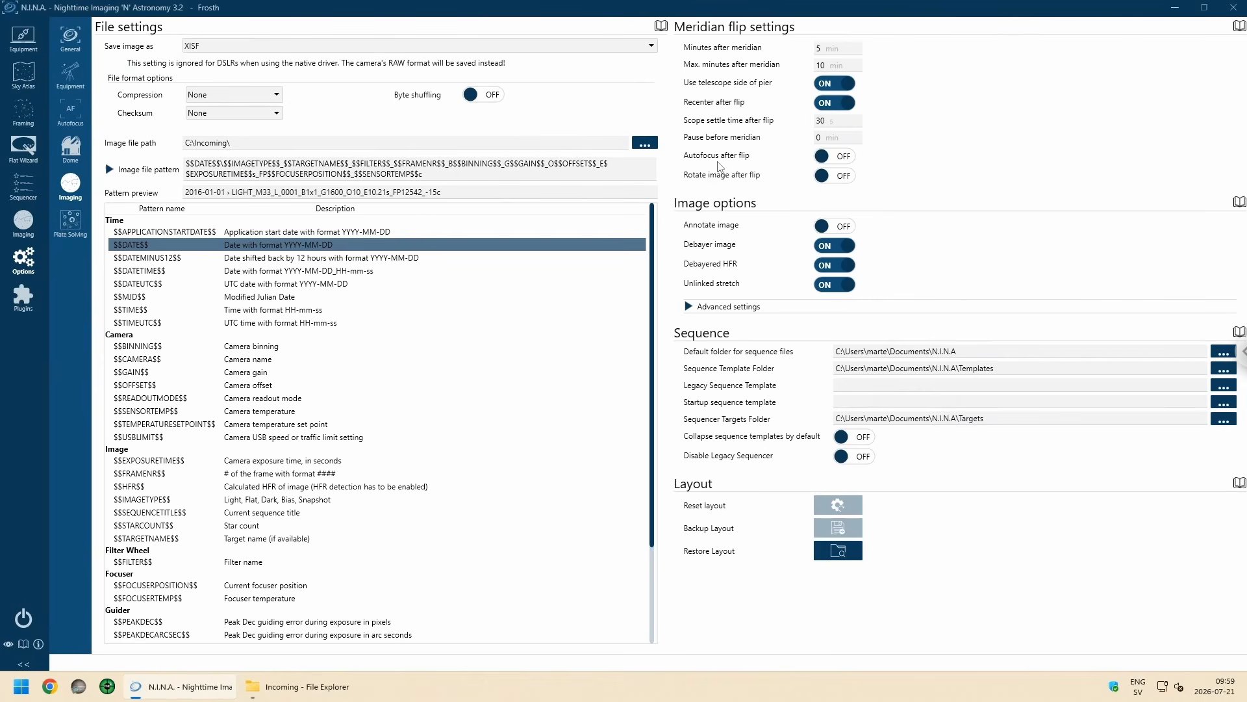
Step: Turn on autofocus after the meridian flip and set the star sensitivity to Normal in the advanced image options
{"action": "left_click", "coordinate": [846, 160]}
{"action": "left_click", "coordinate": [690, 307]}
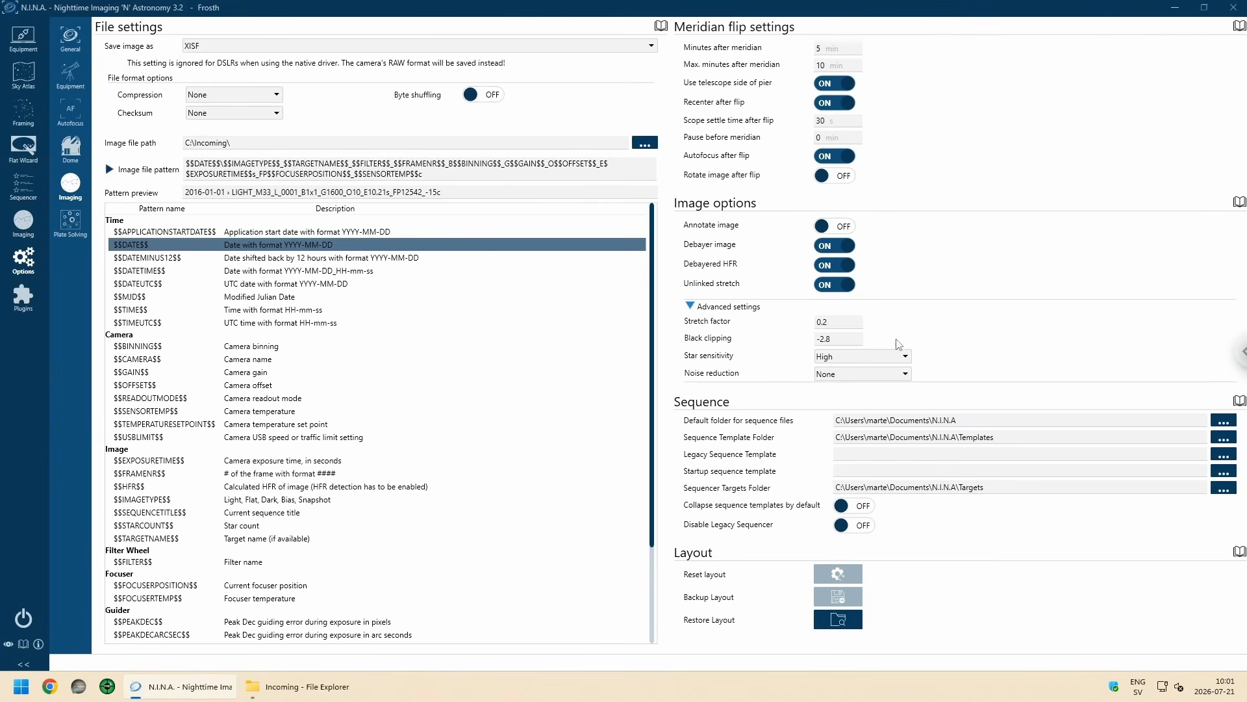
{"action": "left_click", "coordinate": [851, 361]}
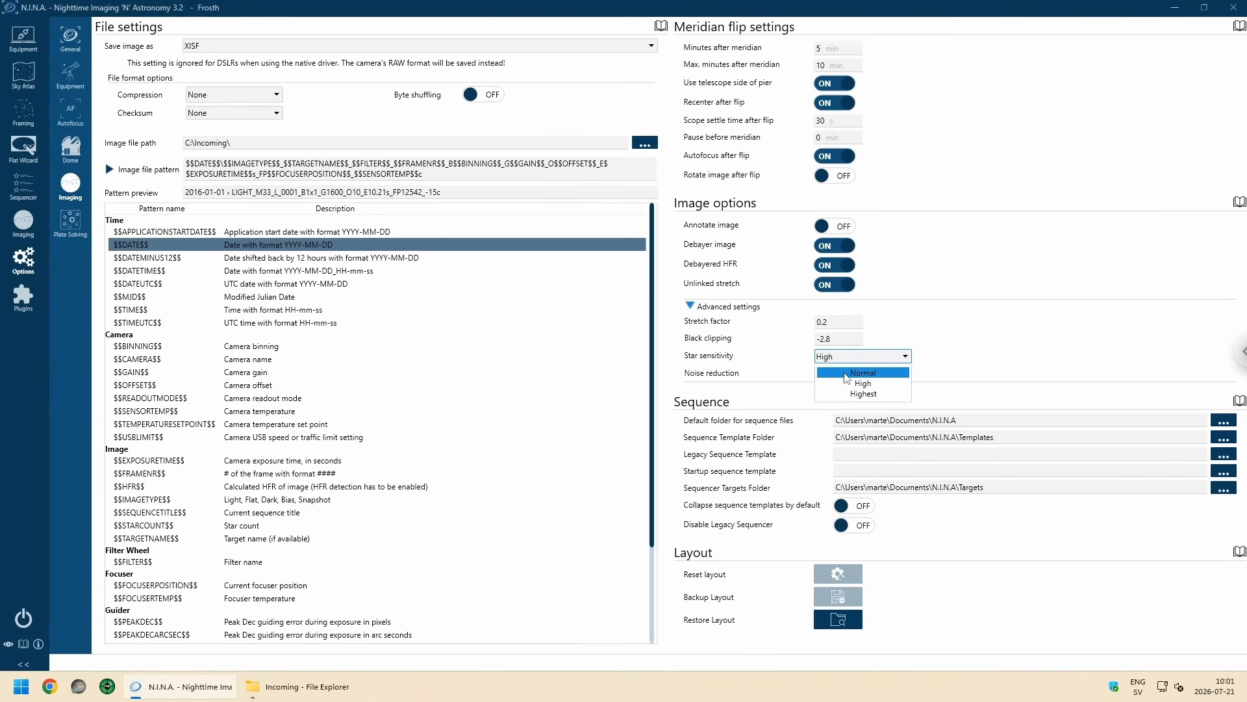
{"action": "left_click", "coordinate": [847, 373]}
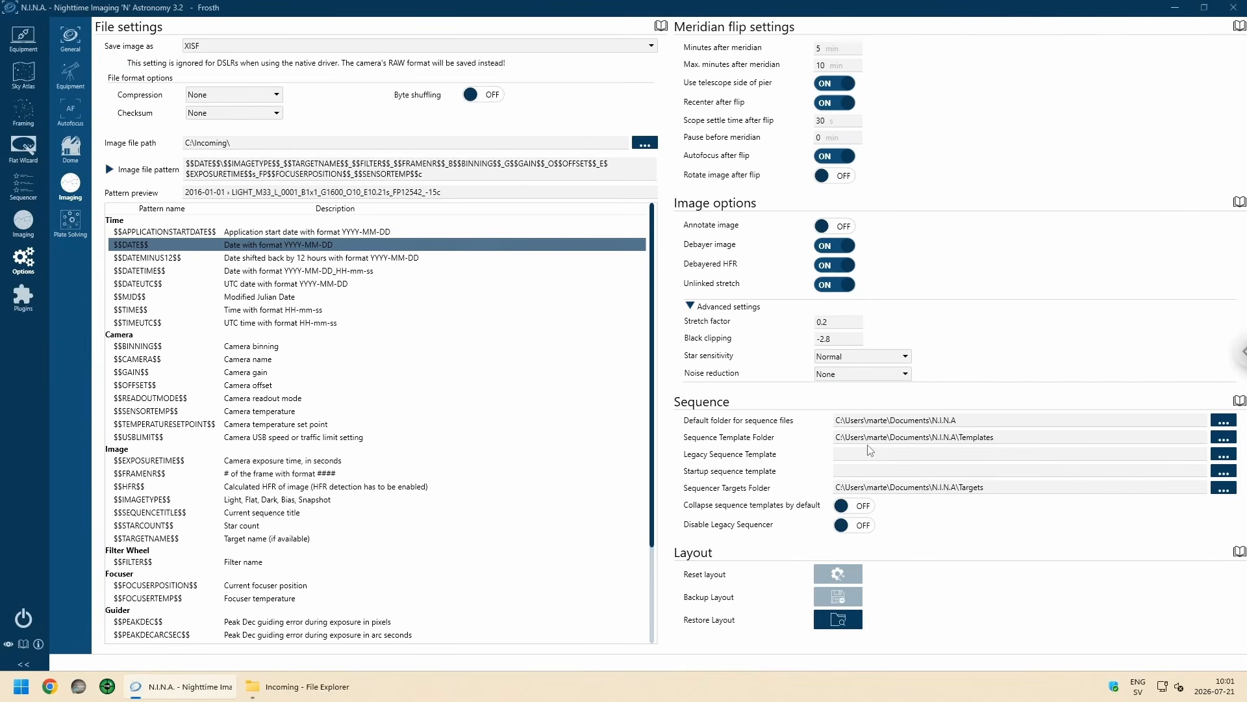
Step: Browse for the default sequence folder and create a new folder named NINA inside C:\Incoming
{"action": "left_click", "coordinate": [1224, 422]}
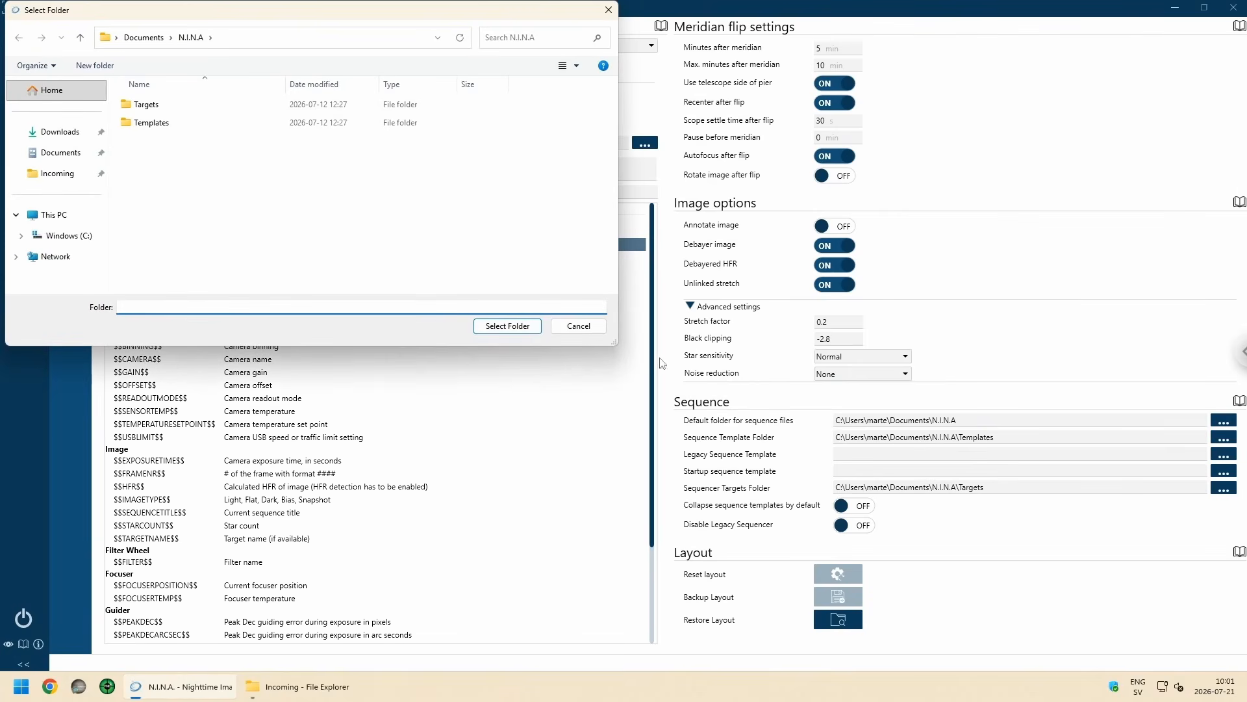
{"action": "left_click_drag", "start_coordinate": [210, 10], "coordinate": [243, 30]}
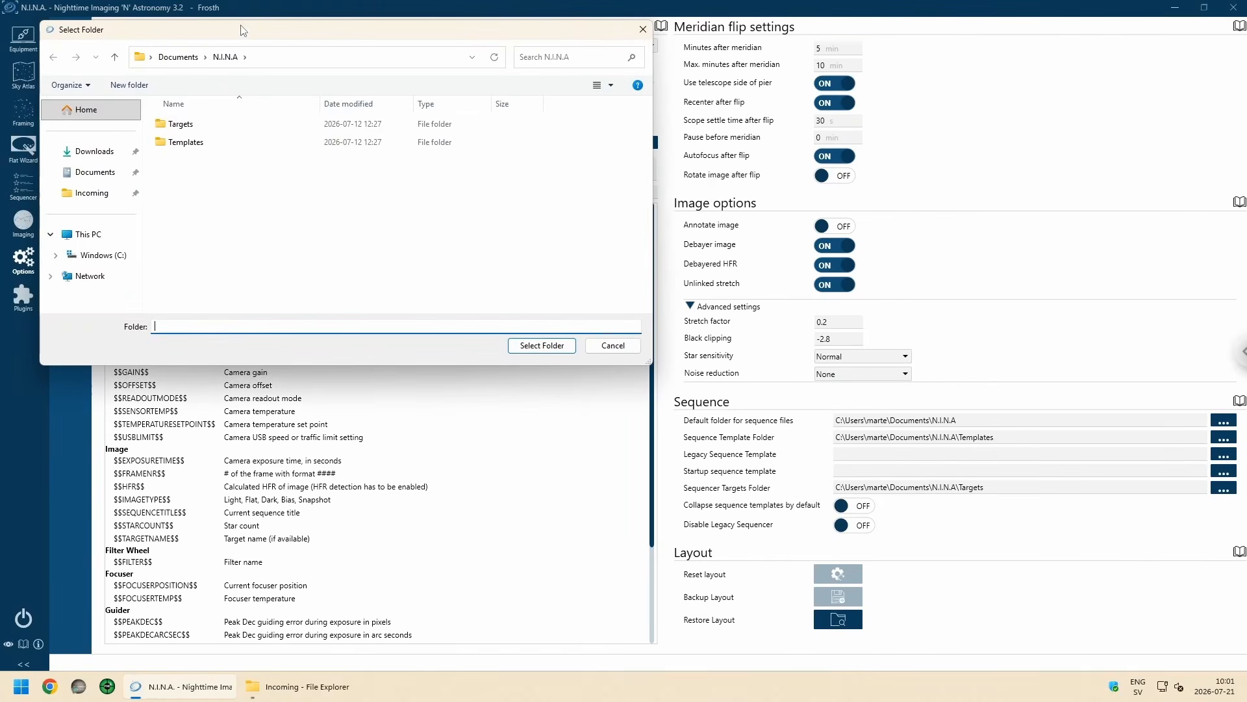
{"action": "left_click", "coordinate": [100, 255]}
{"action": "double_click", "coordinate": [184, 141]}
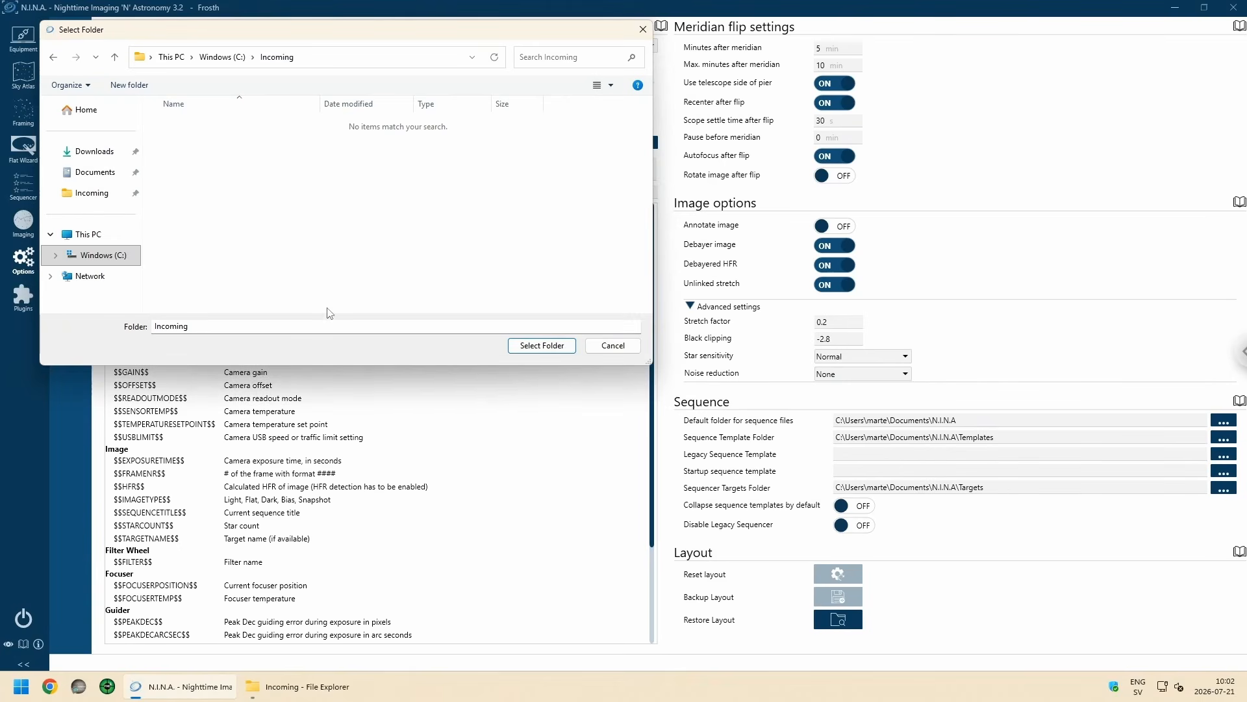
{"action": "left_click", "coordinate": [129, 85]}
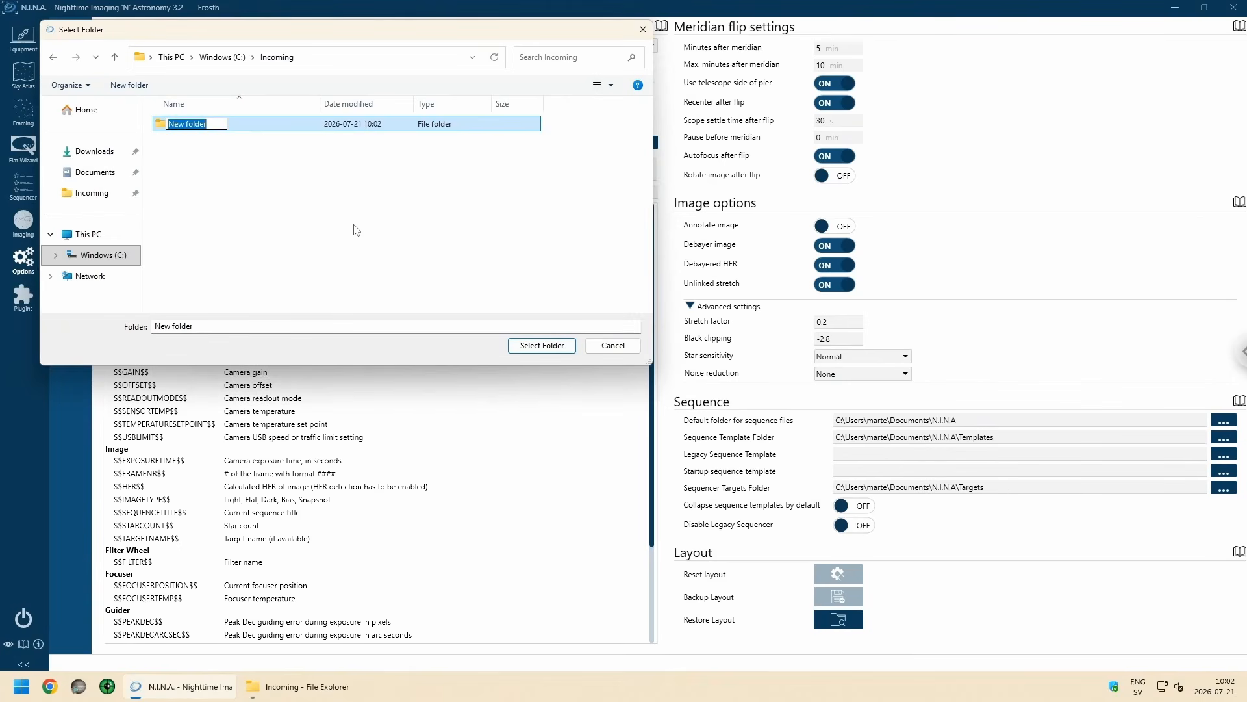
{"action": "type", "text": "NINA"}
{"action": "key", "text": "Return"}
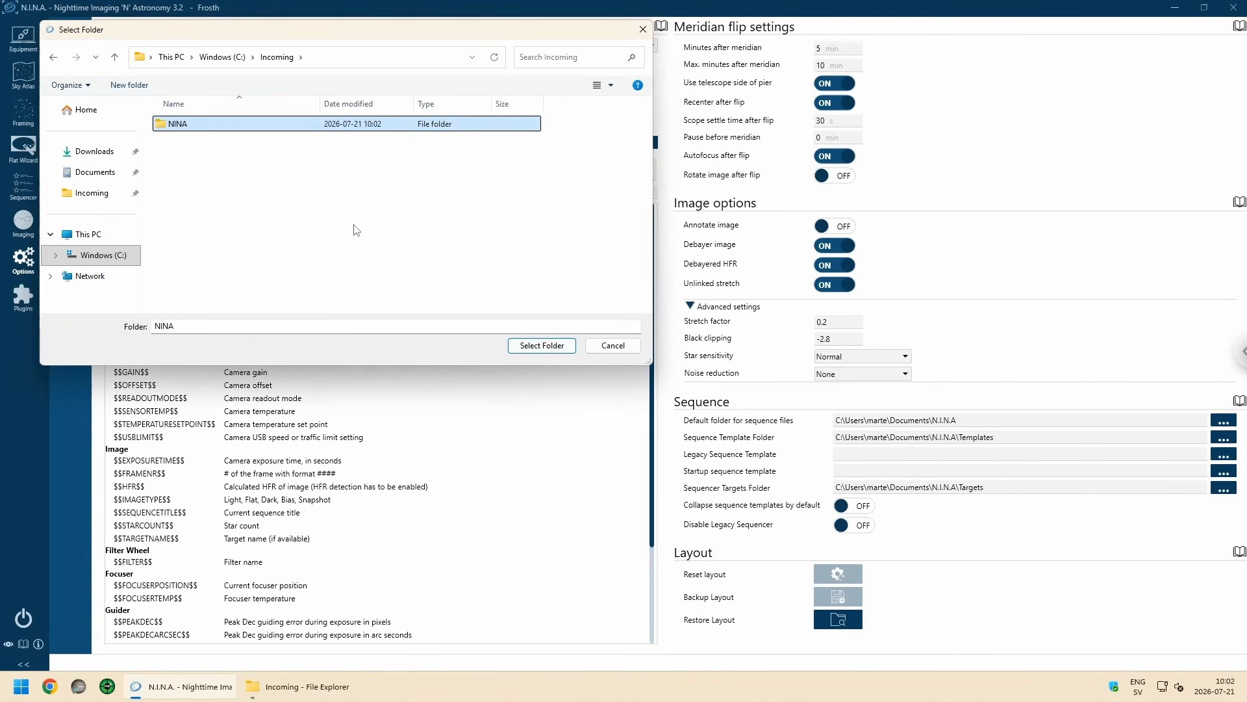
Step: Create a Sequences folder inside NINA and choose it as the default folder for sequence files
{"action": "double_click", "coordinate": [176, 123]}
{"action": "left_click", "coordinate": [144, 89]}
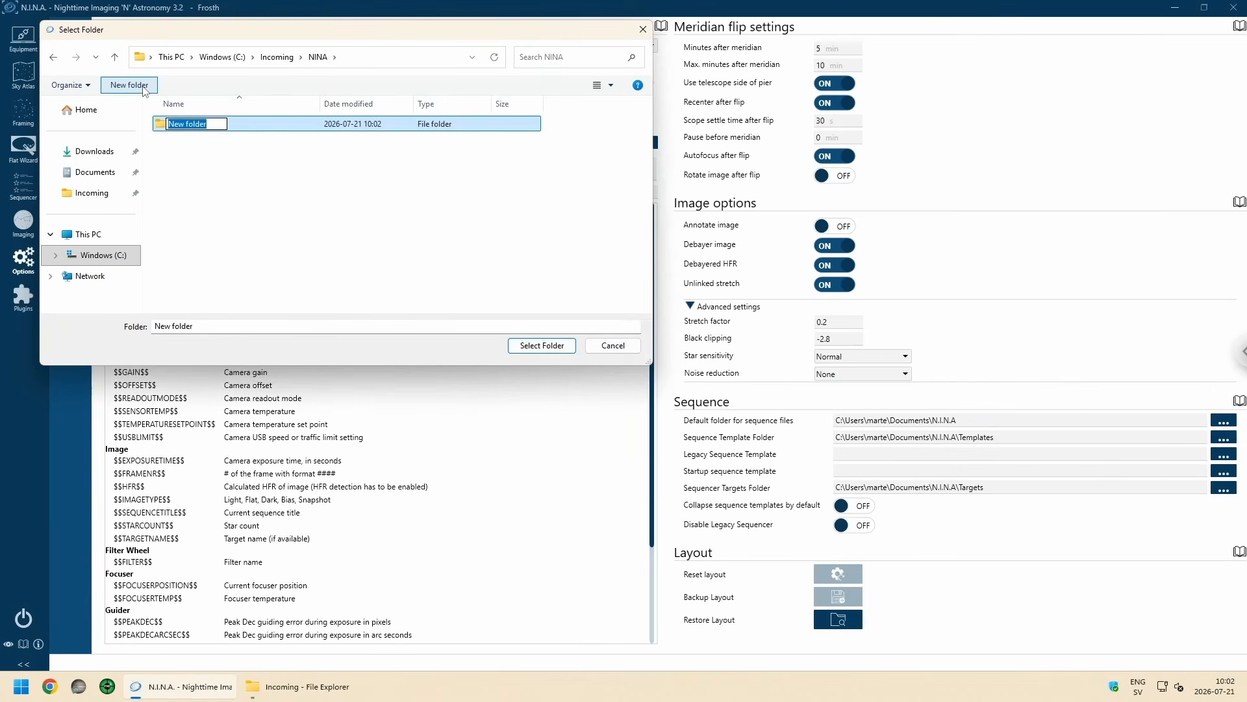
{"action": "type", "text": "Sequences"}
{"action": "left_click", "coordinate": [398, 237]}
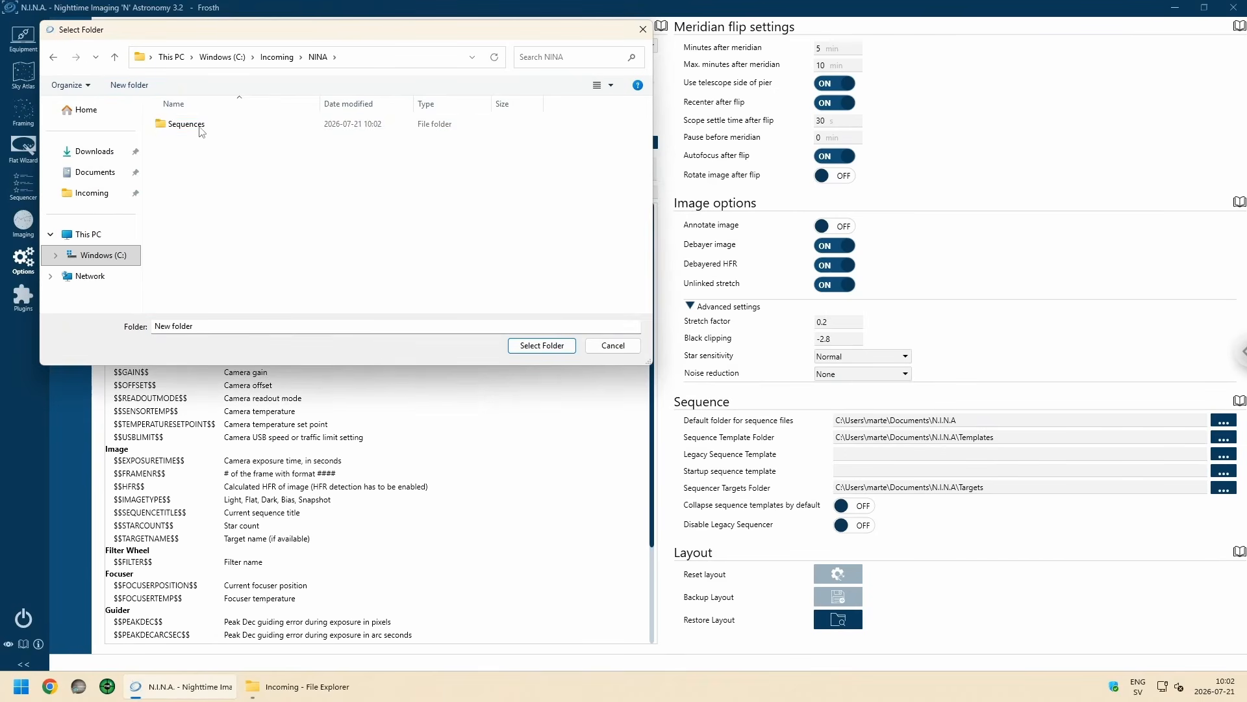
{"action": "left_click", "coordinate": [201, 130]}
{"action": "left_click", "coordinate": [539, 345]}
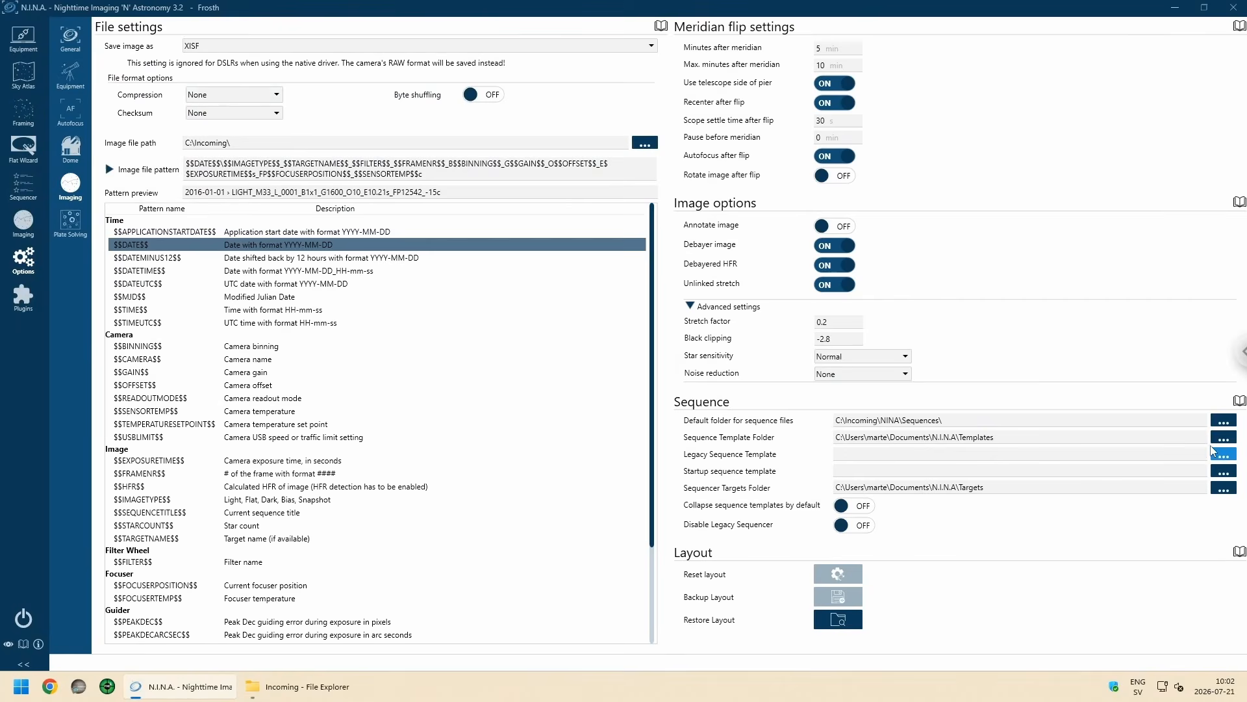
Step: Create a Templates folder in C:\Incoming\NINA and set it as the sequence template folder
{"action": "left_click", "coordinate": [1216, 444]}
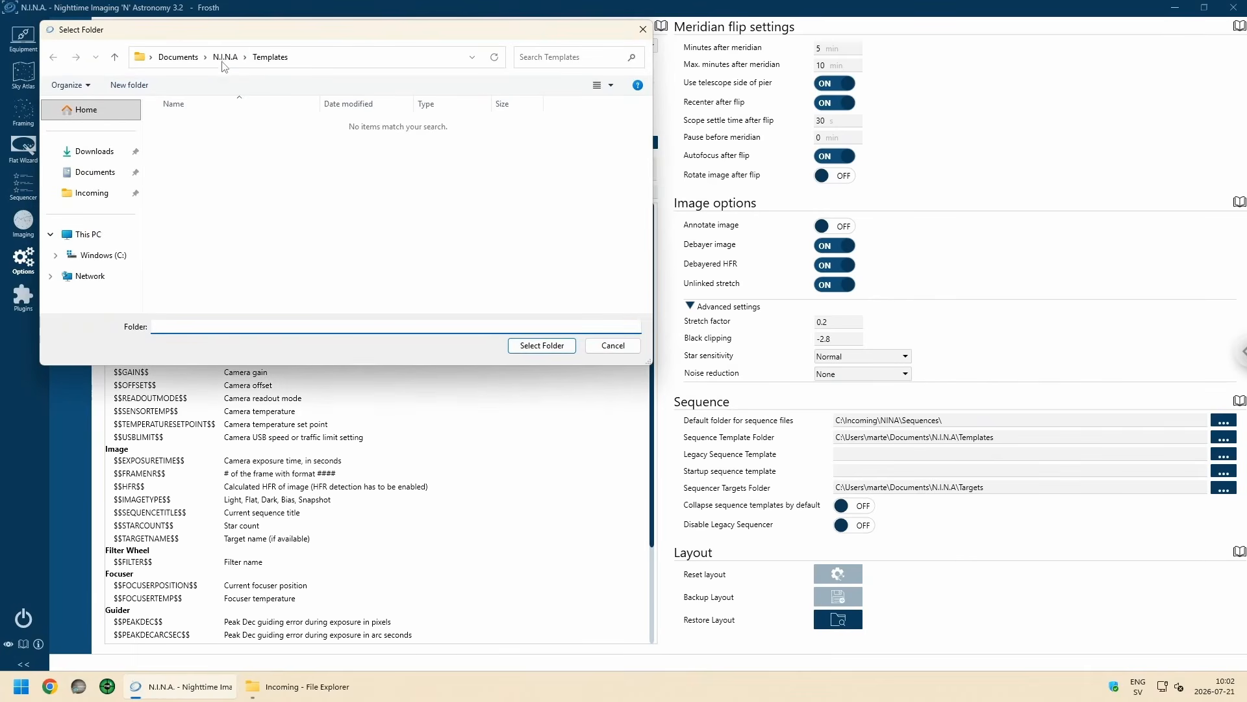
{"action": "left_click", "coordinate": [97, 193]}
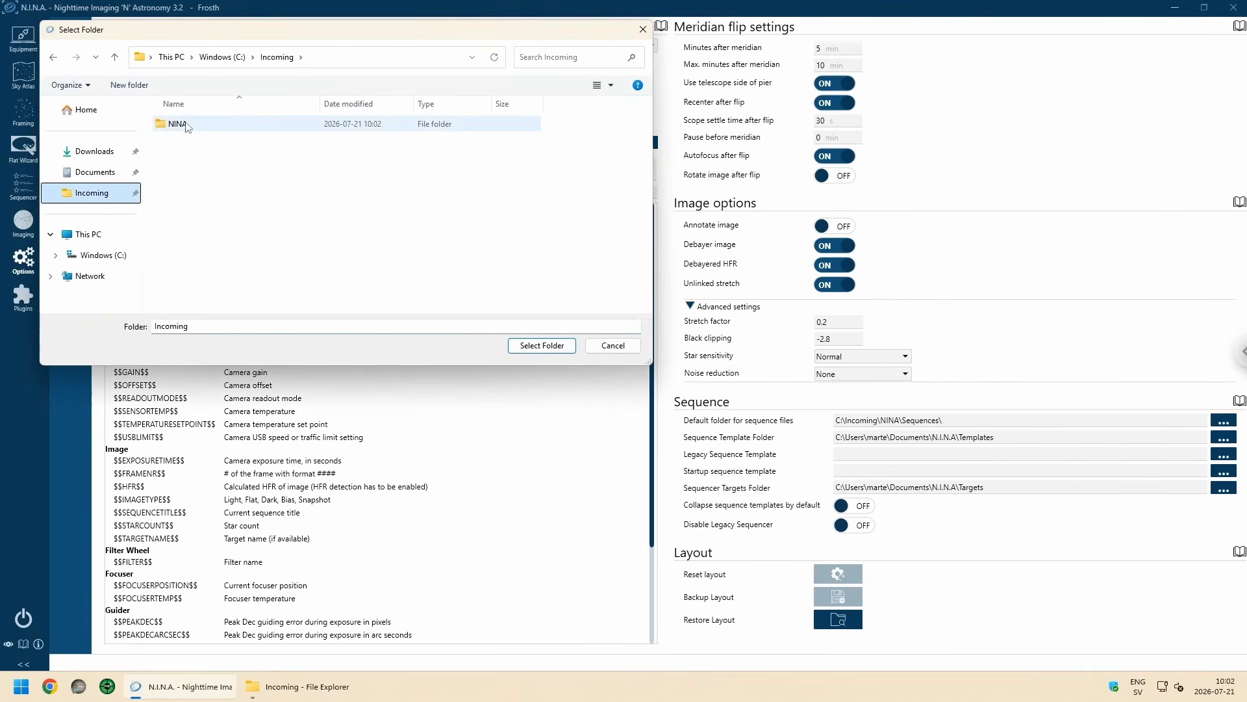
{"action": "double_click", "coordinate": [173, 124]}
{"action": "left_click", "coordinate": [133, 85]}
{"action": "type", "text": "Te"}
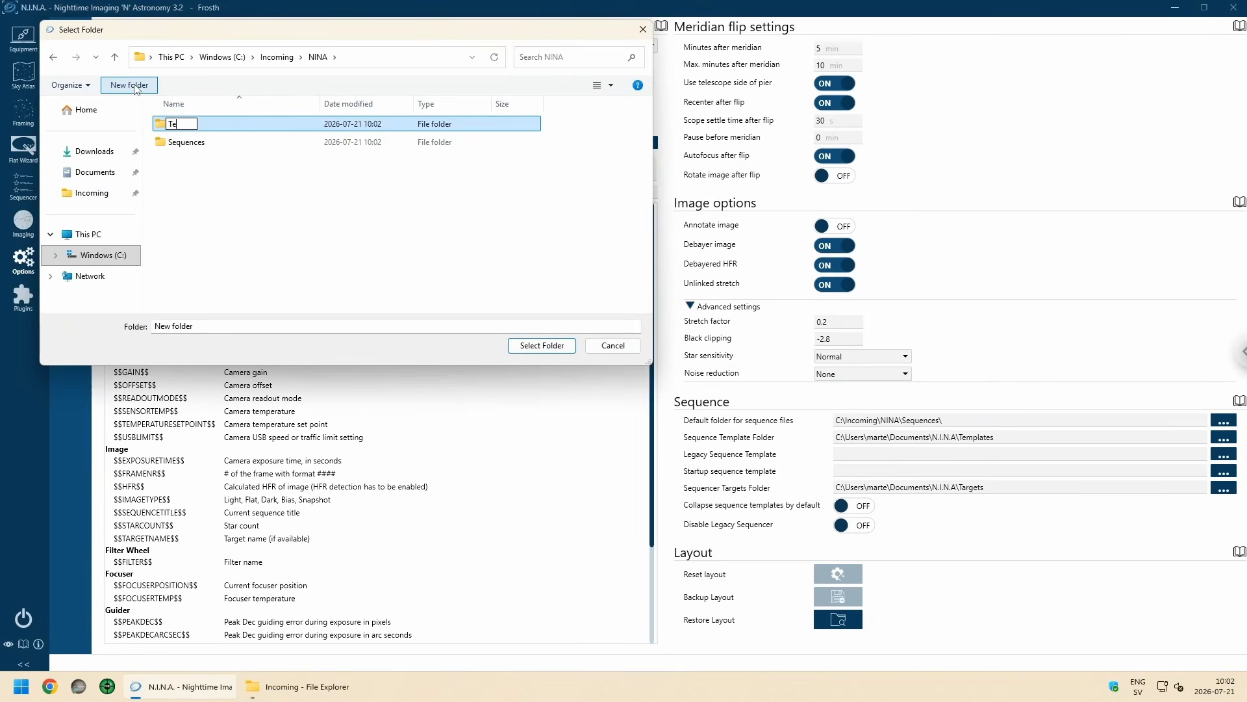
{"action": "type", "text": "mplates"}
{"action": "key", "text": "Return"}
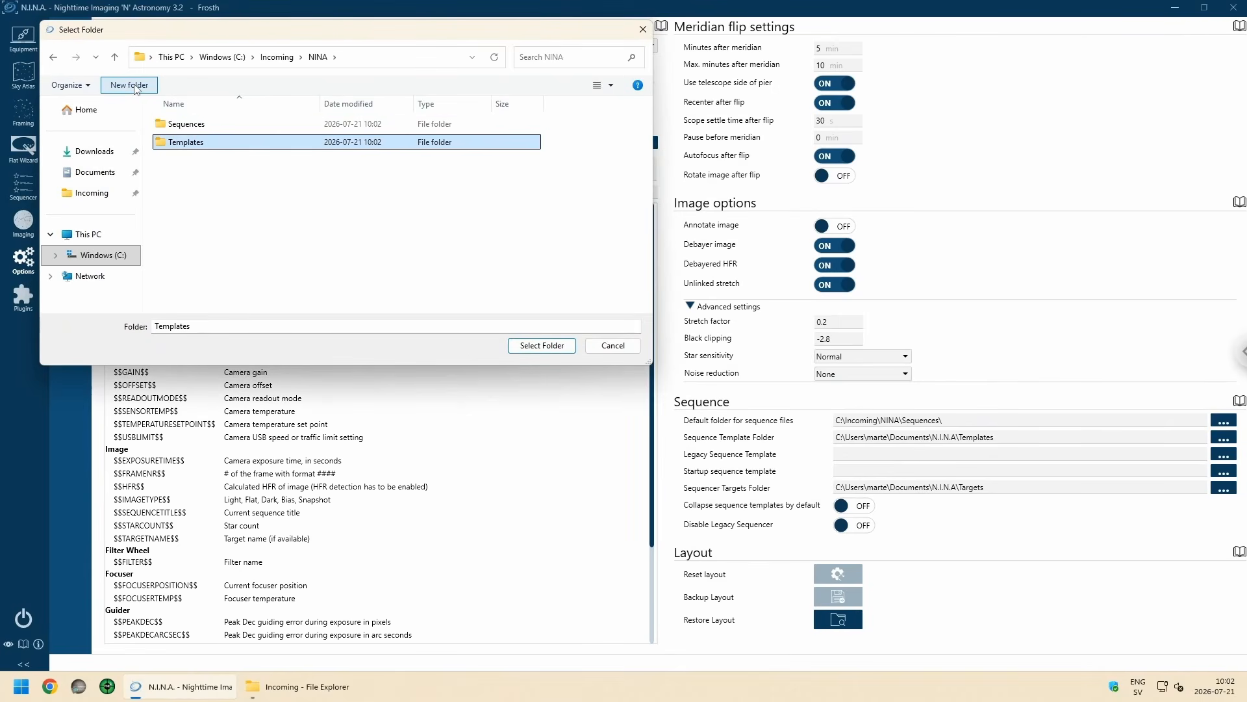
{"action": "left_click", "coordinate": [545, 346]}
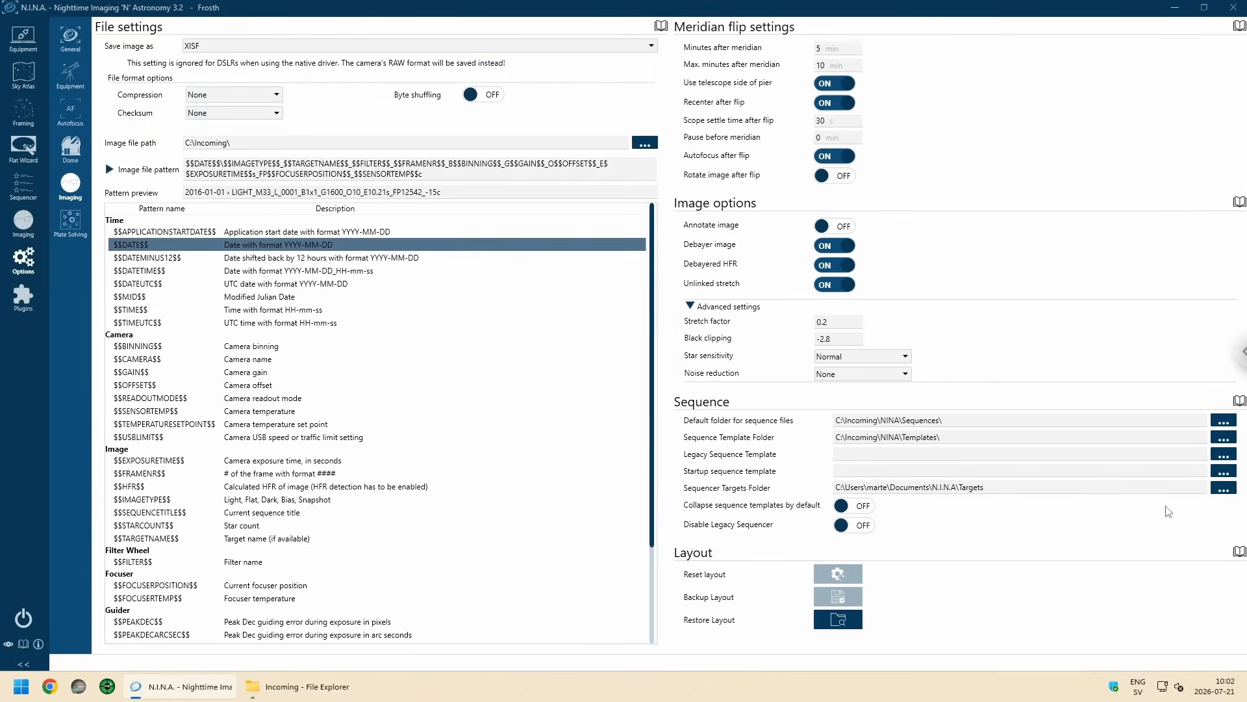
Step: Create a Targets folder in C:\Incoming\NINA and set it as the sequencer targets folder
{"action": "left_click", "coordinate": [1224, 489]}
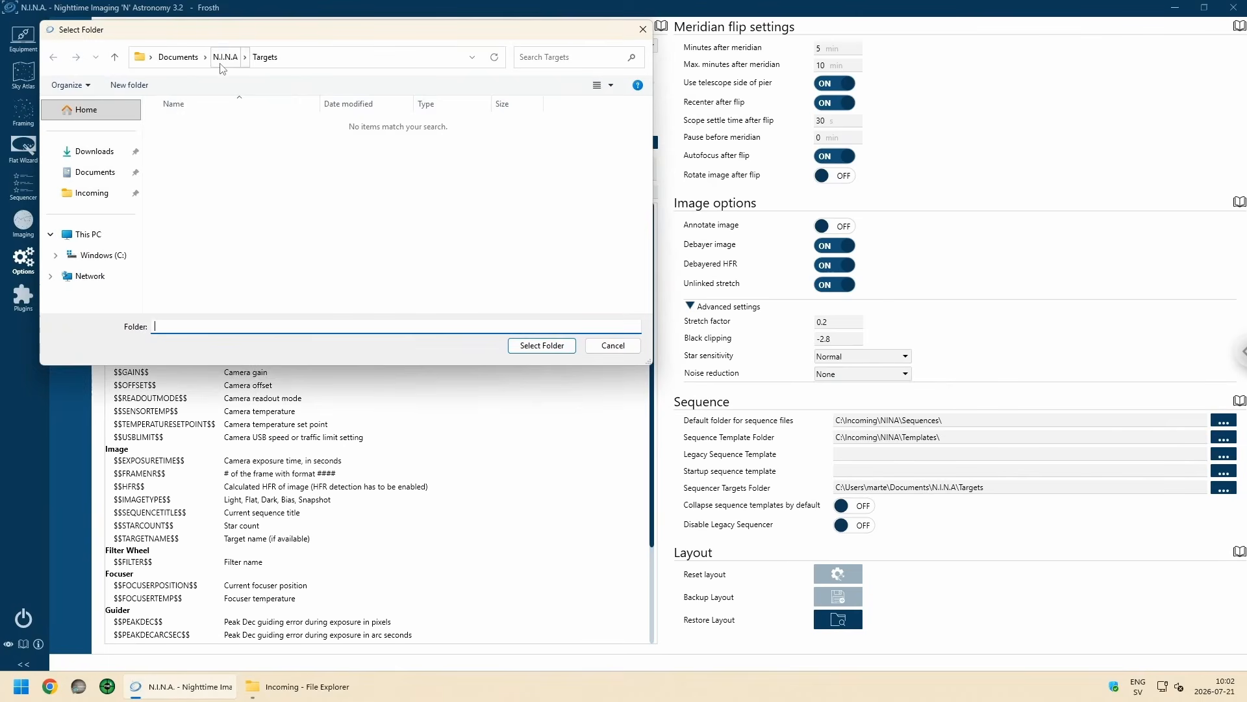
{"action": "left_click", "coordinate": [92, 193]}
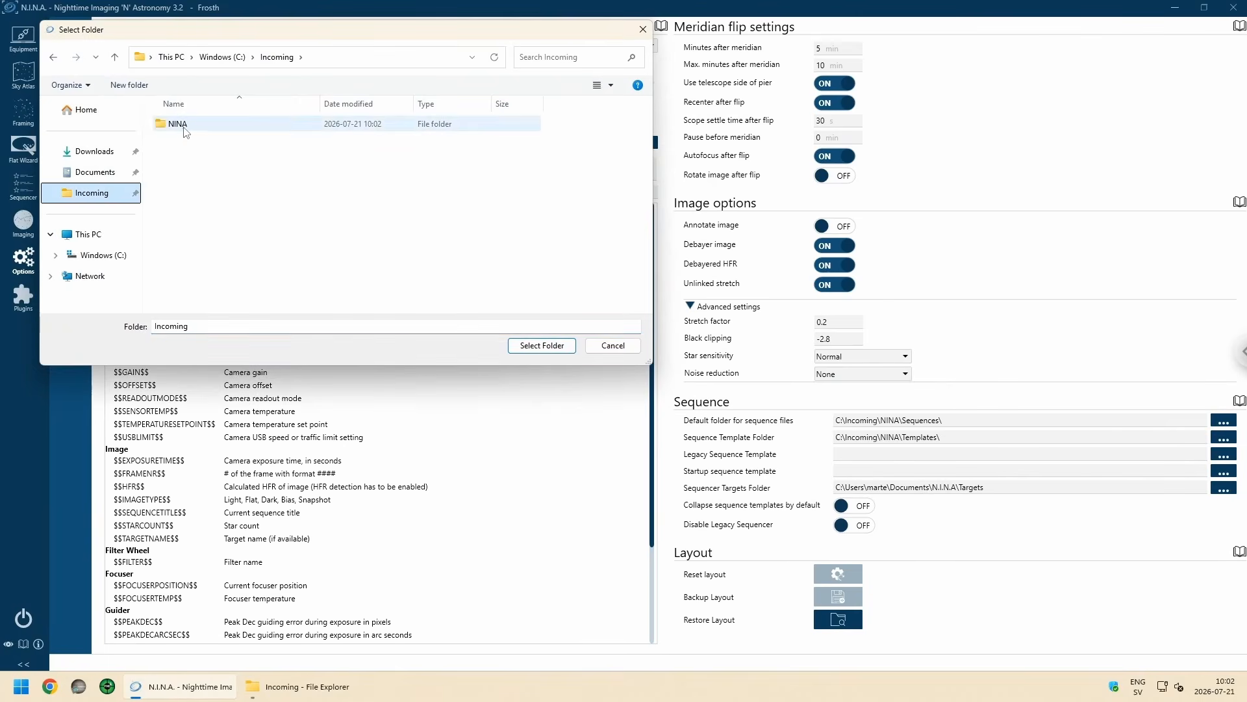
{"action": "double_click", "coordinate": [185, 125]}
{"action": "left_click", "coordinate": [133, 87]}
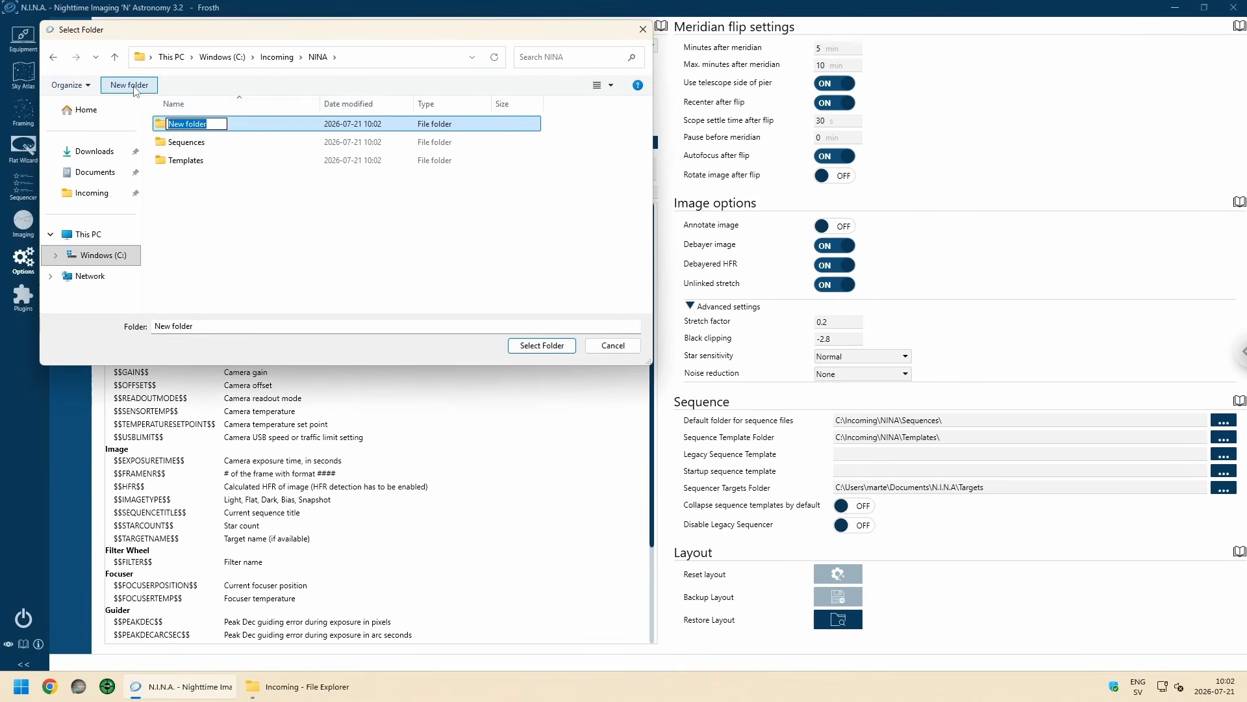
{"action": "type", "text": "Targets"}
{"action": "key", "text": "Return"}
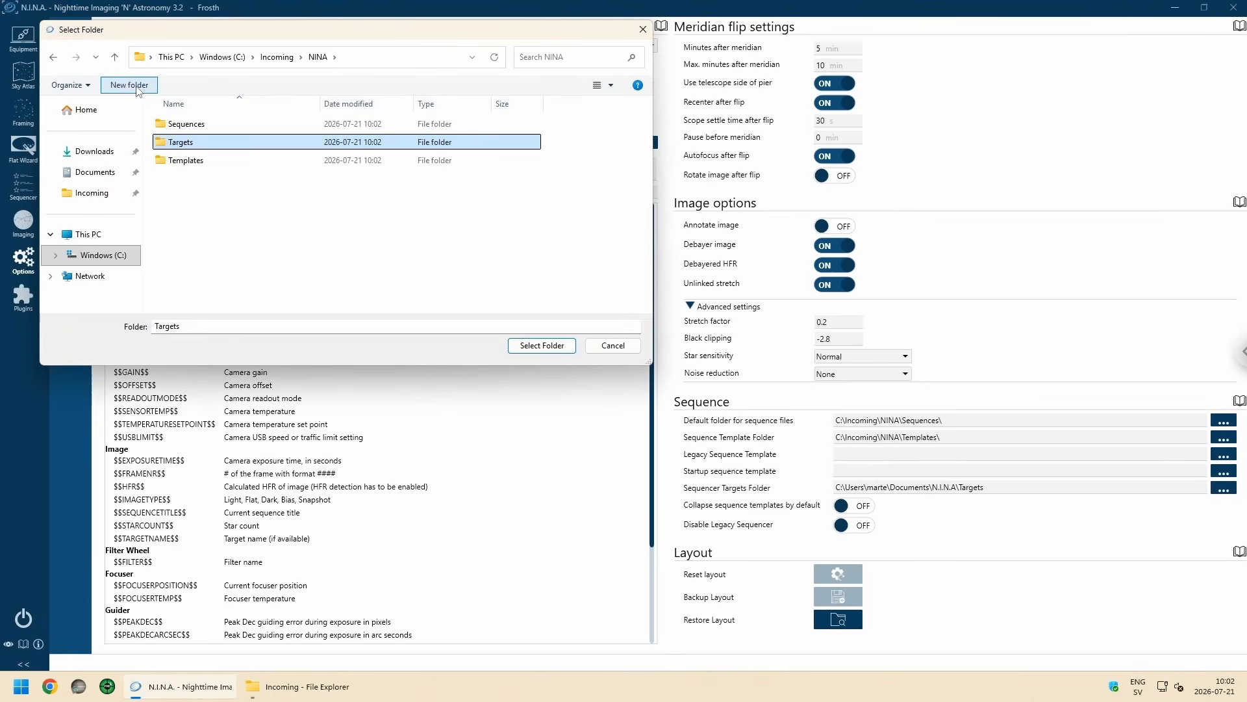
{"action": "left_click", "coordinate": [546, 346]}
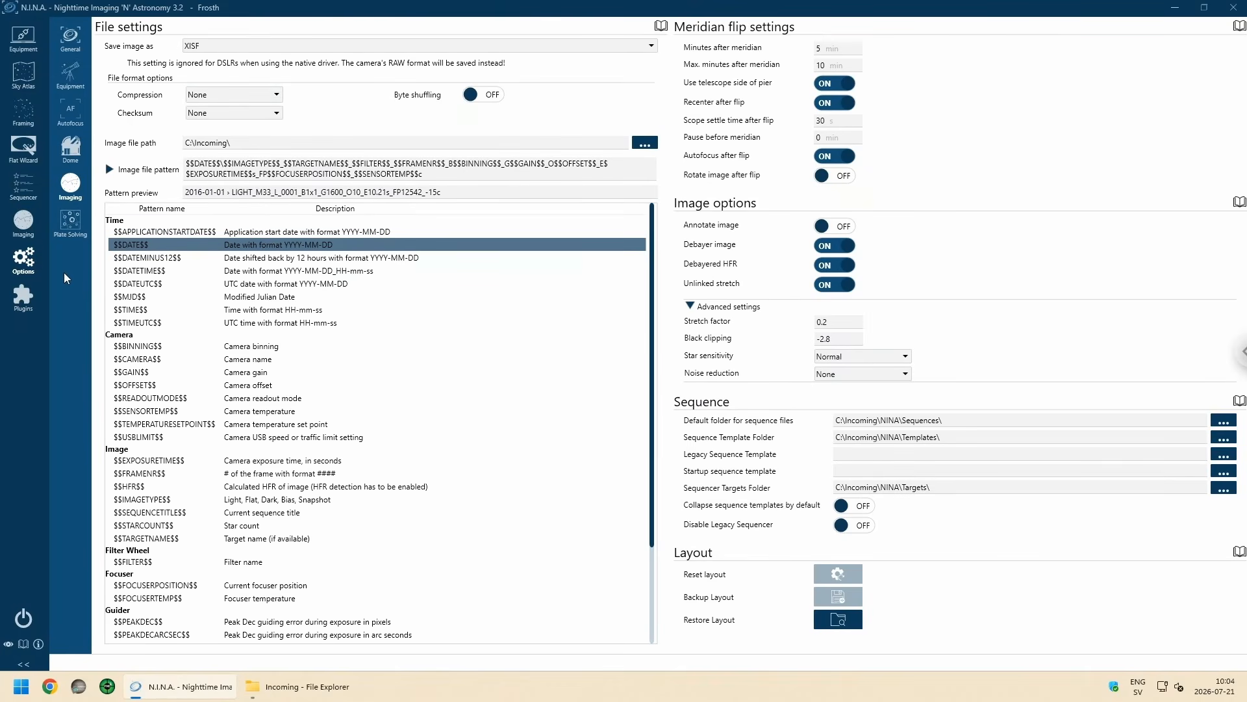
Step: Find the Hocus Focus plugin among the available plugins and install it
{"action": "left_click", "coordinate": [24, 303]}
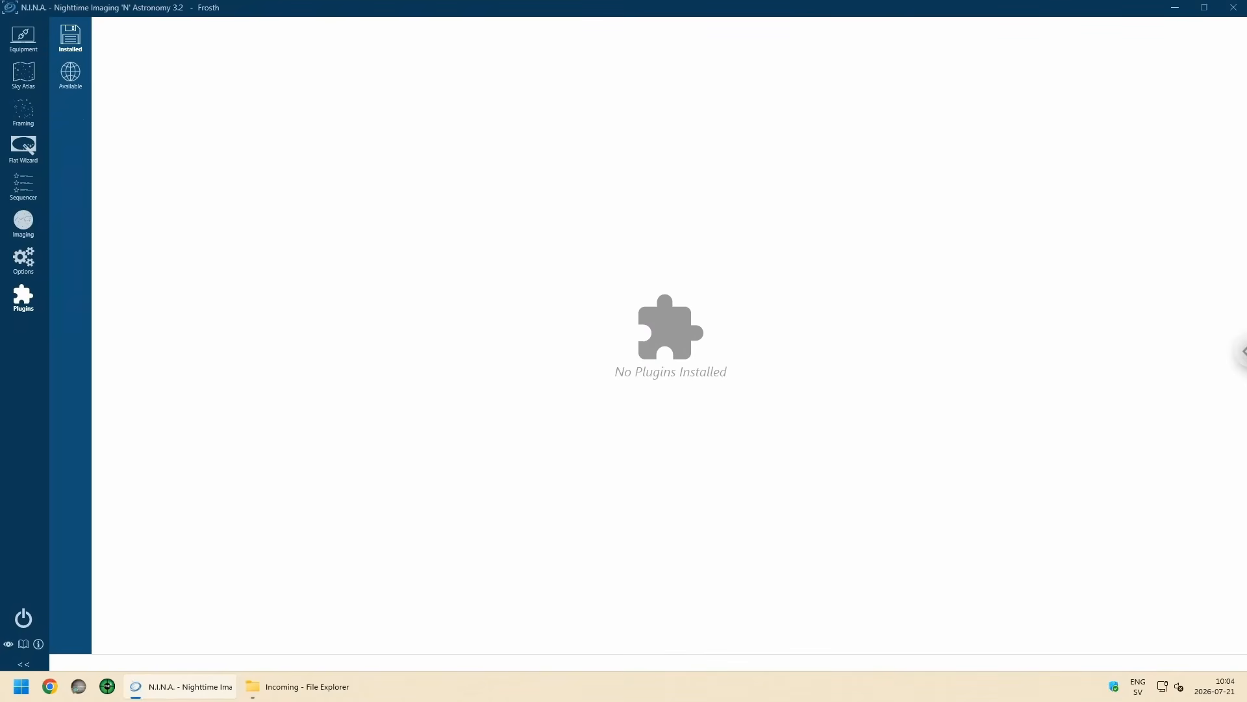
{"action": "left_click", "coordinate": [70, 75]}
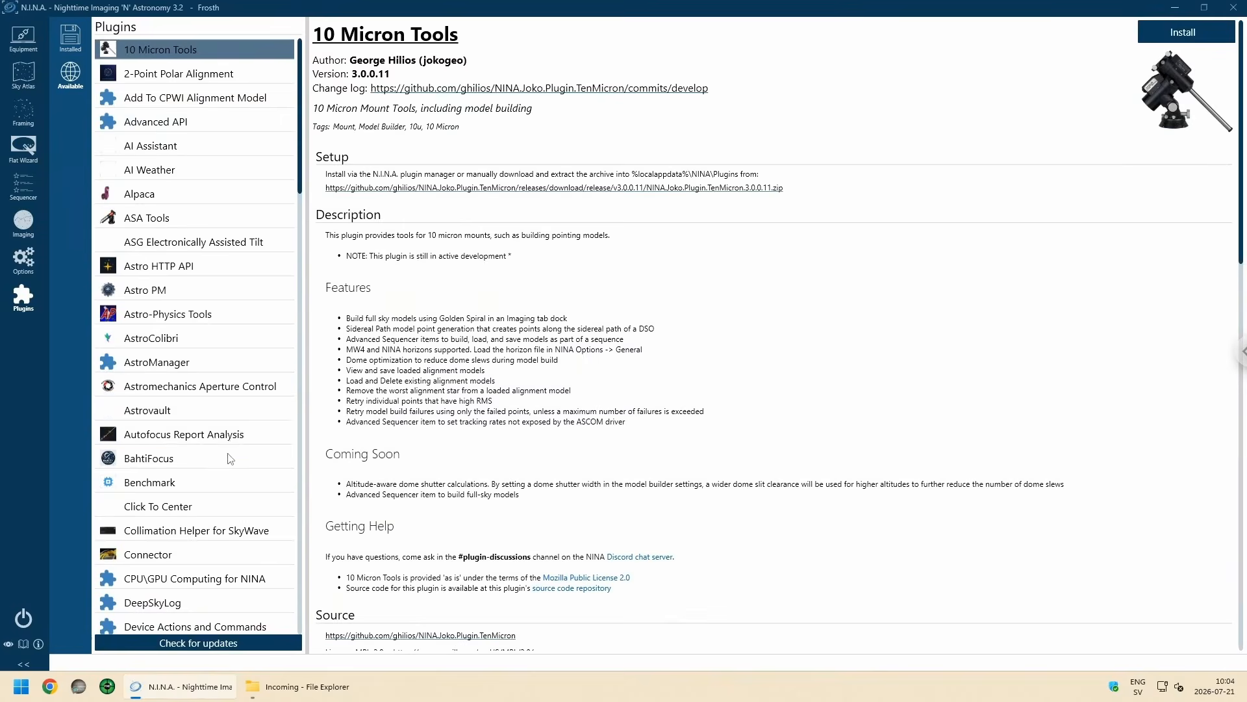
{"action": "scroll", "coordinate": [241, 468], "scroll_direction": "down", "scroll_amount": 5}
{"action": "scroll", "coordinate": [240, 478], "scroll_direction": "down", "scroll_amount": 1}
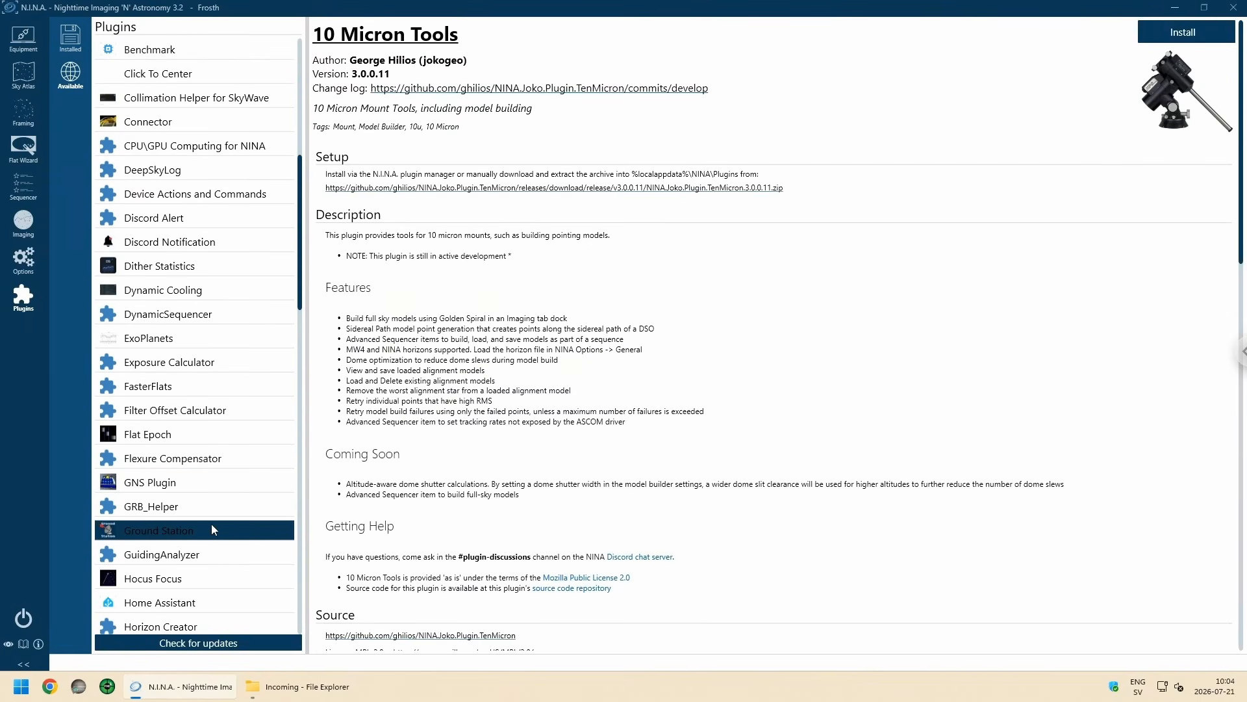
{"action": "scroll", "coordinate": [212, 524], "scroll_direction": "down", "scroll_amount": 1}
{"action": "left_click", "coordinate": [188, 513]}
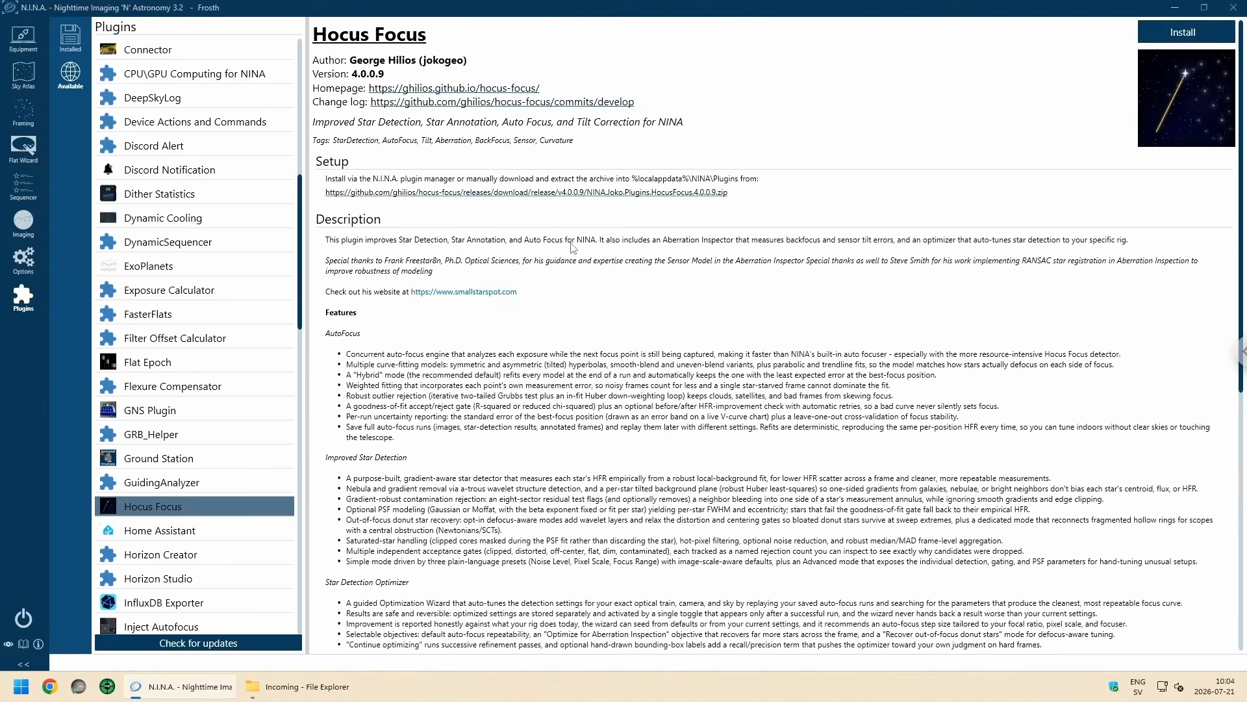
{"action": "left_click", "coordinate": [1207, 32]}
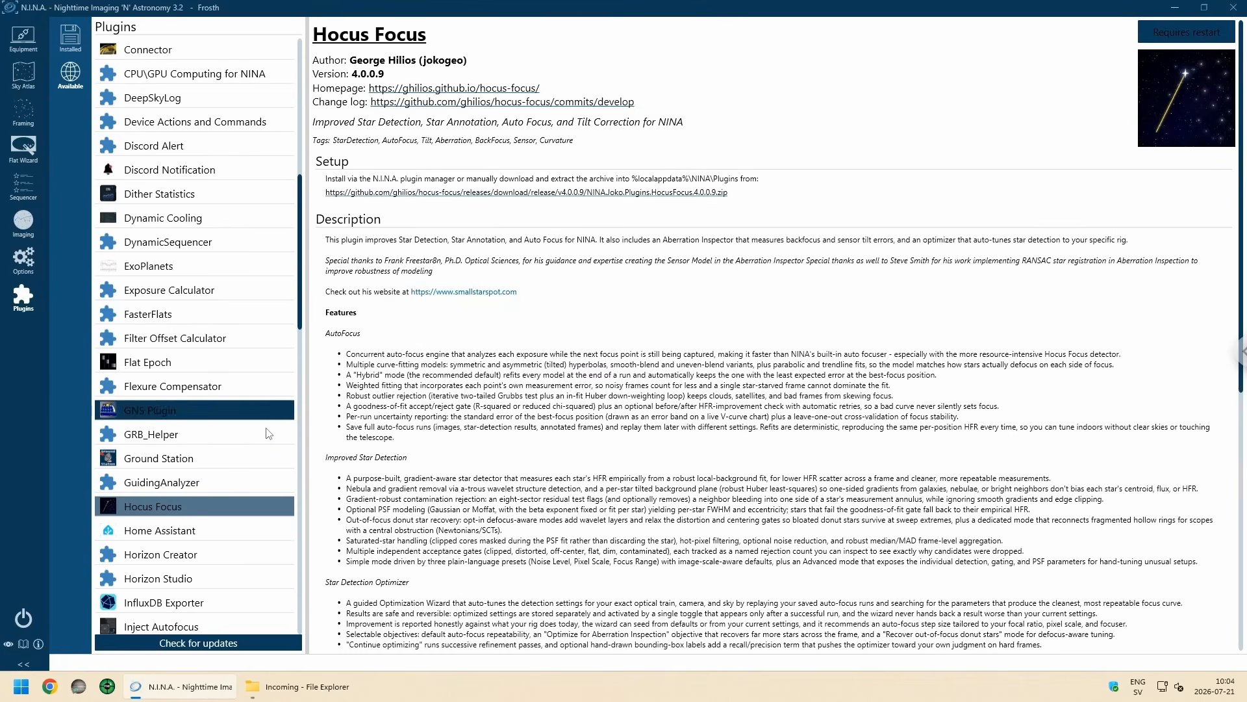
Step: Install the Horizon Creator plugin from the available plugins
{"action": "scroll", "coordinate": [242, 480], "scroll_direction": "down", "scroll_amount": 2}
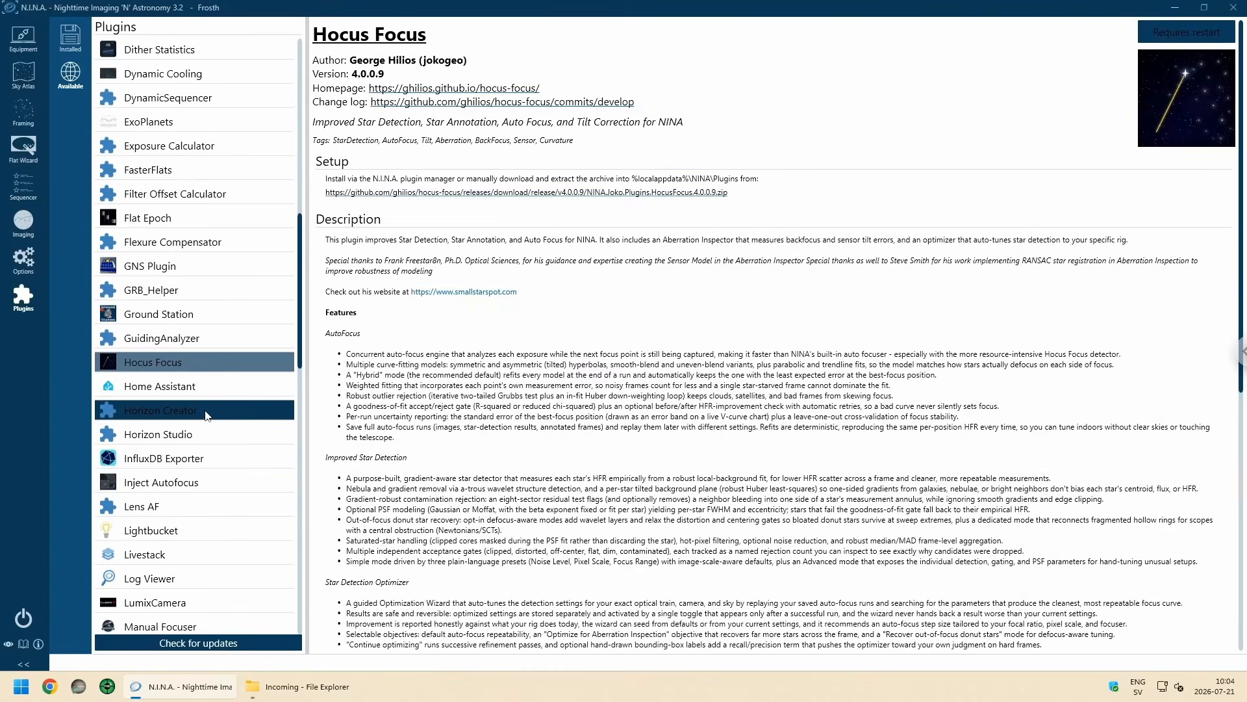
{"action": "left_click", "coordinate": [195, 409]}
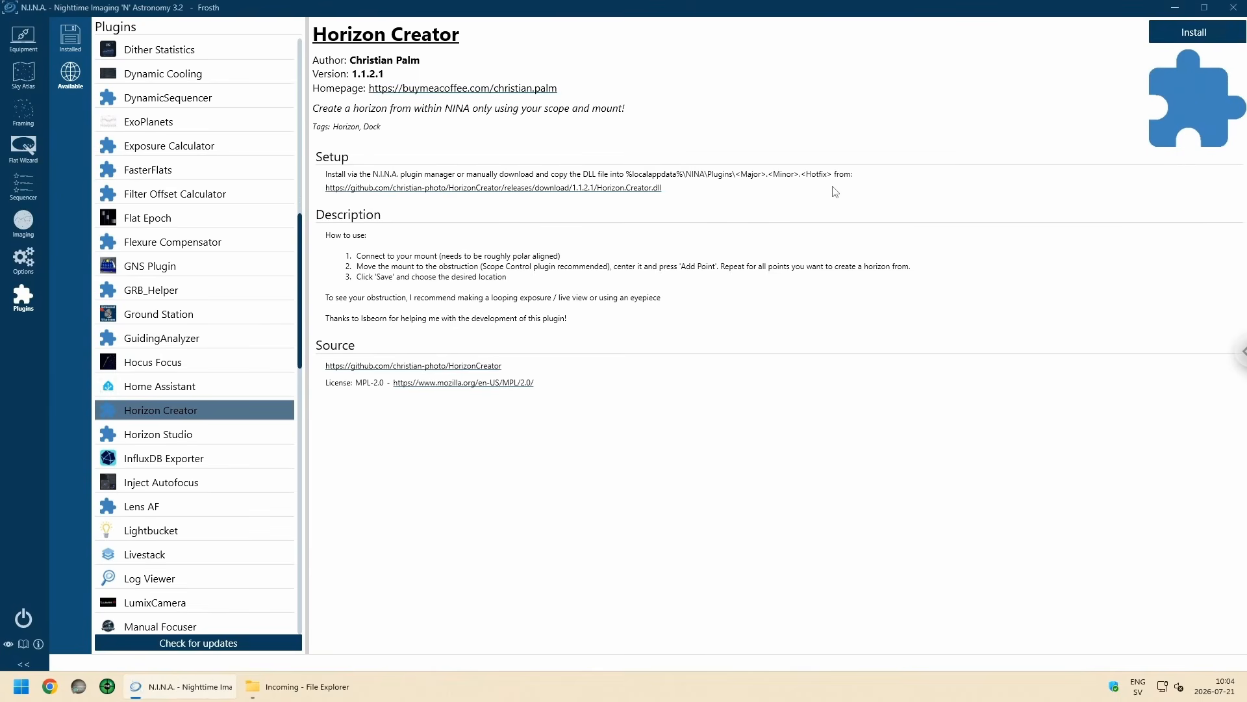
{"action": "left_click", "coordinate": [1192, 33]}
Step: Install the Filter Offset Calculator plugin and restart the program to load the new plugins
{"action": "left_click", "coordinate": [204, 190]}
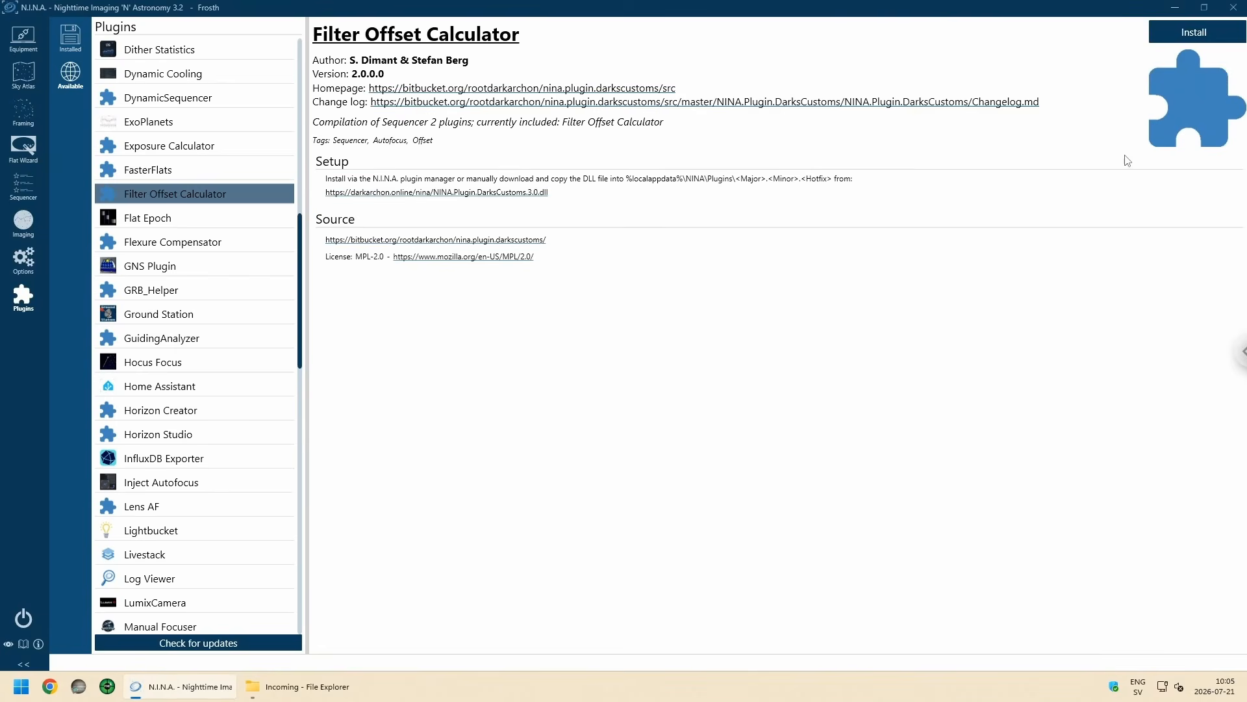
{"action": "left_click", "coordinate": [1206, 43]}
{"action": "left_click", "coordinate": [1193, 34]}
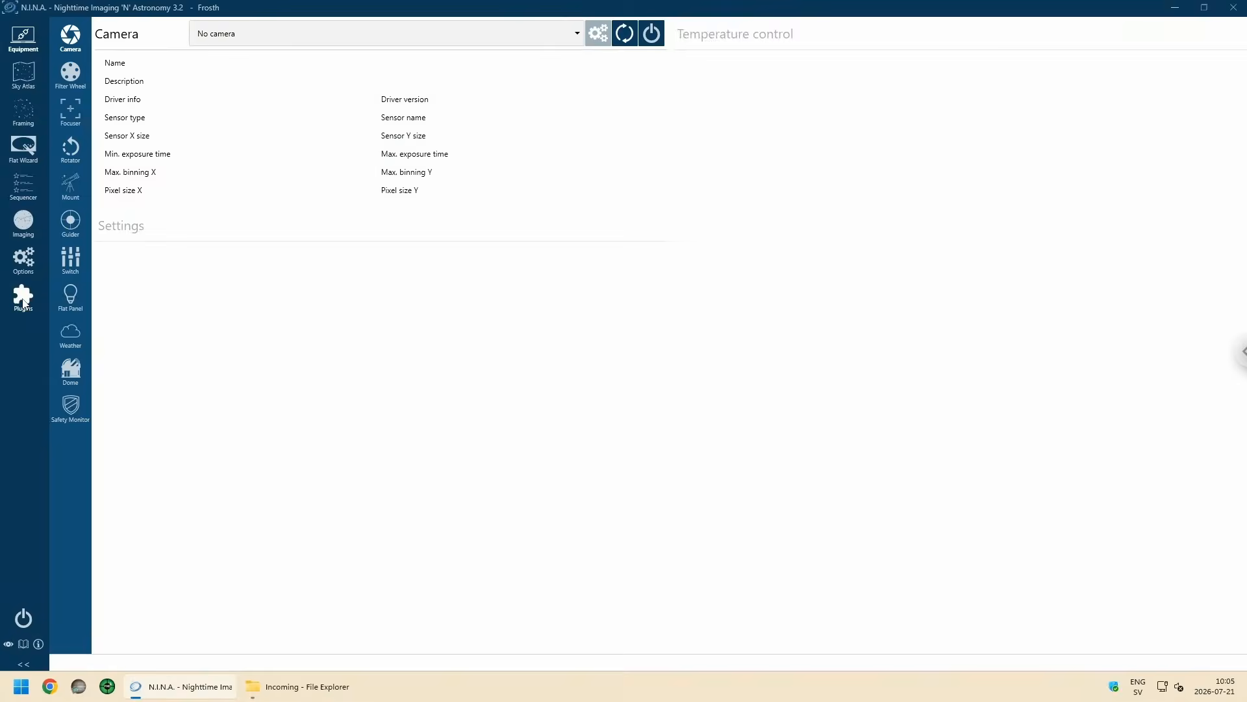
Step: Review the installed plugins Hocus Focus, Horizon Creator and Filter Offset Calculator
{"action": "left_click", "coordinate": [23, 298]}
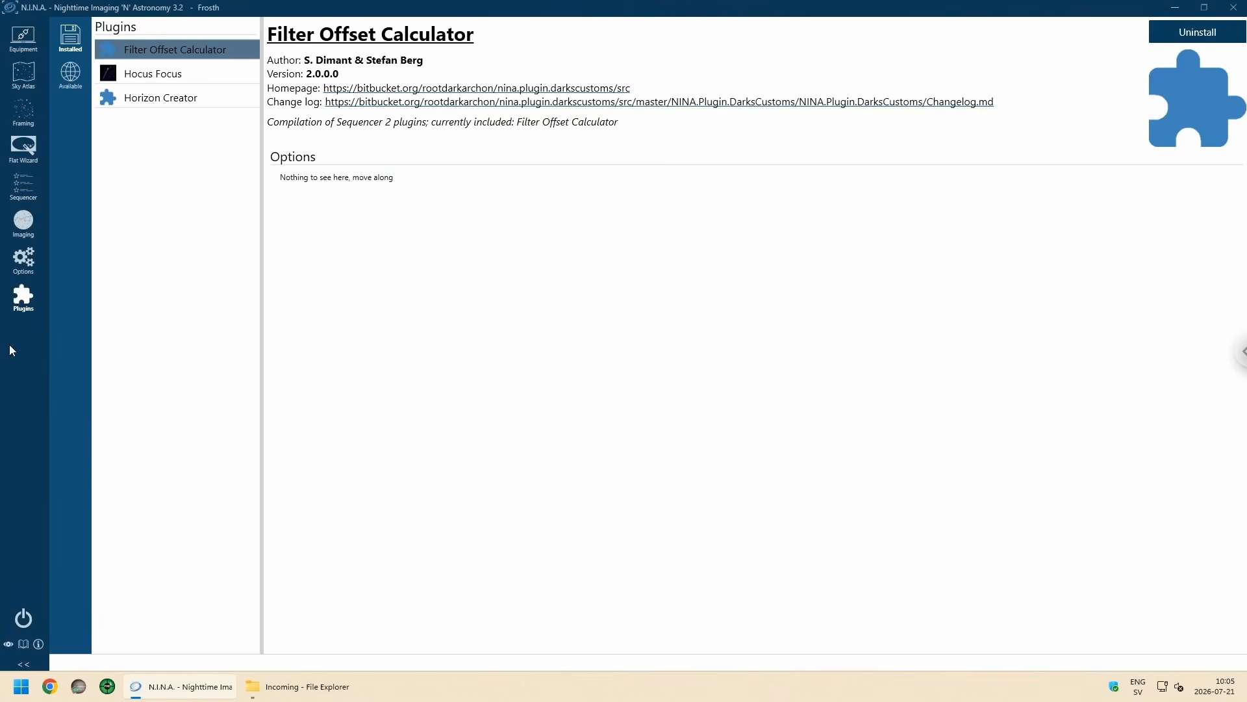
{"action": "left_click", "coordinate": [163, 79]}
{"action": "left_click", "coordinate": [154, 95]}
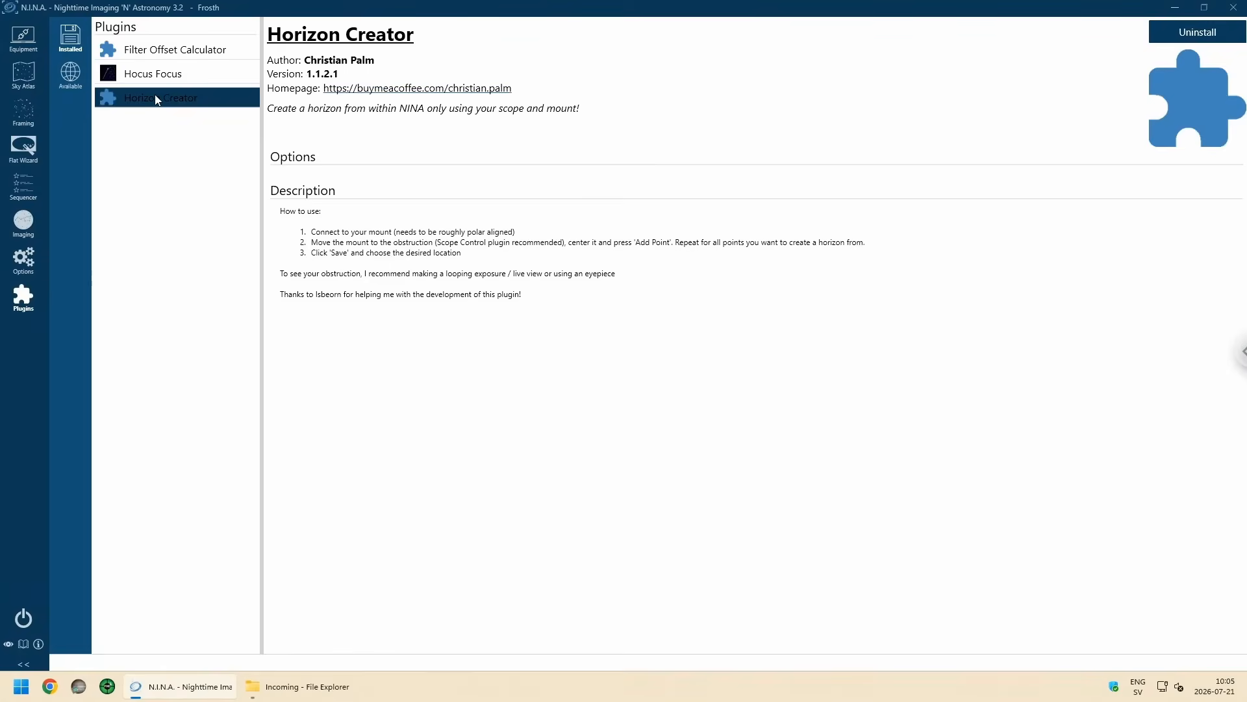
{"action": "left_click", "coordinate": [160, 57]}
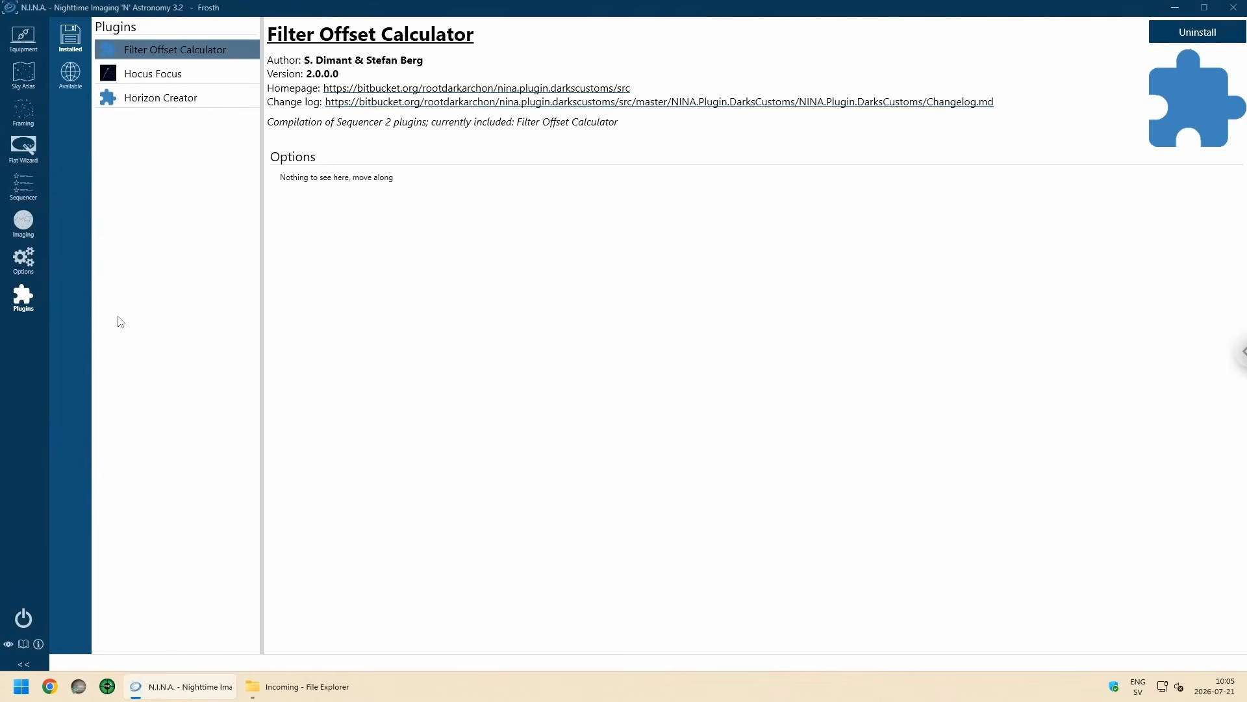
Step: In the imaging options, set the Star Detector, Star Annotator and Autofocus to Hocus Focus
{"action": "left_click", "coordinate": [21, 268]}
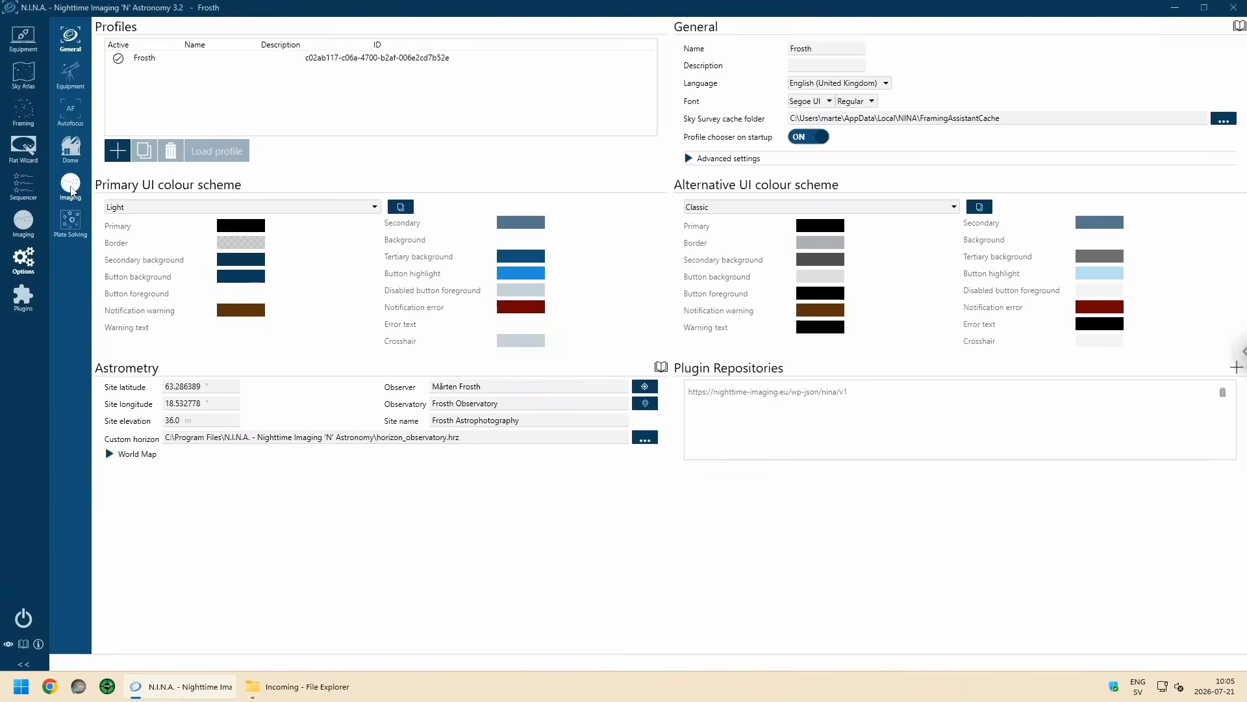
{"action": "left_click", "coordinate": [71, 187]}
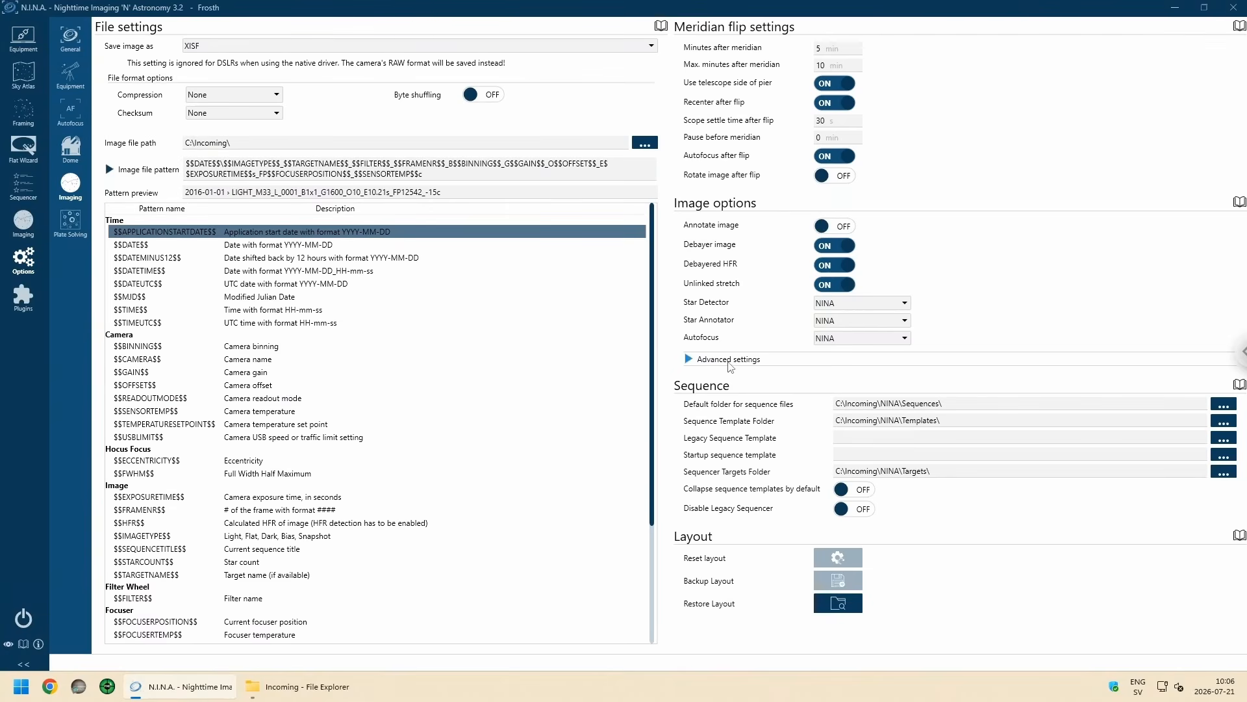
{"action": "left_click", "coordinate": [729, 362]}
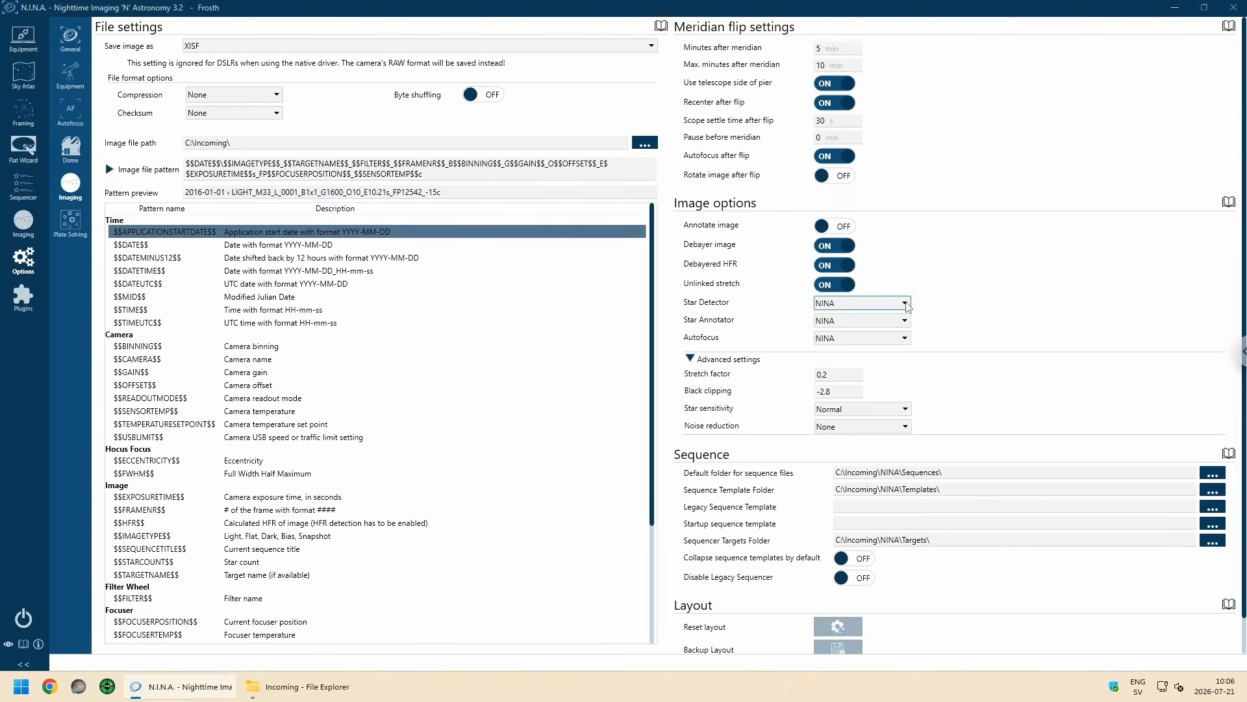
{"action": "left_click", "coordinate": [906, 304]}
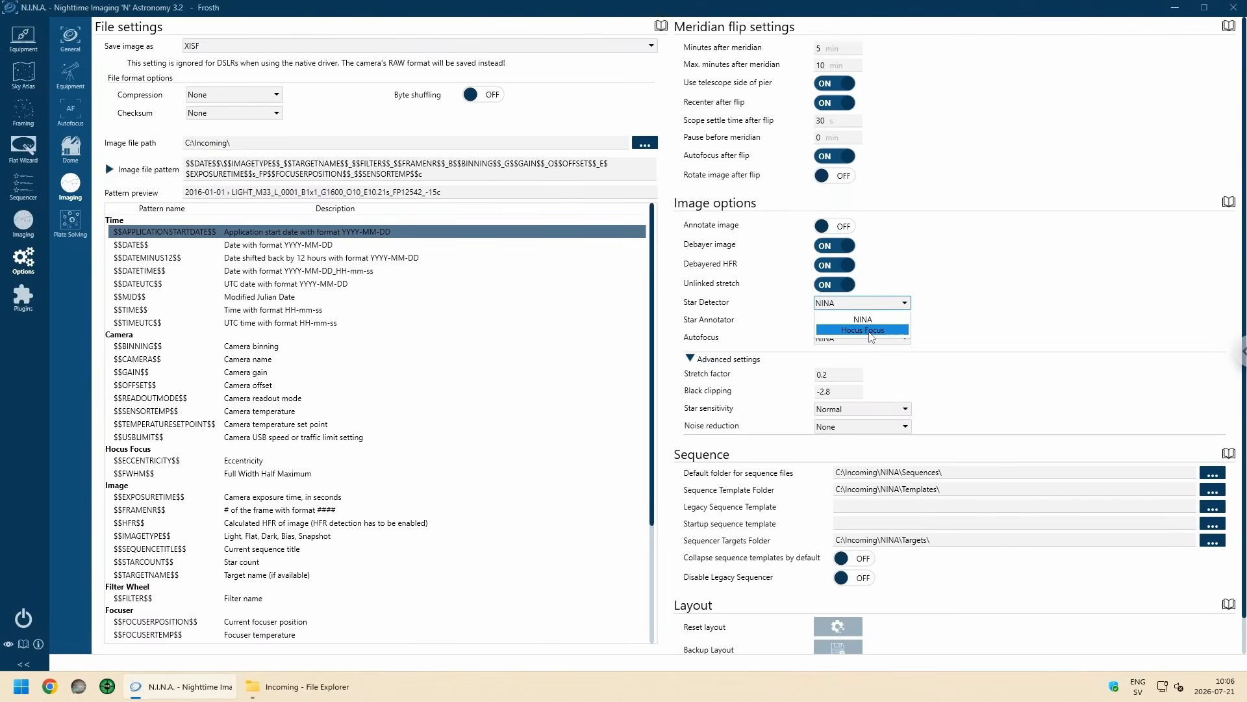
{"action": "left_click", "coordinate": [872, 330]}
{"action": "left_click", "coordinate": [852, 321]}
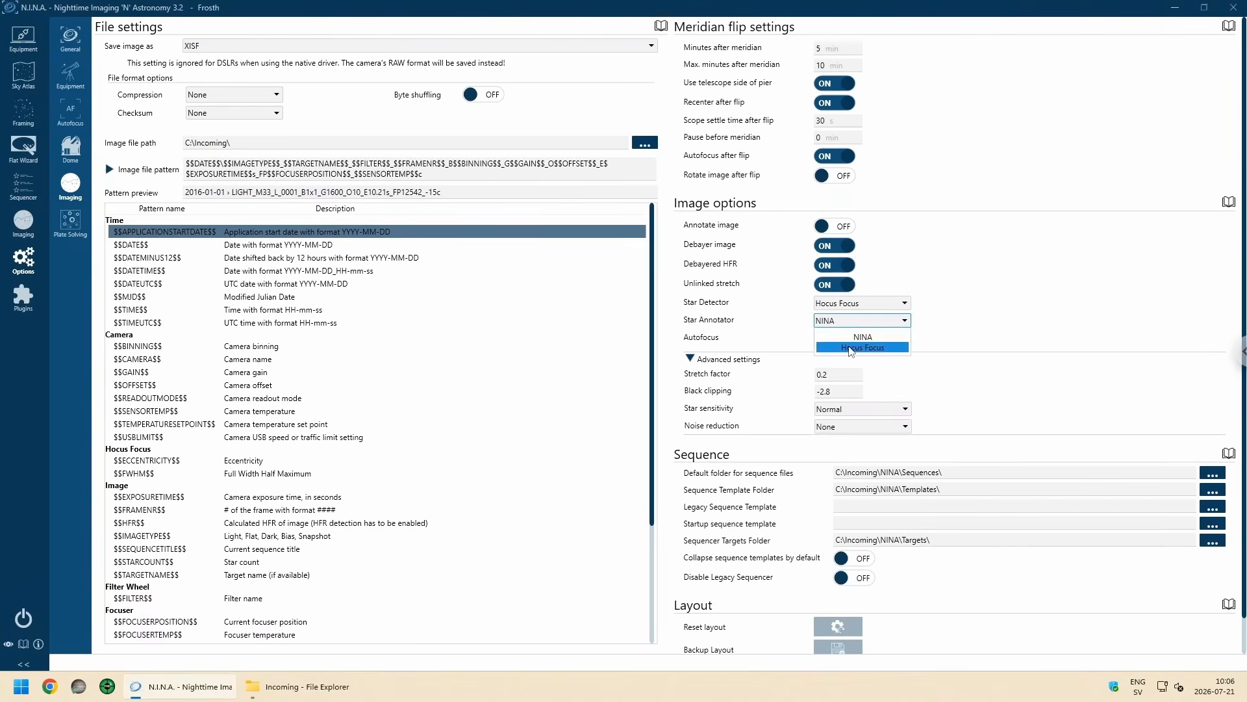
{"action": "left_click", "coordinate": [851, 347]}
{"action": "left_click", "coordinate": [864, 338]}
{"action": "left_click", "coordinate": [863, 365]}
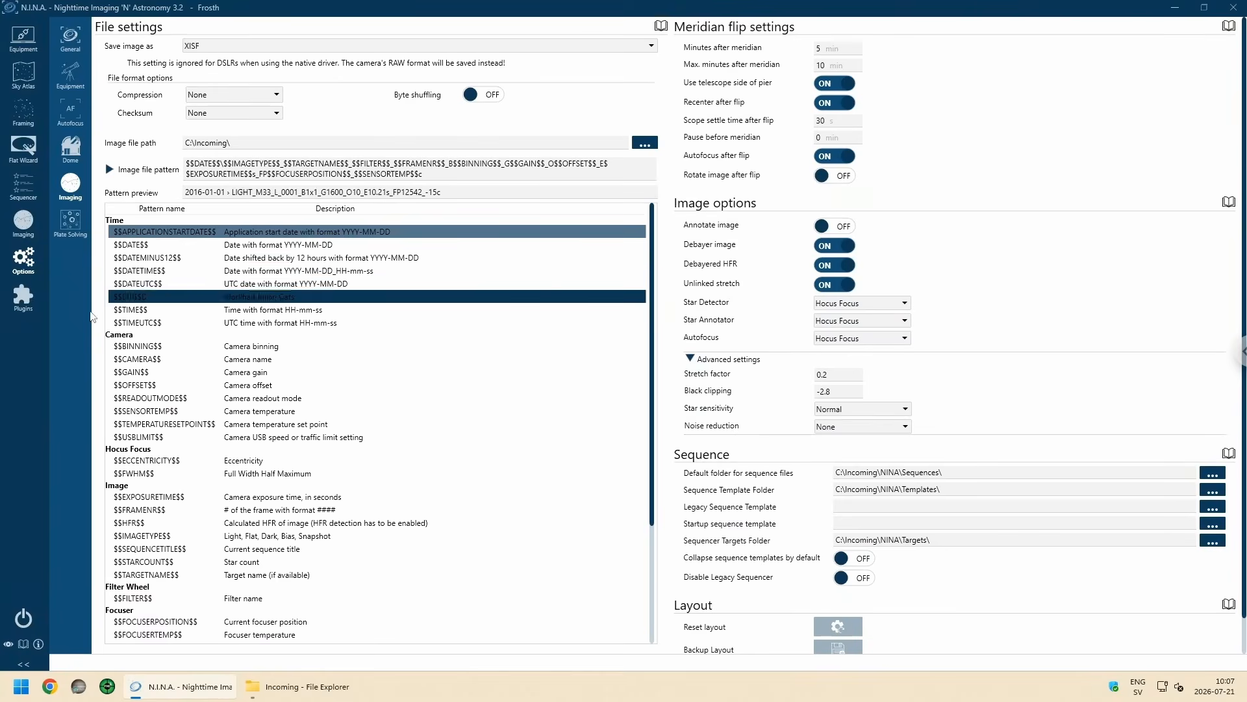
Step: Set the Hocus Focus plugin's AutoFocus Timeout to 1200 seconds and its HFR Improvement Tolerance to 20%
{"action": "left_click", "coordinate": [24, 300]}
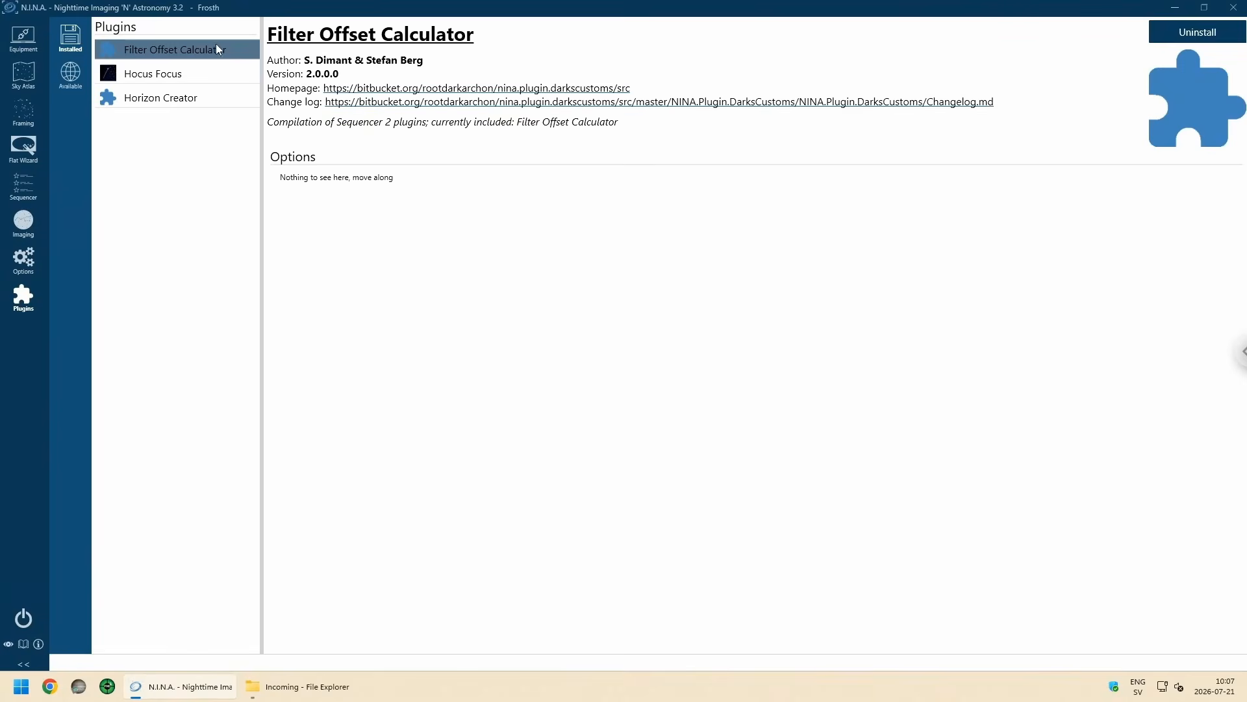
{"action": "left_click", "coordinate": [163, 106]}
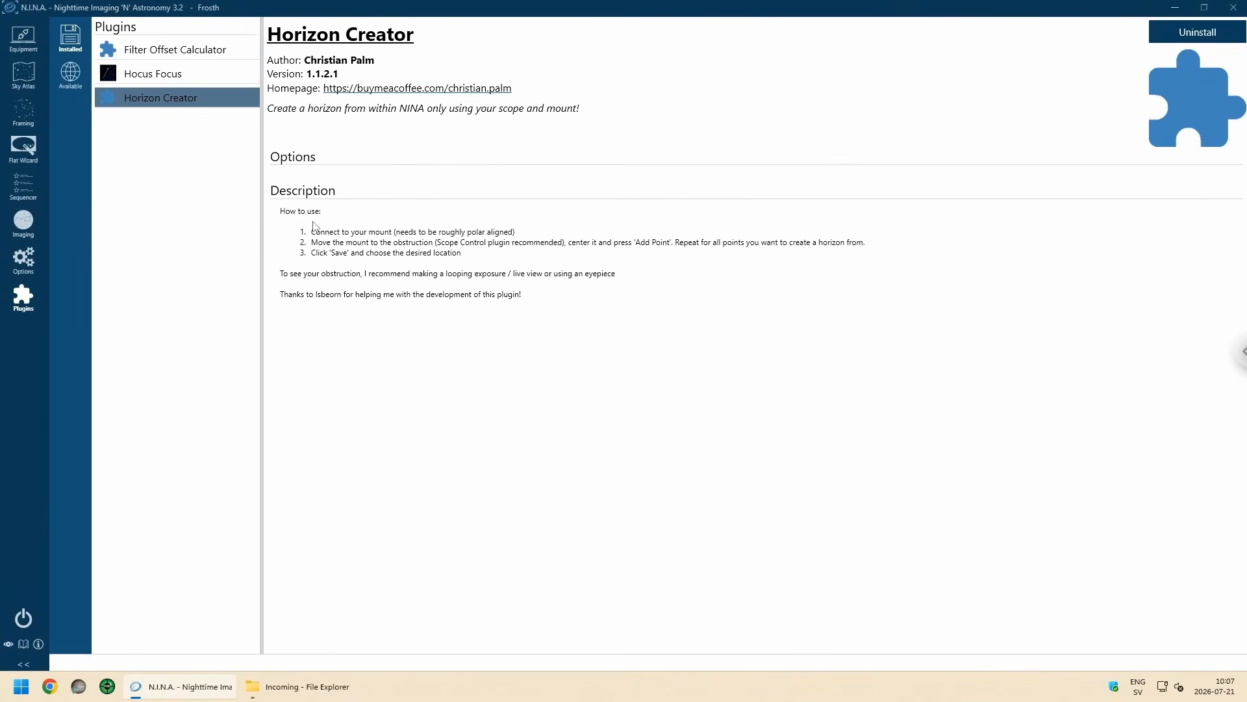
{"action": "left_click", "coordinate": [152, 69]}
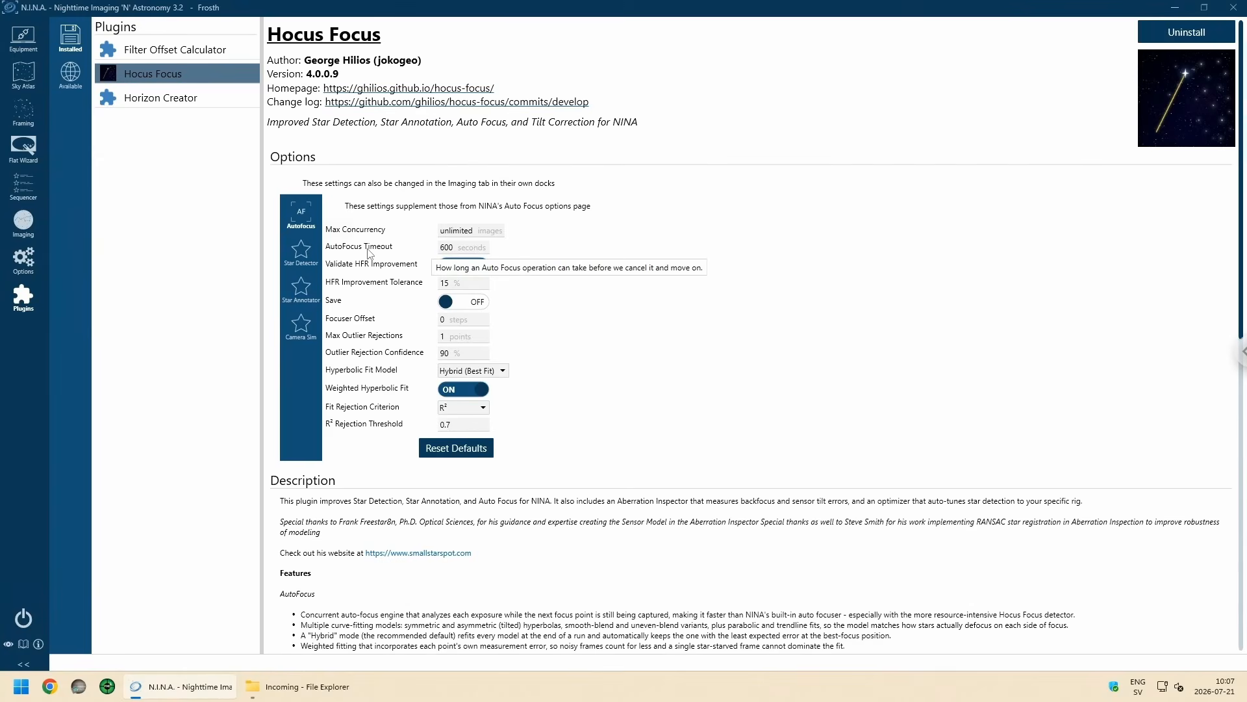
{"action": "left_click", "coordinate": [466, 250]}
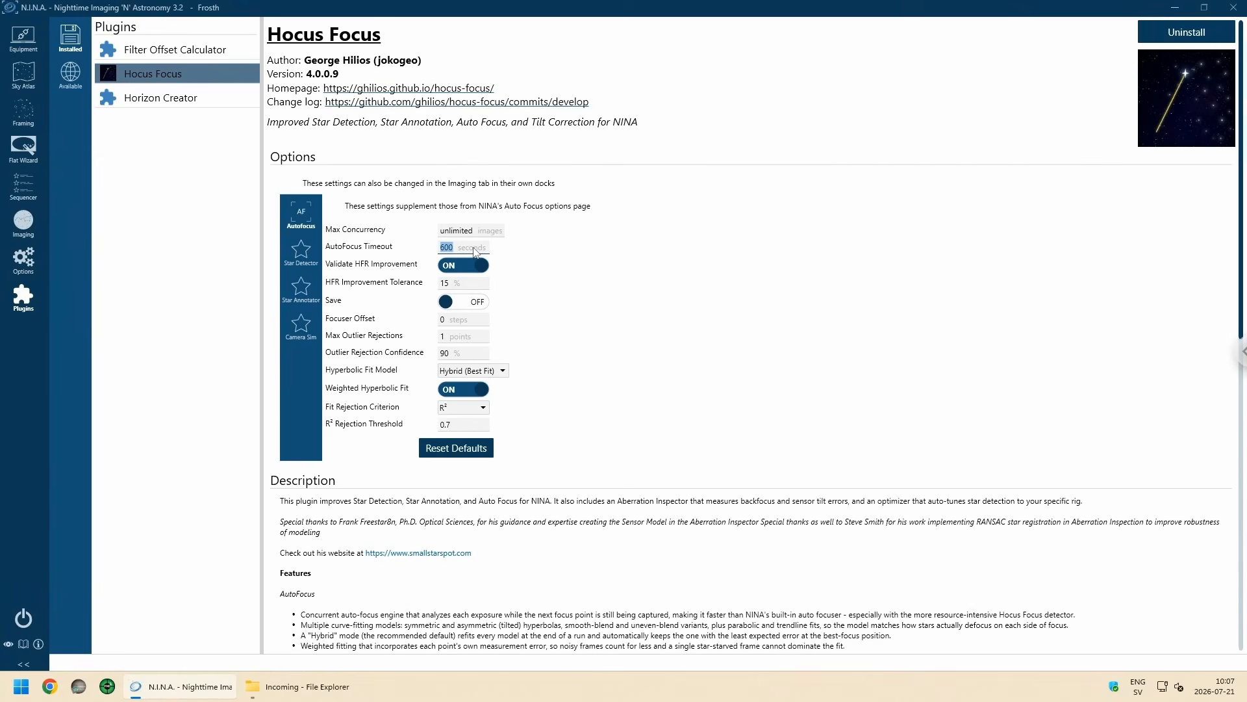
{"action": "type", "text": "1200"}
{"action": "double_click", "coordinate": [462, 286]}
{"action": "left_click", "coordinate": [663, 282]}
{"action": "scroll", "coordinate": [551, 327], "scroll_direction": "down", "scroll_amount": 1}
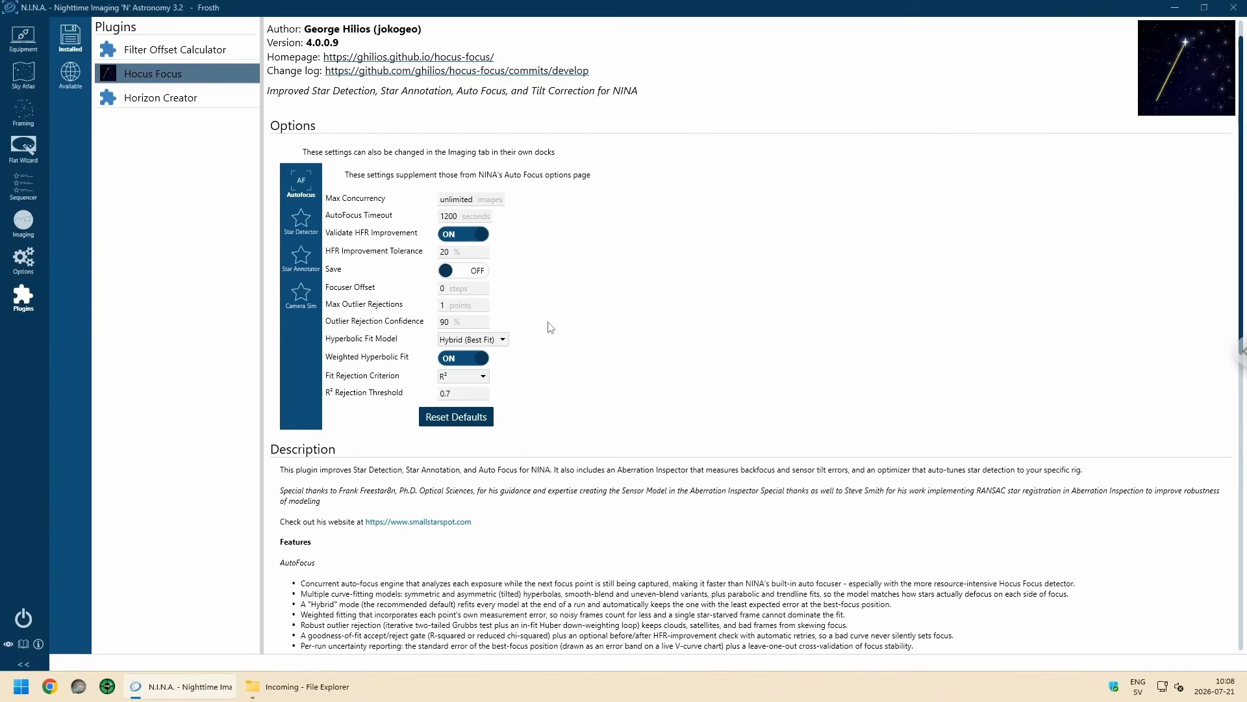
Step: Review the Hocus Focus plugin's Autofocus, Star Detector, Star Annotator and Camera Sim settings
{"action": "mouse_move", "coordinate": [341, 291]}
{"action": "mouse_move", "coordinate": [381, 311]}
{"action": "scroll", "coordinate": [628, 321], "scroll_direction": "up", "scroll_amount": 1}
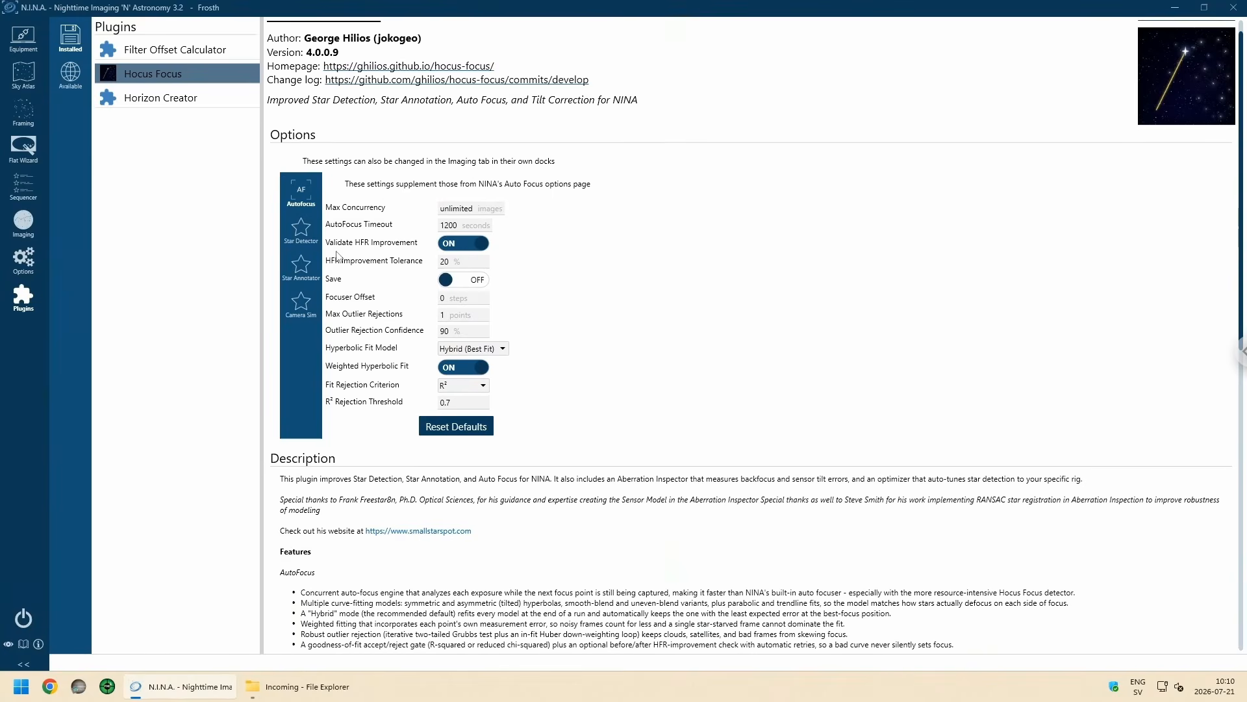
{"action": "left_click", "coordinate": [301, 235]}
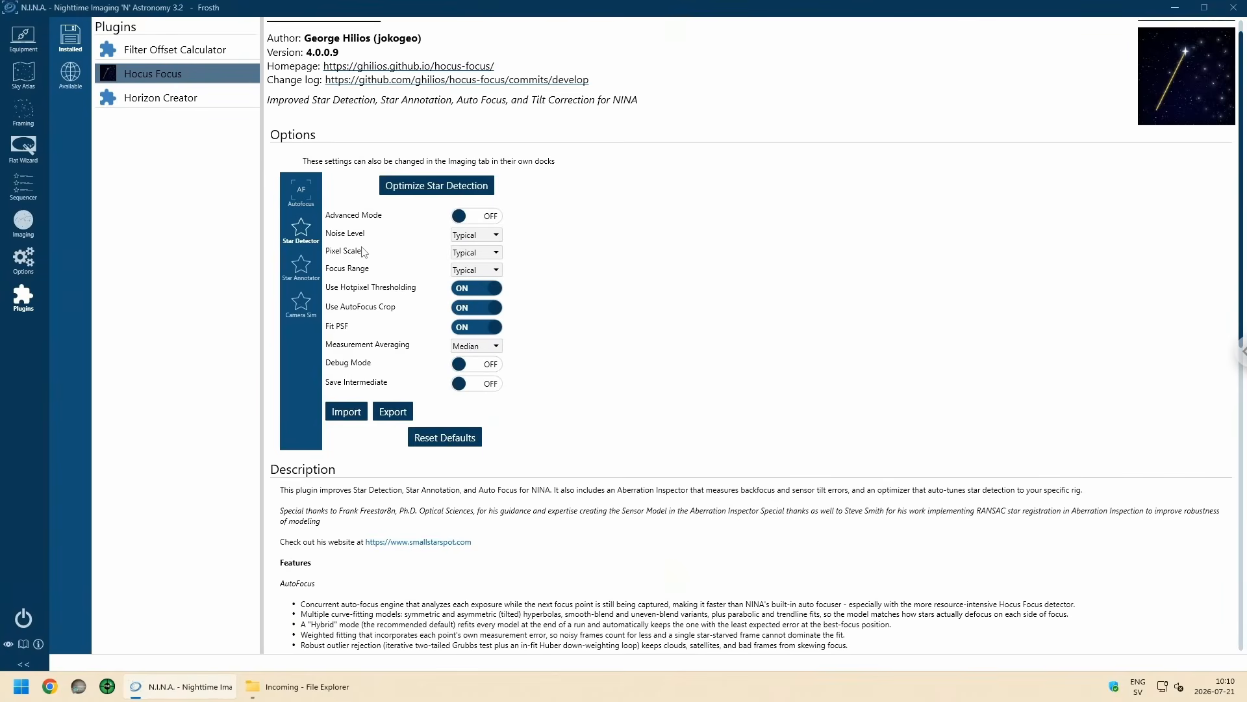
{"action": "left_click", "coordinate": [299, 272]}
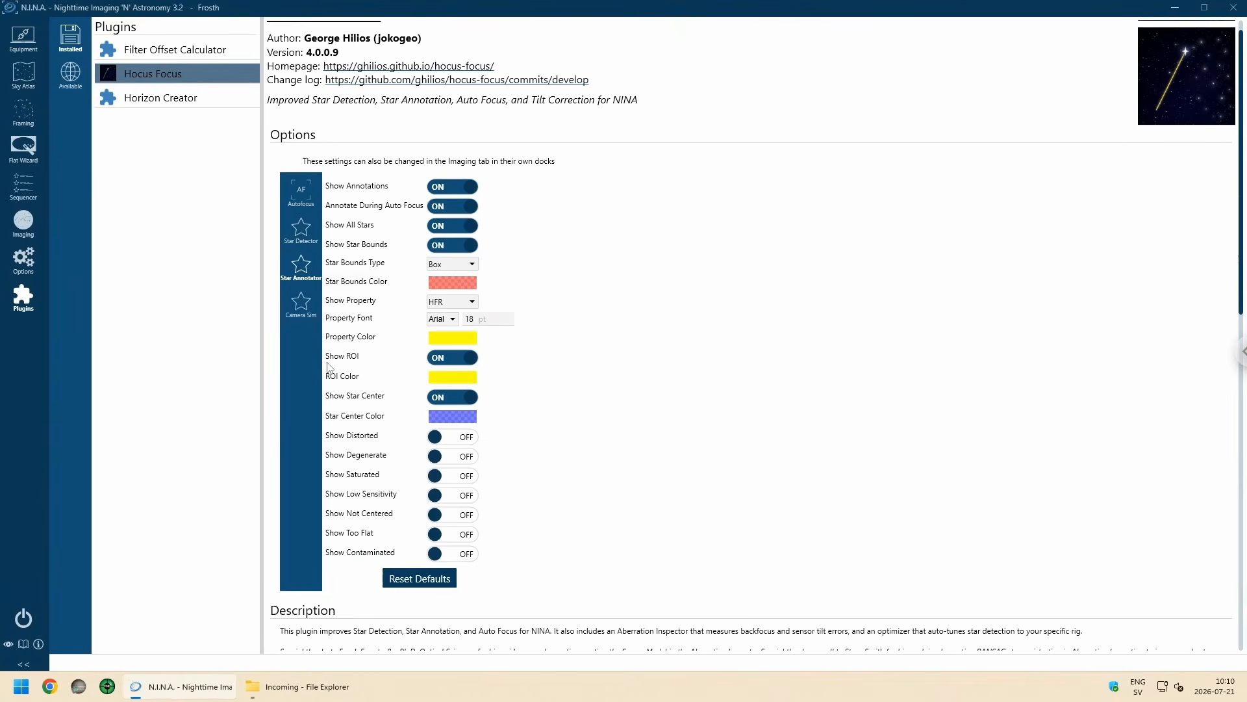
{"action": "left_click", "coordinate": [301, 308]}
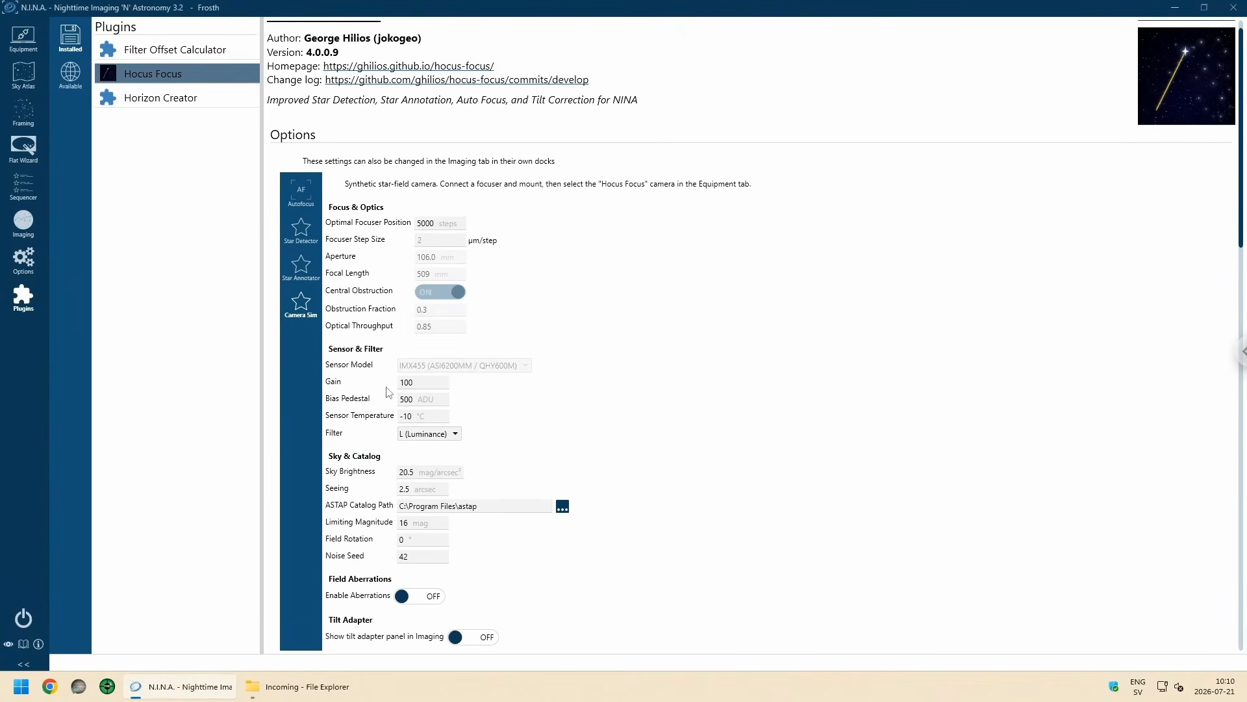
{"action": "left_click", "coordinate": [304, 233]}
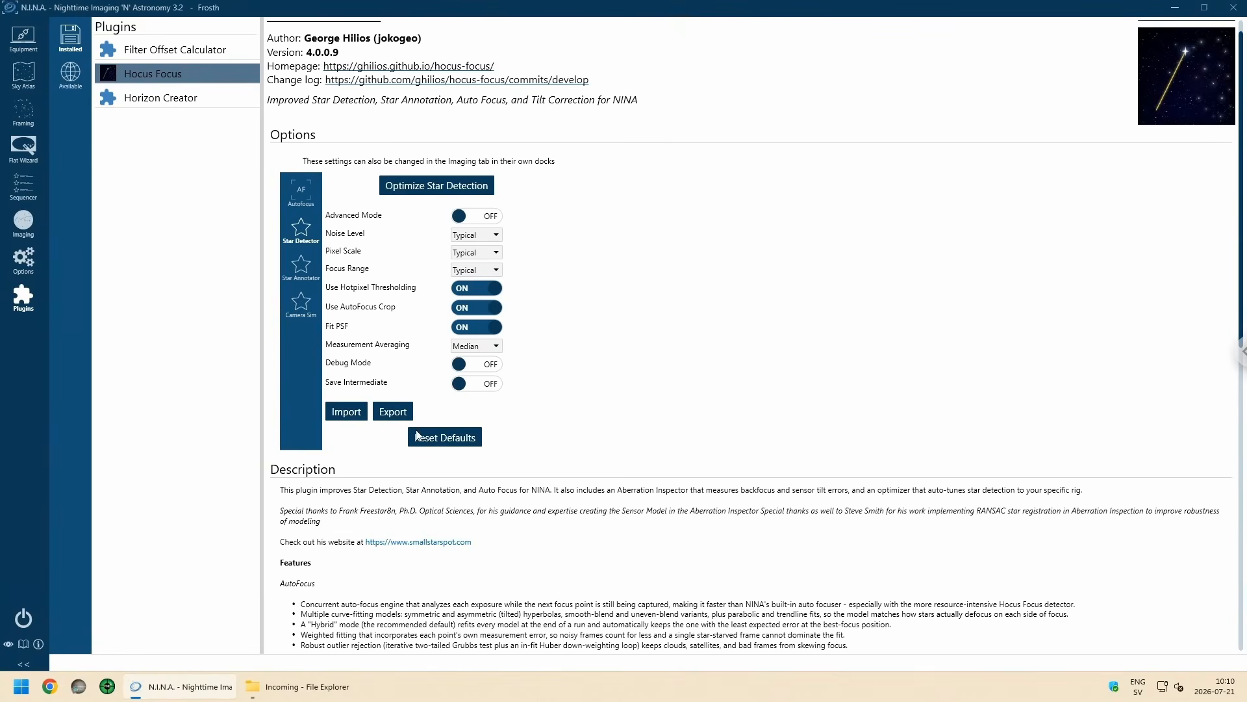
{"action": "left_click", "coordinate": [304, 272]}
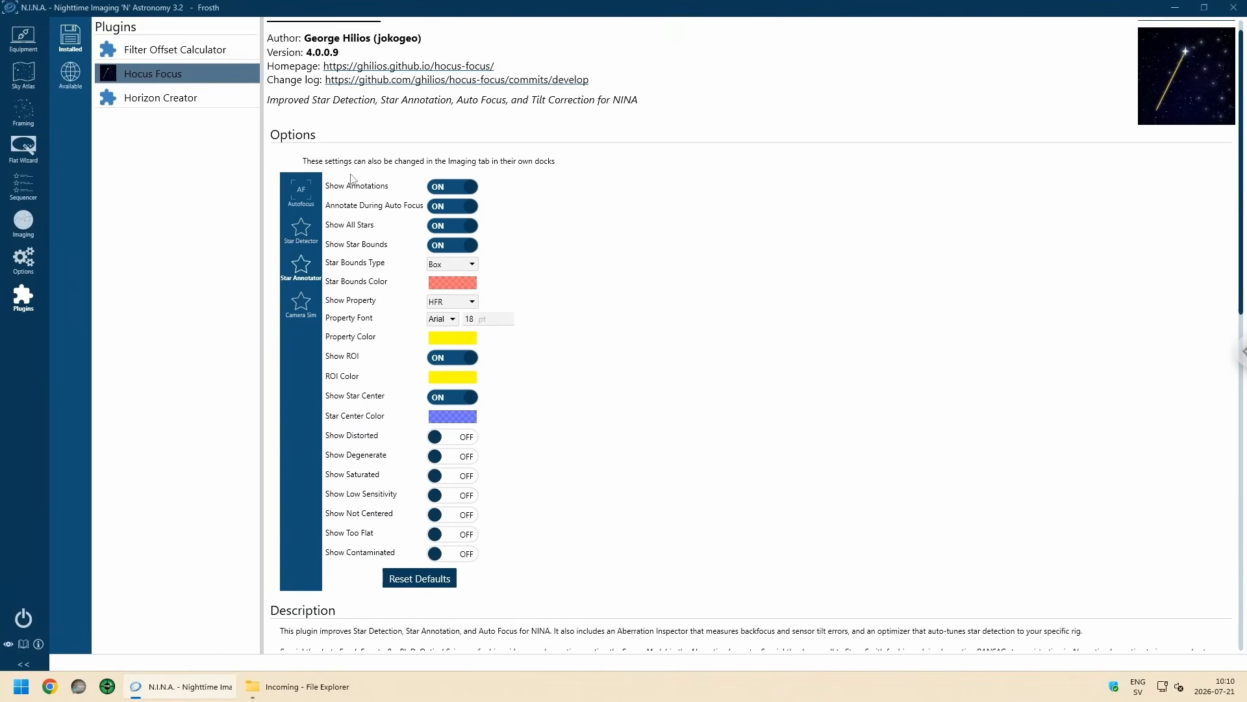
{"action": "left_click", "coordinate": [301, 193]}
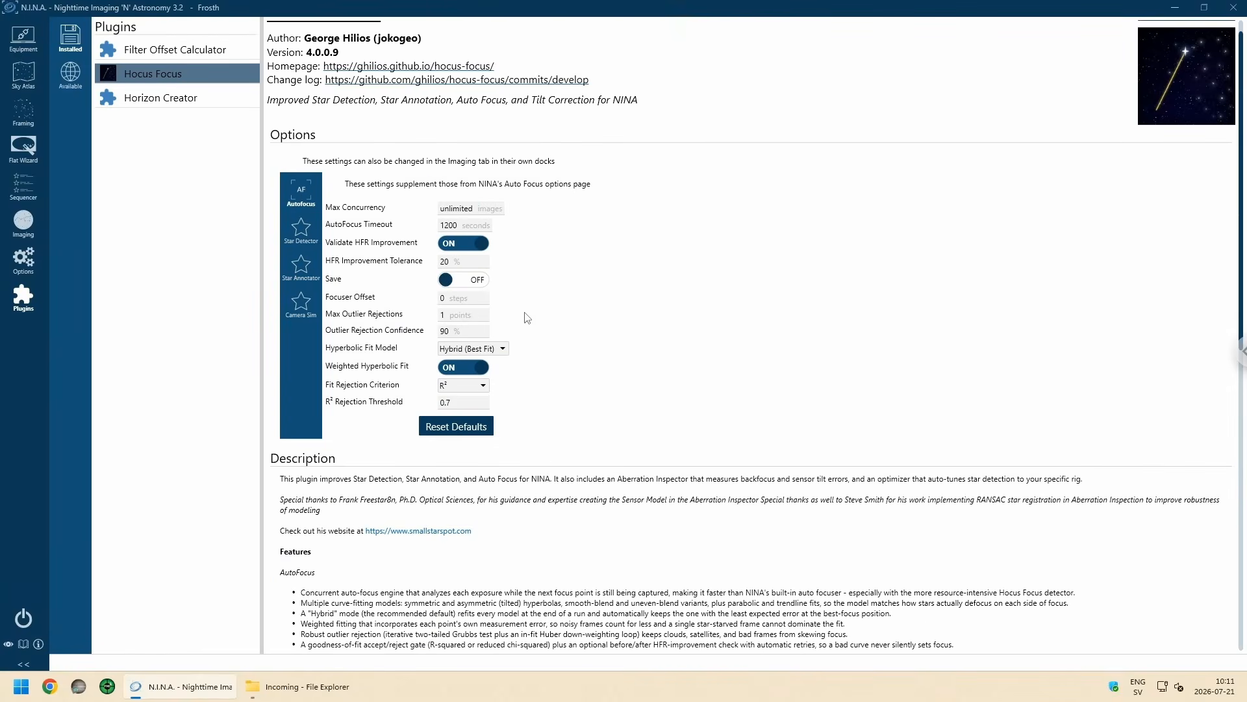
{"action": "scroll", "coordinate": [541, 330], "scroll_direction": "up", "scroll_amount": 1}
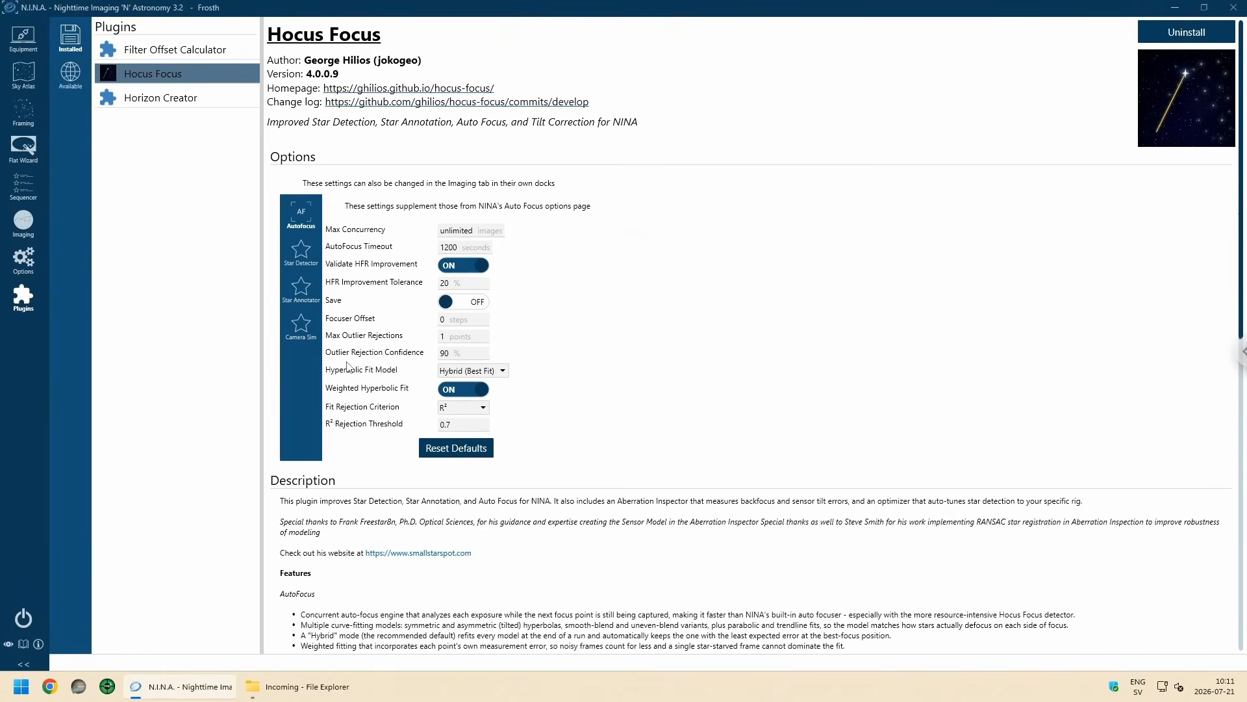
Step: Look at the plate solving options and switch to Chrome to open the ASTAP page from the Imaging bookmarks, maximized
{"action": "left_click", "coordinate": [24, 259]}
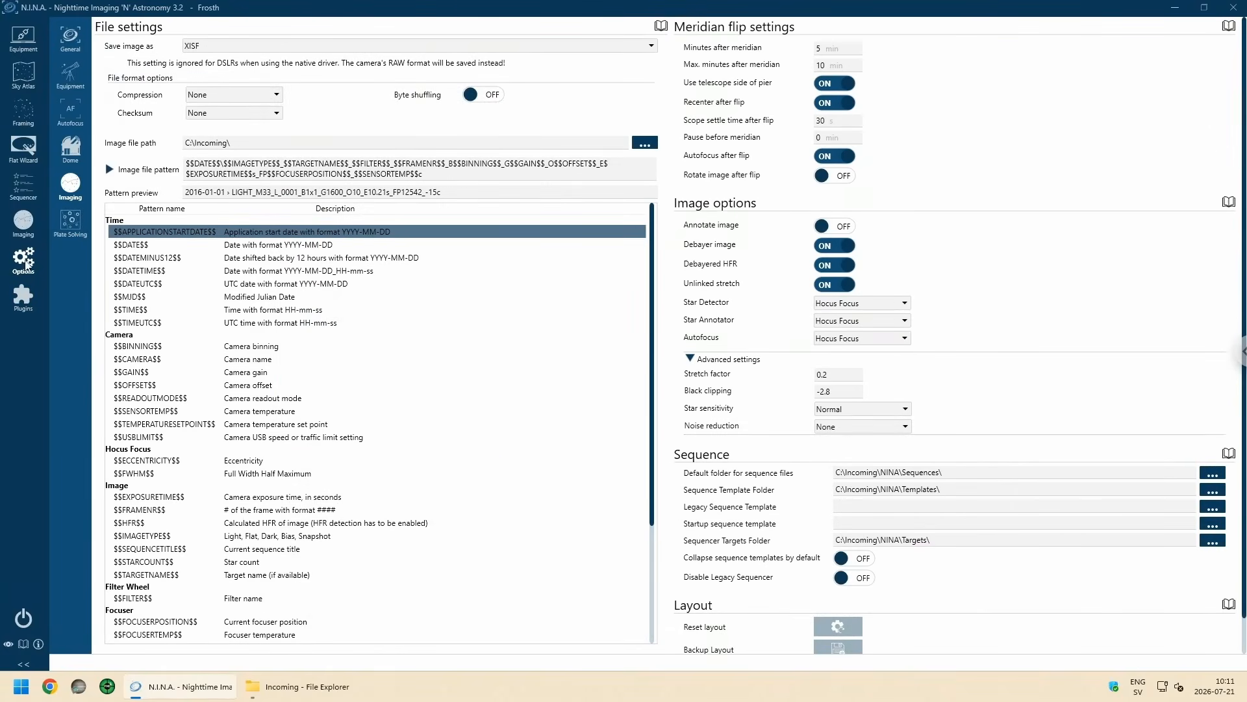
{"action": "left_click", "coordinate": [74, 228]}
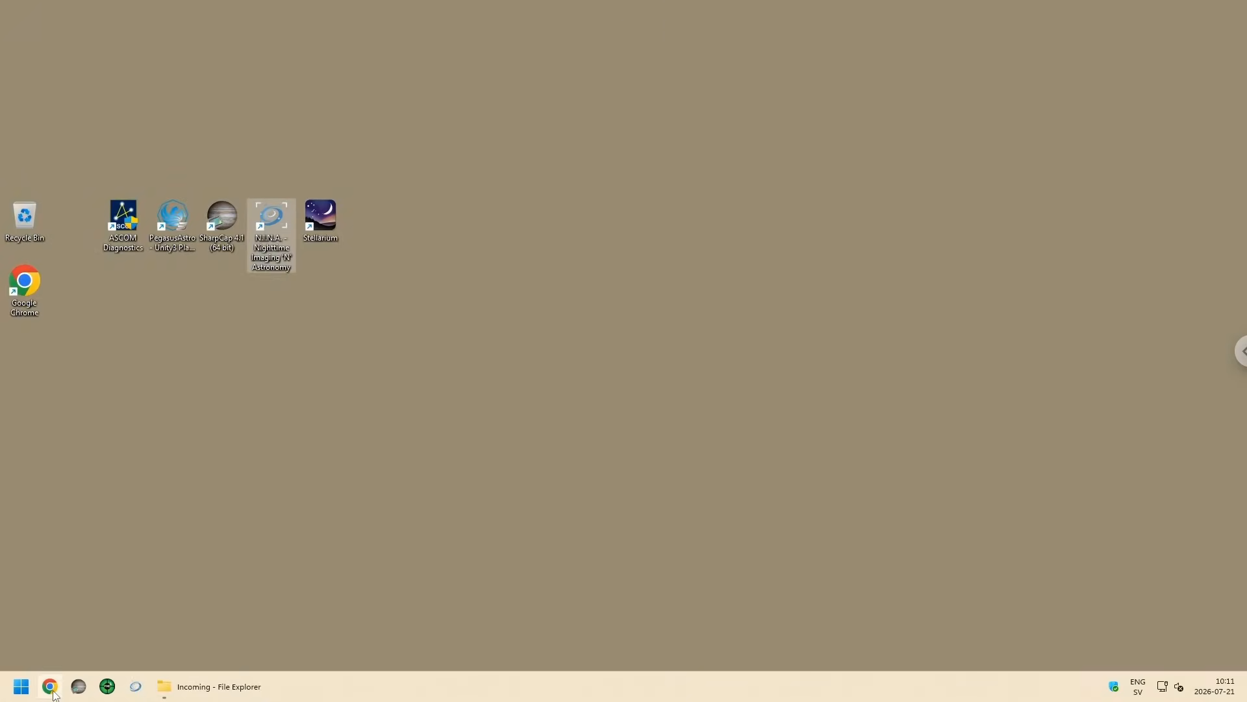
{"action": "left_click", "coordinate": [370, 437]}
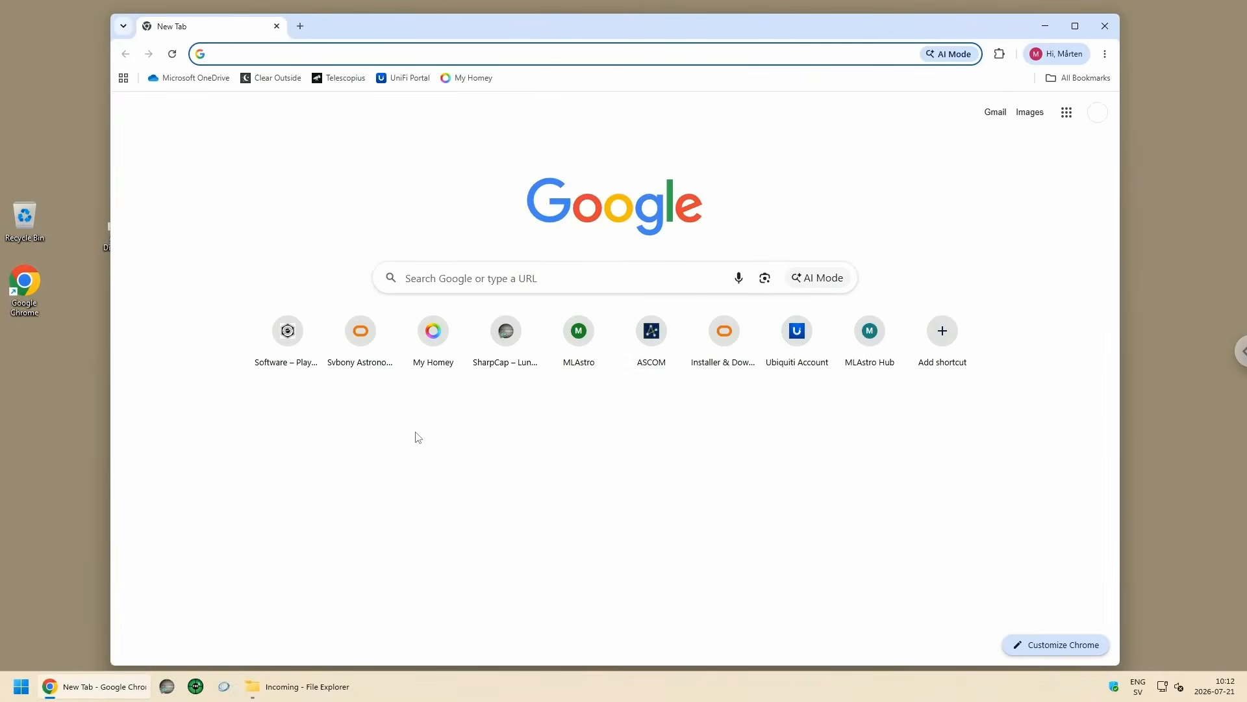
{"action": "left_click", "coordinate": [1080, 78]}
{"action": "mouse_move", "coordinate": [977, 159]}
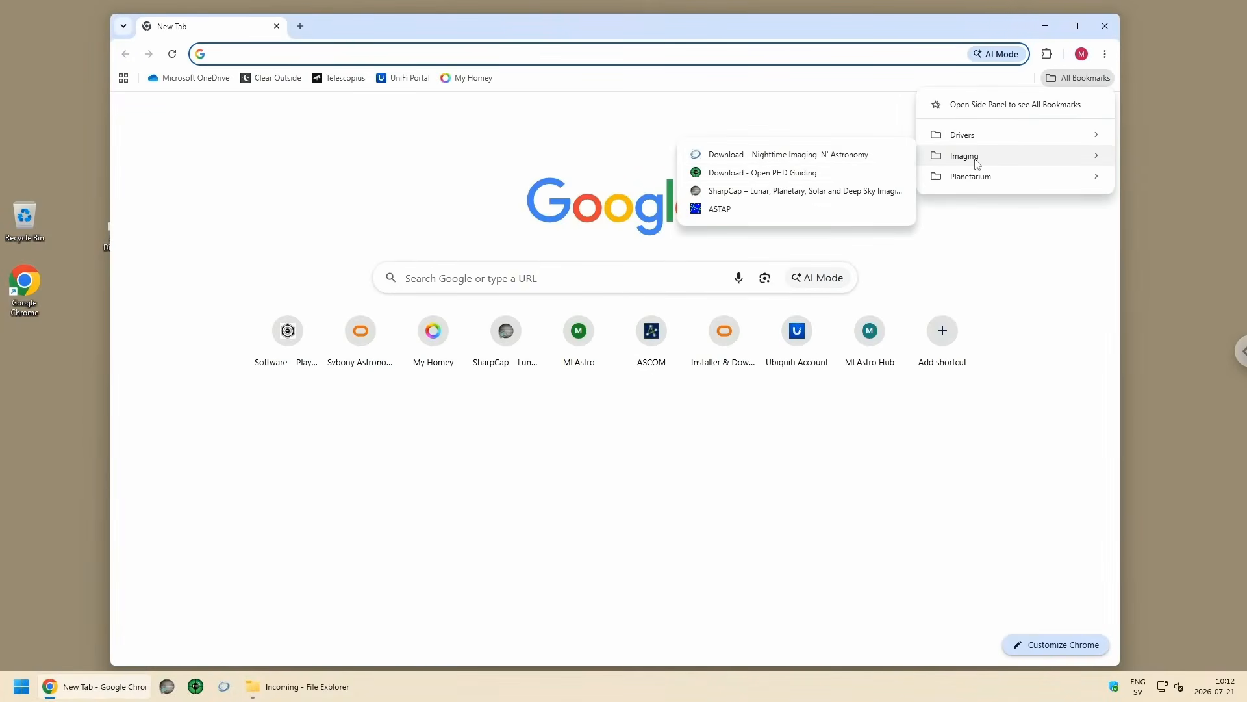
{"action": "left_click", "coordinate": [719, 209]}
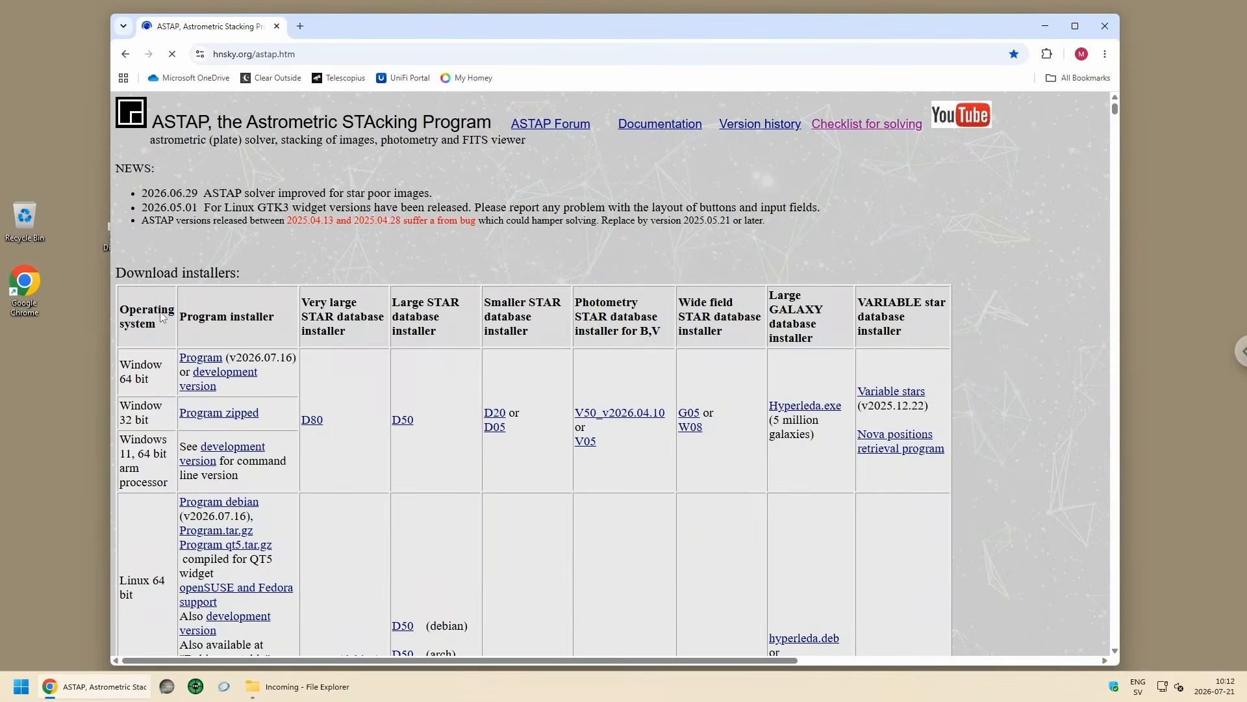
{"action": "left_click", "coordinate": [1075, 26]}
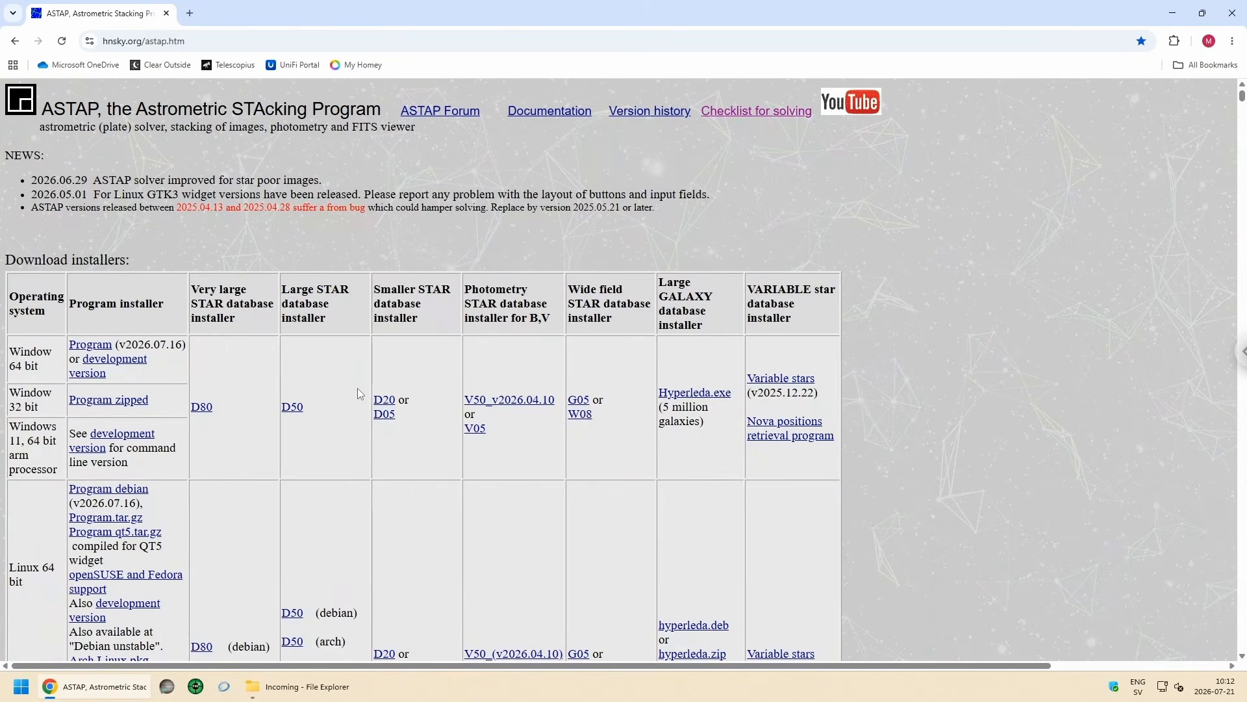
Step: Download the ASTAP program installer for 64-bit Windows, accepting the download site's privacy terms
{"action": "scroll", "coordinate": [298, 368], "scroll_direction": "down", "scroll_amount": 8}
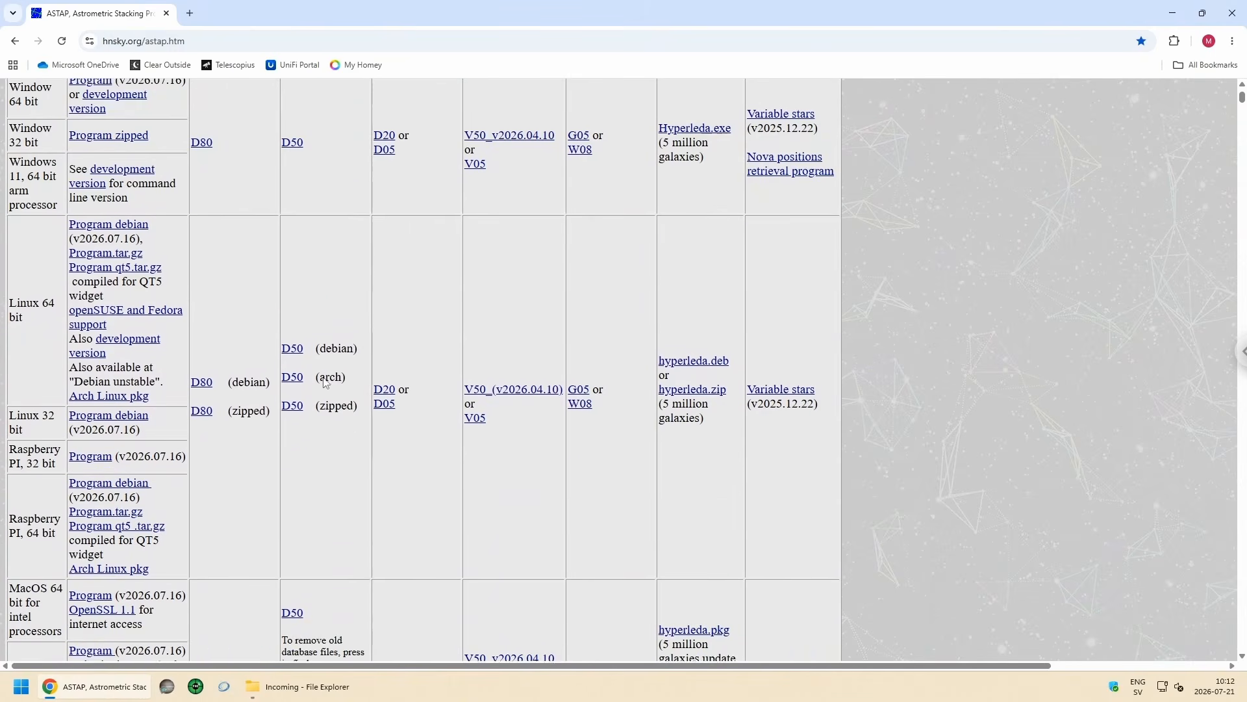
{"action": "scroll", "coordinate": [335, 384], "scroll_direction": "up", "scroll_amount": 10}
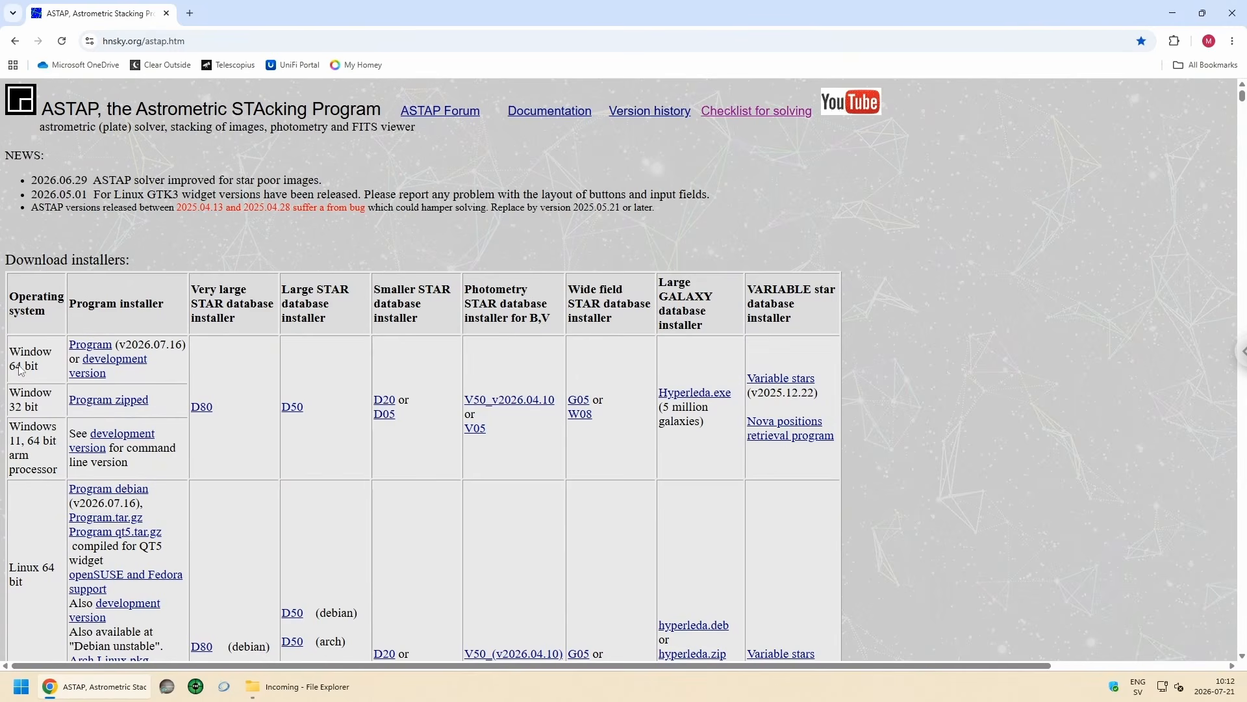
{"action": "left_click", "coordinate": [91, 349]}
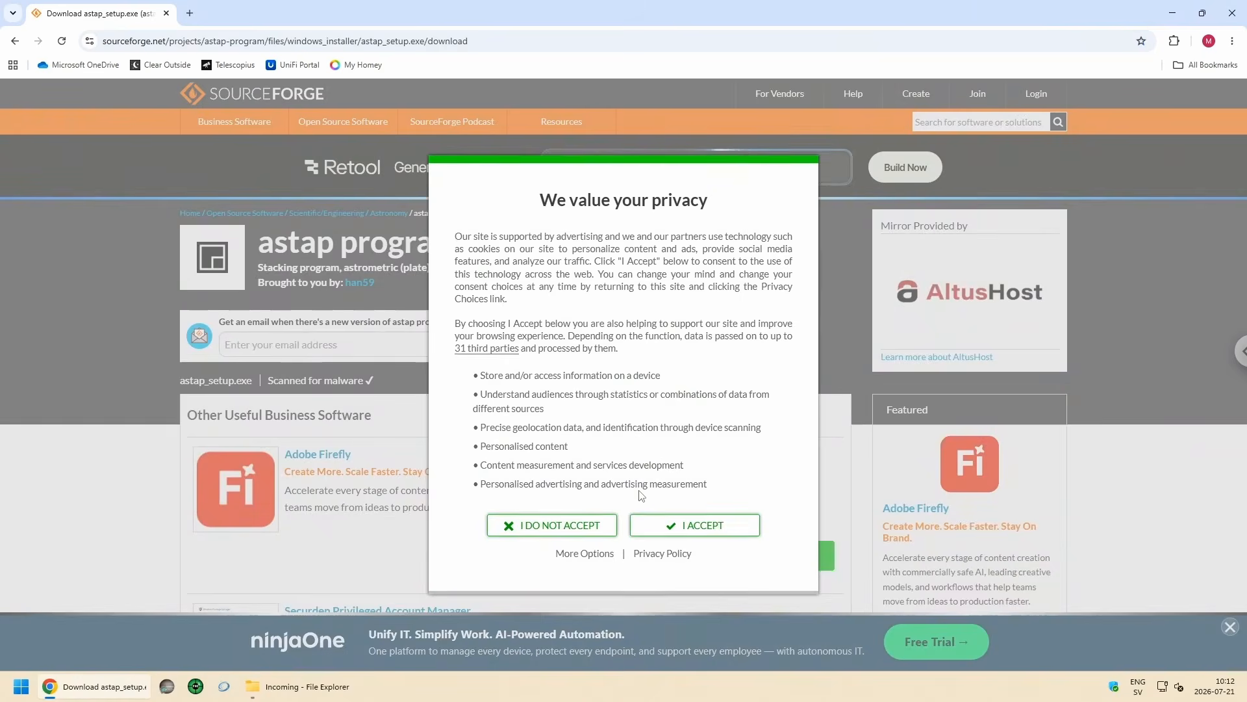
{"action": "left_click", "coordinate": [757, 523]}
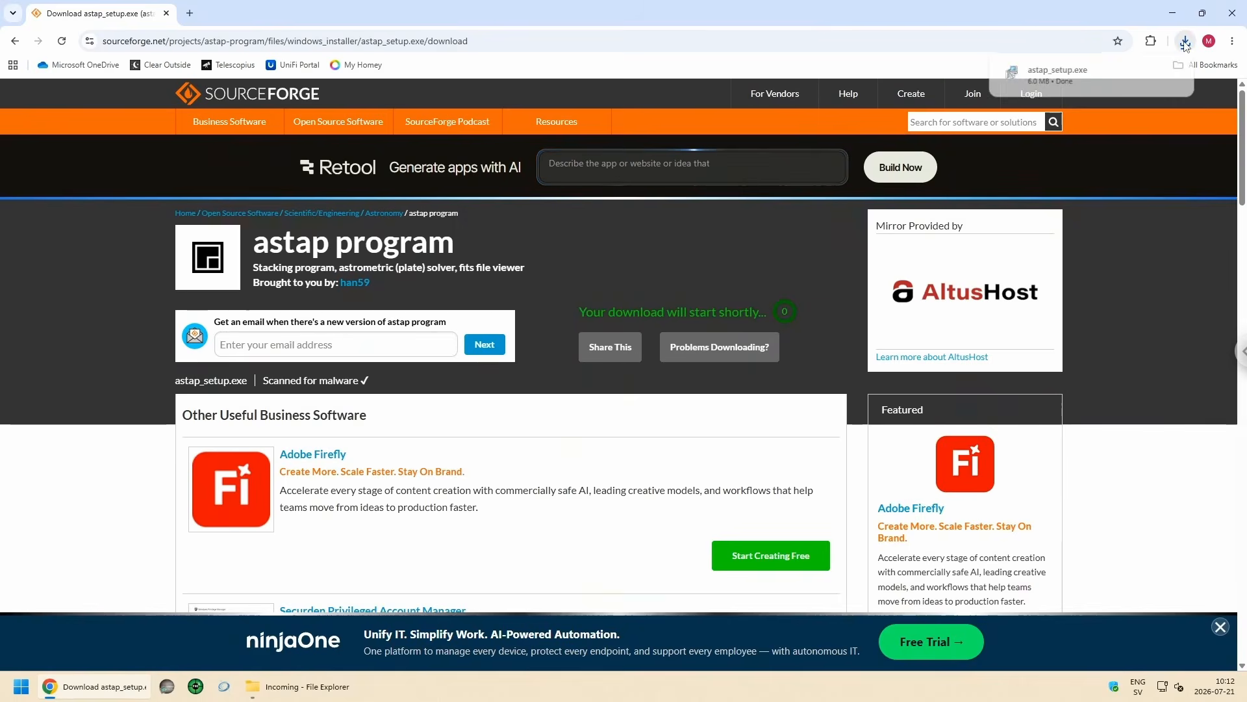
Step: Return to the ASTAP page and download the very large D80 star database installer for Windows
{"action": "key", "text": "alt+Left"}
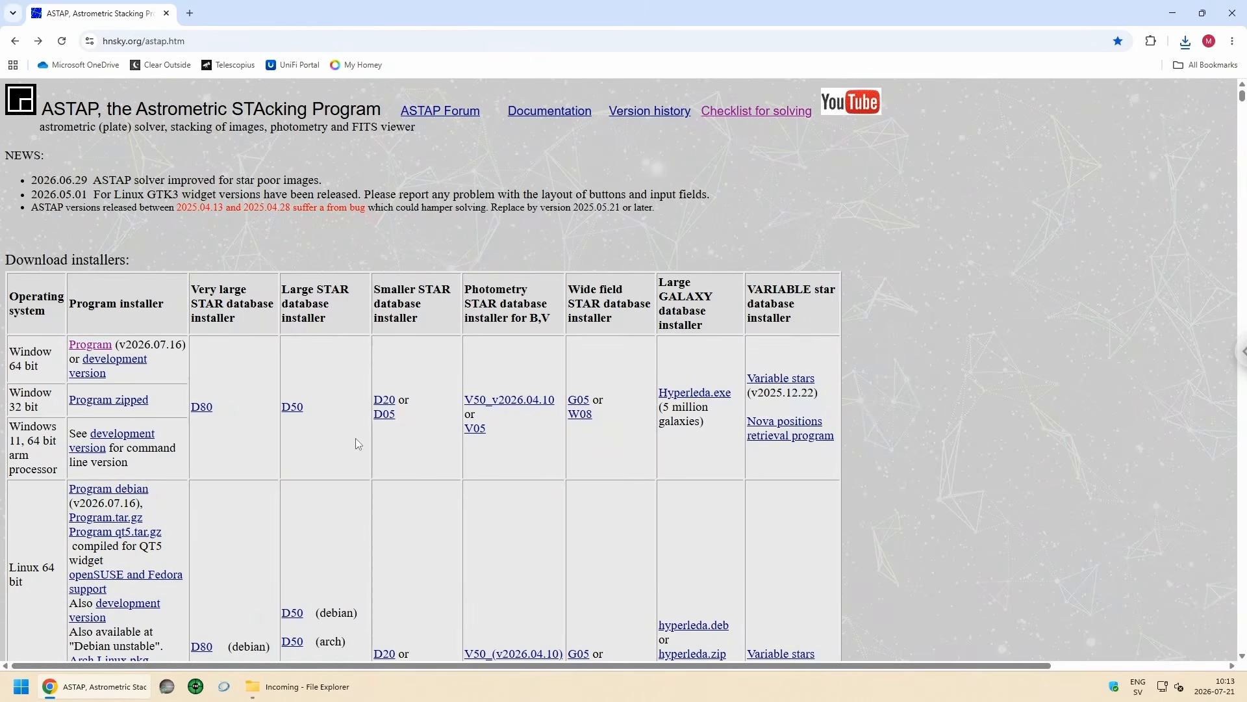
{"action": "left_click", "coordinate": [207, 409]}
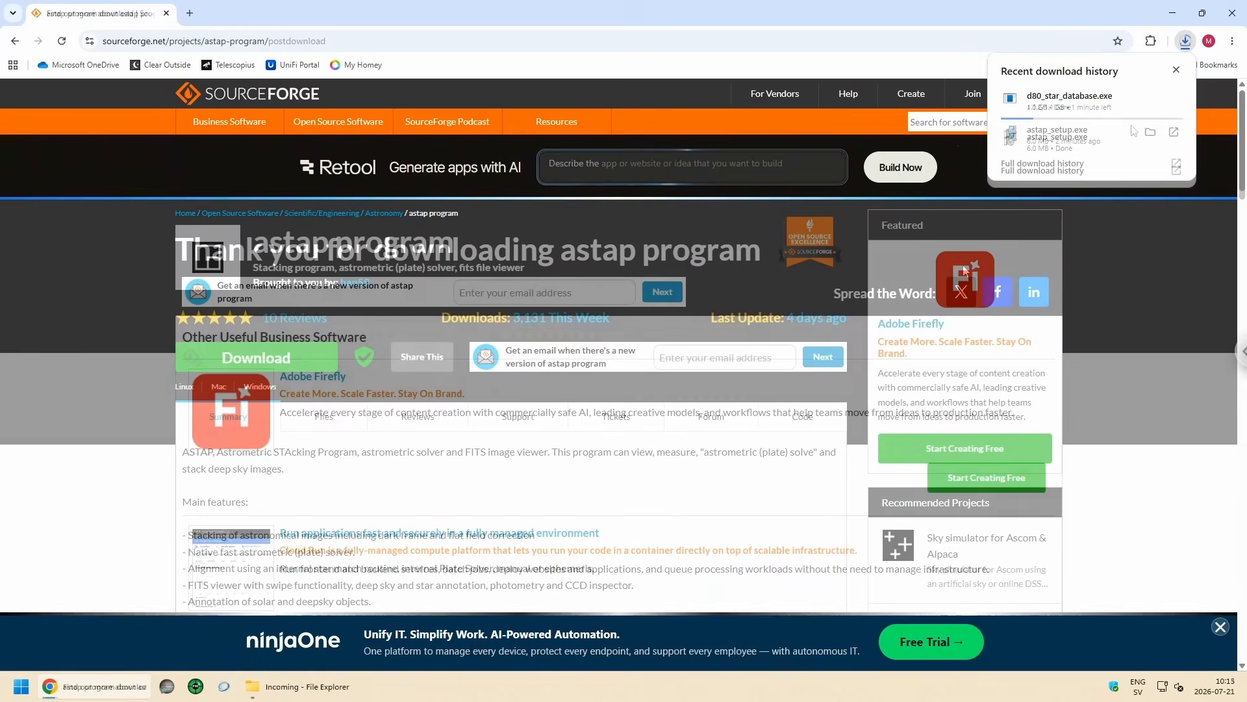
{"action": "left_click", "coordinate": [1176, 70]}
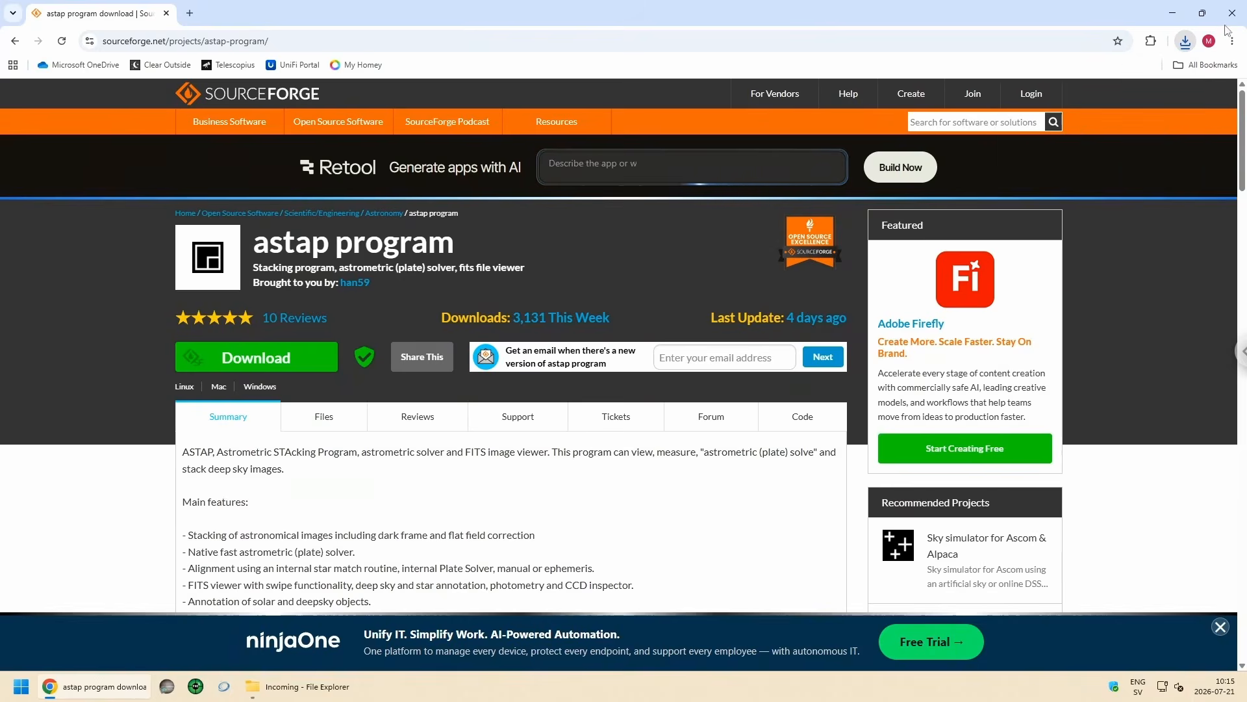
Step: Close Chrome and show the Downloads folder in File Explorer
{"action": "left_click", "coordinate": [1232, 13]}
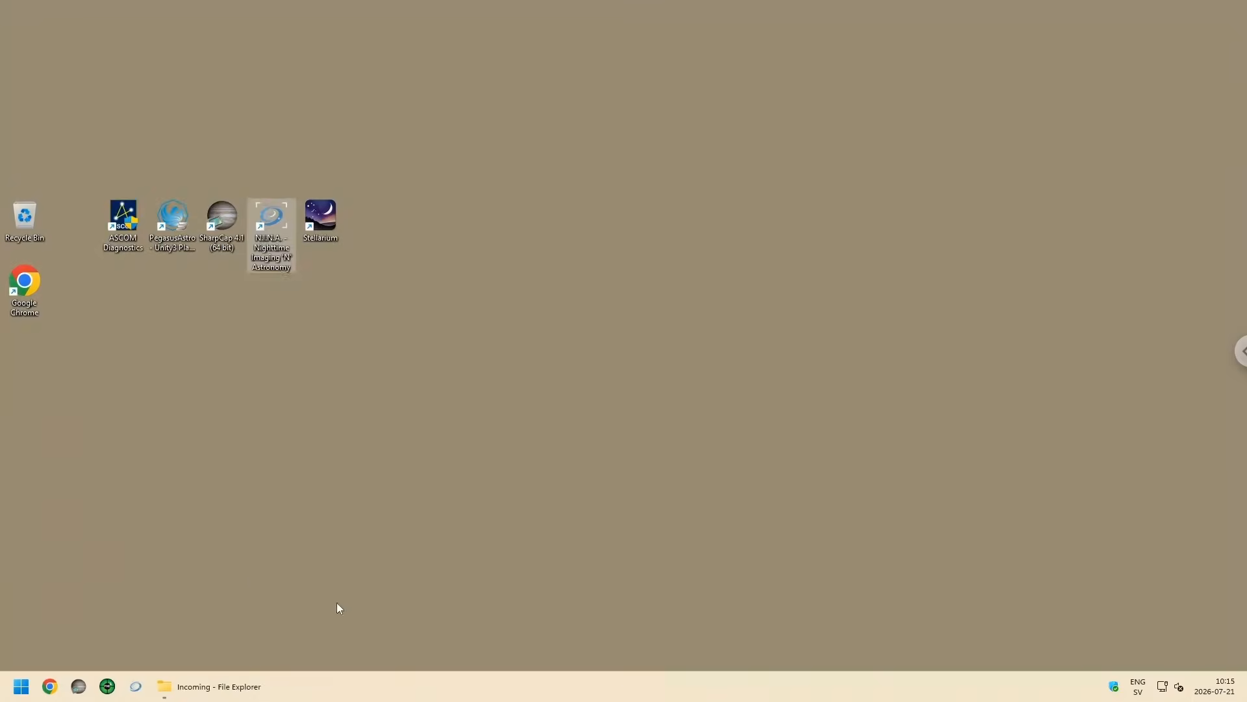
{"action": "left_click", "coordinate": [208, 686]}
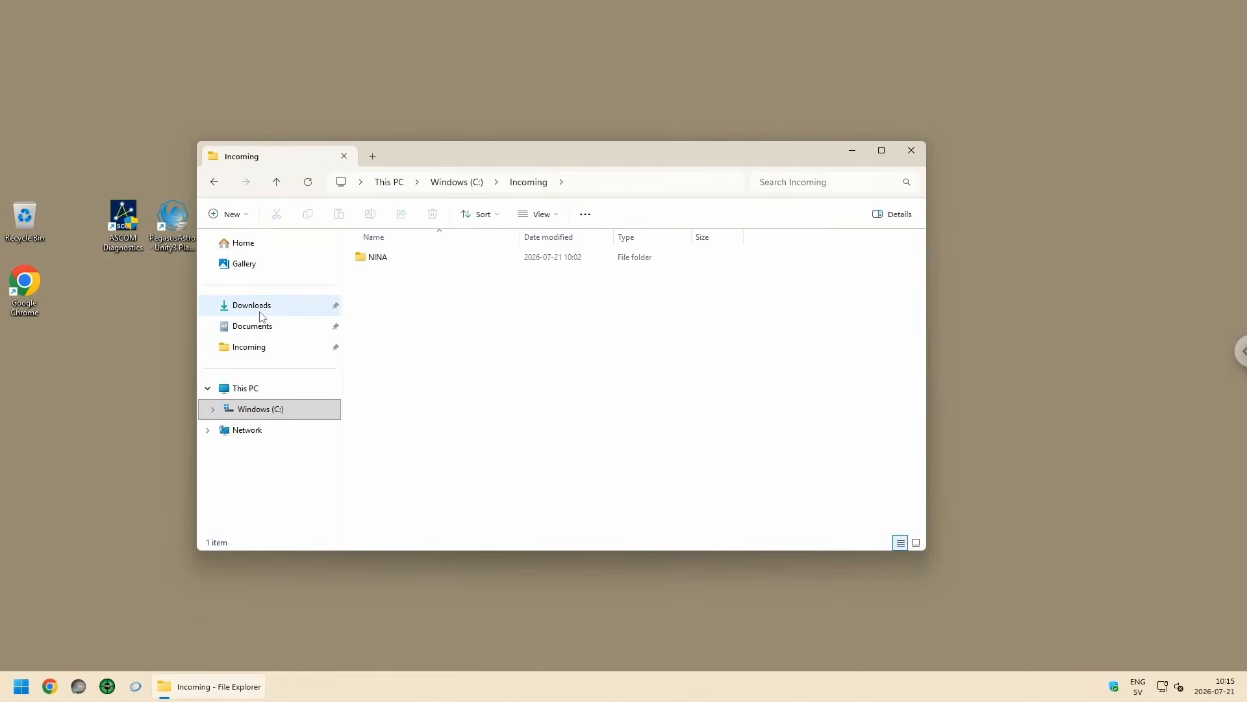
{"action": "left_click", "coordinate": [259, 305]}
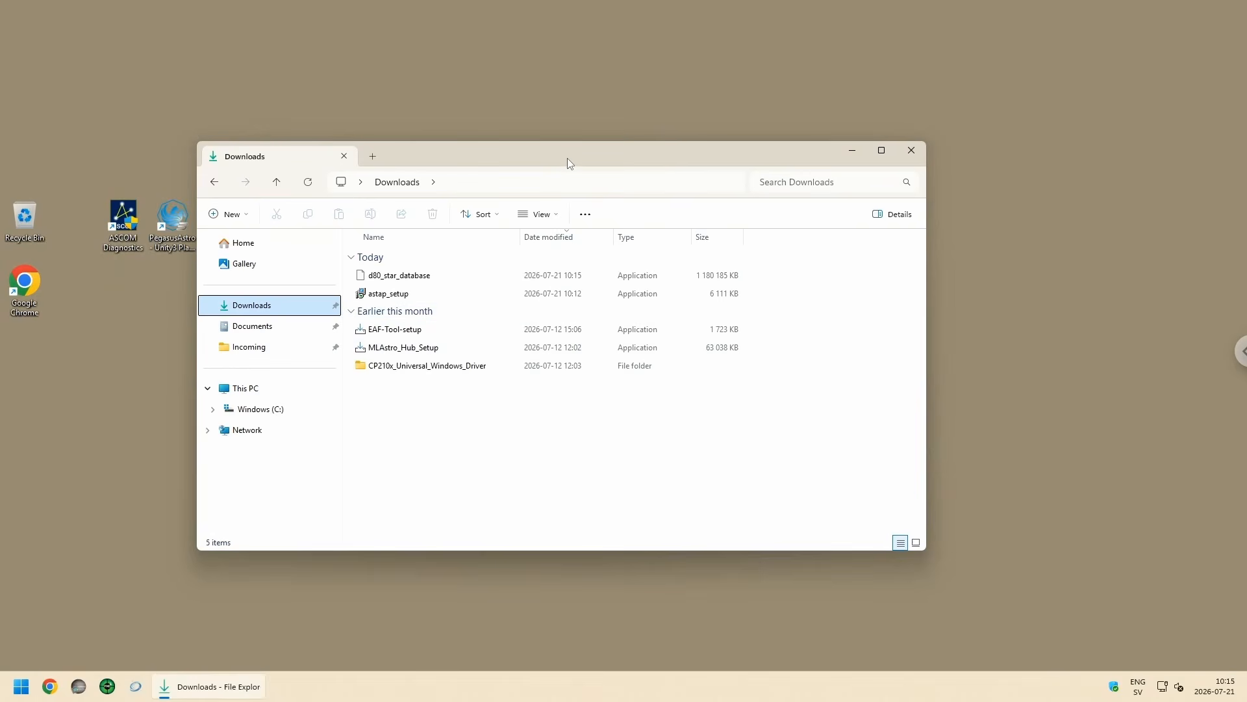
Step: Run the astap_setup installer from the Downloads folder, allowing it past the SmartScreen warning
{"action": "double_click", "coordinate": [389, 295]}
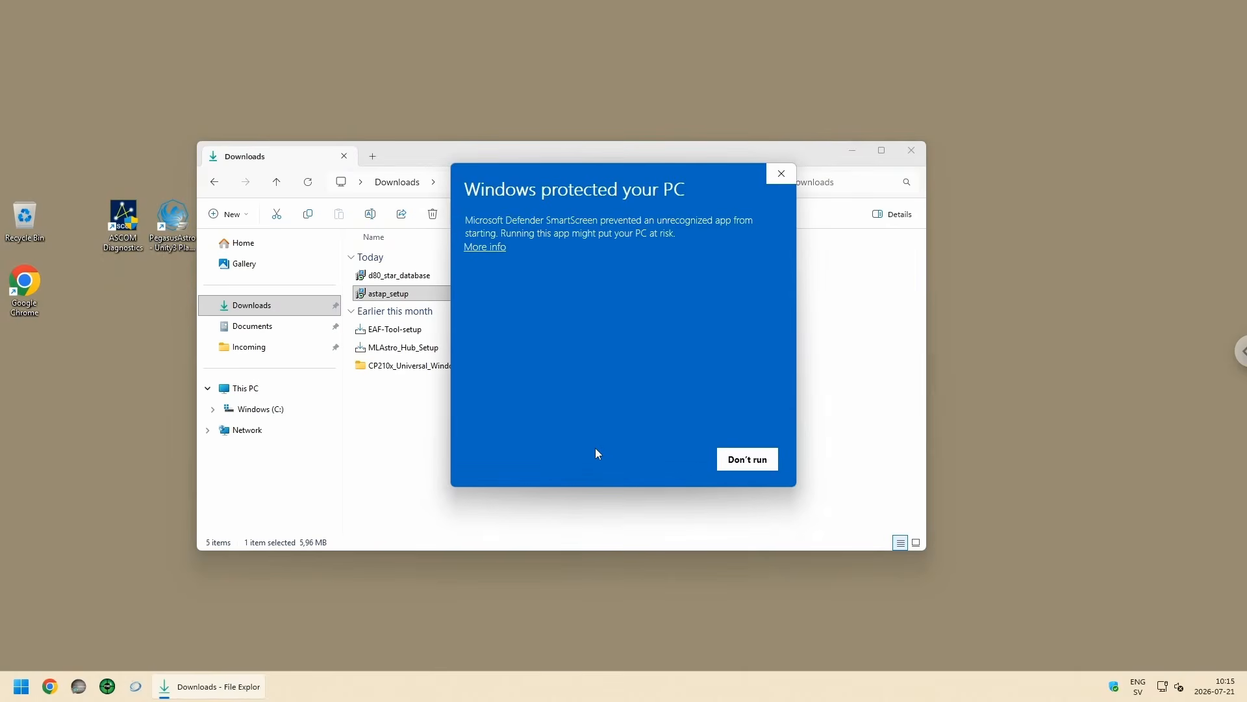
{"action": "left_click", "coordinate": [494, 248]}
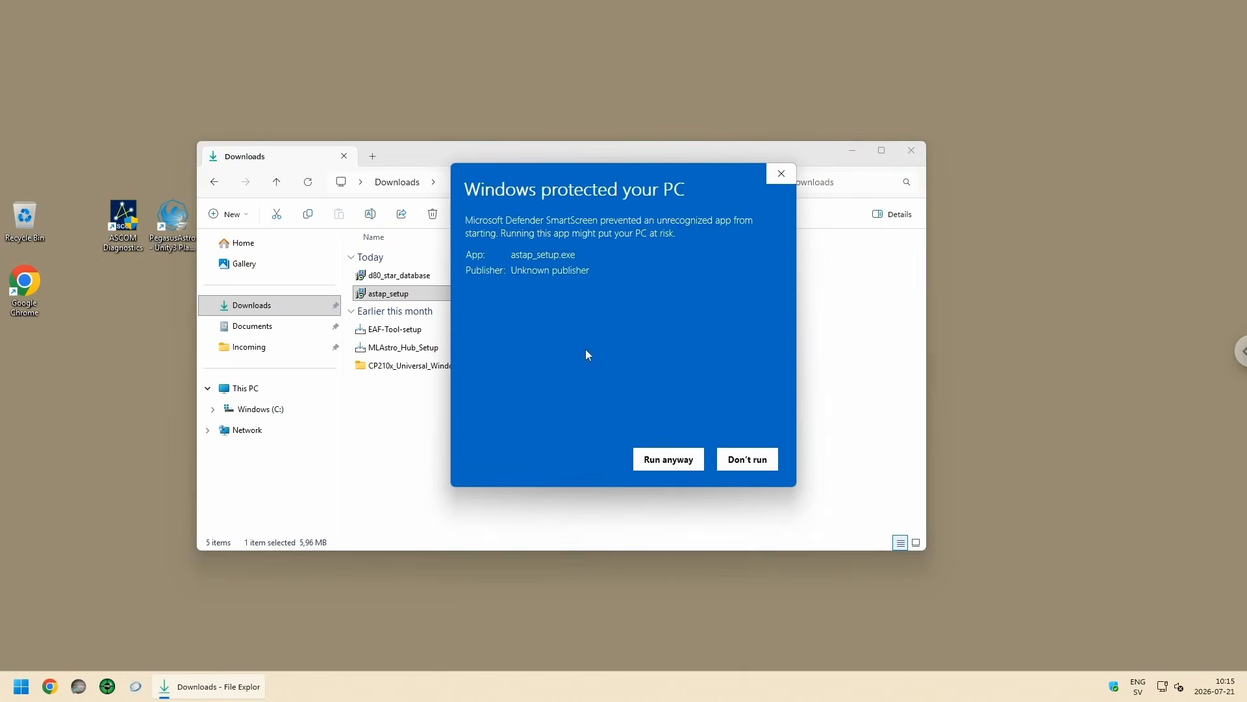
{"action": "left_click", "coordinate": [664, 462]}
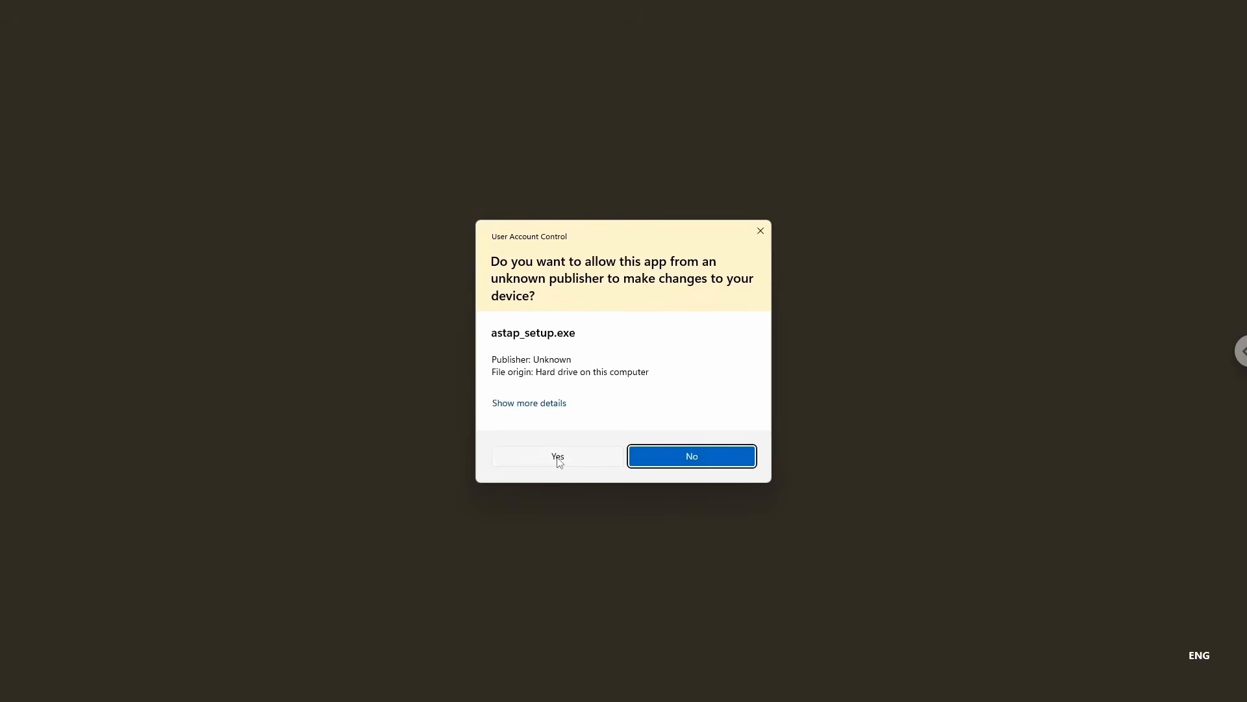
{"action": "left_click", "coordinate": [556, 462]}
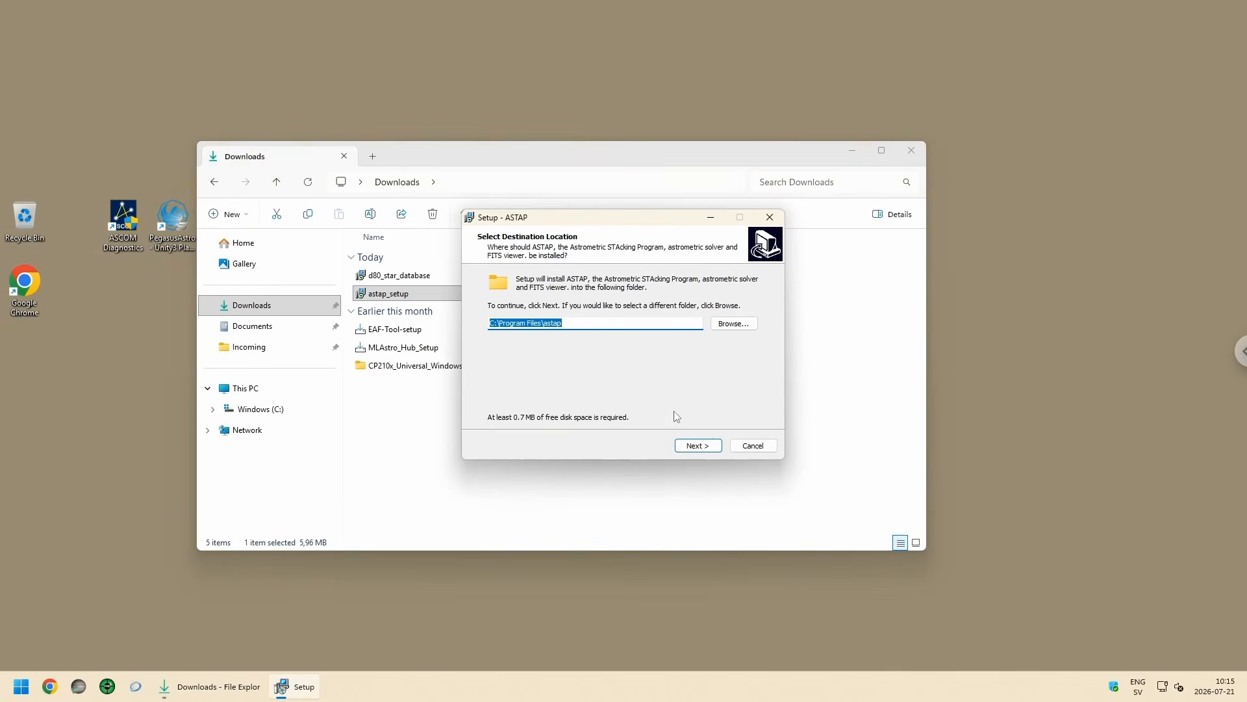
Step: Install ASTAP in C:\Program Files\astap with the default Start menu folder and a desktop icon, finishing without launching the program
{"action": "left_click", "coordinate": [699, 446]}
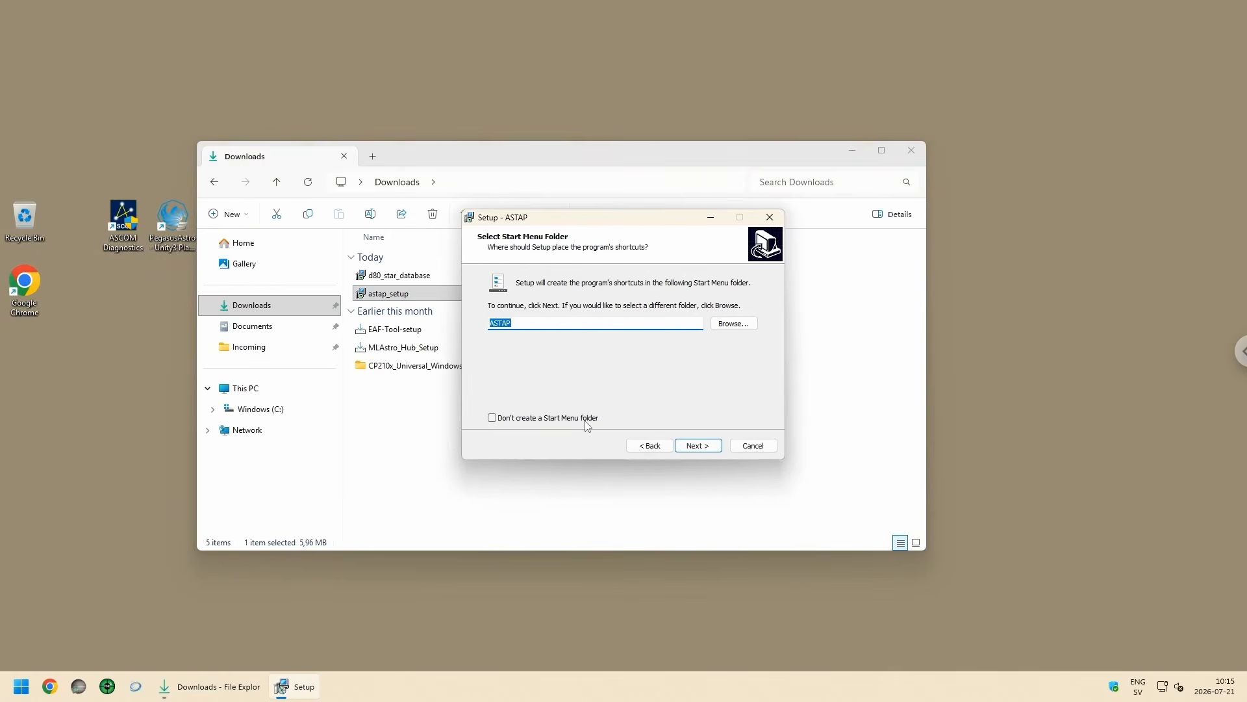
{"action": "left_click", "coordinate": [697, 447]}
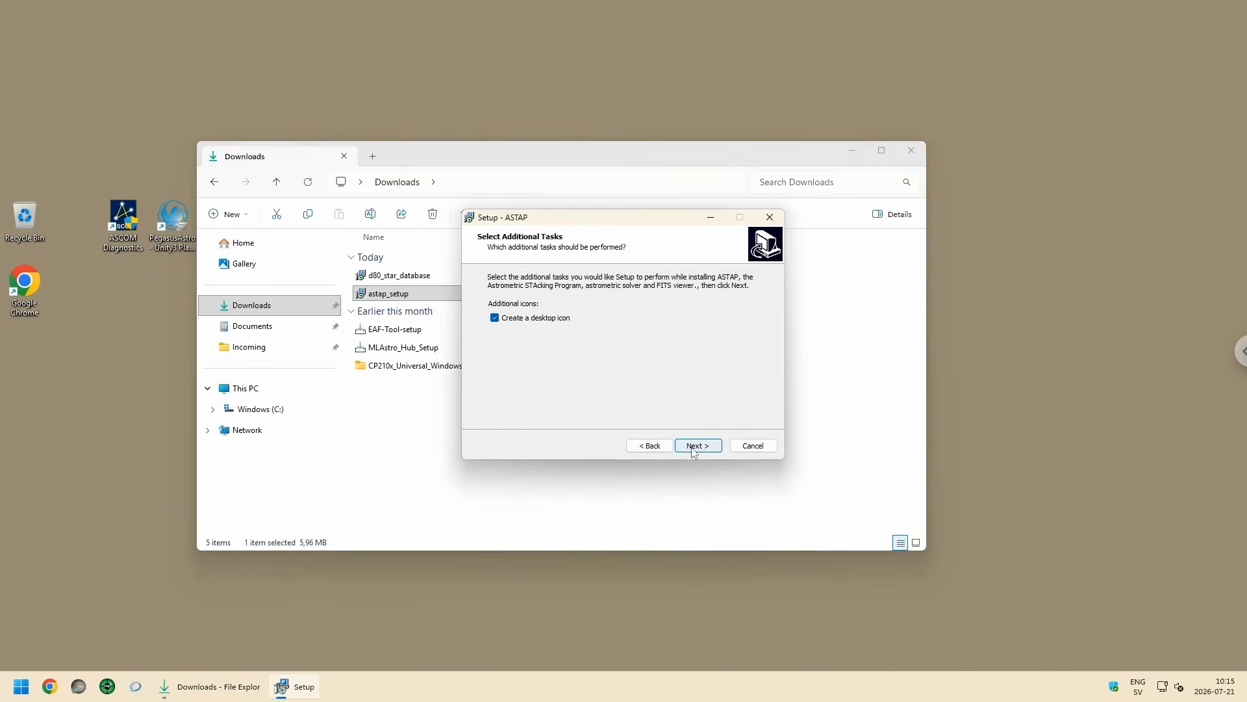
{"action": "left_click", "coordinate": [548, 322]}
{"action": "left_click", "coordinate": [517, 318]}
{"action": "left_click", "coordinate": [706, 447]}
{"action": "left_click", "coordinate": [705, 450]}
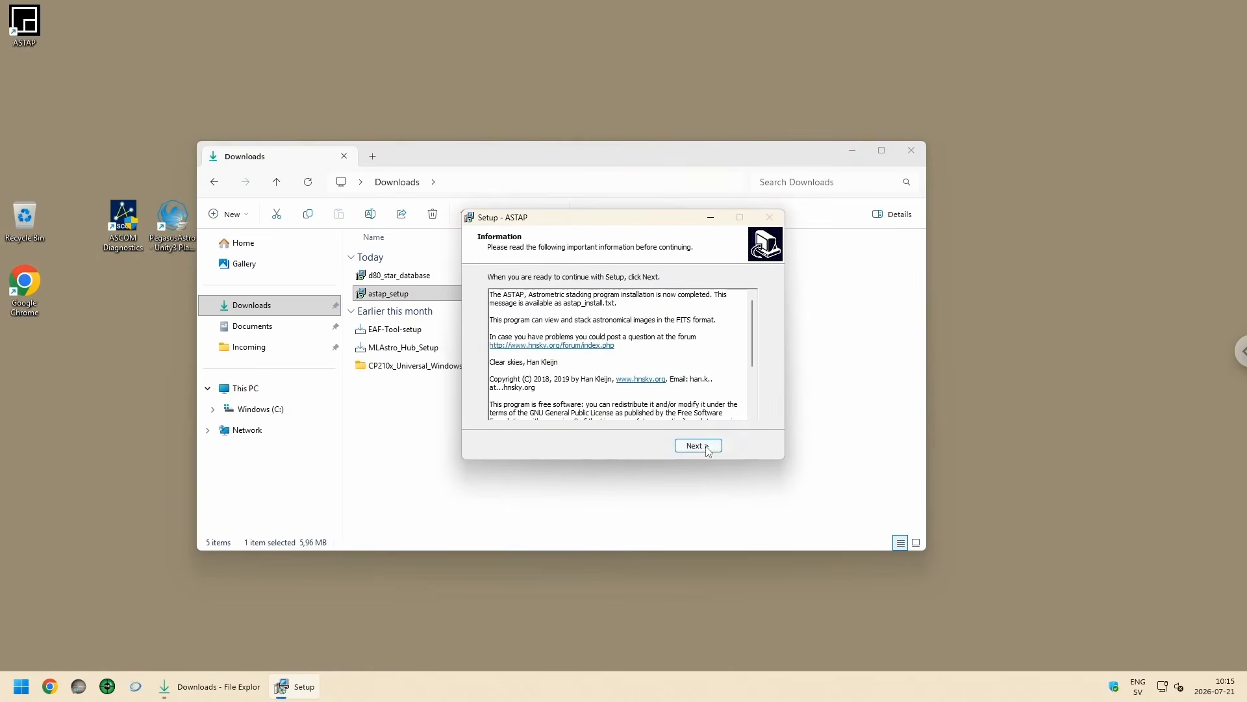
{"action": "left_click", "coordinate": [700, 446]}
{"action": "left_click", "coordinate": [612, 364]}
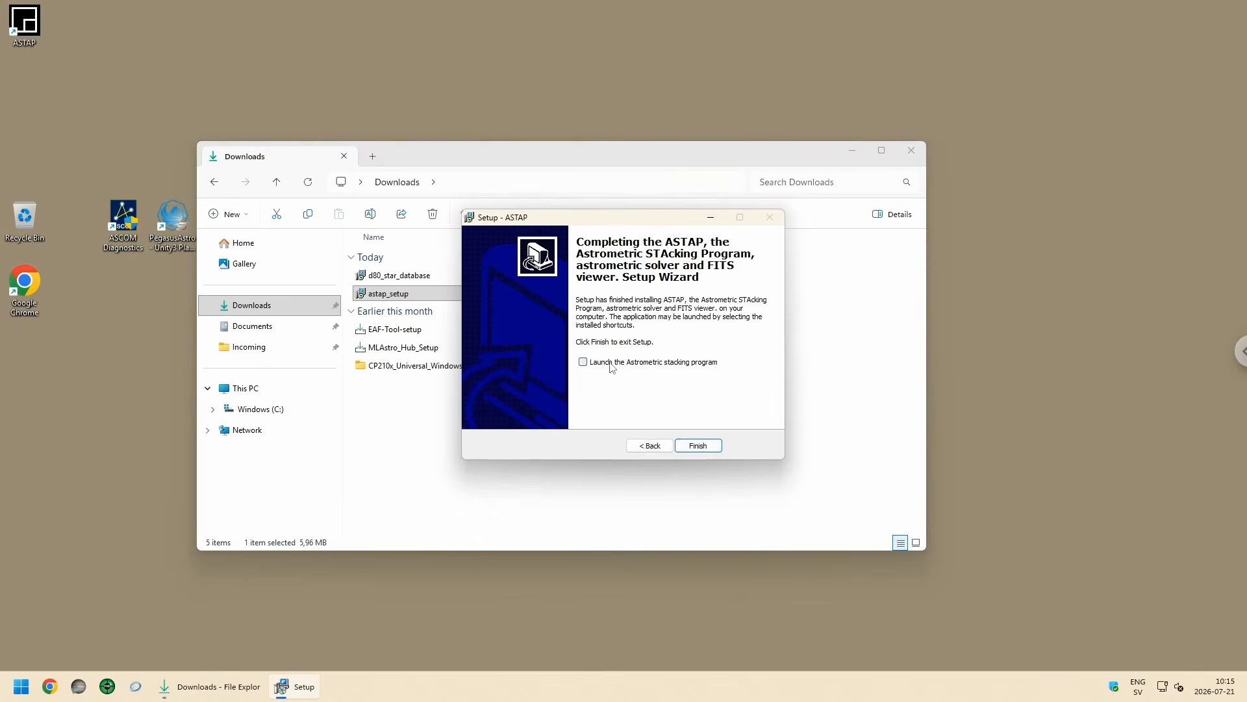
{"action": "left_click", "coordinate": [699, 446]}
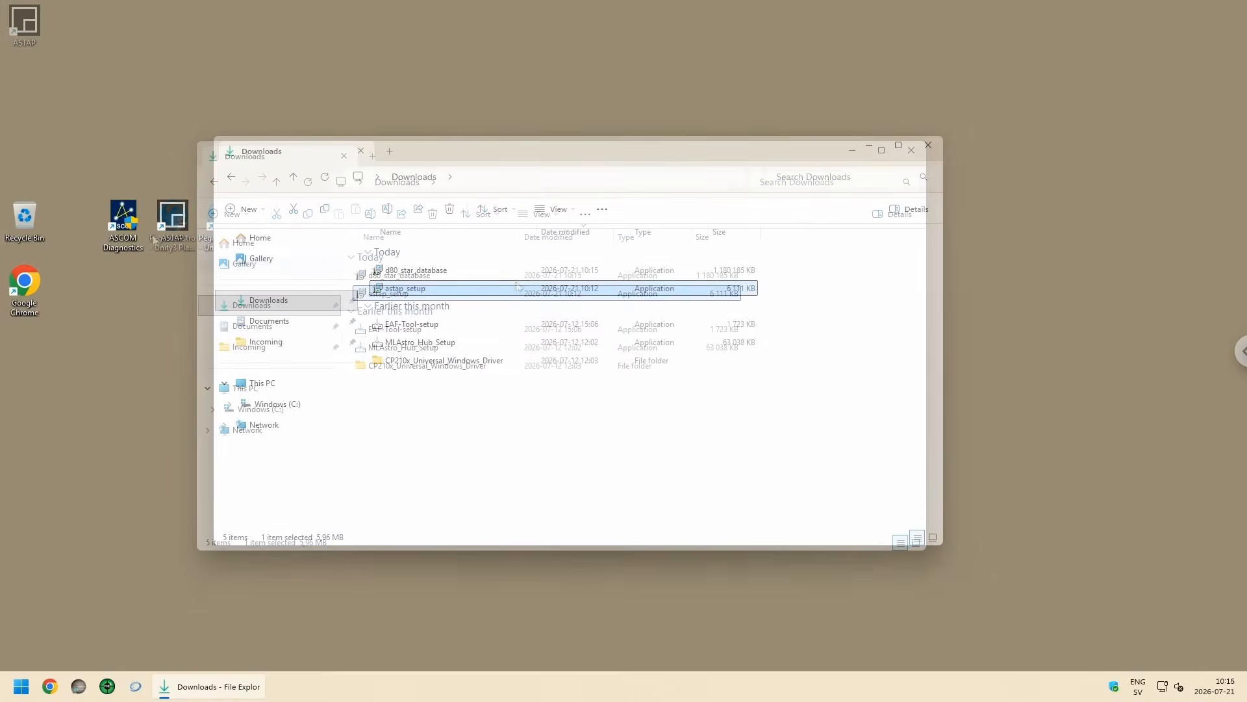
Step: Run the d80_star_database installer past SmartScreen, install the D80 database into C:\Program Files\astap, and close File Explorer
{"action": "double_click", "coordinate": [396, 271]}
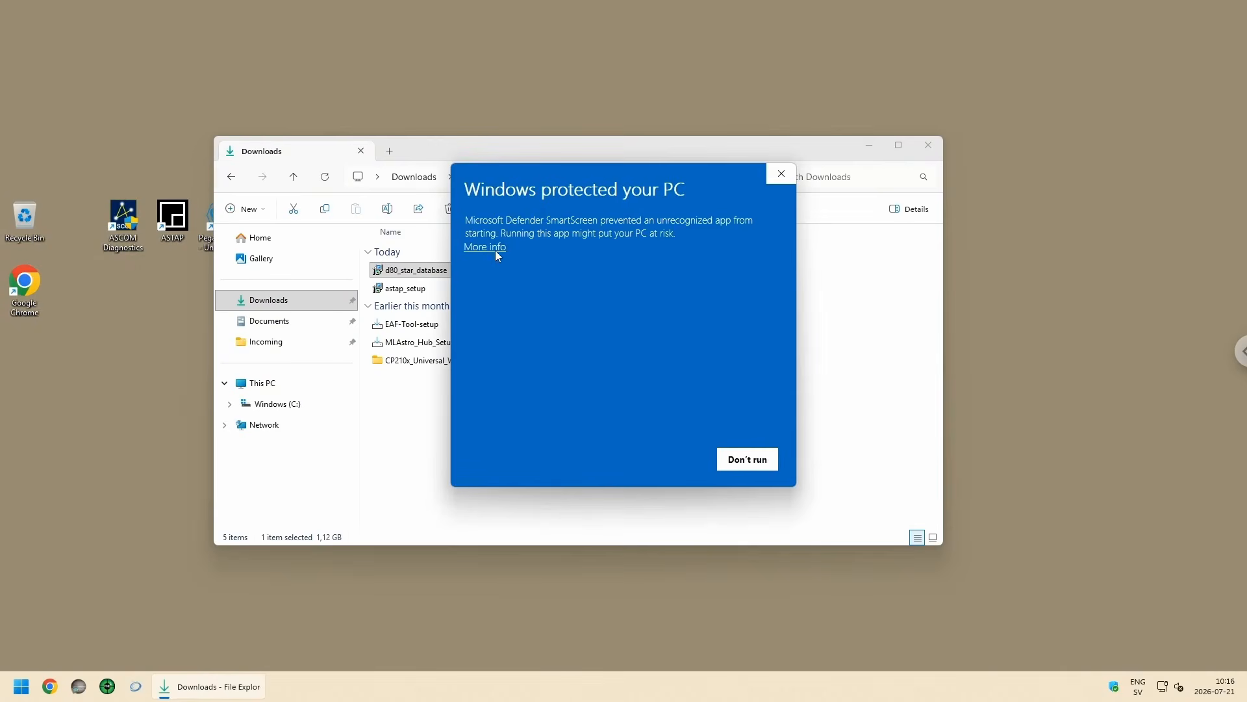
{"action": "left_click", "coordinate": [496, 252]}
{"action": "left_click", "coordinate": [653, 465]}
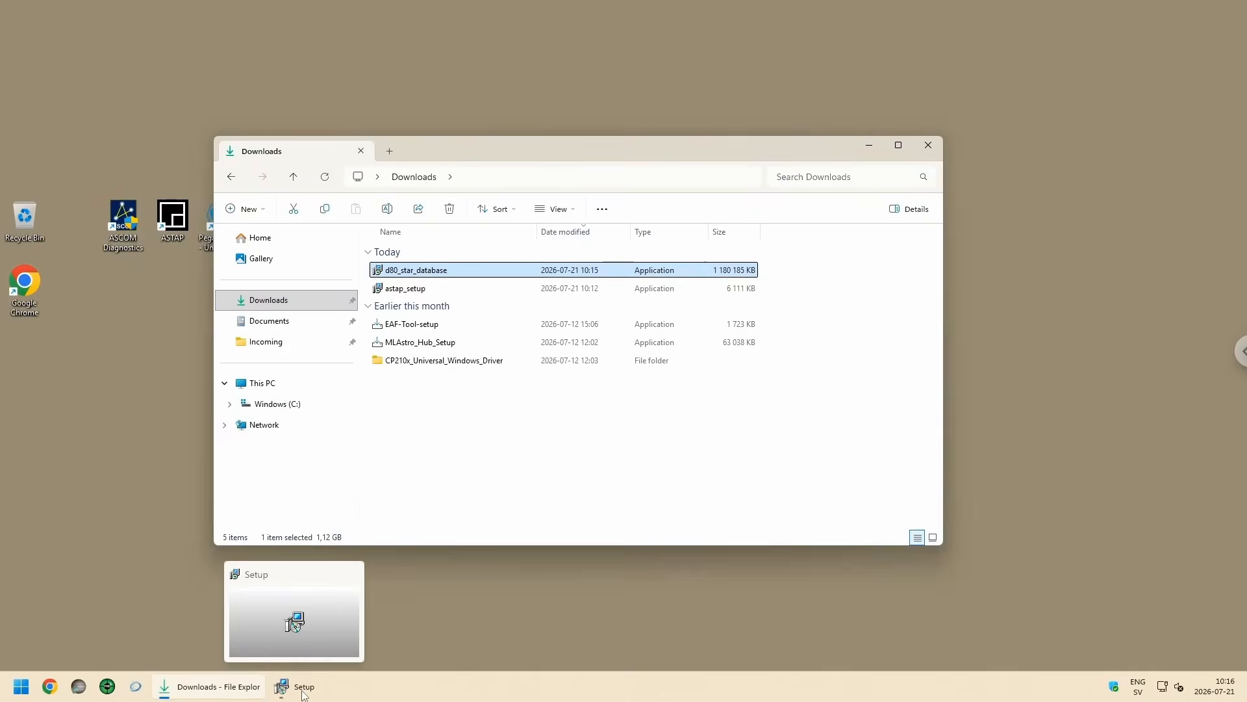
{"action": "left_click", "coordinate": [703, 447]}
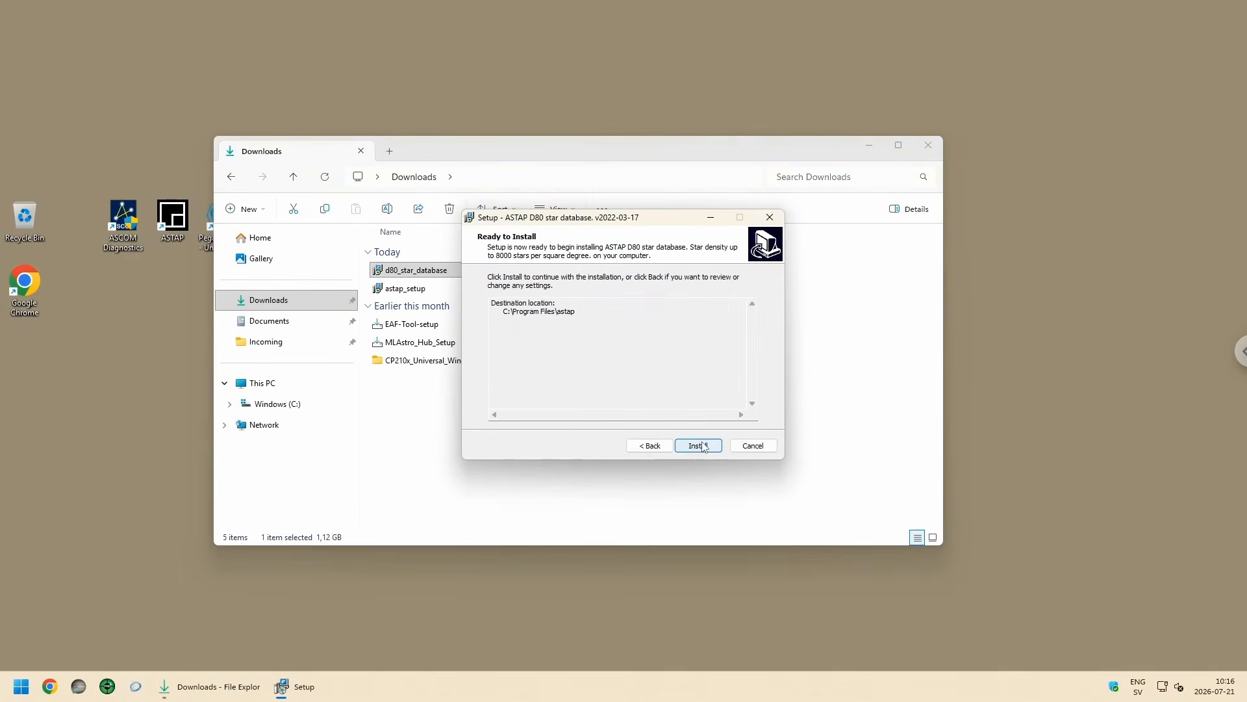
{"action": "left_click", "coordinate": [703, 447]}
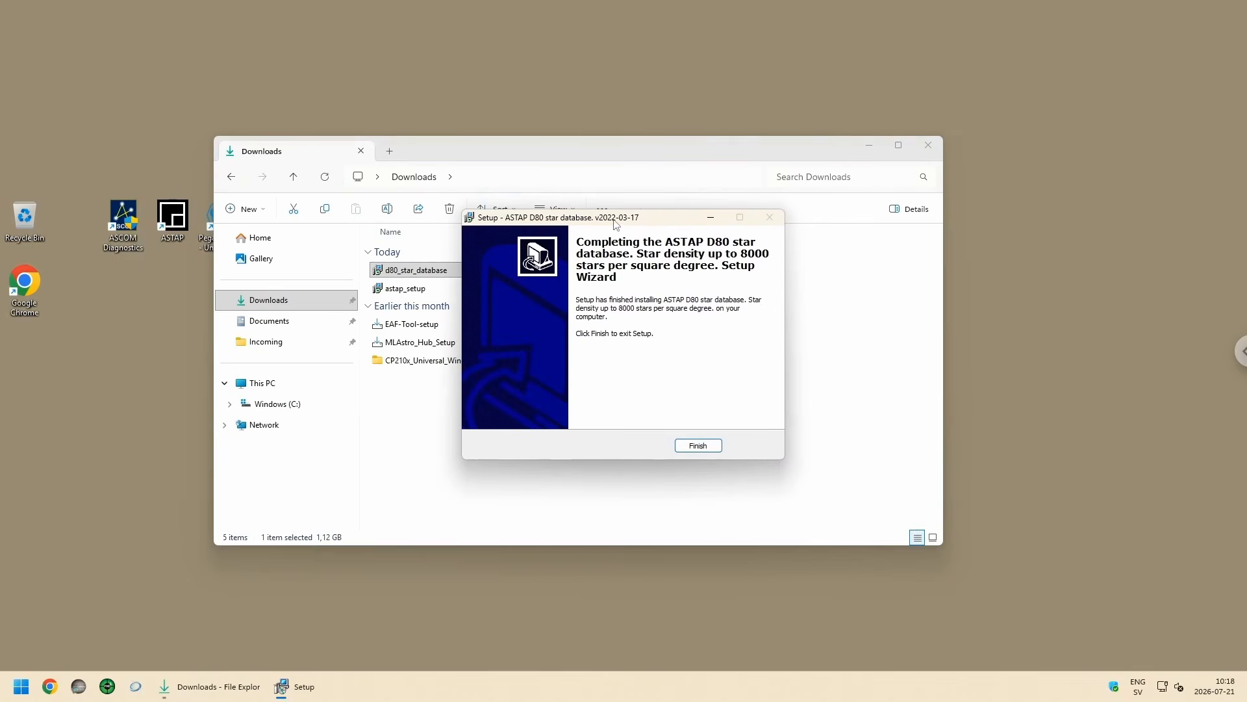
{"action": "left_click_drag", "start_coordinate": [617, 224], "coordinate": [562, 222]}
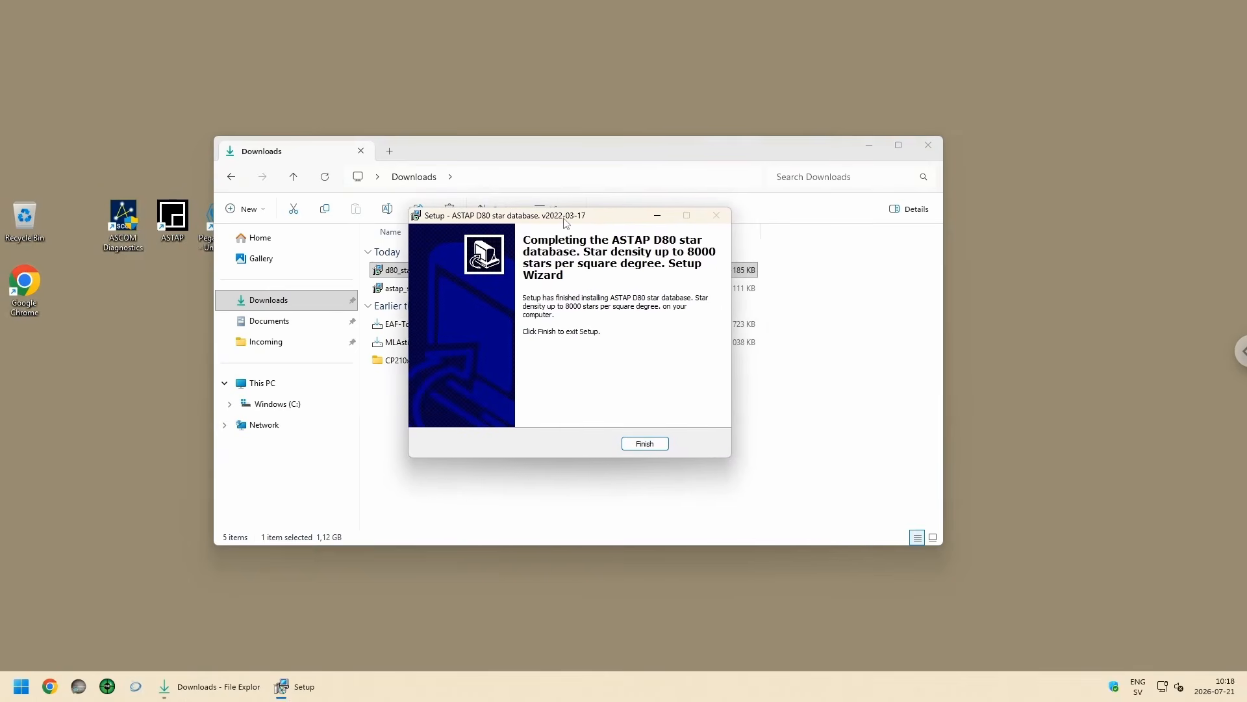
{"action": "left_click", "coordinate": [643, 443]}
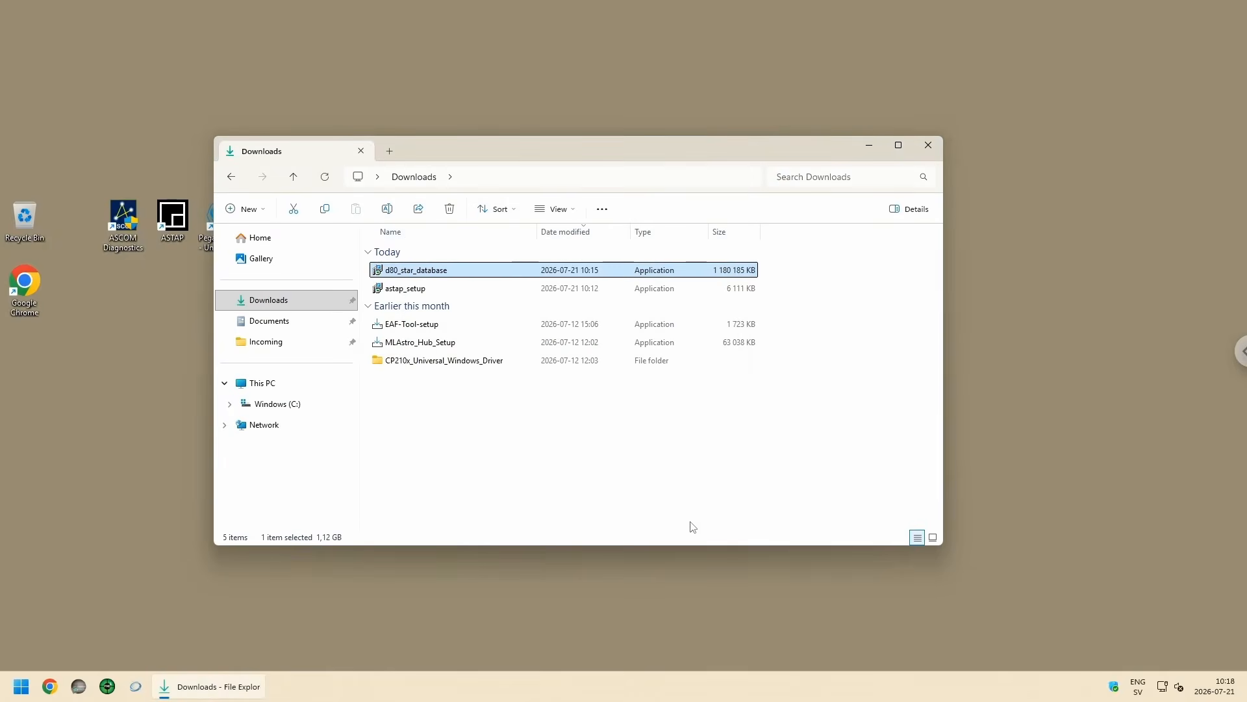
{"action": "left_click", "coordinate": [929, 149]}
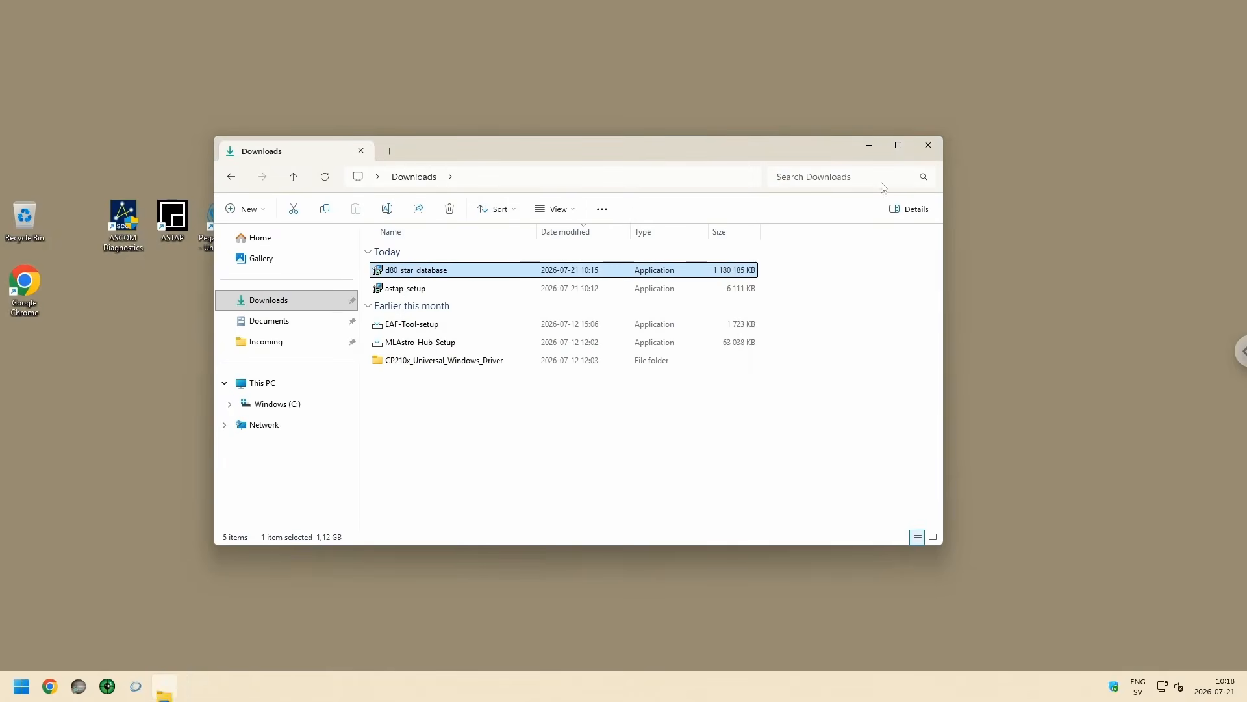
Step: Switch to N.I.N.A., open its plate solving options, and choose ASTAP as both the plate solver and the blind solver
{"action": "double_click", "coordinate": [320, 217]}
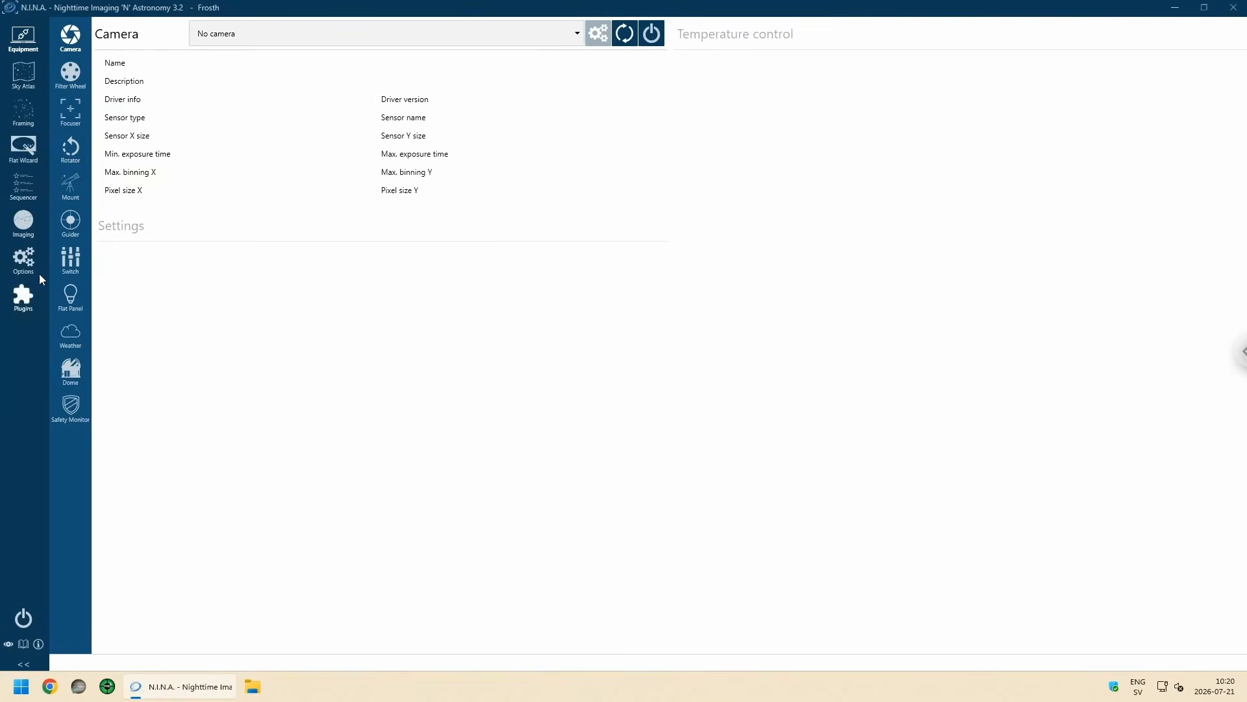
{"action": "left_click", "coordinate": [24, 265]}
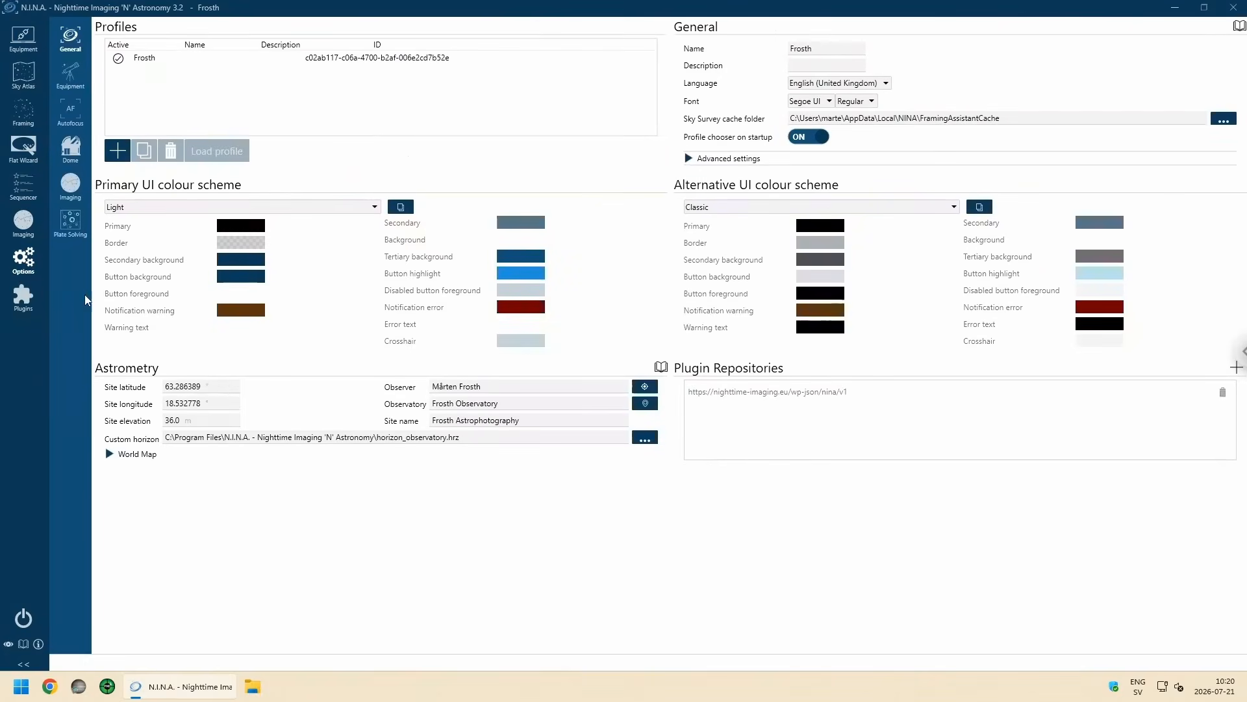
{"action": "left_click", "coordinate": [76, 227]}
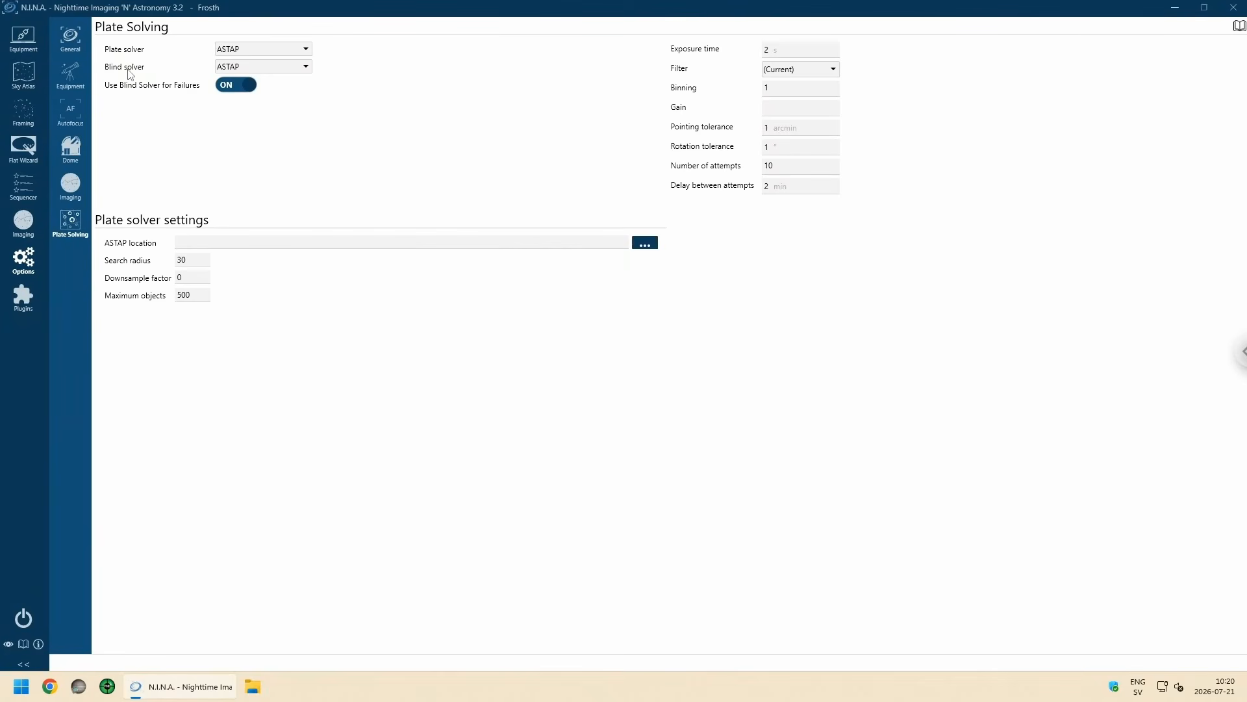
{"action": "left_click", "coordinate": [304, 50]}
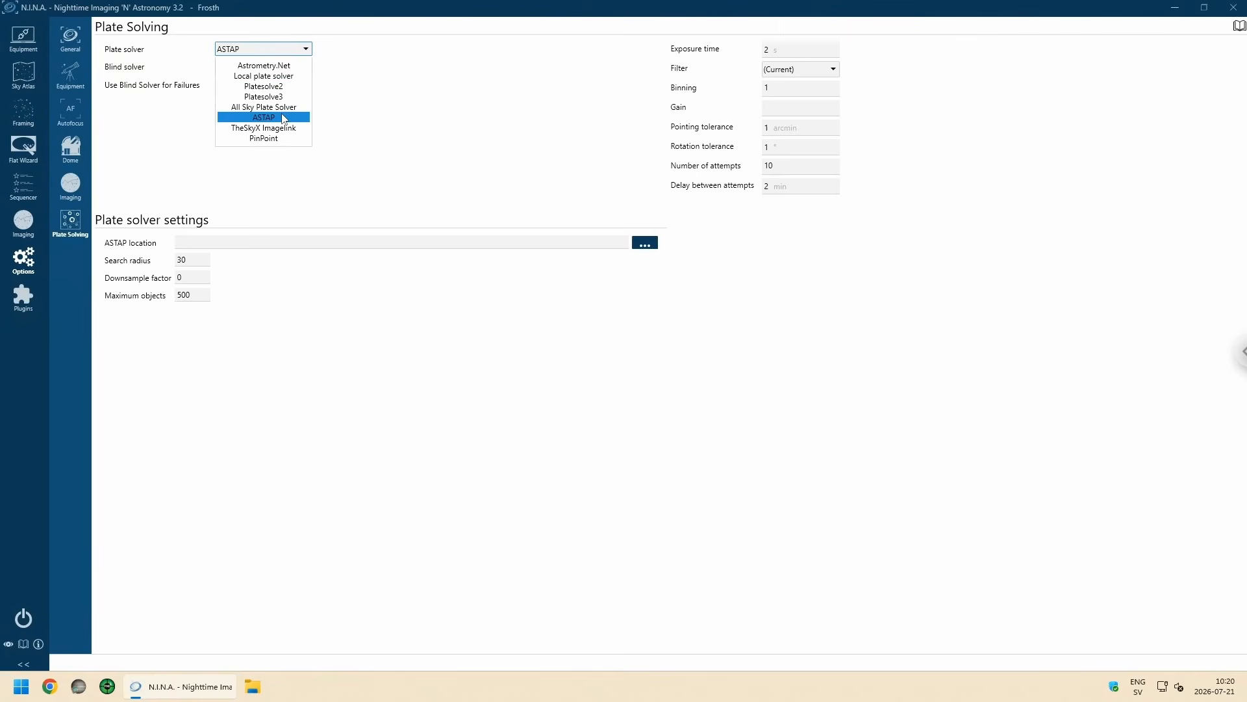
{"action": "left_click", "coordinate": [284, 117]}
{"action": "left_click", "coordinate": [303, 67]}
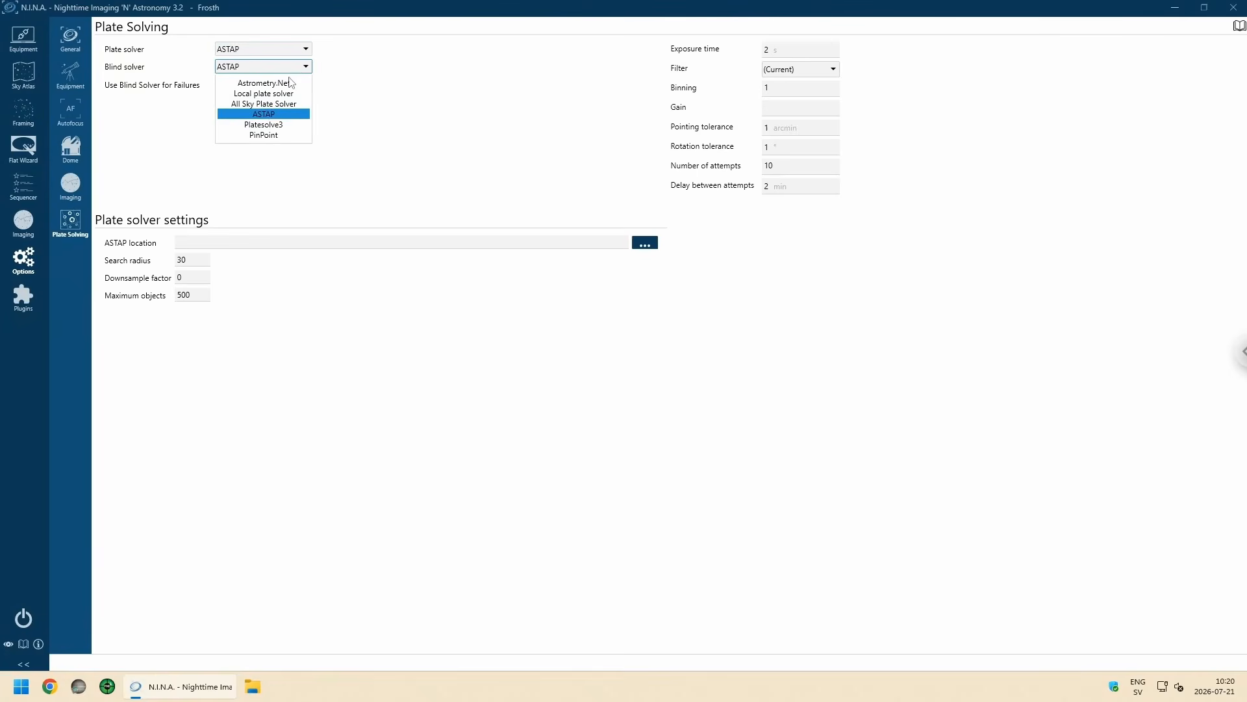
{"action": "left_click", "coordinate": [270, 117]}
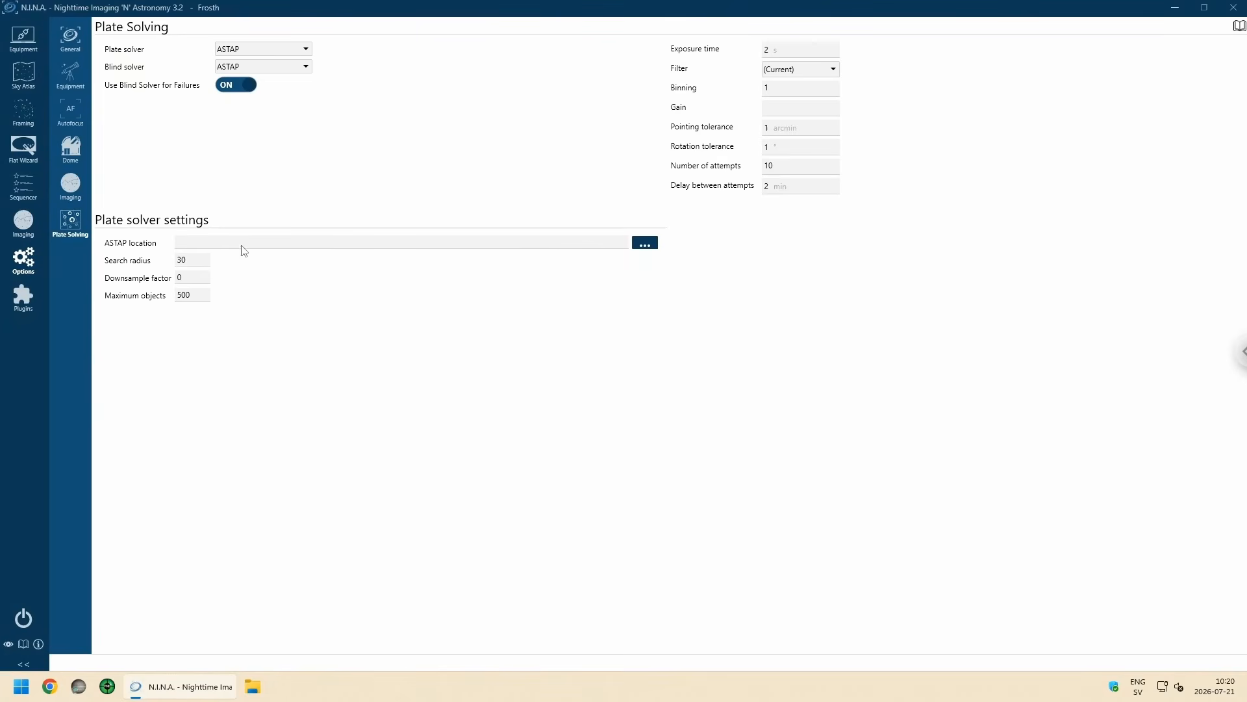
Step: Set the ASTAP location to the astap application in C:\Program Files\astap
{"action": "left_click", "coordinate": [638, 246]}
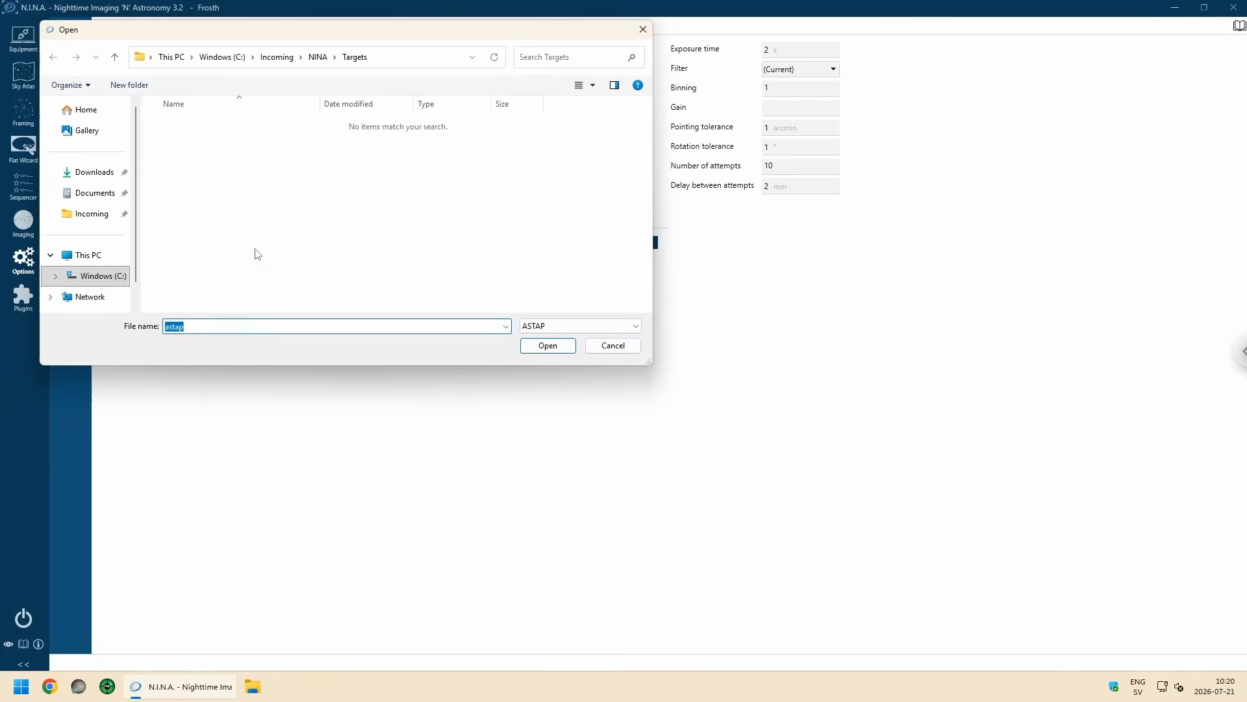
{"action": "left_click", "coordinate": [97, 277]}
{"action": "double_click", "coordinate": [217, 201]}
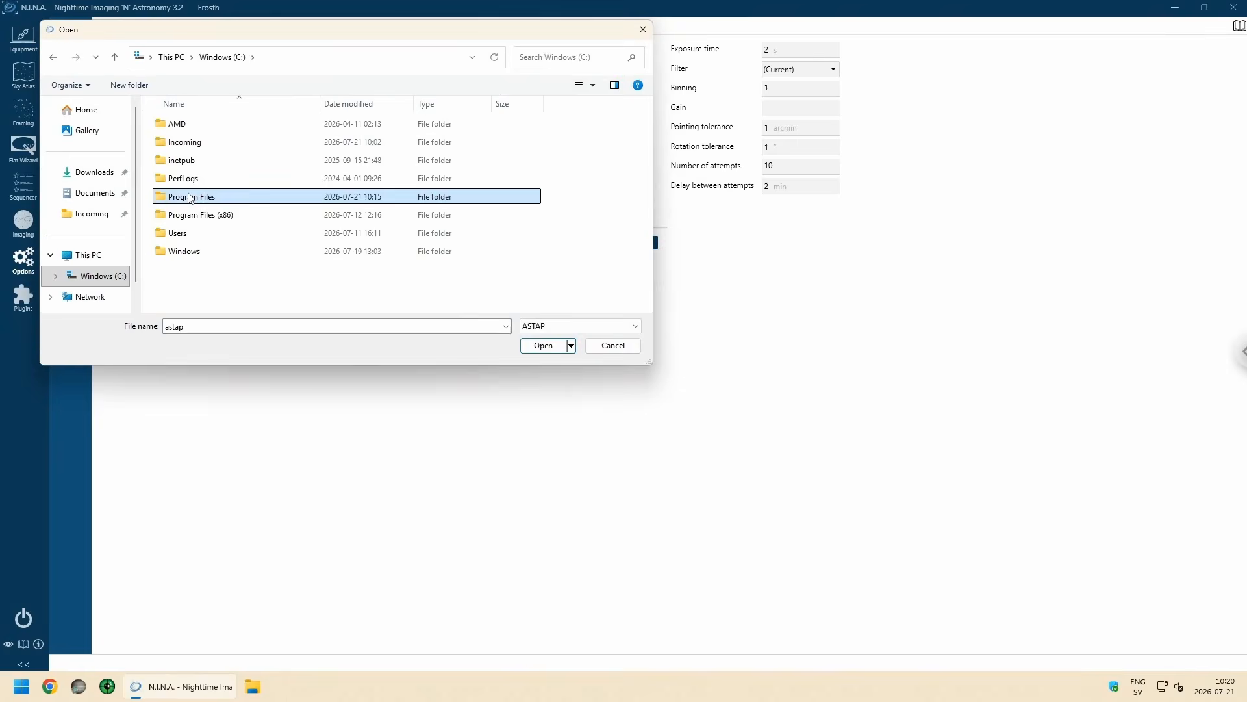
{"action": "left_click_drag", "start_coordinate": [300, 37], "coordinate": [351, 51]}
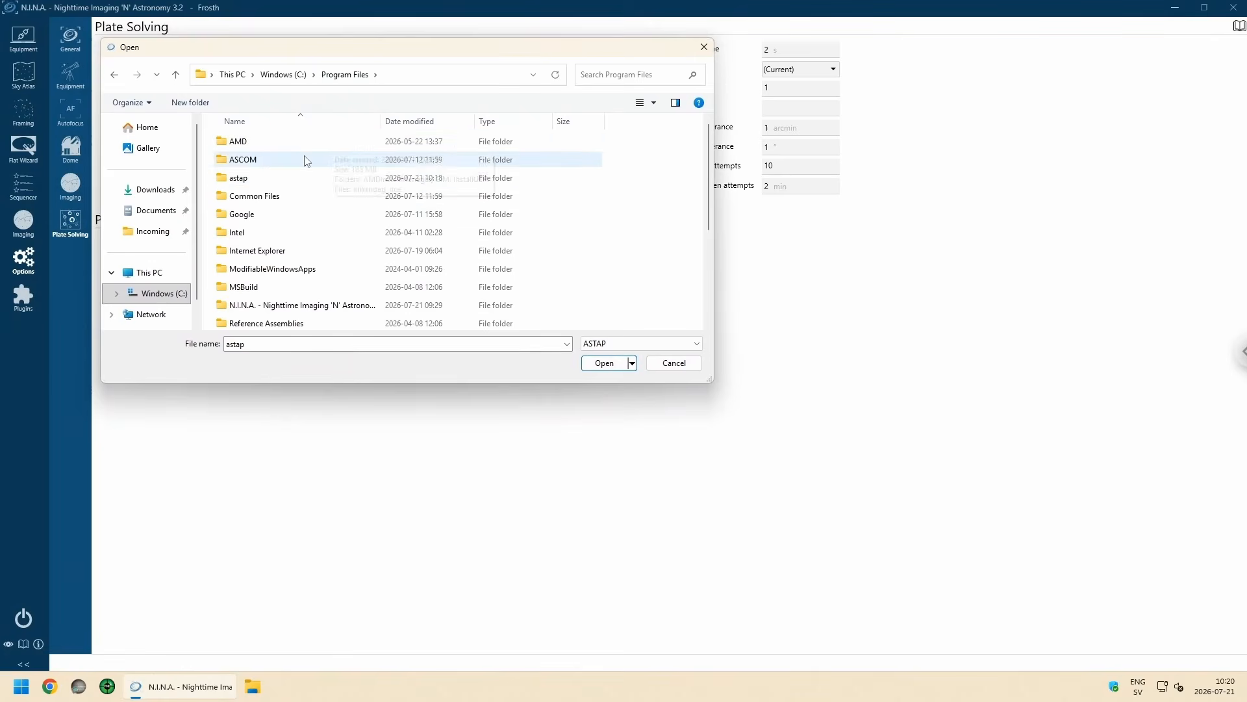
{"action": "double_click", "coordinate": [254, 178]}
{"action": "left_click", "coordinate": [250, 144]}
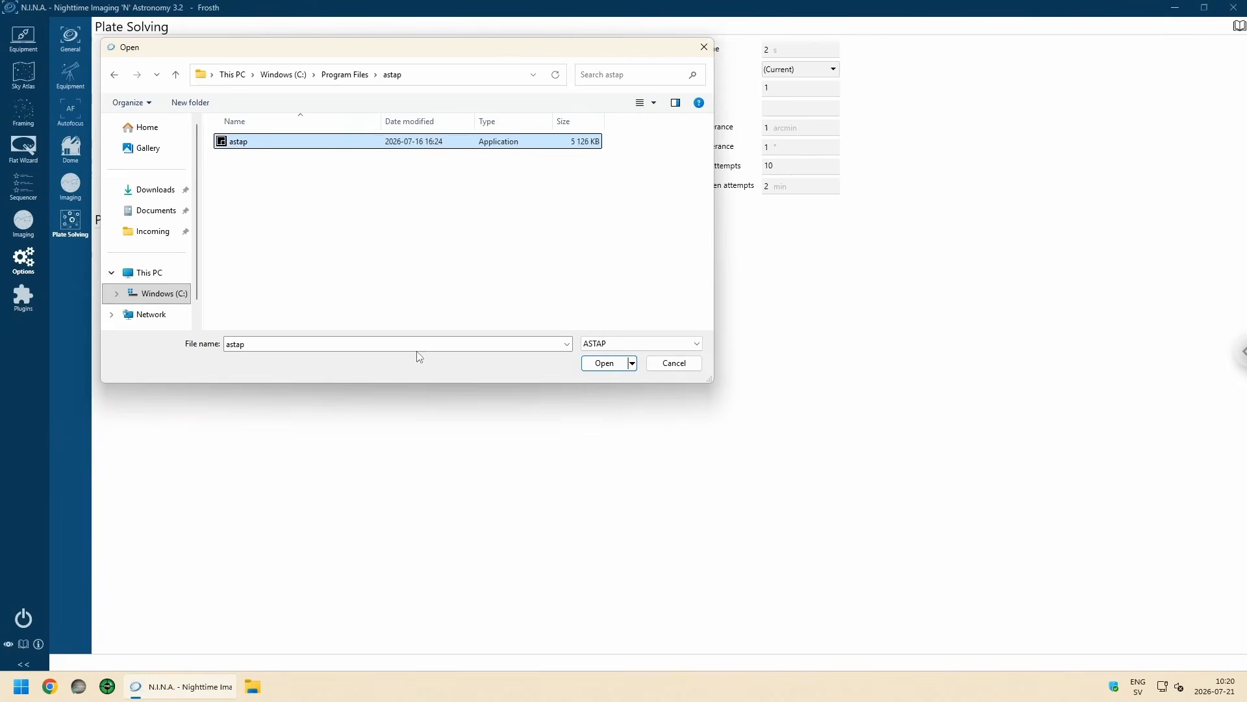
{"action": "left_click", "coordinate": [603, 365]}
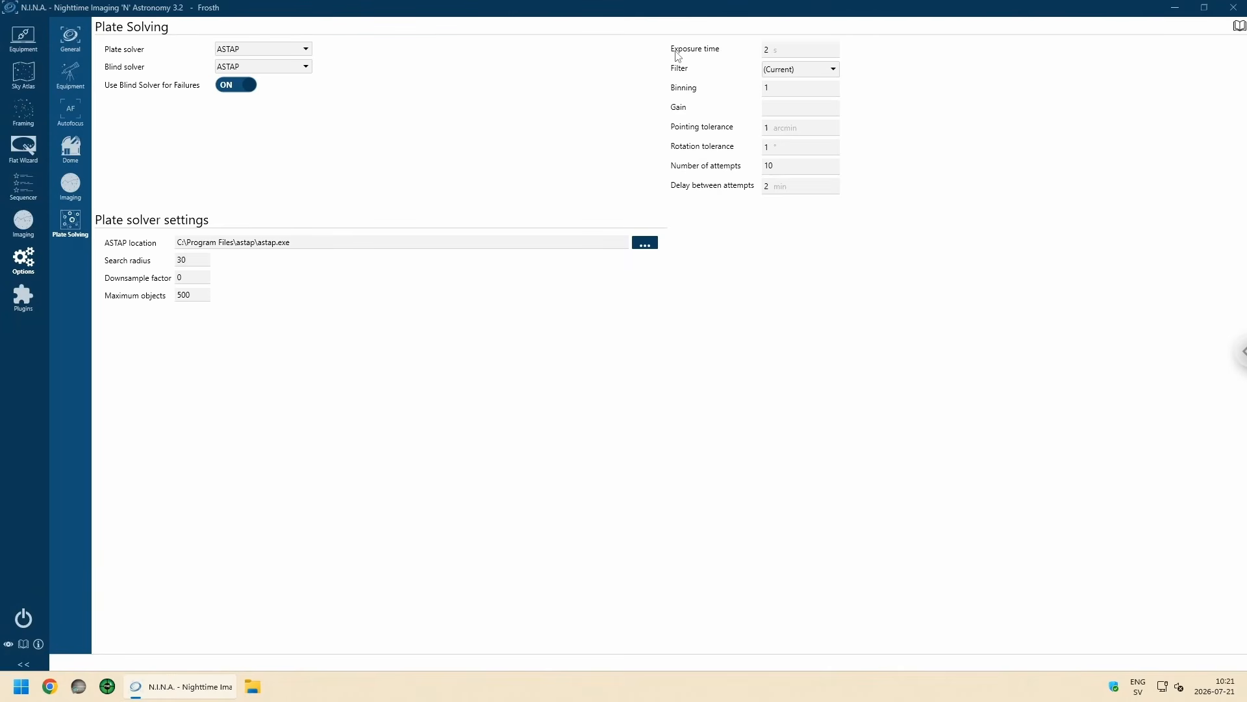
Step: Set the plate solving exposure time to 6 seconds and the gain to 125
{"action": "left_click", "coordinate": [788, 54]}
{"action": "type", "text": "6"}
{"action": "left_click", "coordinate": [785, 111]}
{"action": "type", "text": "125"}
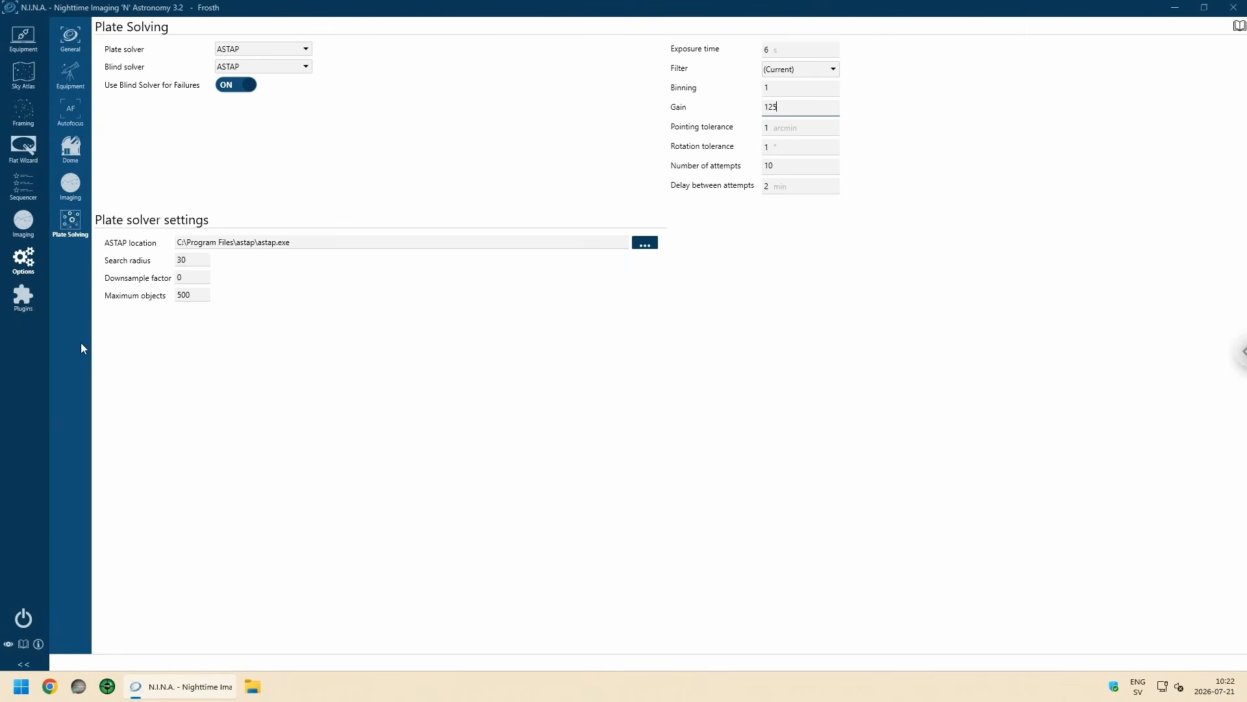
Step: Open the framing assistant and choose HIPS 2 FITS Sky Survey as the image source
{"action": "left_click", "coordinate": [21, 119]}
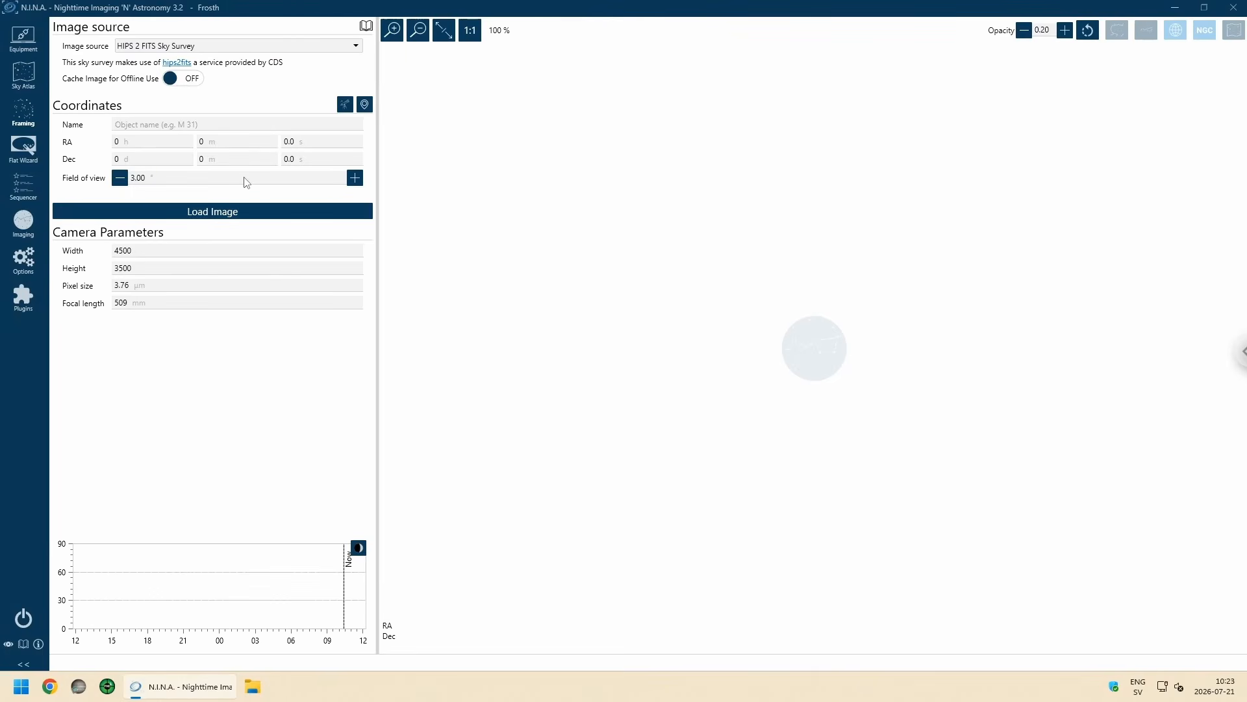
{"action": "left_click", "coordinate": [339, 49]}
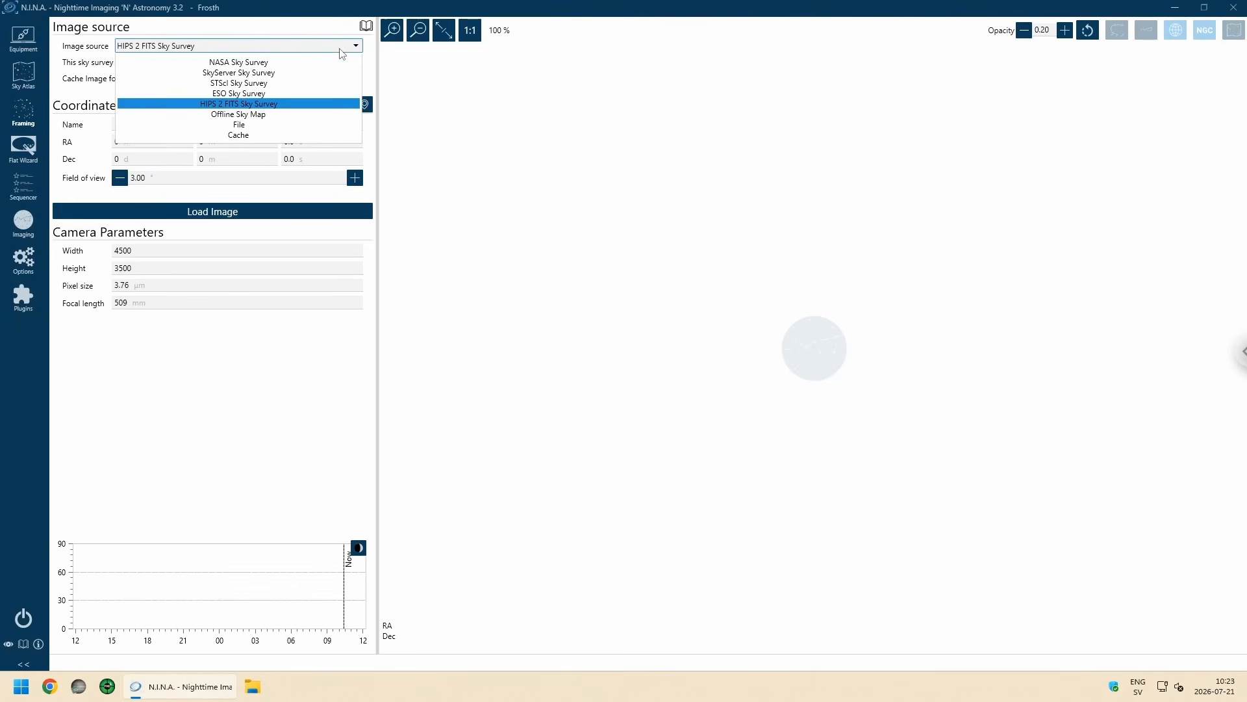
{"action": "left_click", "coordinate": [283, 104]}
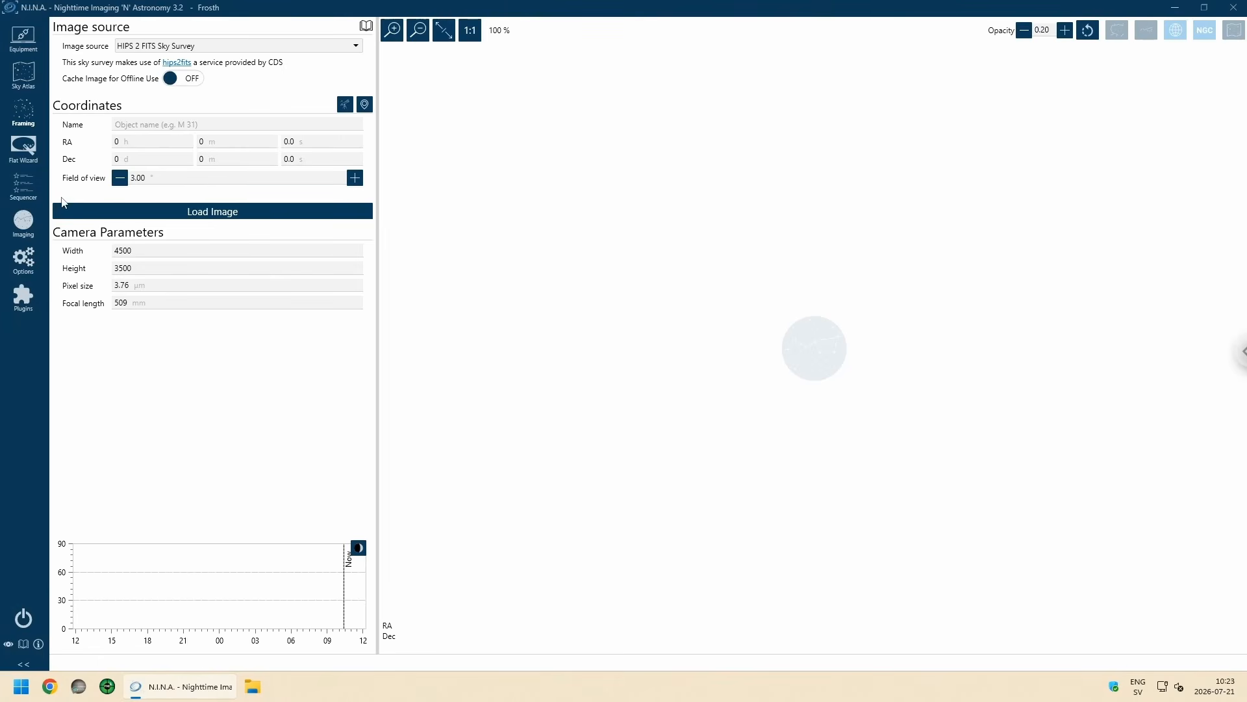
Step: Set the framing camera parameters to a width of 6252 and a height of 4176
{"action": "double_click", "coordinate": [162, 255]}
{"action": "left_click", "coordinate": [152, 253]}
{"action": "double_click", "coordinate": [143, 253]}
{"action": "type", "text": "6252"}
{"action": "double_click", "coordinate": [126, 273]}
{"action": "type", "text": "4176"}
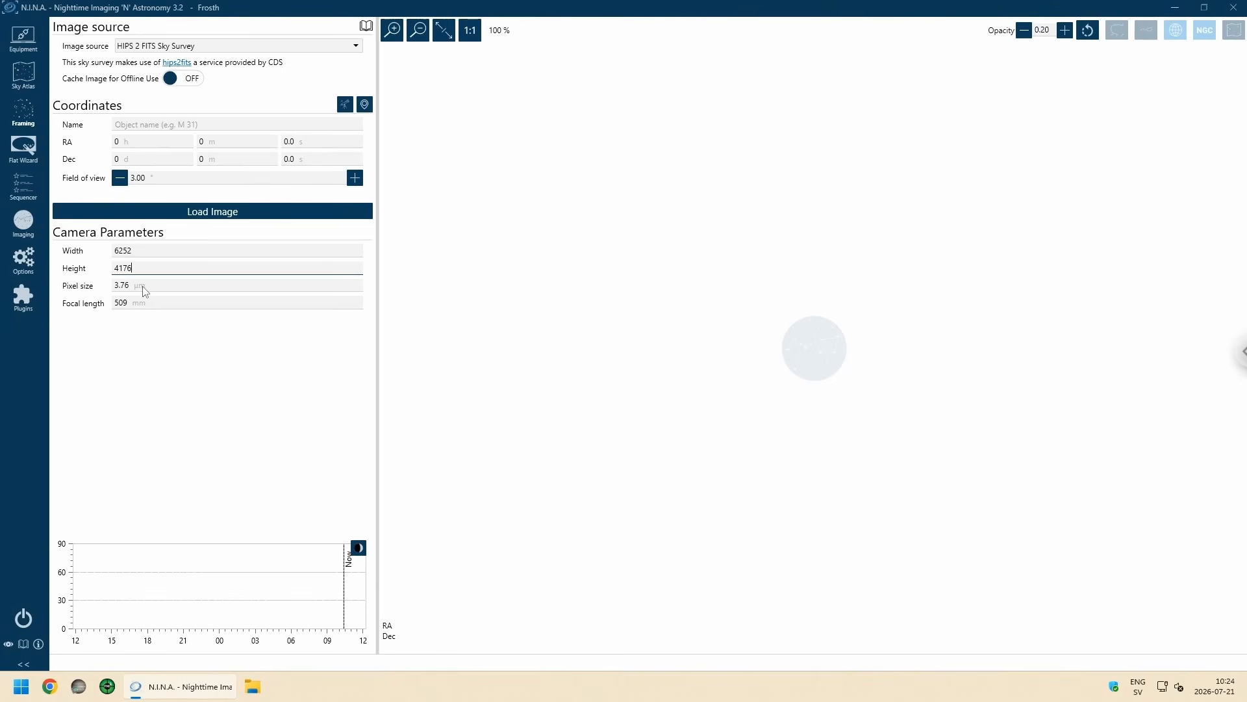
{"action": "left_click", "coordinate": [152, 374]}
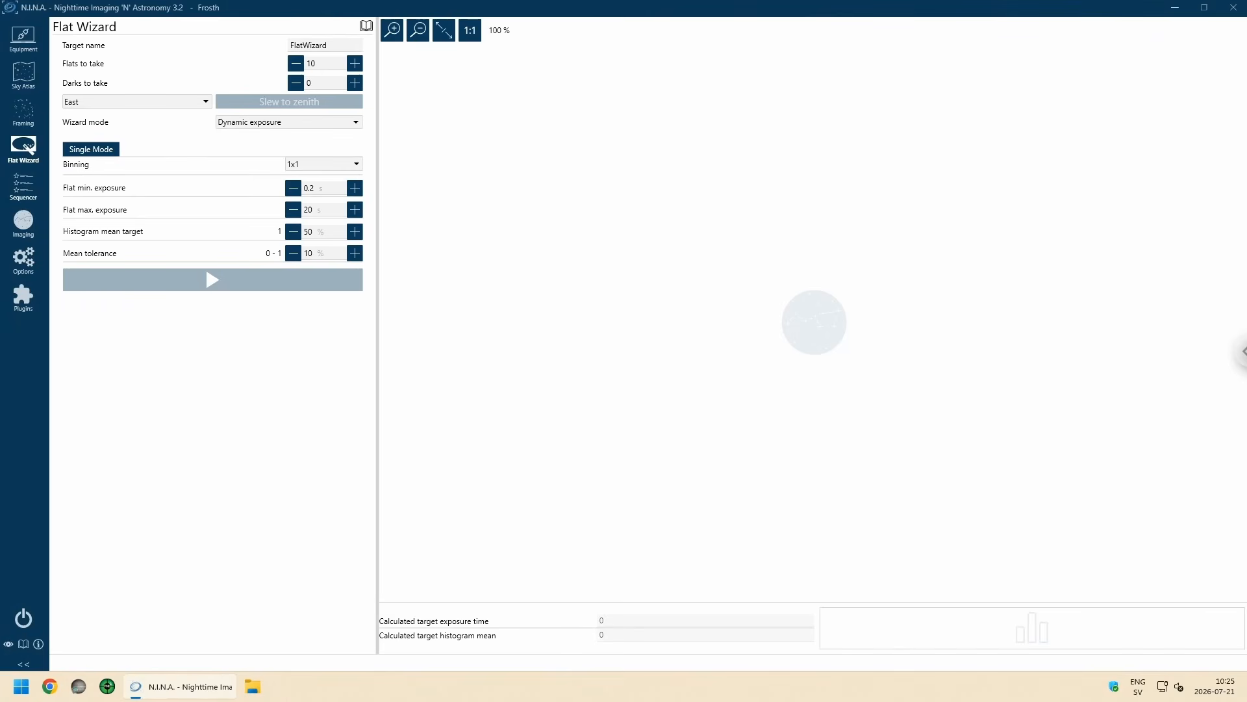
Step: Set the flat wizard mode to Dynamic brightness, enter the number of flats to take, and set the darks to take to 40
{"action": "left_click", "coordinate": [245, 124]}
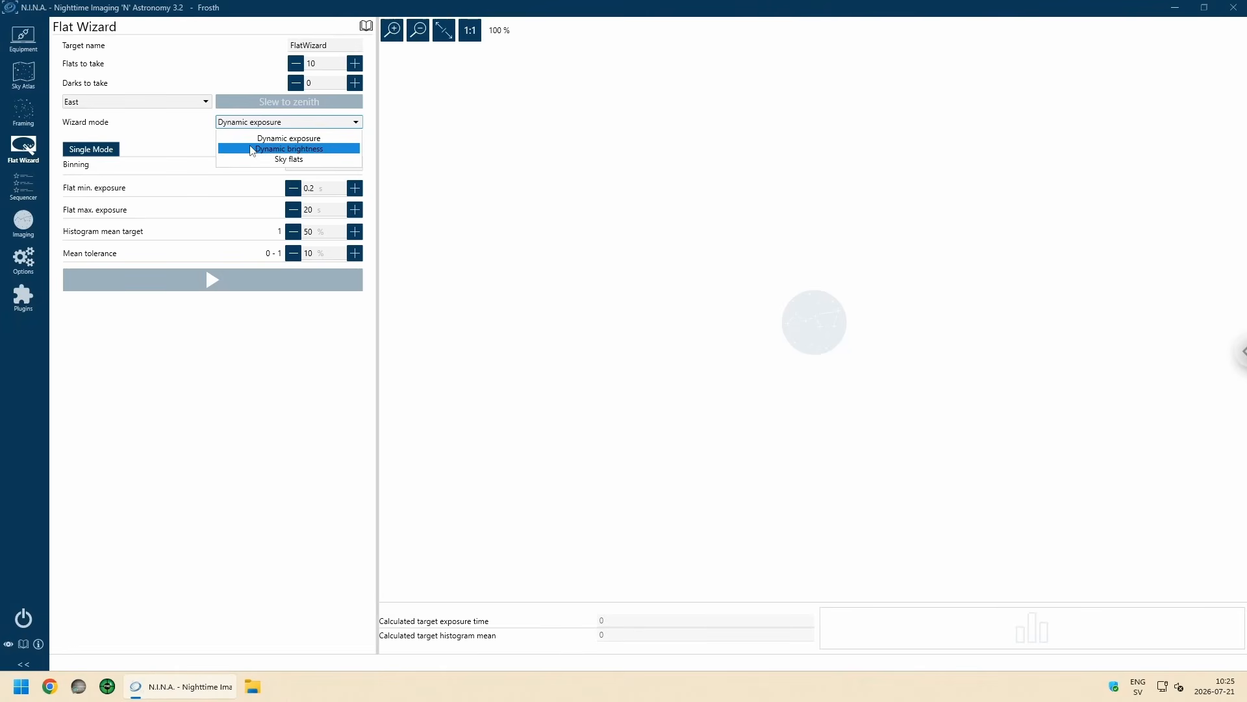
{"action": "left_click", "coordinate": [253, 150]}
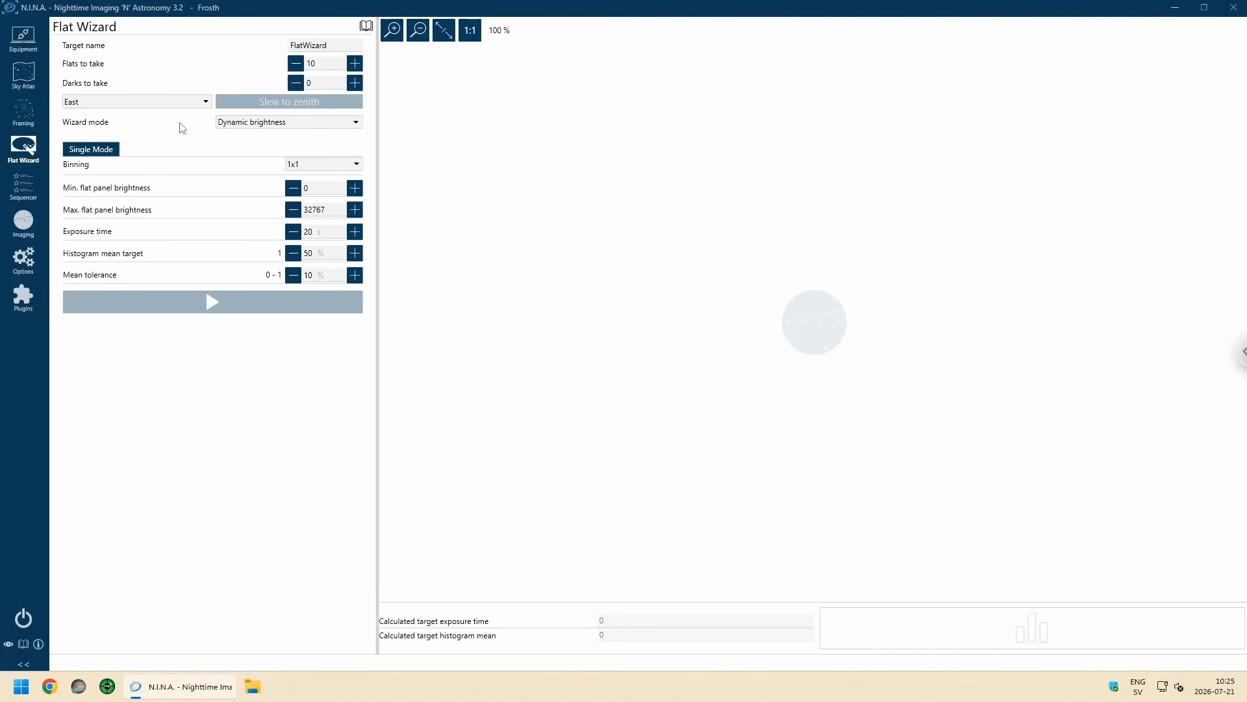
{"action": "double_click", "coordinate": [320, 69]}
{"action": "type", "text": "4"}
{"action": "double_click", "coordinate": [321, 85]}
{"action": "type", "text": "40"}
{"action": "left_click", "coordinate": [513, 97]}
{"action": "left_click", "coordinate": [341, 49]}
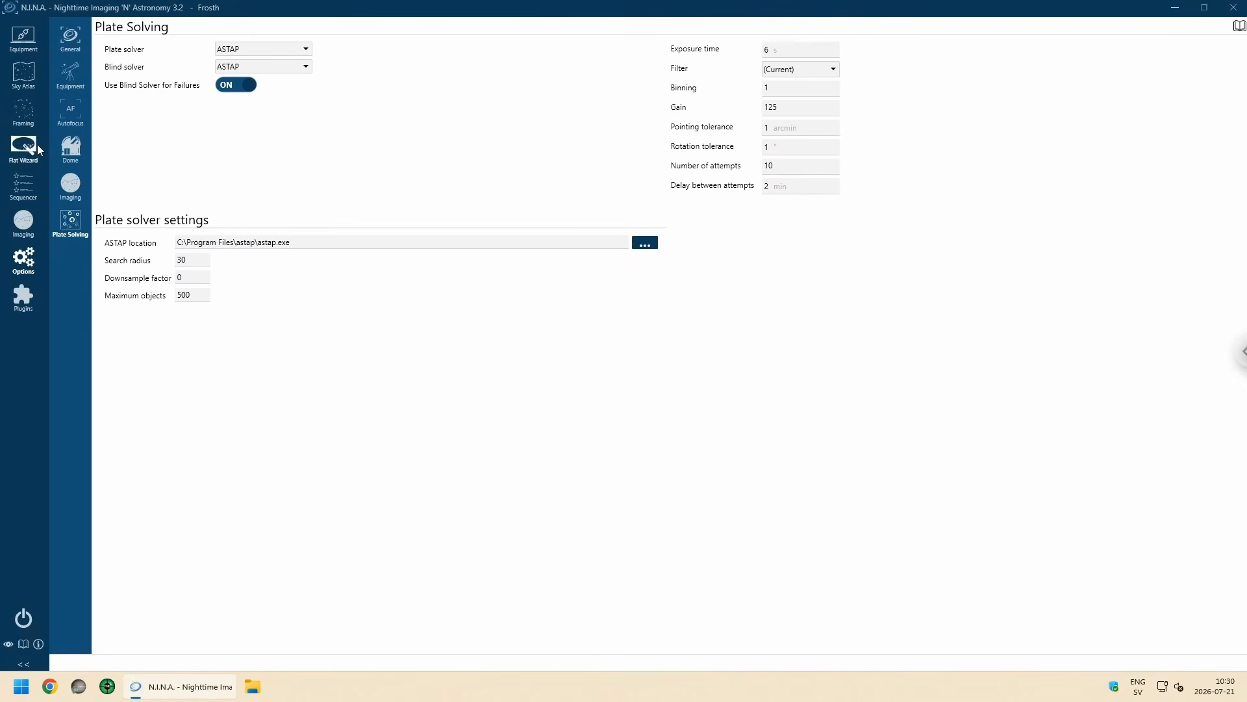
Step: Open the sequencer and expand the target's Autofocus and Target Options sections
{"action": "left_click", "coordinate": [24, 189]}
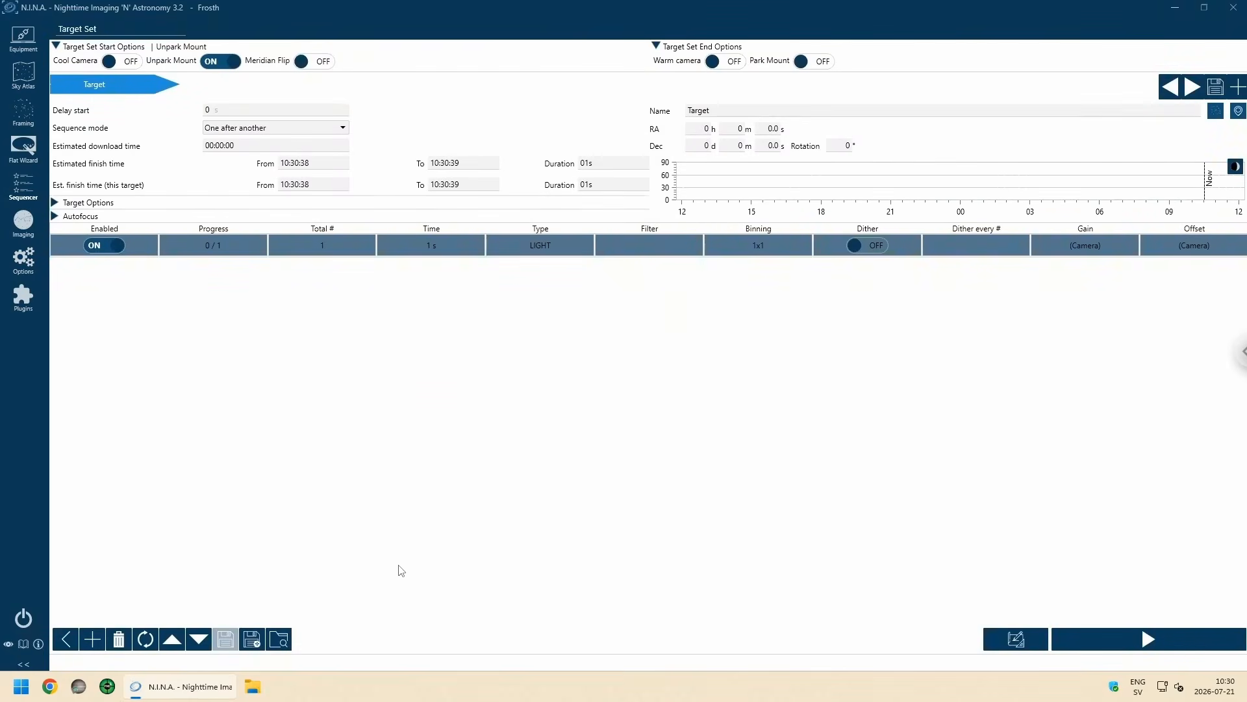
{"action": "left_click", "coordinate": [55, 216]}
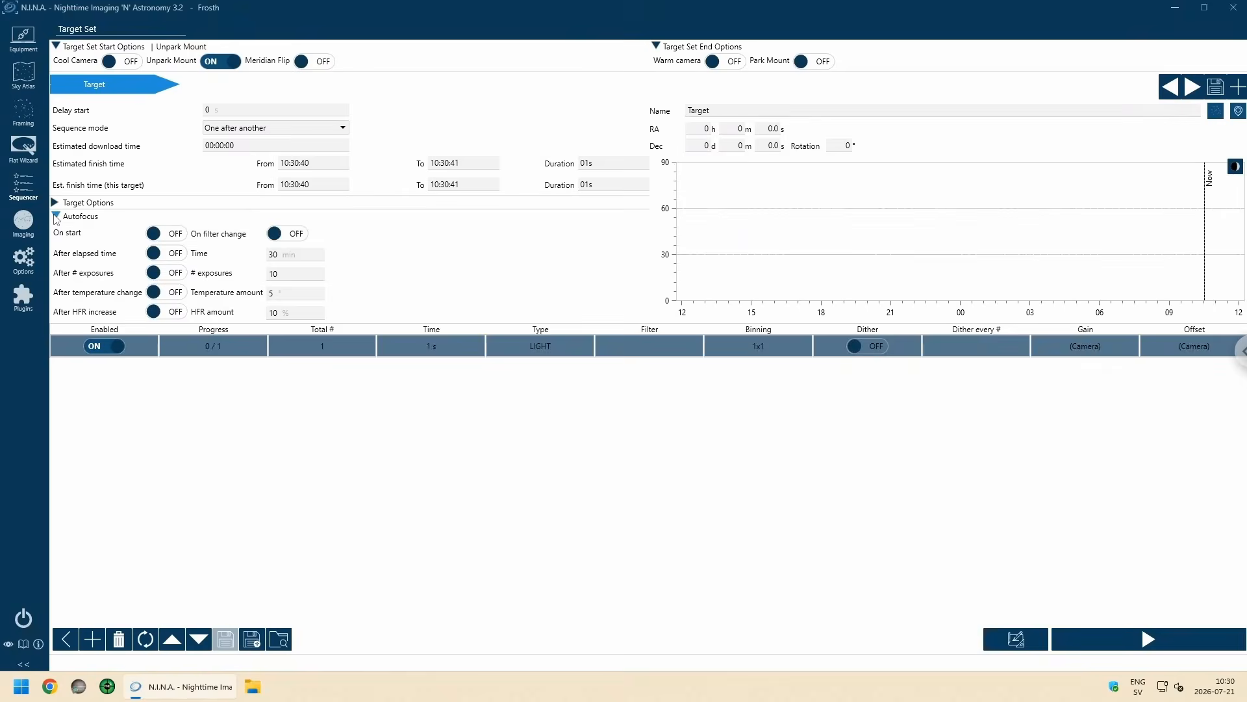
{"action": "left_click", "coordinate": [55, 202]}
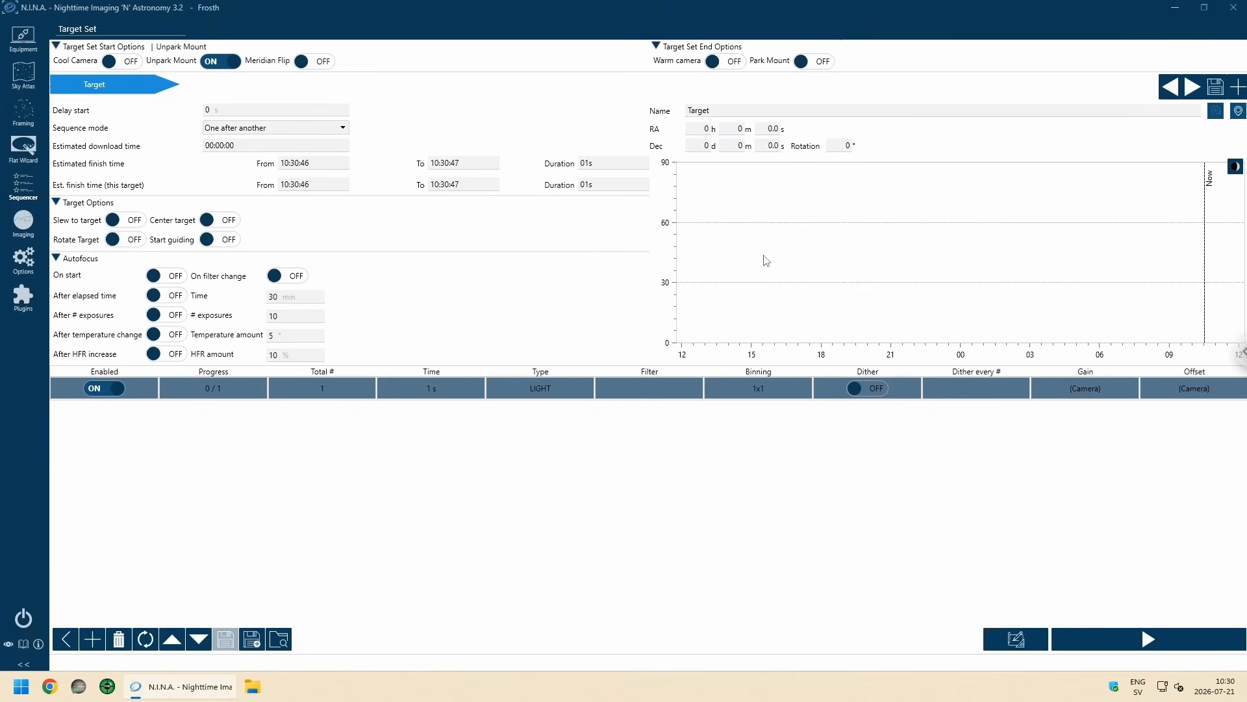
Step: Set the sequence target's right ascension to 14 h 45 m
{"action": "left_click", "coordinate": [707, 131]}
{"action": "type", "text": "14"}
{"action": "key", "text": "Tab"}
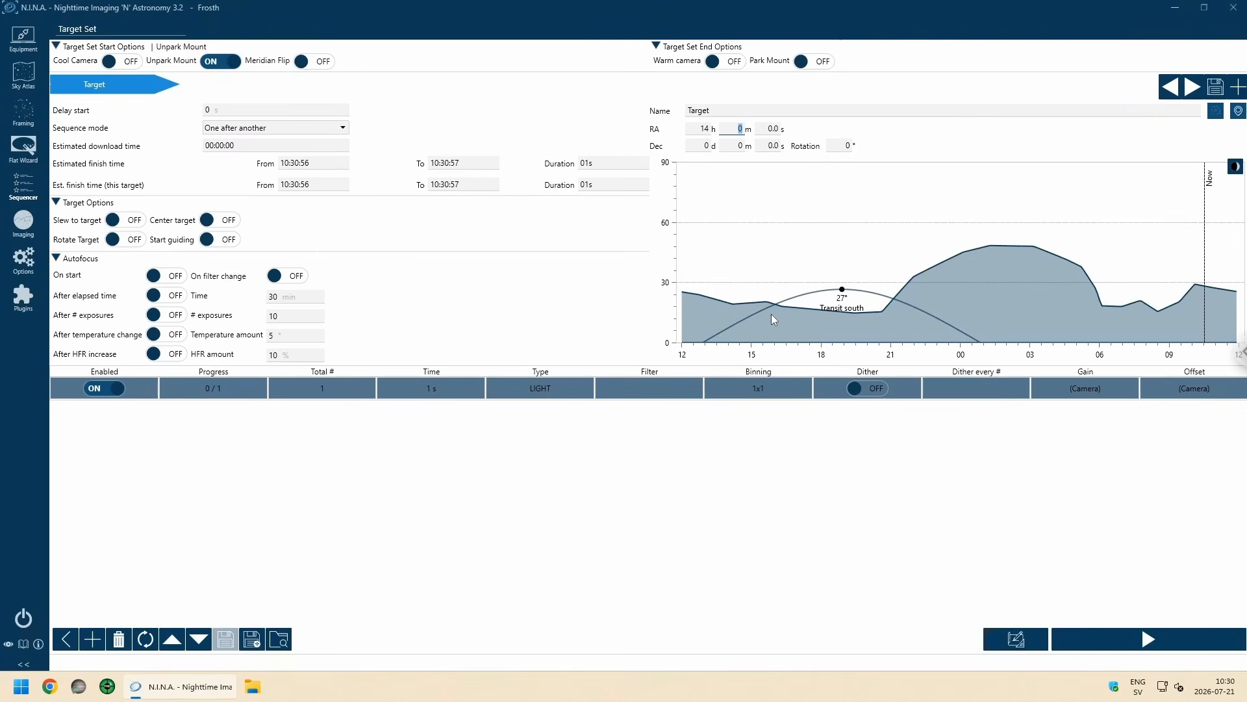
{"action": "type", "text": "45"}
{"action": "key", "text": "Tab"}
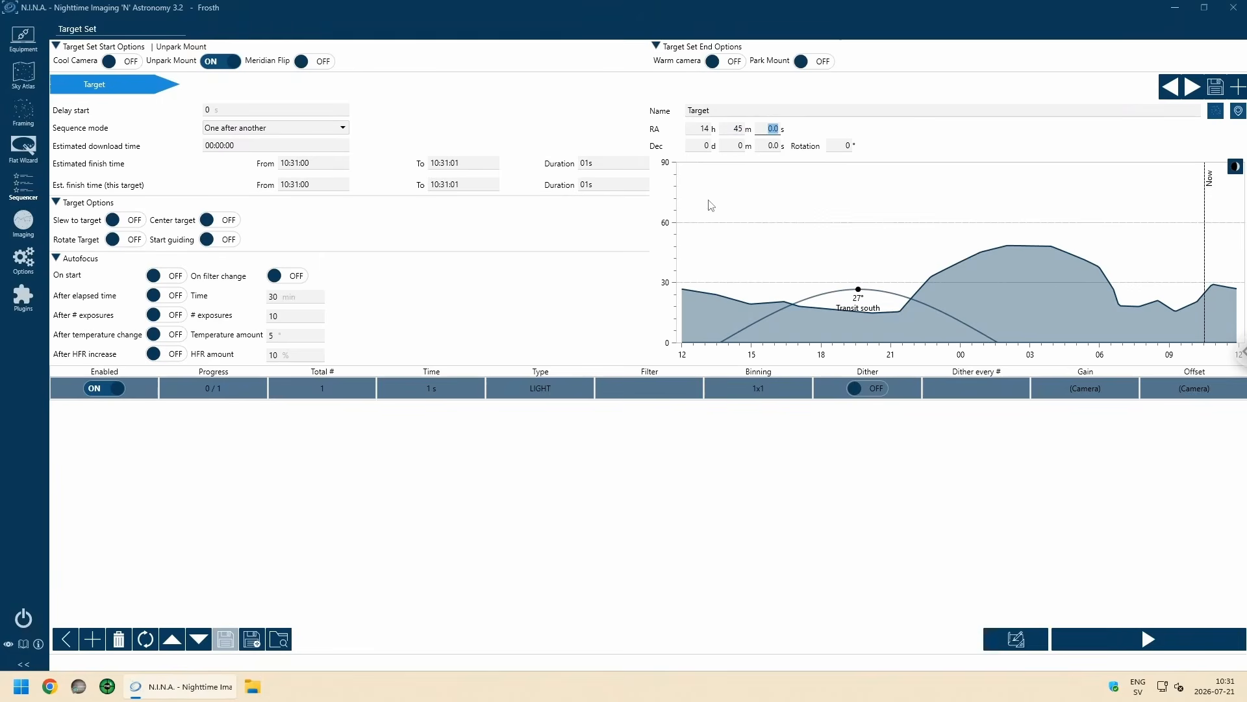
Step: Turn on the moon curve in the target's altitude chart and set the declination to 12 degrees
{"action": "left_click", "coordinate": [1237, 167]}
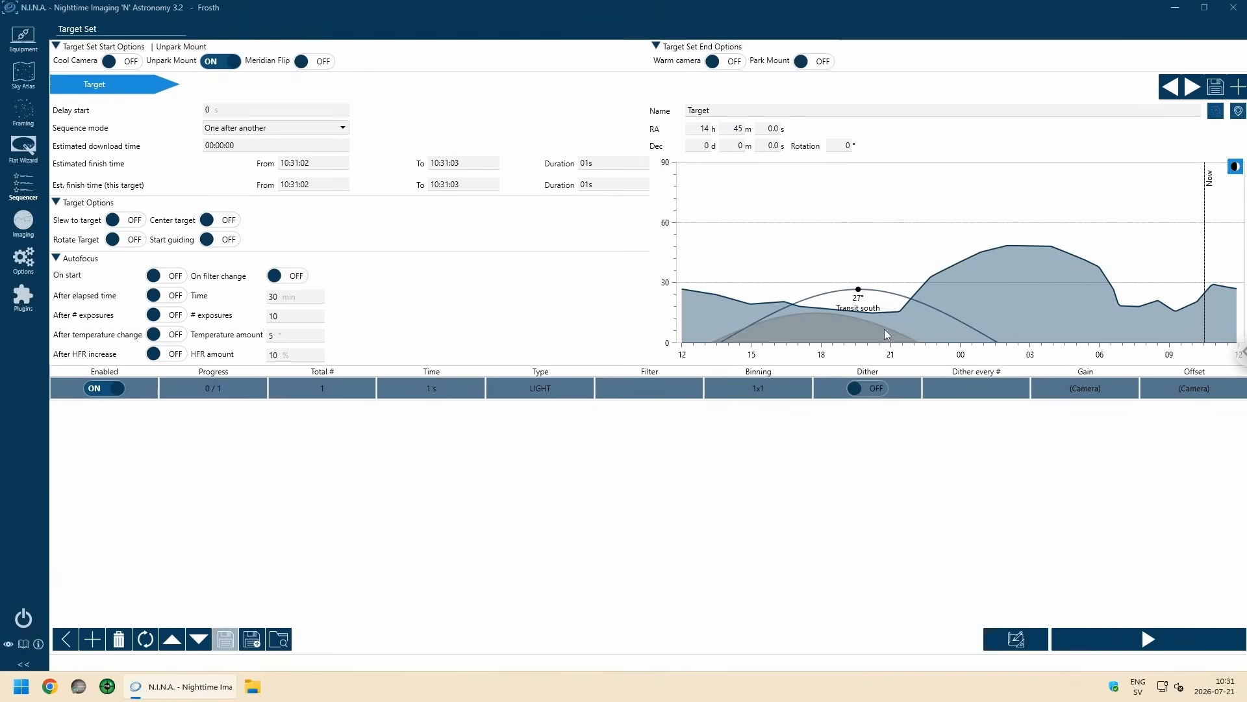
{"action": "left_click", "coordinate": [1237, 167]}
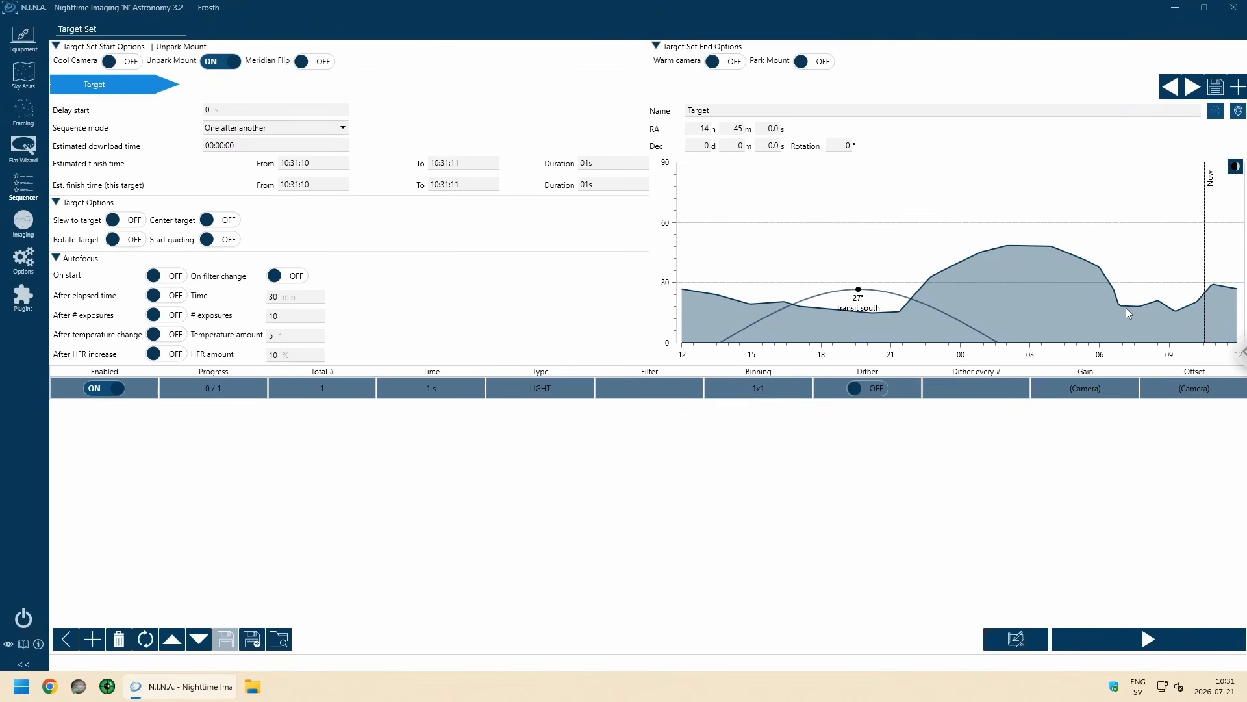
{"action": "left_click", "coordinate": [1235, 167]}
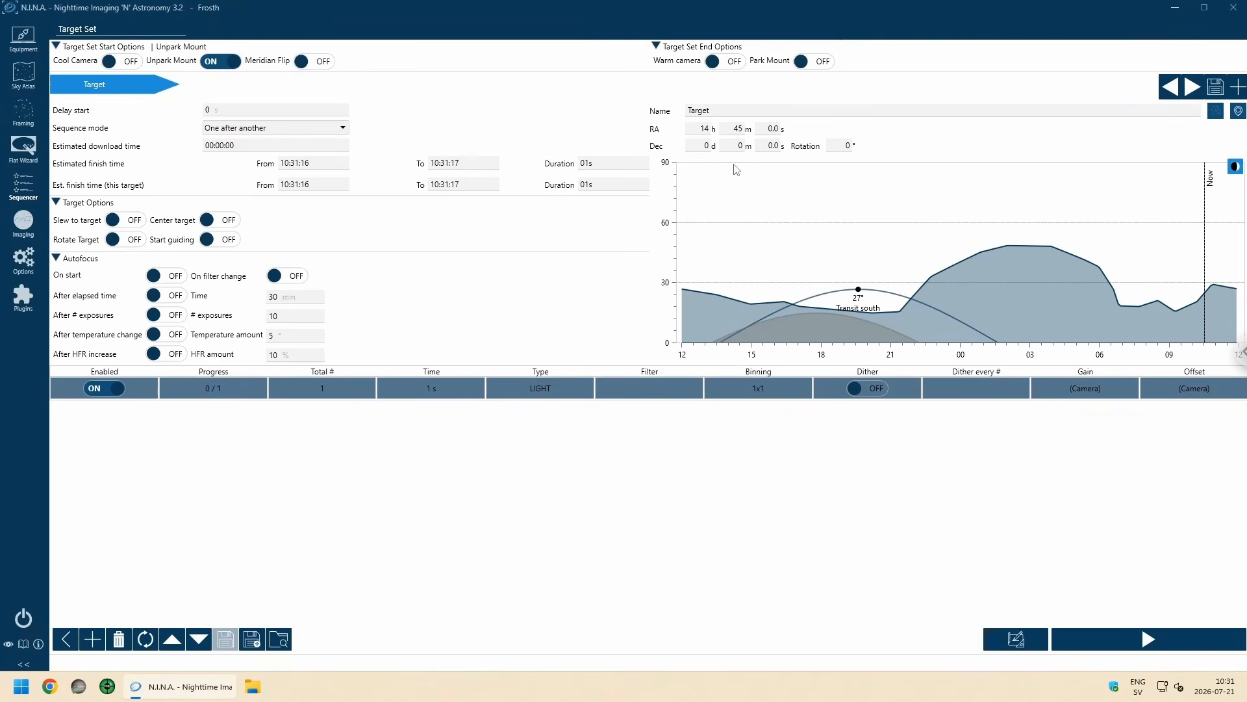
{"action": "left_click", "coordinate": [704, 145]}
{"action": "type", "text": "12"}
{"action": "key", "text": "Tab"}
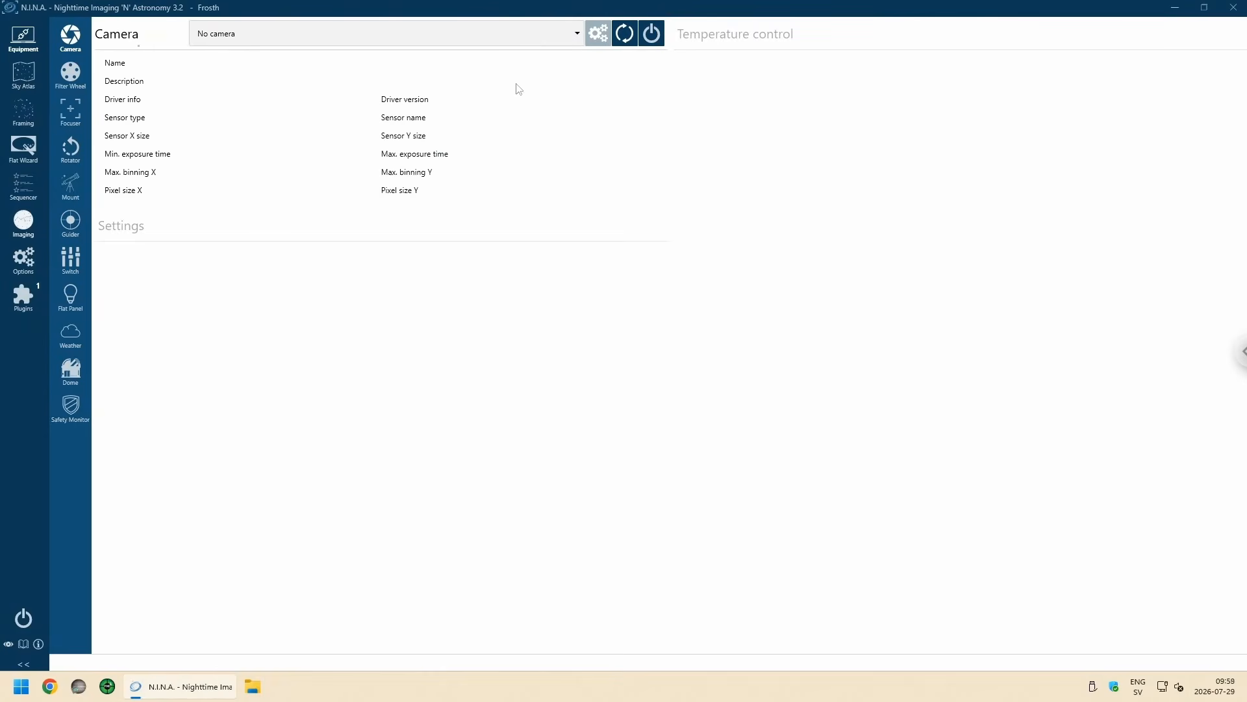
Step: Select the Player One Poseidon-M PRO as the equipment camera and connect it
{"action": "left_click", "coordinate": [578, 34]}
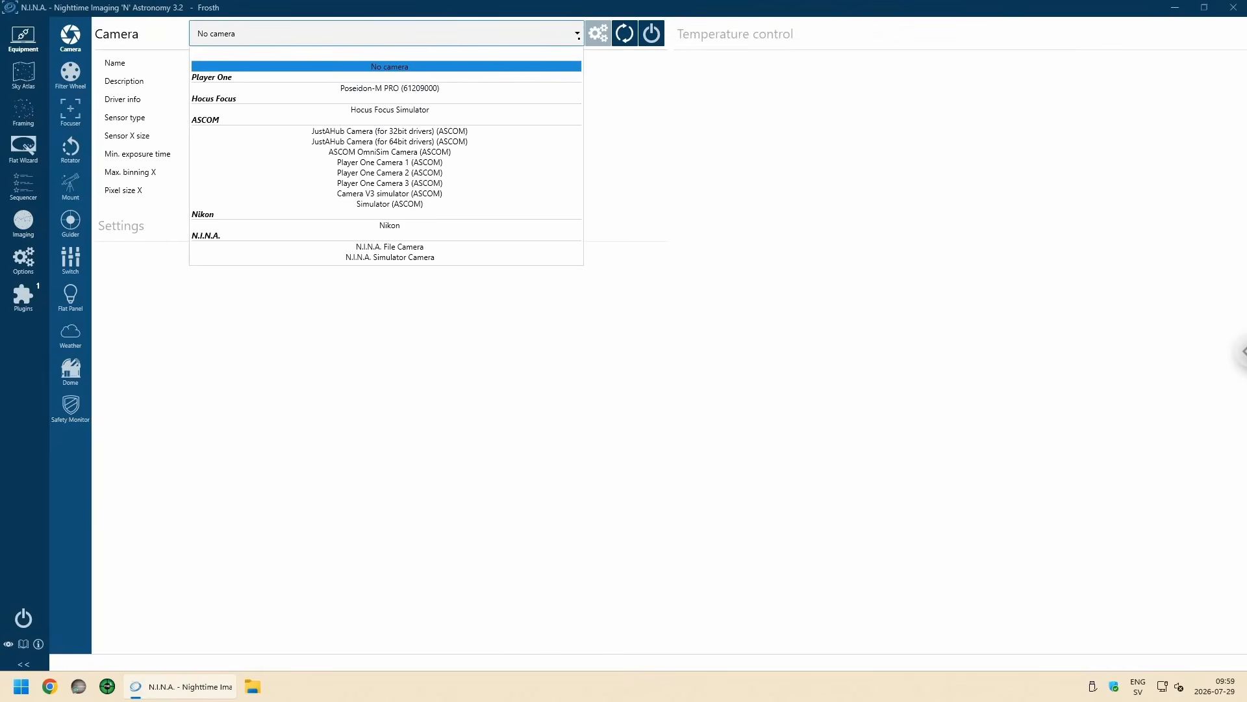
{"action": "left_click", "coordinate": [403, 87]}
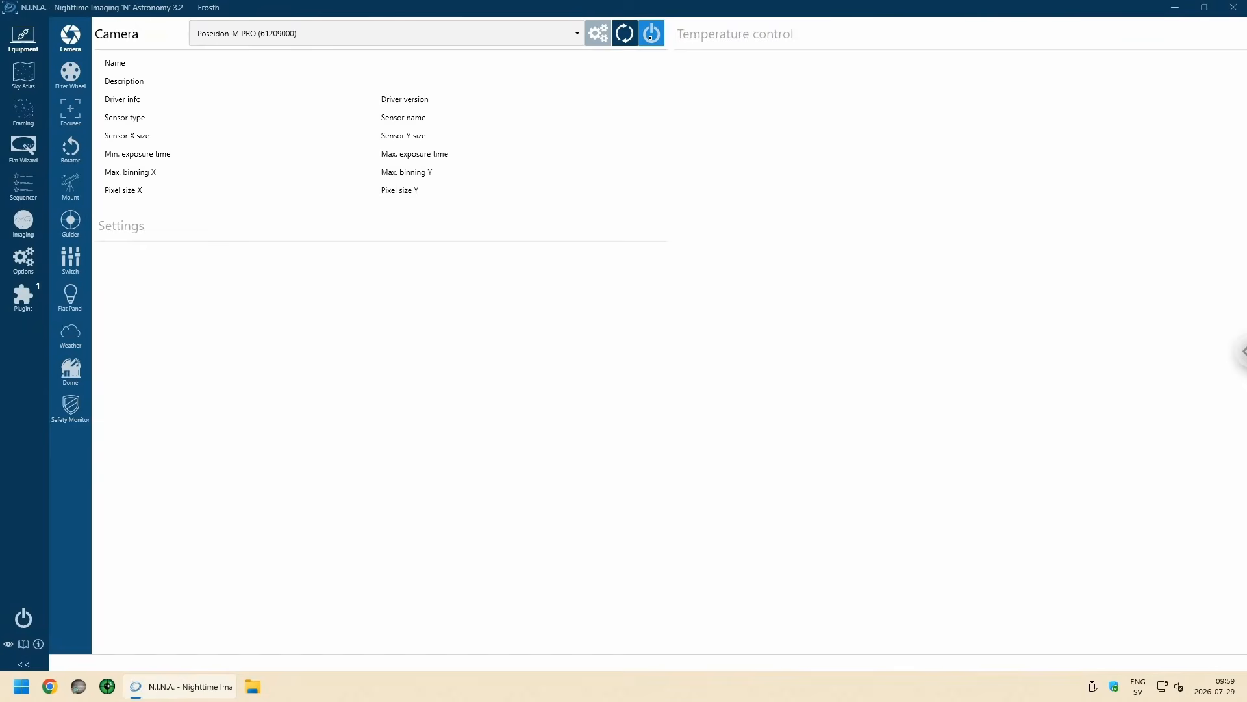
{"action": "left_click", "coordinate": [651, 34]}
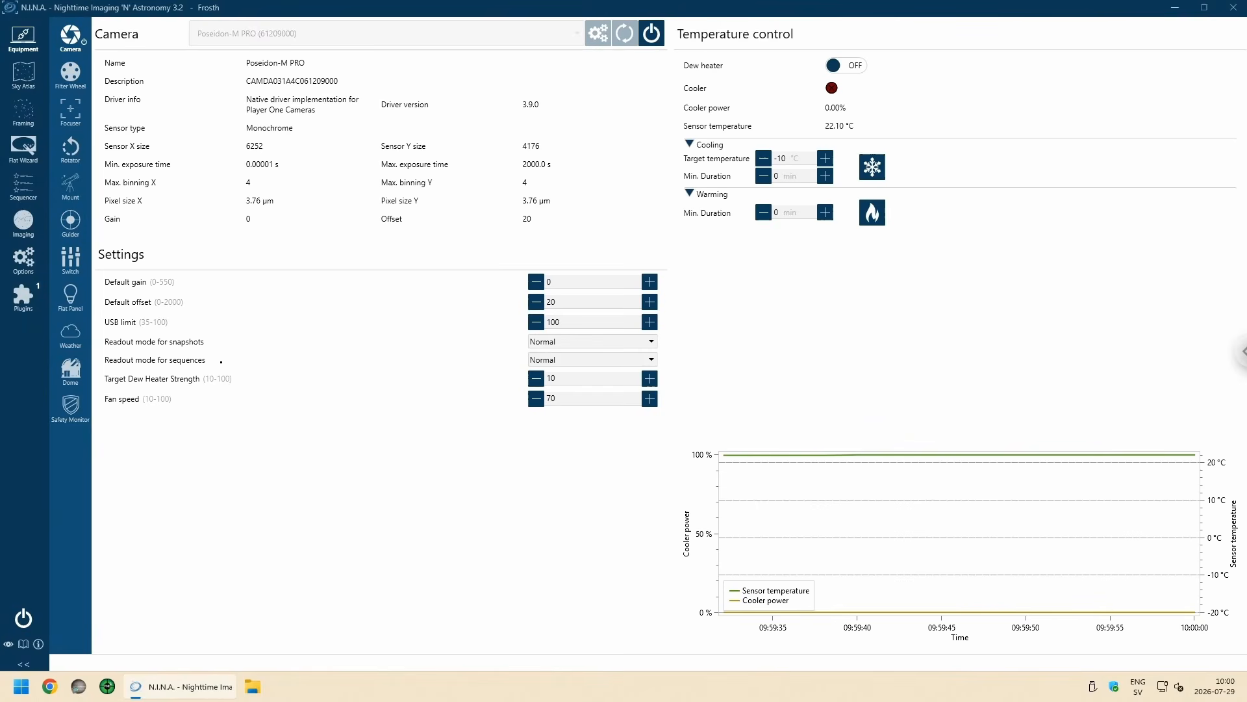
Step: Set the camera's default gain to 125 and default offset to 25, and increase the target dew heater strength
{"action": "left_click", "coordinate": [562, 282]}
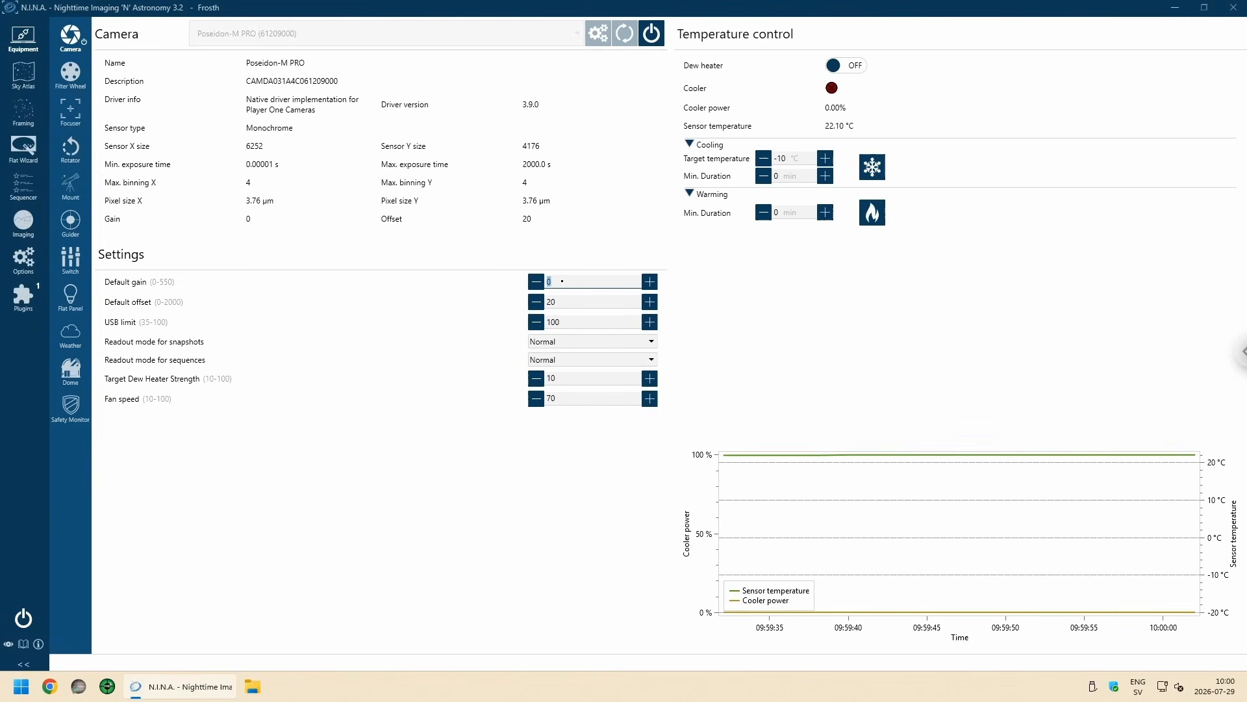
{"action": "type", "text": "125"}
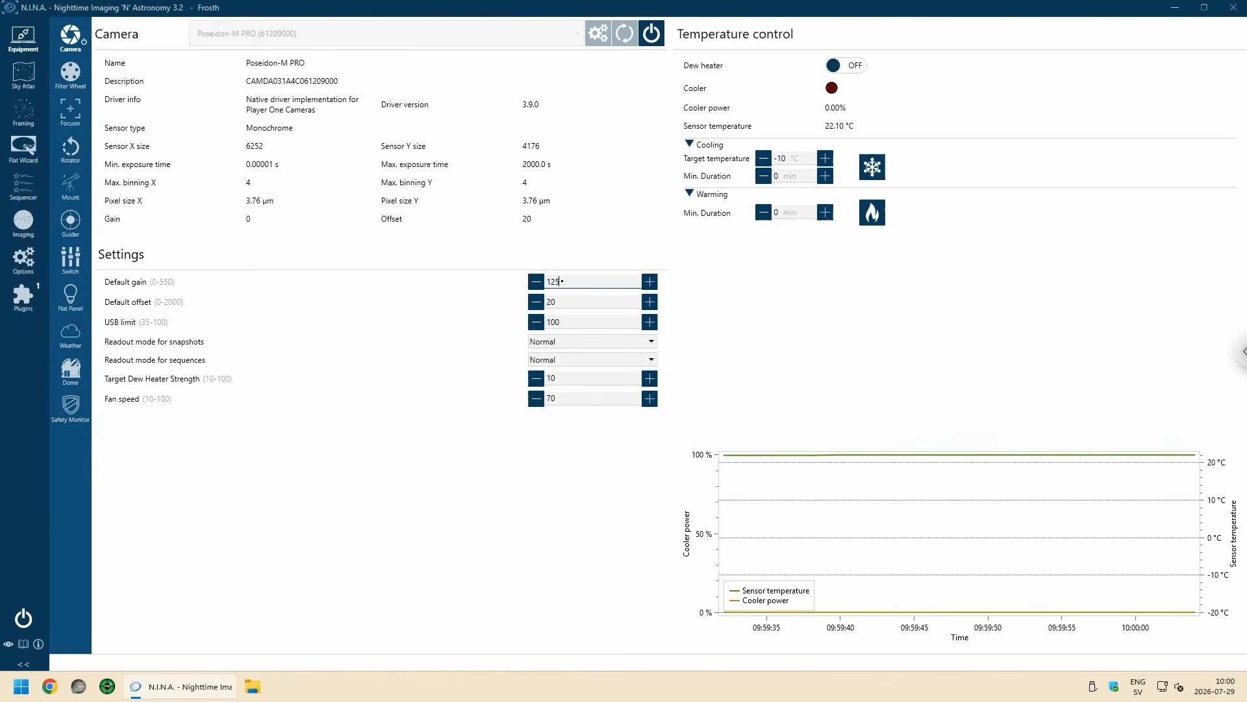
{"action": "left_click", "coordinate": [577, 303]}
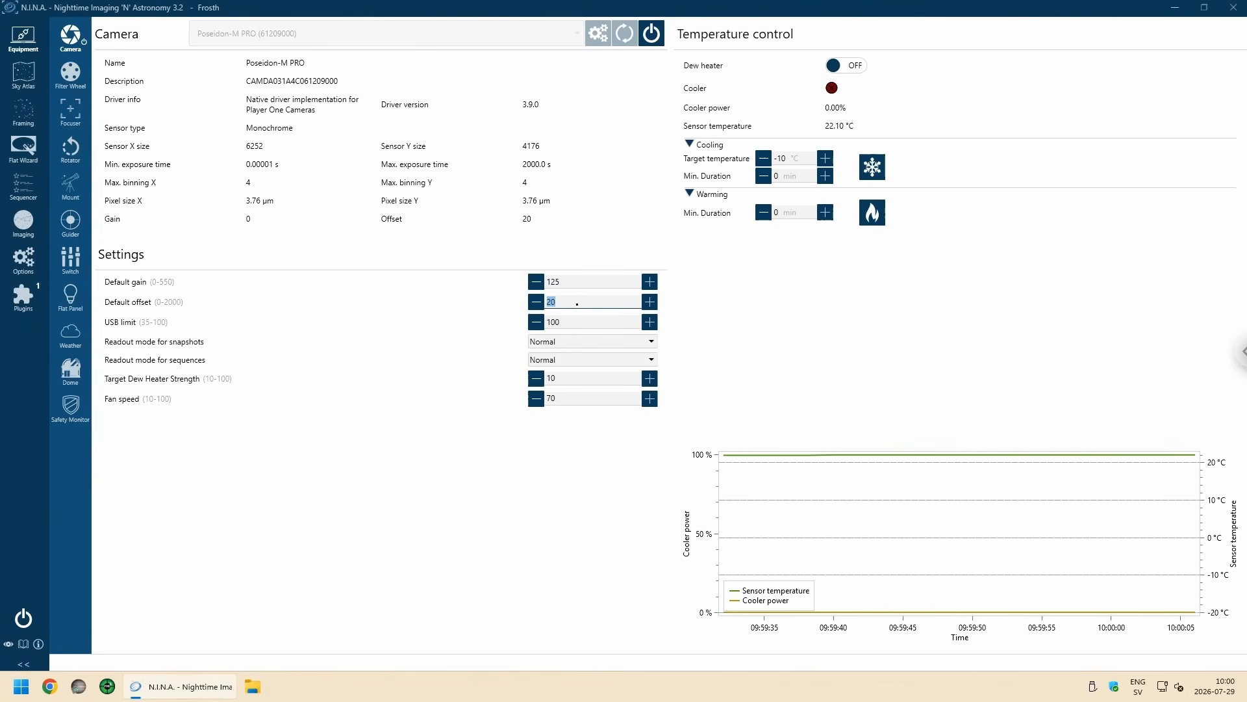
{"action": "type", "text": "25"}
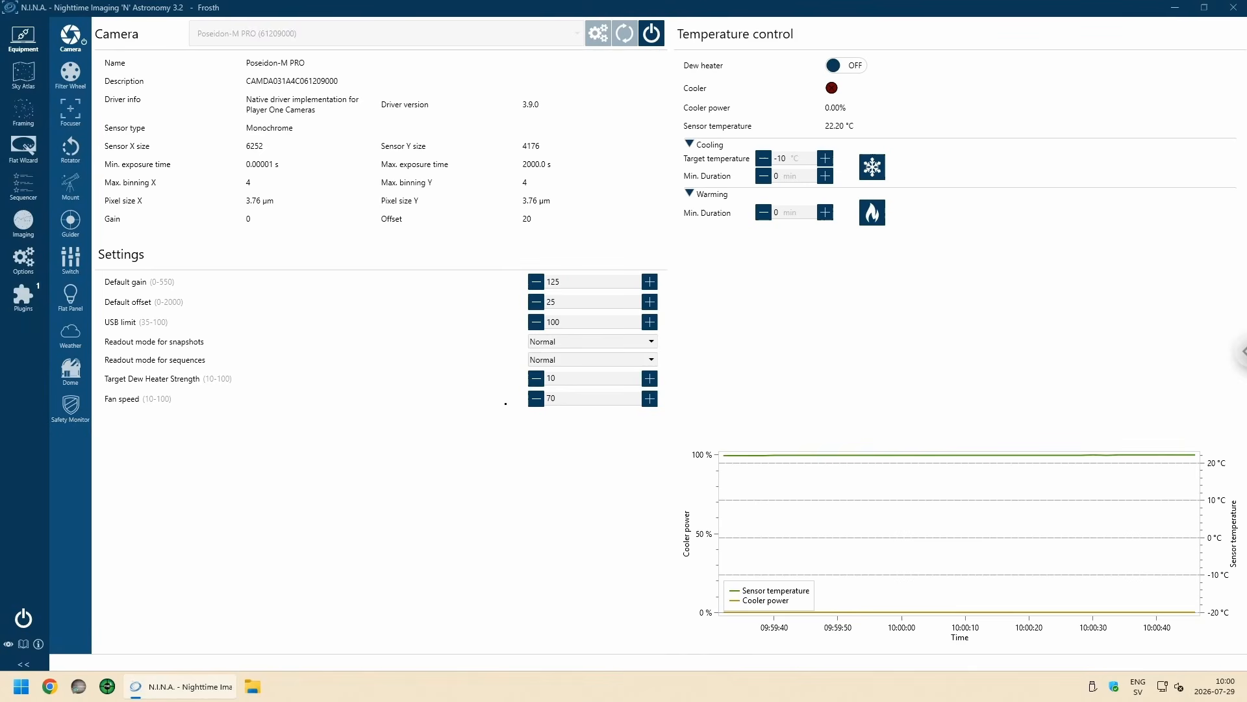
{"action": "left_click", "coordinate": [649, 378]}
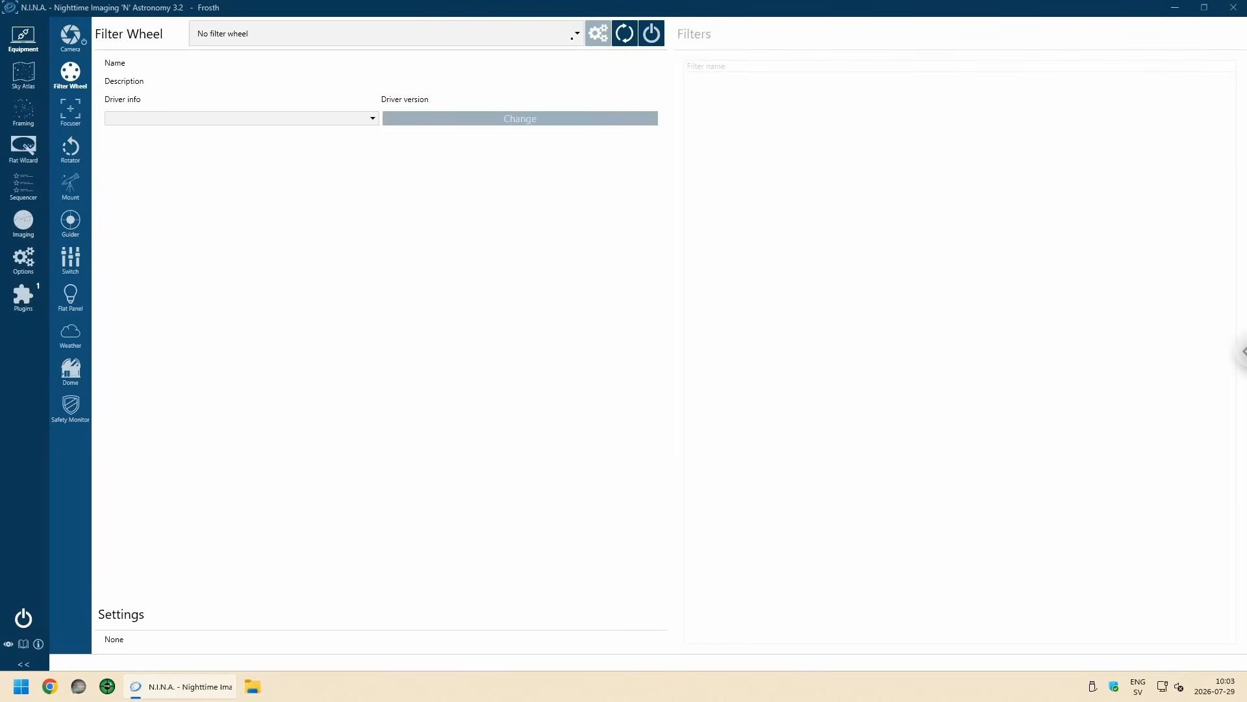
Step: Select POA Phoenix Wheel as the filter wheel and connect it
{"action": "left_click", "coordinate": [574, 36]}
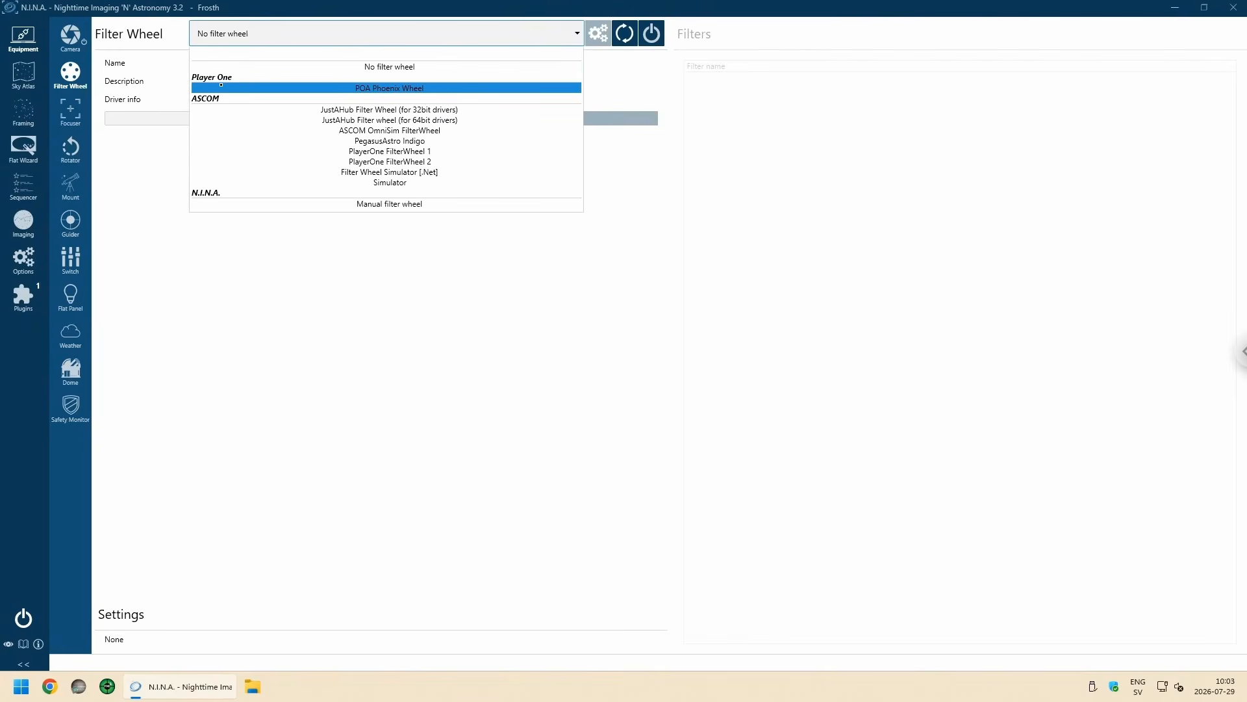
{"action": "left_click", "coordinate": [371, 88]}
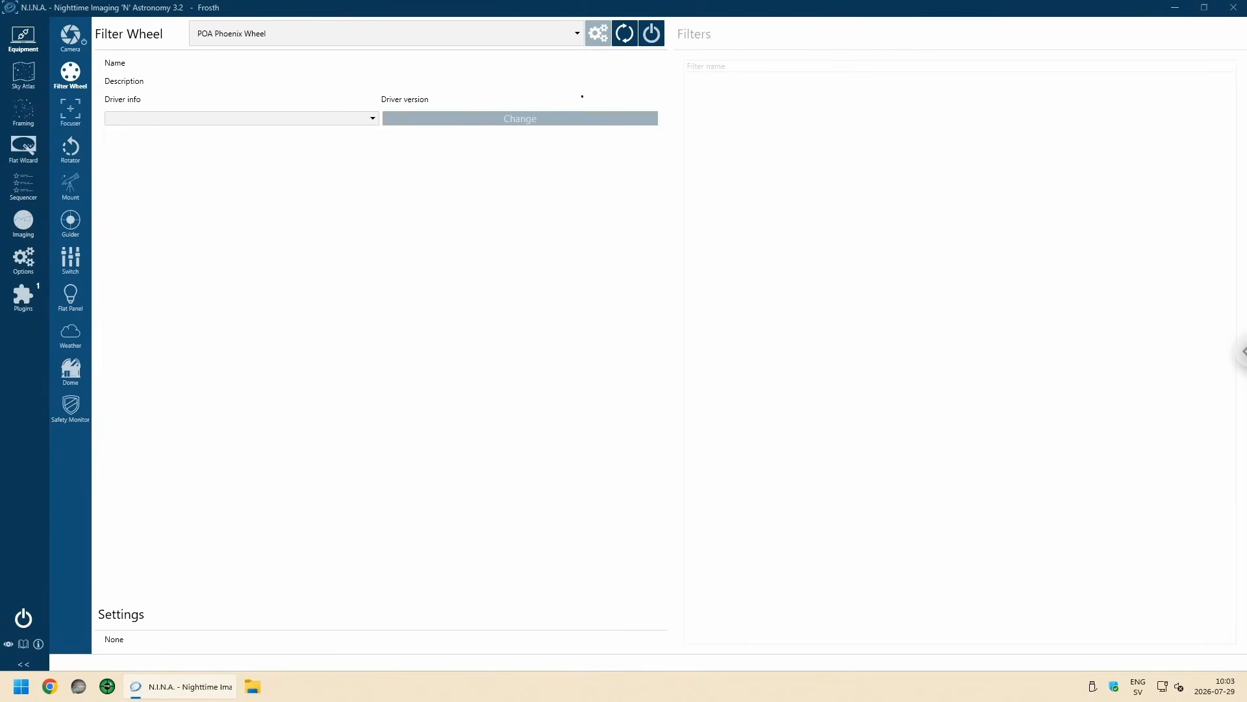
{"action": "left_click", "coordinate": [651, 33]}
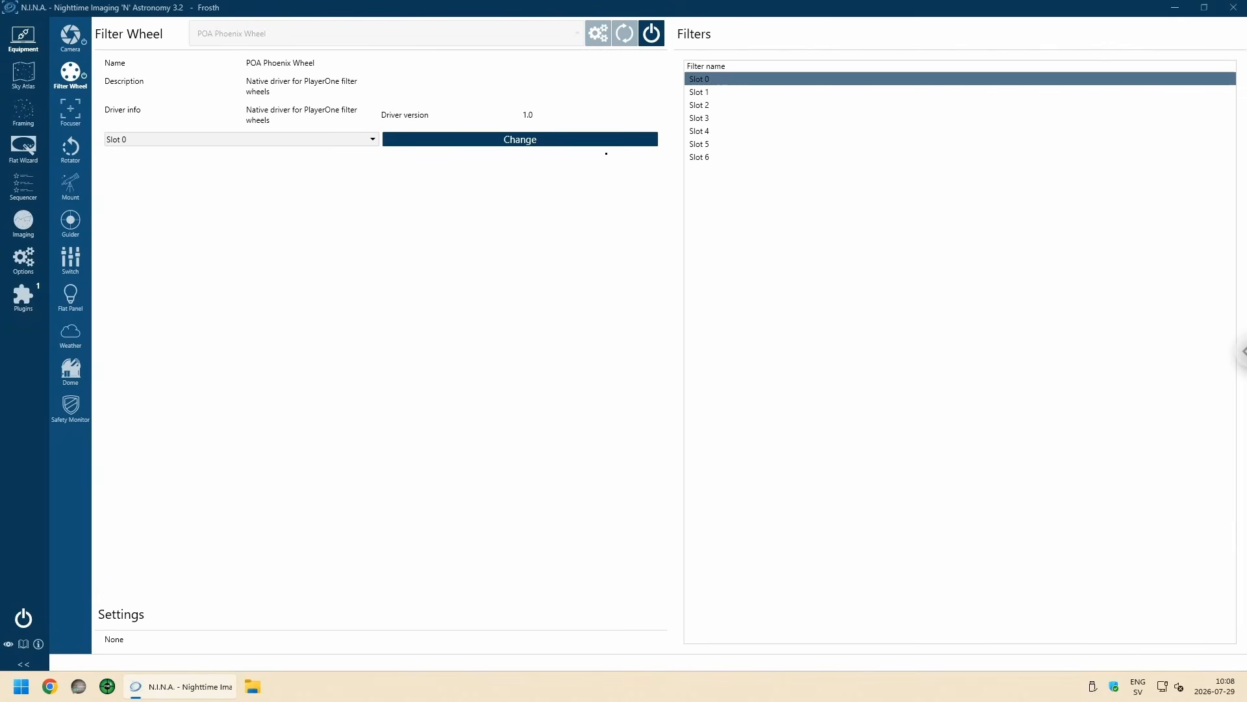
Step: Open the equipment options and rename the filter at position 1 of the filter wheel as L
{"action": "left_click", "coordinate": [18, 268]}
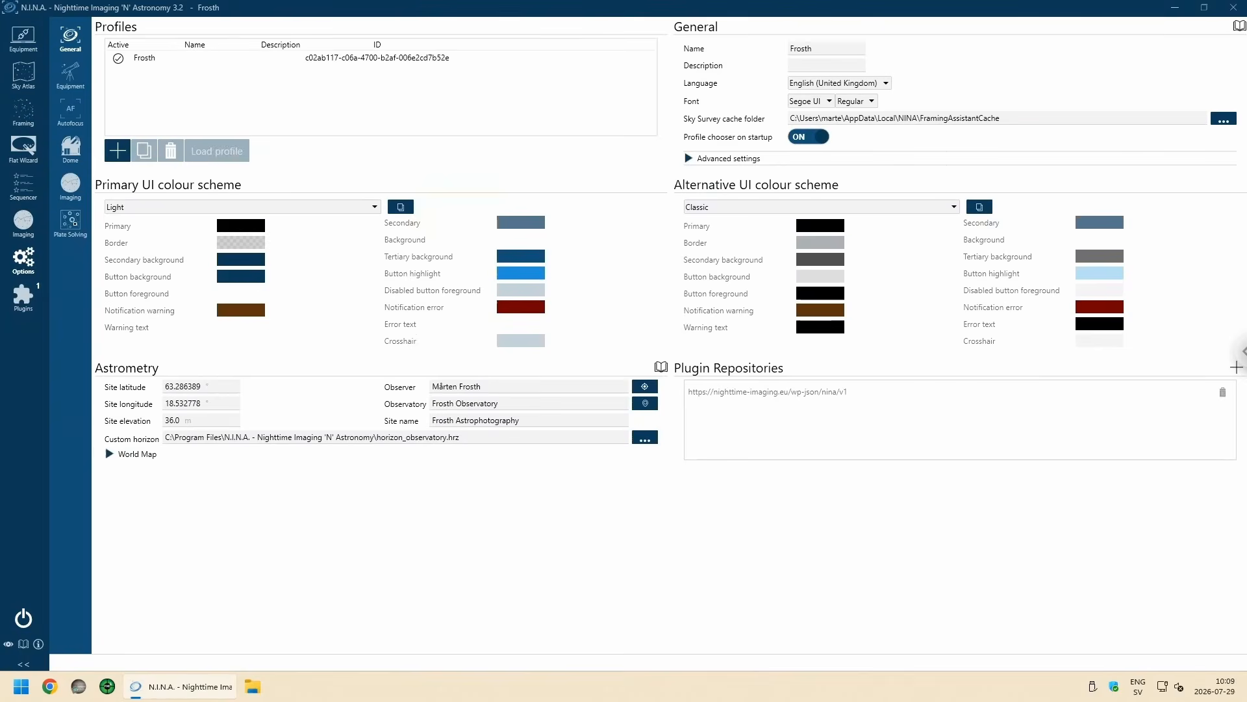
{"action": "left_click", "coordinate": [73, 79]}
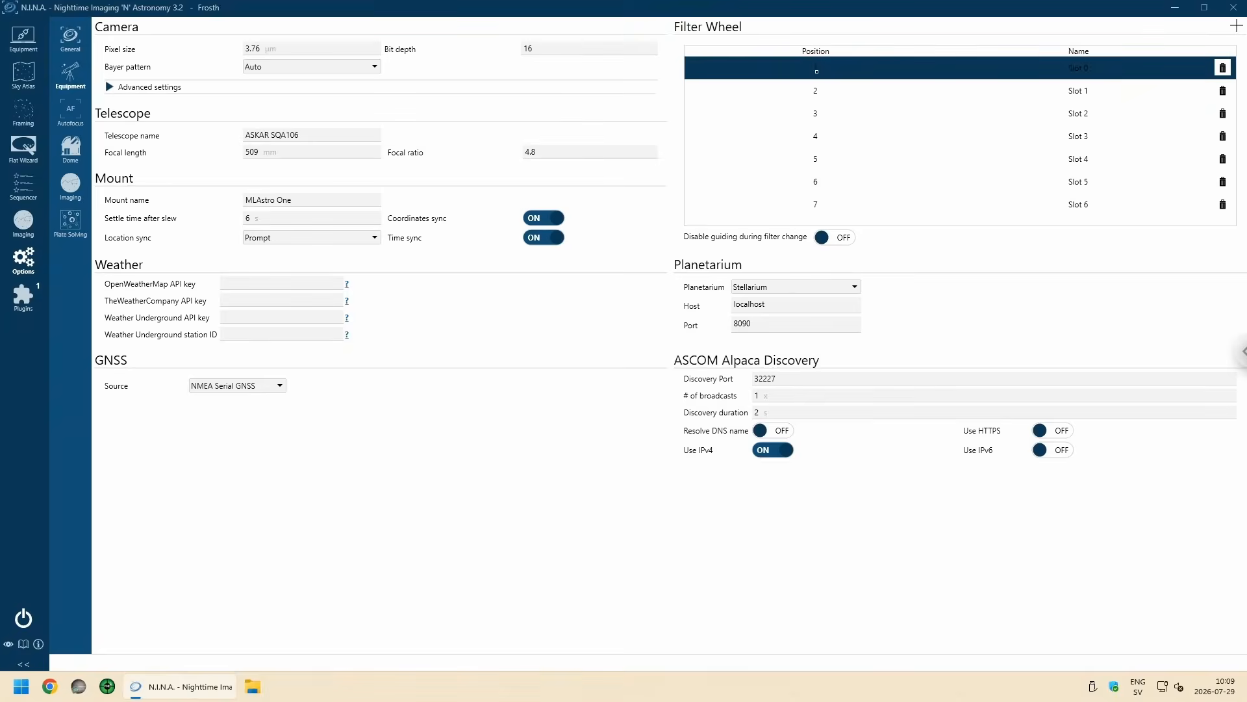
{"action": "left_click", "coordinate": [877, 68]}
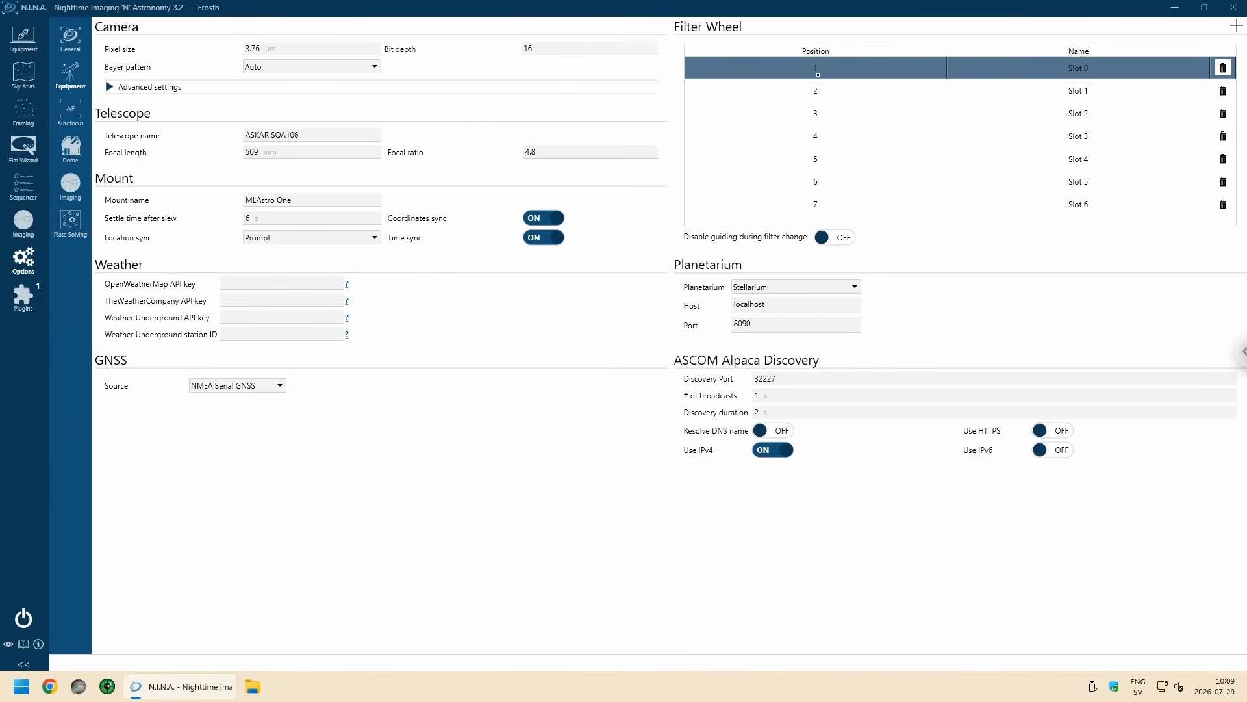
{"action": "left_click", "coordinate": [1087, 68]}
{"action": "key", "text": "BackSpace"}
{"action": "key", "text": "BackSpace"}
{"action": "key", "text": "BackSpace"}
{"action": "key", "text": "BackSpace"}
{"action": "key", "text": "BackSpace"}
{"action": "key", "text": "BackSpace"}
Step: Rename the filter at position 2 of the filter wheel as R
{"action": "left_click", "coordinate": [1119, 93]}
{"action": "left_click", "coordinate": [1105, 94]}
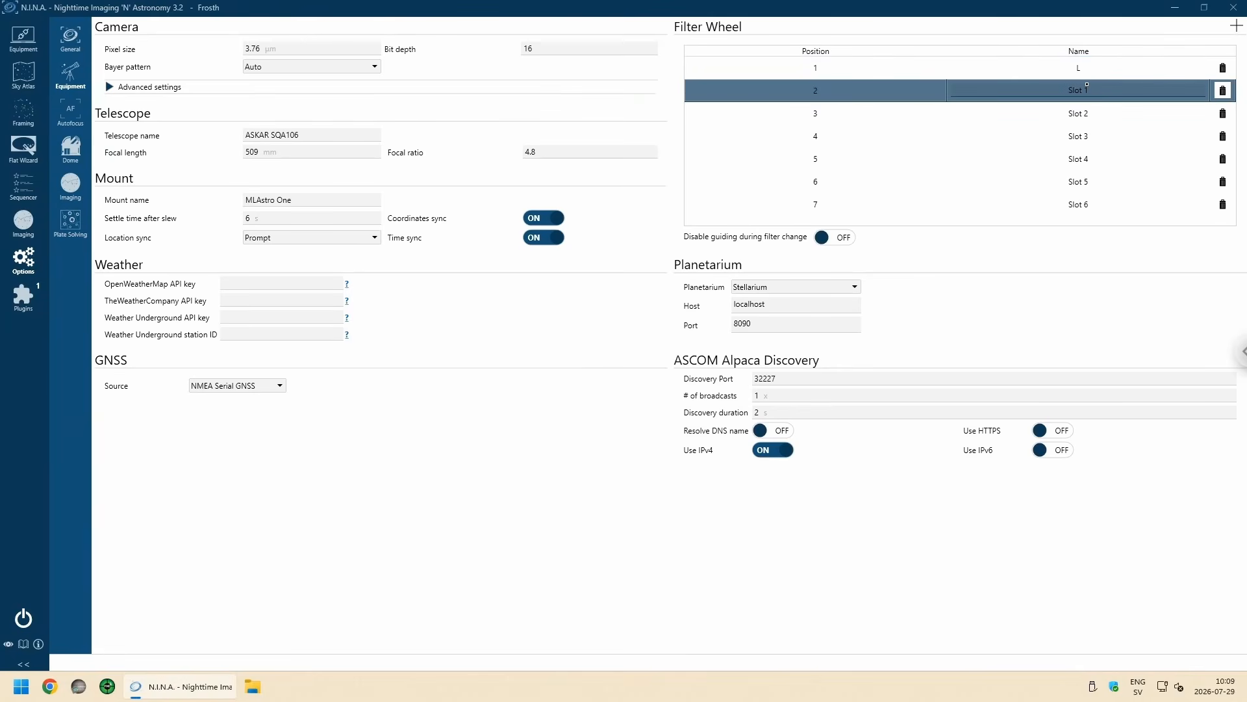
{"action": "key", "text": "BackSpace"}
{"action": "key", "text": "BackSpace"}
{"action": "key", "text": "BackSpace"}
{"action": "key", "text": "BackSpace"}
{"action": "key", "text": "BackSpace"}
{"action": "key", "text": "BackSpace"}
{"action": "type", "text": "R"}
Step: Rename the filter at position 3 of the filter wheel as G
{"action": "left_click", "coordinate": [1097, 115]}
{"action": "left_click", "coordinate": [1098, 115]}
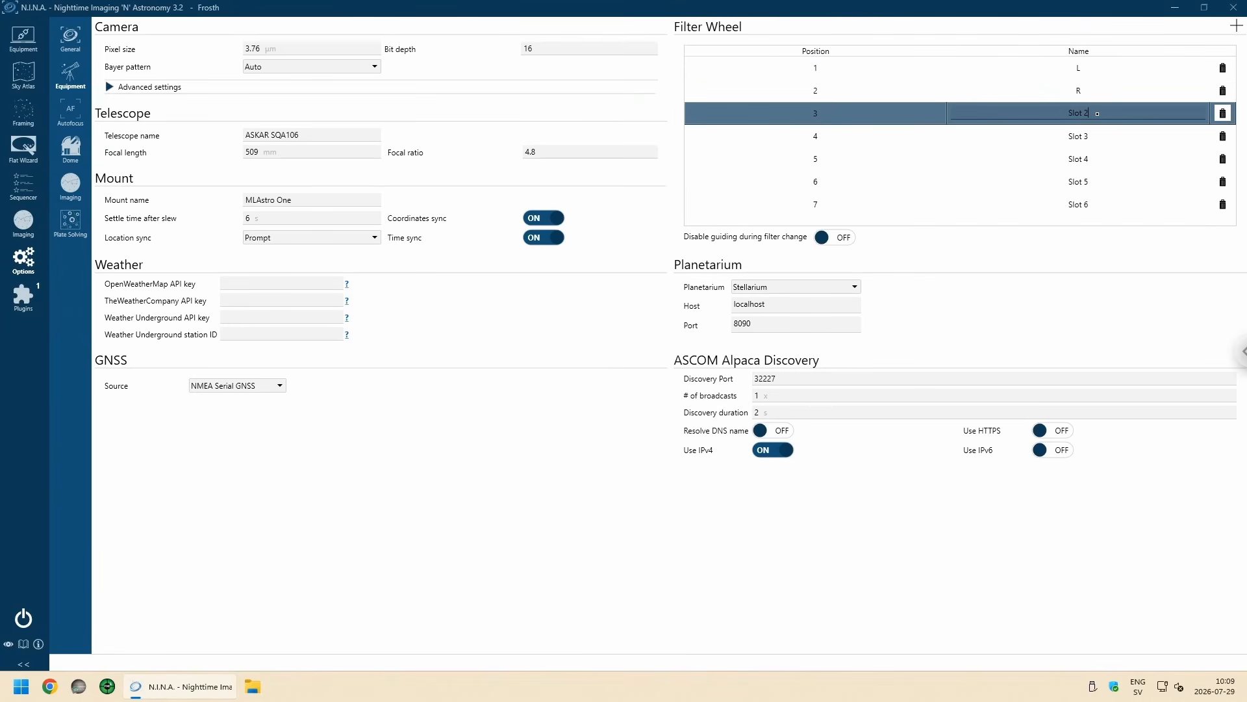
{"action": "key", "text": "BackSpace"}
{"action": "key", "text": "BackSpace"}
{"action": "key", "text": "BackSpace"}
{"action": "key", "text": "BackSpace"}
{"action": "key", "text": "BackSpace"}
{"action": "type", "text": "G"}
Step: Rename the filter at position 4 of the filter wheel as B
{"action": "left_click", "coordinate": [1101, 141]}
{"action": "left_click", "coordinate": [1111, 137]}
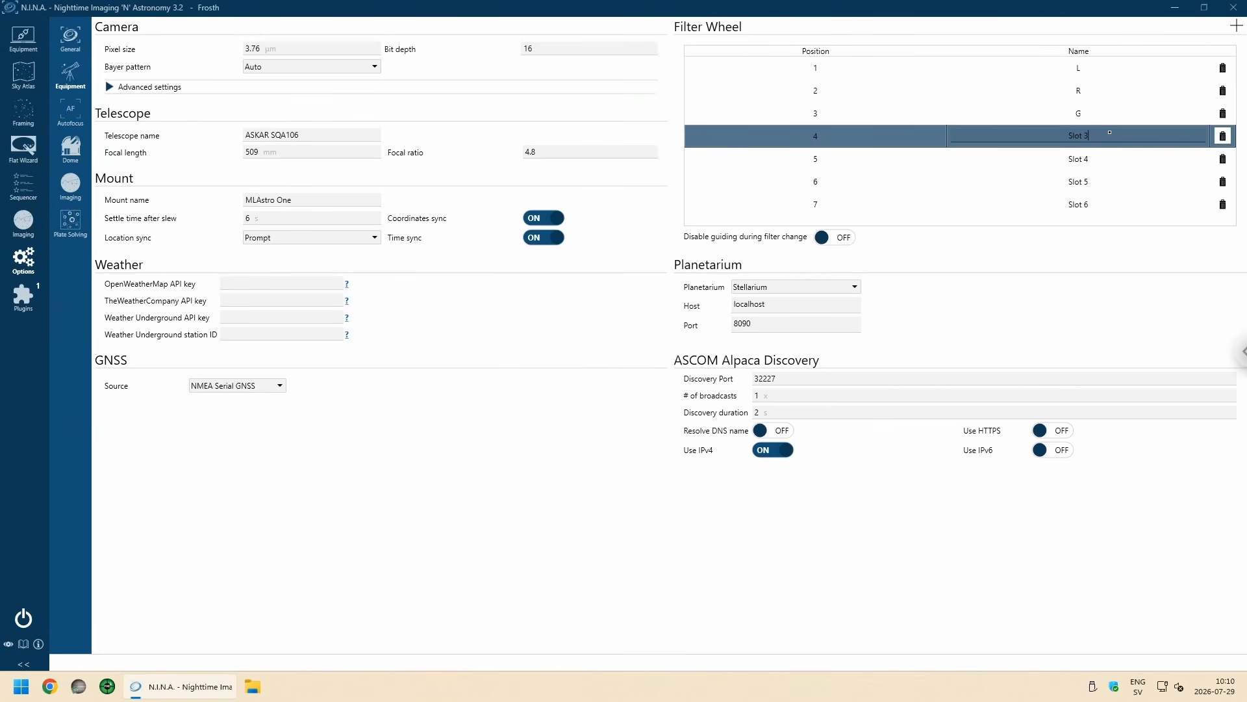
{"action": "key", "text": "BackSpace"}
{"action": "key", "text": "BackSpace"}
{"action": "key", "text": "BackSpace"}
{"action": "key", "text": "BackSpace"}
{"action": "key", "text": "BackSpace"}
{"action": "type", "text": "B"}
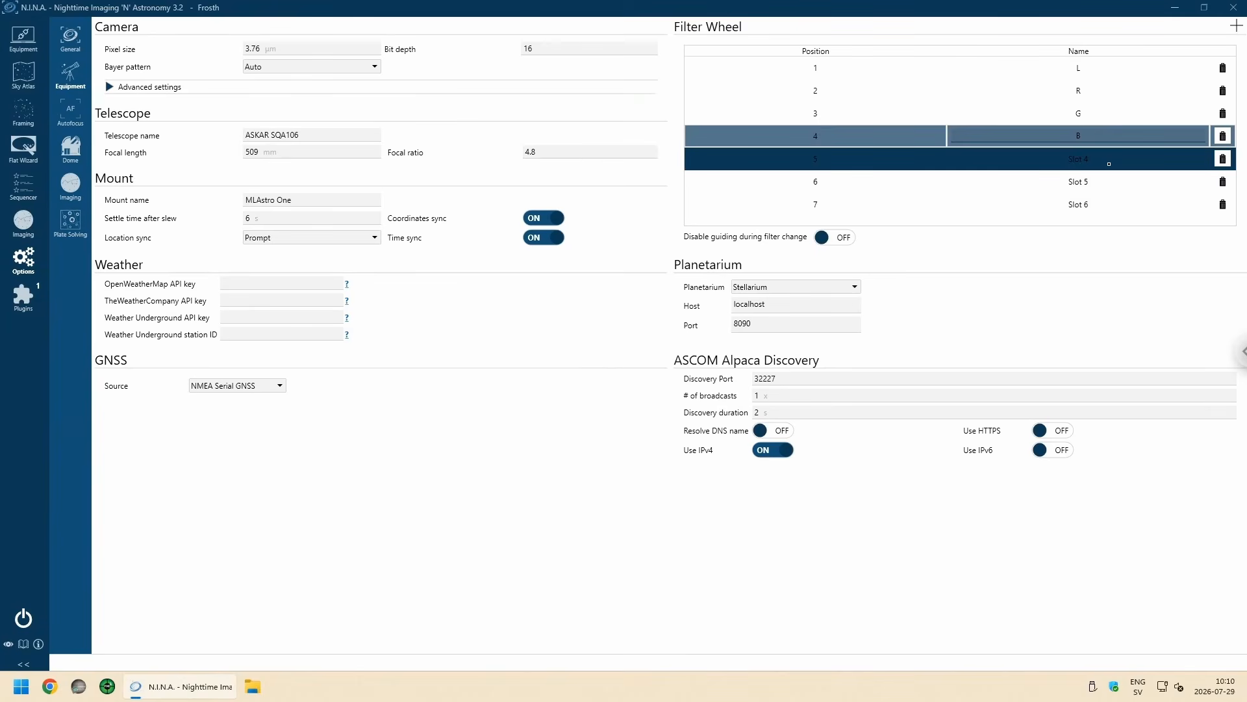
Step: Rename the filter at position 5 of the filter wheel as SII
{"action": "left_click", "coordinate": [1108, 161]}
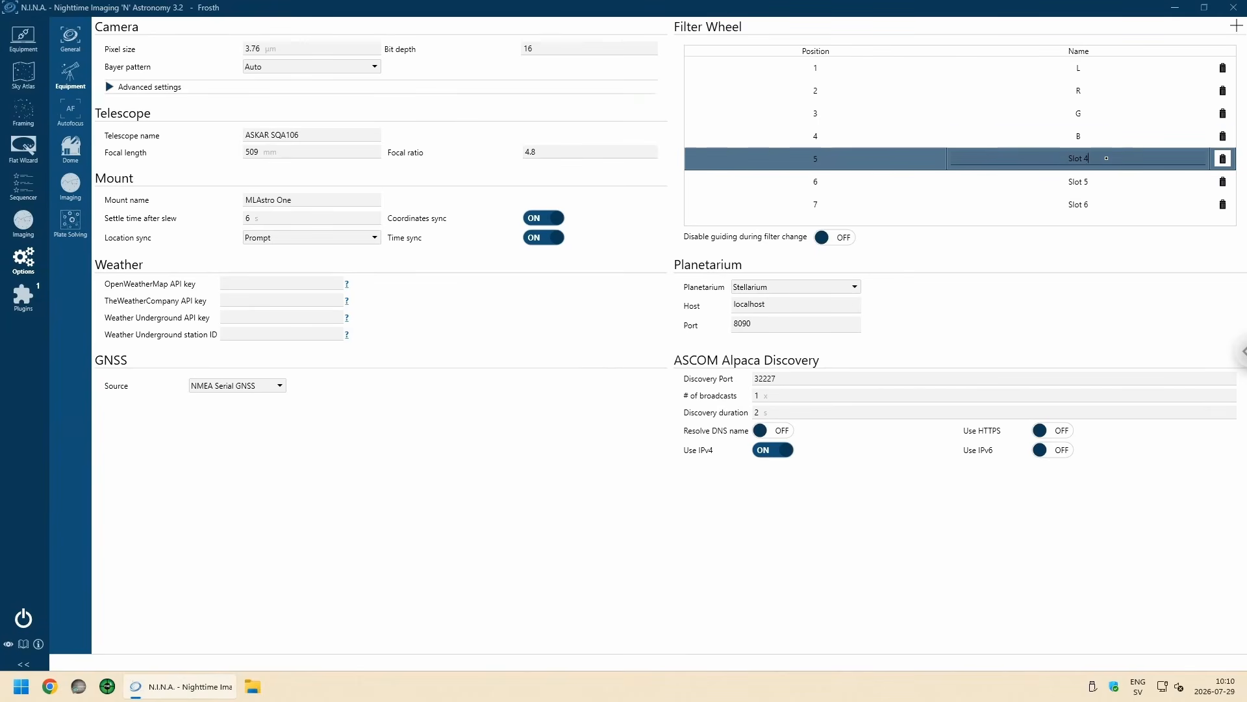
{"action": "key", "text": "BackSpace"}
{"action": "key", "text": "BackSpace"}
{"action": "key", "text": "BackSpace"}
{"action": "key", "text": "BackSpace"}
{"action": "key", "text": "BackSpace"}
{"action": "key", "text": "BackSpace"}
{"action": "type", "text": "SII"}
Step: Rename the filter at position 6 of the filter wheel as HA
{"action": "left_click", "coordinate": [1125, 182]}
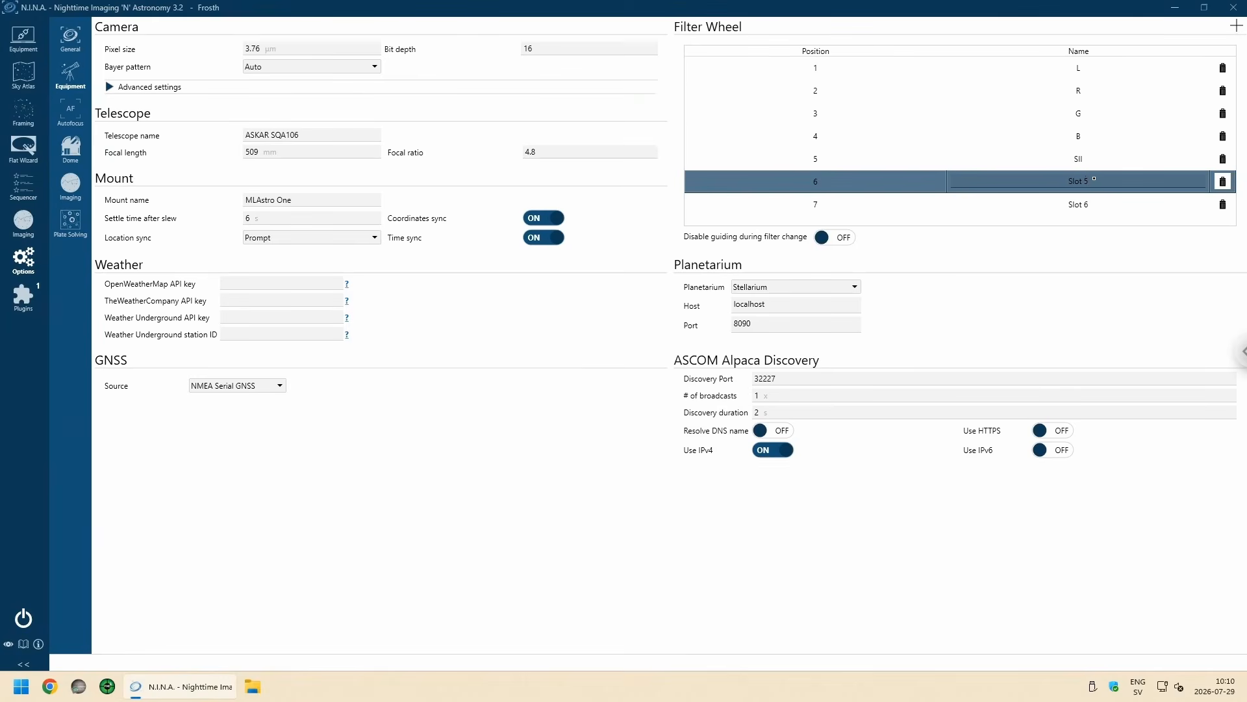
{"action": "key", "text": "BackSpace"}
{"action": "key", "text": "BackSpace"}
{"action": "key", "text": "BackSpace"}
{"action": "key", "text": "BackSpace"}
{"action": "key", "text": "BackSpace"}
{"action": "key", "text": "BackSpace"}
{"action": "type", "text": "HA"}
Step: Rename the filter at position 7 of the filter wheel as OIII
{"action": "left_click", "coordinate": [1117, 194]}
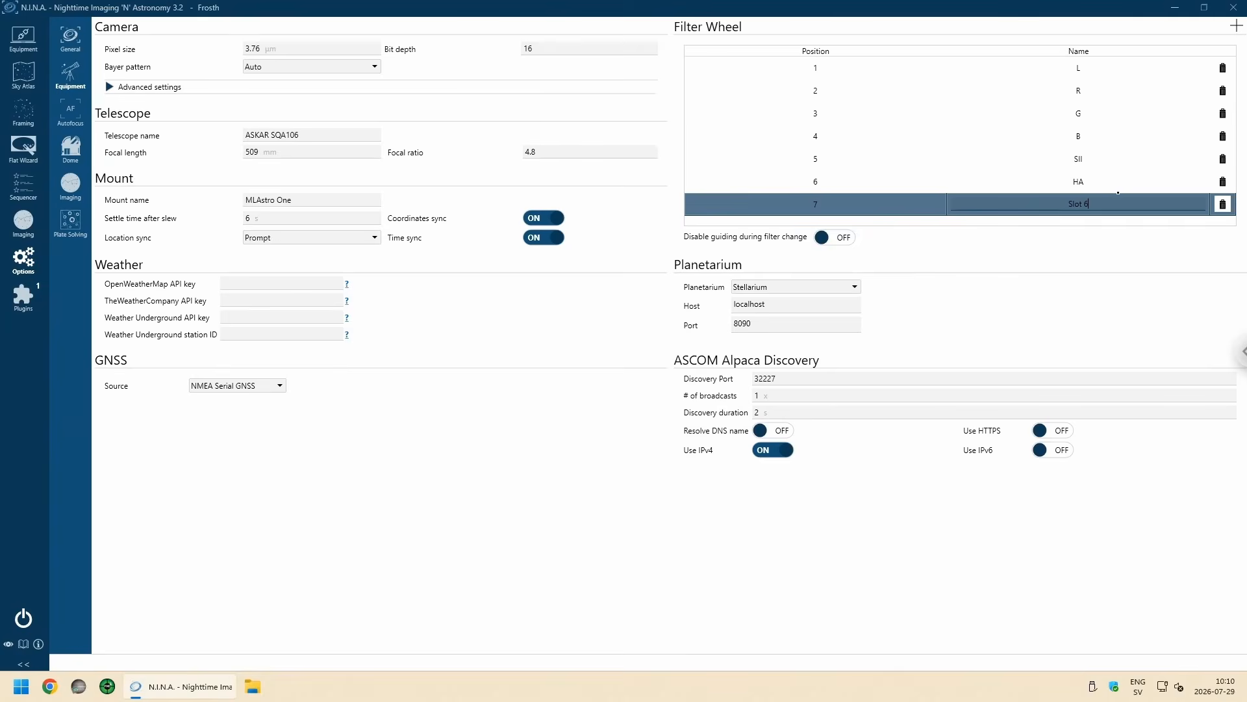
{"action": "key", "text": "BackSpace"}
{"action": "key", "text": "BackSpace"}
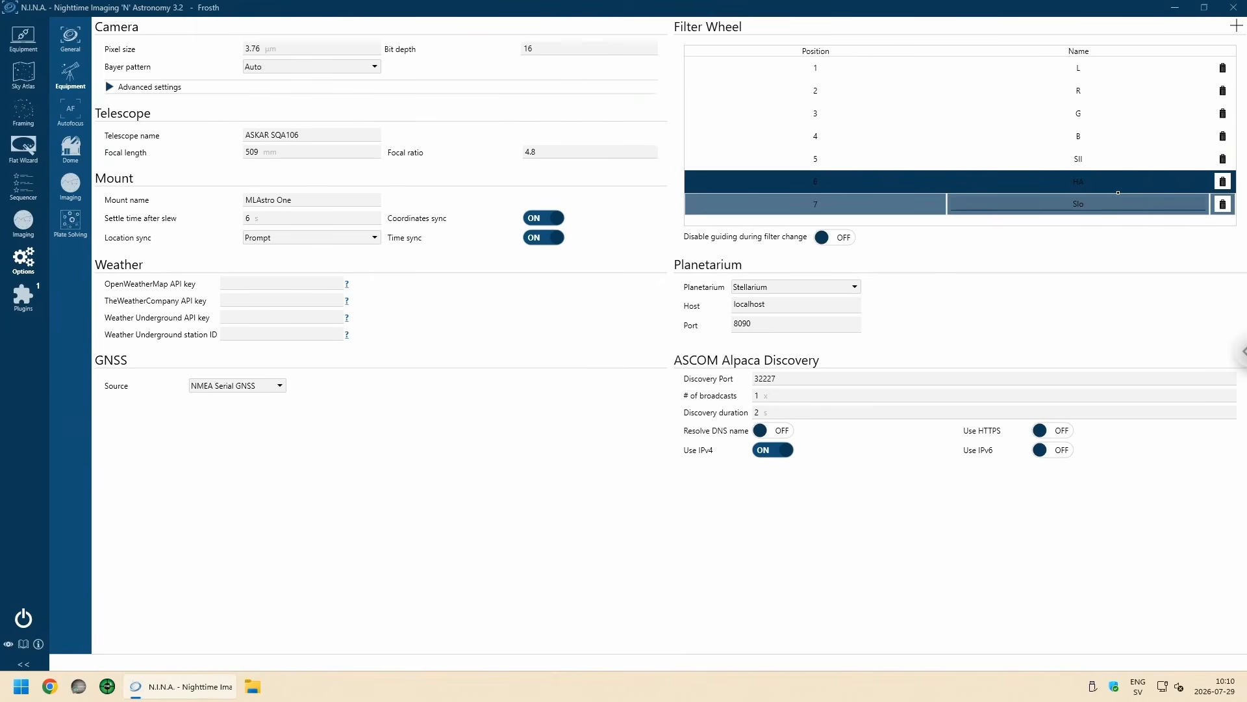
{"action": "key", "text": "BackSpace"}
{"action": "key", "text": "BackSpace"}
{"action": "key", "text": "BackSpace"}
{"action": "type", "text": "OIII"}
{"action": "left_click", "coordinate": [1079, 68]}
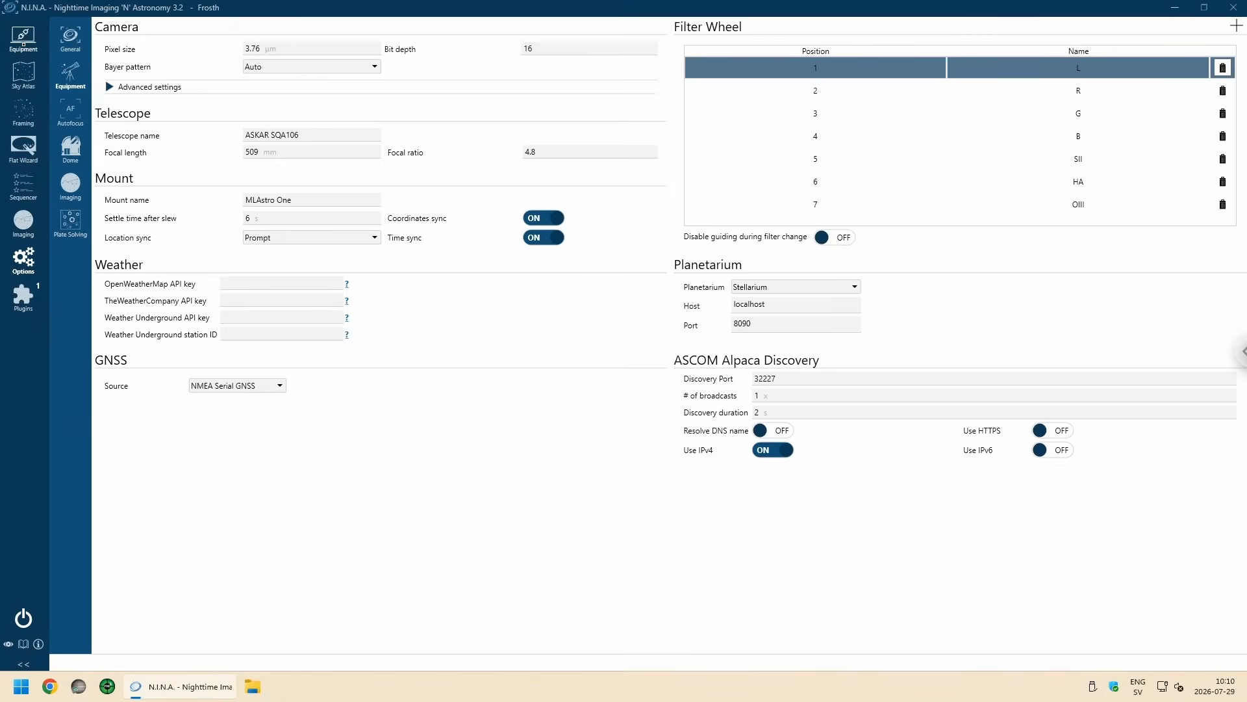
Step: Test the connected filter wheel by changing it to filter B and back to filter L
{"action": "left_click", "coordinate": [23, 37]}
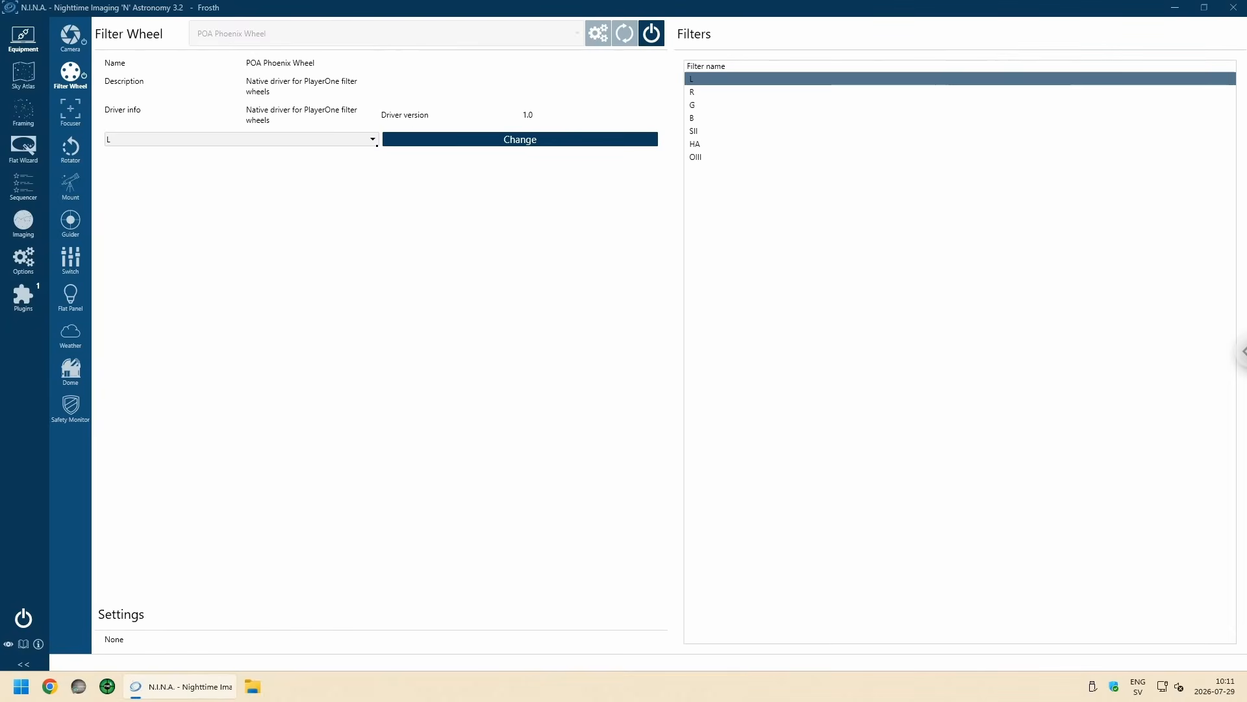
{"action": "left_click", "coordinate": [374, 139]}
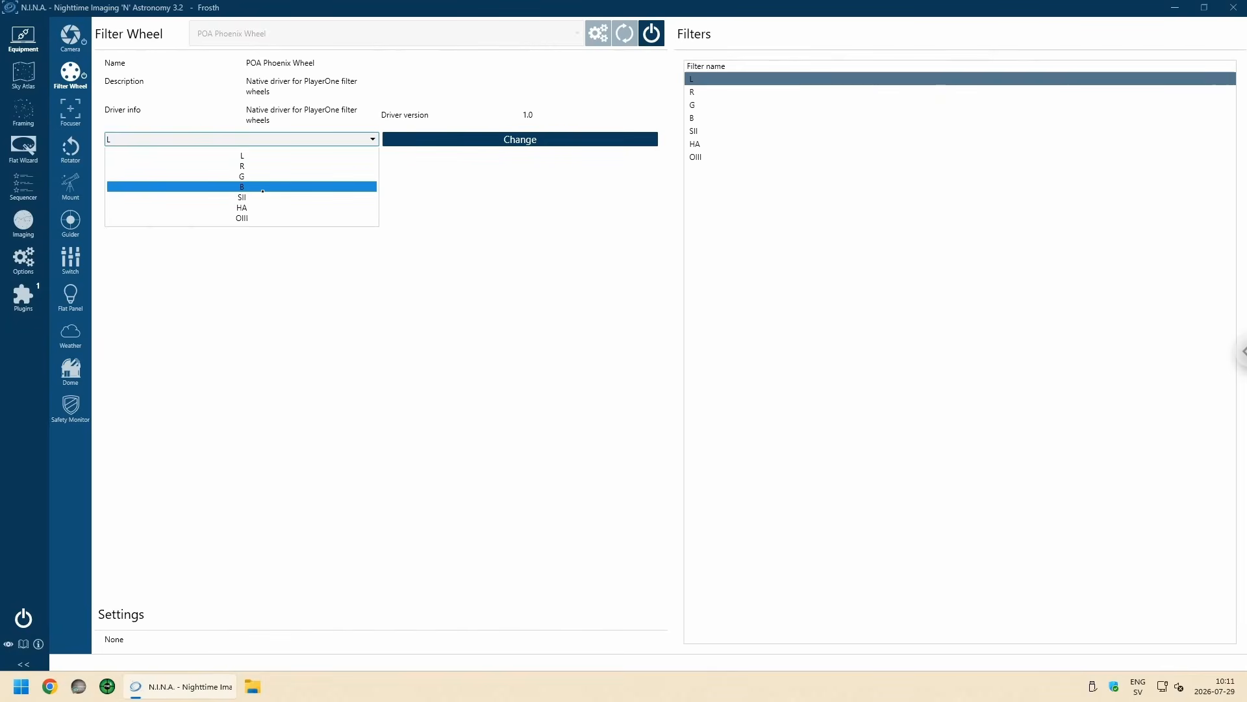
{"action": "left_click", "coordinate": [293, 186]}
{"action": "left_click", "coordinate": [495, 139]}
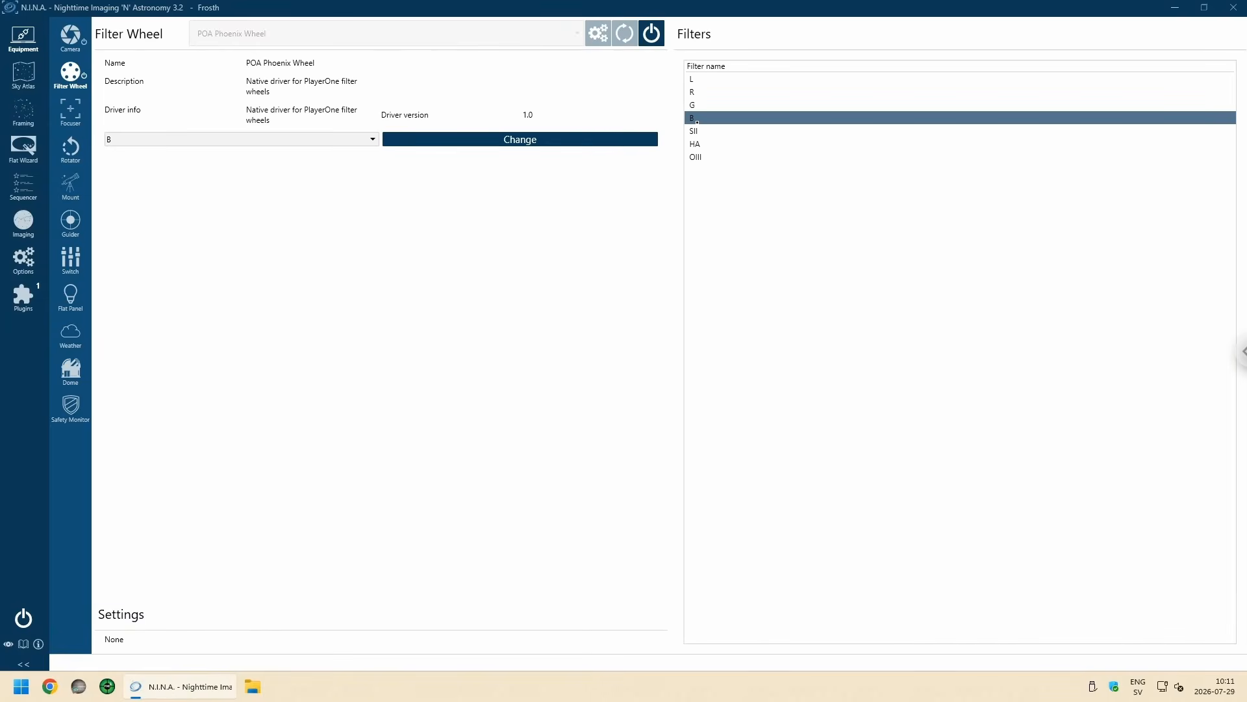
{"action": "left_click", "coordinate": [369, 139]}
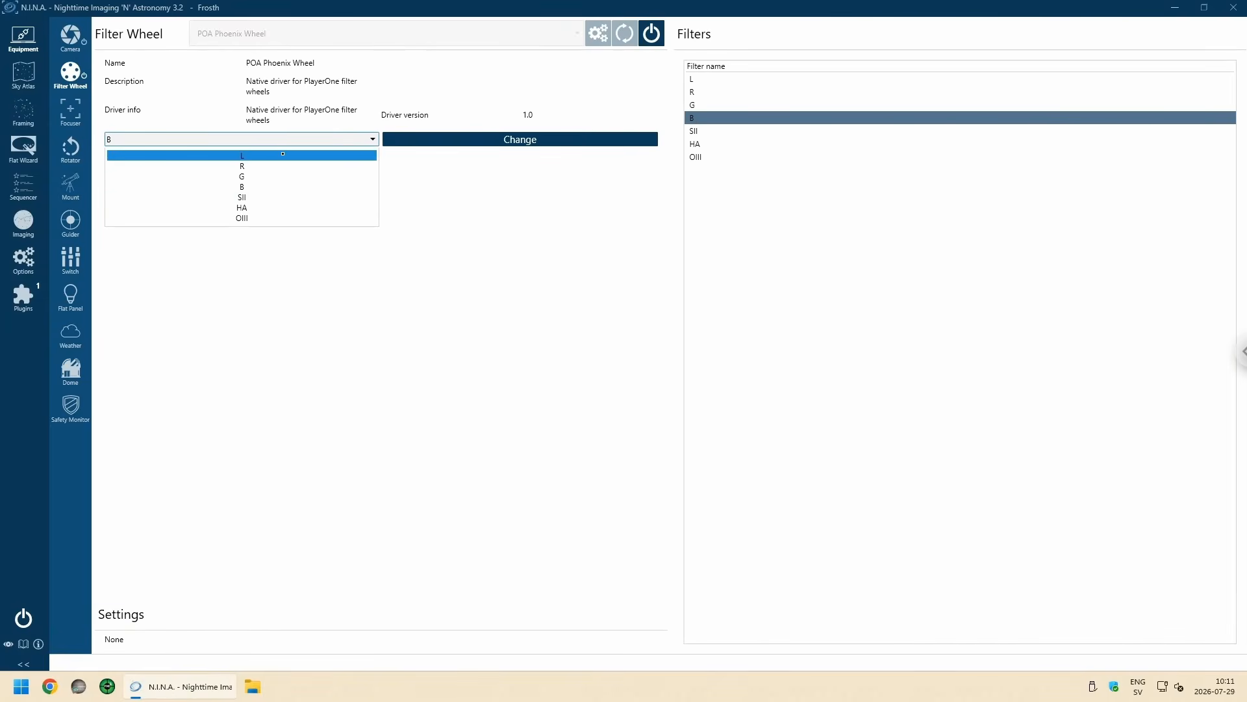
{"action": "left_click", "coordinate": [277, 154]}
{"action": "left_click", "coordinate": [454, 139]}
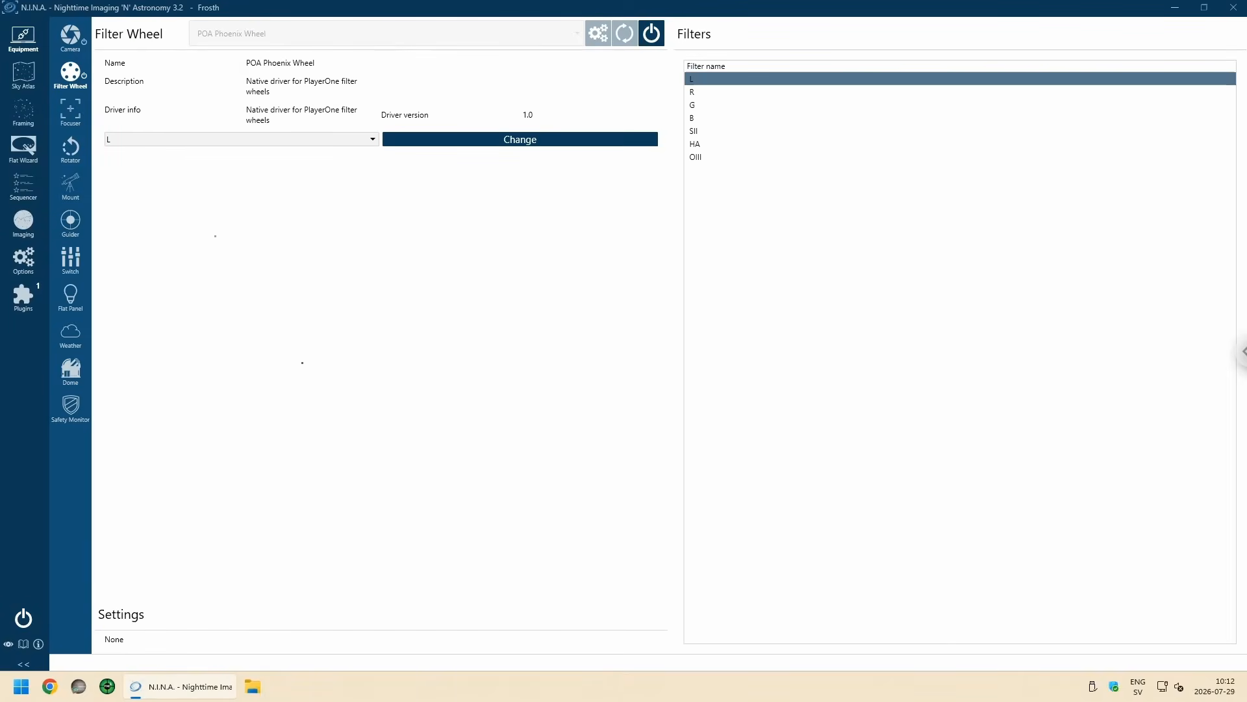
Step: Choose the ZWOptical EAF as the focuser and connect it
{"action": "left_click", "coordinate": [69, 115]}
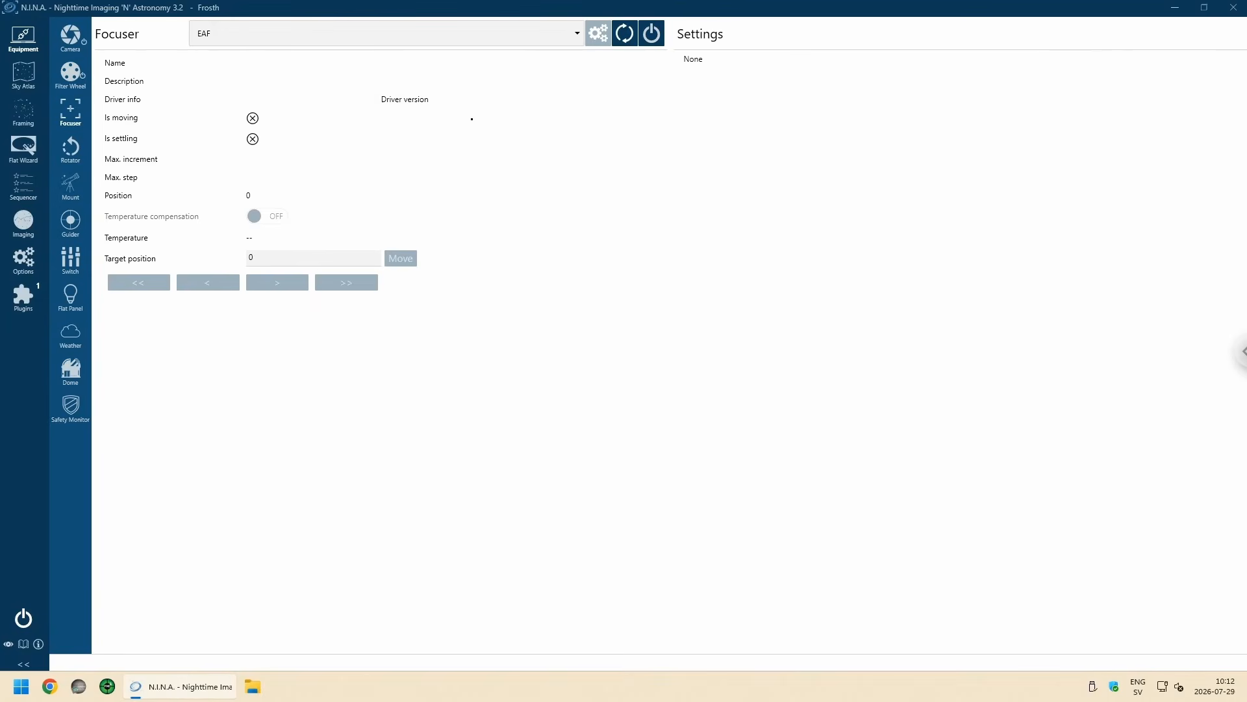
{"action": "left_click", "coordinate": [574, 34]}
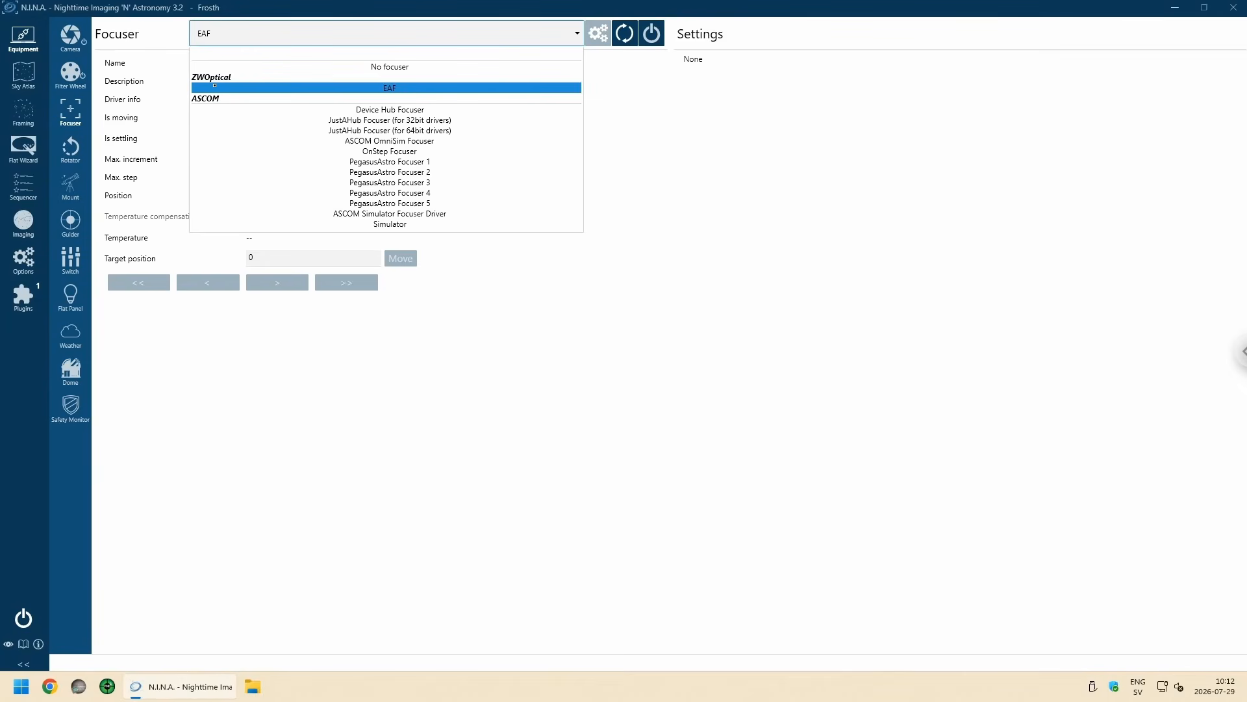
{"action": "left_click", "coordinate": [401, 88]}
{"action": "left_click", "coordinate": [651, 33]}
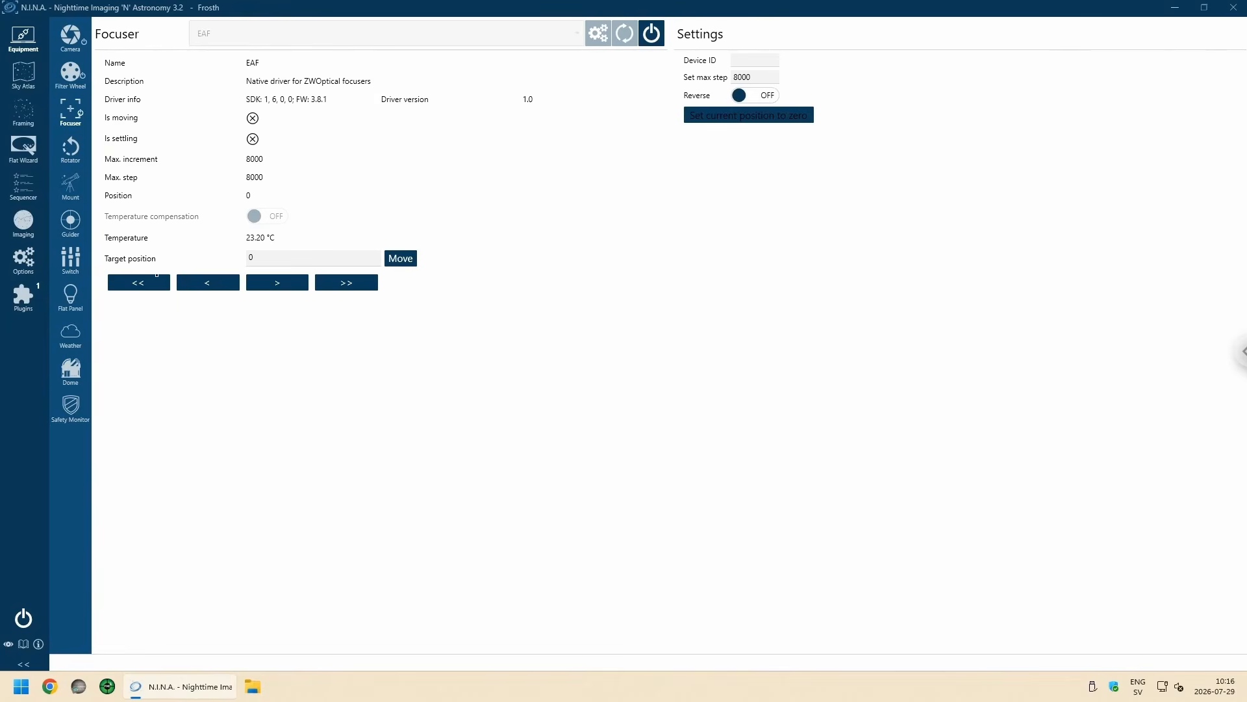
Step: Choose the manual rotator as the rotator device and connect it
{"action": "left_click", "coordinate": [73, 153]}
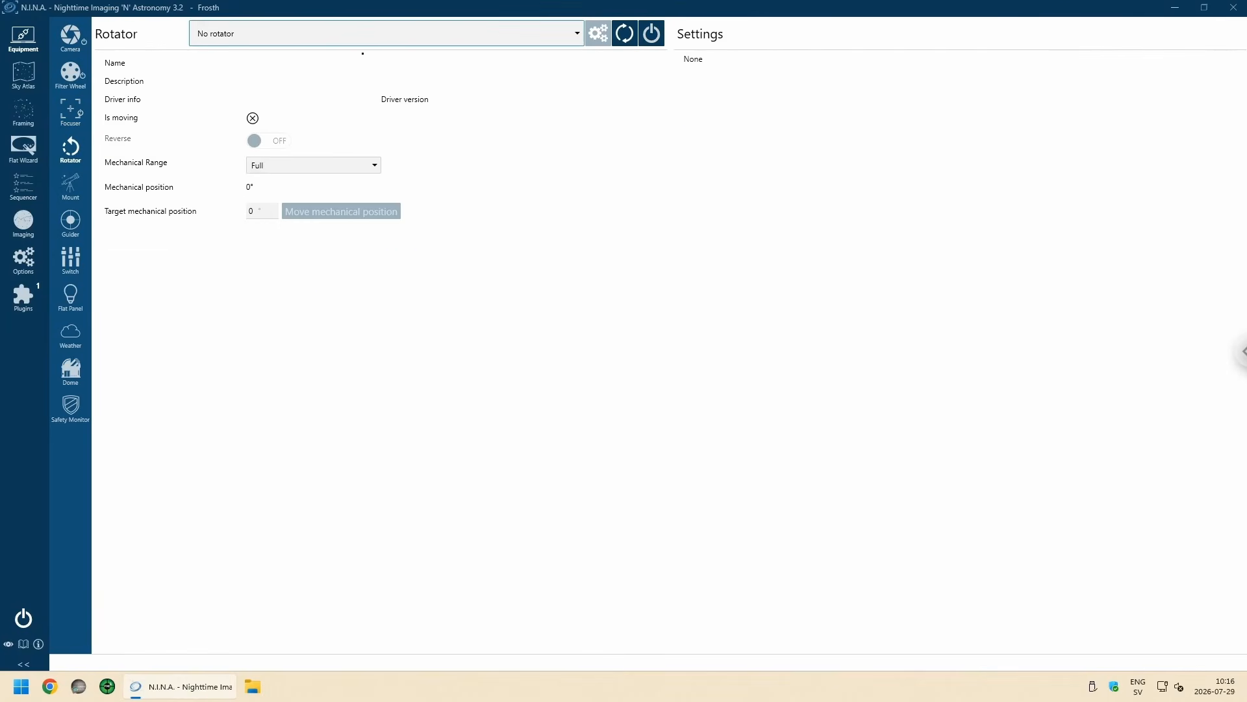
{"action": "left_click", "coordinate": [575, 33]}
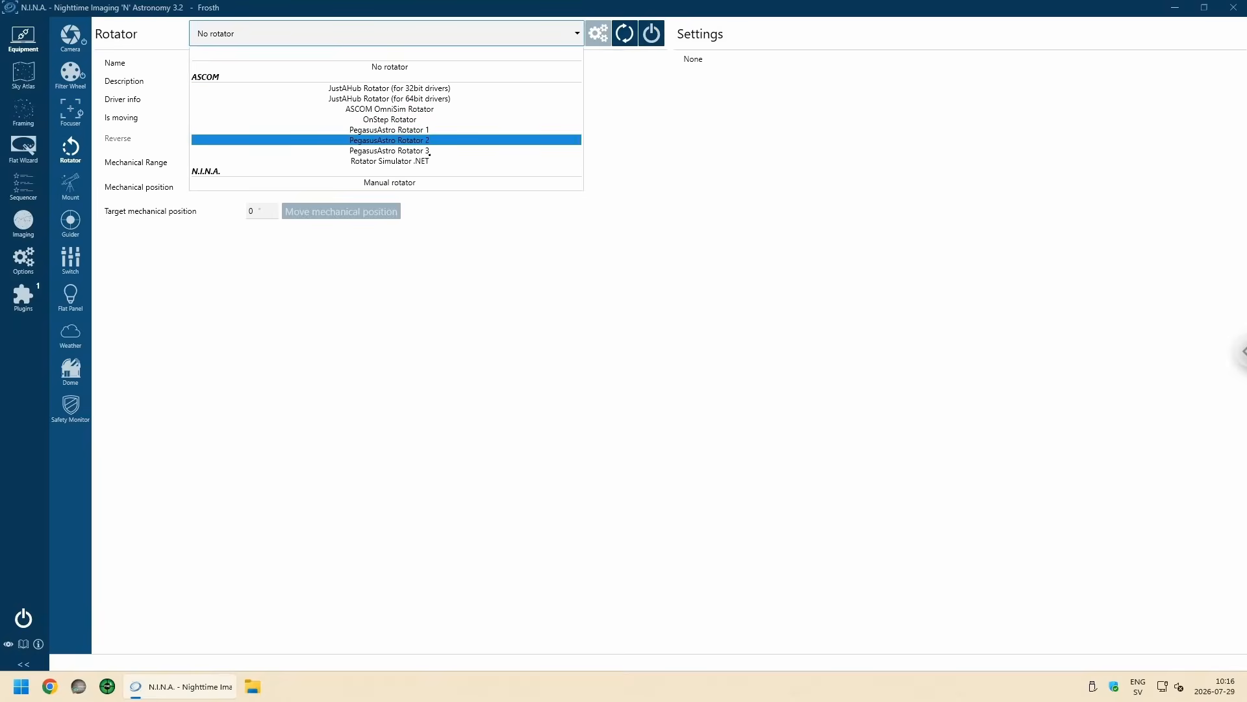
{"action": "left_click", "coordinate": [404, 183]}
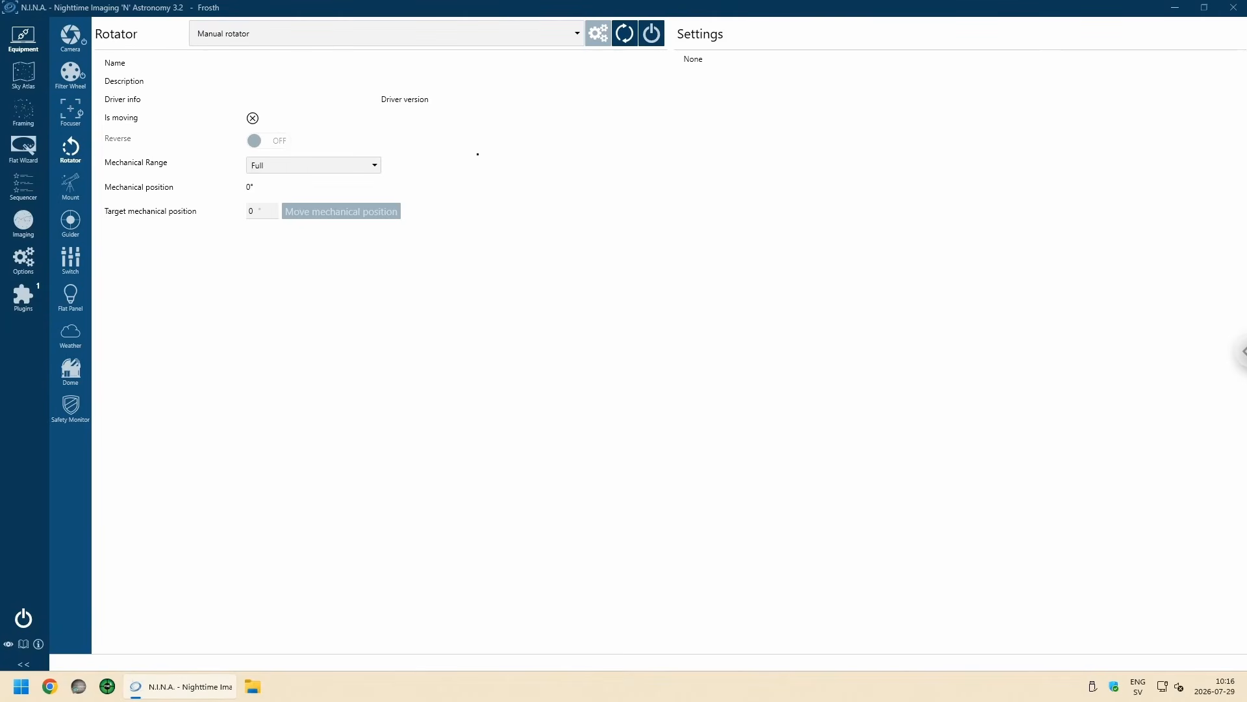
{"action": "left_click", "coordinate": [651, 33]}
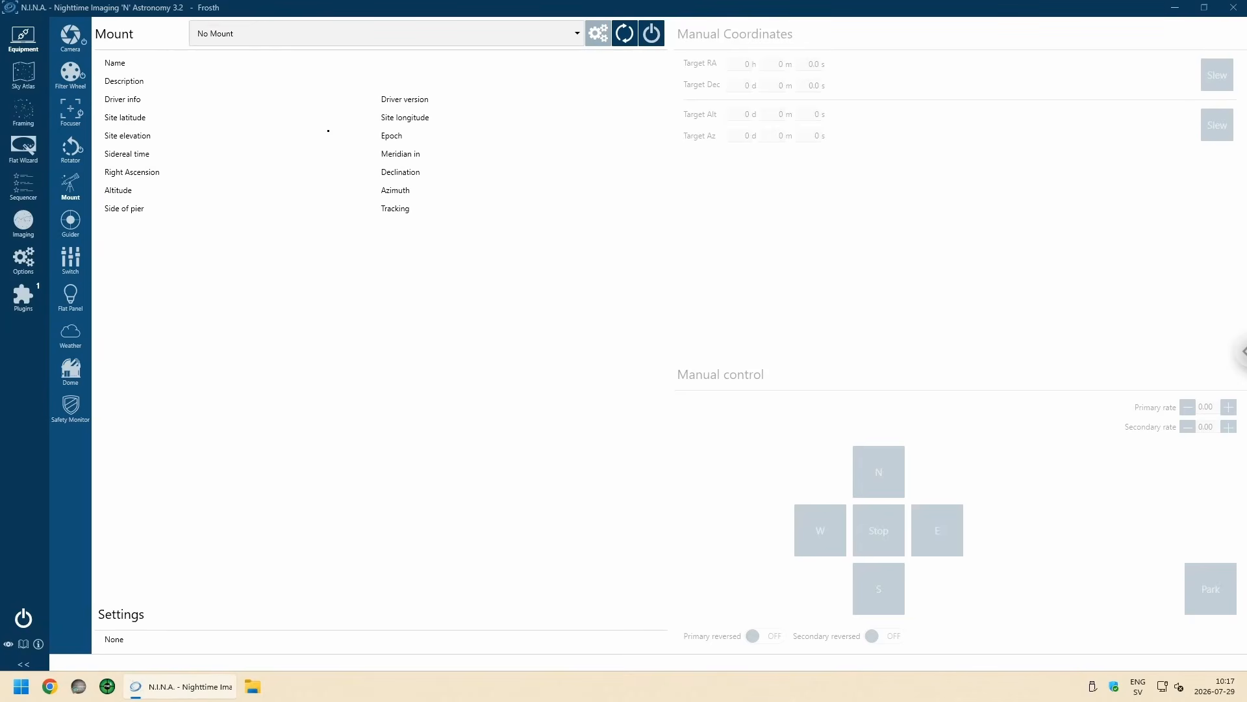
Step: Examine the list of available mount drivers and the guider's connection settings
{"action": "left_click", "coordinate": [574, 35]}
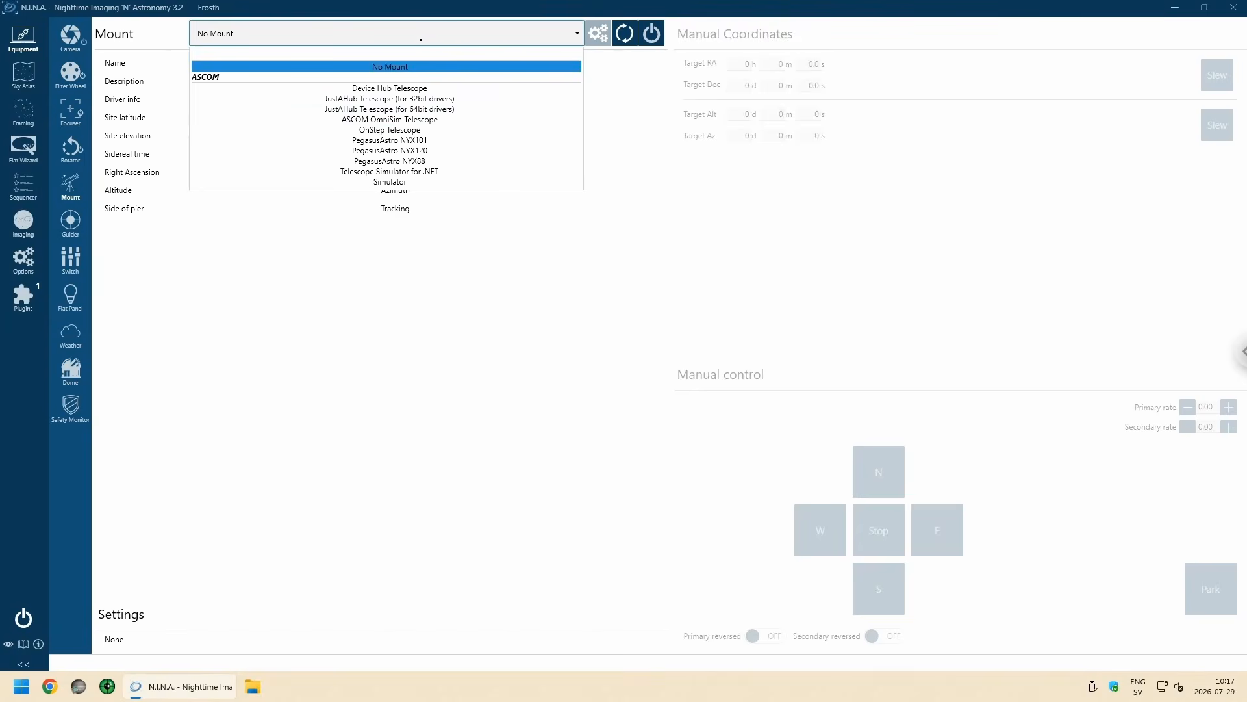
{"action": "left_click", "coordinate": [308, 297]}
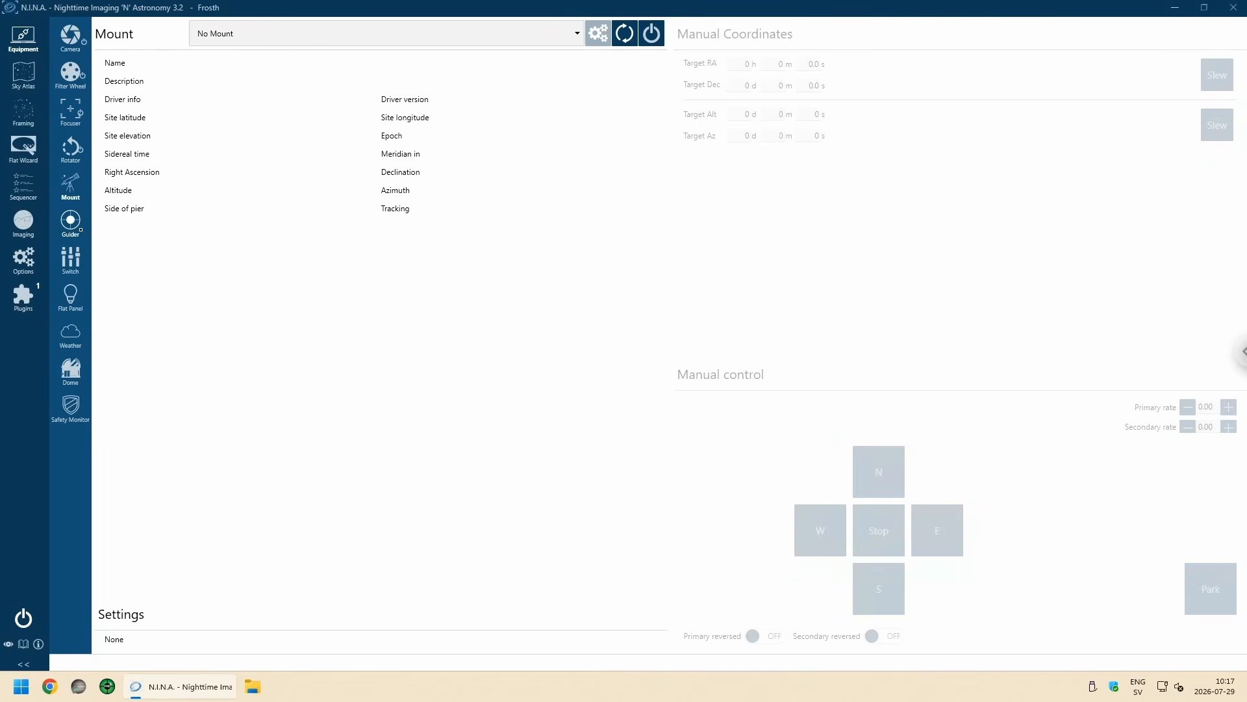
{"action": "left_click", "coordinate": [70, 223]}
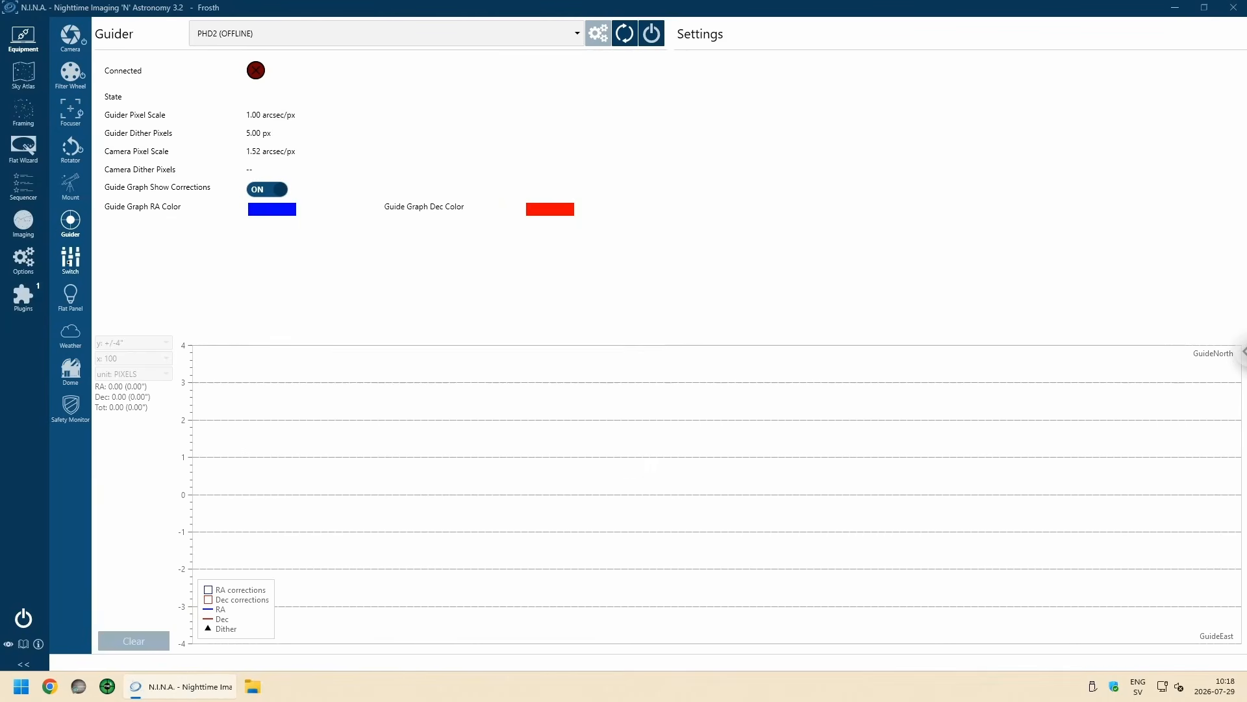
Step: Connect the SVBONY power box through the ASCOM Driver for Svbony Switch
{"action": "left_click", "coordinate": [70, 260]}
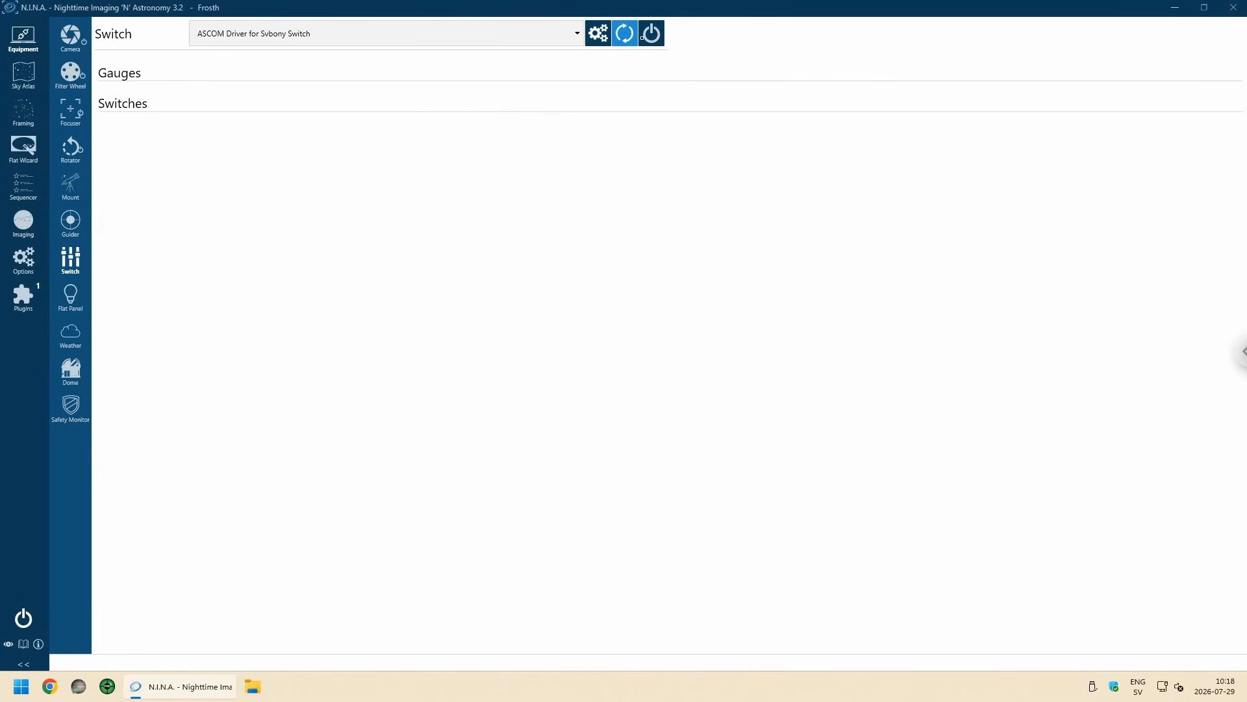
{"action": "left_click", "coordinate": [651, 33]}
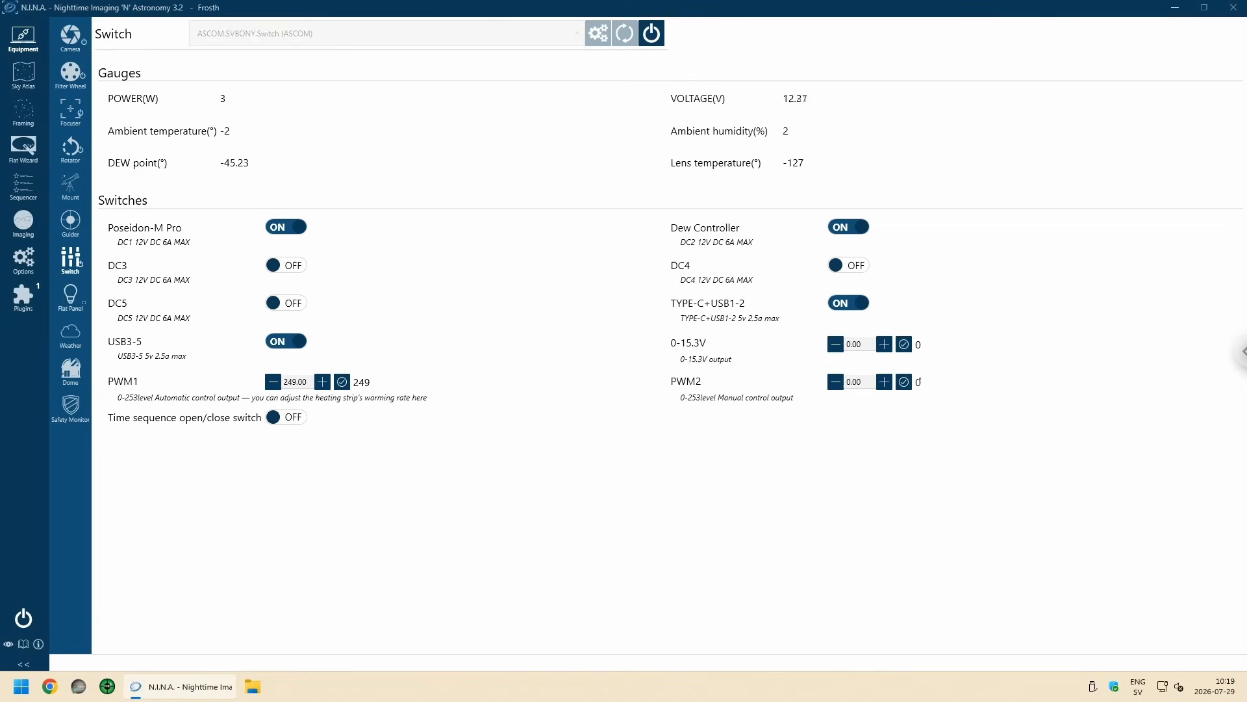
Step: Look through the device pages for the flat panel, weather source, dome and safety monitor
{"action": "left_click", "coordinate": [69, 300]}
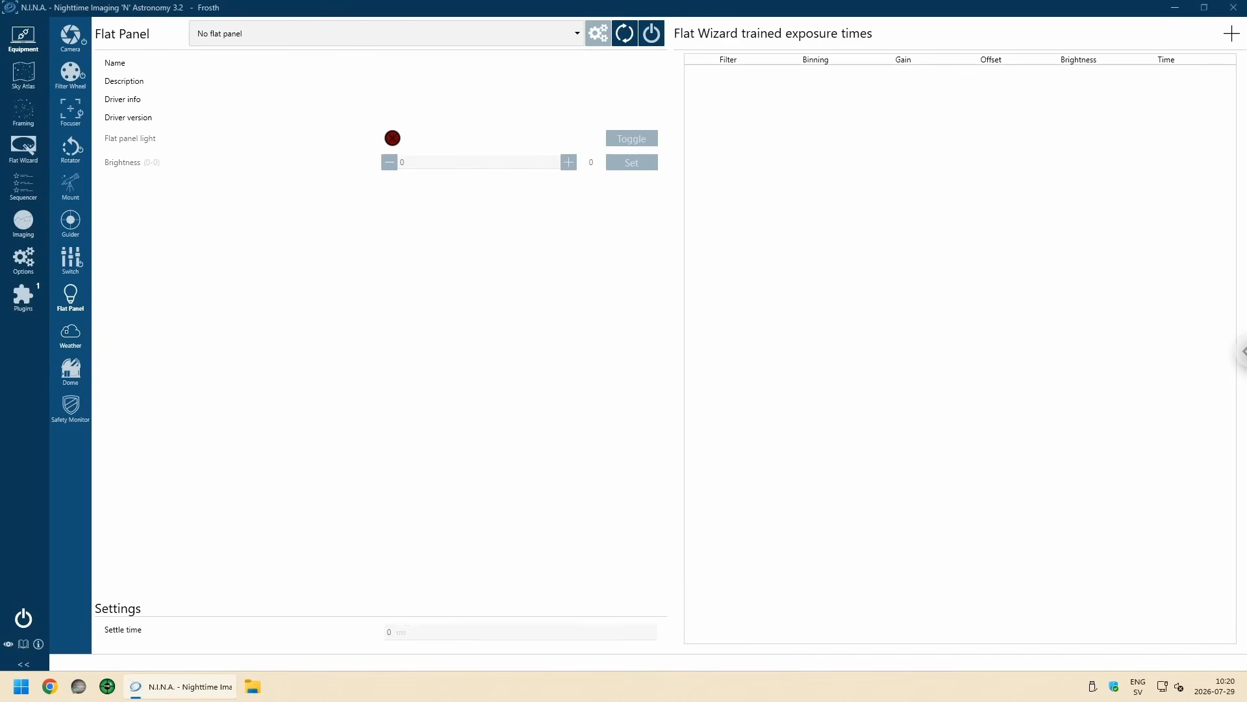
{"action": "left_click", "coordinate": [86, 339]}
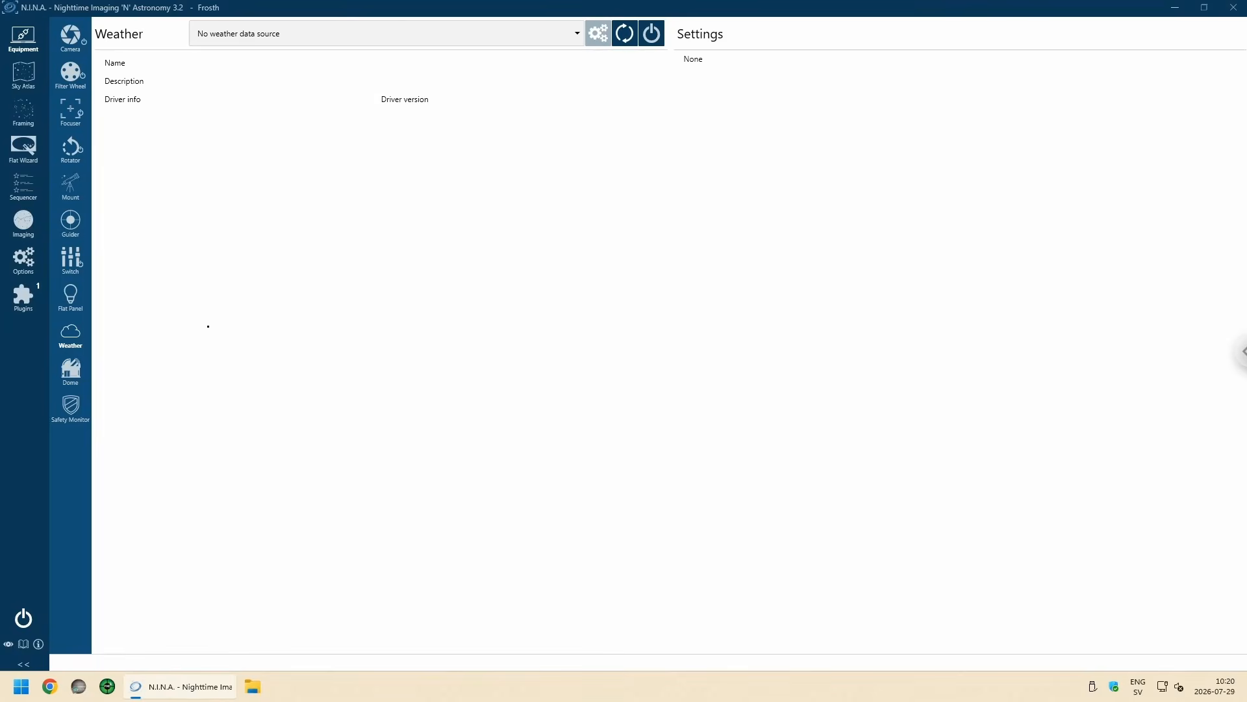
{"action": "left_click", "coordinate": [70, 376]}
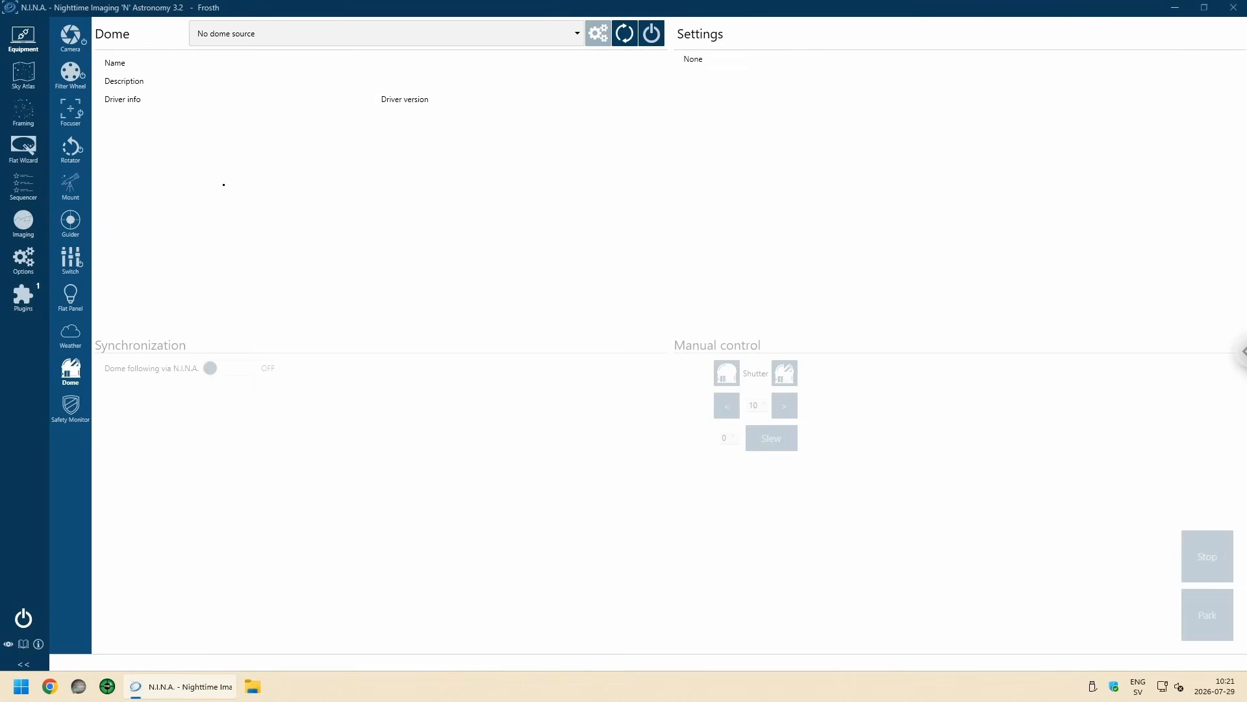
{"action": "key", "text": "Down"}
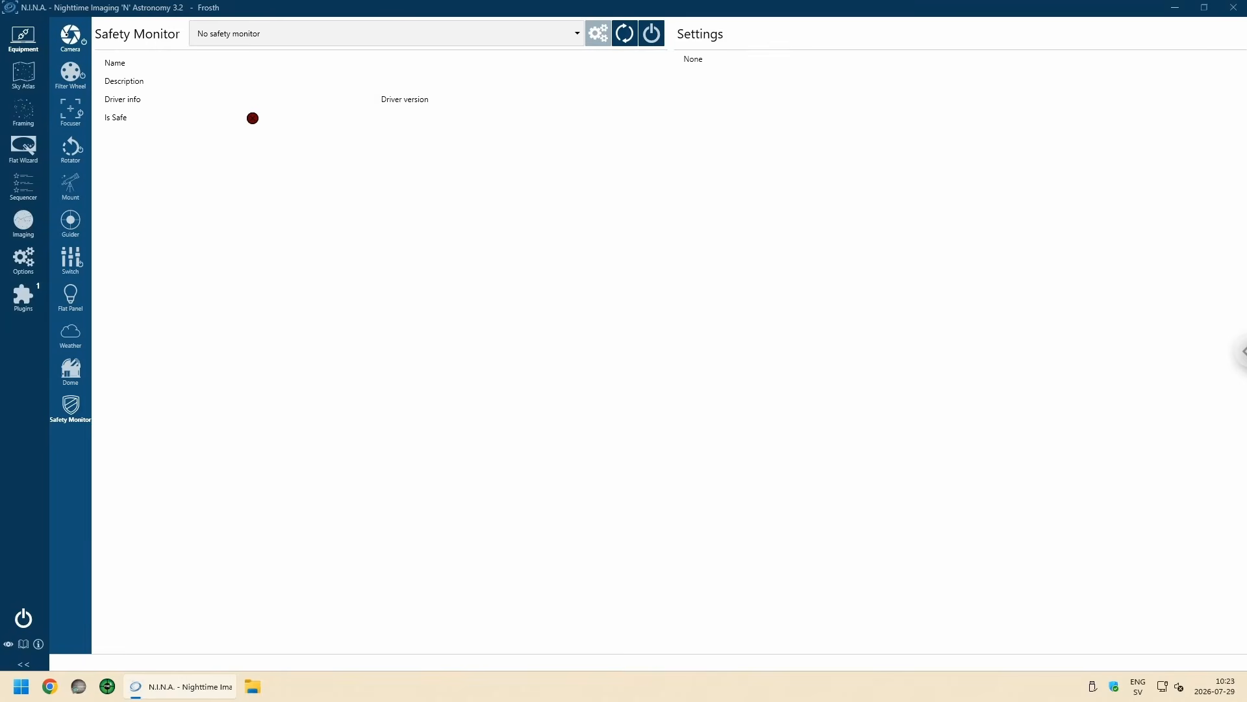
Step: Disconnect all equipment at once and close N.I.N.A
{"action": "left_click", "coordinate": [19, 619]}
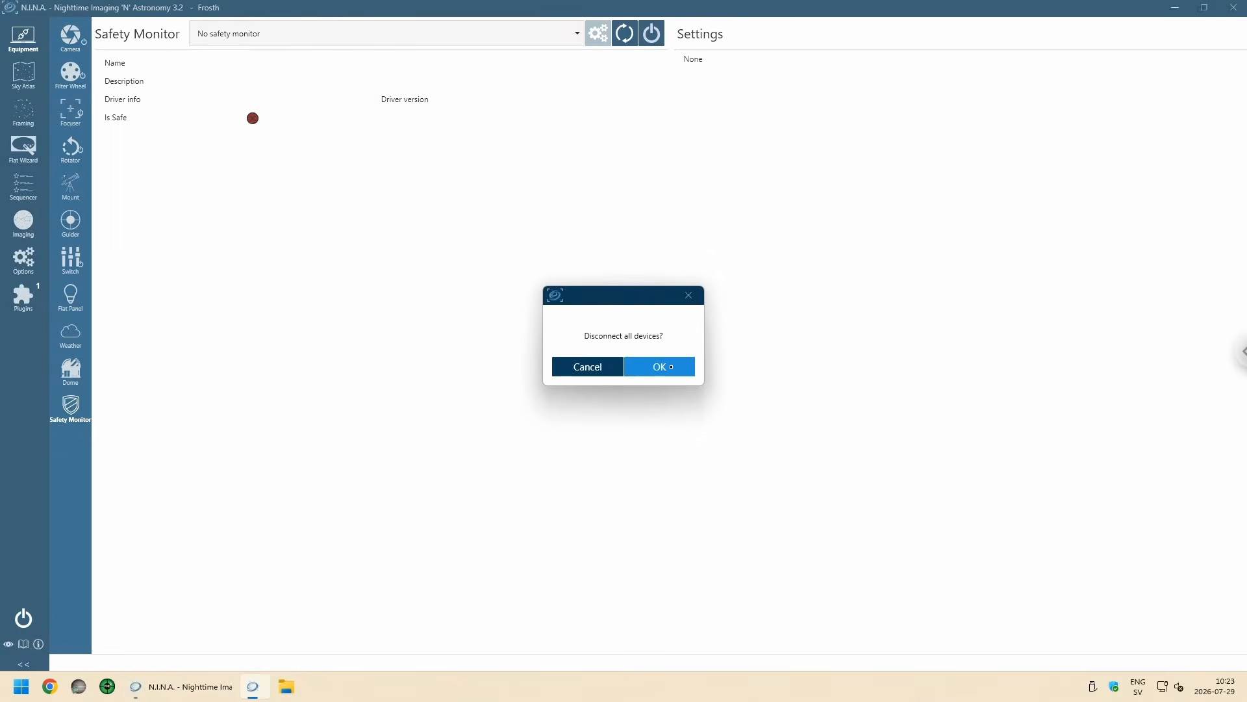
{"action": "left_click", "coordinate": [671, 368]}
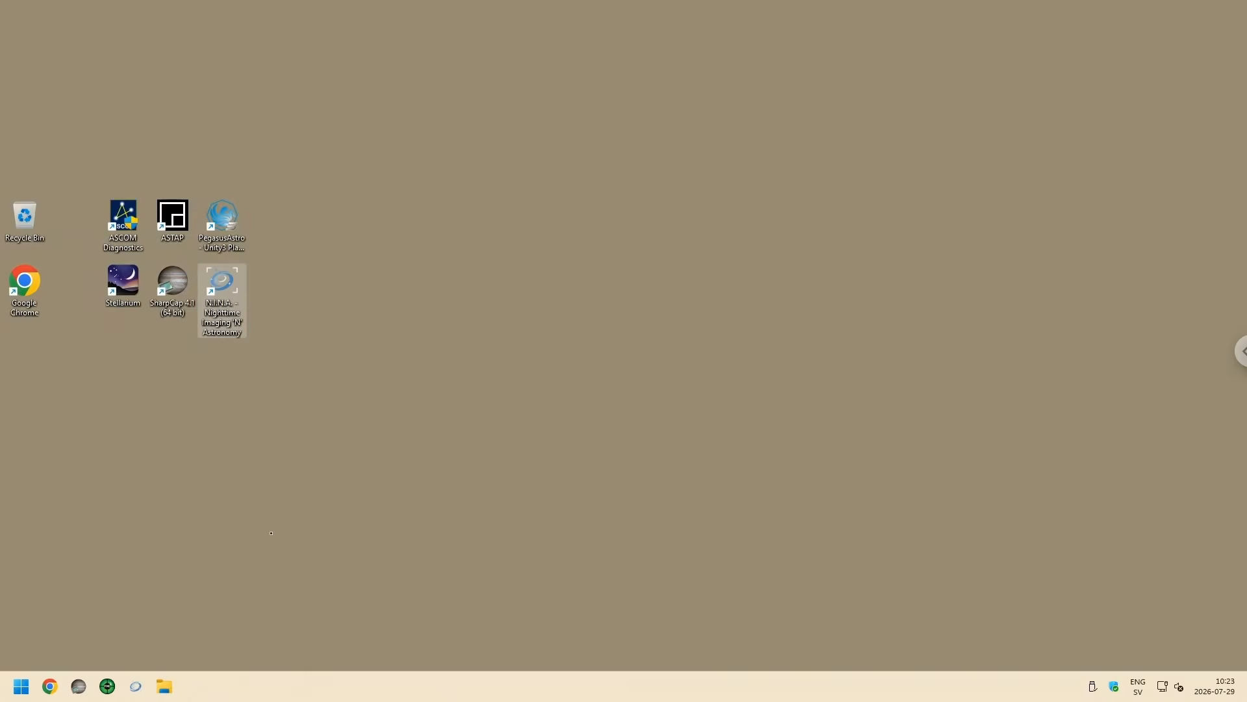
Step: Switch to PHD2 Guiding and advance the new profile wizard from its introduction to the guide camera selection
{"action": "left_click", "coordinate": [231, 569]}
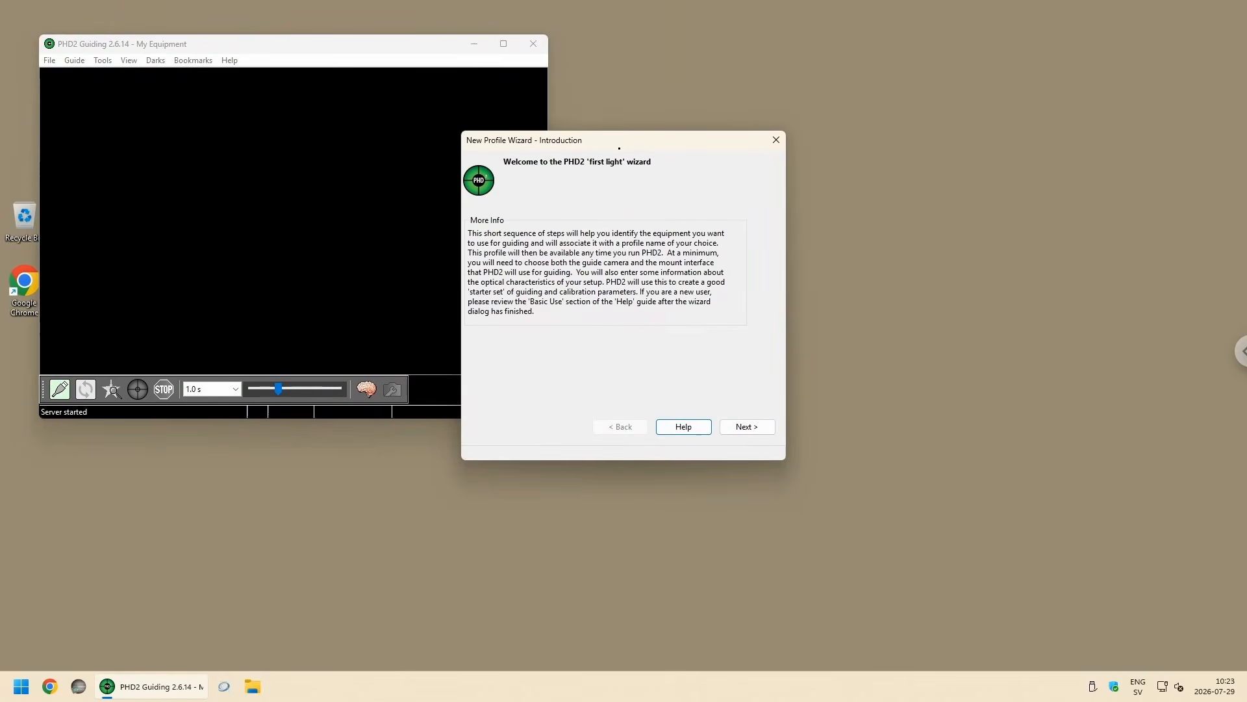
{"action": "left_click_drag", "start_coordinate": [633, 146], "coordinate": [572, 159]}
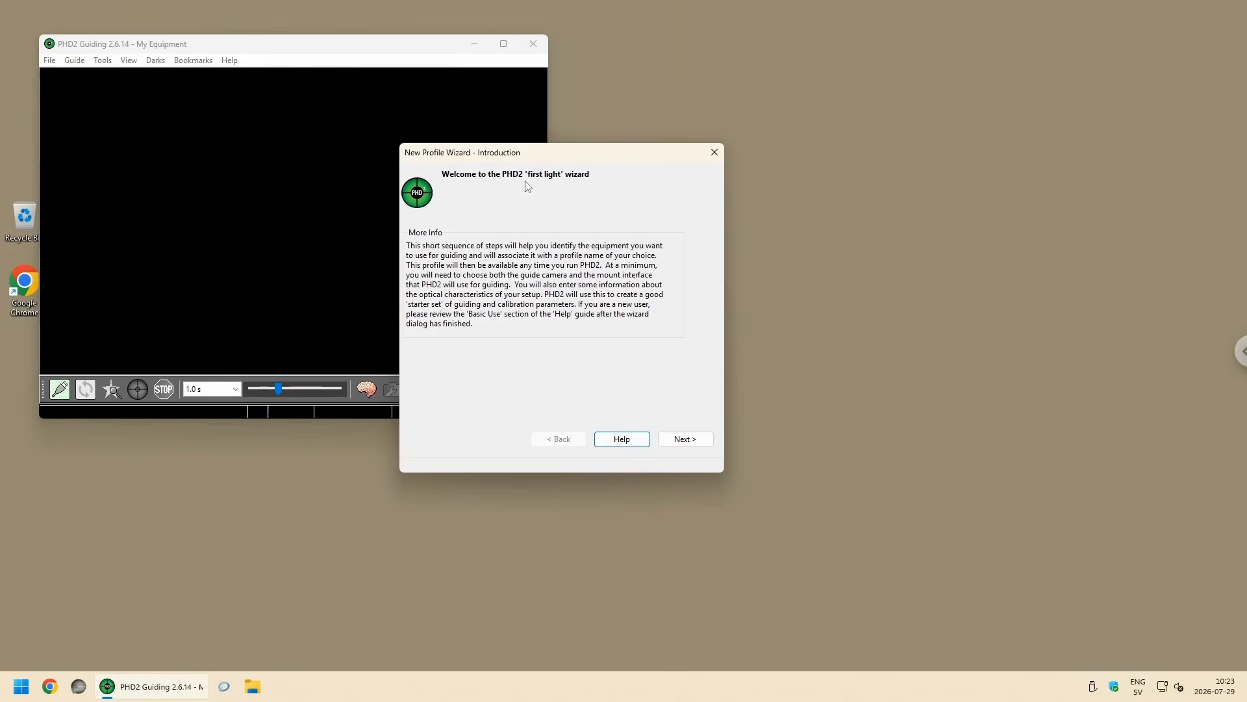
{"action": "mouse_move", "coordinate": [552, 156]}
{"action": "left_mouse_down"}
{"action": "mouse_move", "coordinate": [565, 156]}
{"action": "mouse_move", "coordinate": [531, 159]}
{"action": "left_mouse_up"}
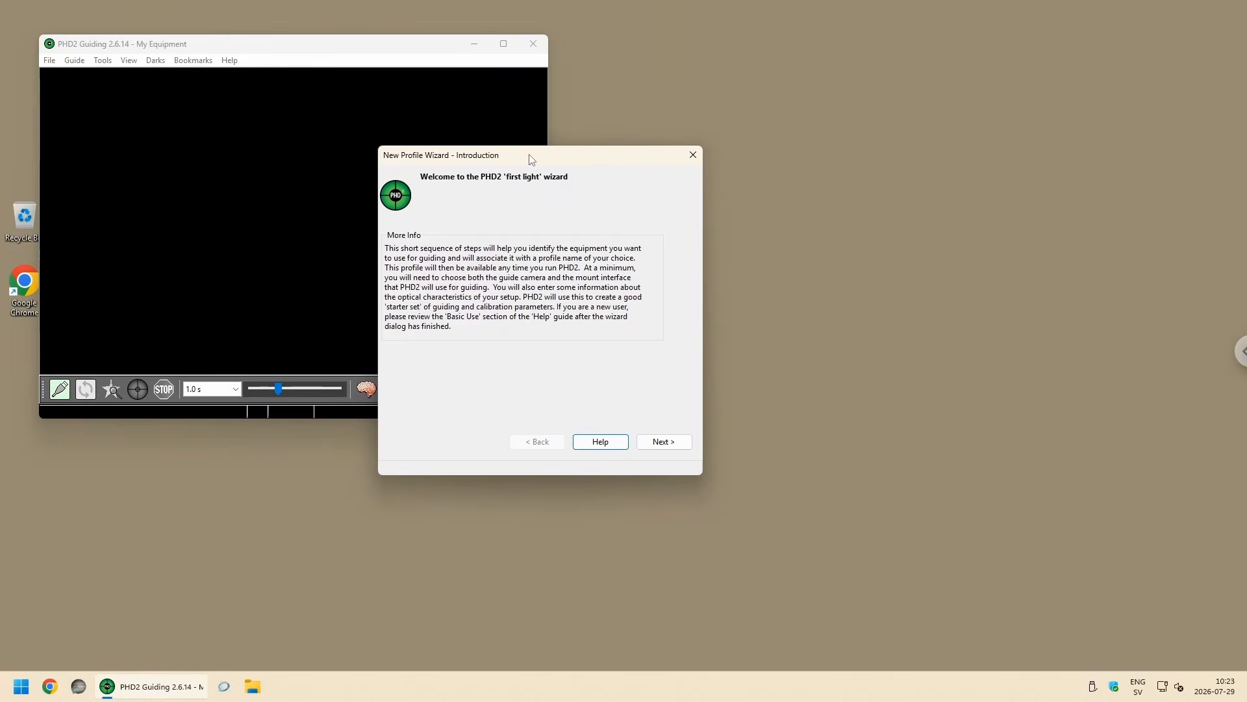
{"action": "left_click", "coordinate": [669, 444]}
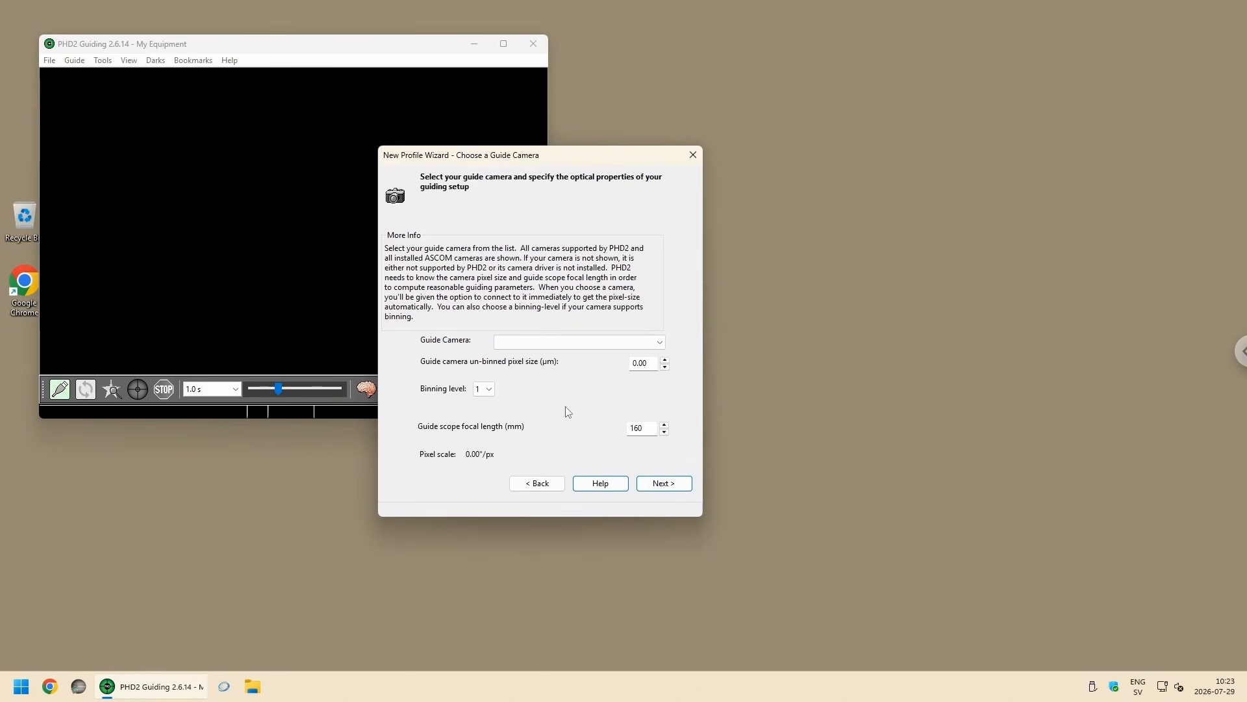
Step: Choose Player One Camera as the guide camera in the new profile wizard
{"action": "left_click_drag", "start_coordinate": [531, 161], "coordinate": [504, 143]}
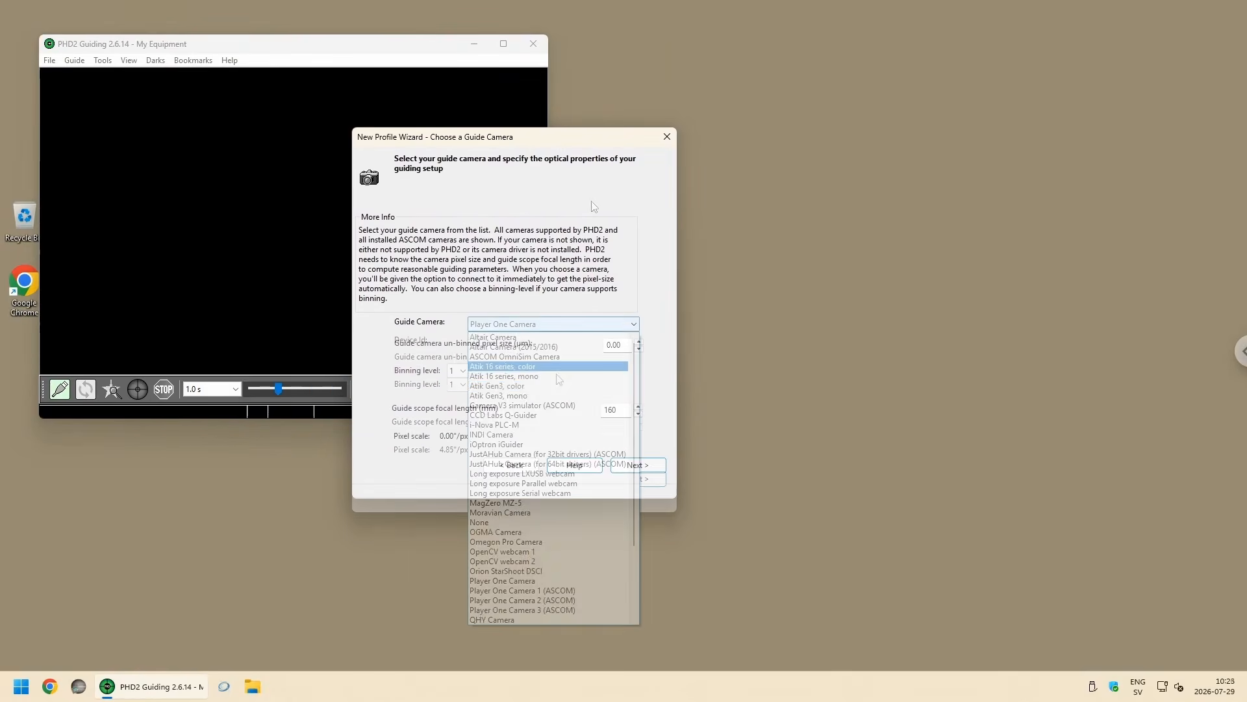
{"action": "scroll", "coordinate": [549, 435], "scroll_direction": "down", "scroll_amount": 2}
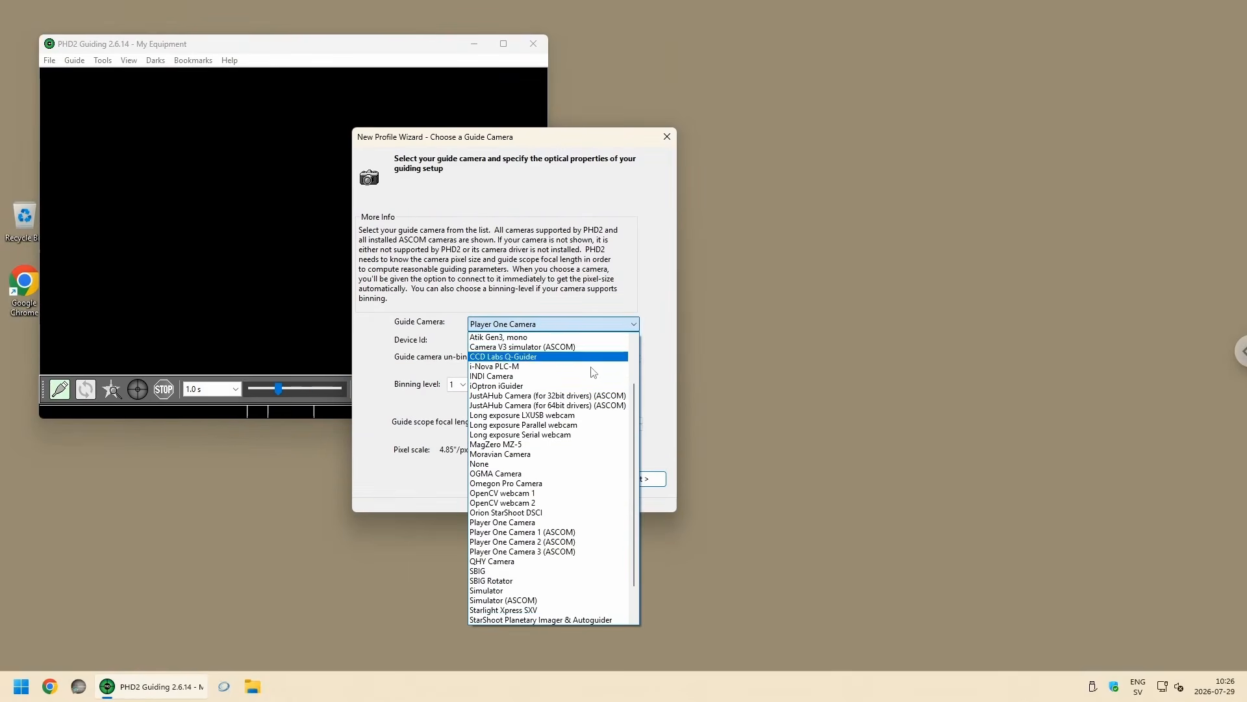
{"action": "left_click", "coordinate": [516, 523]}
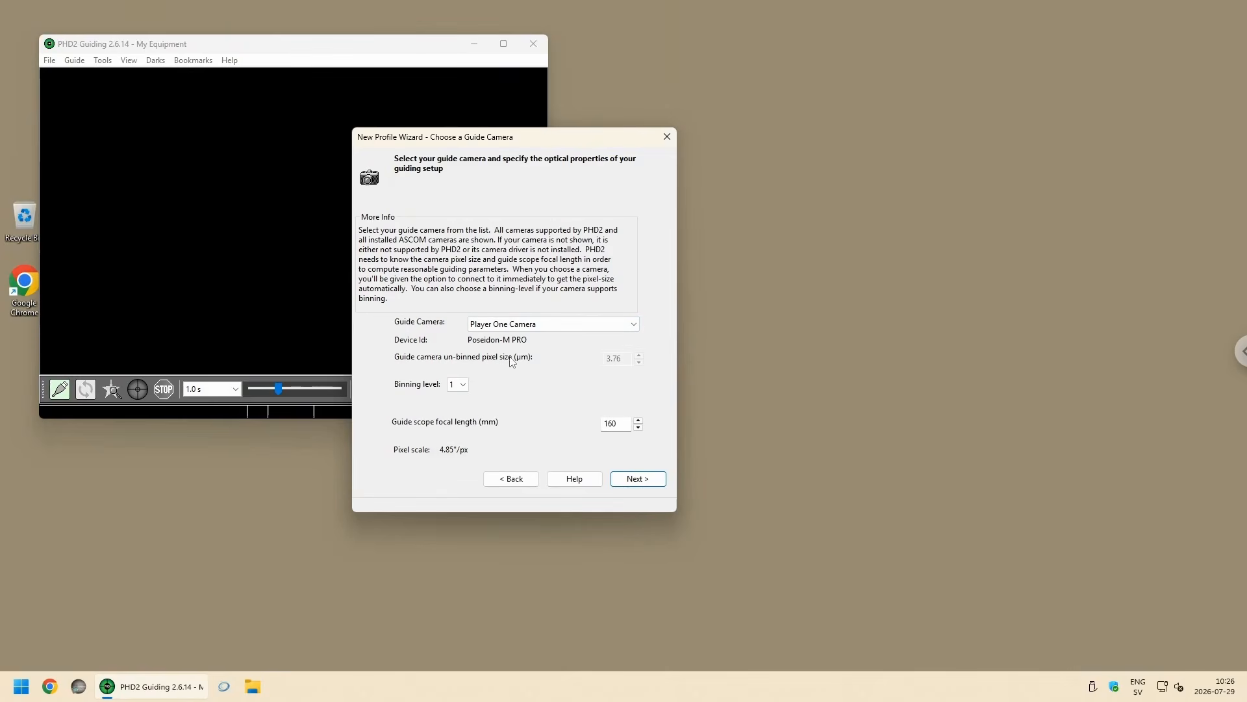
Step: Choose Player One Camera 1 (ASCOM) as the guide camera, set the guide scope focal length to 242 mm and advance the wizard
{"action": "left_click", "coordinate": [633, 325]}
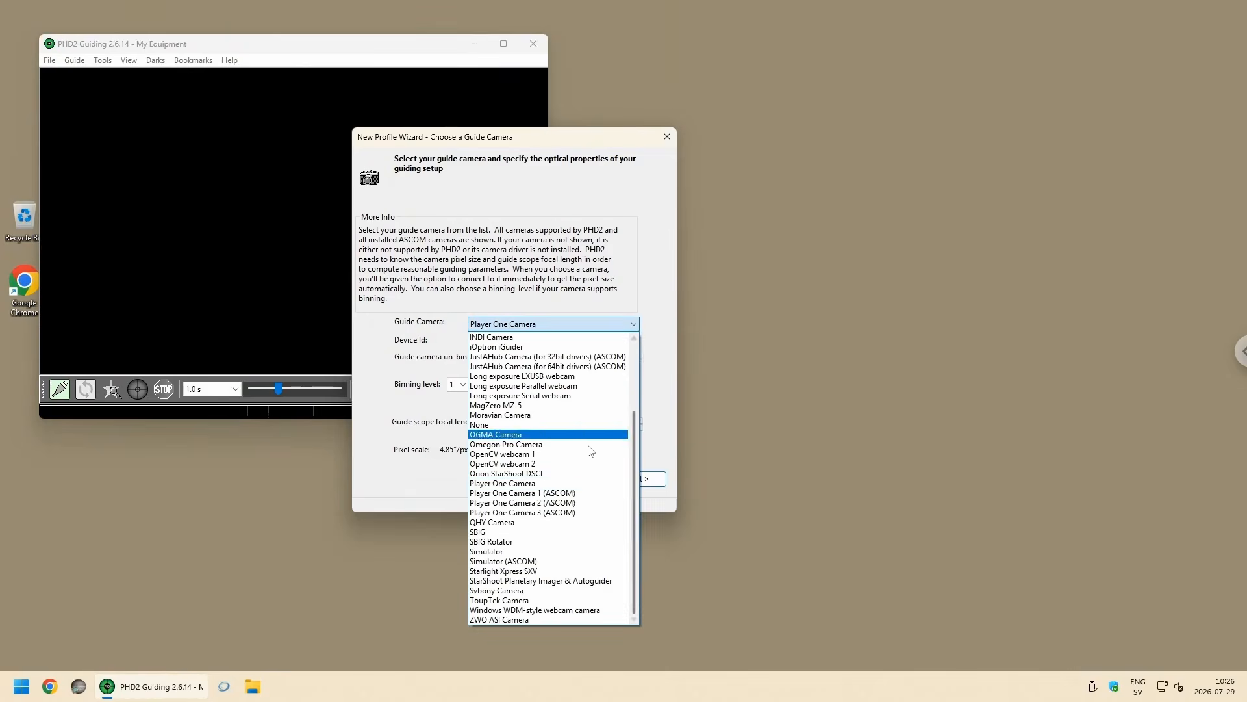
{"action": "left_click", "coordinate": [519, 494]}
{"action": "left_click", "coordinate": [539, 286]}
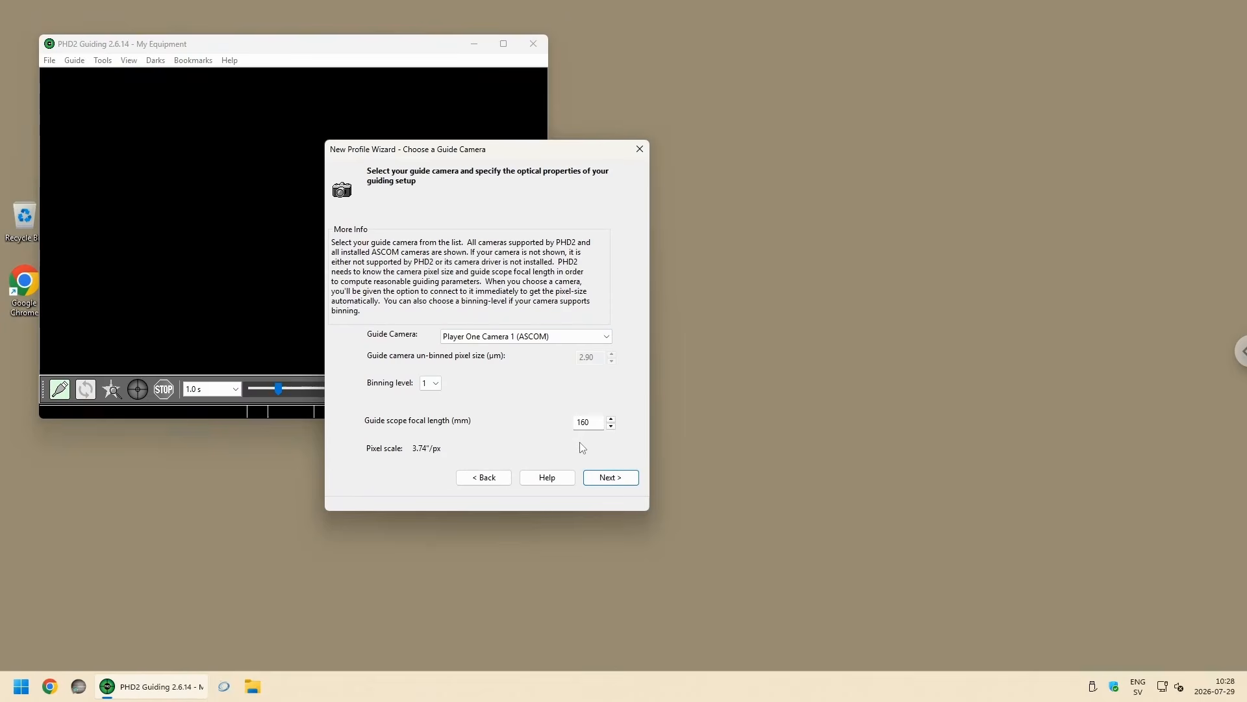
{"action": "double_click", "coordinate": [593, 425]}
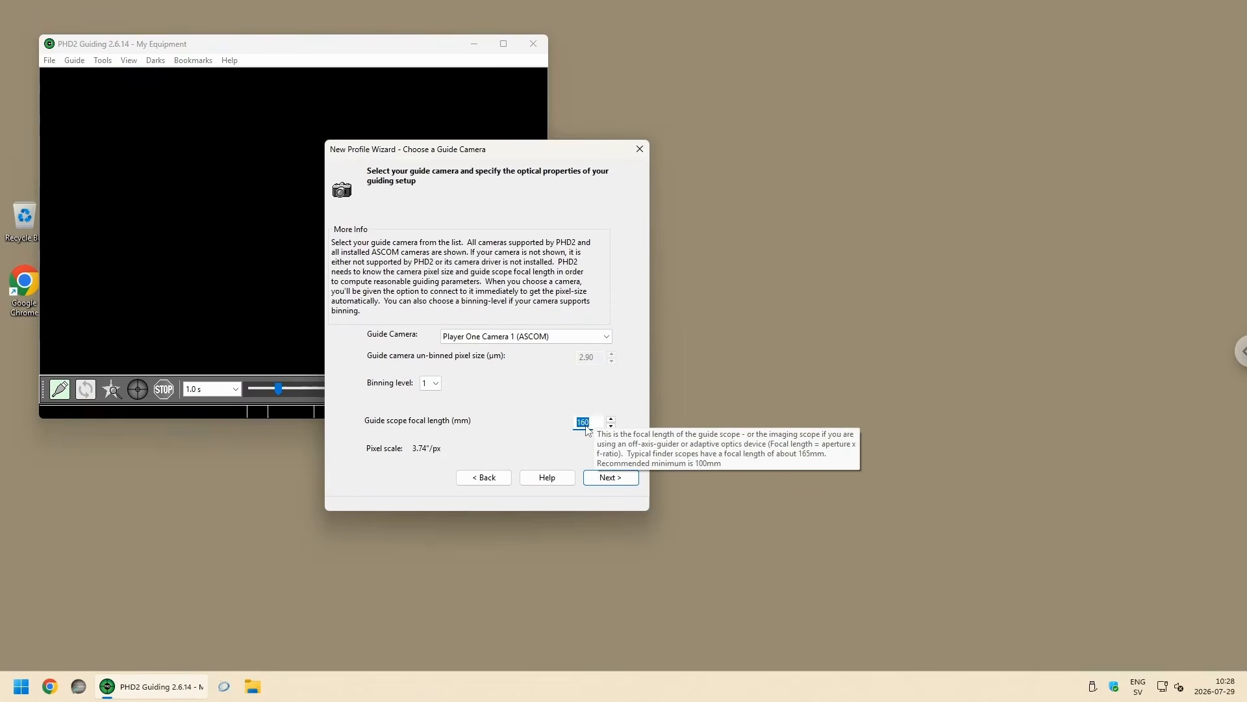
{"action": "type", "text": "242"}
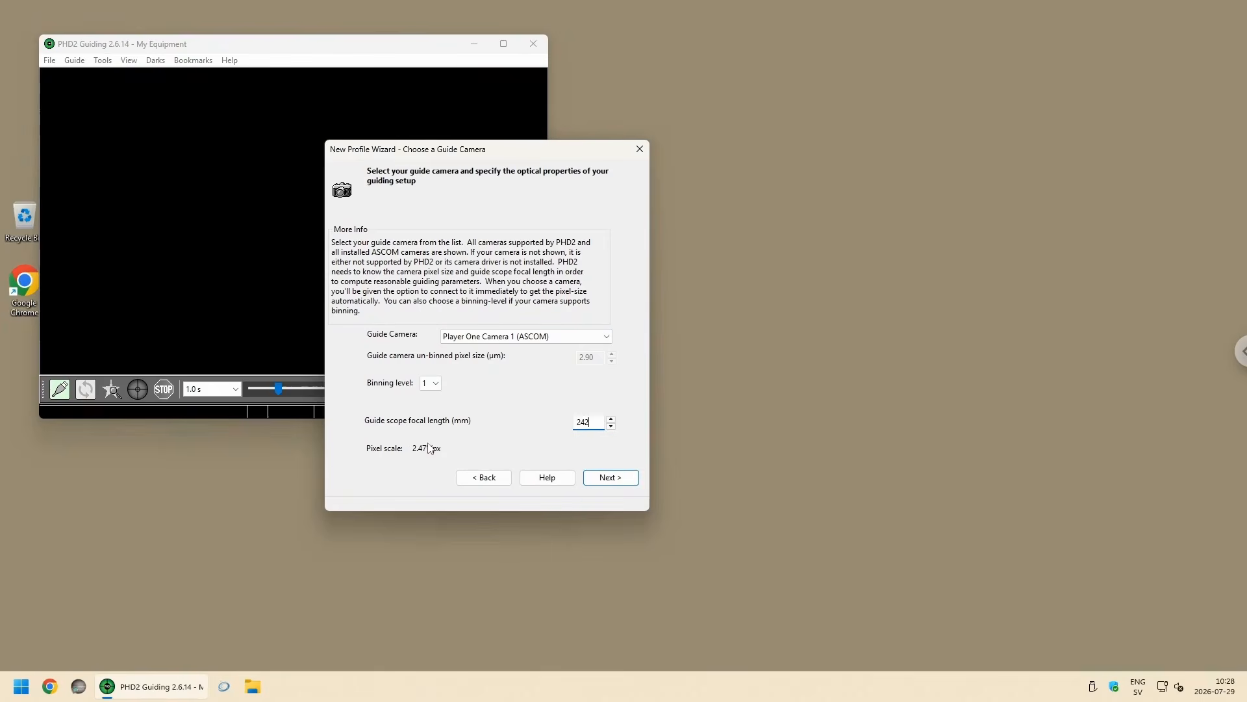
{"action": "left_click", "coordinate": [612, 479]}
Step: Select OnStep Telescope (ASCOM) as the mount connection and advance to the adaptive optics choice
{"action": "left_click", "coordinate": [500, 346]}
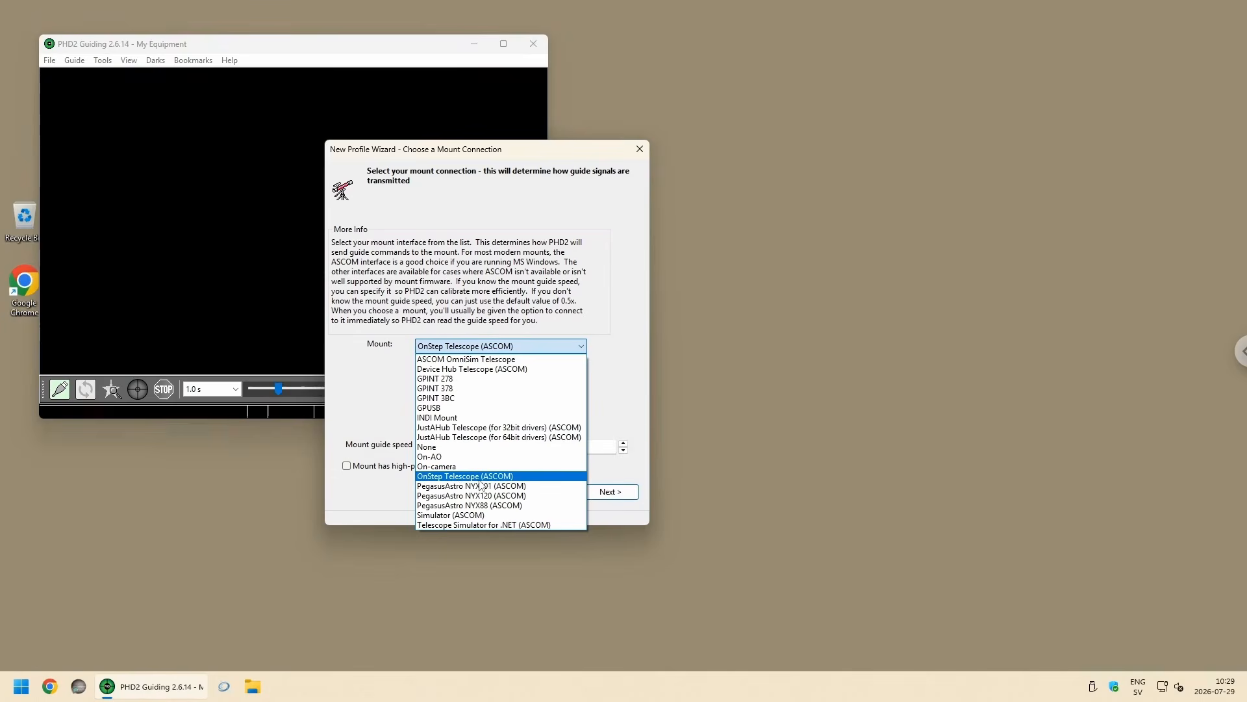
{"action": "left_click", "coordinate": [434, 476]}
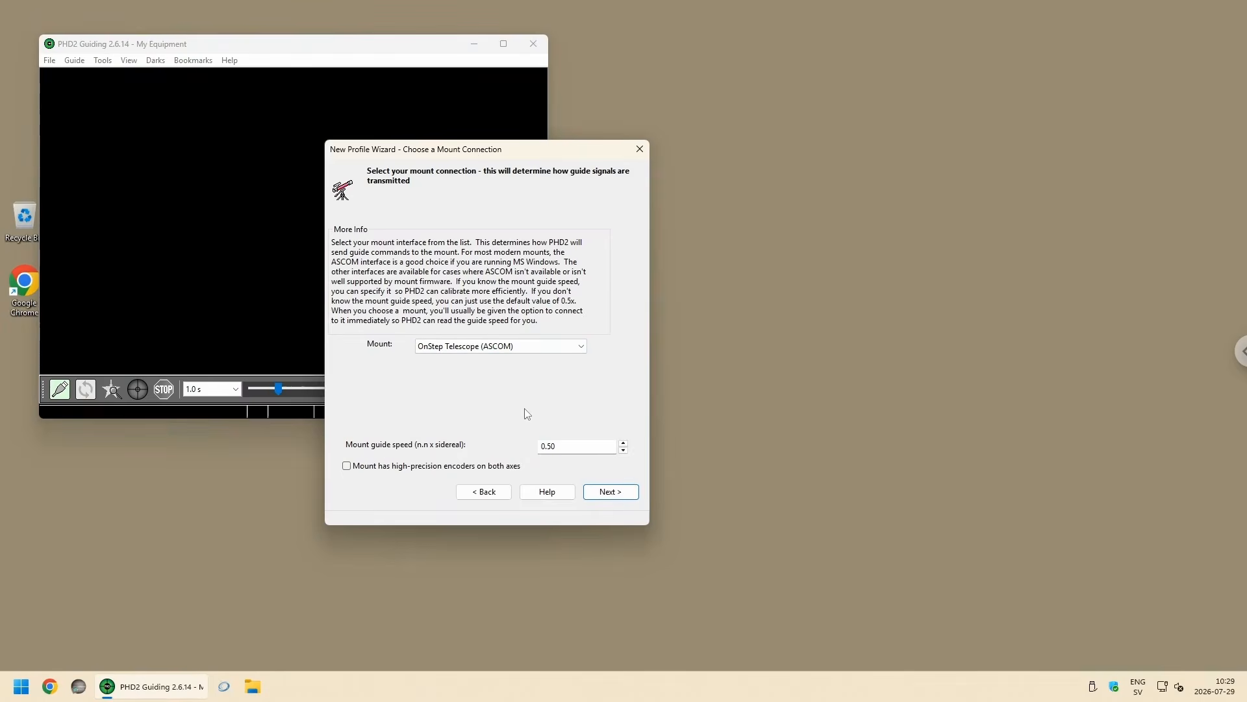
{"action": "left_click_drag", "start_coordinate": [535, 159], "coordinate": [510, 149]}
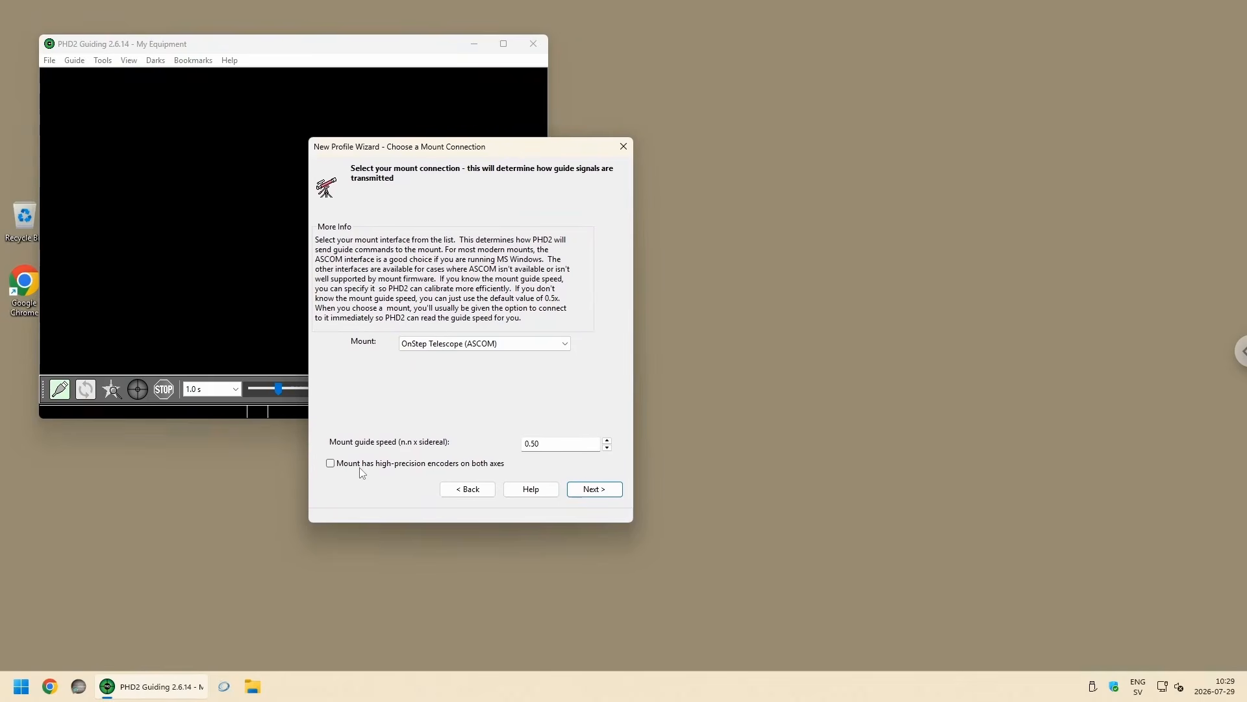
{"action": "left_click", "coordinate": [611, 492]}
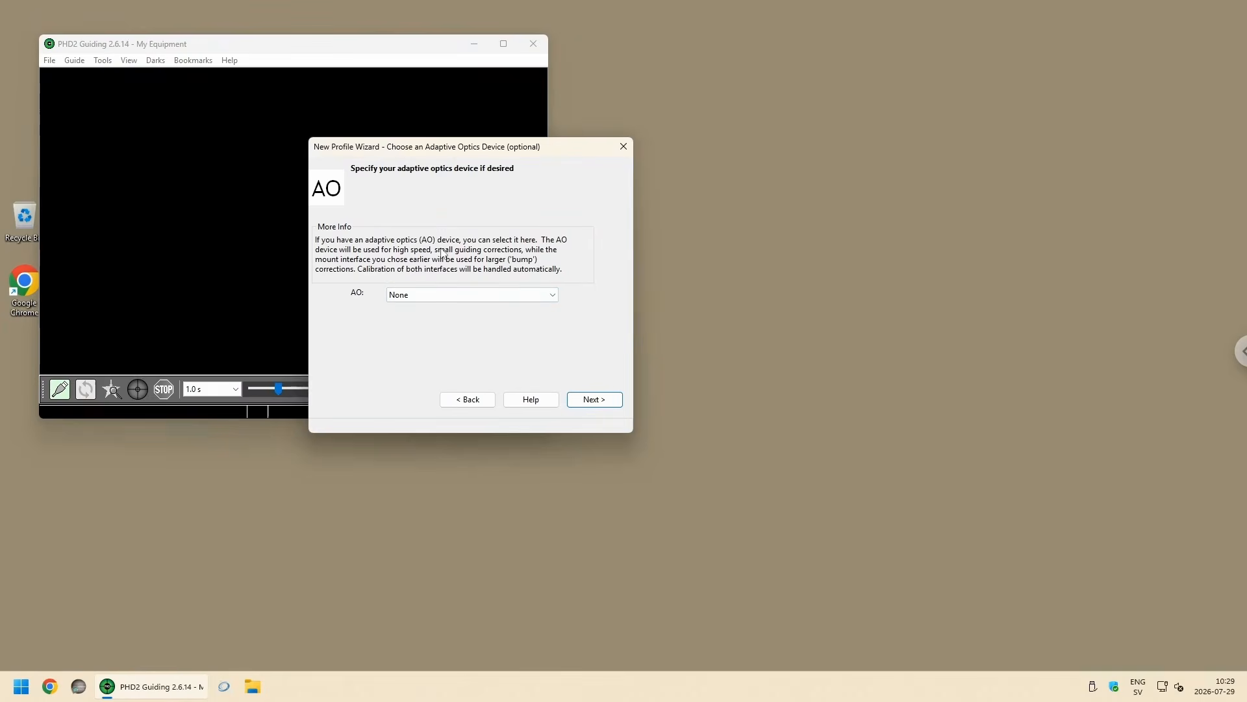
Step: Keep both the adaptive optics device and the rotator set to None and advance to the wizard's final page
{"action": "left_click", "coordinate": [602, 407]}
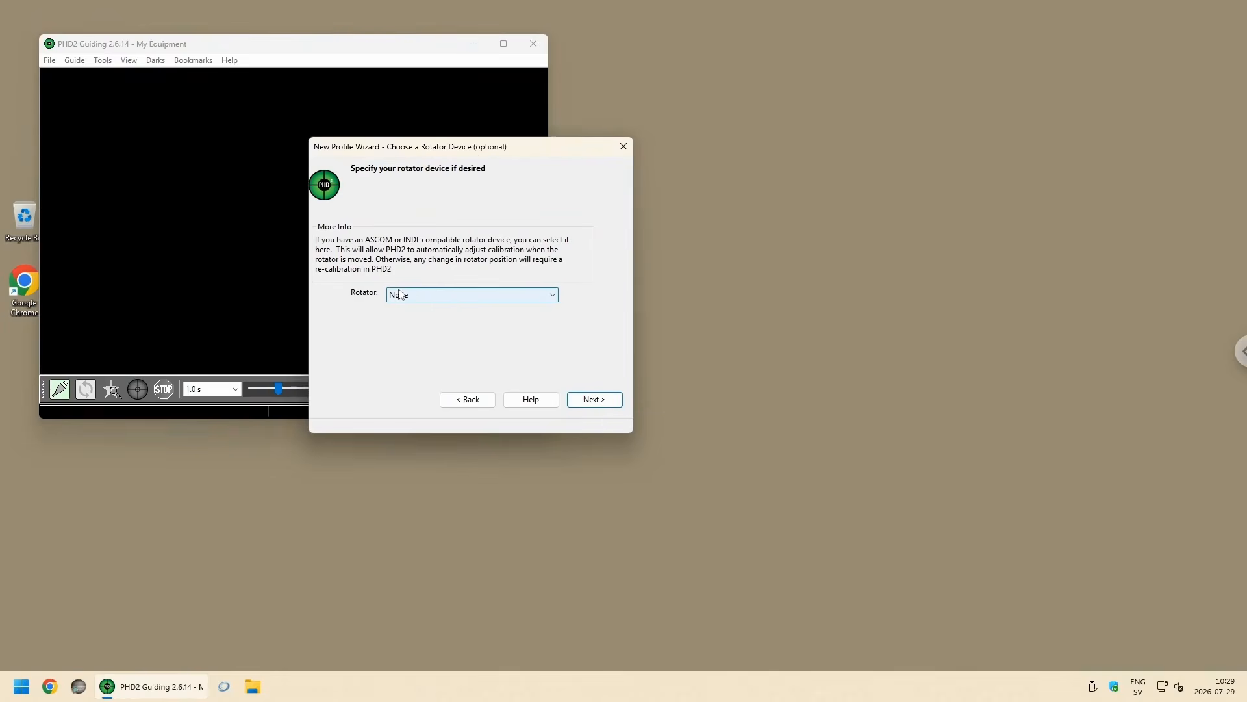
{"action": "left_click", "coordinate": [557, 302]}
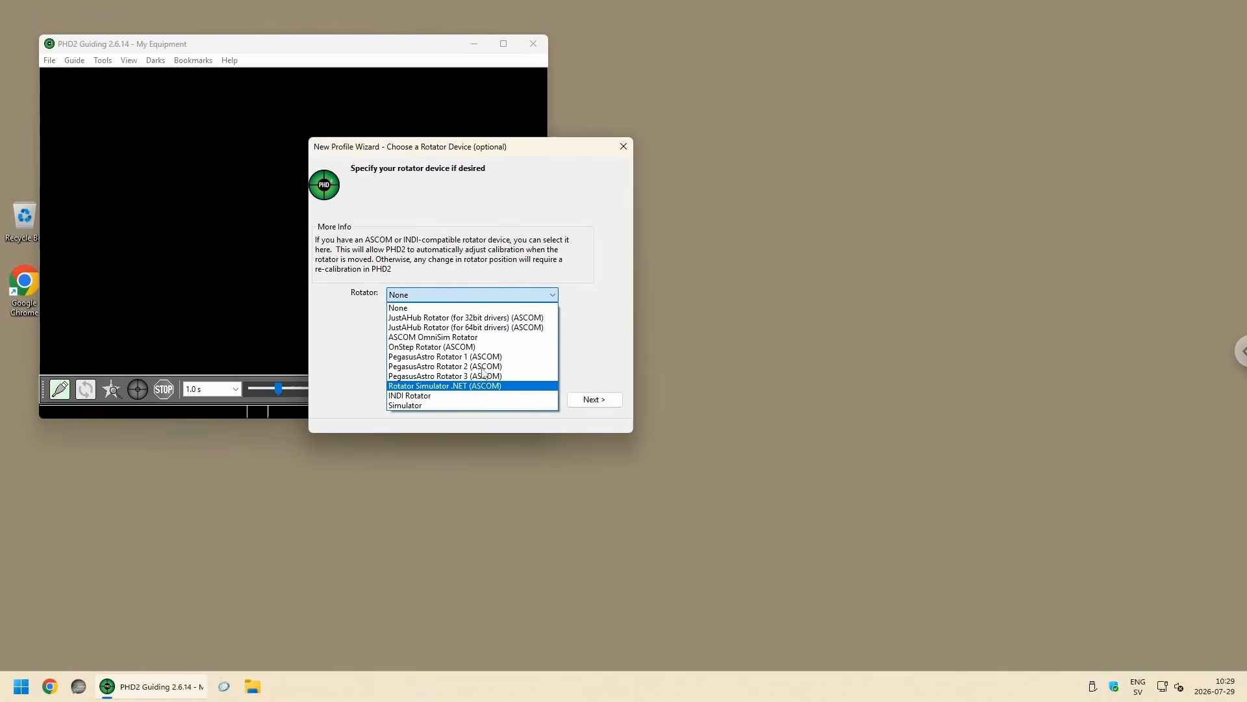
{"action": "left_click", "coordinate": [393, 307]}
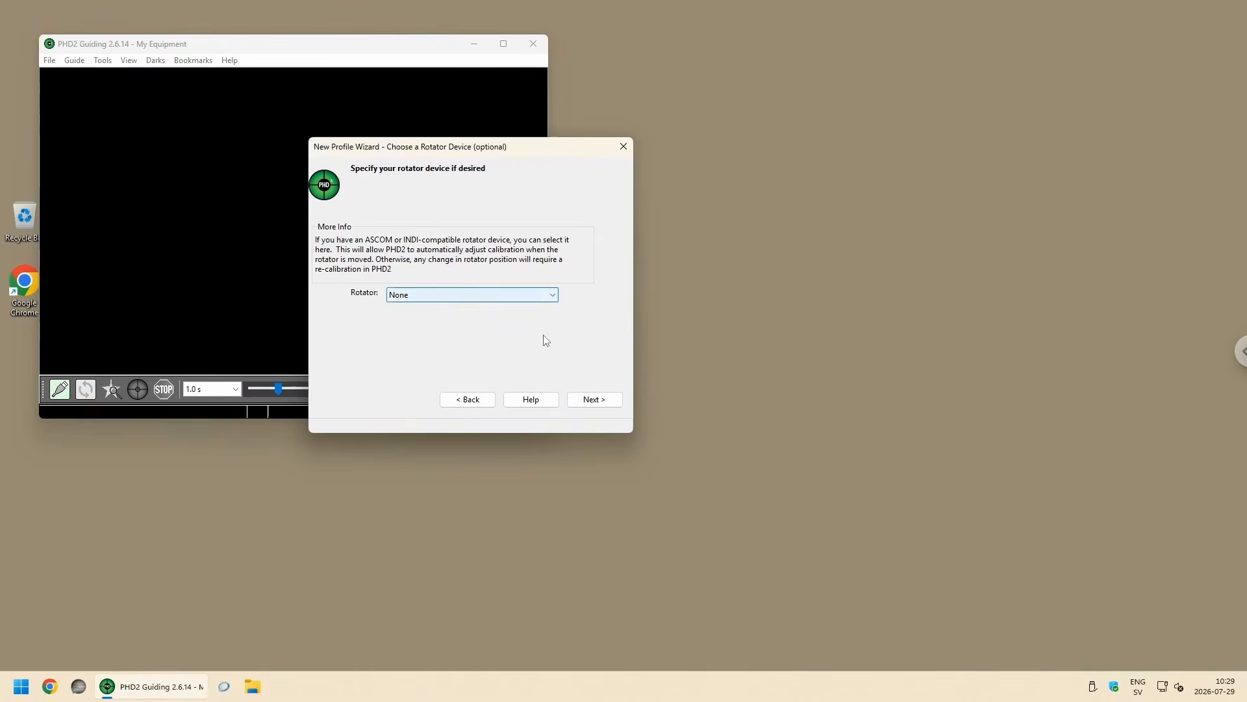
{"action": "left_click", "coordinate": [593, 401]}
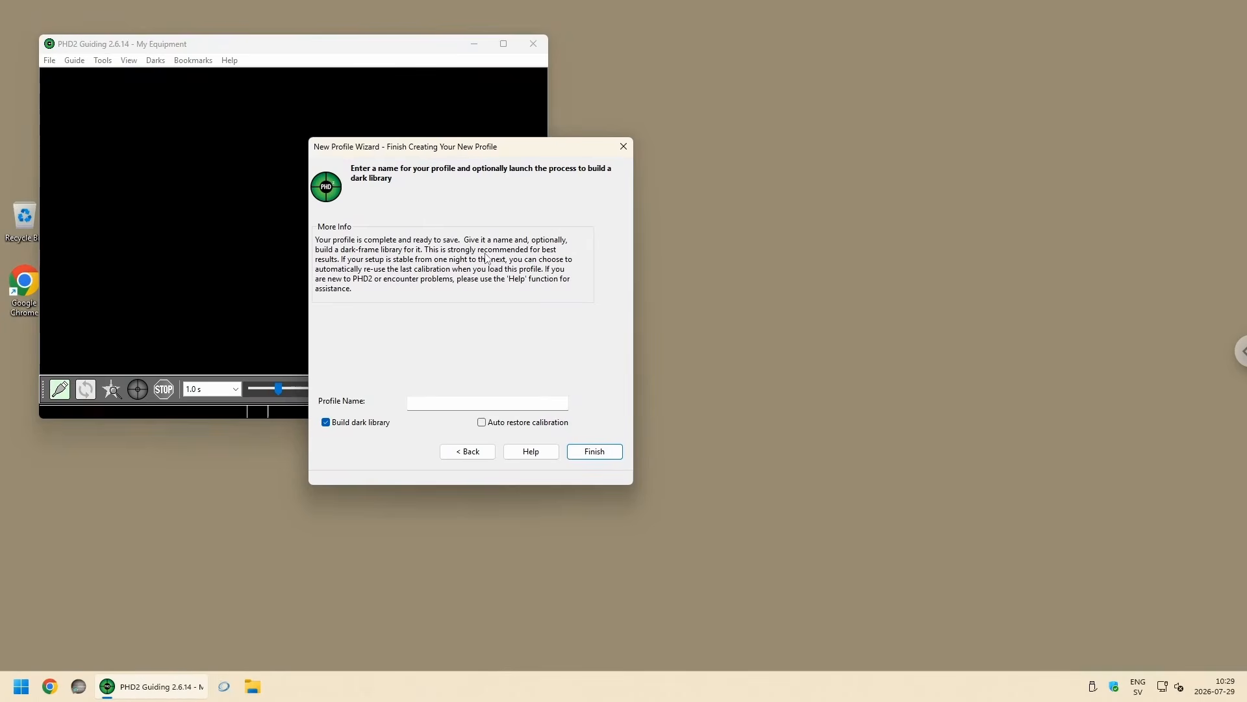
Step: Finish the profile as Evoguide50ED_Xena585M with Auto restore calibration enabled, and dismiss the mount error and equipment connection dialogs
{"action": "left_click_drag", "start_coordinate": [456, 154], "coordinate": [466, 162]}
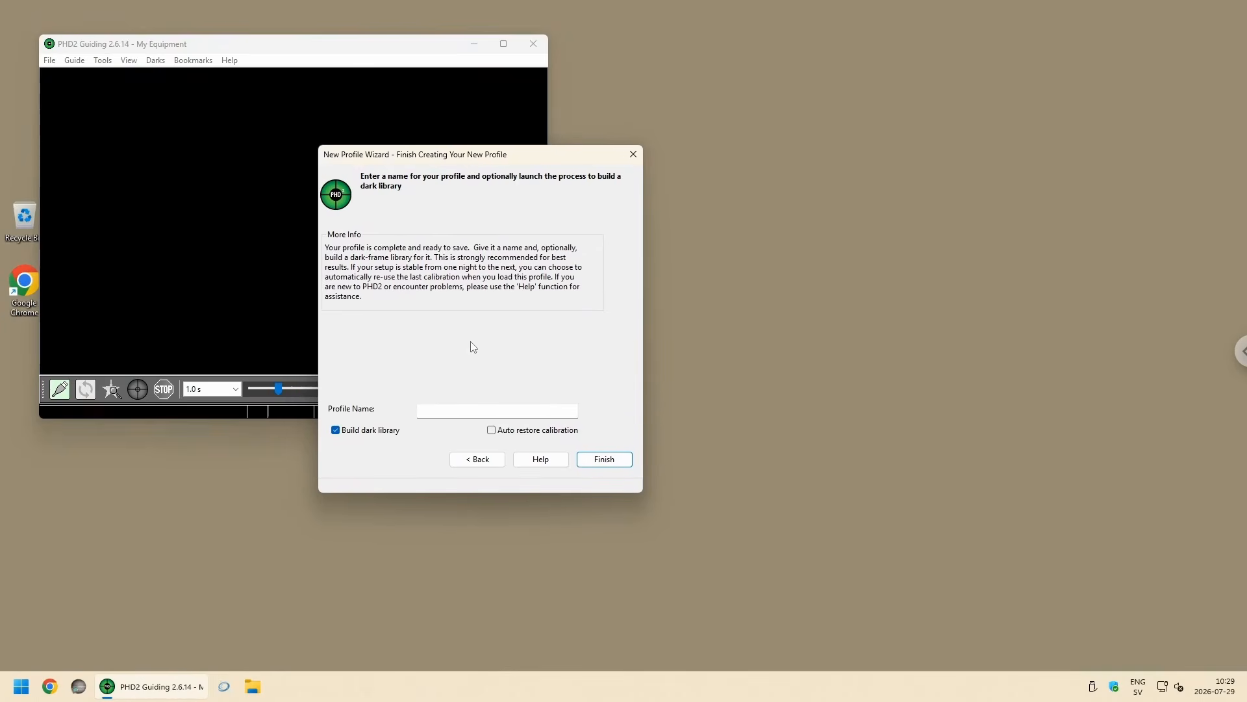
{"action": "left_click", "coordinate": [439, 407]}
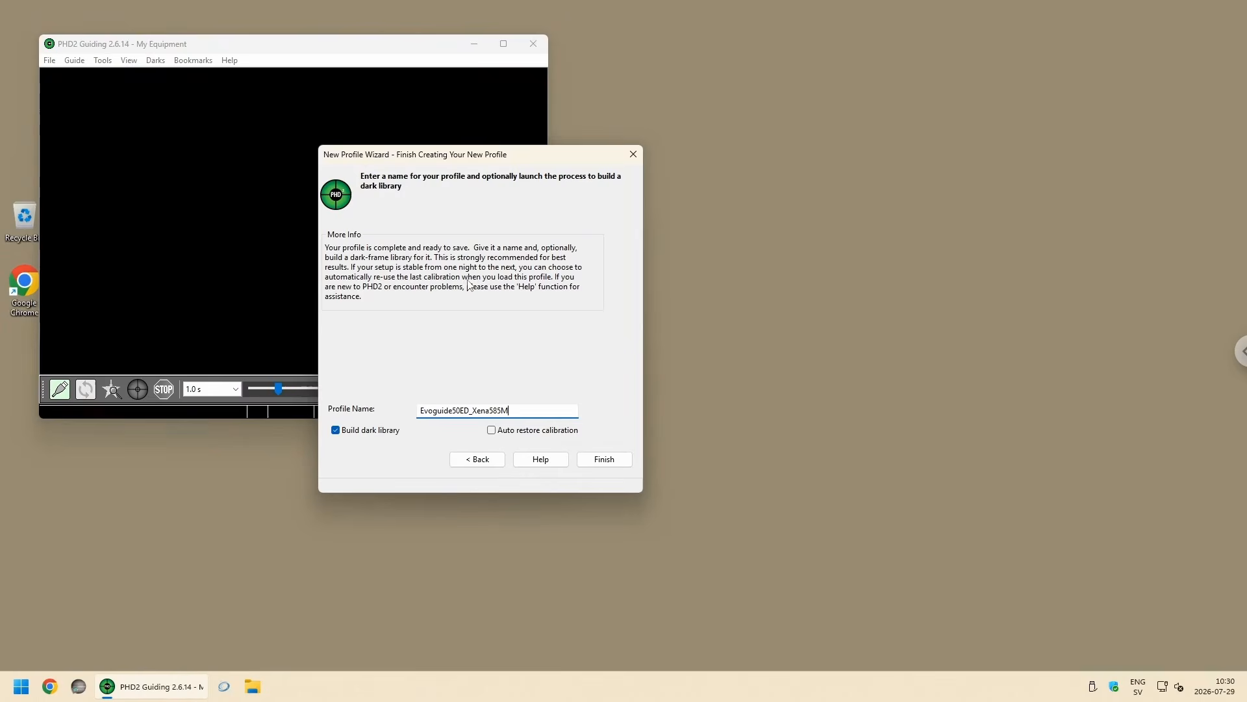
{"action": "left_click", "coordinate": [492, 430]}
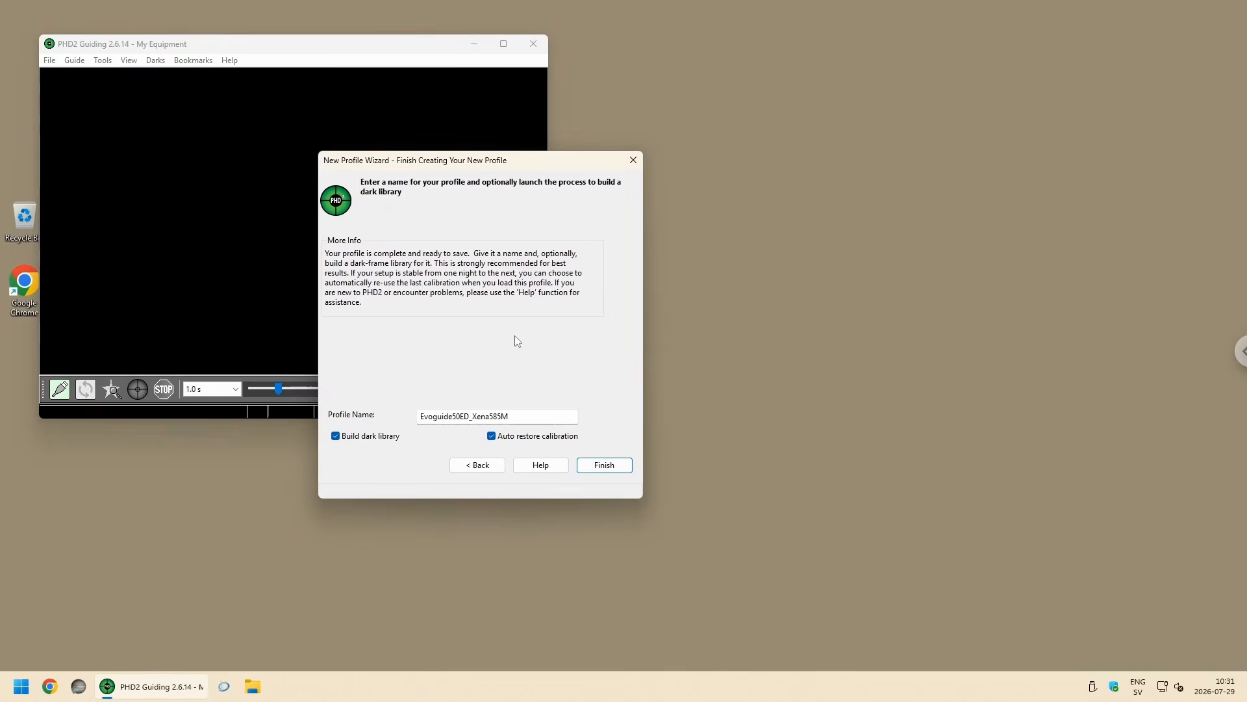
{"action": "left_click", "coordinate": [603, 465]}
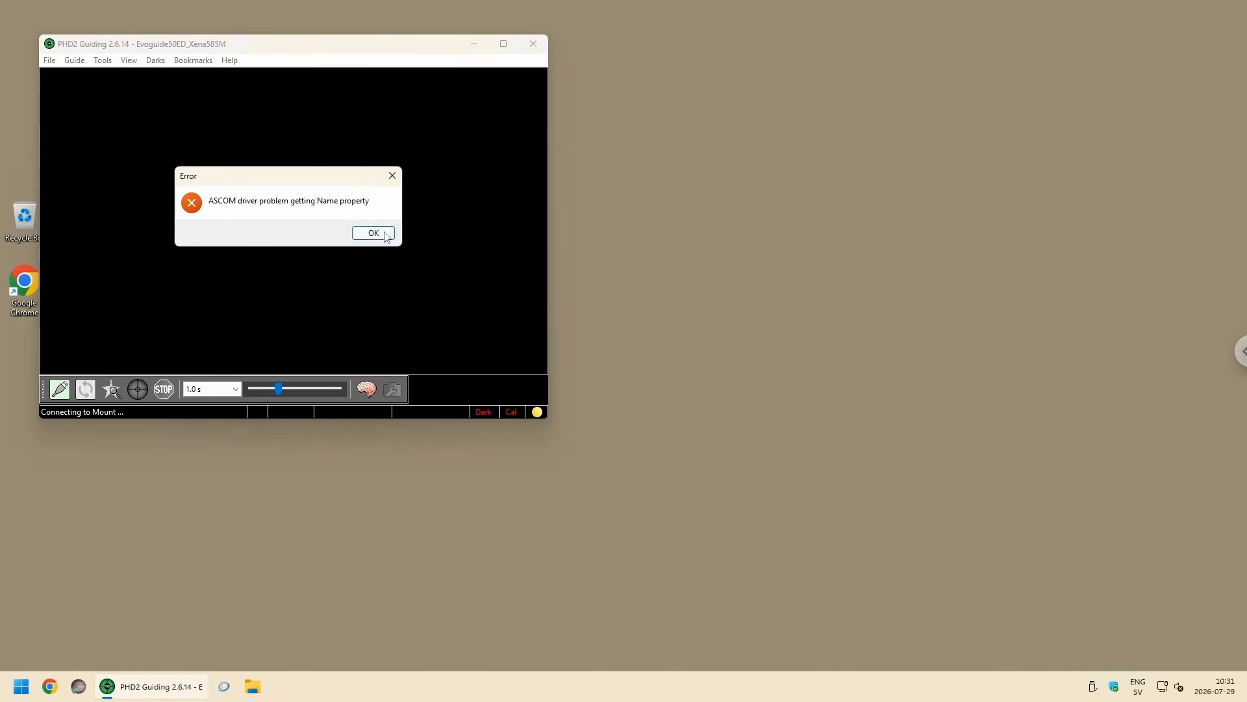
{"action": "left_click", "coordinate": [374, 233]}
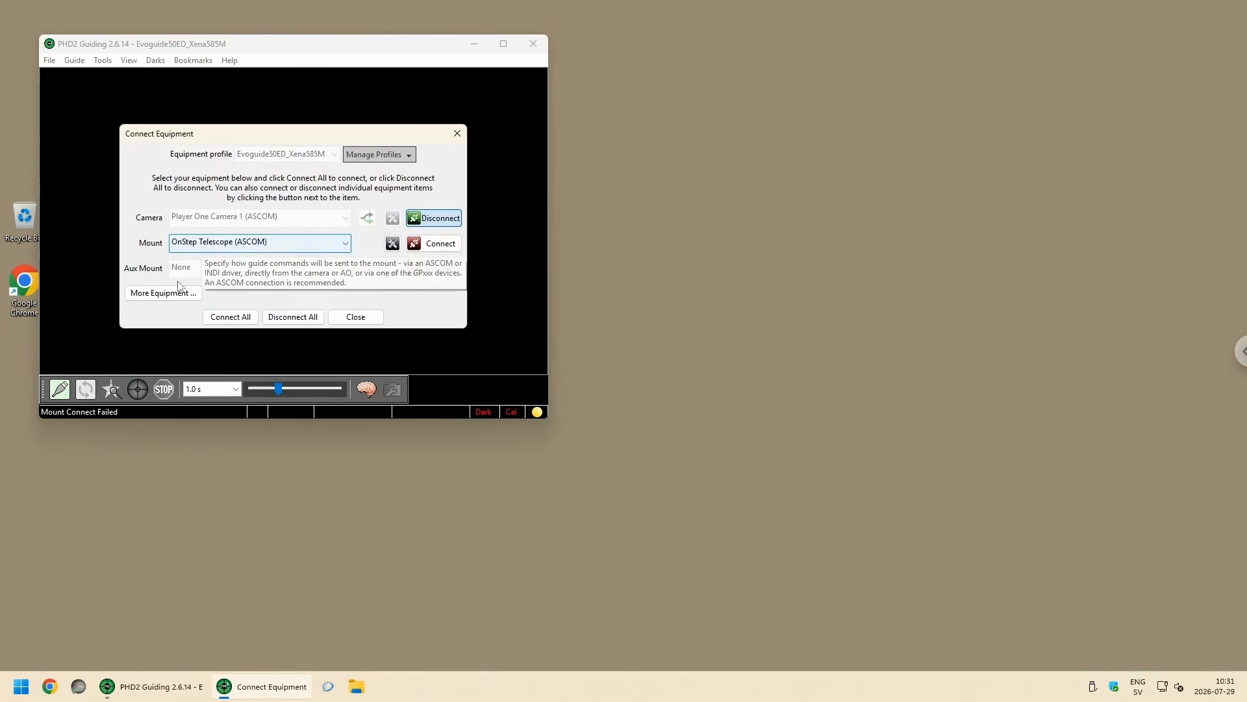
{"action": "left_click", "coordinate": [359, 316]}
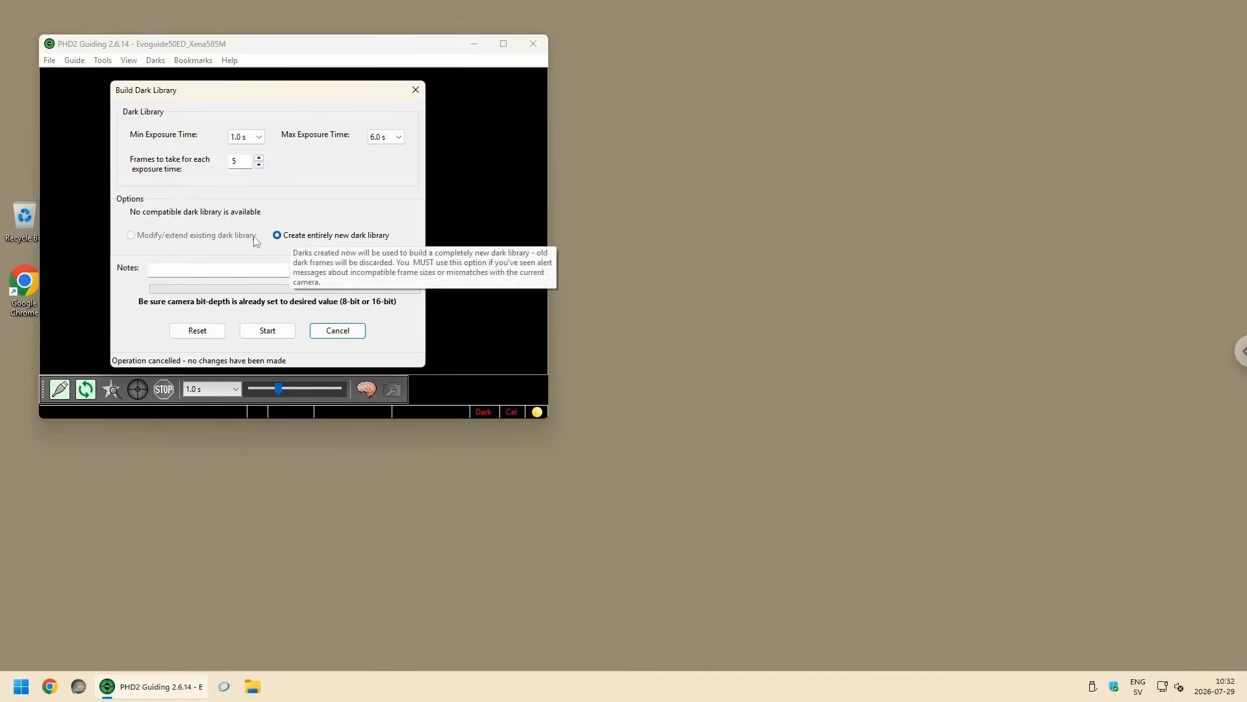
{"action": "left_click", "coordinate": [259, 137]}
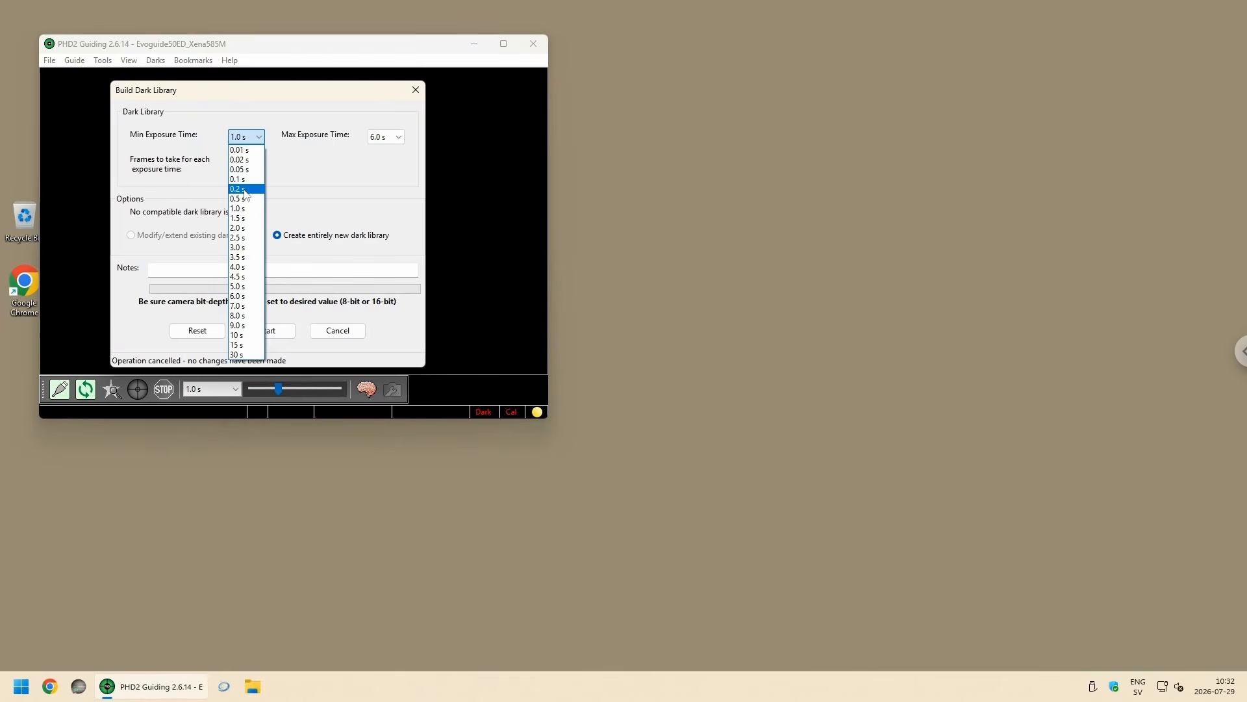
{"action": "left_click", "coordinate": [238, 188]}
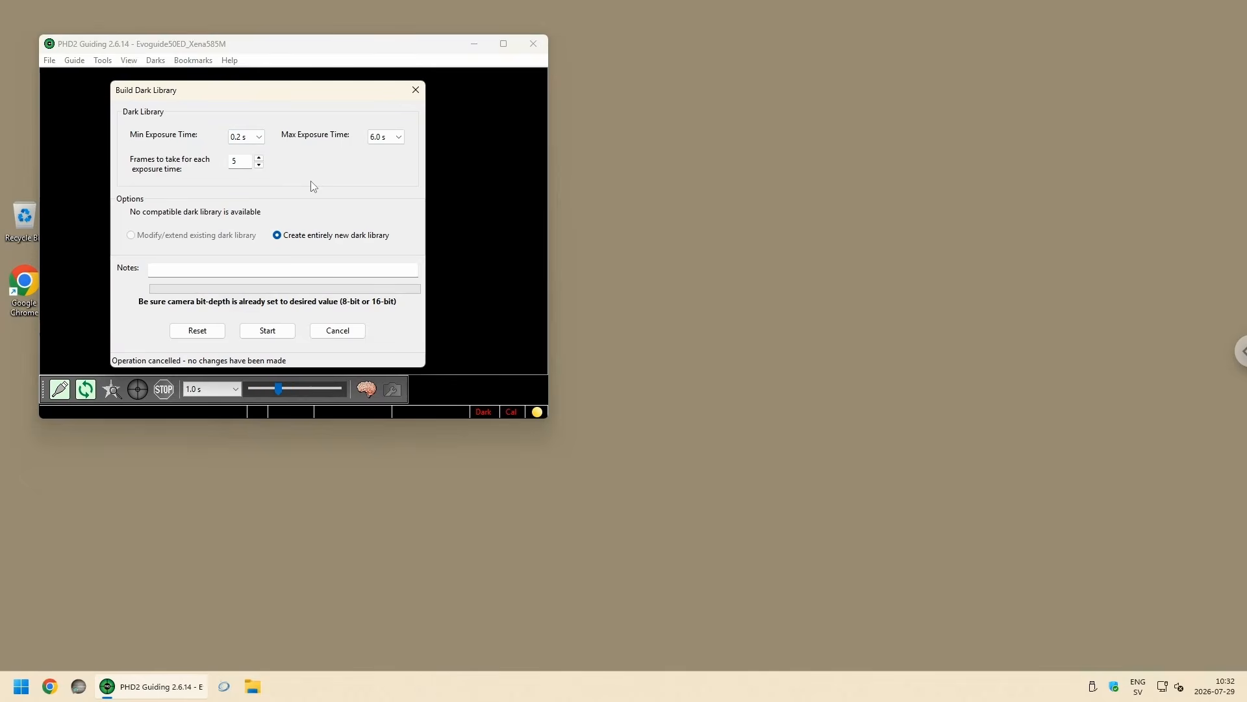
{"action": "left_click", "coordinate": [398, 137]}
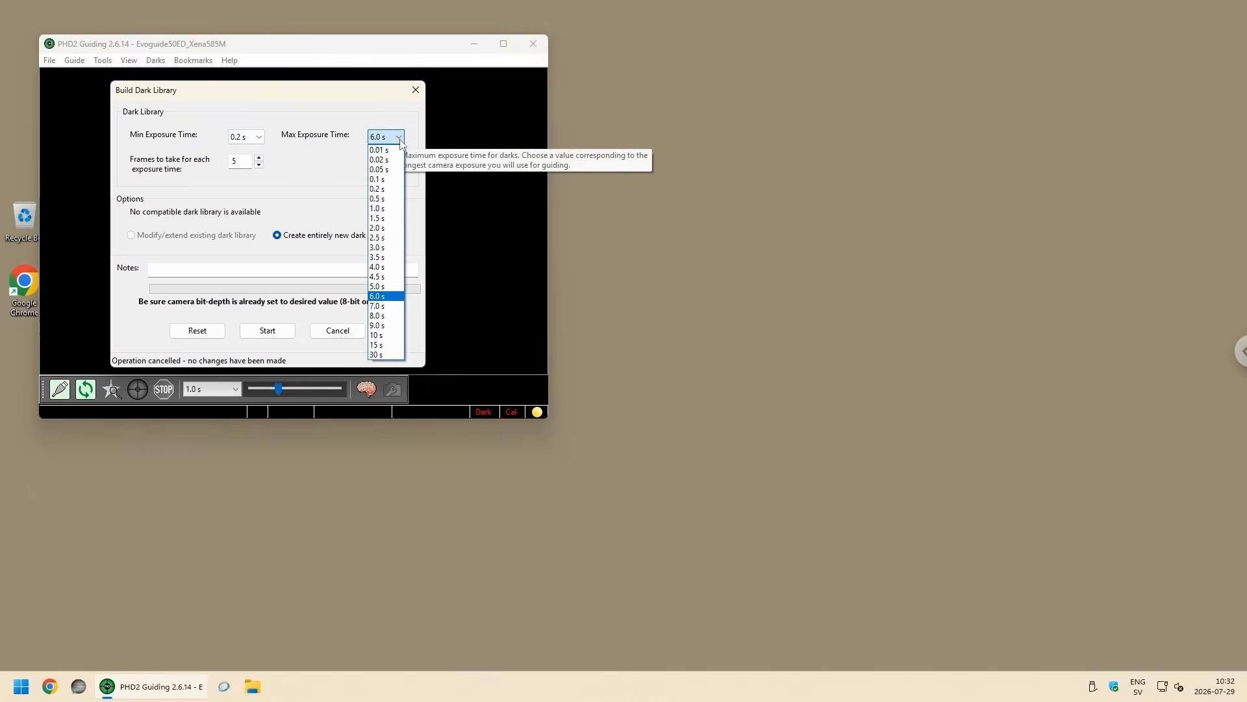
{"action": "left_click", "coordinate": [385, 269]}
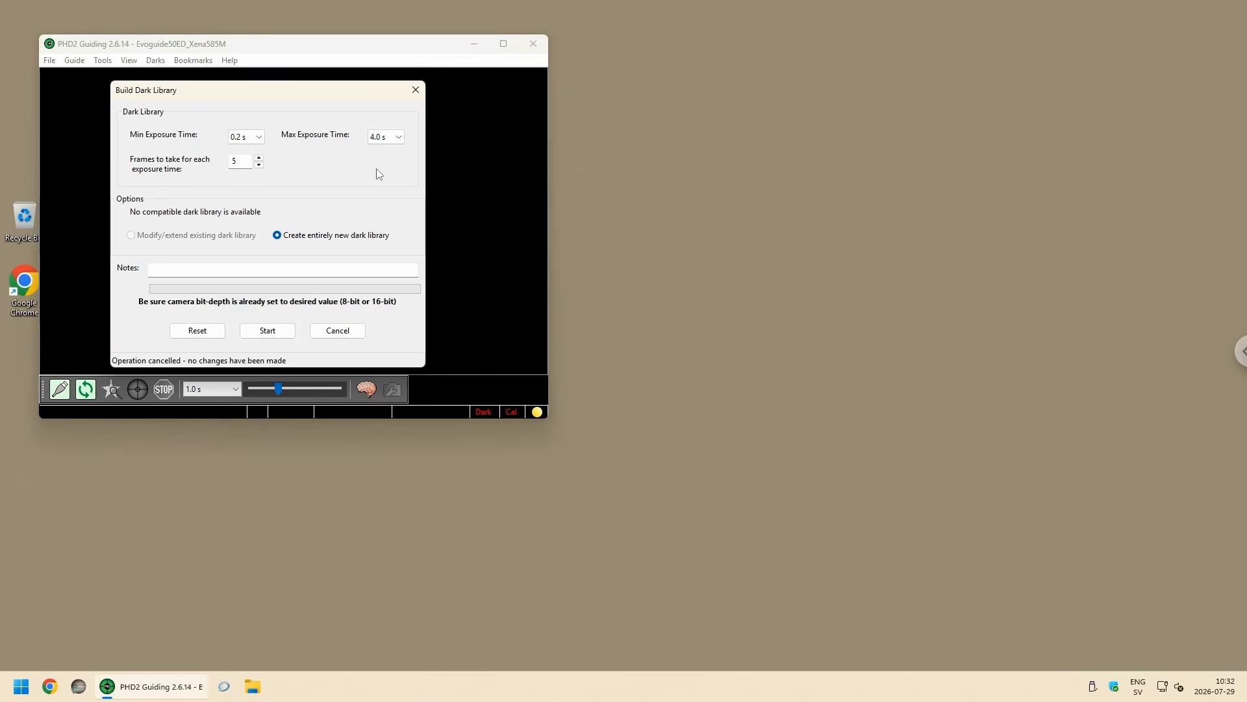
{"action": "left_click", "coordinate": [260, 158]}
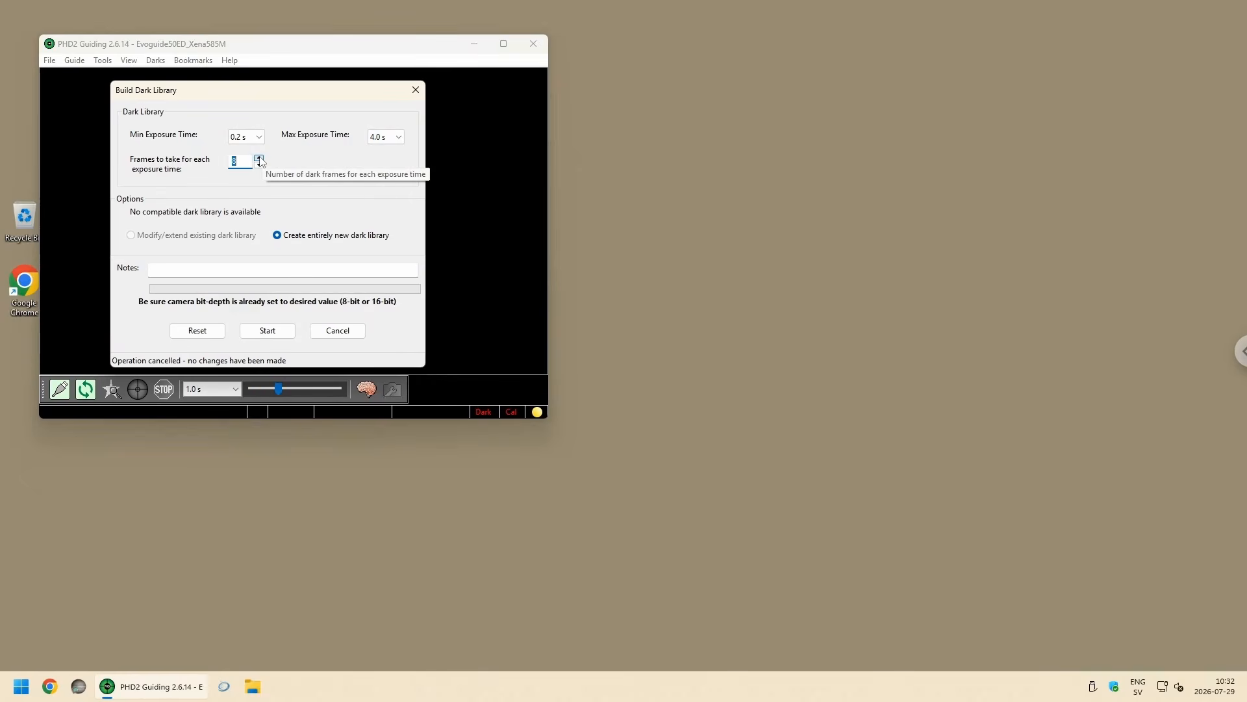
{"action": "left_click", "coordinate": [260, 158]}
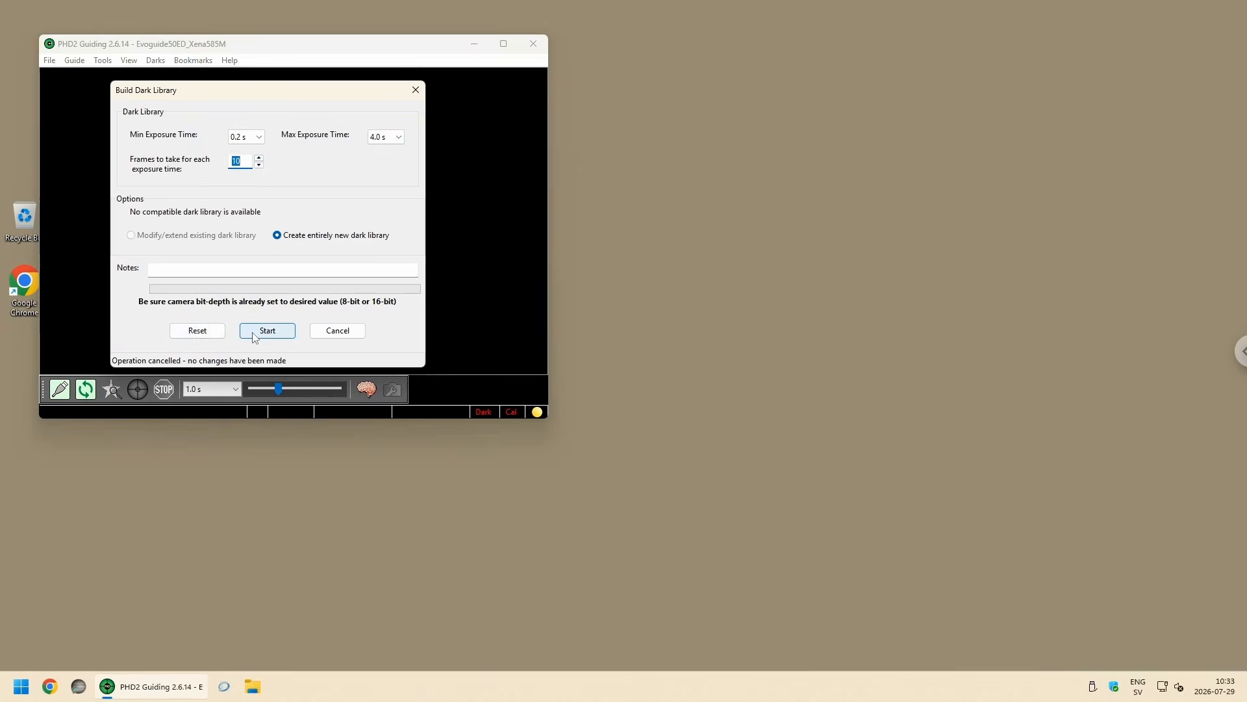
{"action": "left_click", "coordinate": [197, 331]}
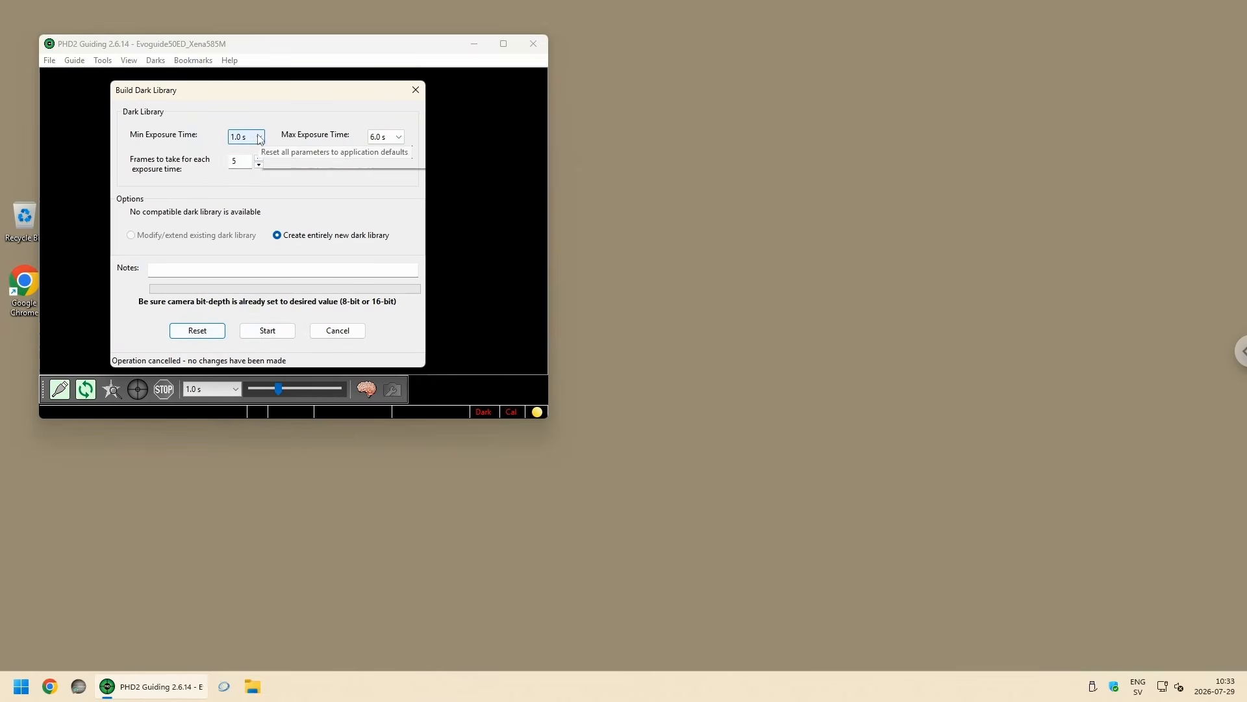
Step: Start building a new dark library with 0.2 s minimum exposure, 5.0 s maximum exposure and 10 frames per exposure time
{"action": "left_click", "coordinate": [251, 137]}
{"action": "left_click", "coordinate": [247, 188]}
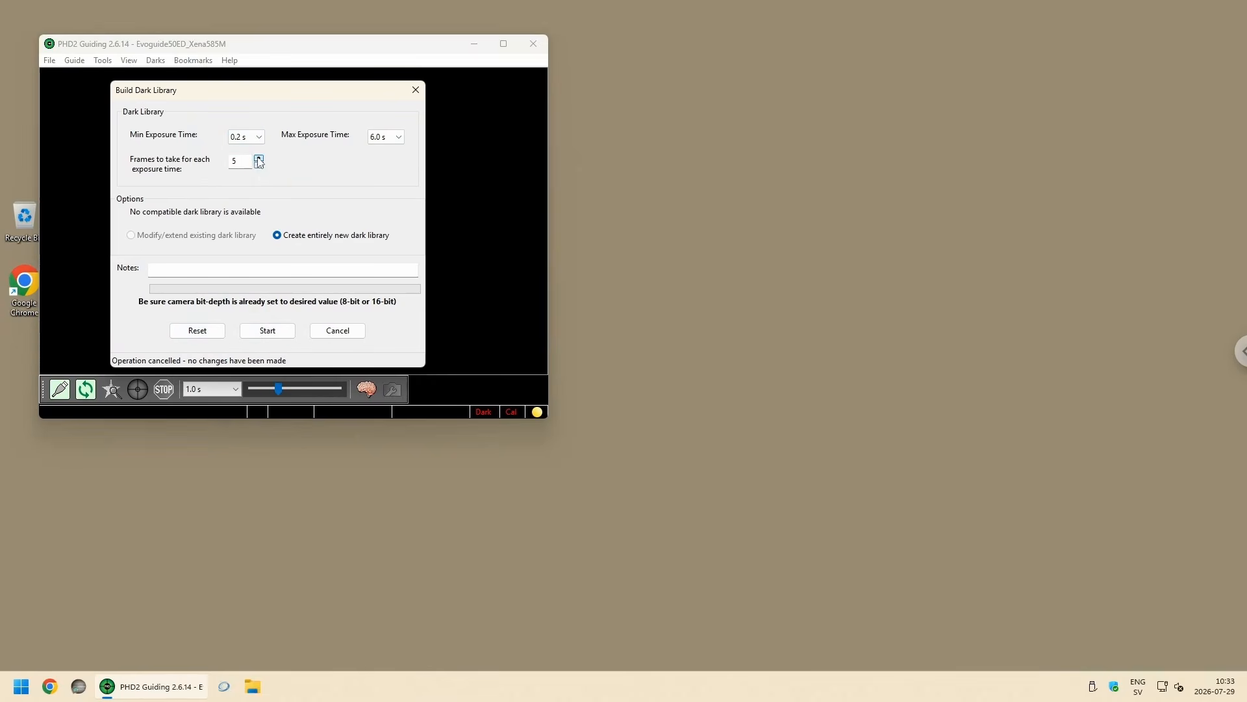
{"action": "left_click", "coordinate": [259, 159]}
{"action": "left_click", "coordinate": [258, 159]}
{"action": "left_click", "coordinate": [258, 159]}
{"action": "left_click", "coordinate": [259, 158]}
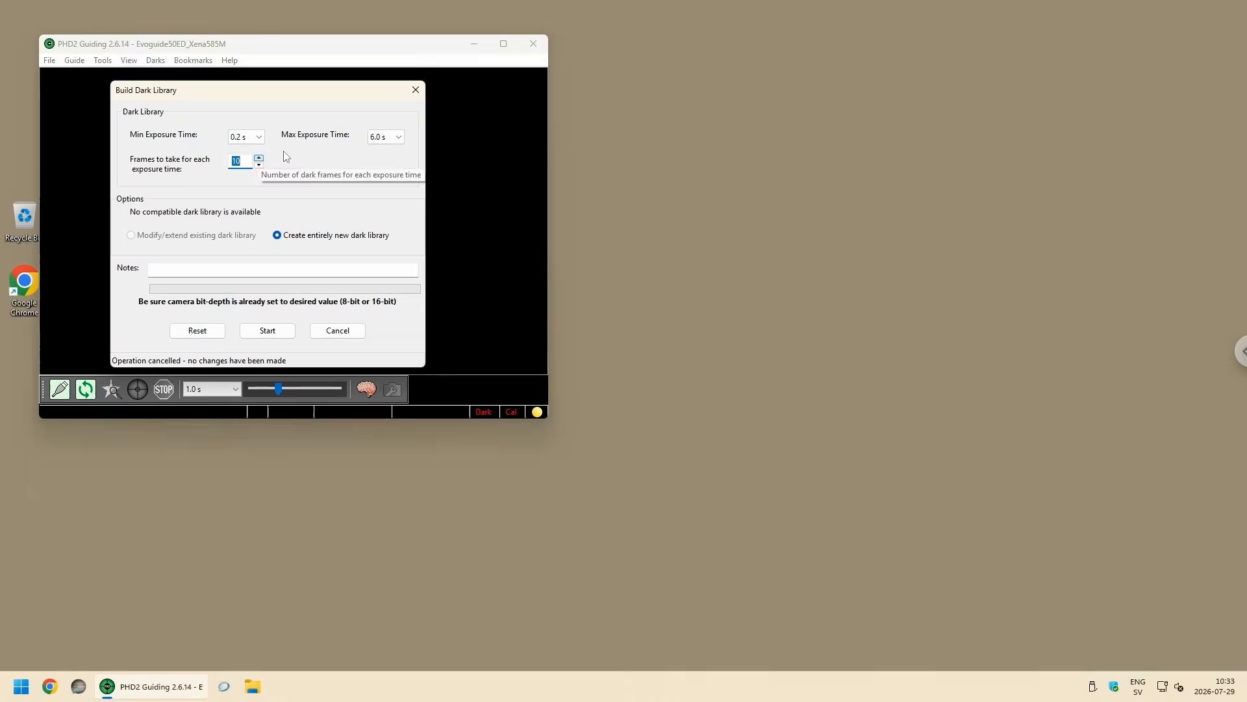
{"action": "left_click", "coordinate": [398, 137]}
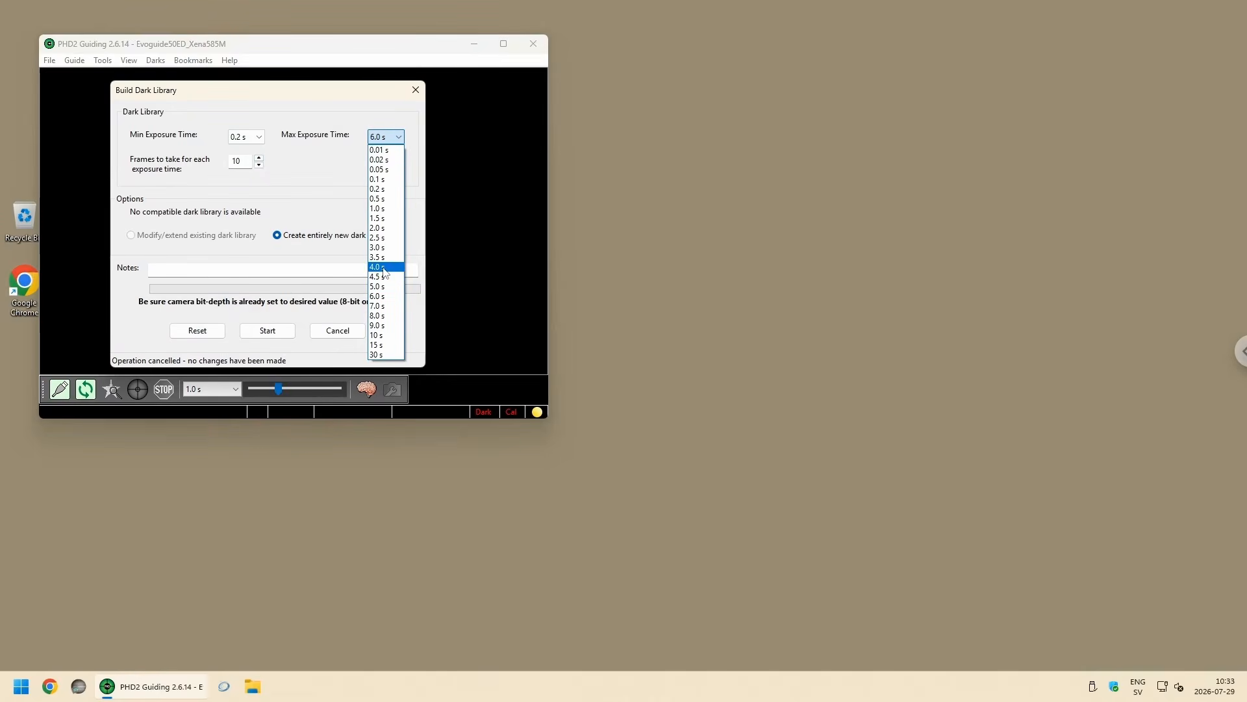
{"action": "left_click", "coordinate": [386, 271]}
{"action": "left_click", "coordinate": [398, 136]}
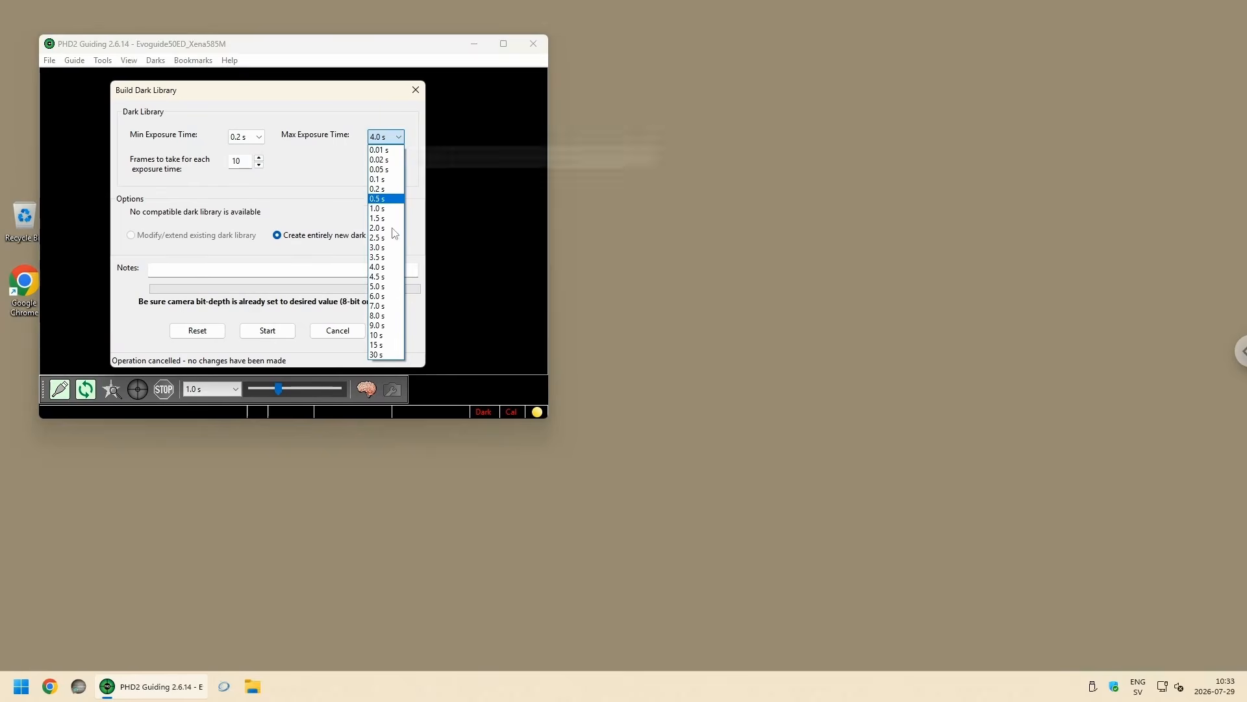
{"action": "left_click", "coordinate": [382, 287]}
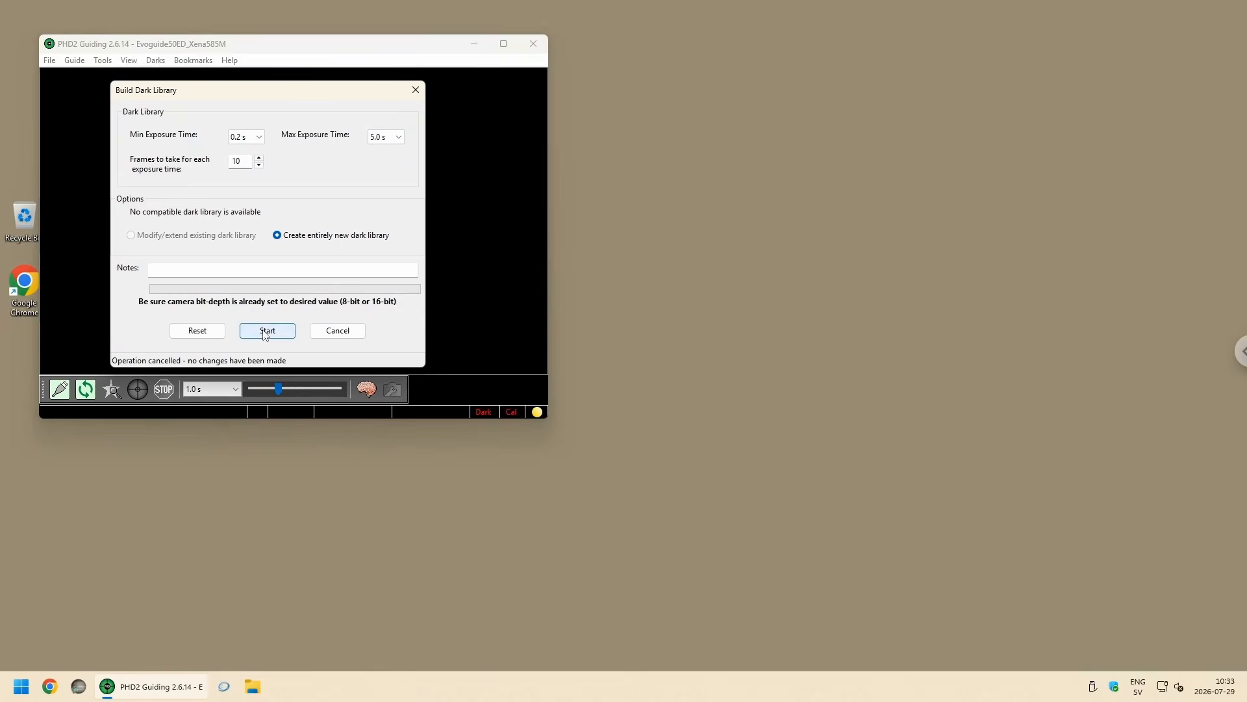
{"action": "left_click", "coordinate": [287, 329]}
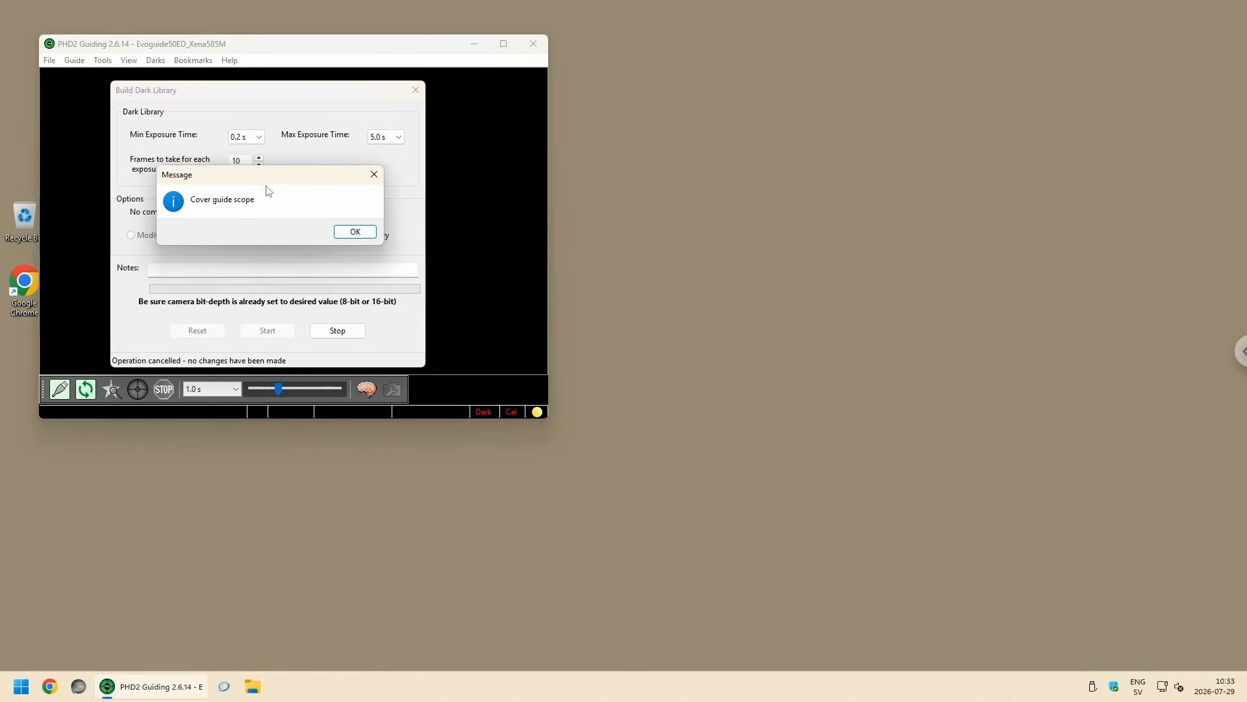
{"action": "left_click", "coordinate": [364, 241]}
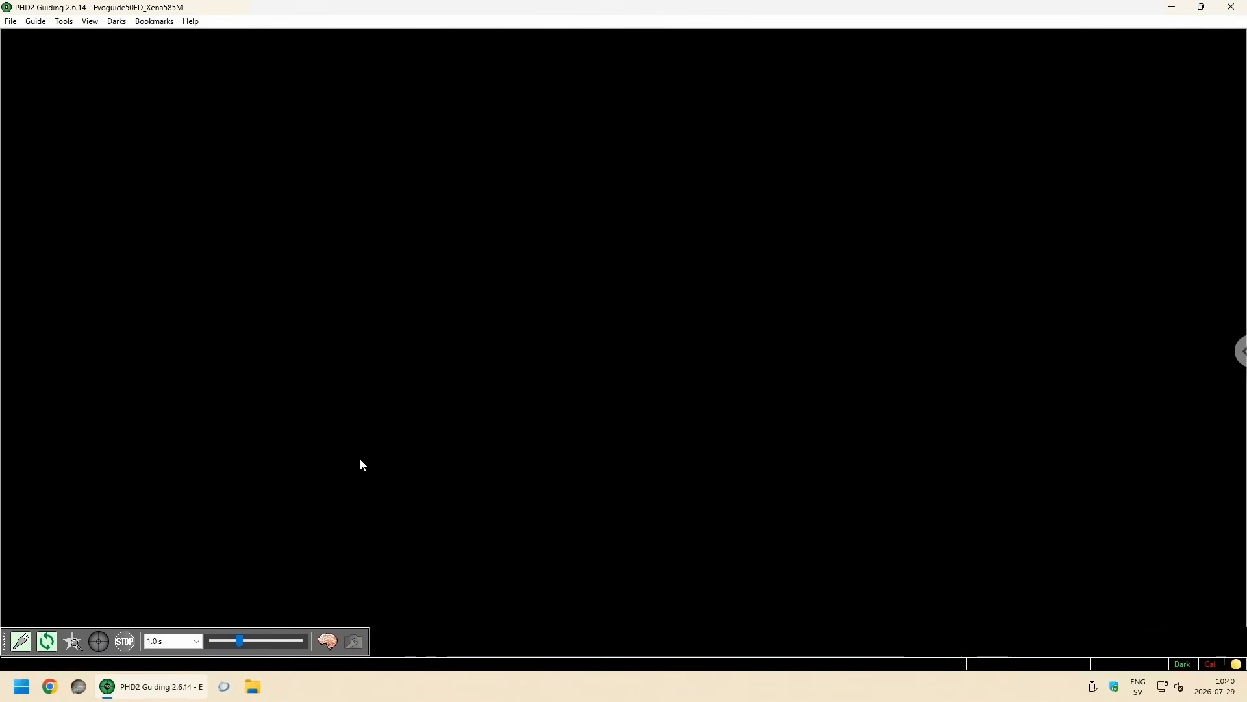
Step: In the Advanced Settings for the camera, set Saturation by Max-ADU value to 65535
{"action": "left_click", "coordinate": [336, 641]}
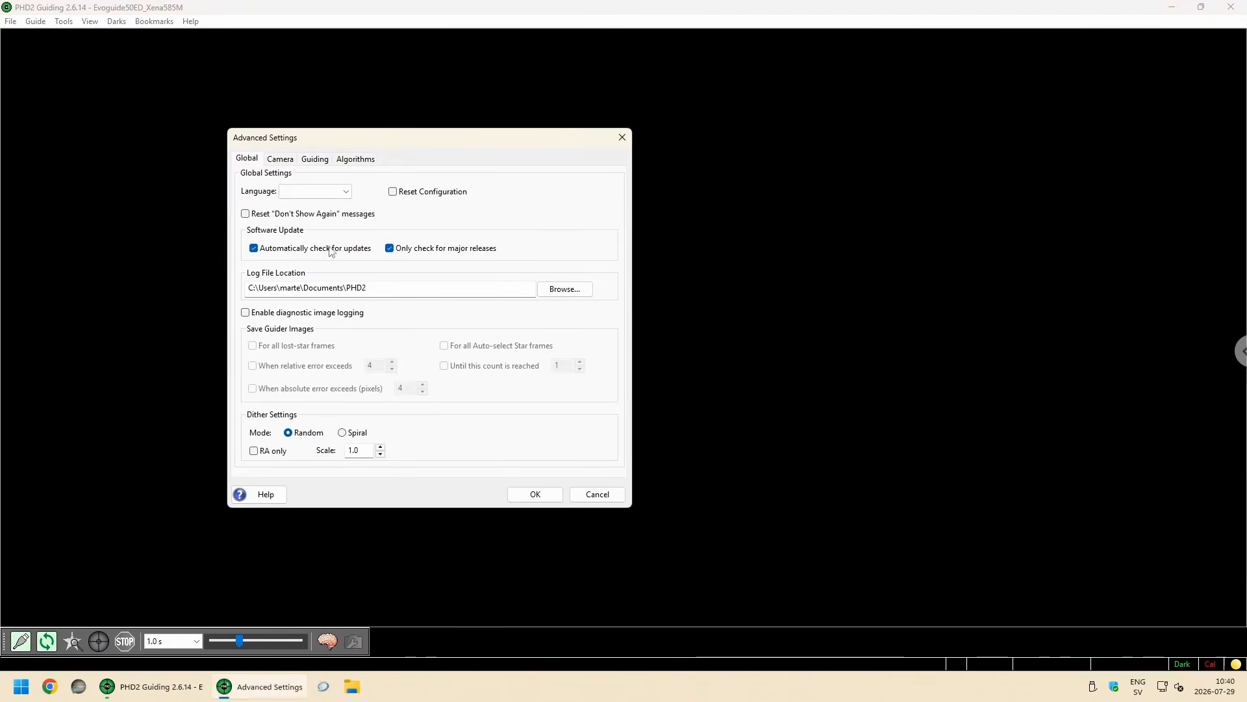
{"action": "left_click_drag", "start_coordinate": [322, 120], "coordinate": [342, 130]}
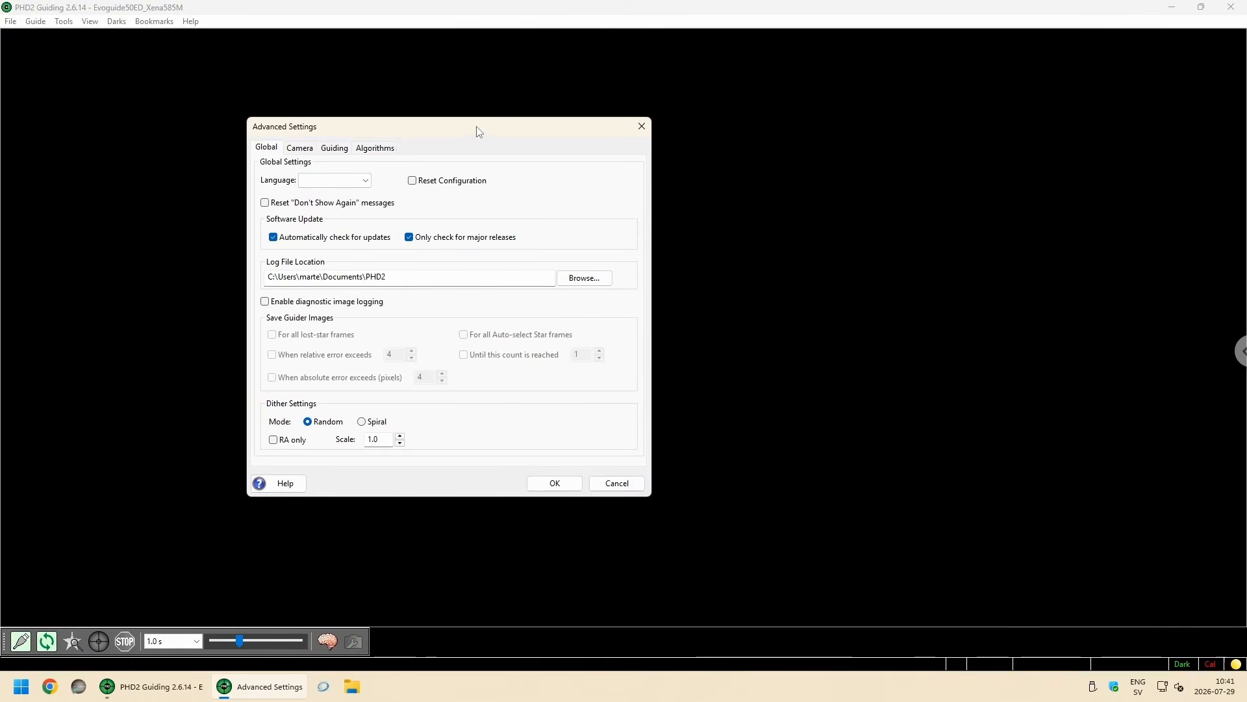
{"action": "left_click_drag", "start_coordinate": [450, 128], "coordinate": [434, 125]}
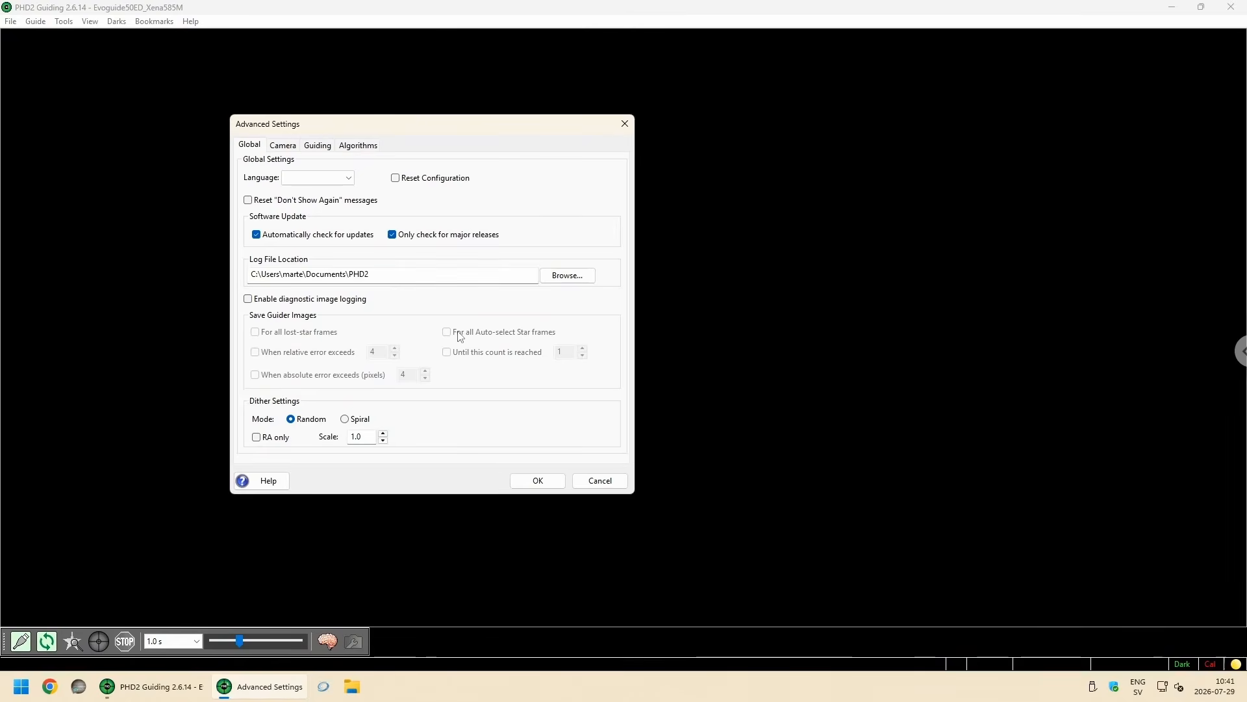
{"action": "left_click", "coordinate": [283, 147]}
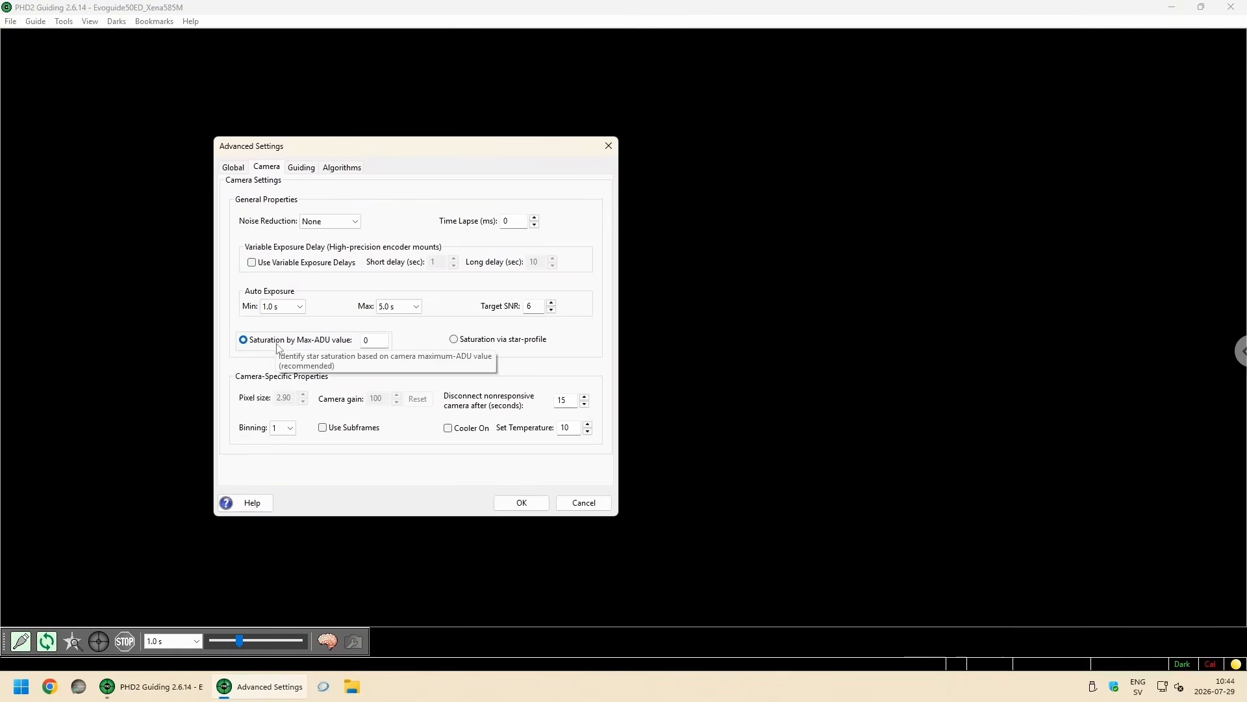
{"action": "left_click", "coordinate": [380, 344]}
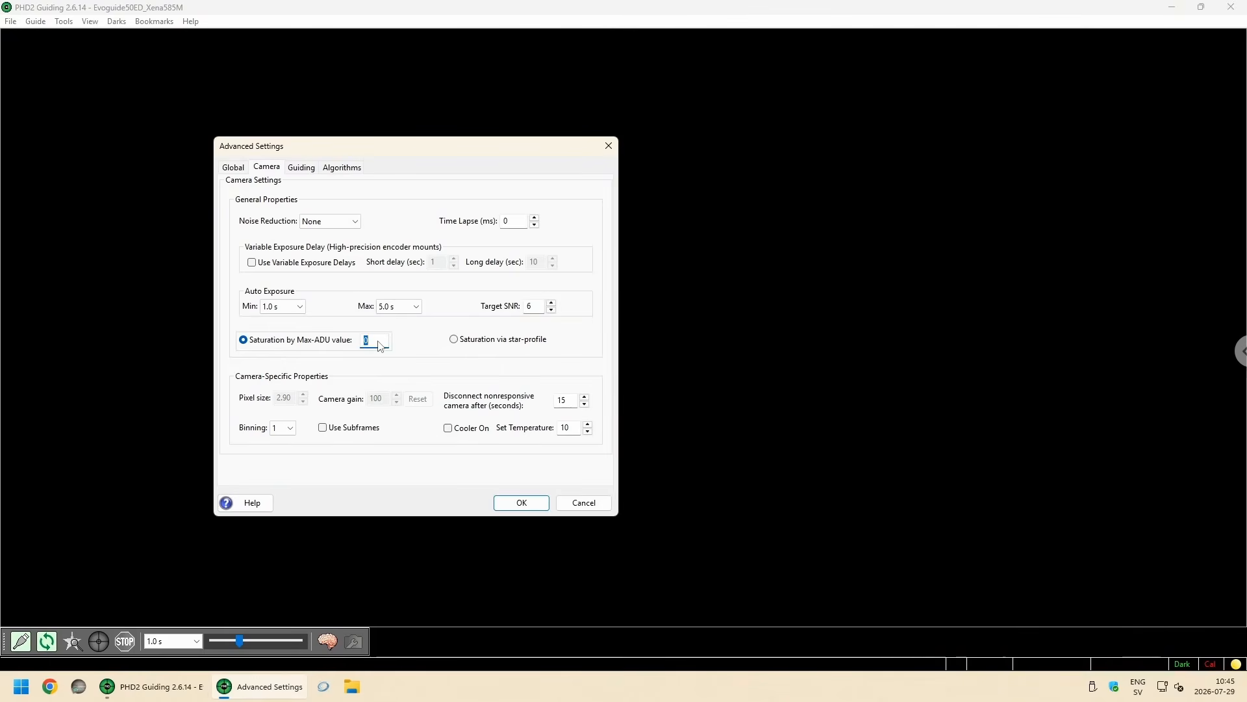
{"action": "type", "text": "65535"}
{"action": "left_click_drag", "start_coordinate": [417, 152], "coordinate": [413, 138]}
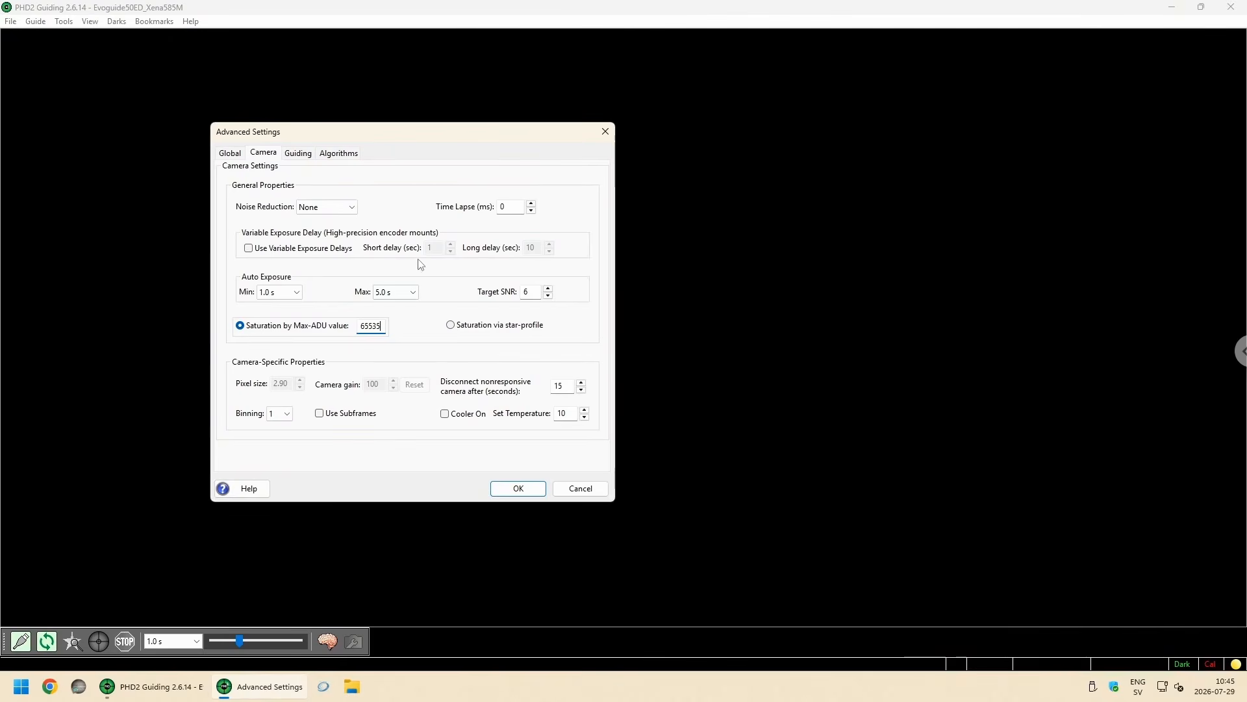
{"action": "left_click_drag", "start_coordinate": [401, 142], "coordinate": [393, 154]}
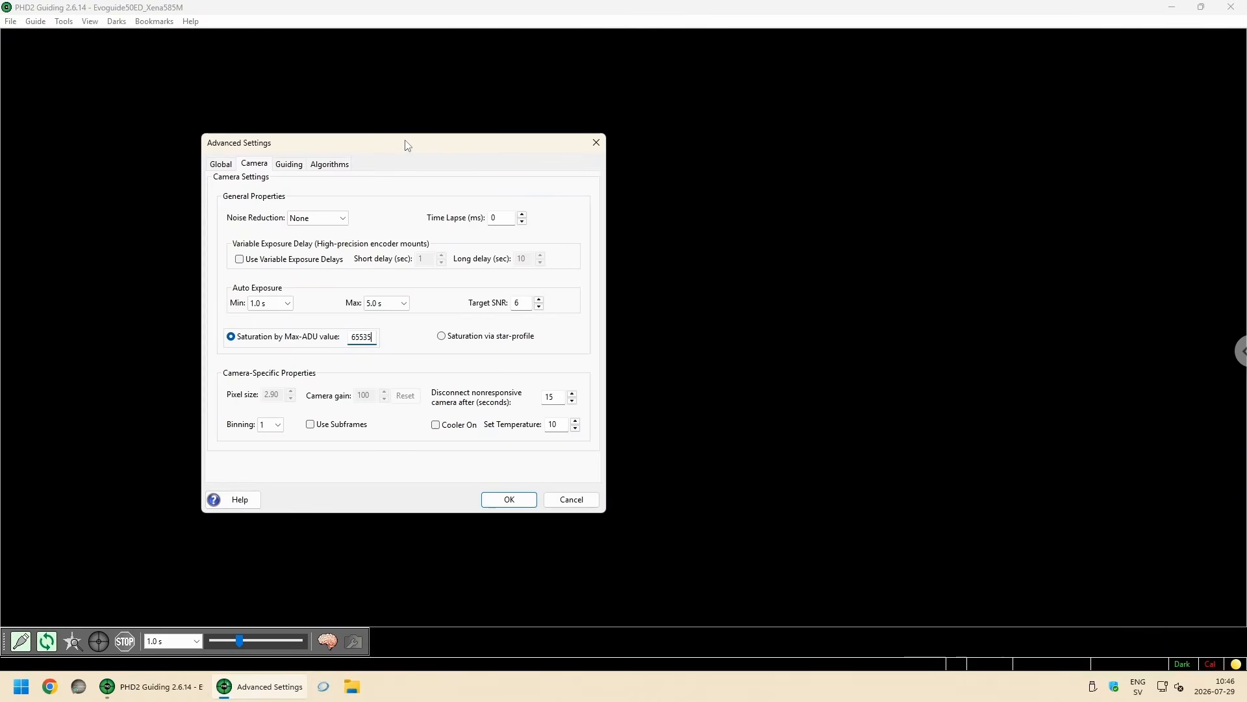
Step: Disable Beep on lost star in the Guiding section of the Advanced Settings
{"action": "key", "text": "ctrl+Tab"}
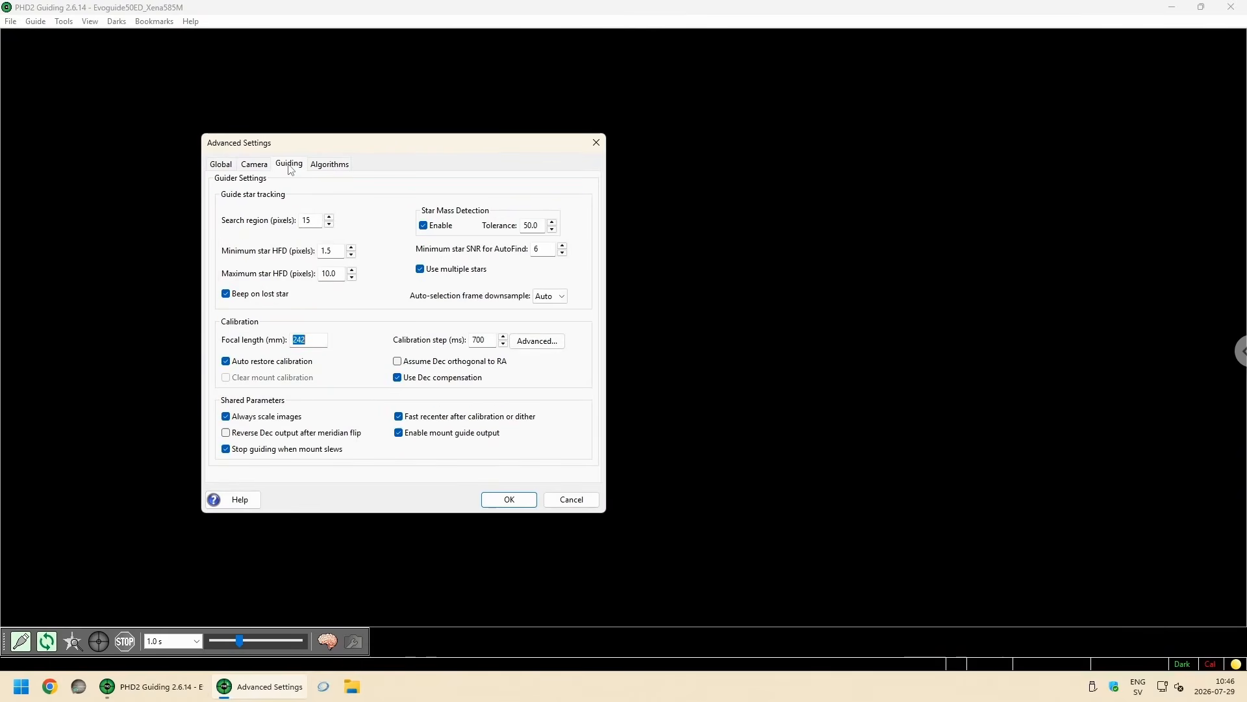
{"action": "left_click_drag", "start_coordinate": [421, 146], "coordinate": [420, 143]}
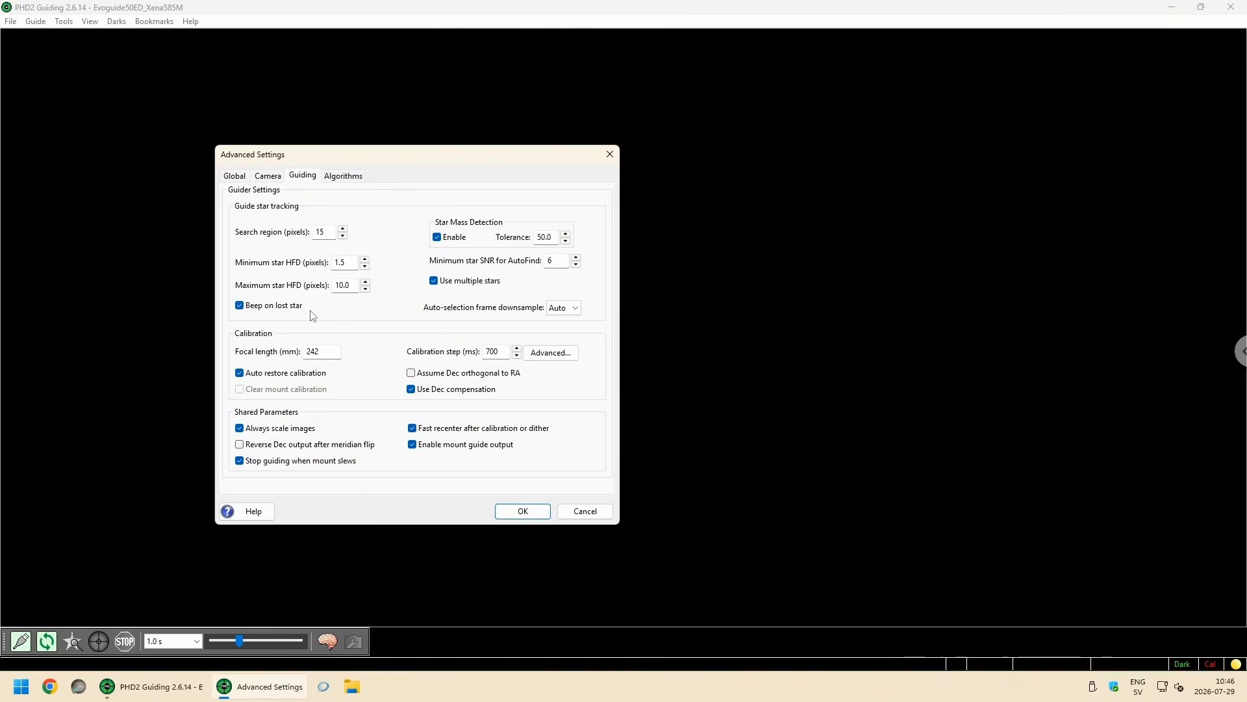
{"action": "left_click", "coordinate": [262, 313]}
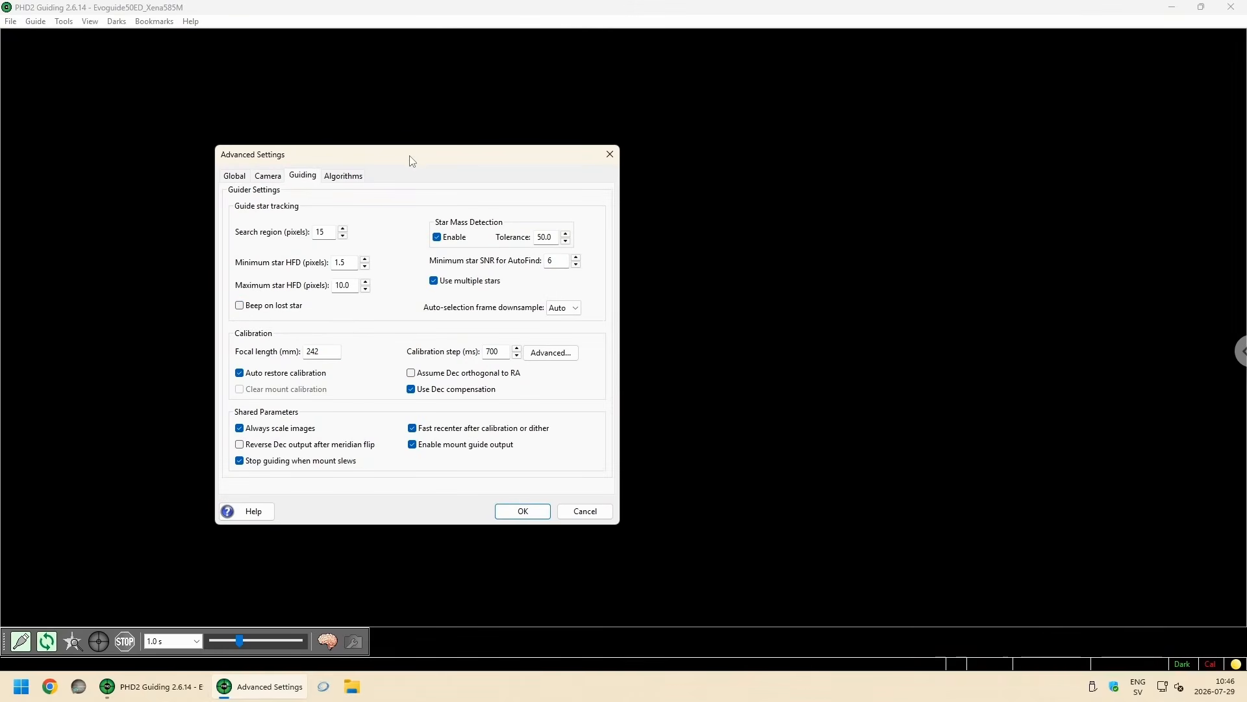
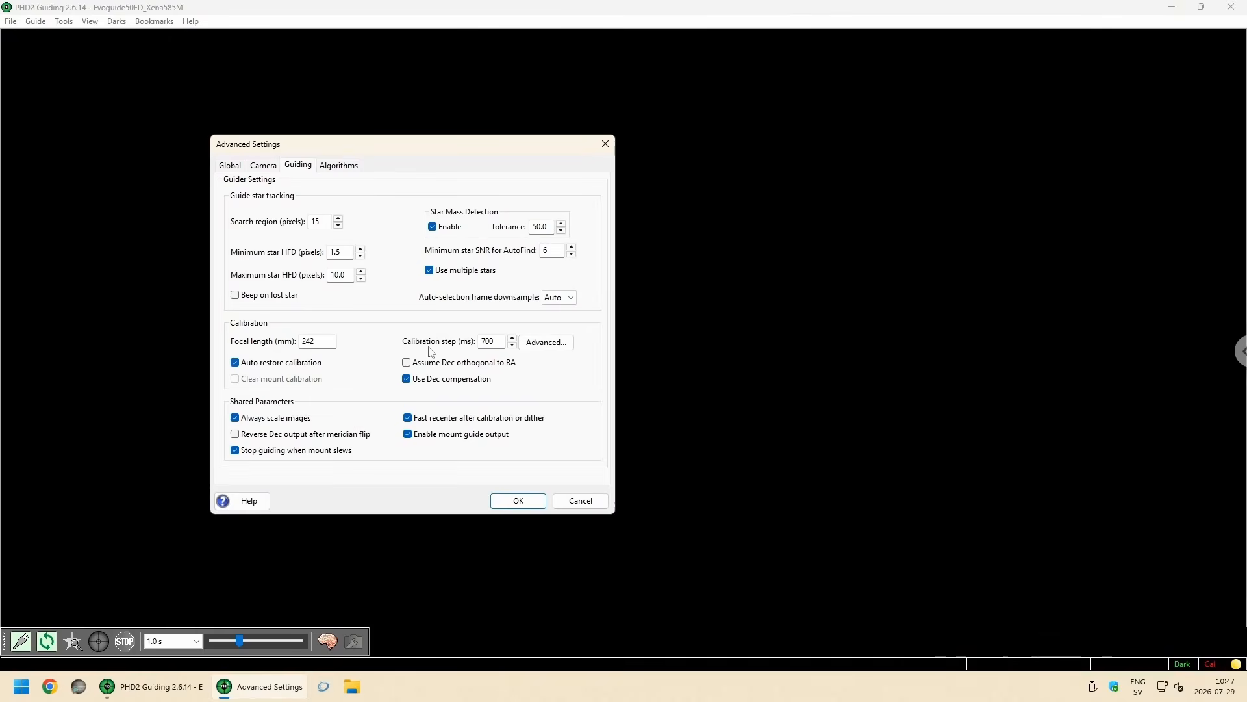
Step: Set the calibration step to 200 ms and enable Assume Dec orthogonal to RA and Reverse Dec output after meridian flip
{"action": "double_click", "coordinate": [500, 348]}
{"action": "type", "text": "200"}
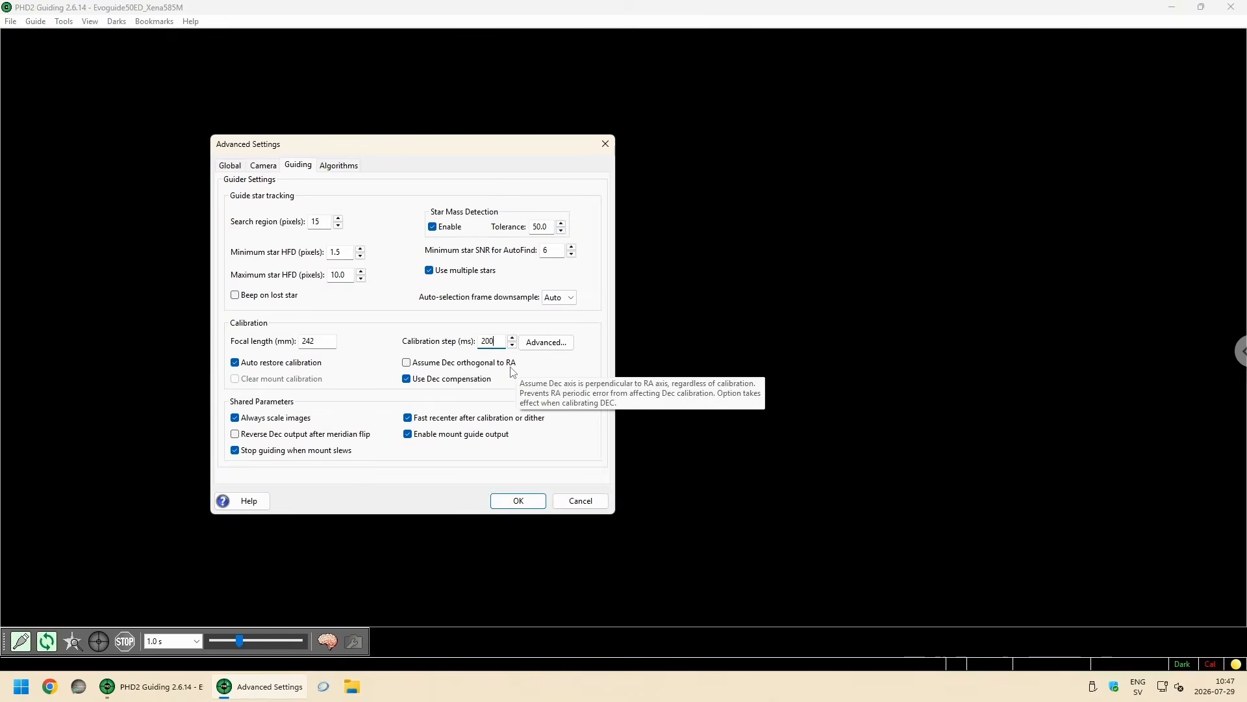
{"action": "left_click", "coordinate": [422, 365]}
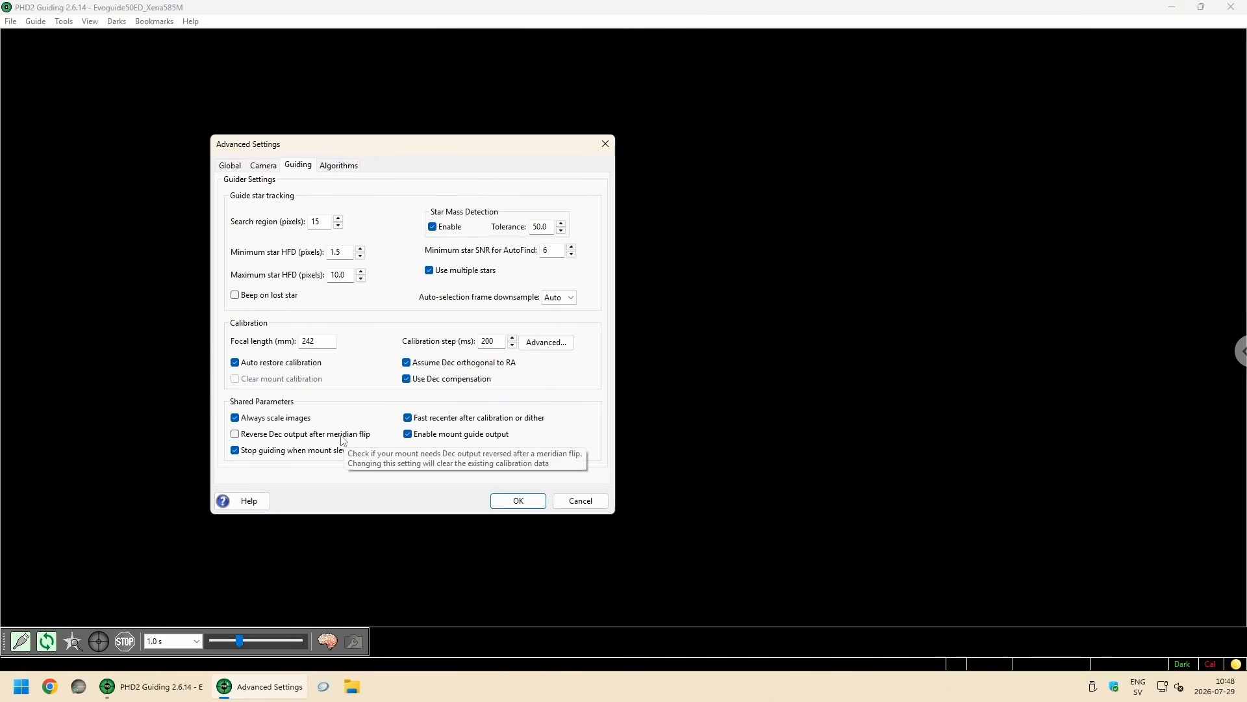
{"action": "left_click", "coordinate": [235, 434]}
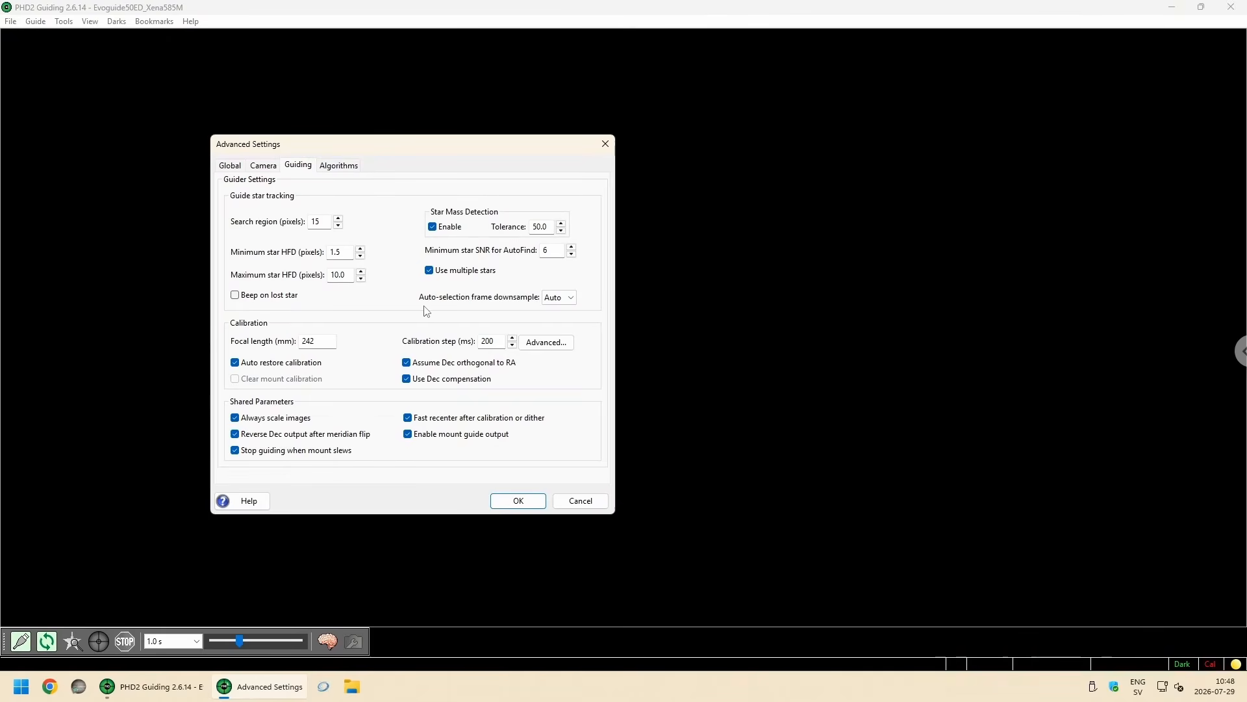
Step: Change the Right Ascension guide algorithm to Predictive PEC with Predictive Weight 100 and Reactive Weight 100
{"action": "left_click", "coordinate": [339, 166]}
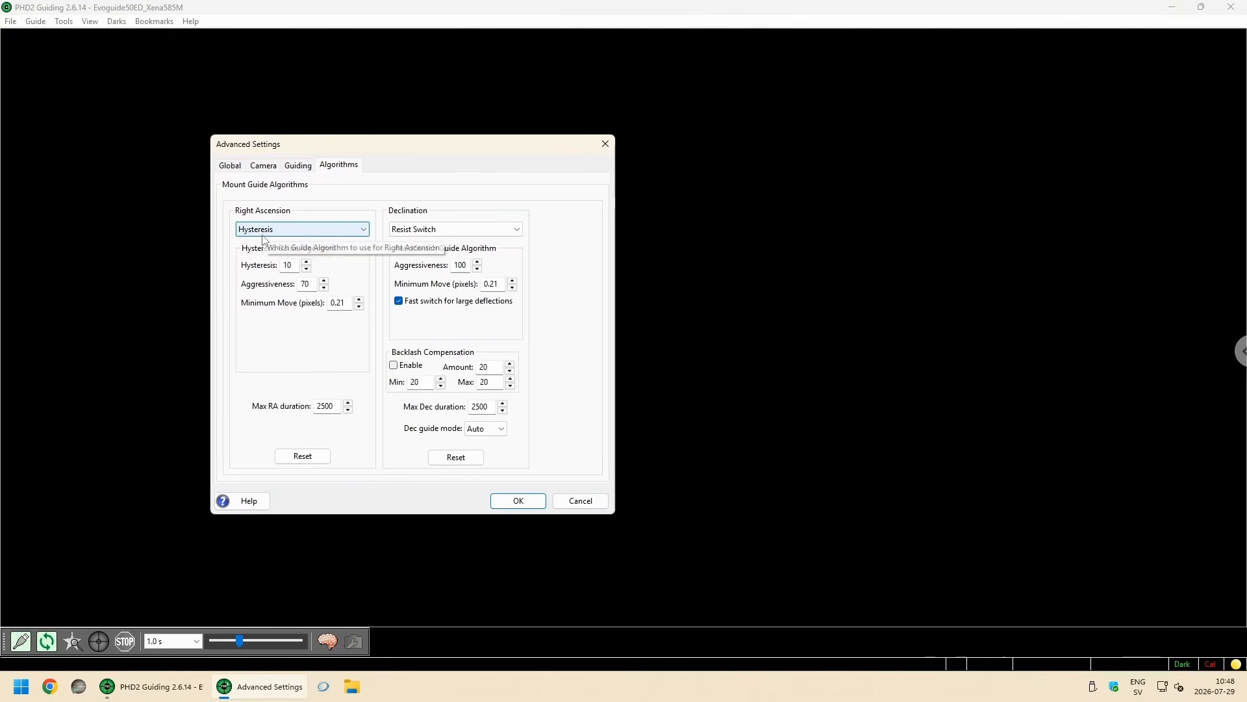
{"action": "left_click", "coordinate": [362, 231]}
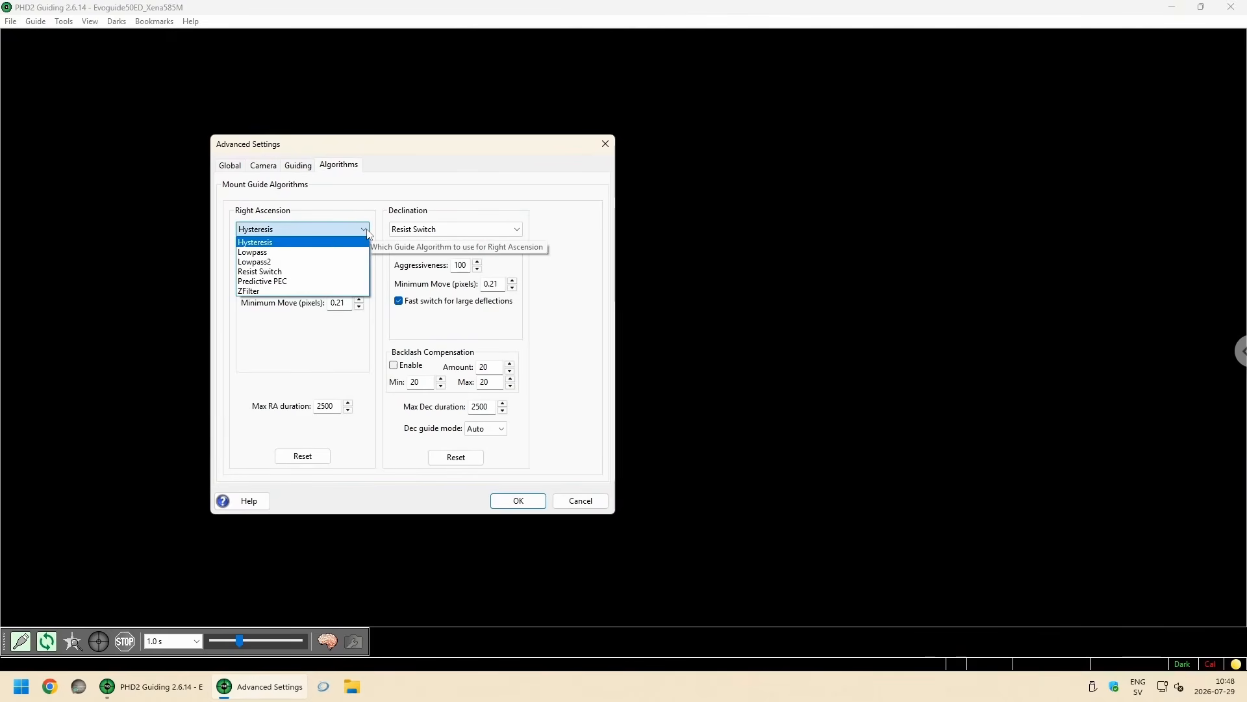
{"action": "left_click", "coordinate": [277, 281]}
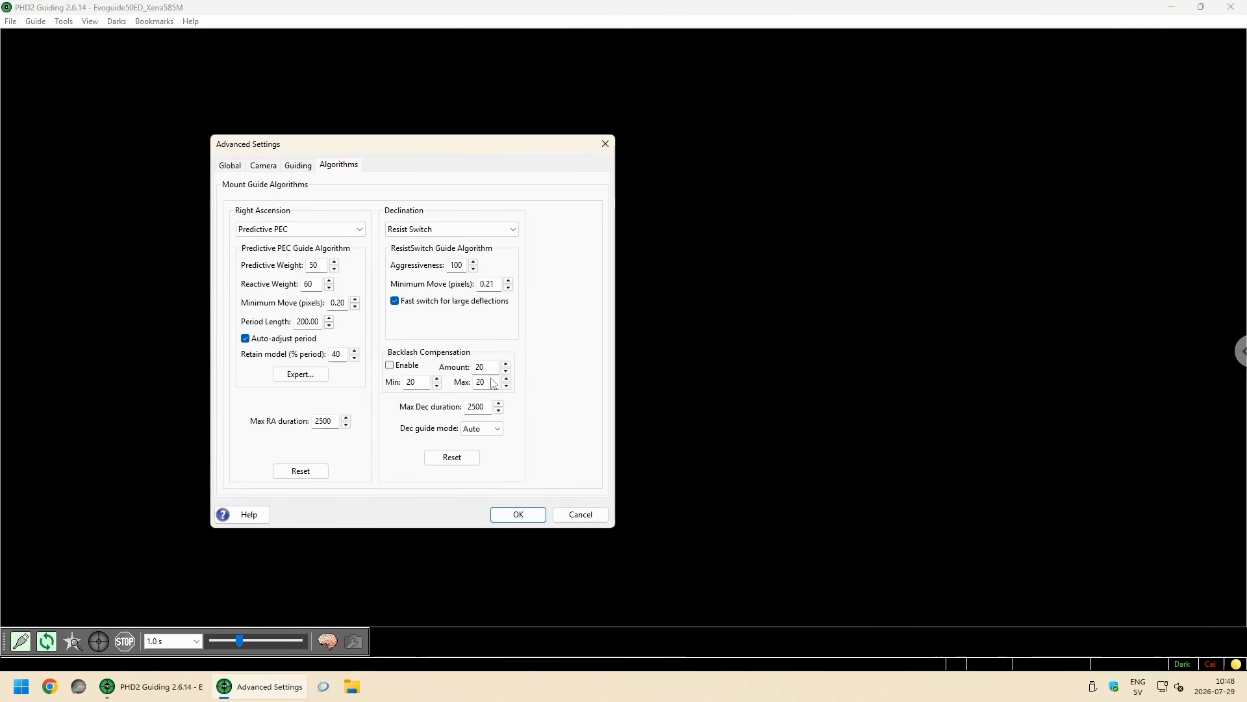
{"action": "double_click", "coordinate": [315, 265]}
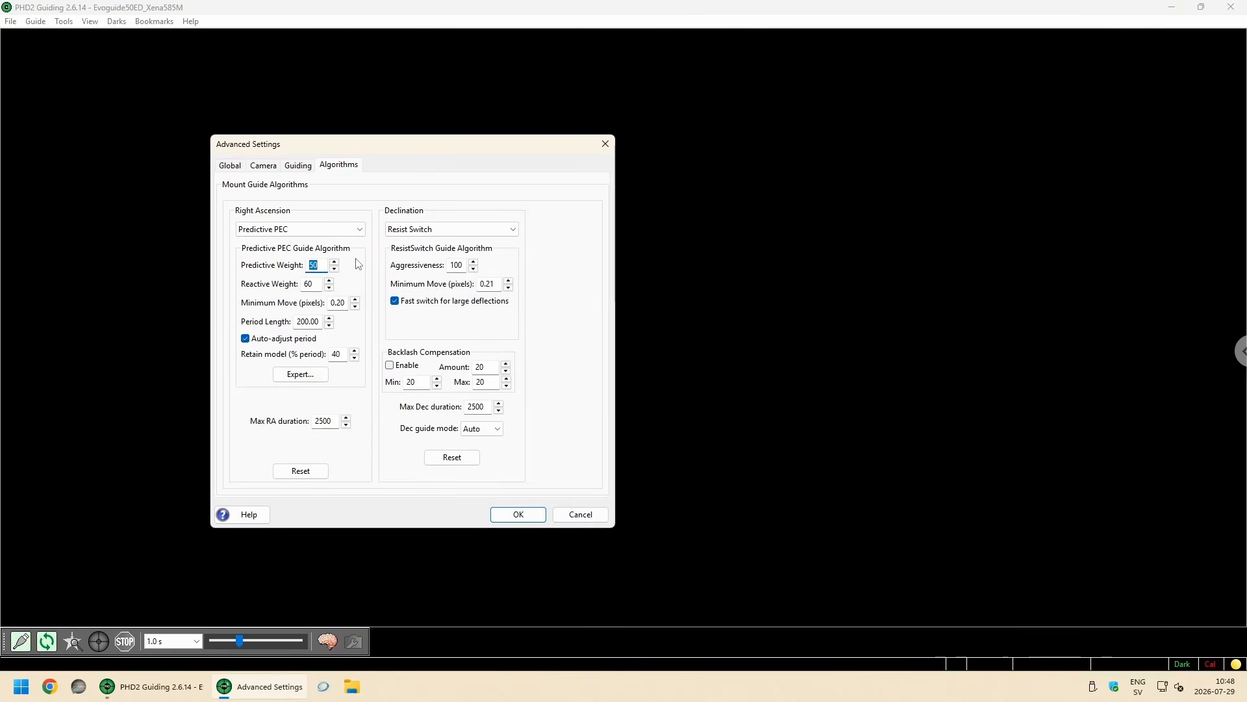
{"action": "type", "text": "100"}
{"action": "double_click", "coordinate": [317, 285]}
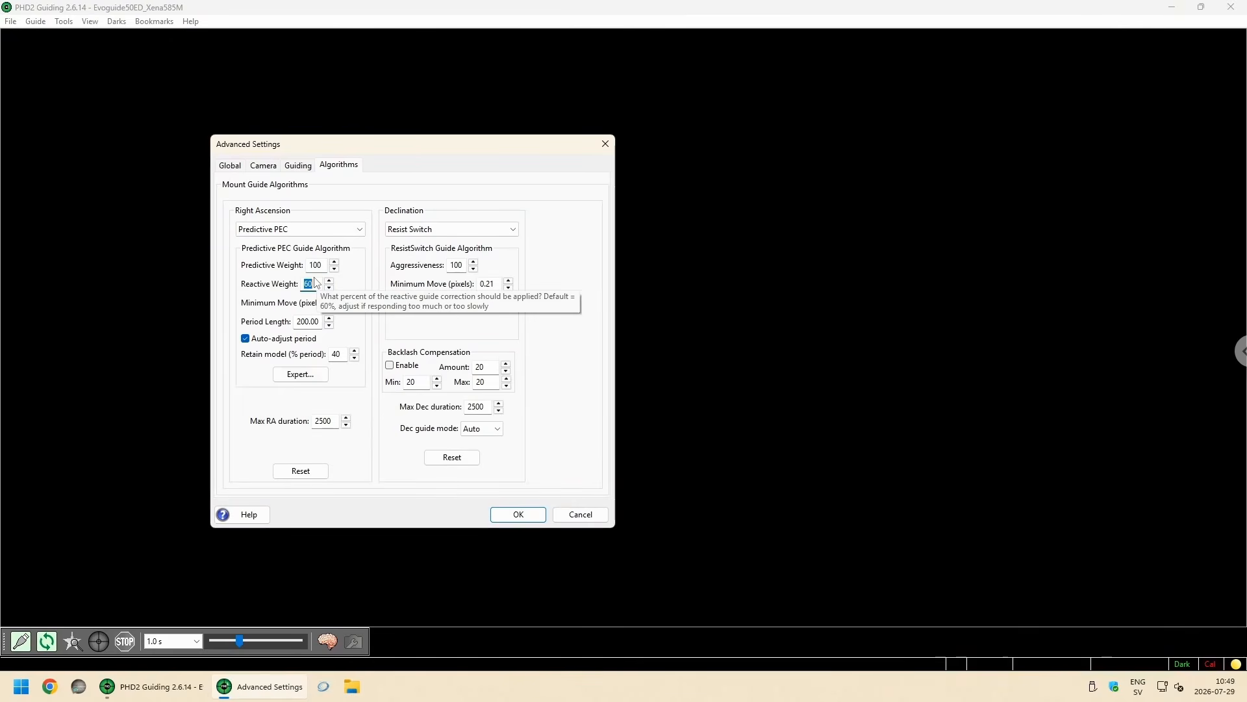
{"action": "type", "text": "100"}
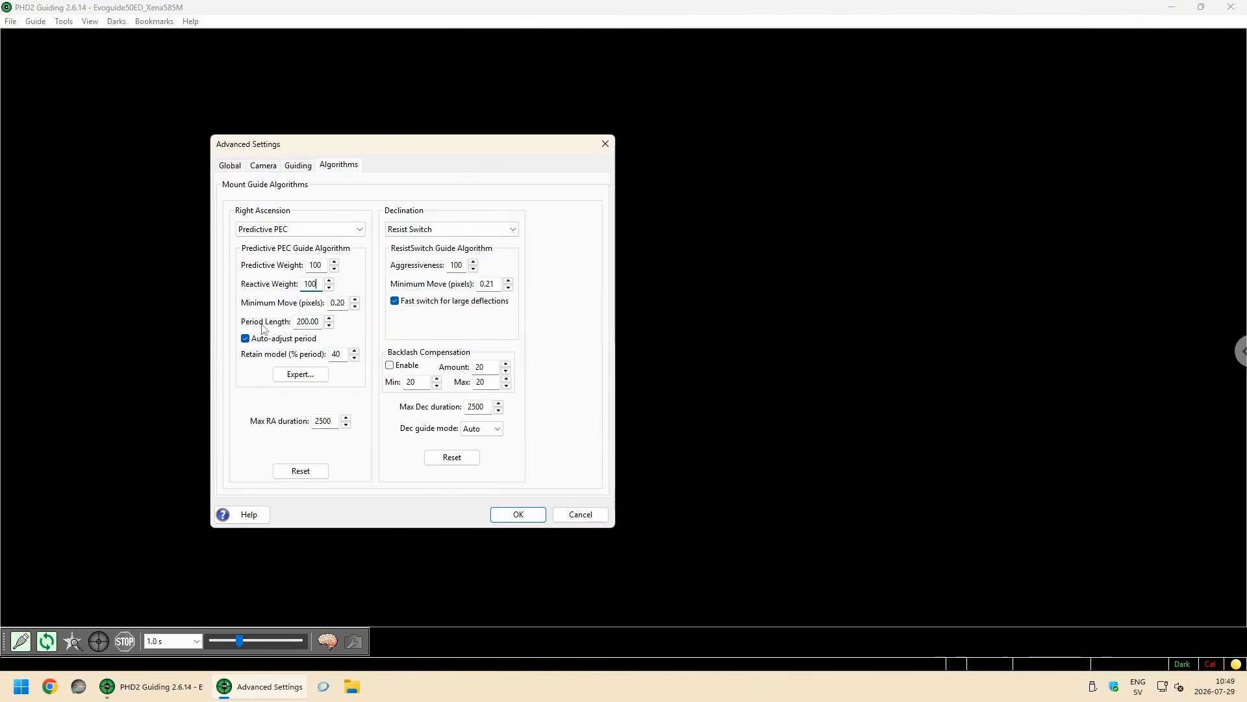
Step: Set the Predictive PEC period length to 430, disable Auto-adjust period and set Retain model to 0
{"action": "double_click", "coordinate": [317, 322]}
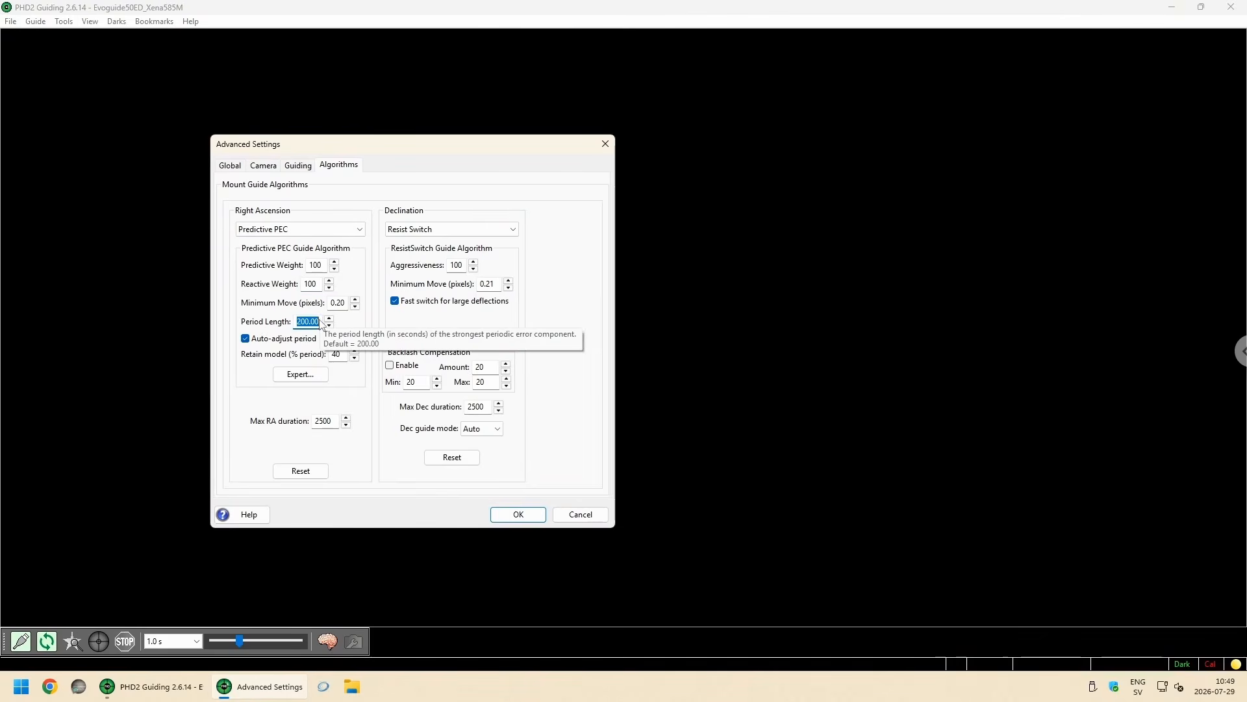
{"action": "type", "text": "430"}
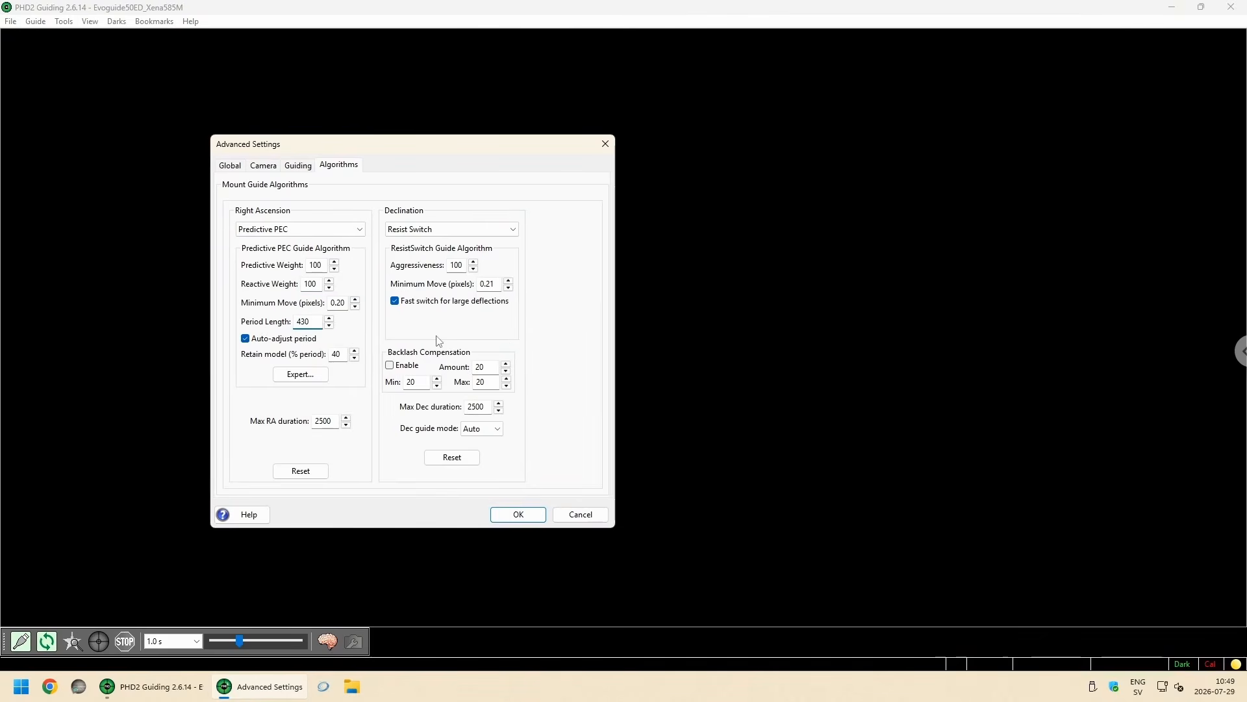
{"action": "left_click", "coordinate": [368, 346]}
{"action": "left_click", "coordinate": [247, 340]}
{"action": "double_click", "coordinate": [337, 354]}
Step: Set the Declination Minimum Move to 0.45 pixels, disable Fast switch for large deflections, and accept the Advanced Settings
{"action": "double_click", "coordinate": [492, 284]}
{"action": "type", "text": "0,4"}
{"action": "key", "text": "BackSpace"}
{"action": "key", "text": "BackSpace"}
{"action": "key", "text": "BackSpace"}
{"action": "type", "text": ",45"}
{"action": "left_click", "coordinate": [395, 301]}
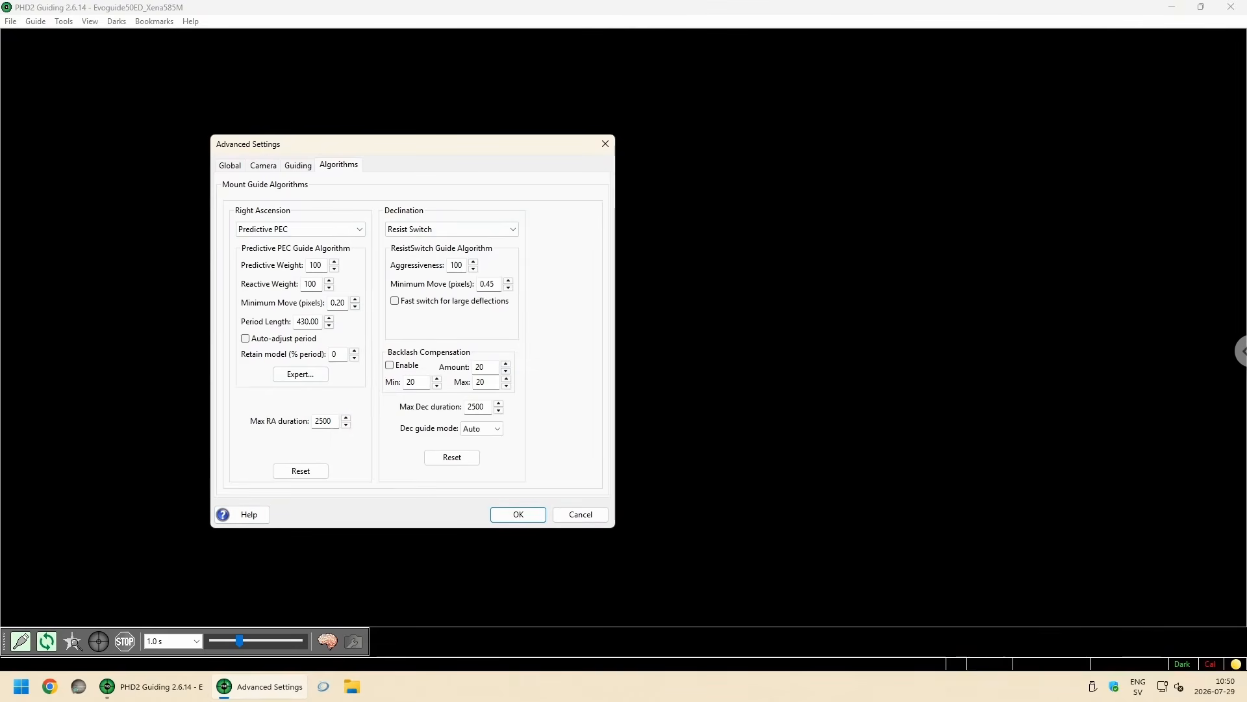
{"action": "left_click", "coordinate": [519, 520]}
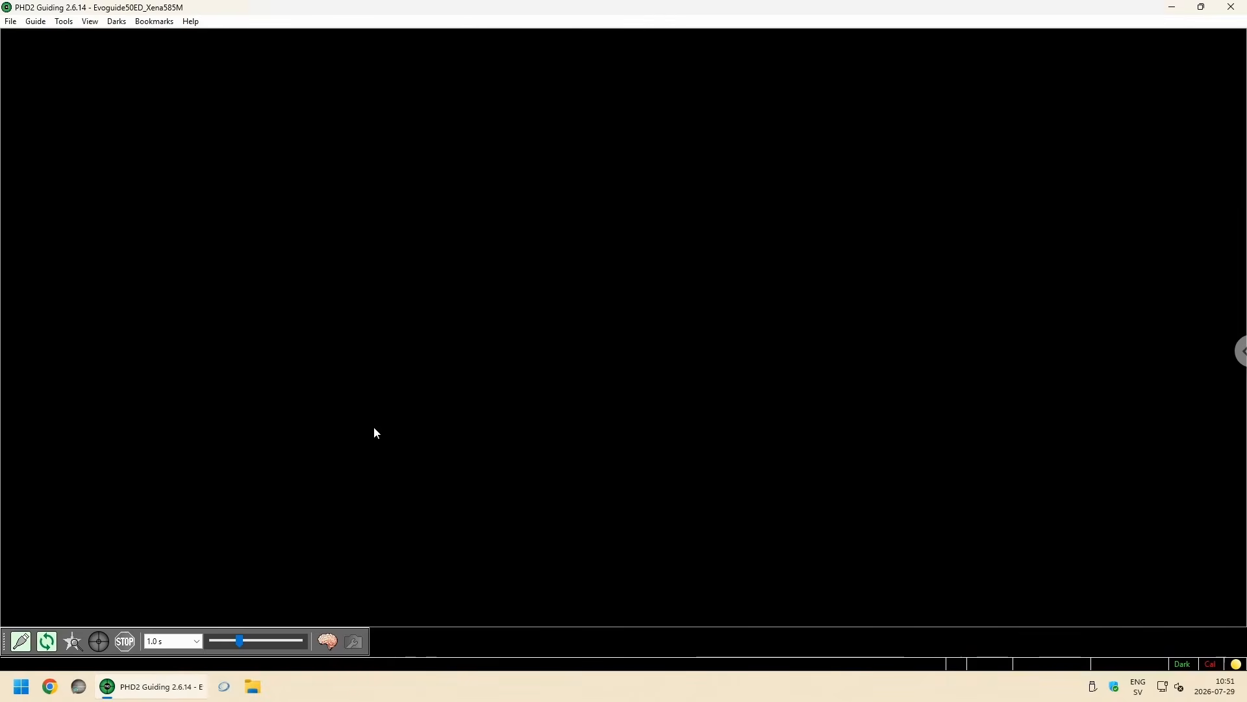
Step: Disconnect the Player One guide camera from the equipment profile and close PHD2
{"action": "left_click", "coordinate": [20, 641]}
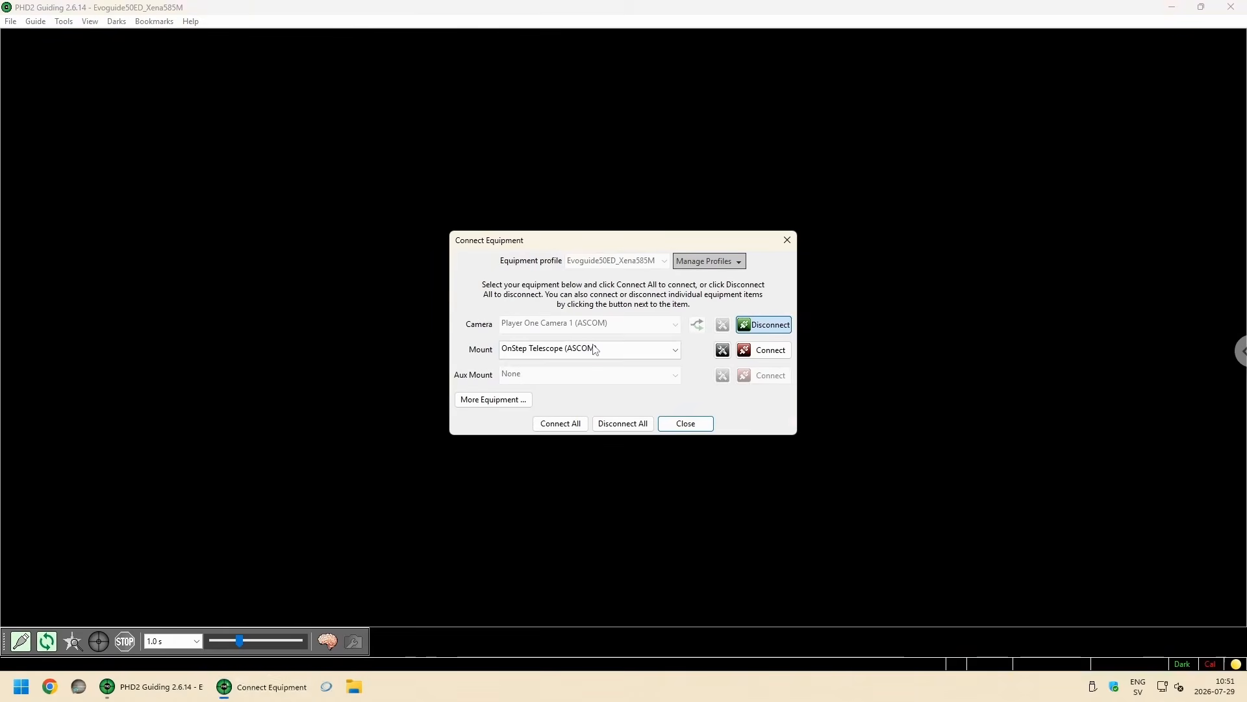
{"action": "left_click_drag", "start_coordinate": [592, 244], "coordinate": [549, 243]}
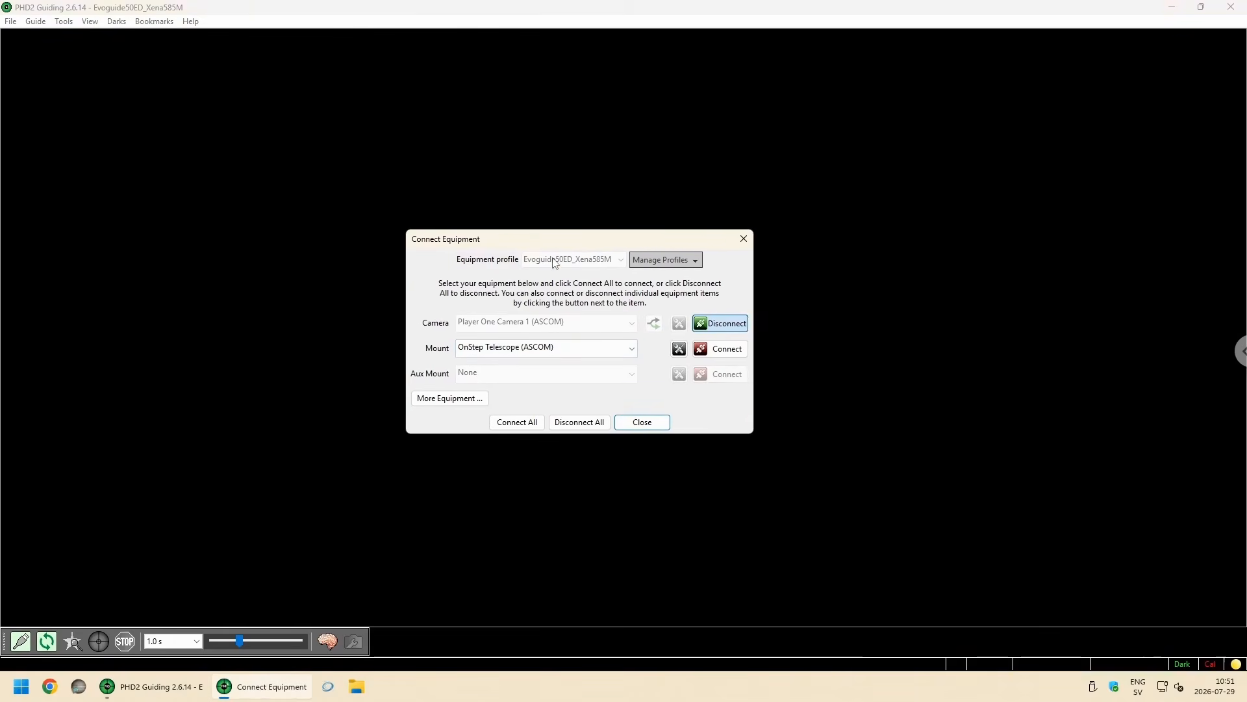
{"action": "left_click", "coordinate": [721, 322]}
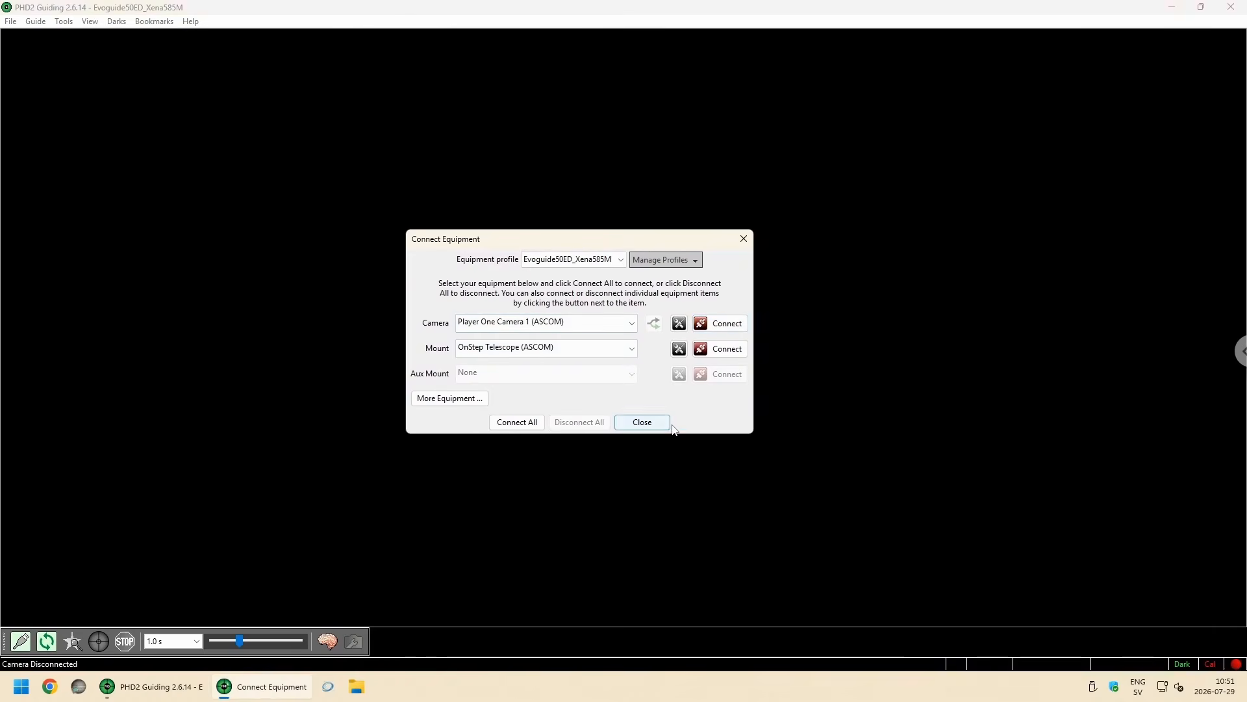
{"action": "left_click", "coordinate": [642, 423]}
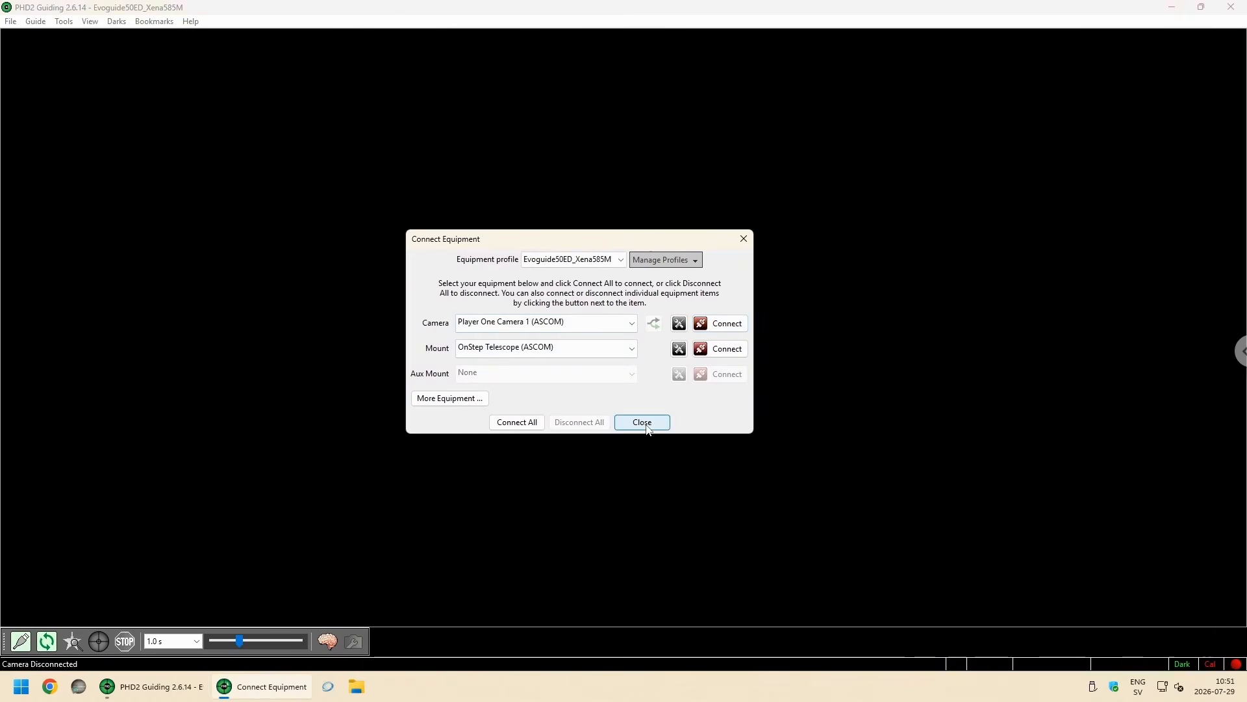
{"action": "left_click", "coordinate": [1231, 7]}
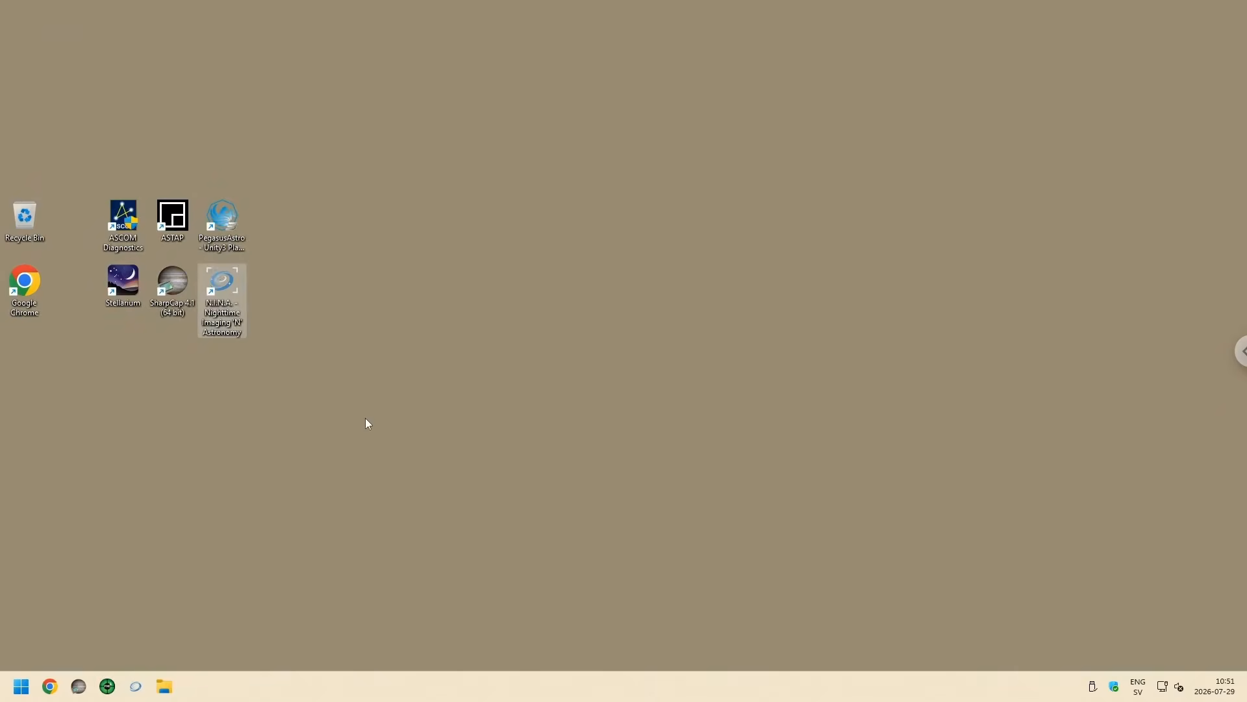
Step: Launch N.I.N.A. and select PHD2 as the guider equipment
{"action": "left_click", "coordinate": [263, 319]}
{"action": "double_click", "coordinate": [224, 286]}
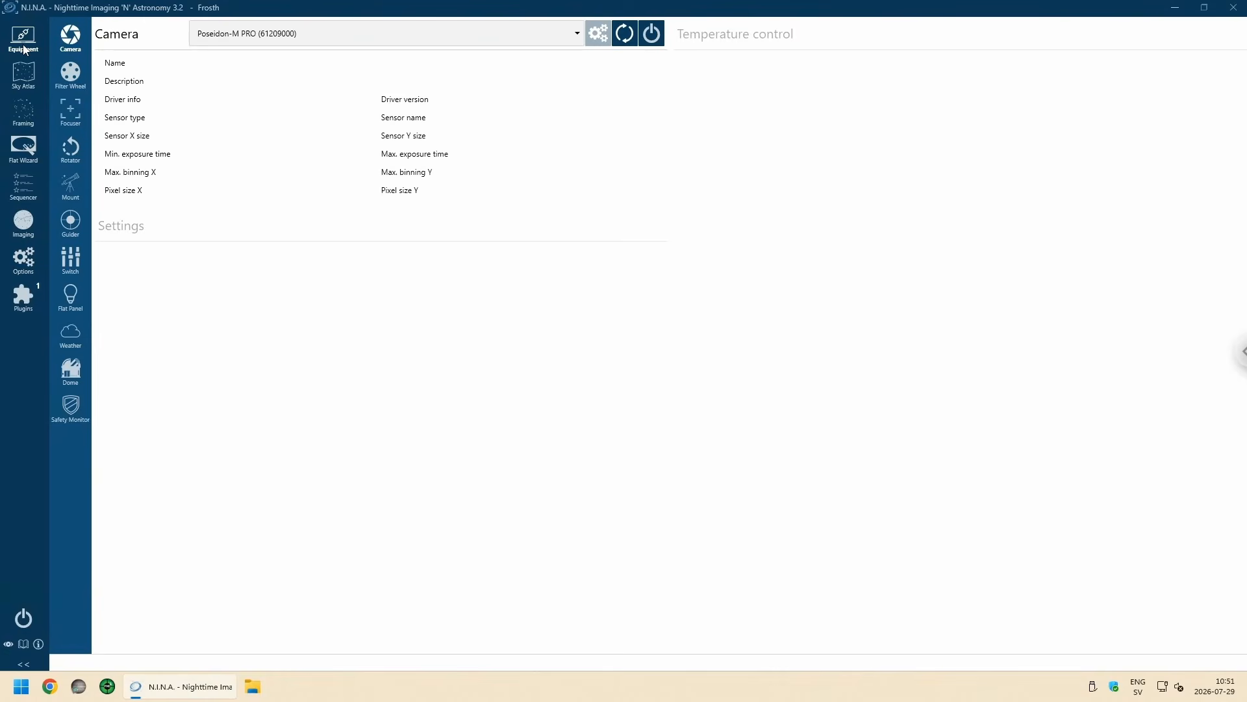
{"action": "left_click", "coordinate": [75, 235]}
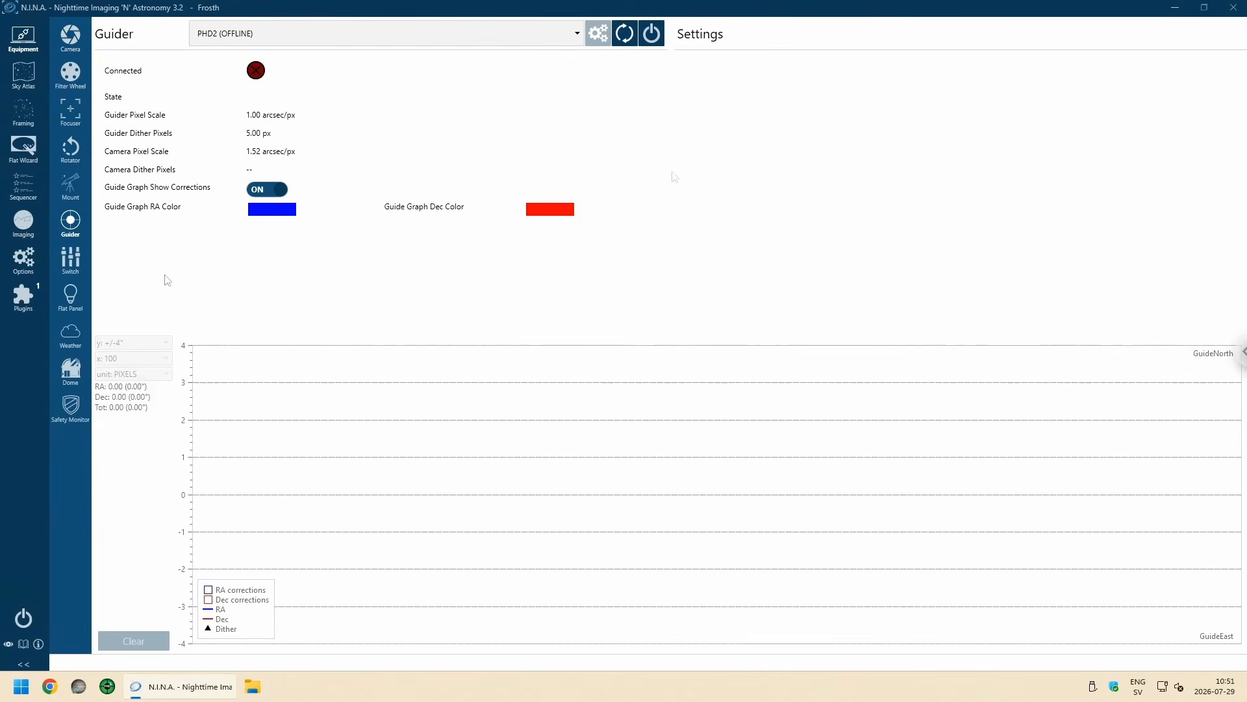
{"action": "left_click", "coordinate": [576, 34]}
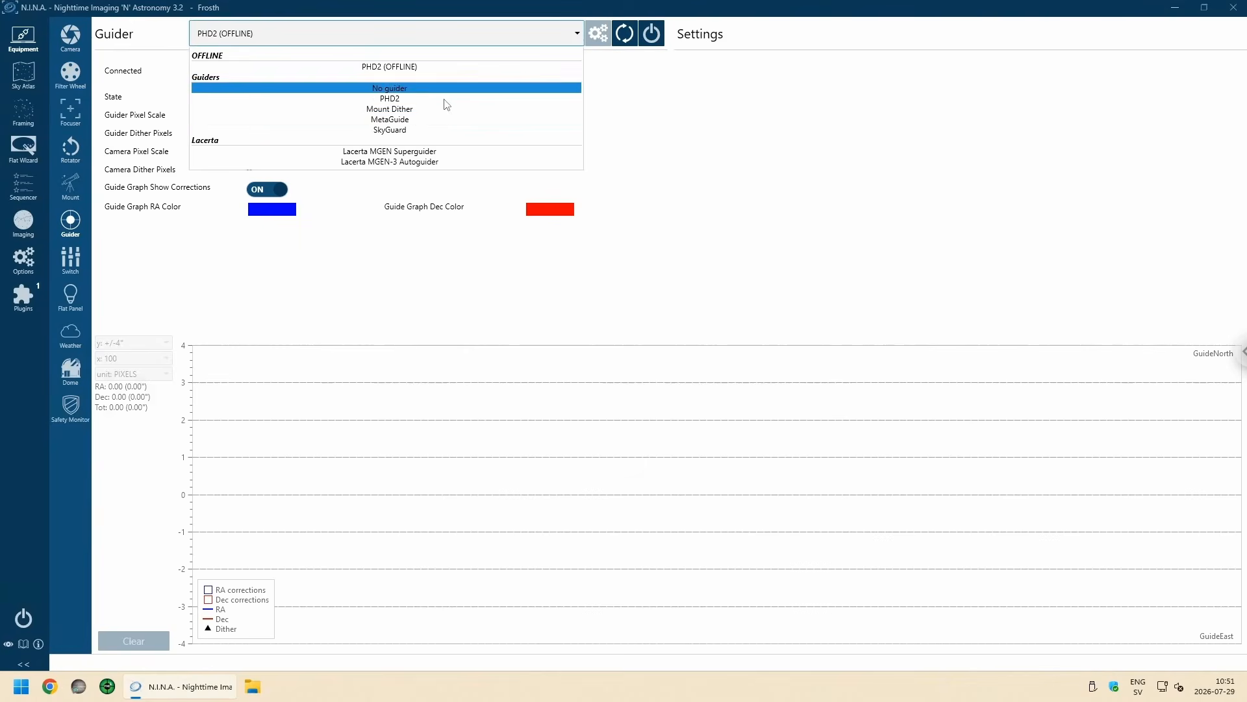
{"action": "left_click", "coordinate": [408, 98]}
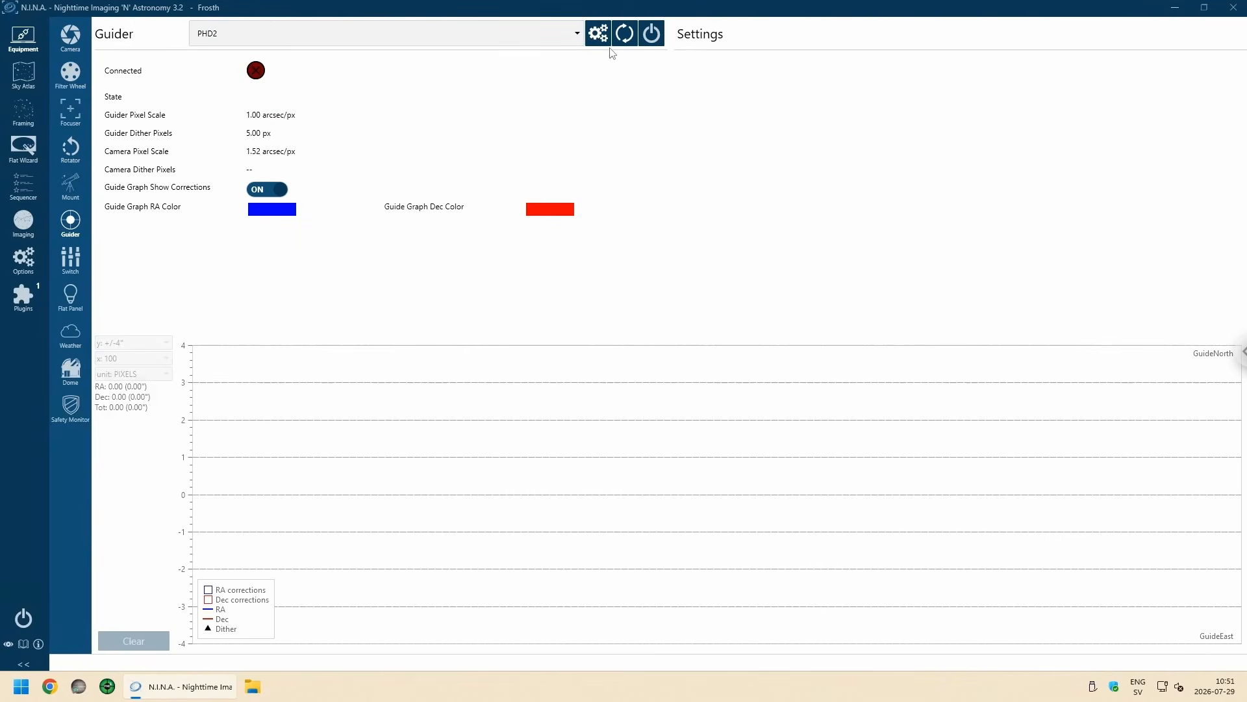
Step: In the guider's PHD2 setup, choose phd2.exe from the PHDGuiding2 program folder as the PHD2 path and confirm the setup
{"action": "left_click", "coordinate": [597, 33]}
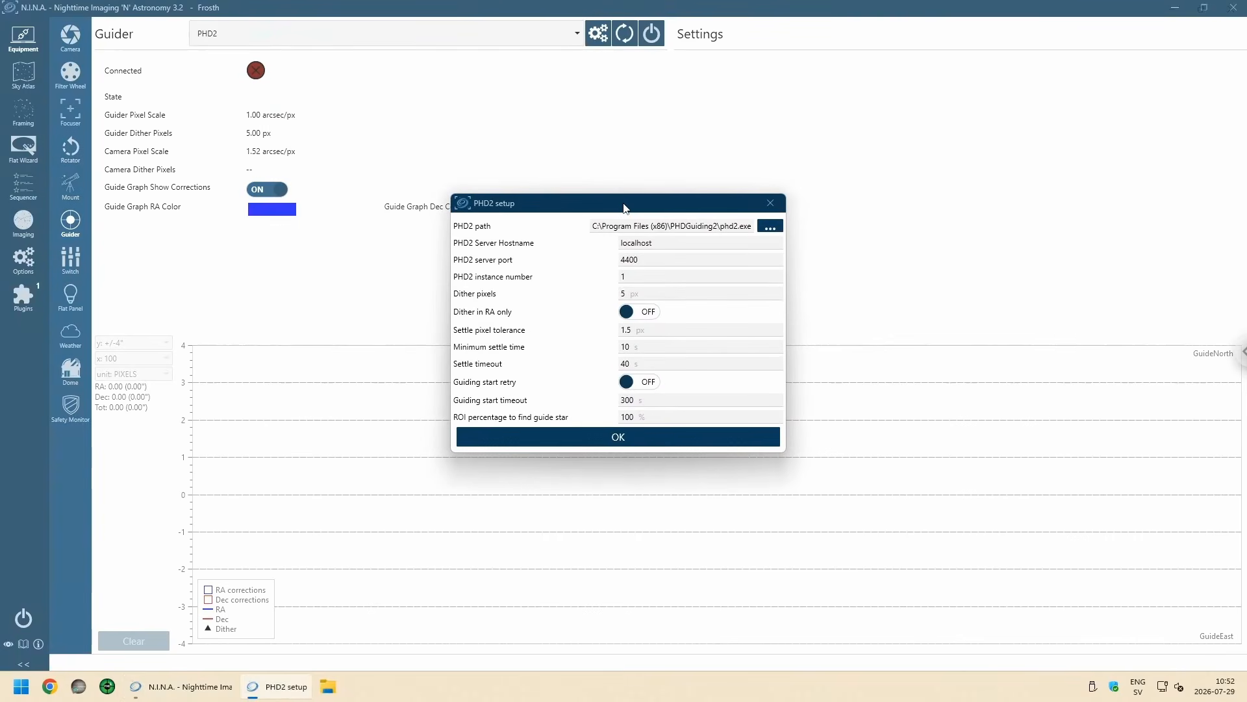
{"action": "left_click_drag", "start_coordinate": [629, 206], "coordinate": [495, 172]}
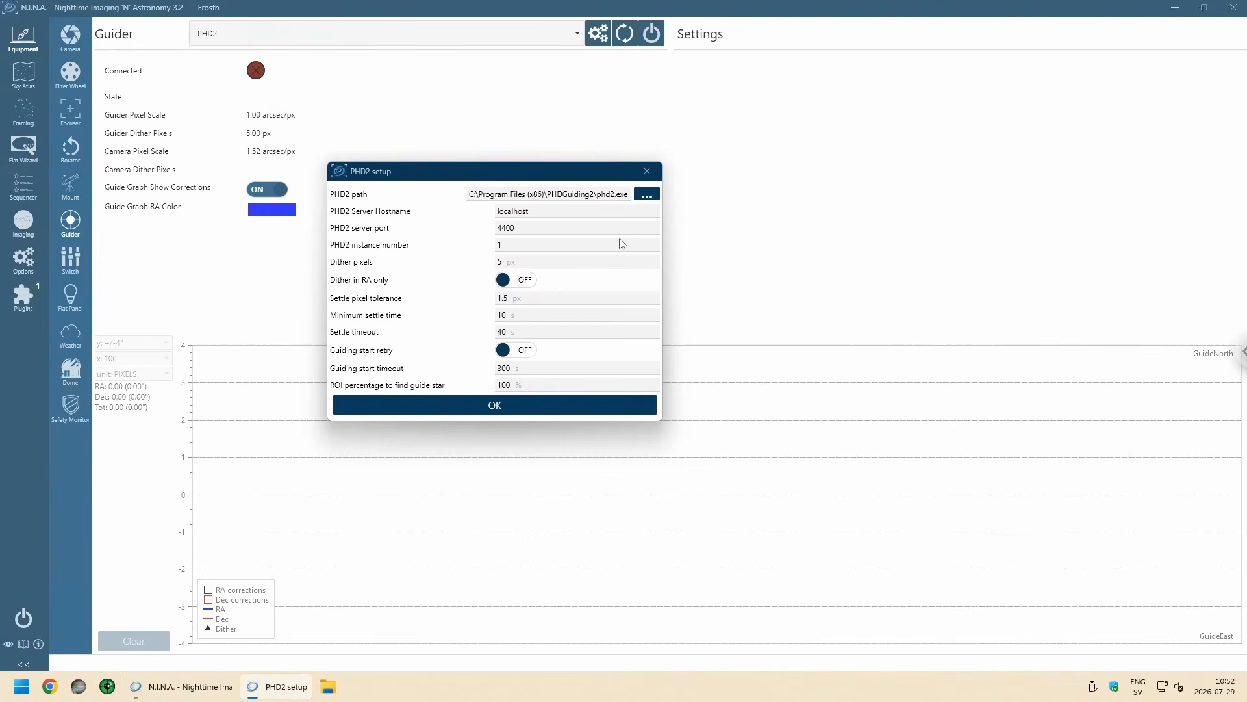
{"action": "left_click", "coordinate": [654, 199]}
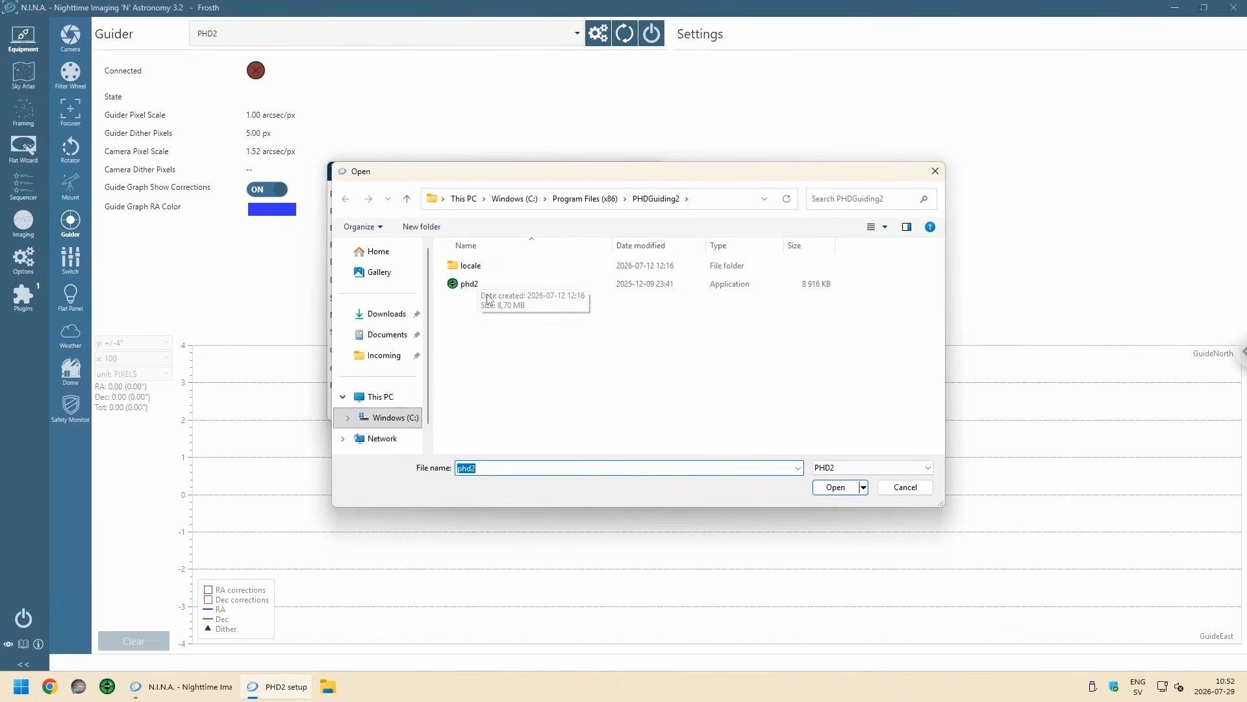
{"action": "left_click", "coordinate": [838, 489]}
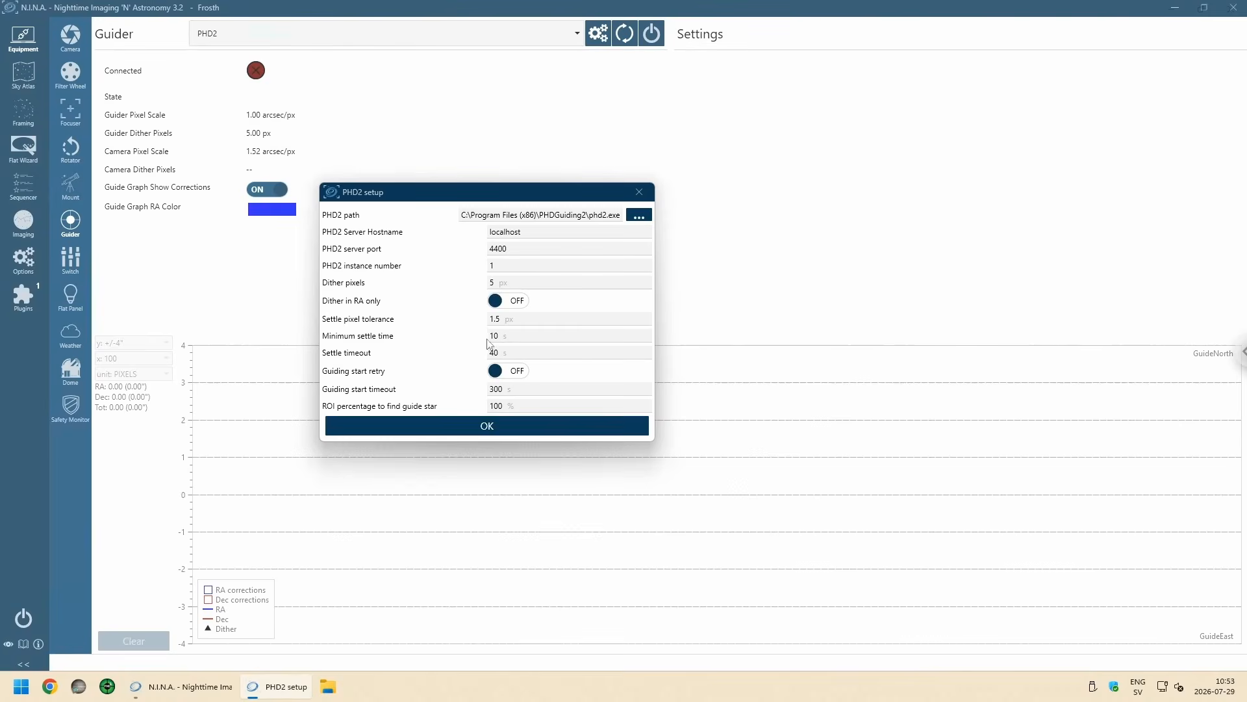
{"action": "left_click", "coordinate": [466, 419]}
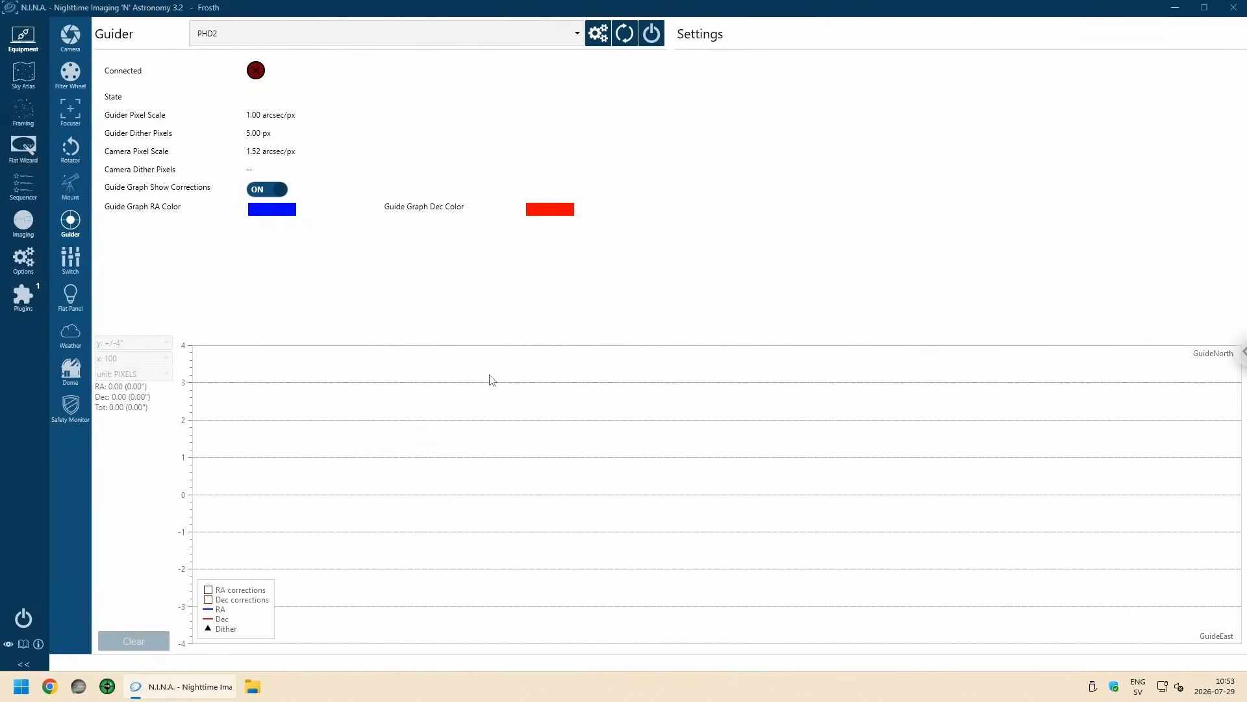
Step: Connect the PHD2 guider, dismiss the ASCOM driver error, and restore, move and minimize the PHD2 window
{"action": "left_click", "coordinate": [661, 34]}
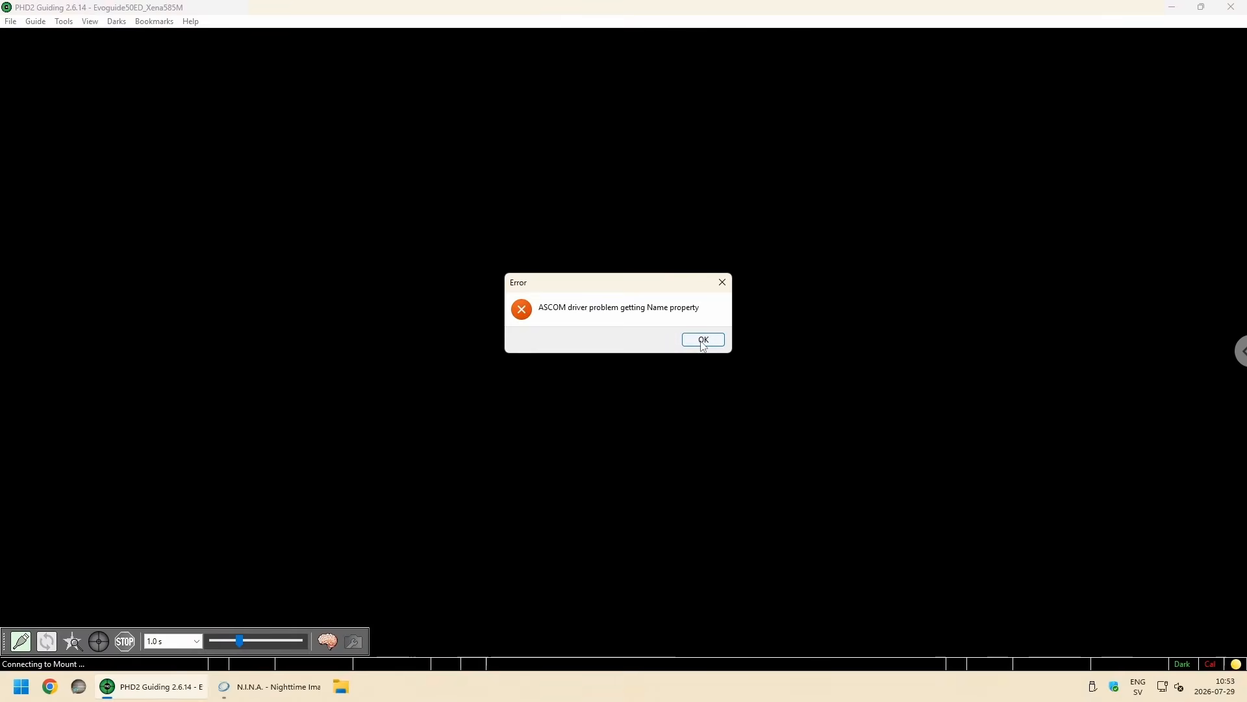
{"action": "left_click", "coordinate": [703, 339]}
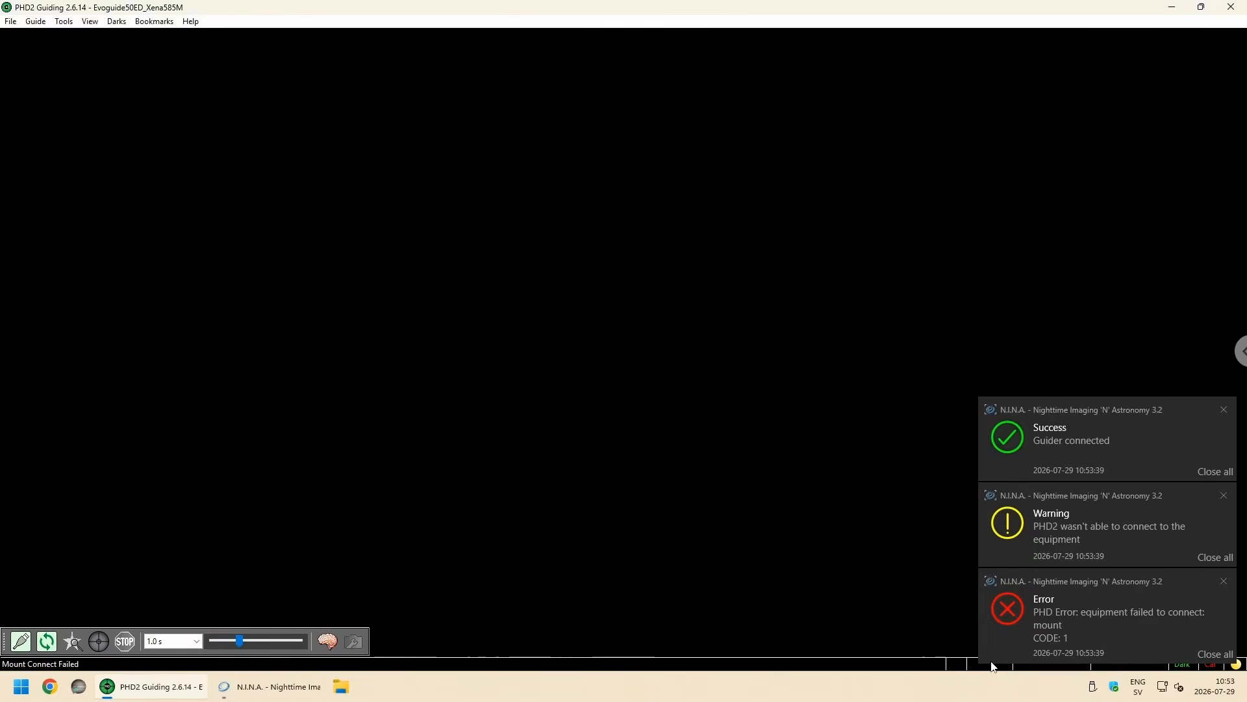
{"action": "left_click", "coordinate": [1201, 7]}
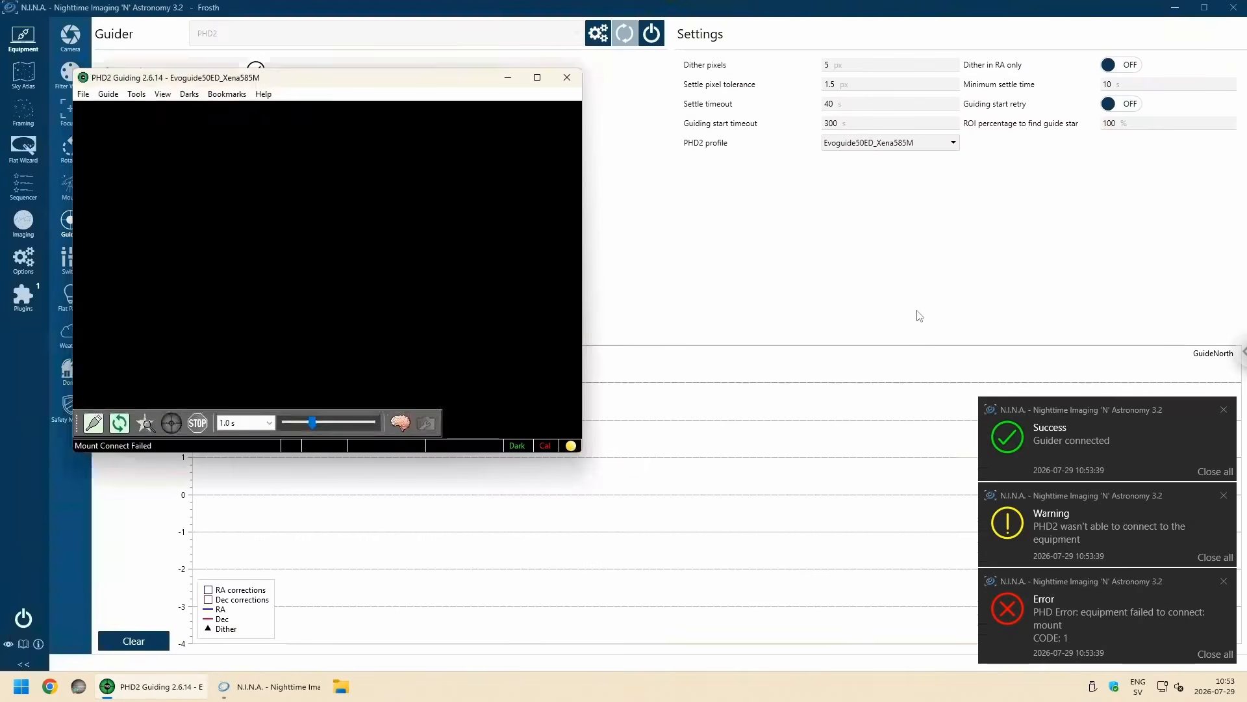
{"action": "left_click_drag", "start_coordinate": [379, 78], "coordinate": [478, 178]}
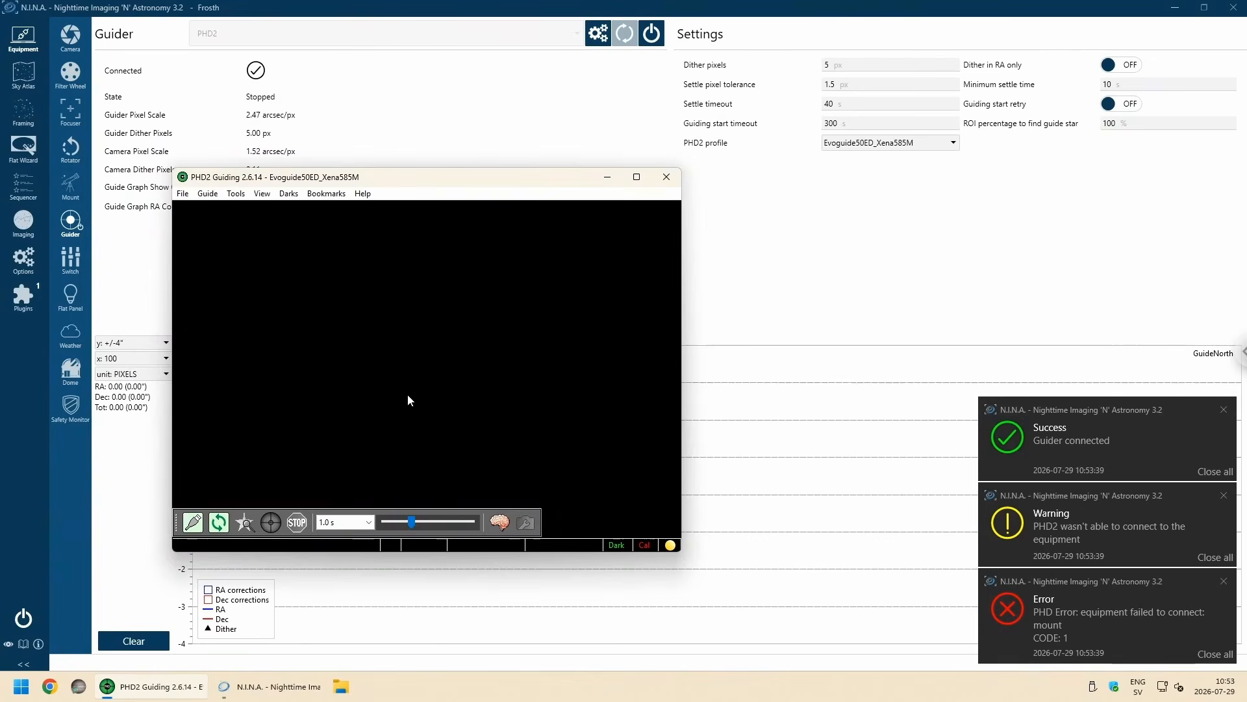
{"action": "left_click", "coordinate": [611, 180]}
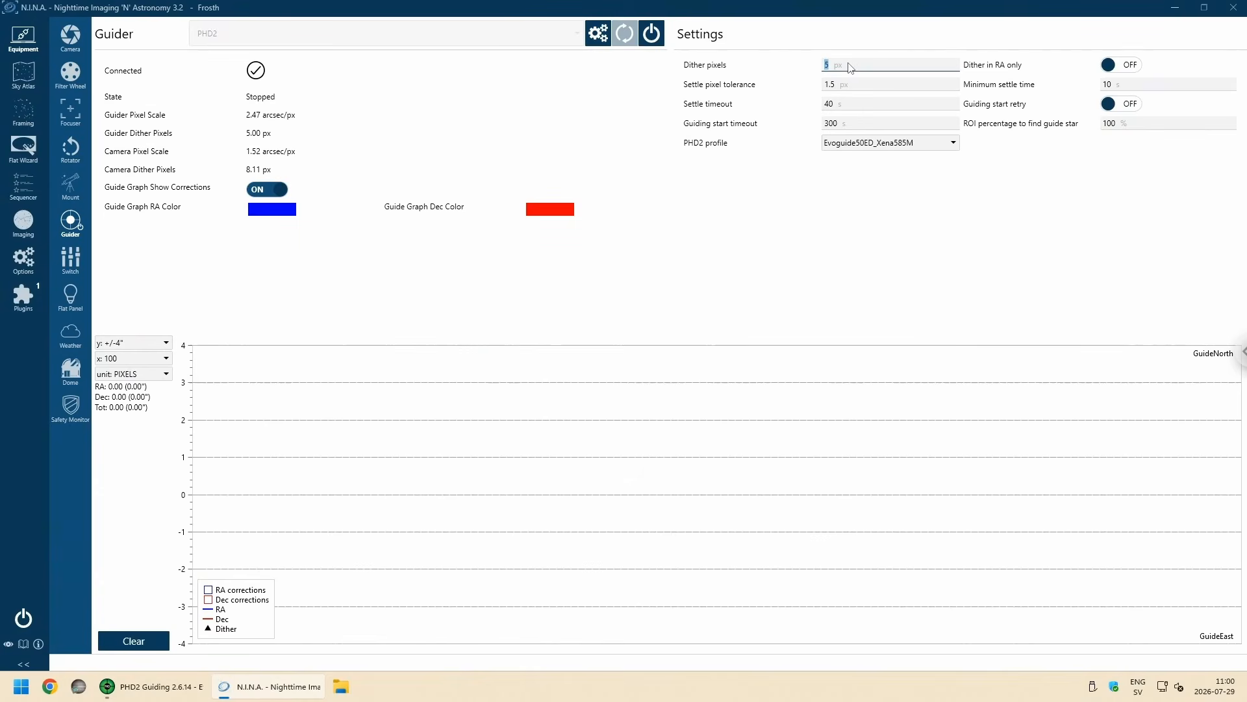
Step: Try Dither pixels values of 4, 6 and 7 in the guider settings to compare the camera dither amount
{"action": "type", "text": "4"}
{"action": "left_click", "coordinate": [868, 89]}
{"action": "left_click", "coordinate": [881, 64]}
{"action": "type", "text": "6"}
{"action": "left_click", "coordinate": [858, 88]}
{"action": "left_click", "coordinate": [850, 69]}
{"action": "type", "text": "7"}
{"action": "left_click", "coordinate": [859, 88]}
Step: Set Dither pixels to 6 in the guider settings
{"action": "left_click", "coordinate": [860, 71]}
{"action": "type", "text": "6"}
{"action": "left_click", "coordinate": [865, 88]}
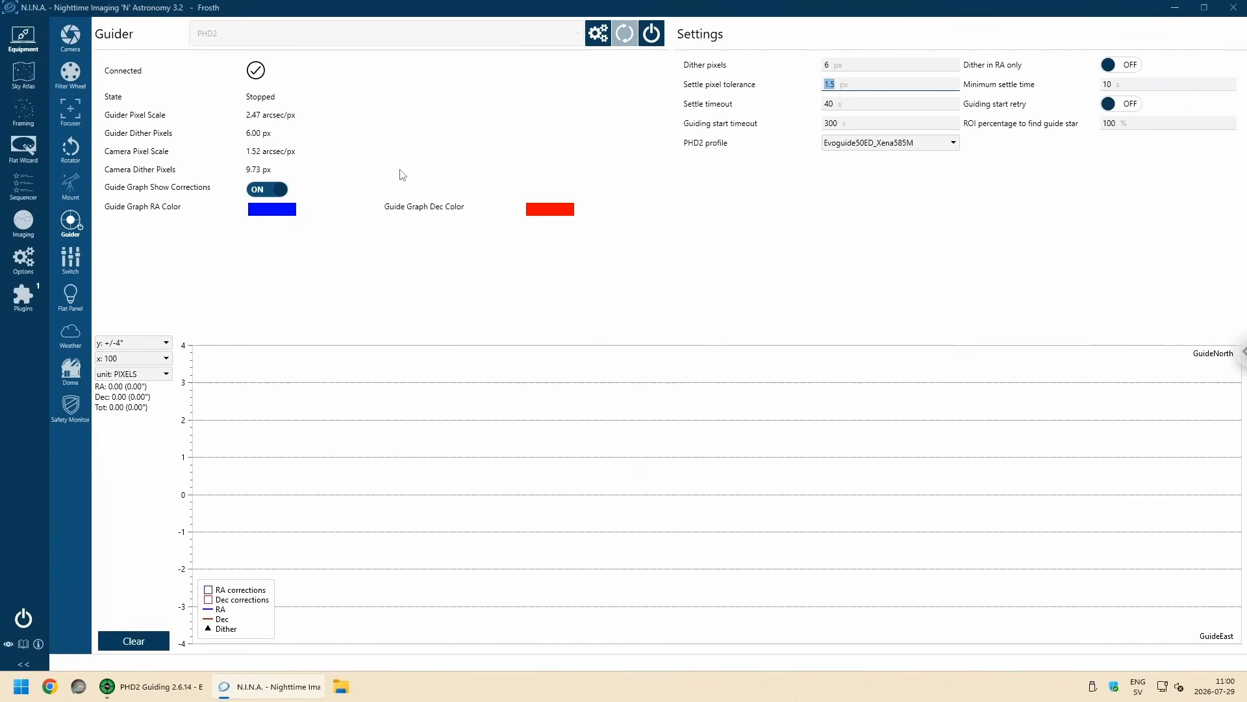